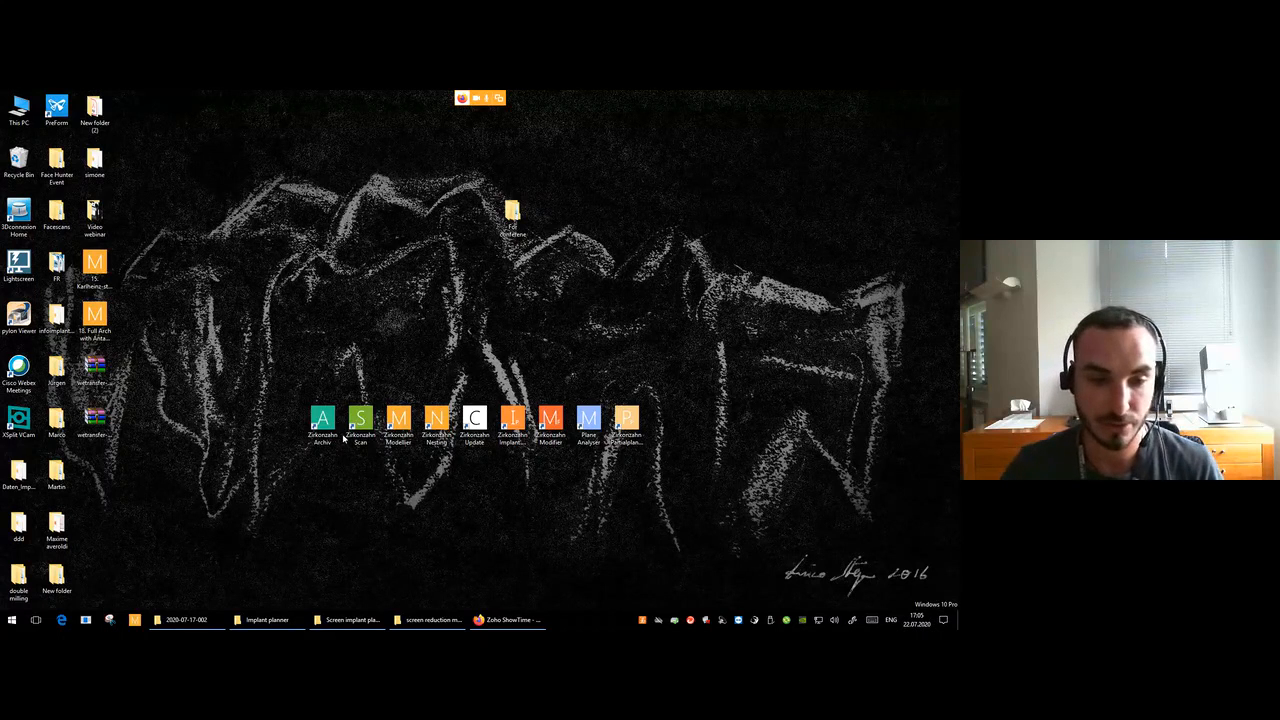
# Open Zirkonzahn.Archiv and create a new treatment with the Zirkonzahn practice as client.
pyautogui.doubleClick(322, 428)
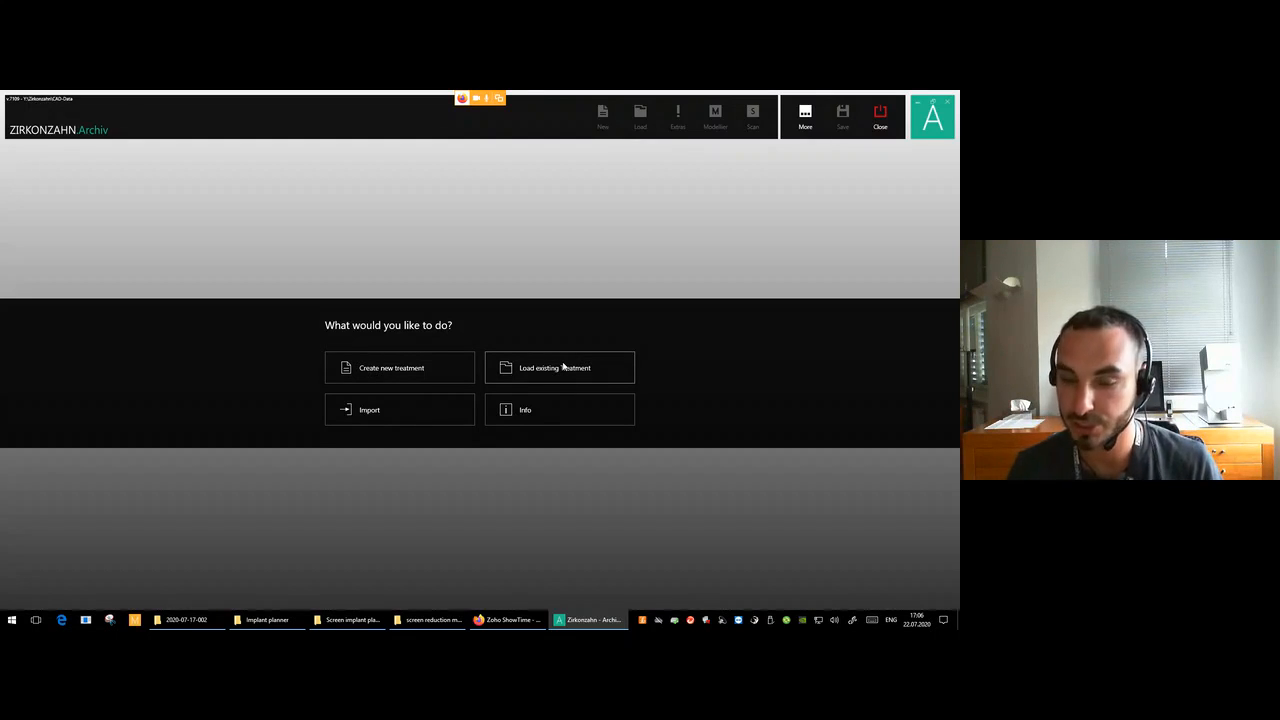
pyautogui.click(396, 416)
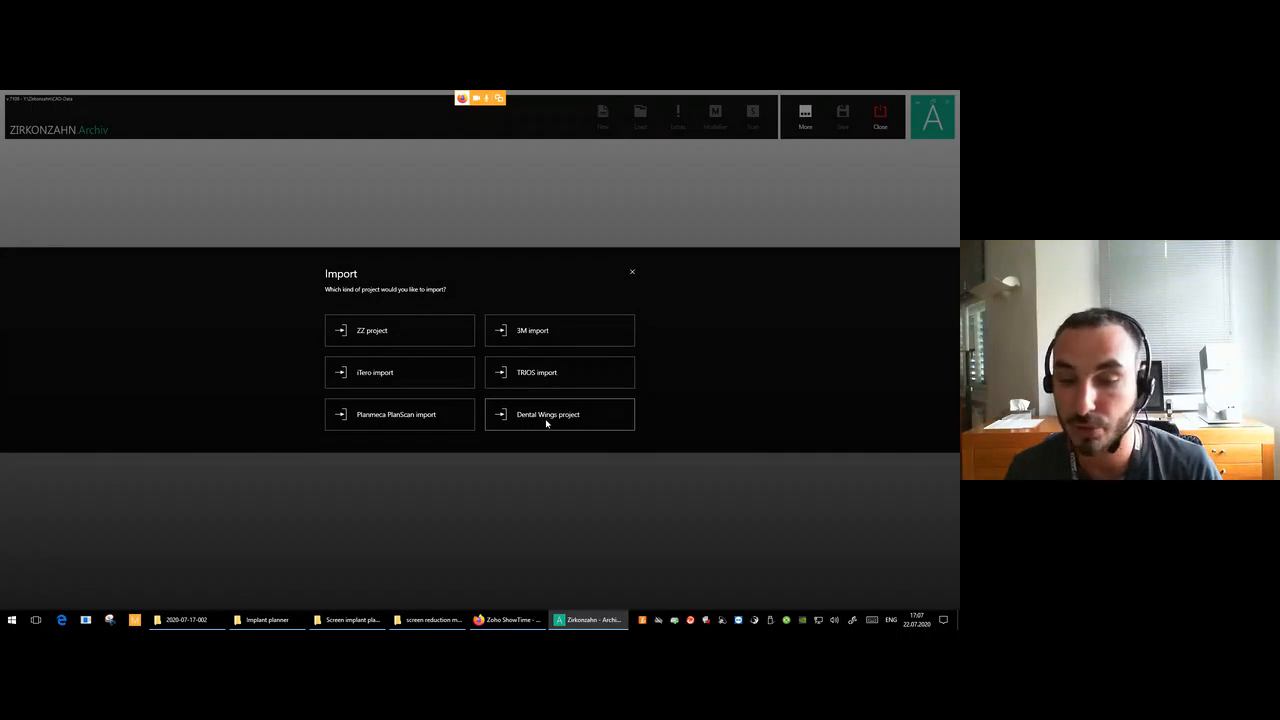
pyautogui.click(631, 273)
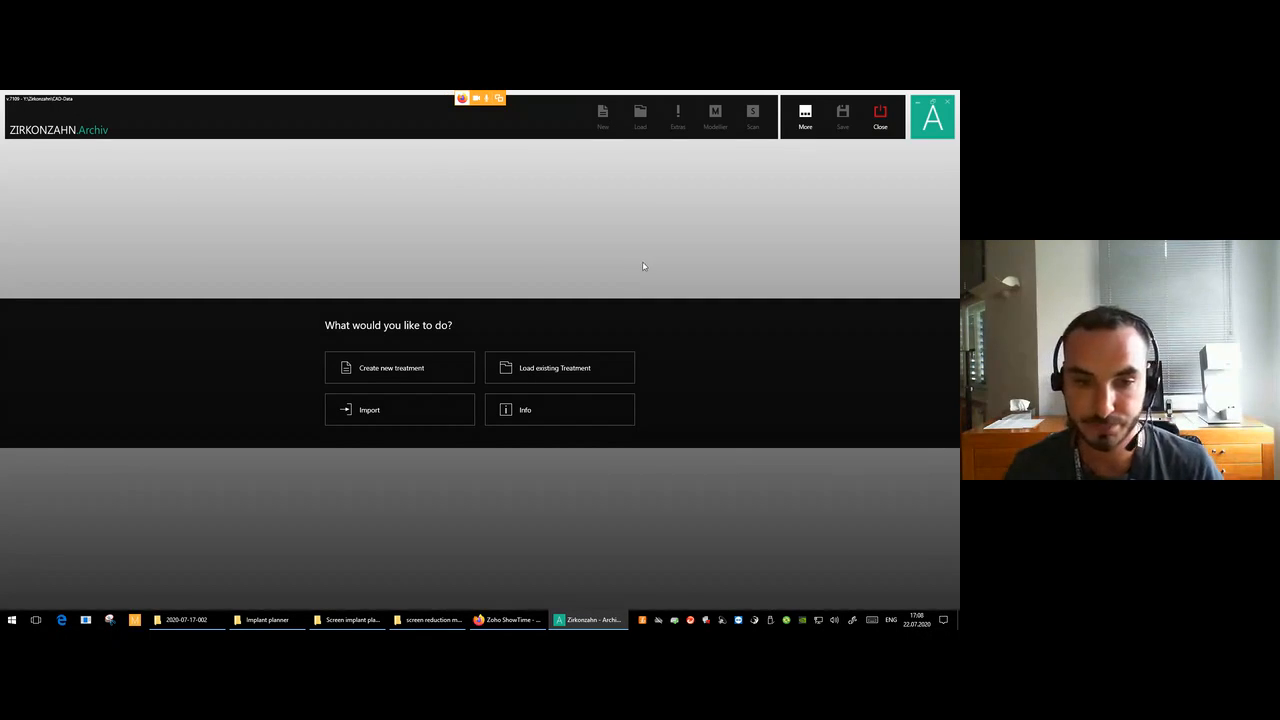
pyautogui.click(399, 368)
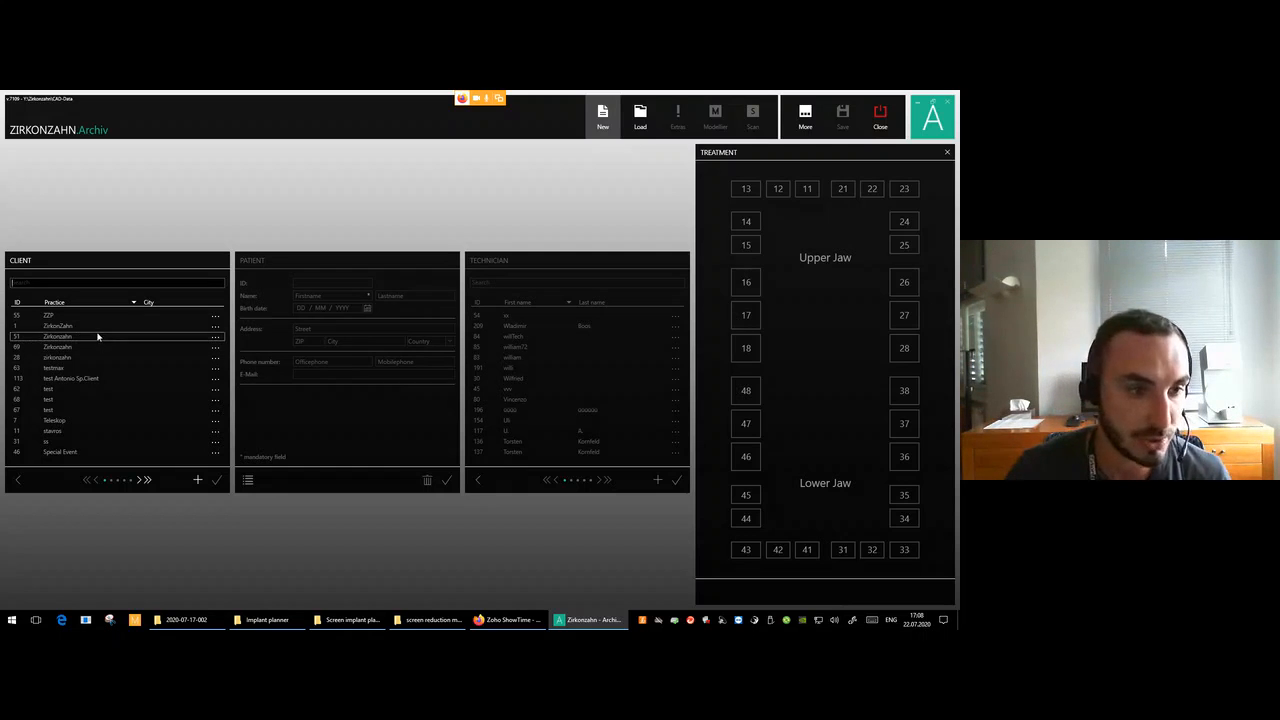
pyautogui.click(67, 338)
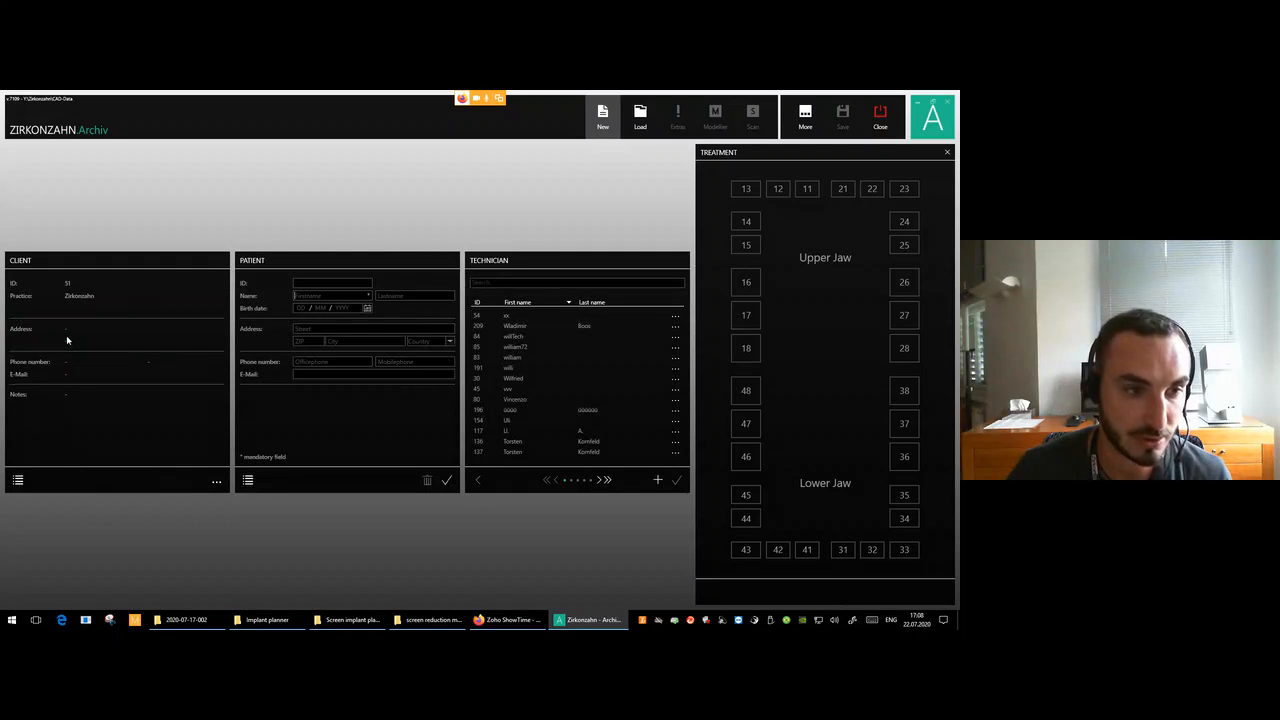
# Add a new patient with the first name Conference France to the treatment.
pyautogui.click(333, 296)
pyautogui.write('Conference')
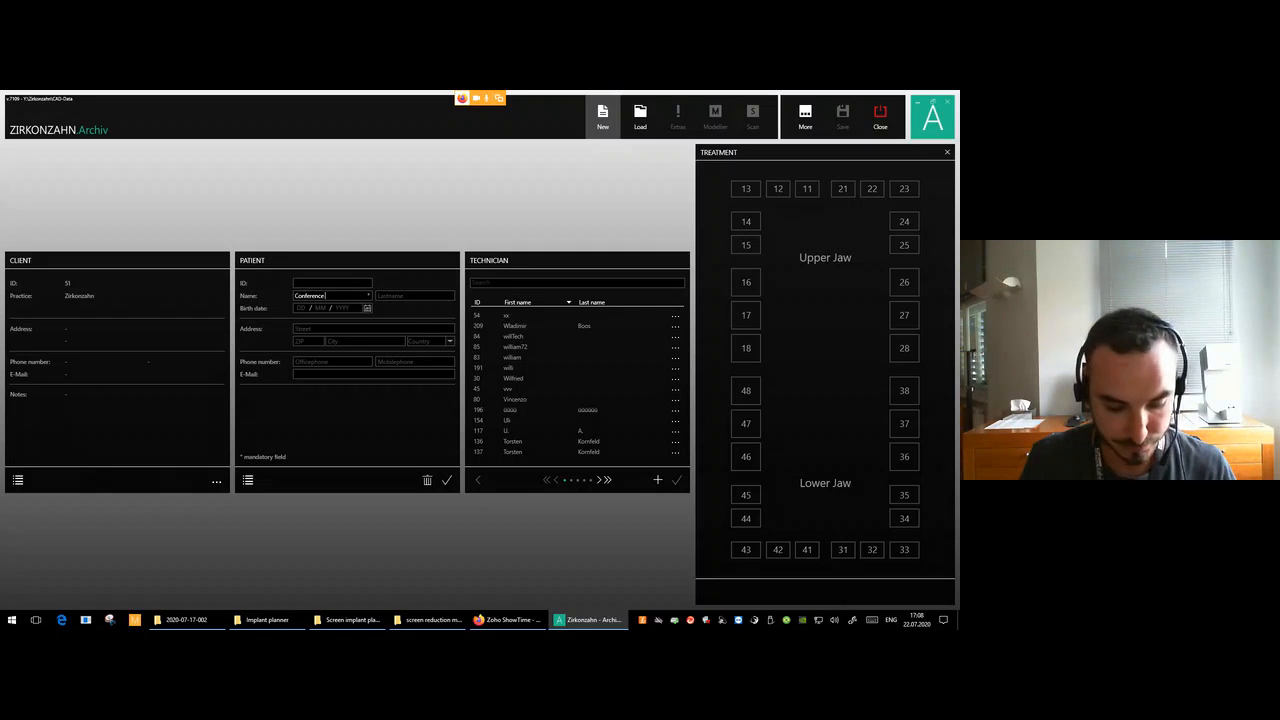
pyautogui.write(' France')
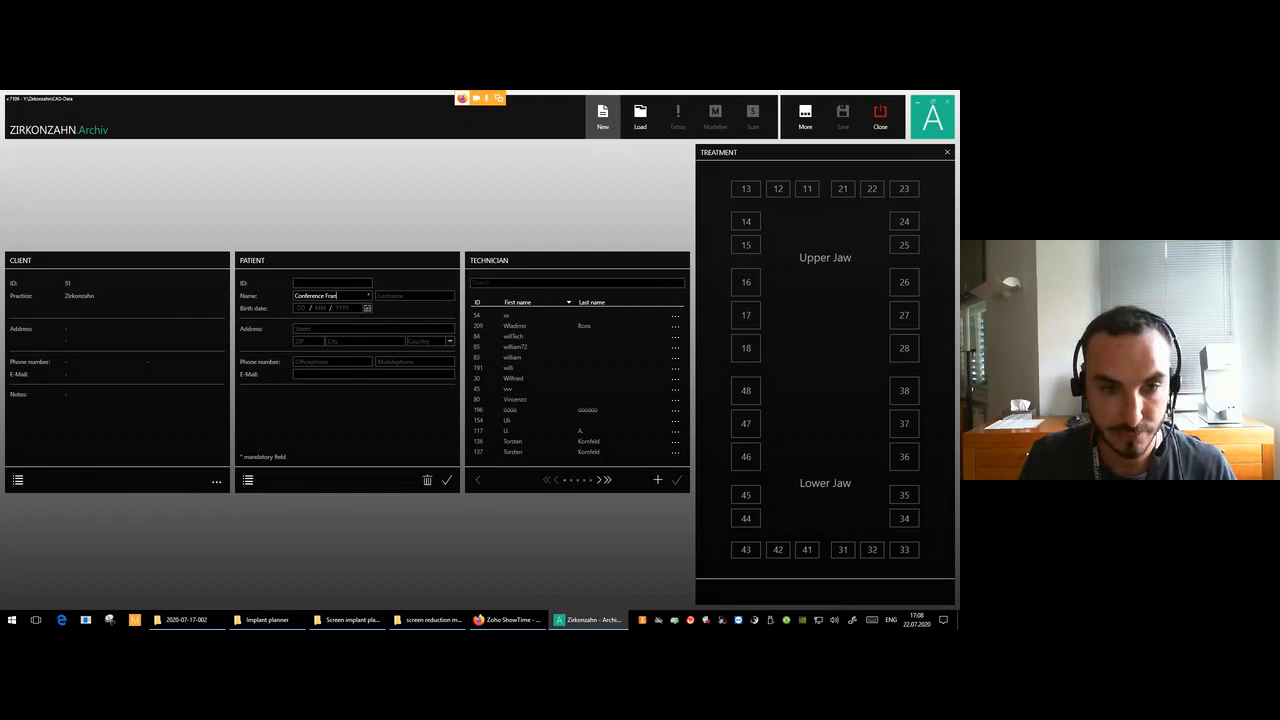
pyautogui.click(446, 481)
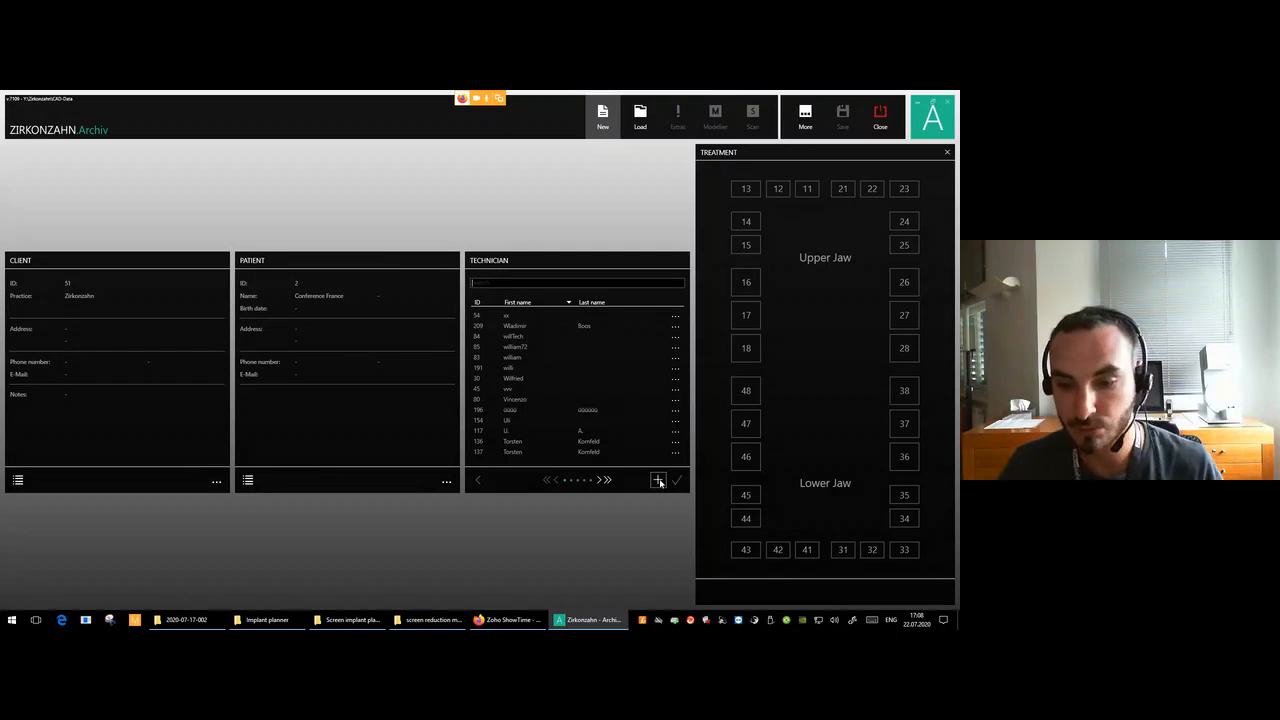
# Search the technician list by first name and assign the first matching technician to the project.
pyautogui.scroll(-2, 579, 348)
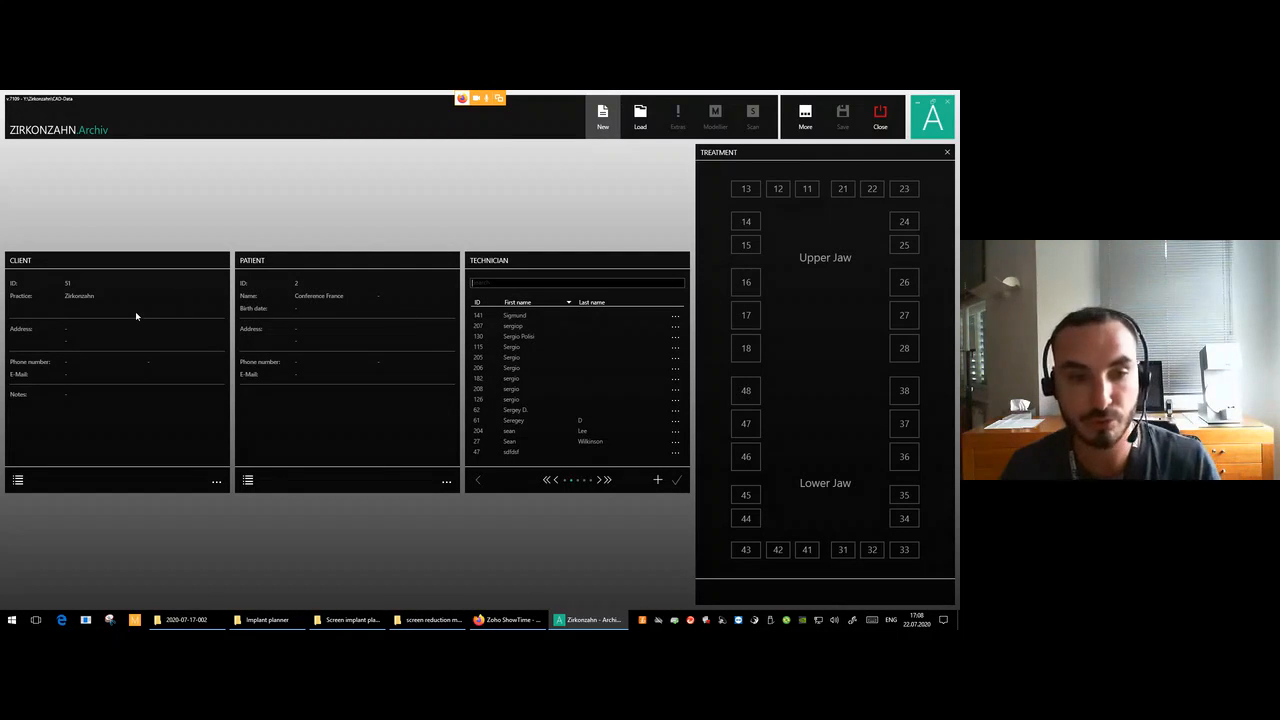
pyautogui.scroll(-5, 545, 345)
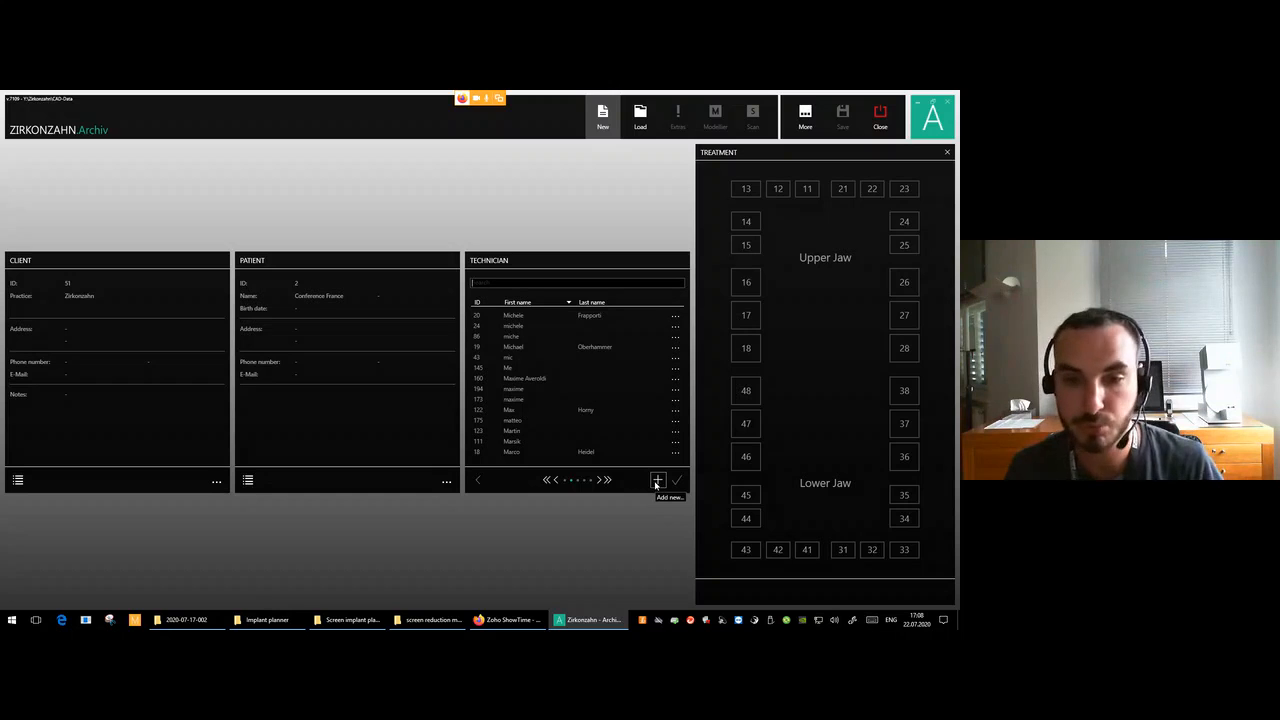
pyautogui.scroll(5, 600, 380)
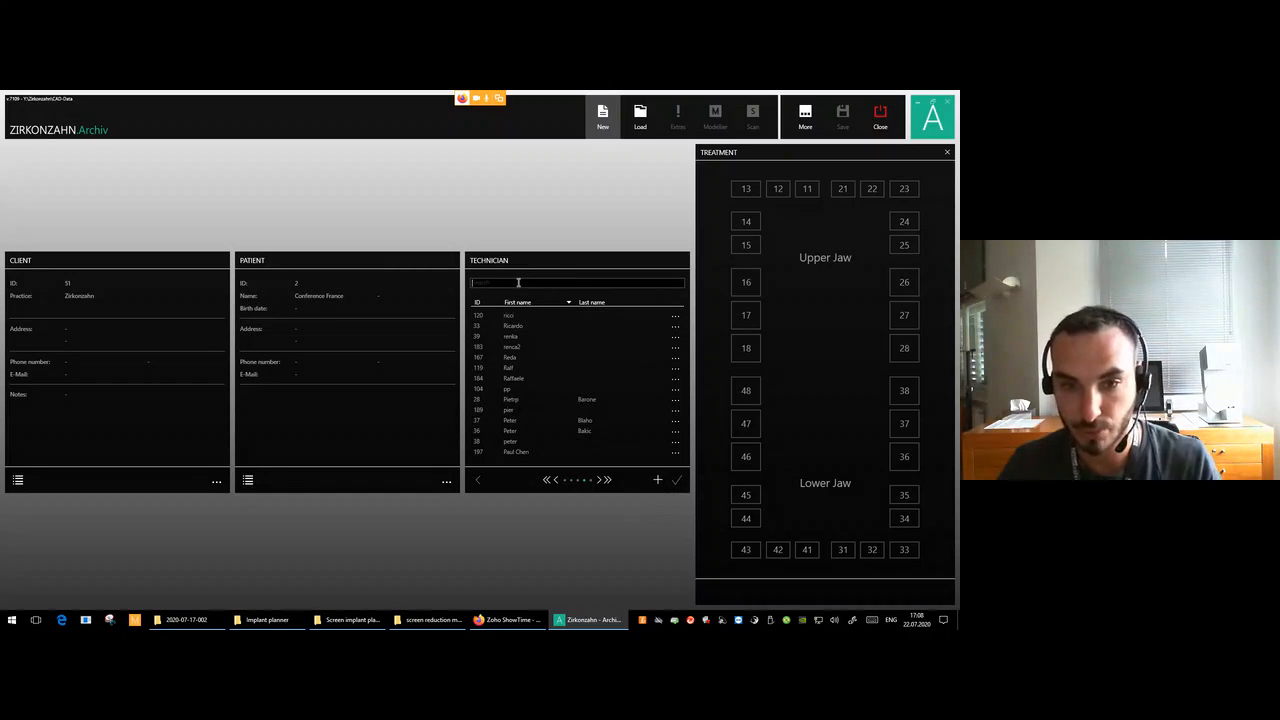
pyautogui.write('max')
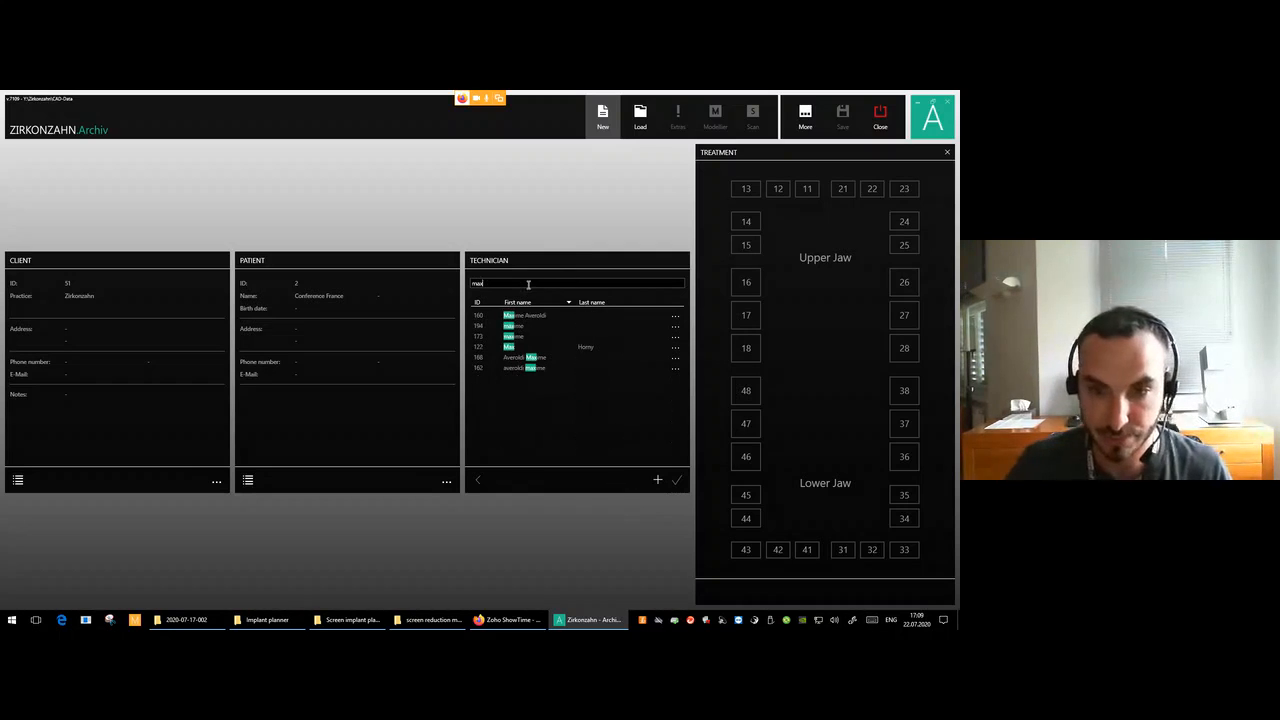
pyautogui.doubleClick(562, 316)
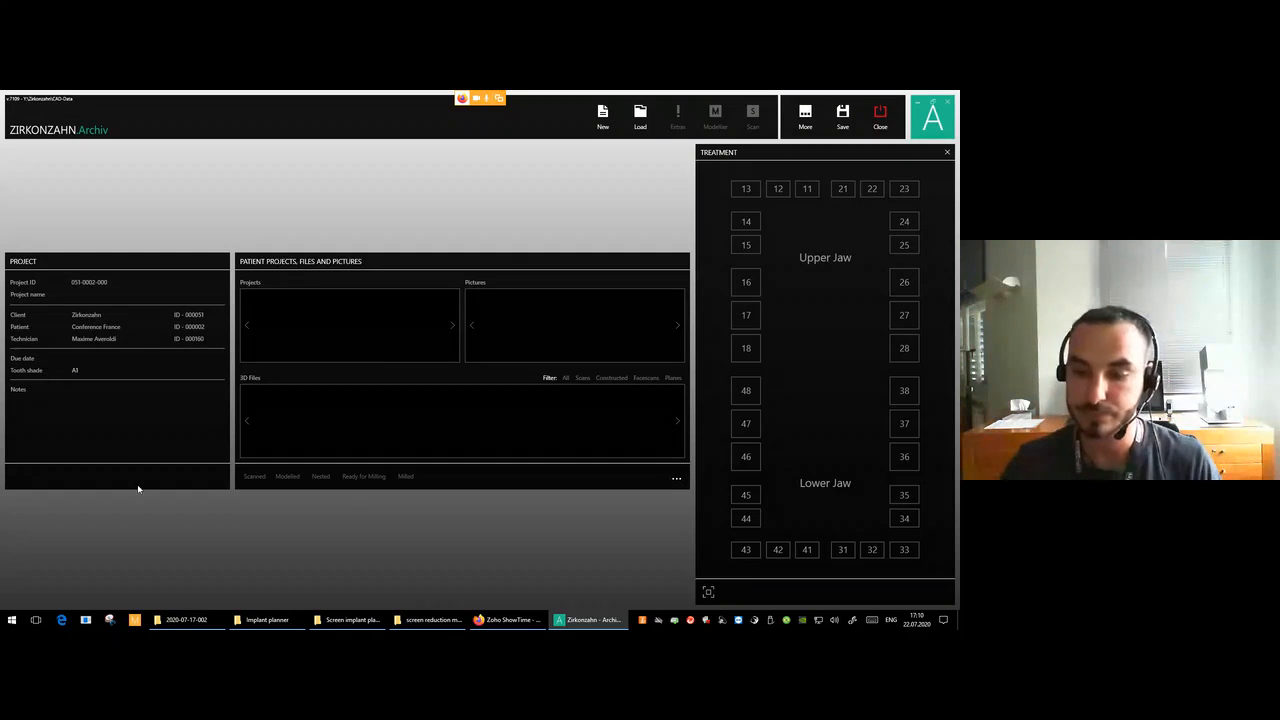
# Define lower-jaw tooth 43 as an adjacent tooth in the treatment chart.
pyautogui.click(746, 551)
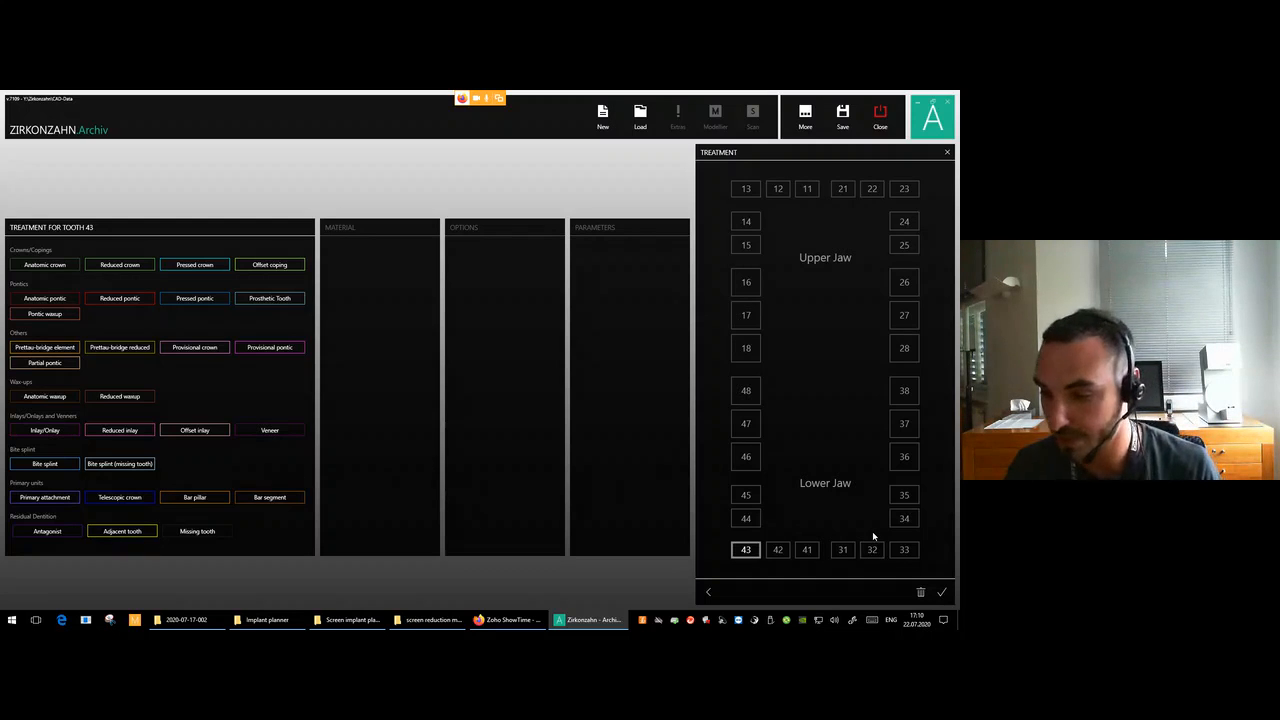
pyautogui.click(144, 532)
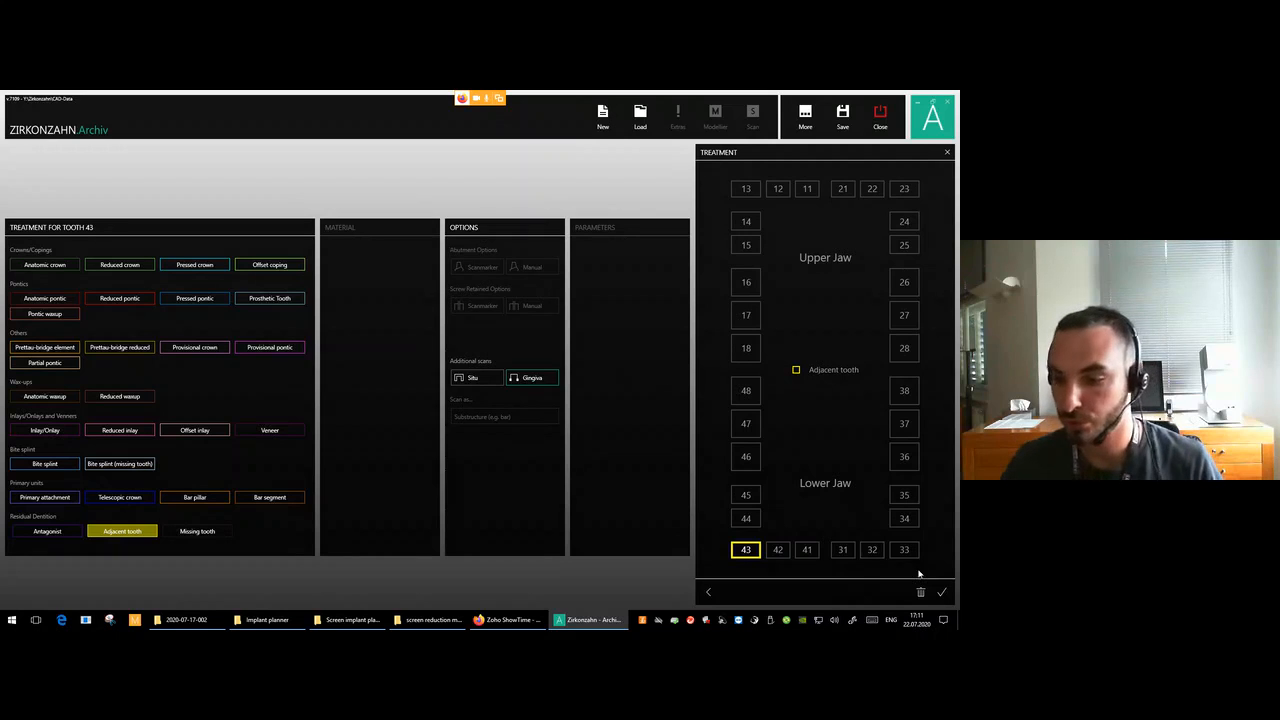
pyautogui.click(941, 593)
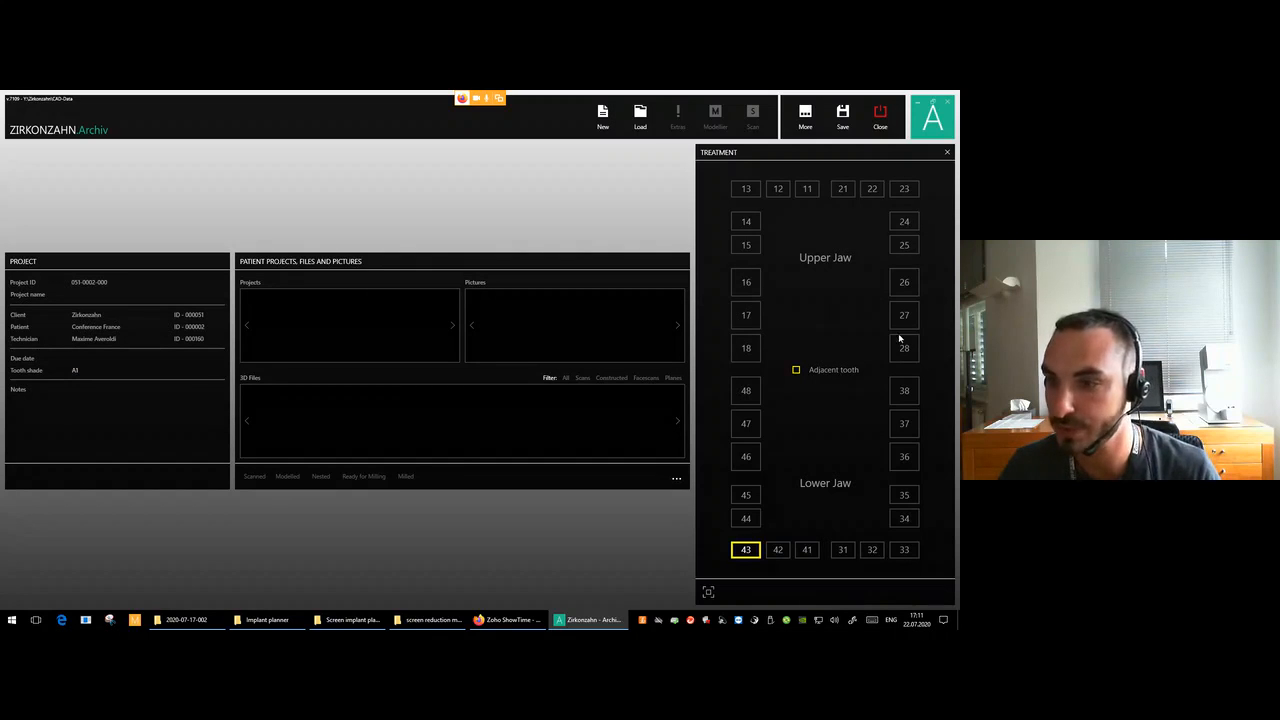
# Define upper-jaw tooth 22 as an antagonist and save the treatment project.
pyautogui.click(872, 189)
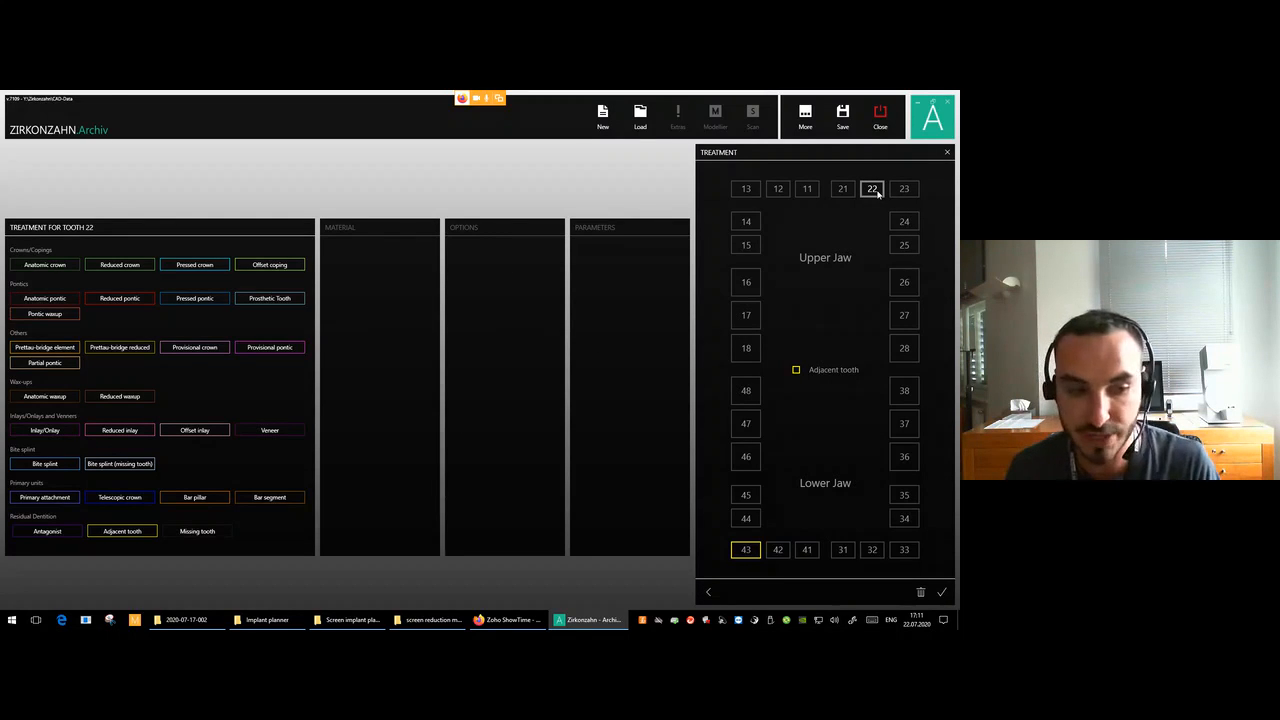
pyautogui.click(56, 531)
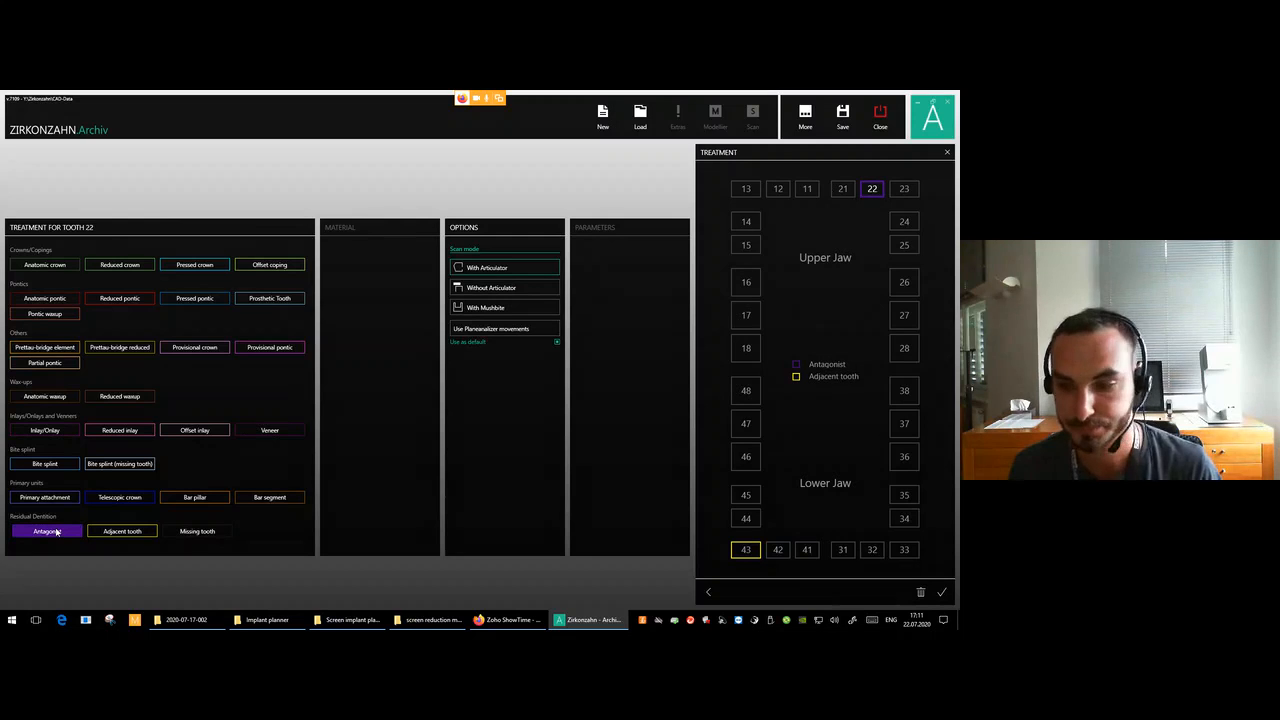
pyautogui.click(939, 594)
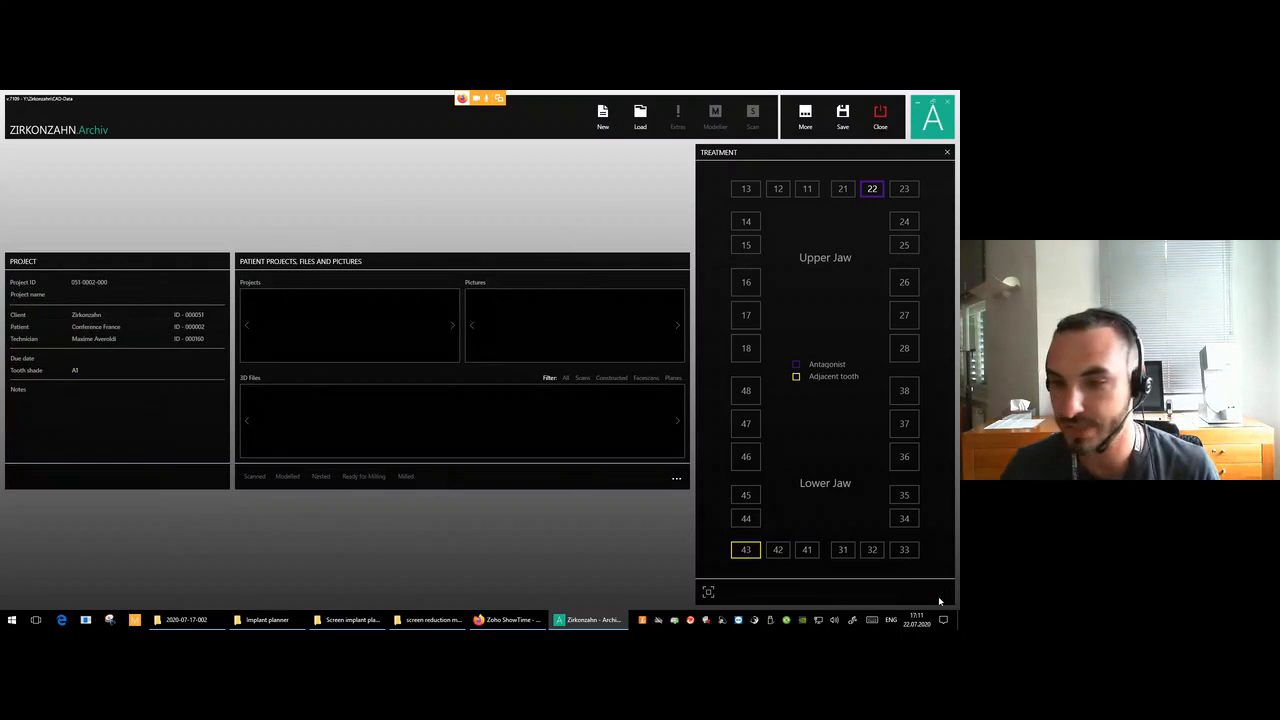
pyautogui.click(844, 118)
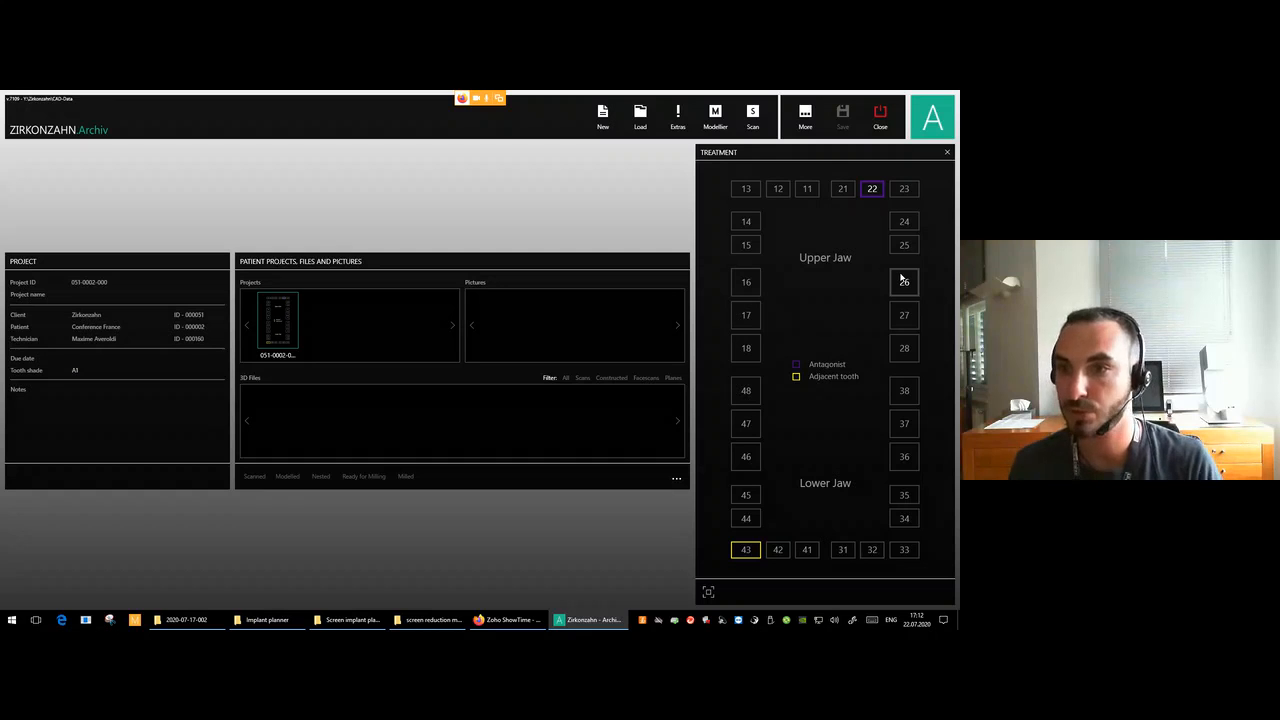
# Switch to Zirkonzahn.Scan with the saved project and load it with the standard articulator.
pyautogui.click(752, 117)
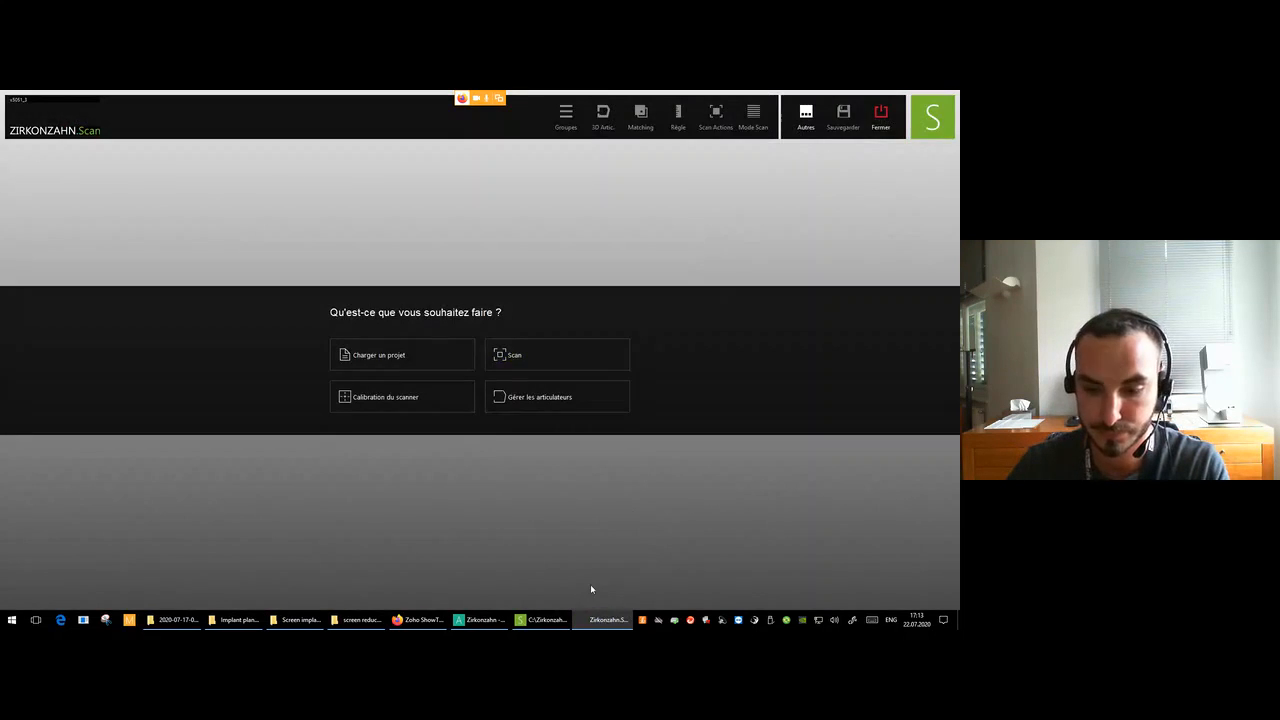
pyautogui.click(505, 395)
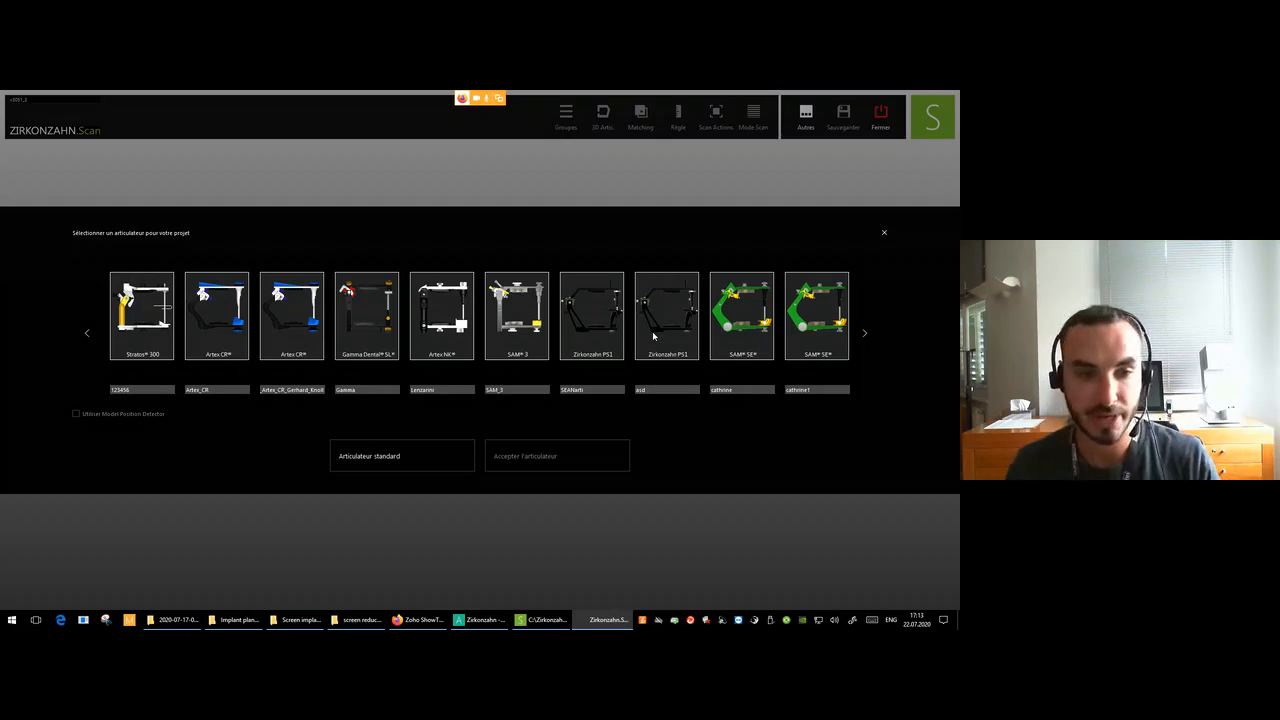
pyautogui.click(864, 333)
pyautogui.click(87, 336)
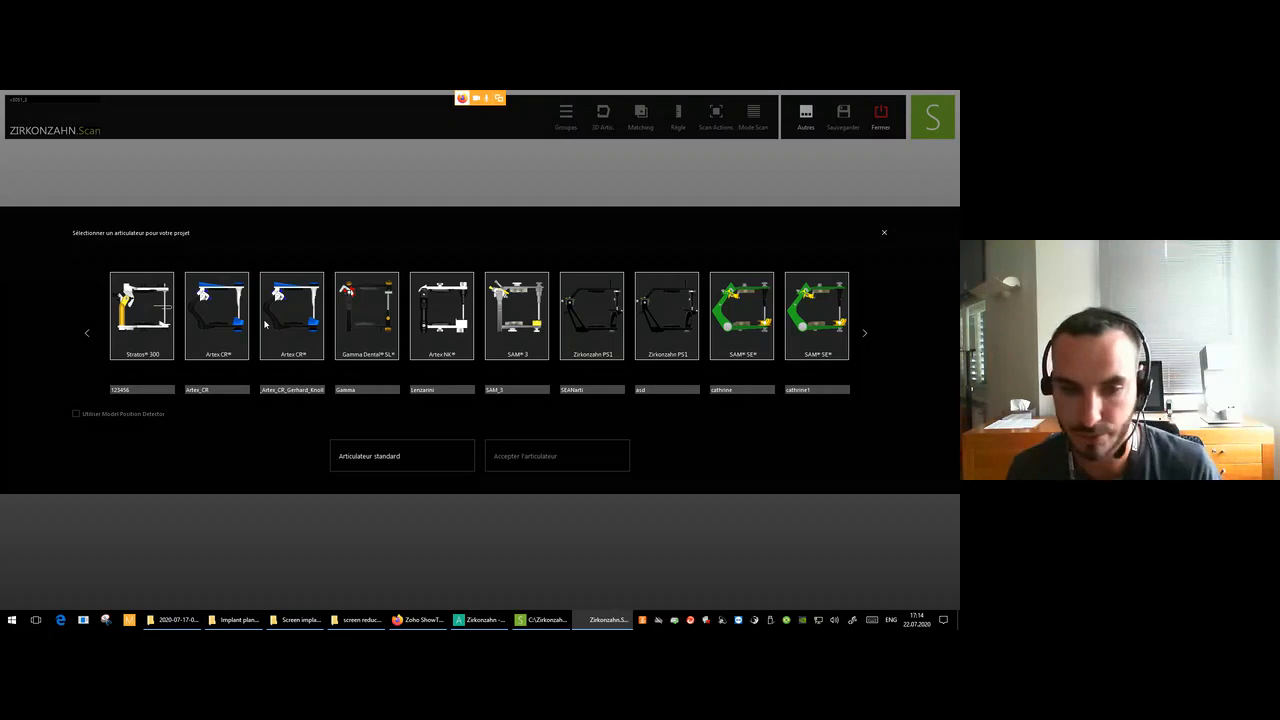
pyautogui.click(396, 458)
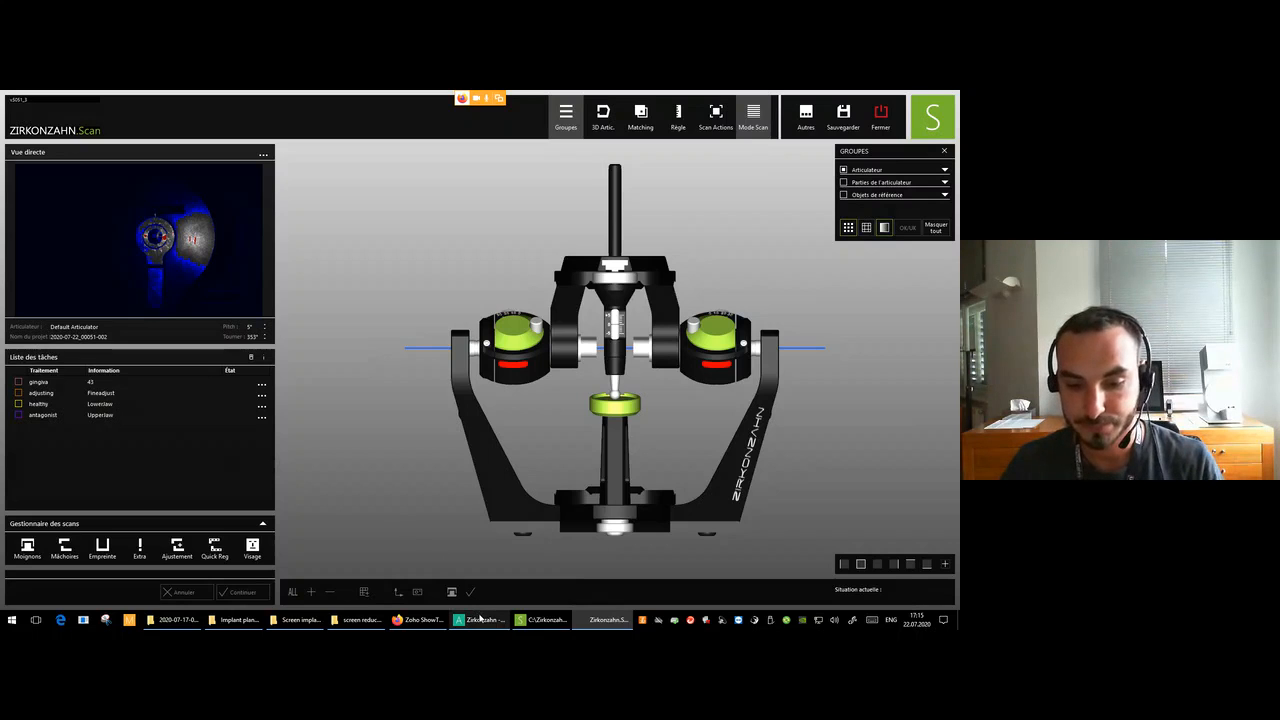
pyautogui.moveTo(480, 616)
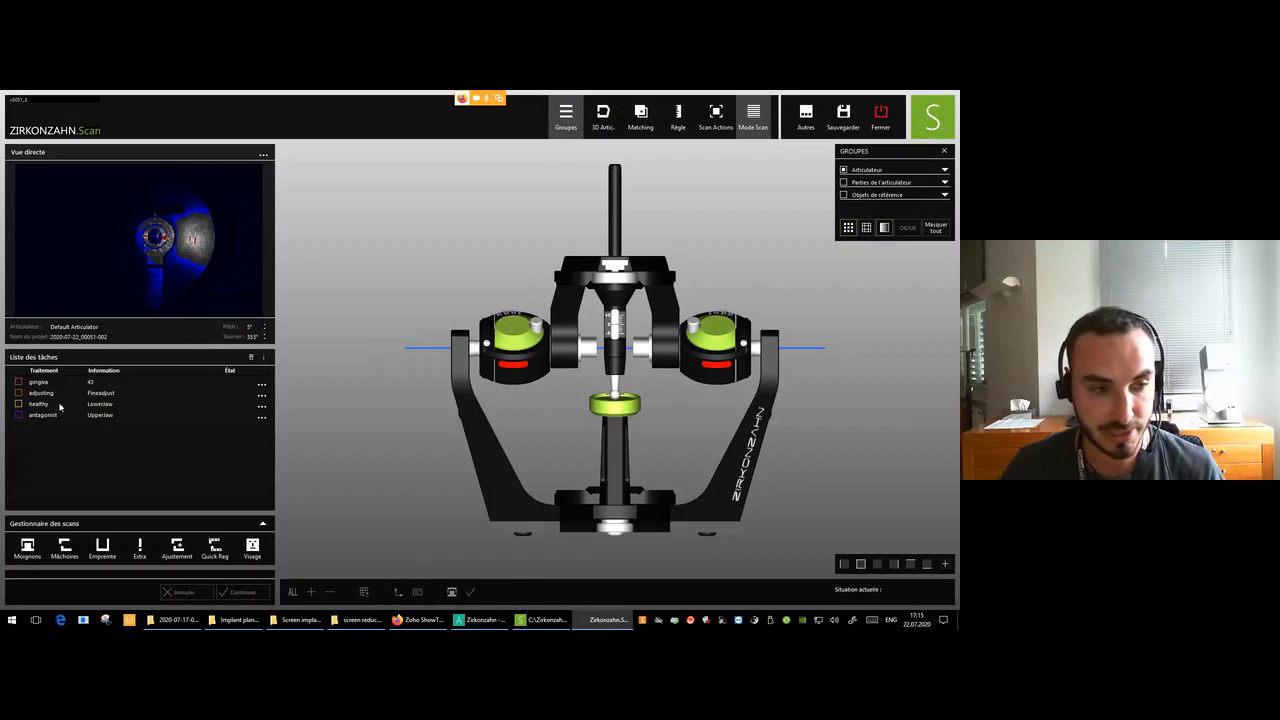
pyautogui.click(262, 405)
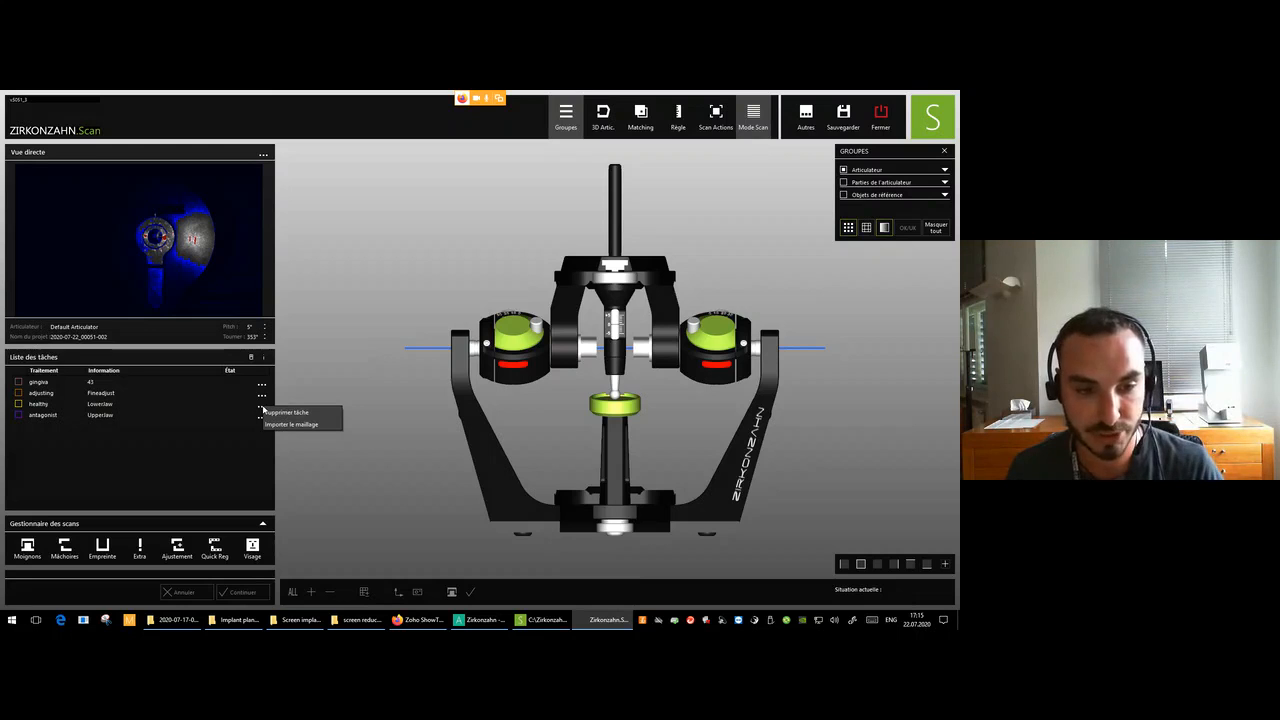
pyautogui.click(293, 423)
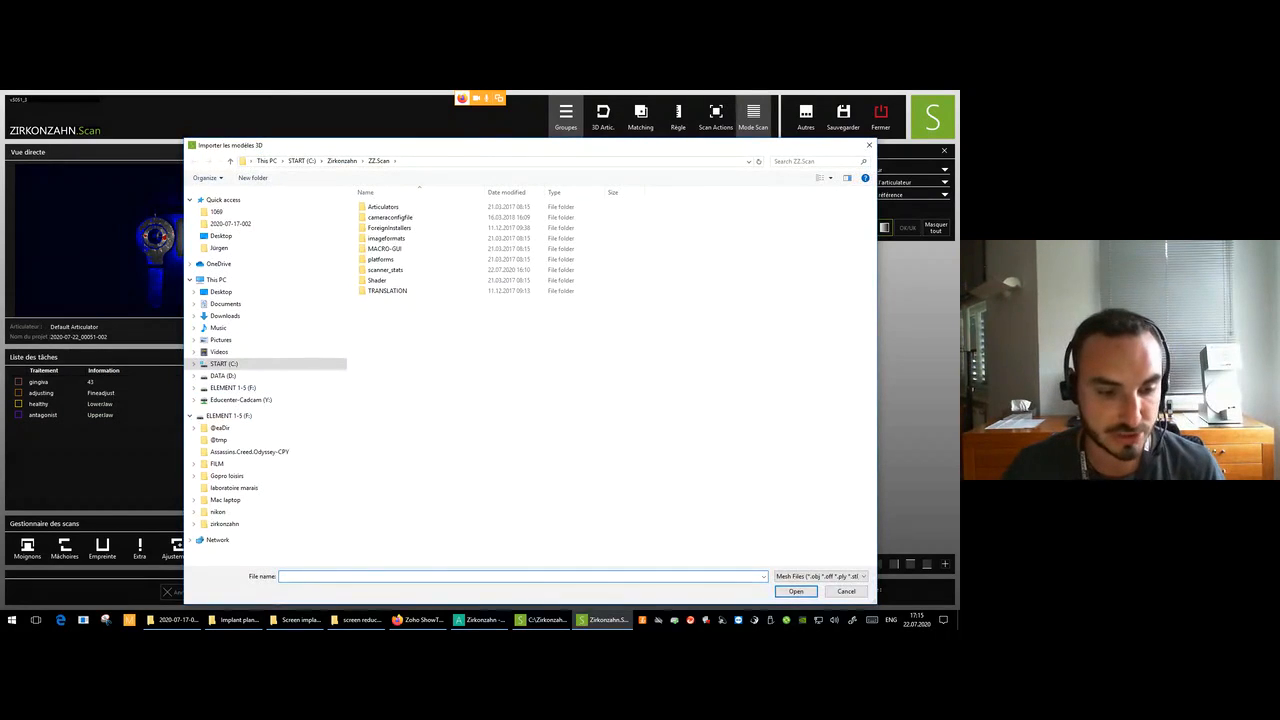
pyautogui.click(172, 620)
pyautogui.click(601, 243)
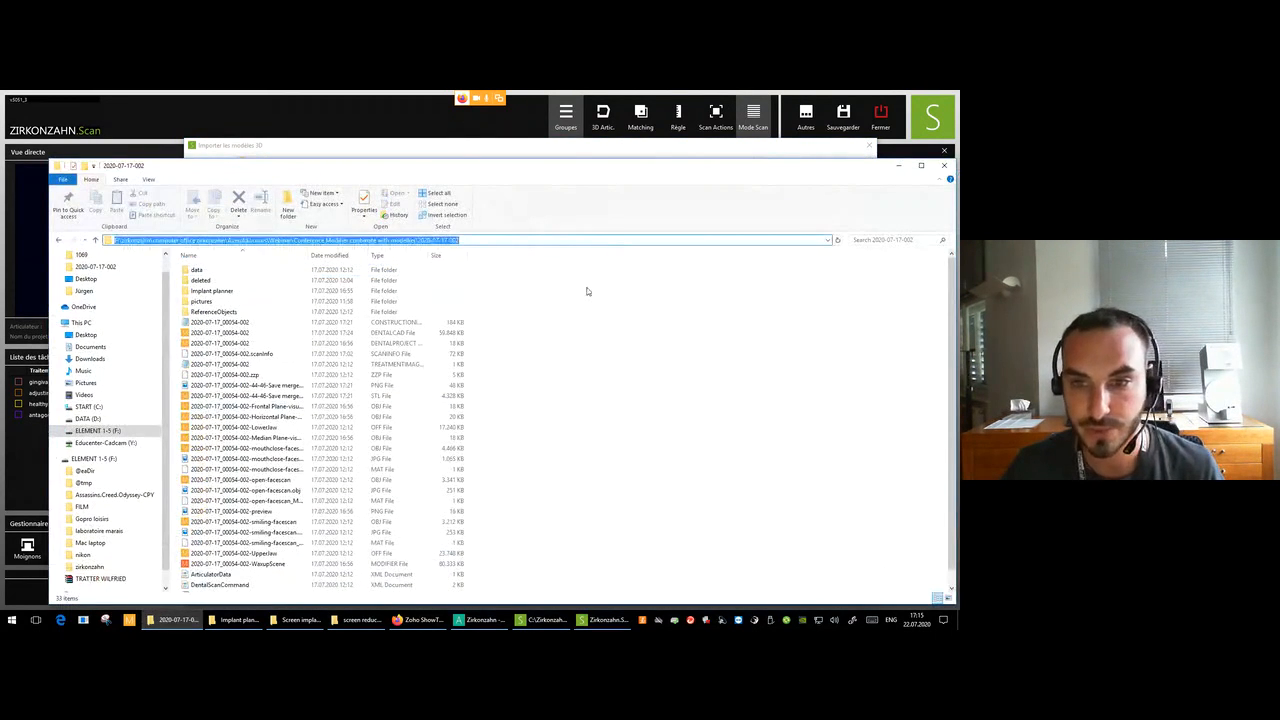
pyautogui.click(897, 165)
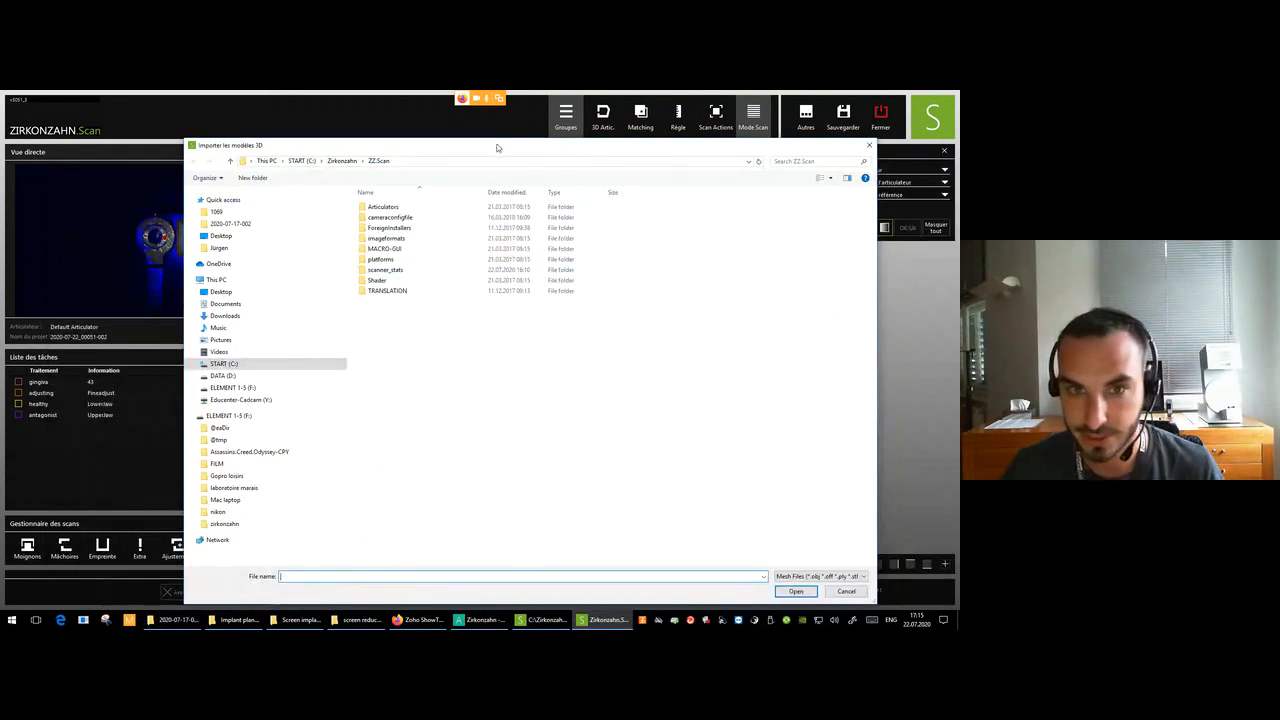
pyautogui.click(487, 164)
pyautogui.hotkey('ctrl', 'v')
pyautogui.press('Return')
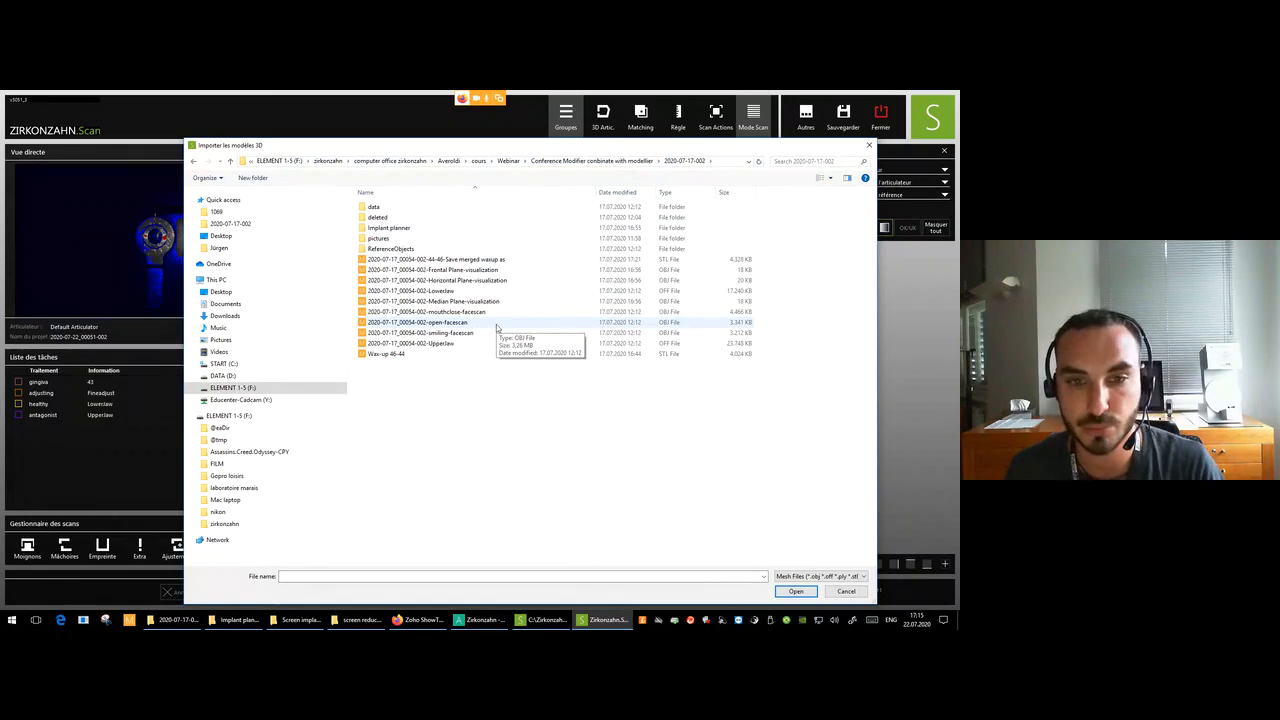
pyautogui.click(496, 292)
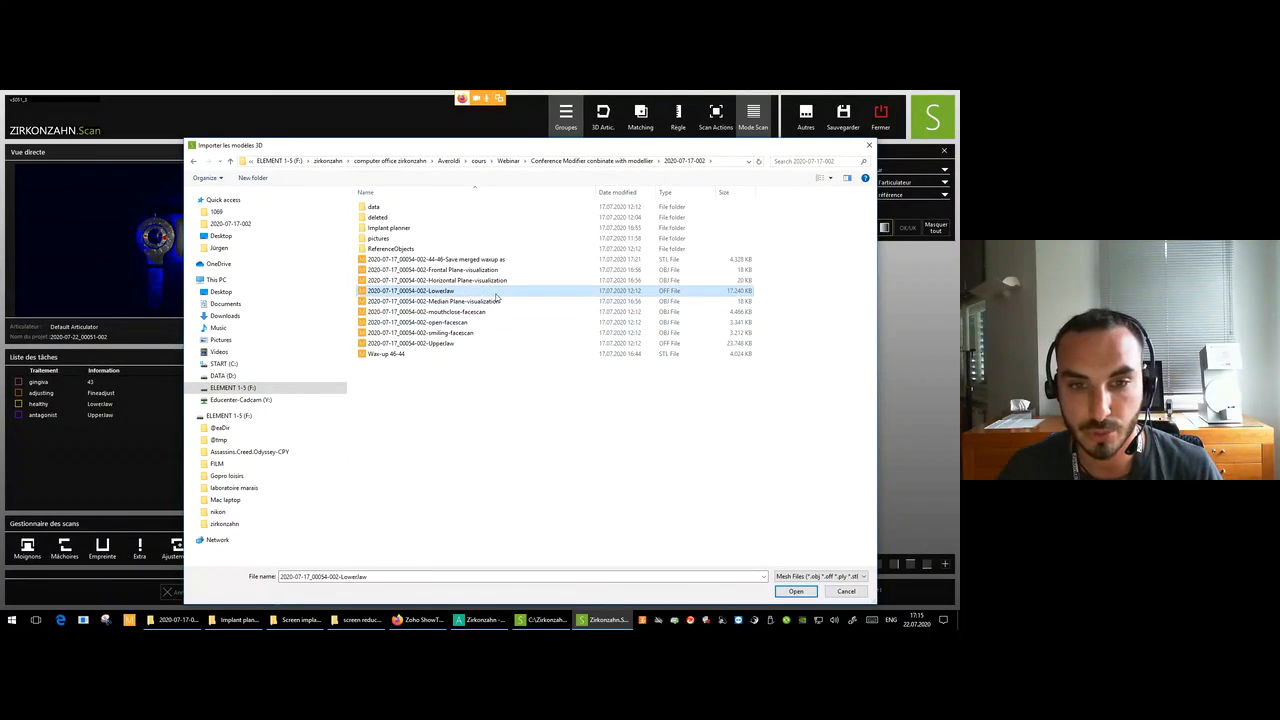
pyautogui.doubleClick(495, 293)
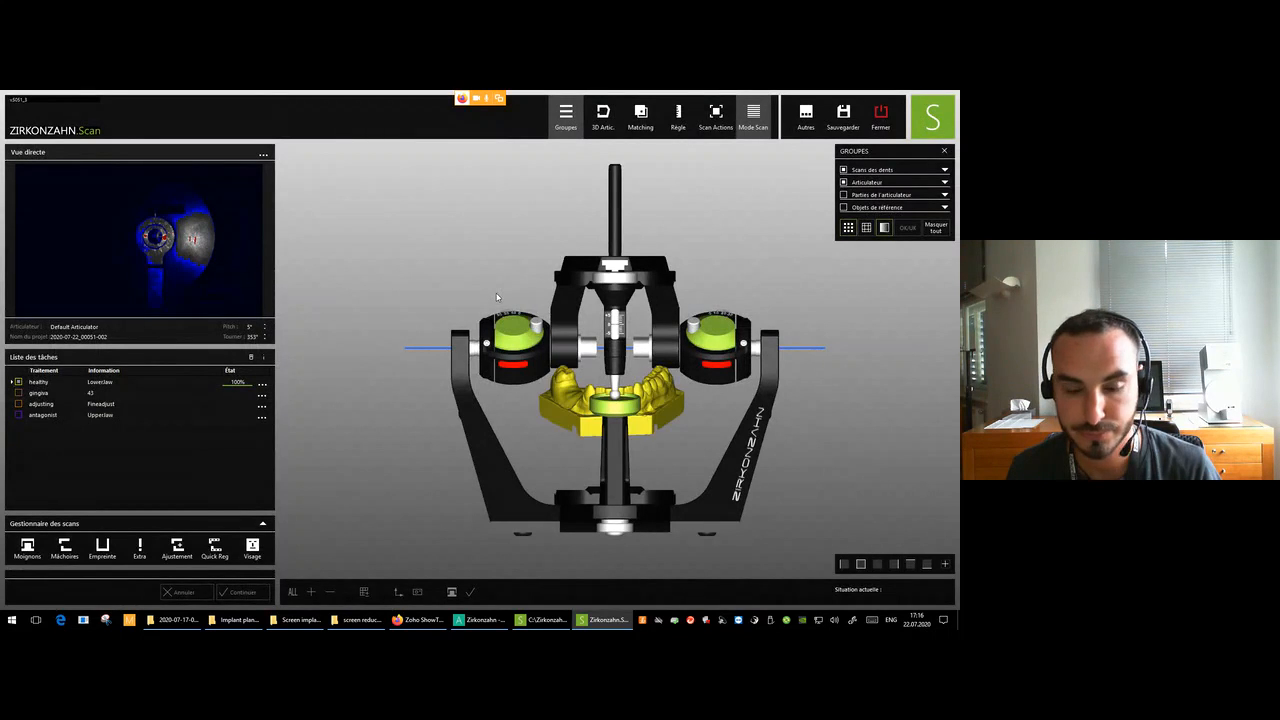
pyautogui.click(261, 415)
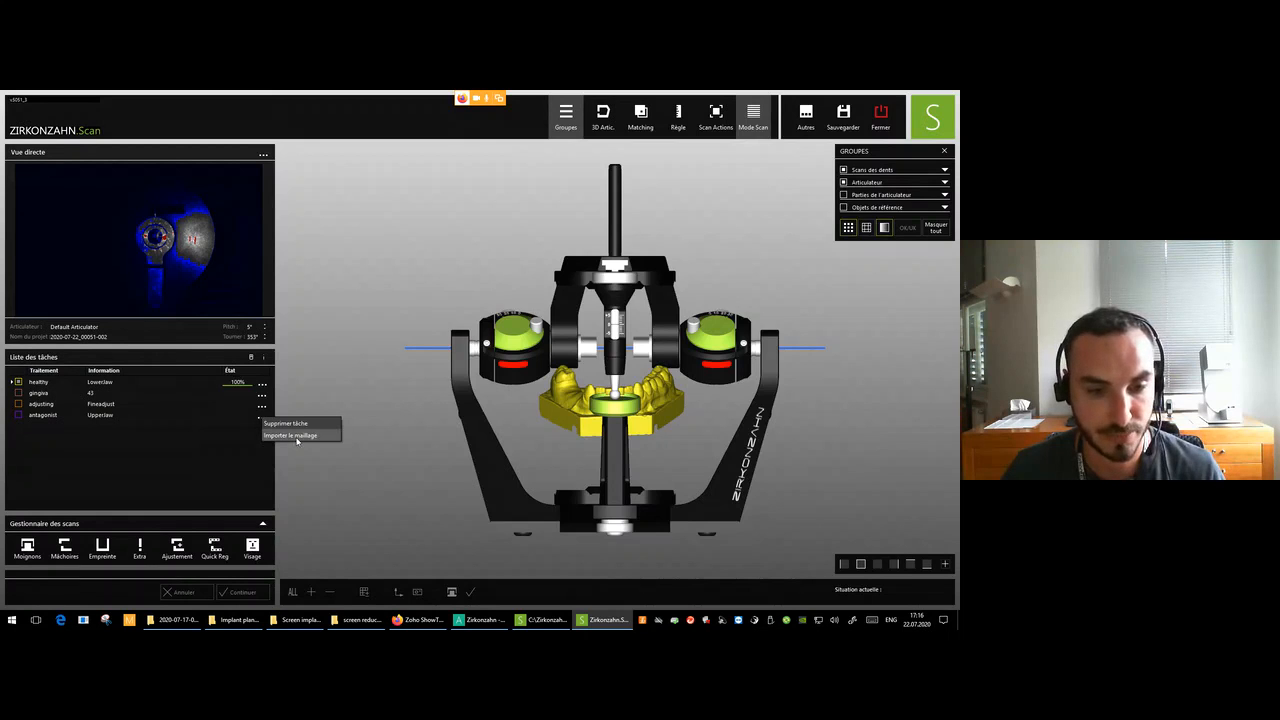
pyautogui.click(296, 437)
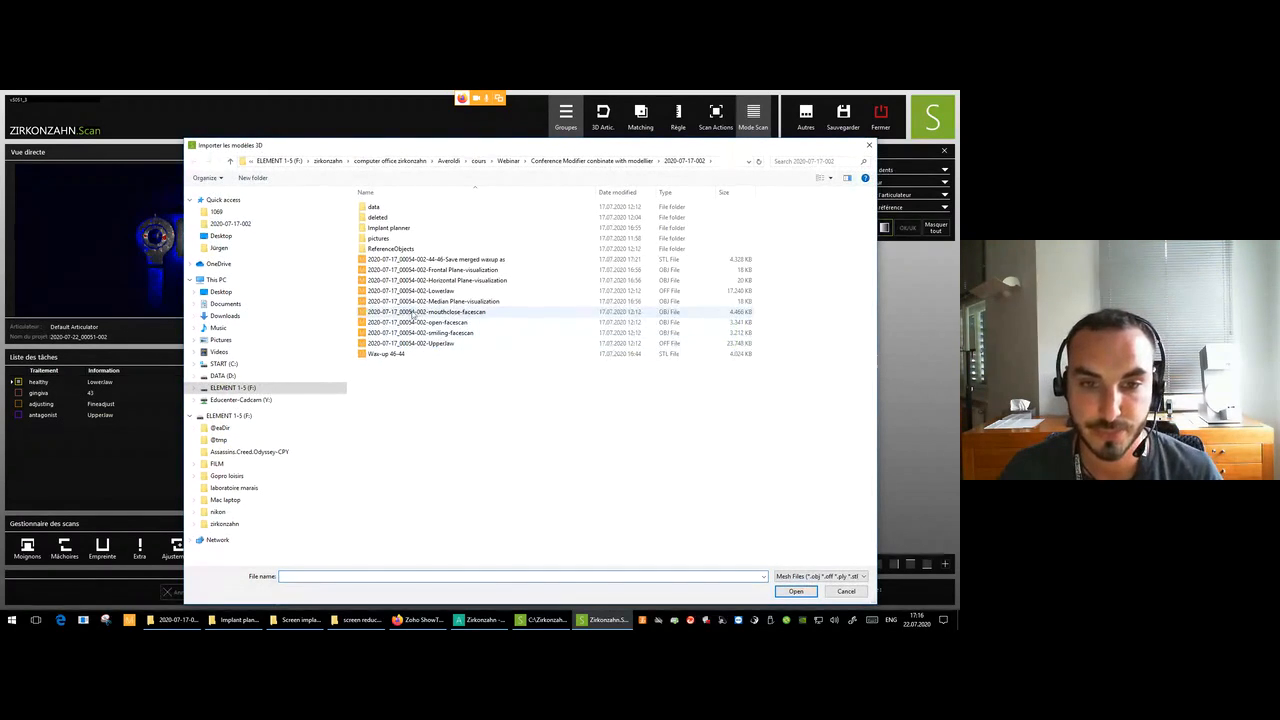
pyautogui.click(470, 343)
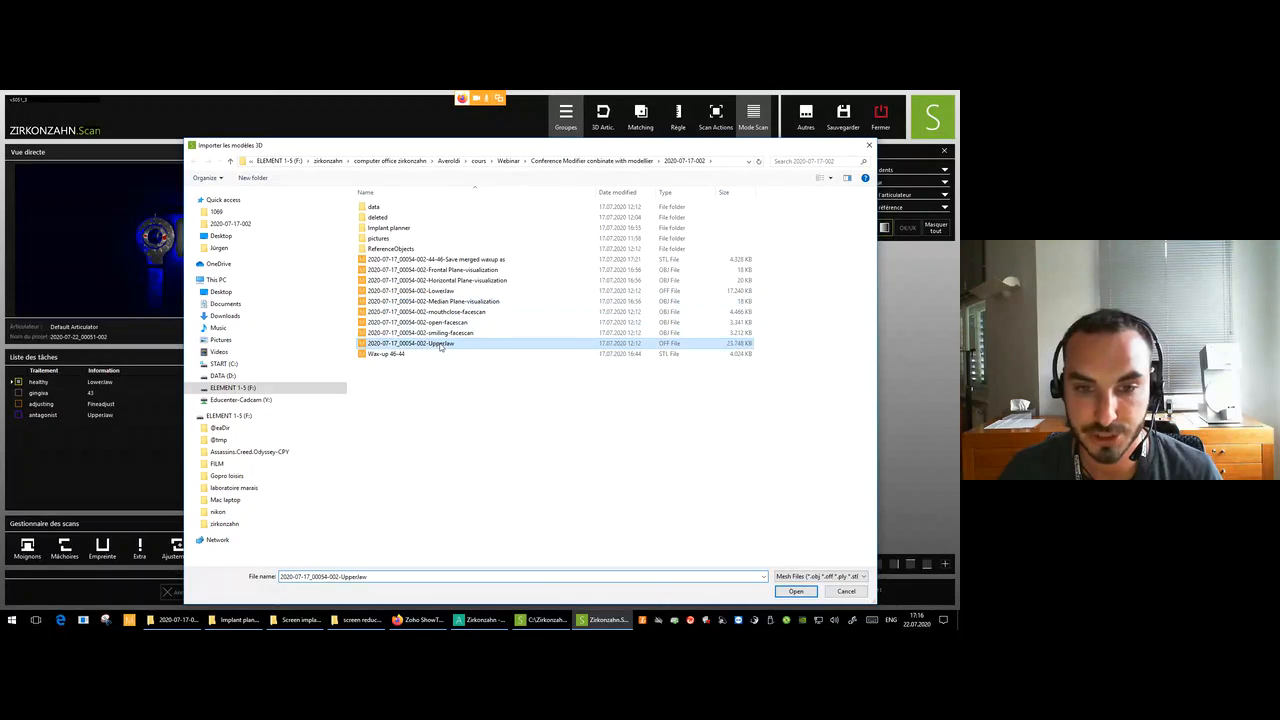
pyautogui.doubleClick(516, 346)
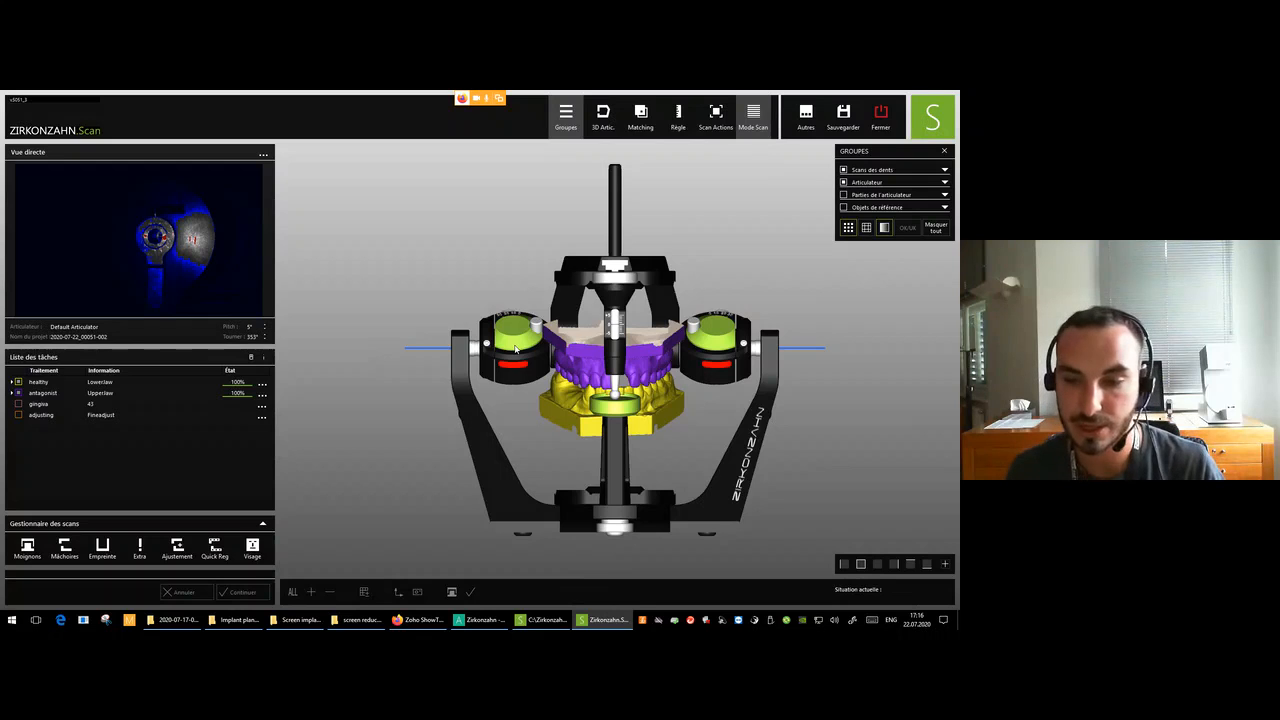
# Hide the articulator and the upper-jaw scan, and inspect the lower-jaw model on its own.
pyautogui.moveTo(702, 362); pyautogui.dragTo(616, 367, button='right')
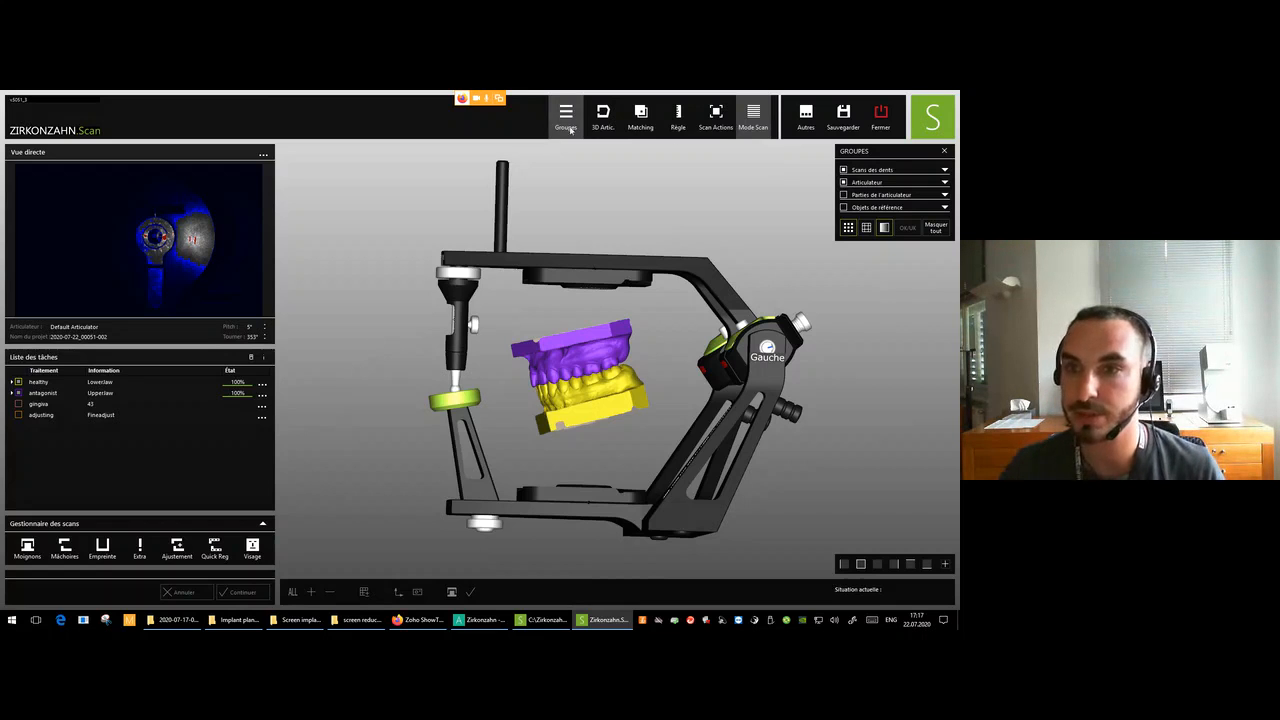
pyautogui.click(714, 128)
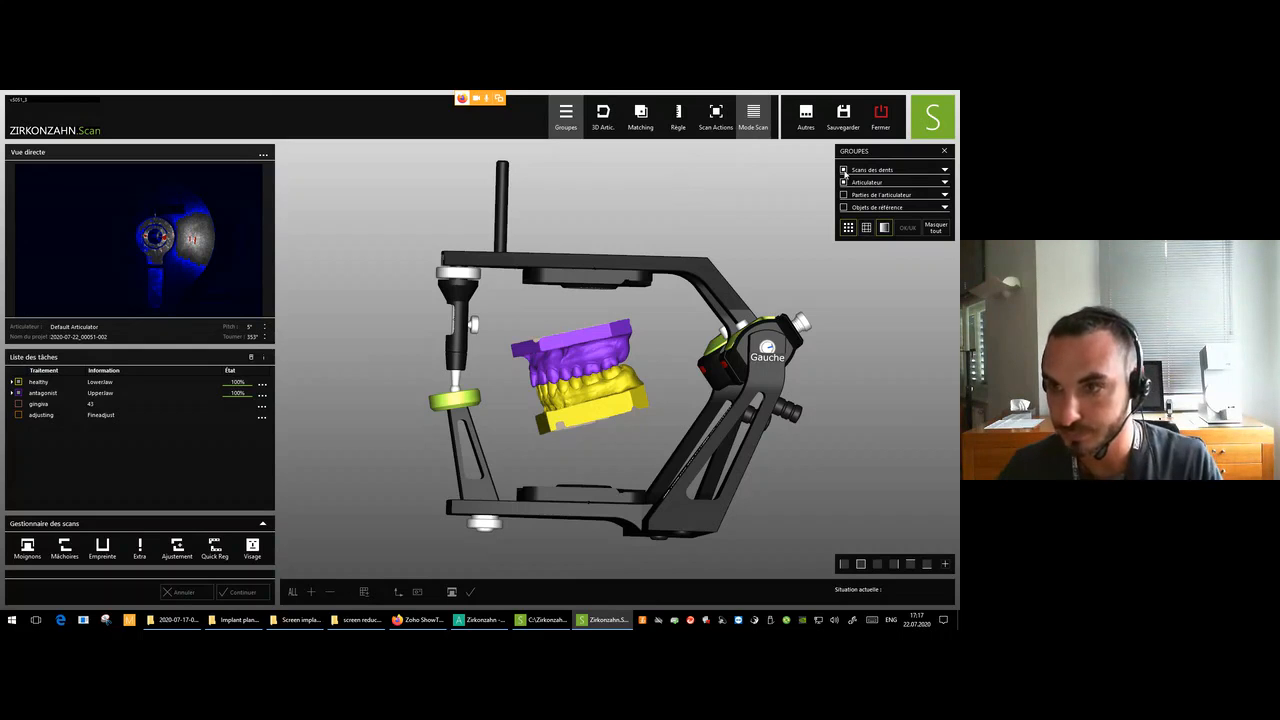
pyautogui.click(843, 183)
pyautogui.moveTo(652, 283); pyautogui.dragTo(577, 410, button='right')
pyautogui.click(646, 358)
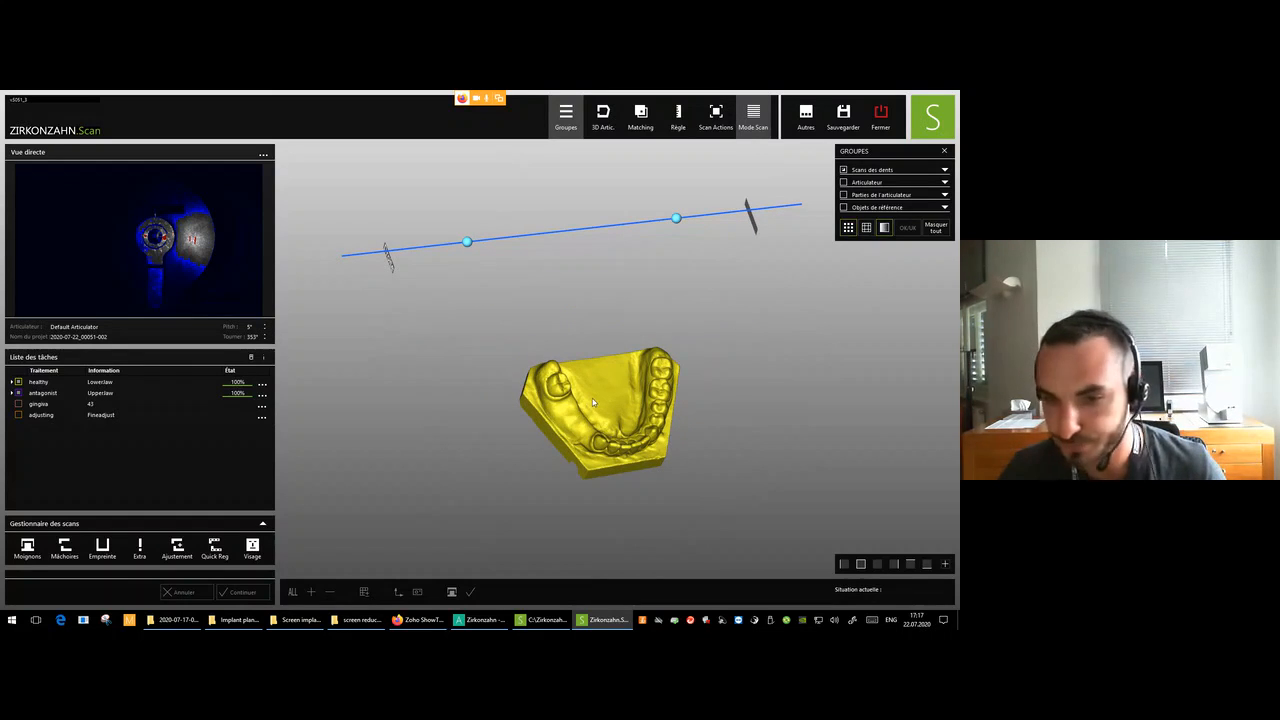
pyautogui.click(618, 405)
pyautogui.moveTo(618, 405); pyautogui.dragTo(593, 398, button='right')
pyautogui.click(611, 347)
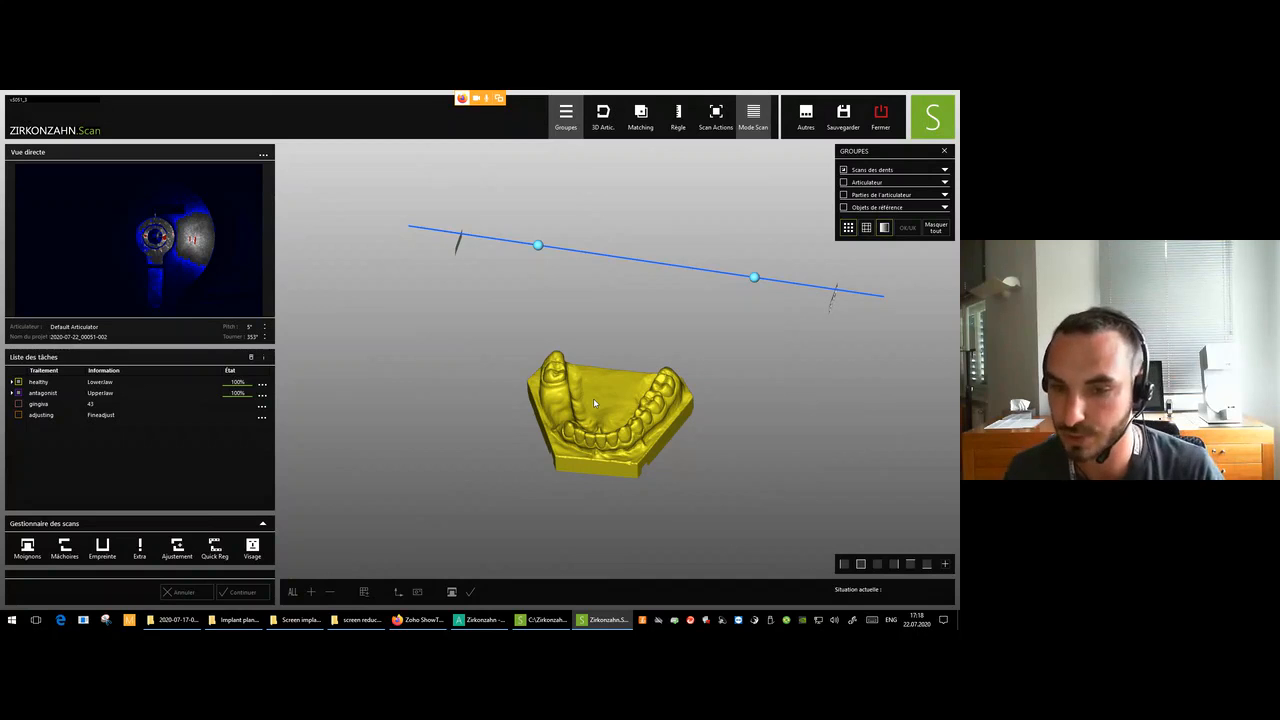
pyautogui.moveTo(594, 402); pyautogui.dragTo(600, 380, button='right')
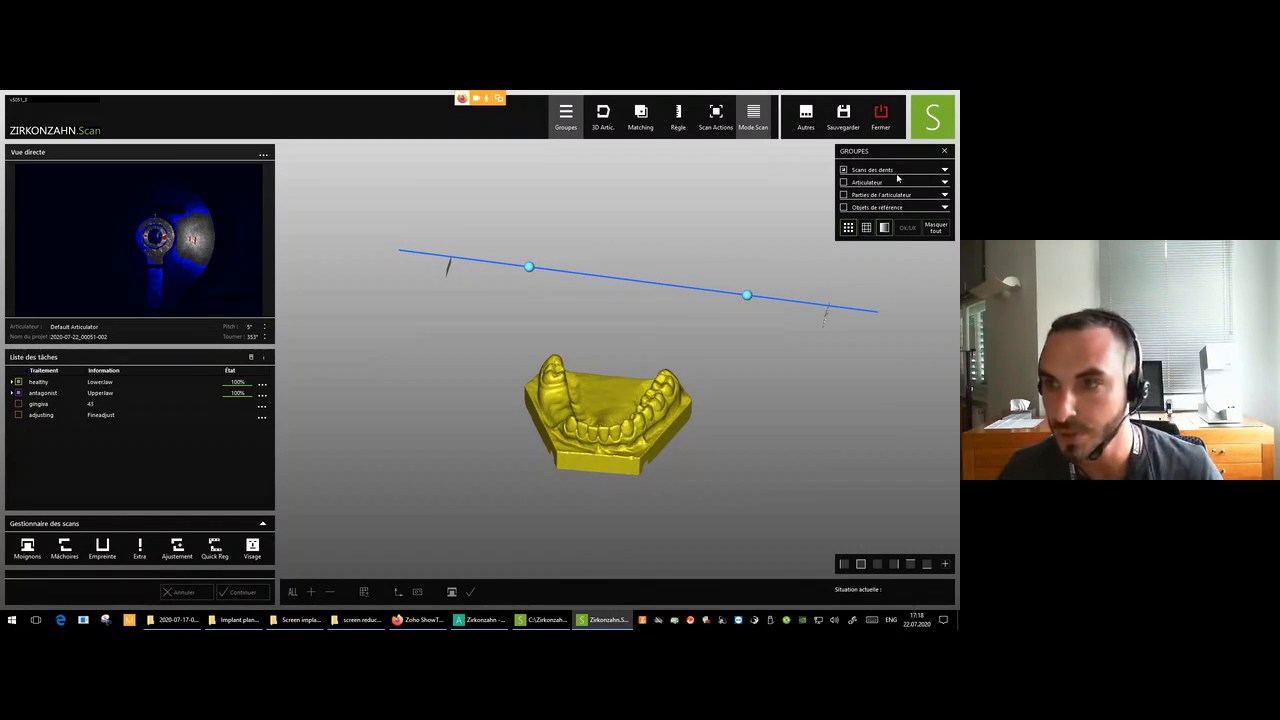
# Display both jaw scans together again and return the models to the front view.
pyautogui.click(844, 171)
pyautogui.click(844, 171)
pyautogui.moveTo(721, 290); pyautogui.dragTo(825, 491, button='right')
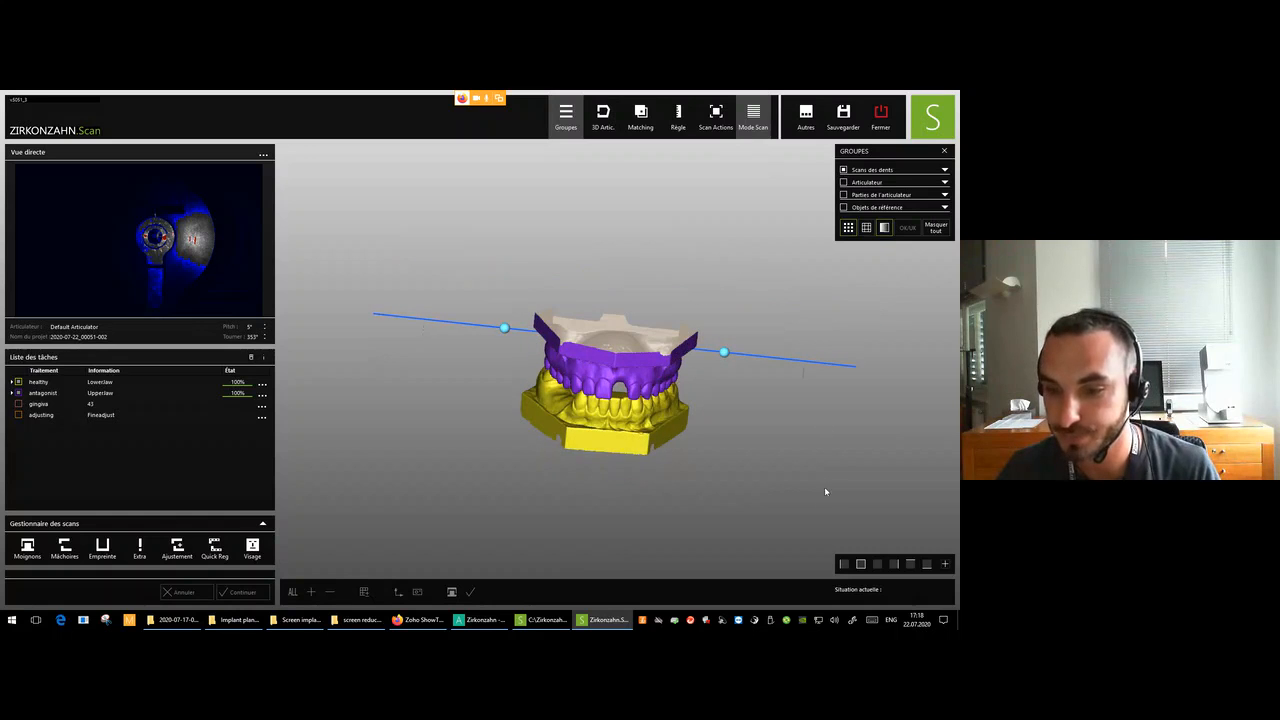
pyautogui.click(861, 563)
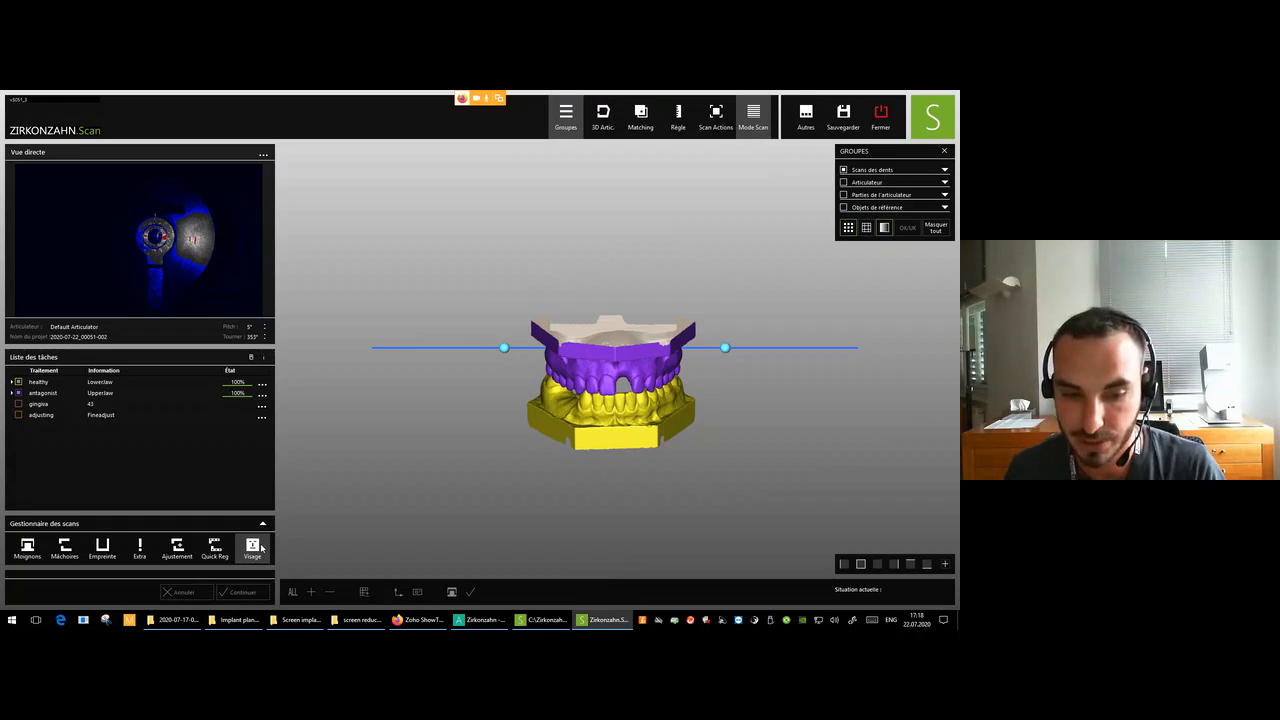
pyautogui.moveTo(680, 389); pyautogui.dragTo(671, 368, button='right')
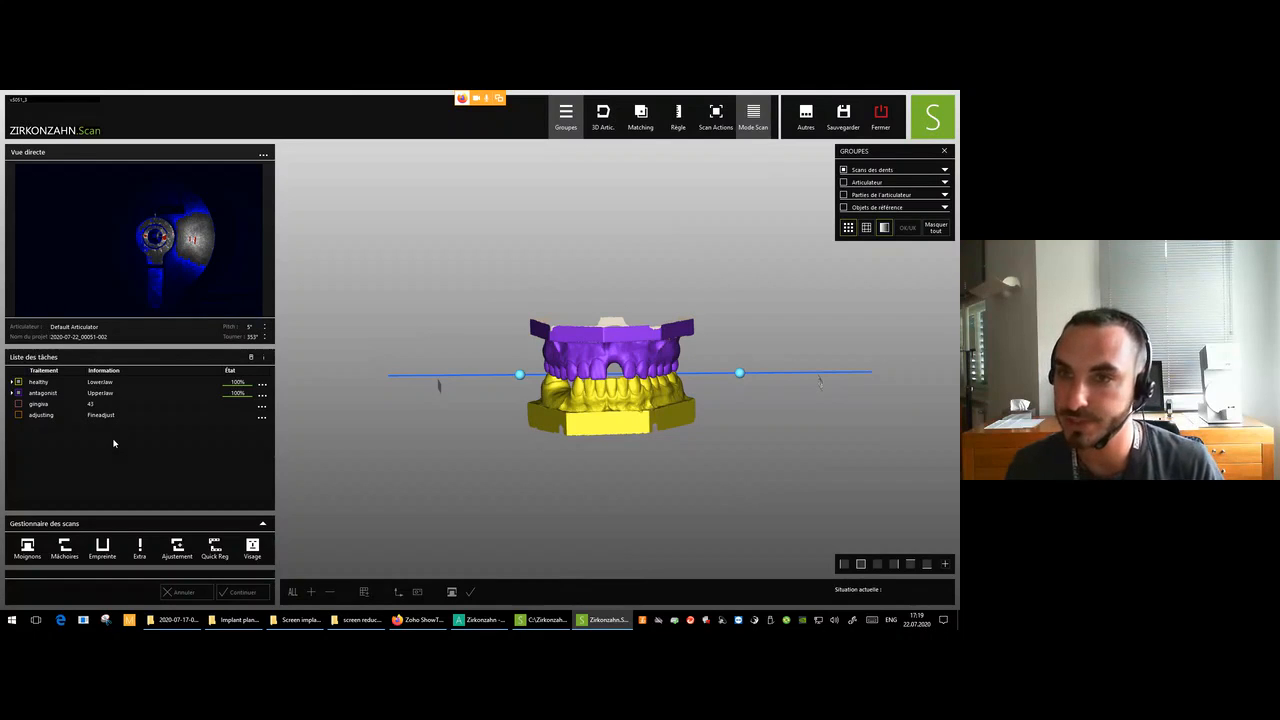
# Import the face mesh 2020-07-17_00054-002-mouthclose-facescan and name the scan mouthclose.
pyautogui.click(720, 118)
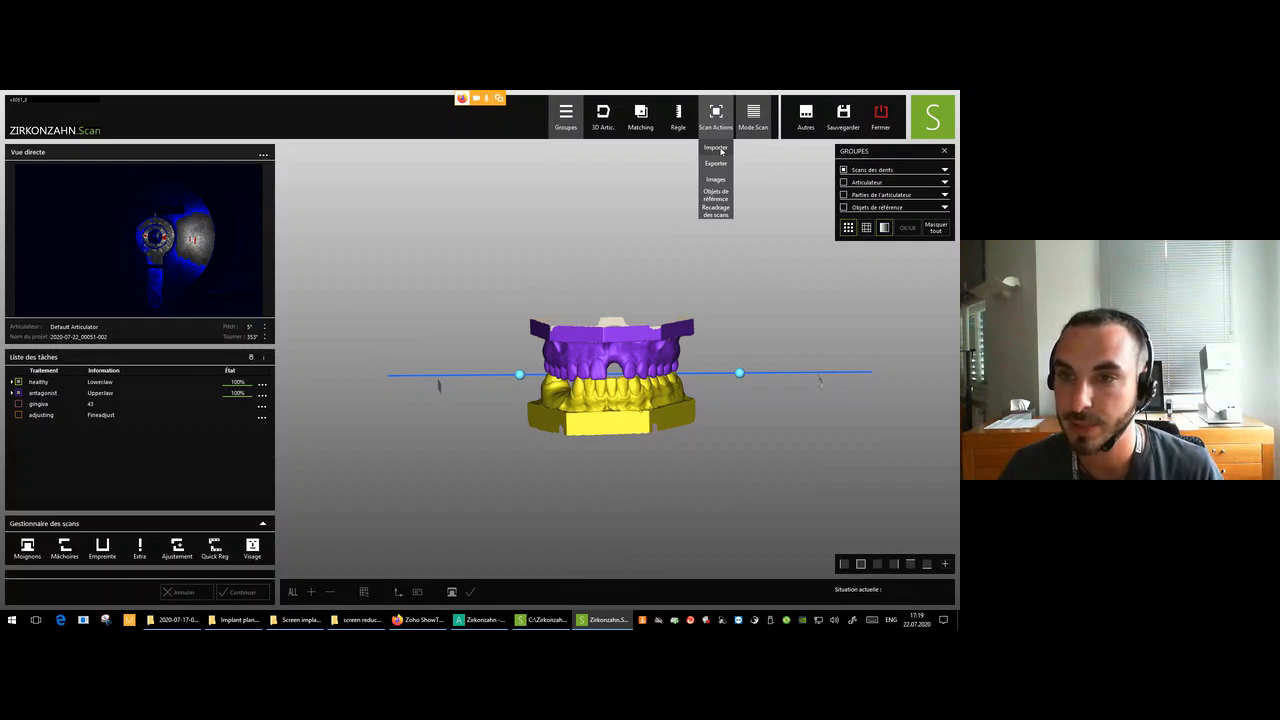
pyautogui.click(720, 149)
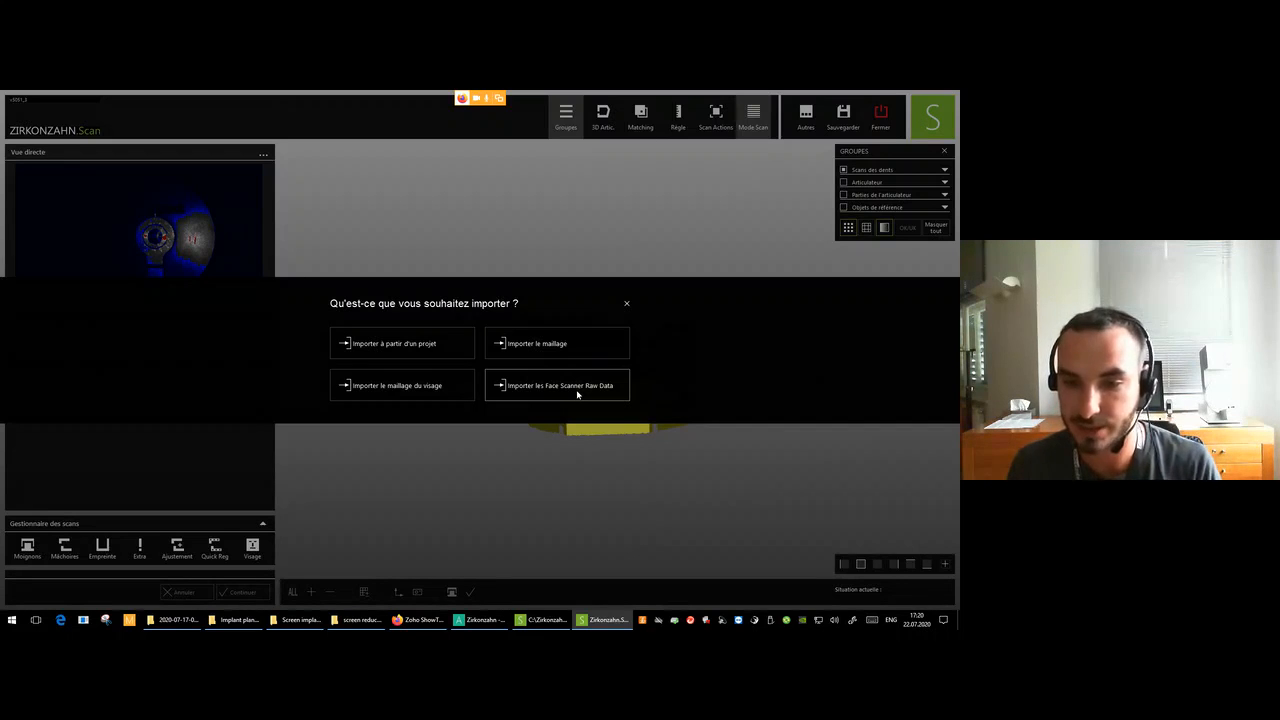
pyautogui.click(421, 386)
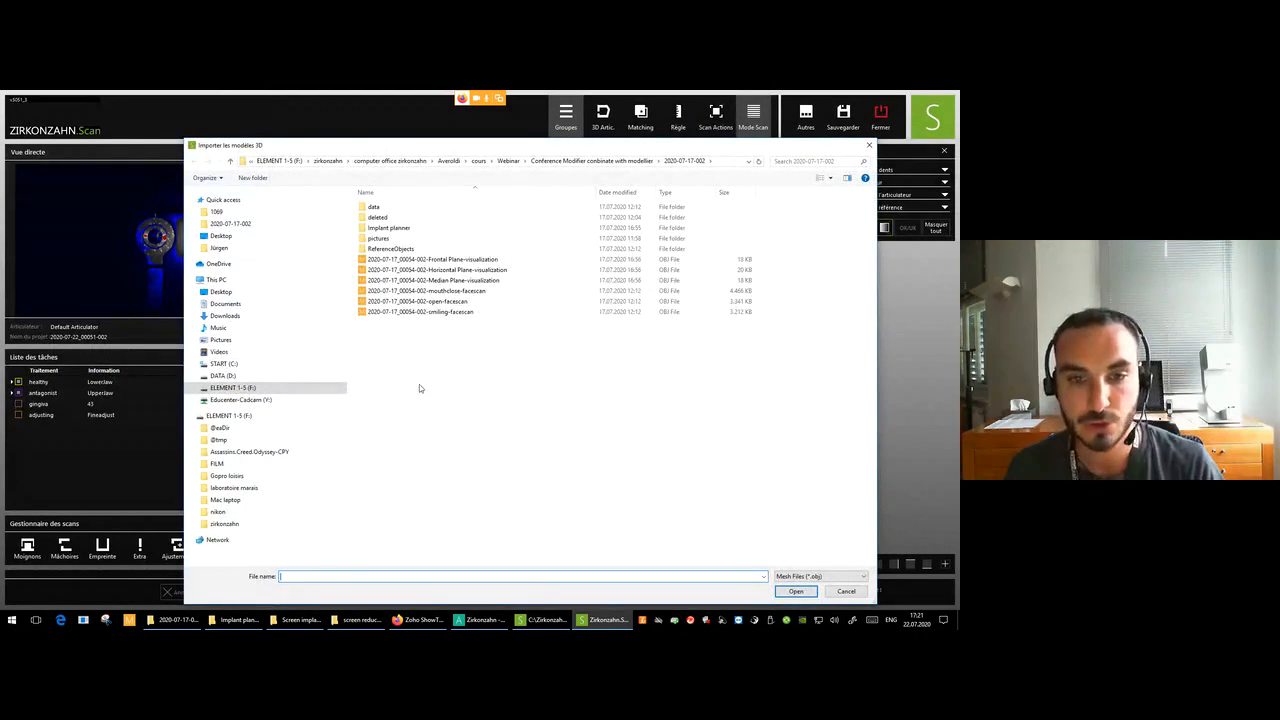
pyautogui.click(505, 290)
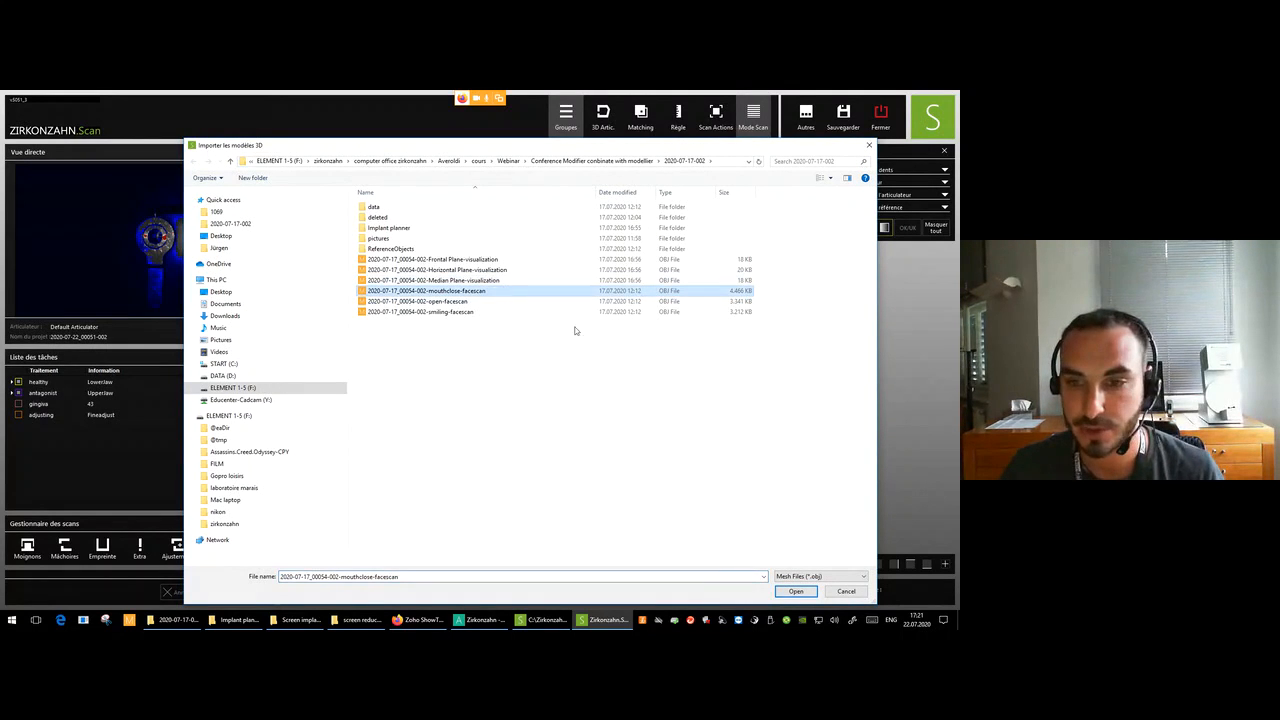
pyautogui.doubleClick(491, 291)
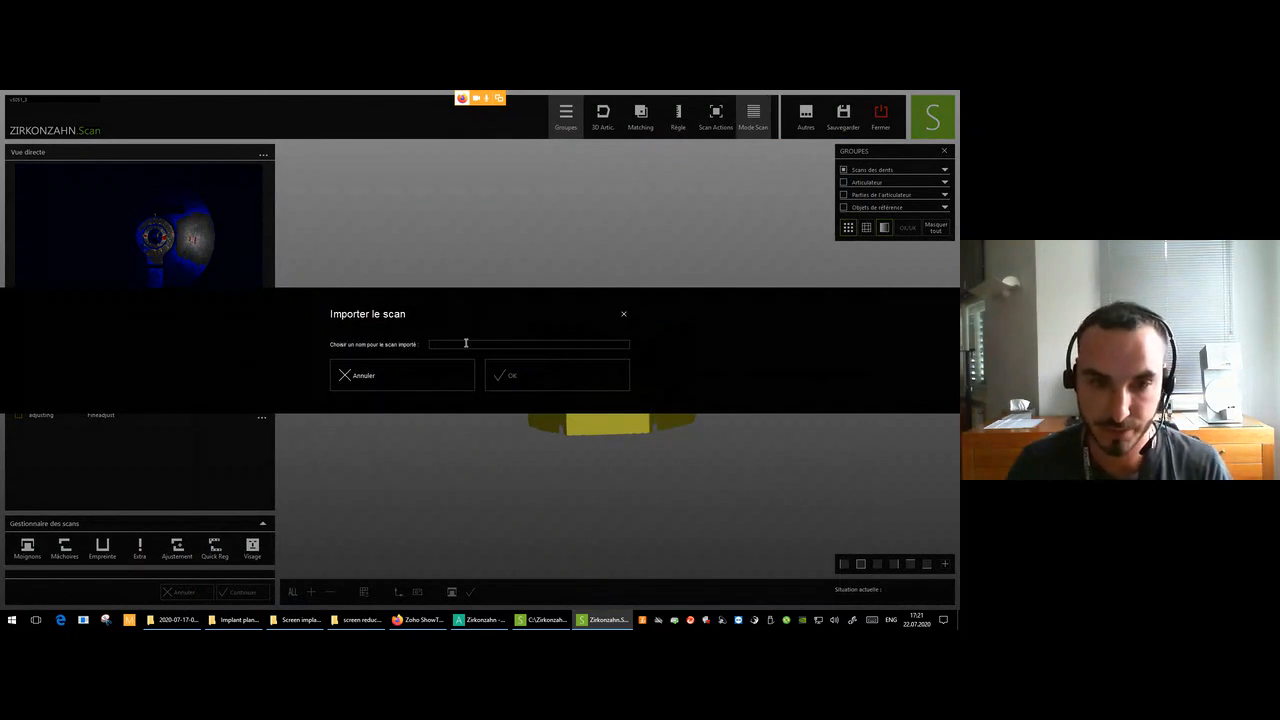
pyautogui.write('mouthclose')
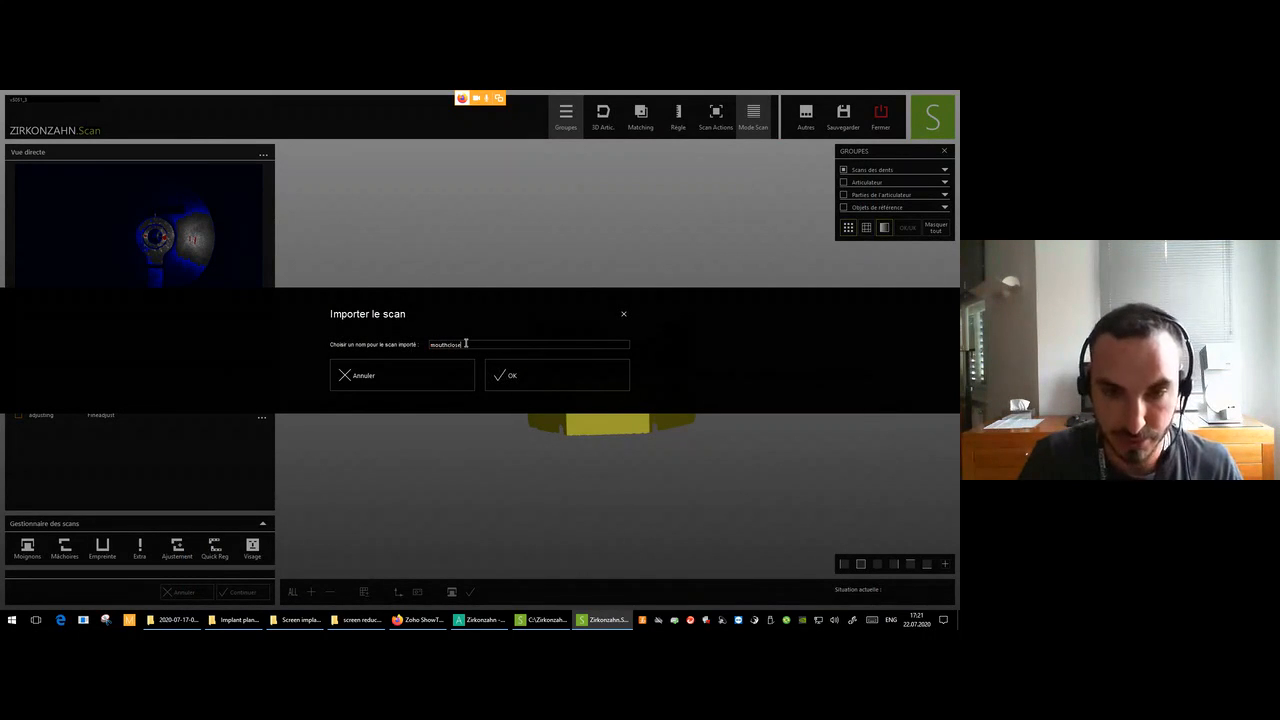
pyautogui.click(553, 384)
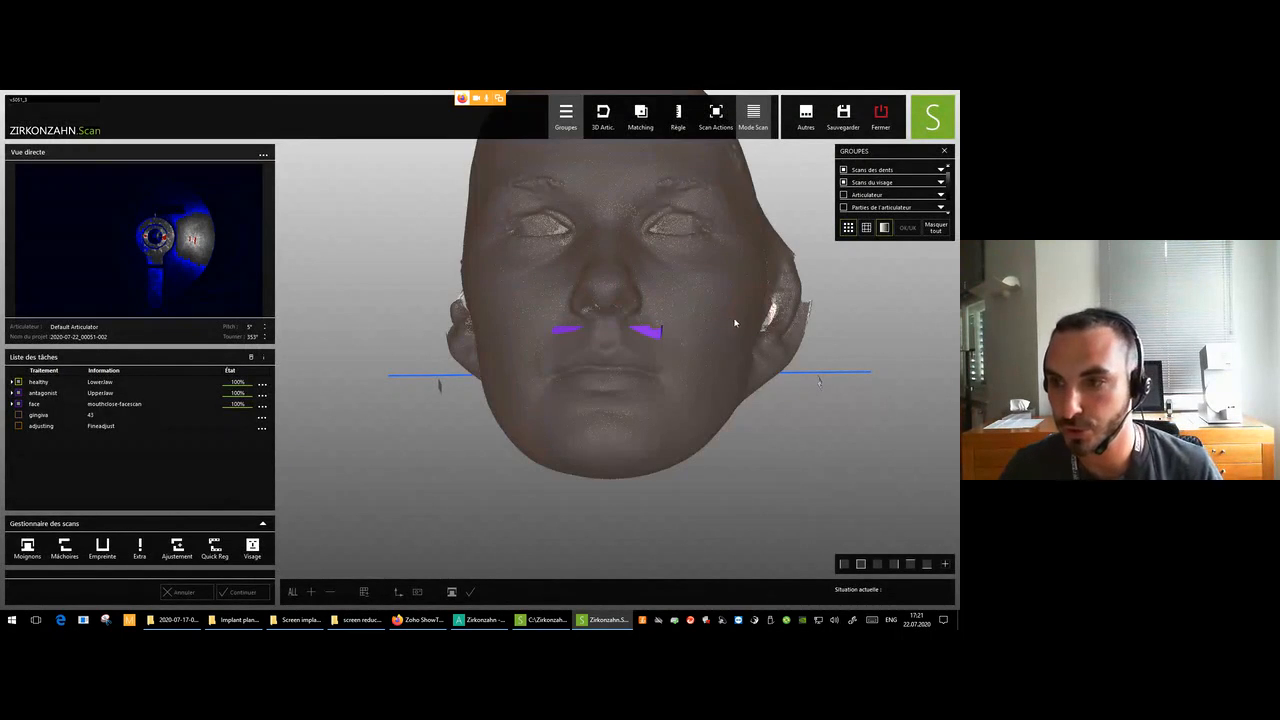
# Display the imported face scan with its photographic colour texture and check it from the front.
pyautogui.moveTo(739, 252); pyautogui.dragTo(714, 297, button='right')
pyautogui.moveTo(714, 297); pyautogui.dragTo(692, 313, button='middle')
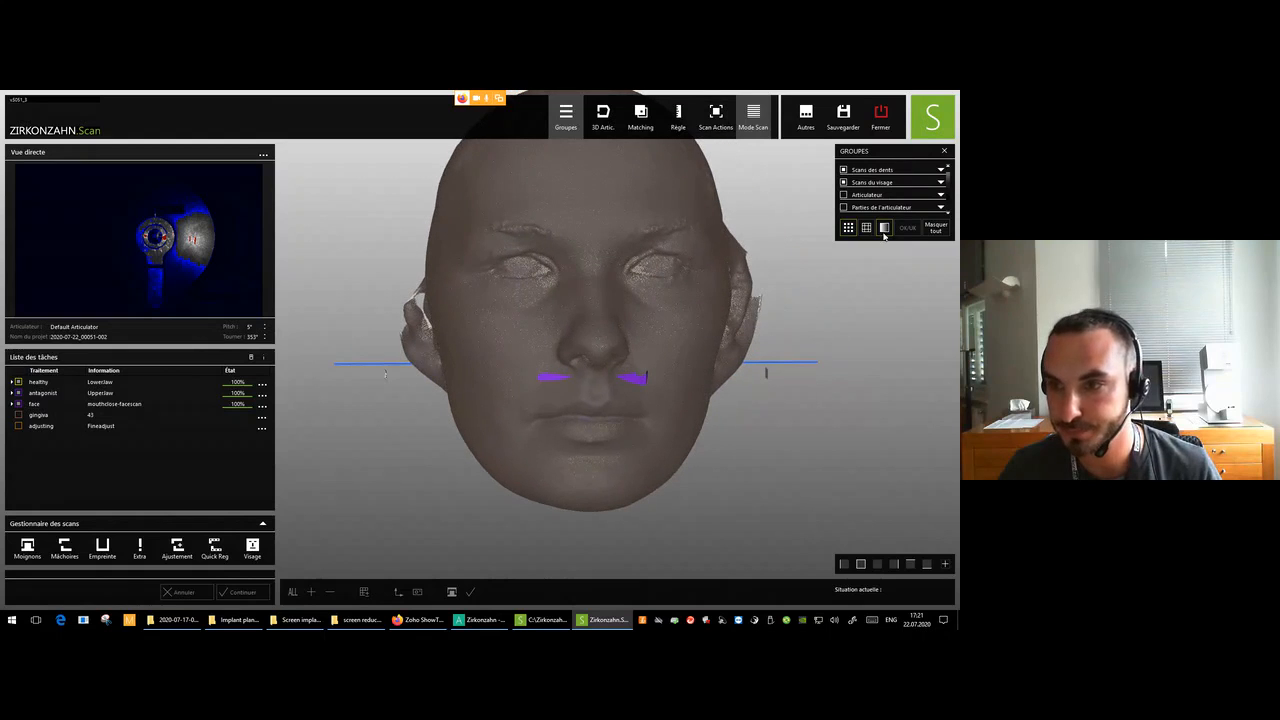
pyautogui.click(867, 230)
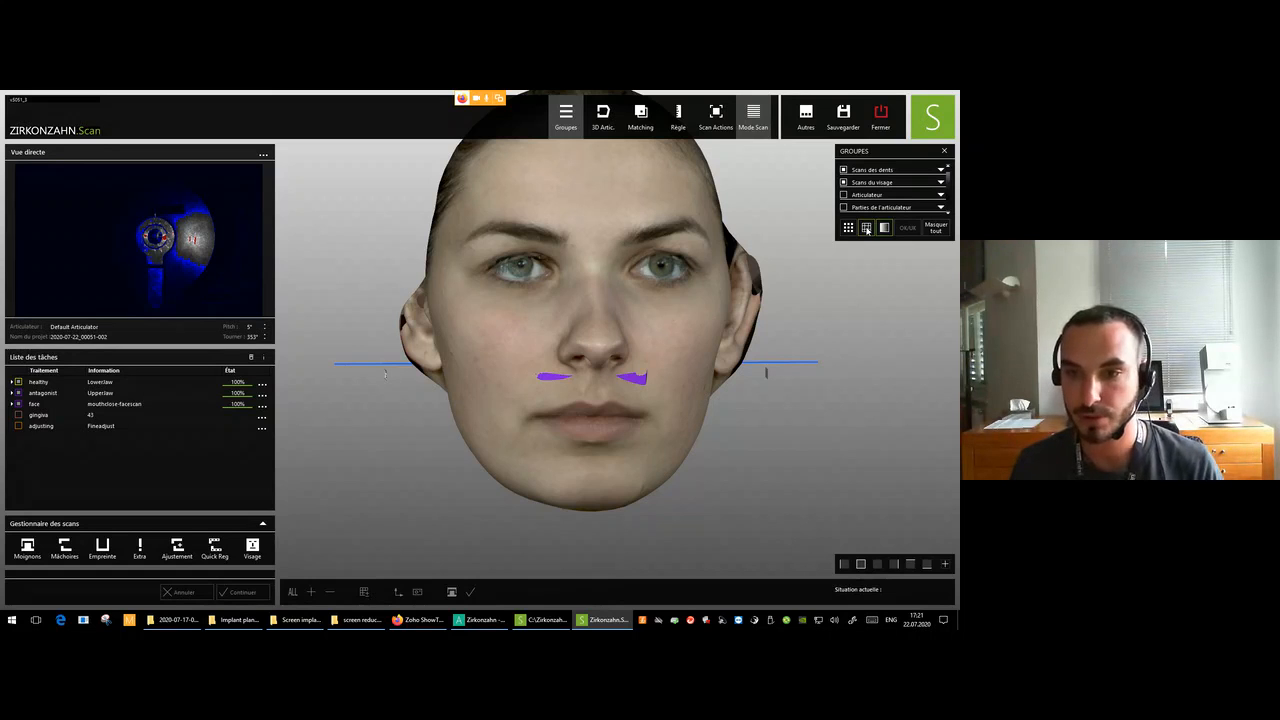
pyautogui.moveTo(831, 293)
pyautogui.mouseDown(button='right')
pyautogui.moveTo(755, 290)
pyautogui.moveTo(823, 292)
pyautogui.mouseUp(button='right')
pyautogui.moveTo(690, 338)
pyautogui.mouseDown(button='right')
pyautogui.moveTo(754, 335)
pyautogui.moveTo(640, 340)
pyautogui.moveTo(680, 331)
pyautogui.moveTo(690, 343)
pyautogui.mouseUp(button='right')
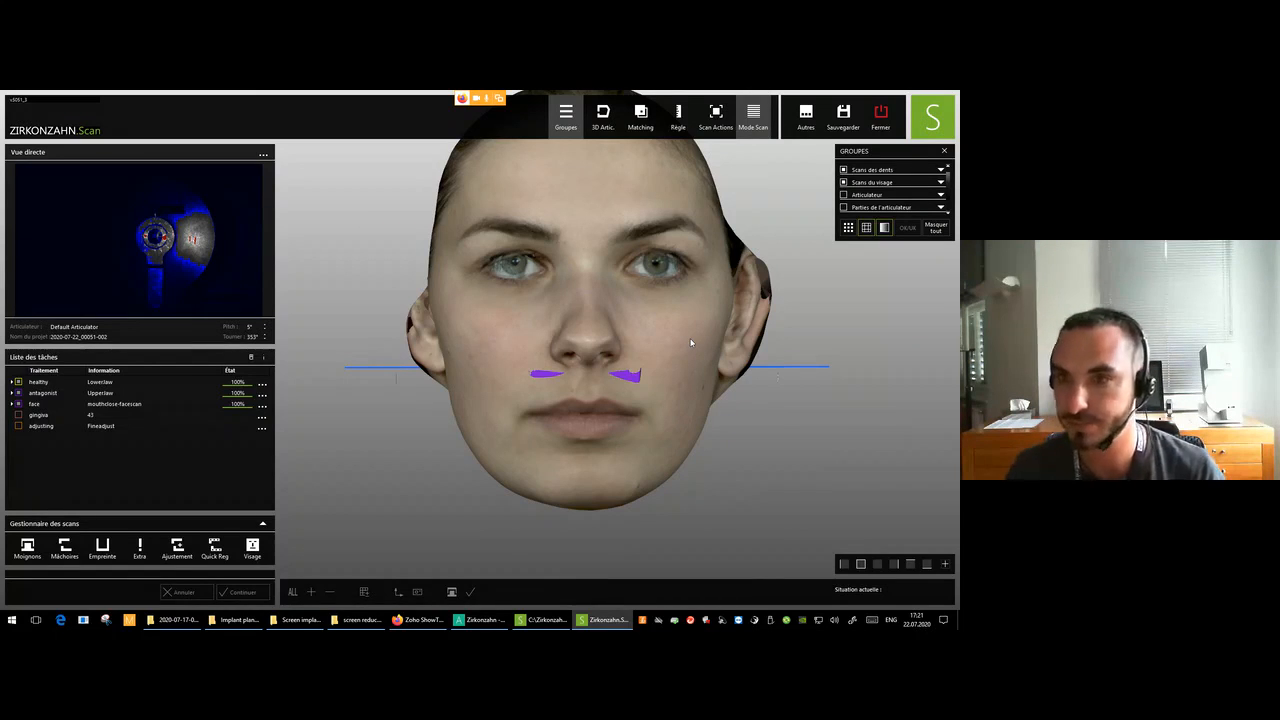
pyautogui.click(713, 116)
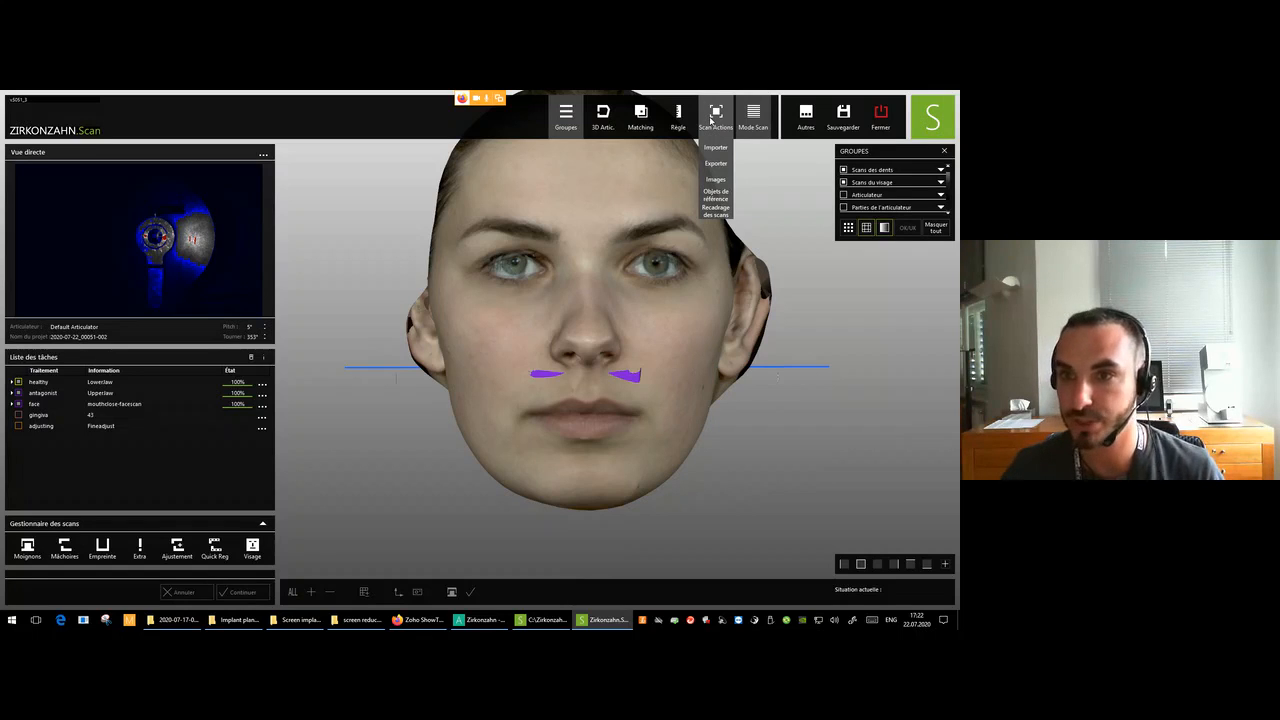
pyautogui.click(715, 148)
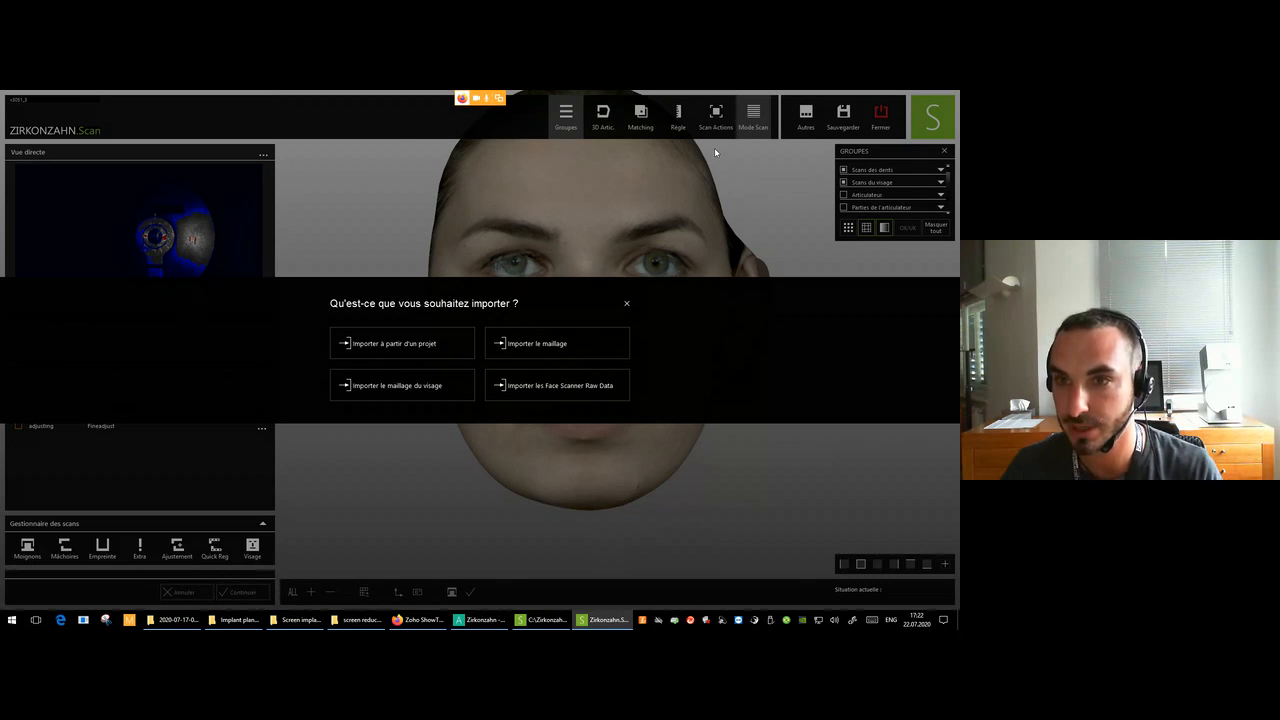
pyautogui.click(408, 394)
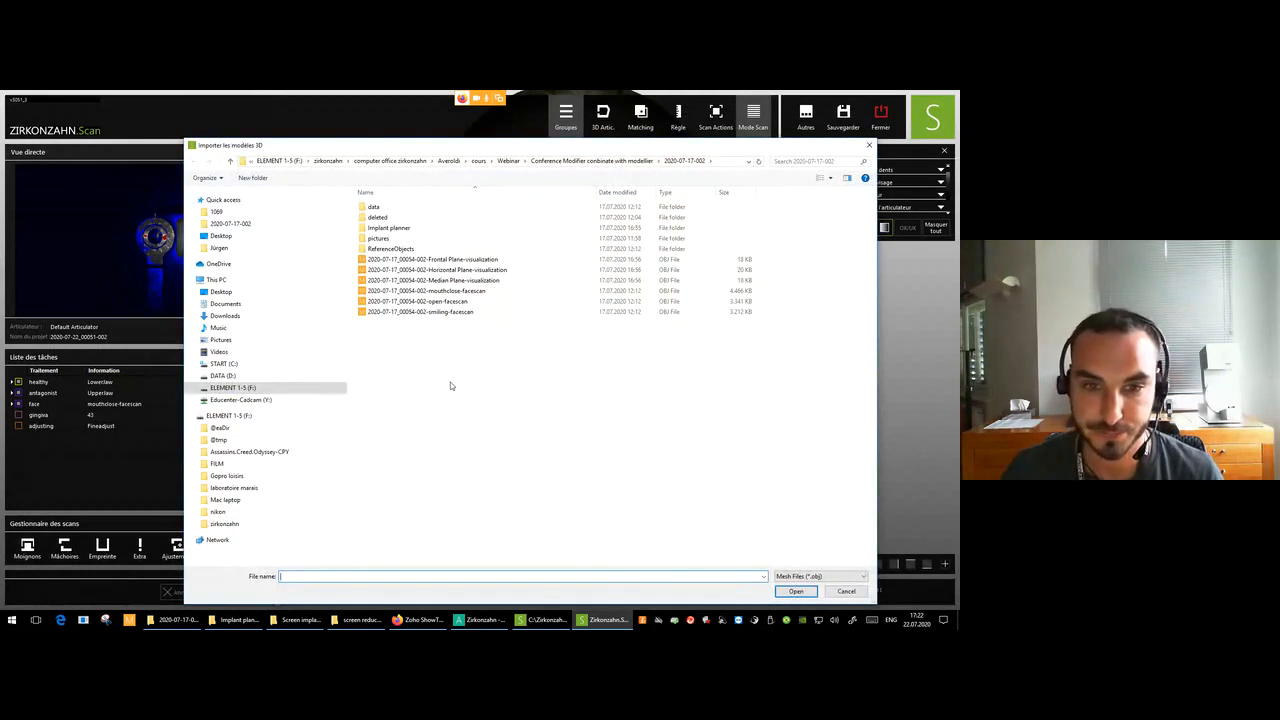
pyautogui.doubleClick(459, 303)
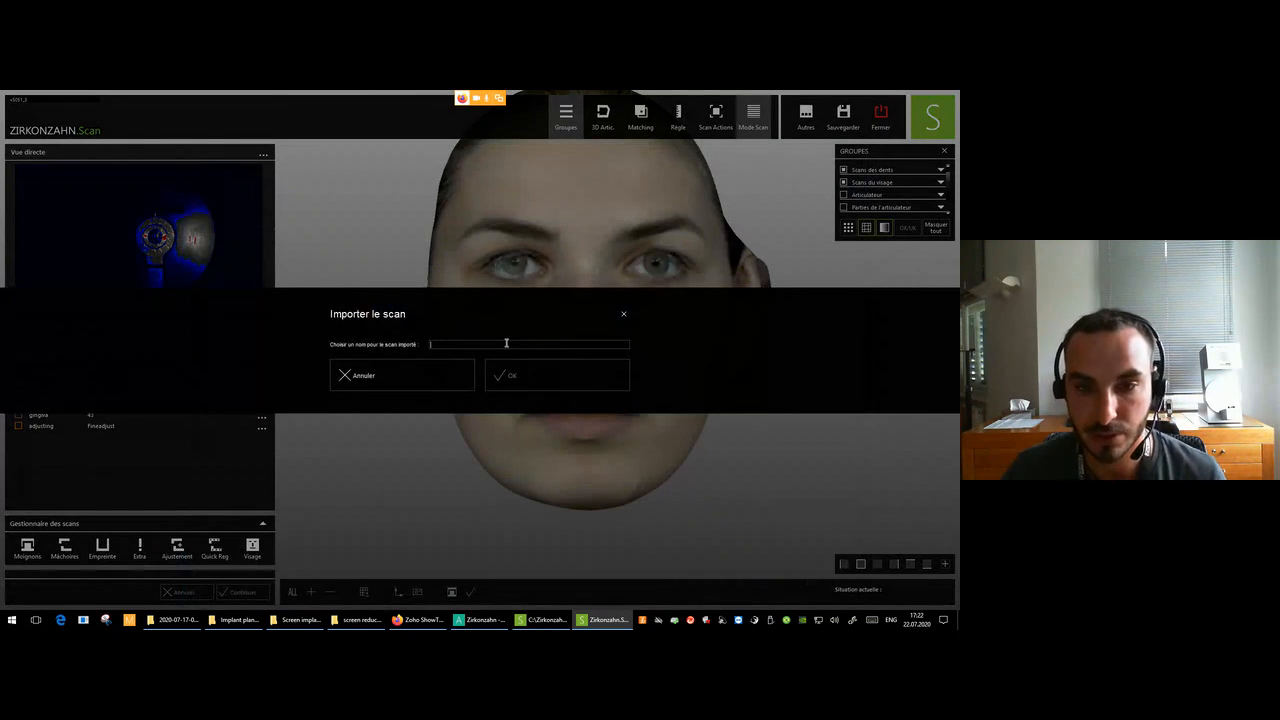
pyautogui.write('smiling')
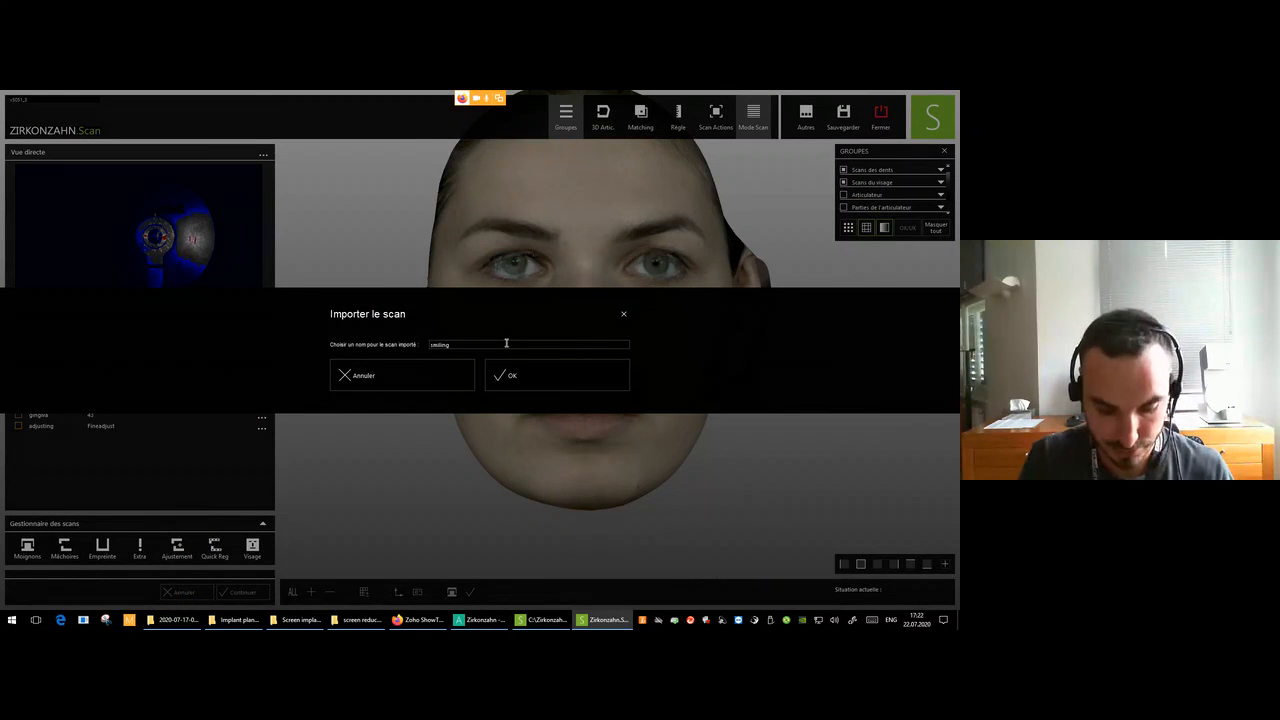
pyautogui.click(545, 380)
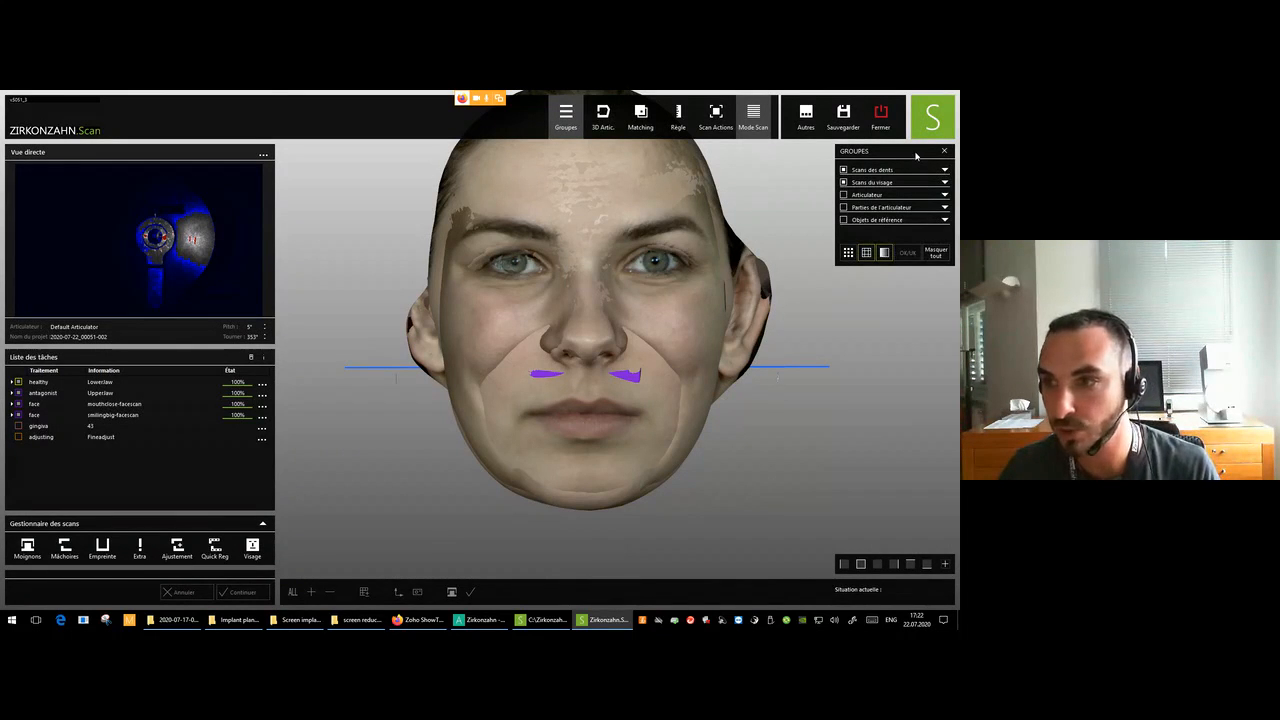
# Expand the tooth and face scan groups and show only the smilingbig face scan with both jaws, hiding mouthclose.
pyautogui.moveTo(917, 156); pyautogui.dragTo(879, 199)
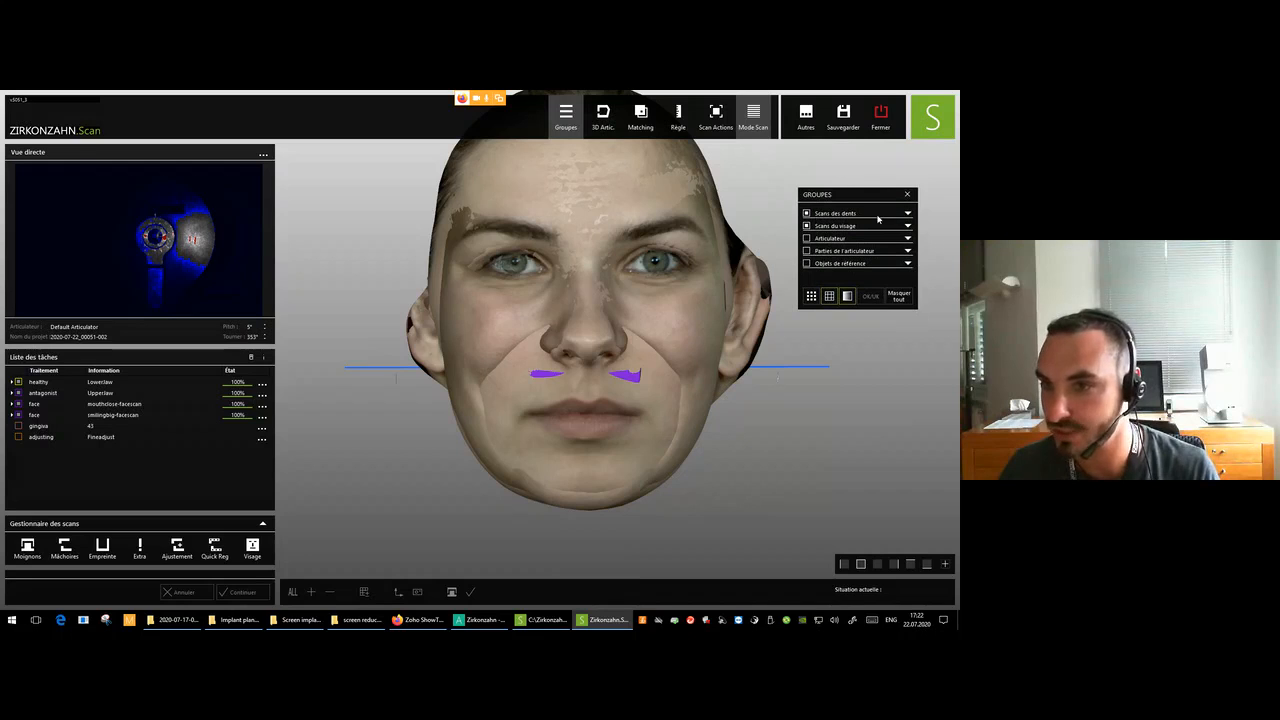
pyautogui.click(908, 214)
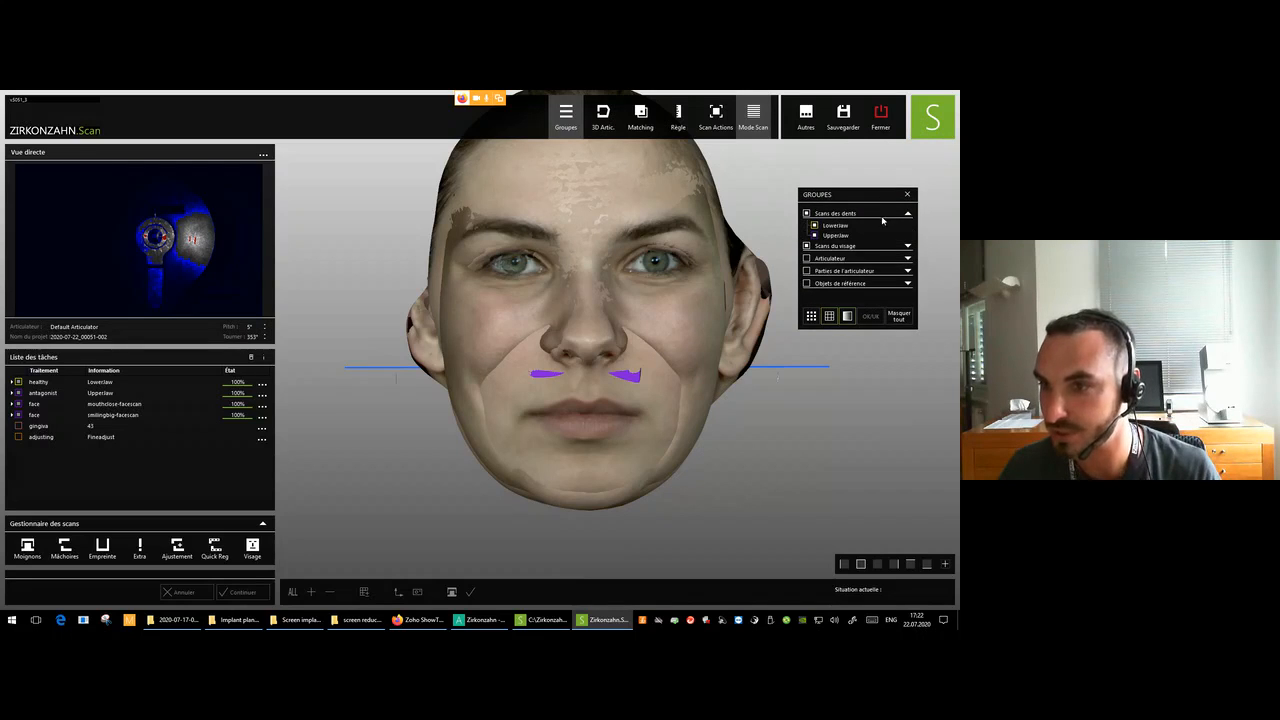
pyautogui.click(815, 226)
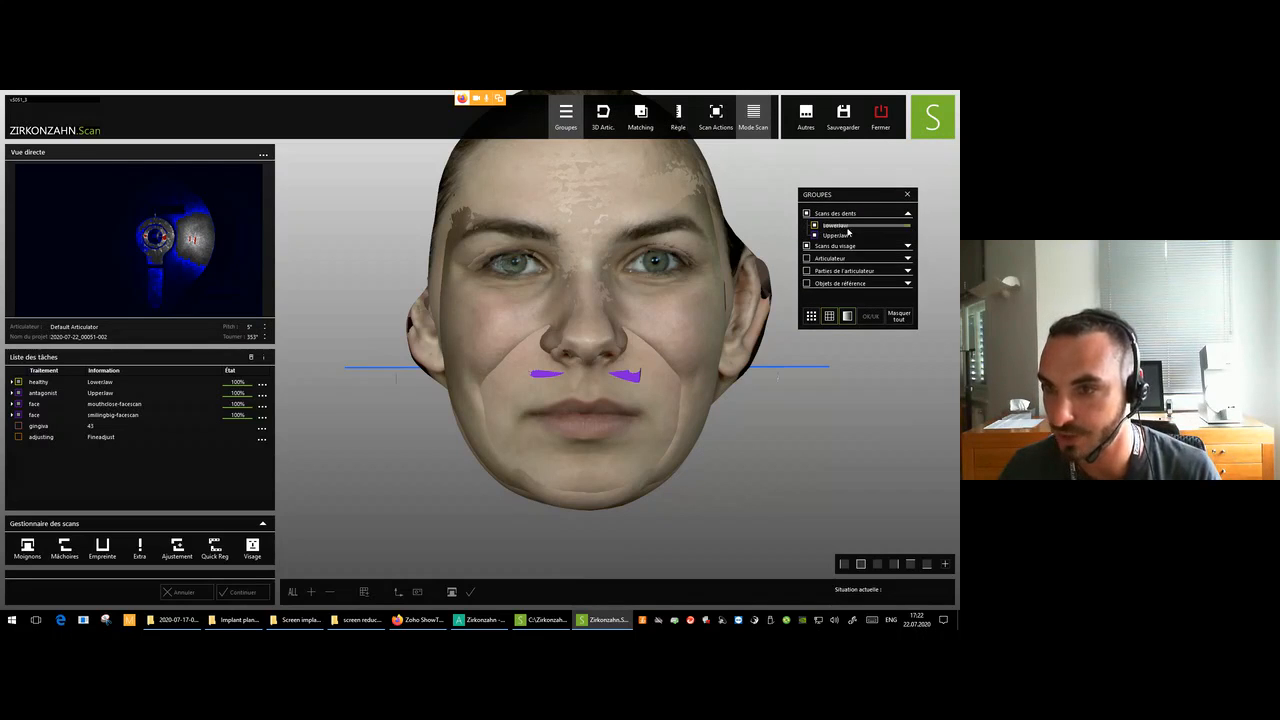
pyautogui.click(908, 246)
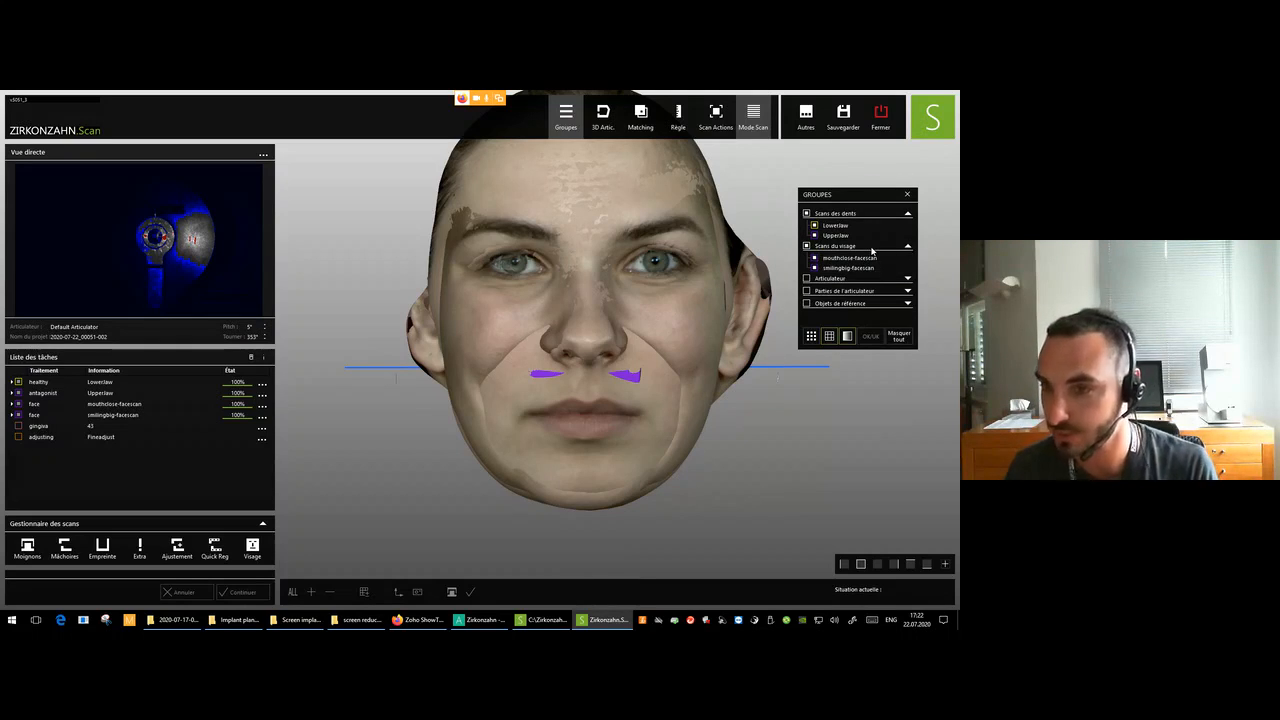
pyautogui.click(806, 246)
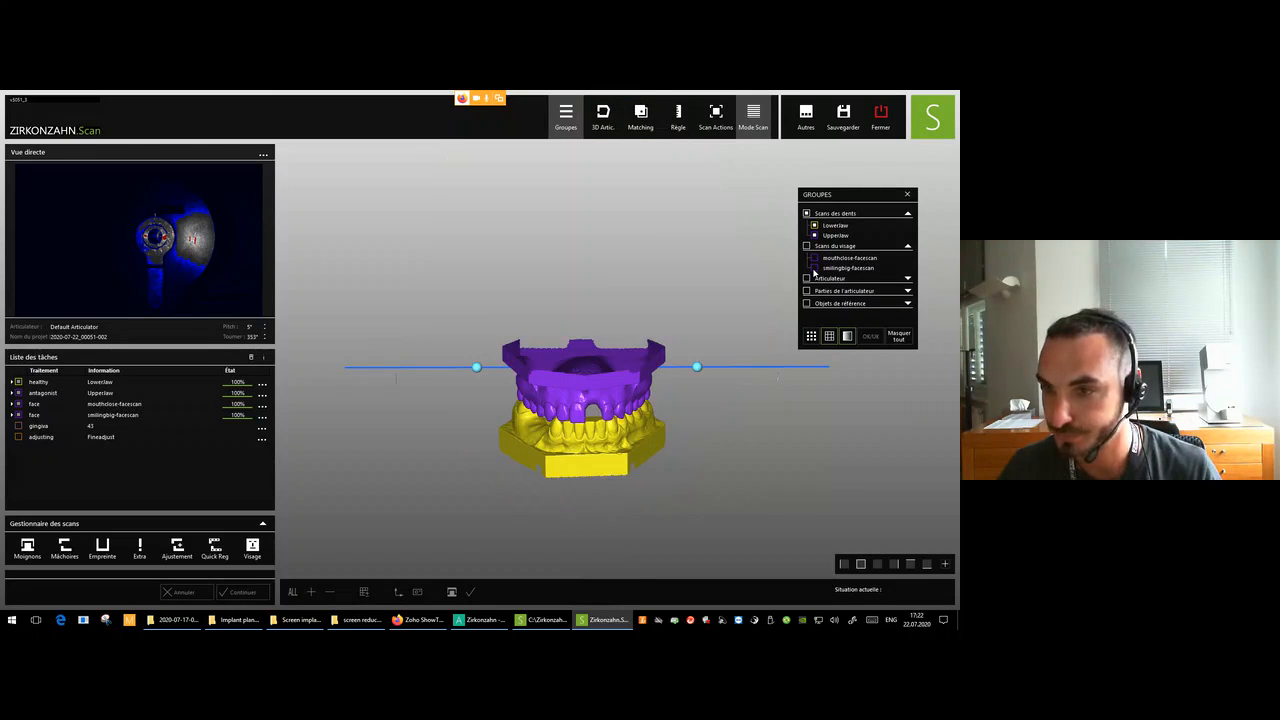
pyautogui.click(814, 269)
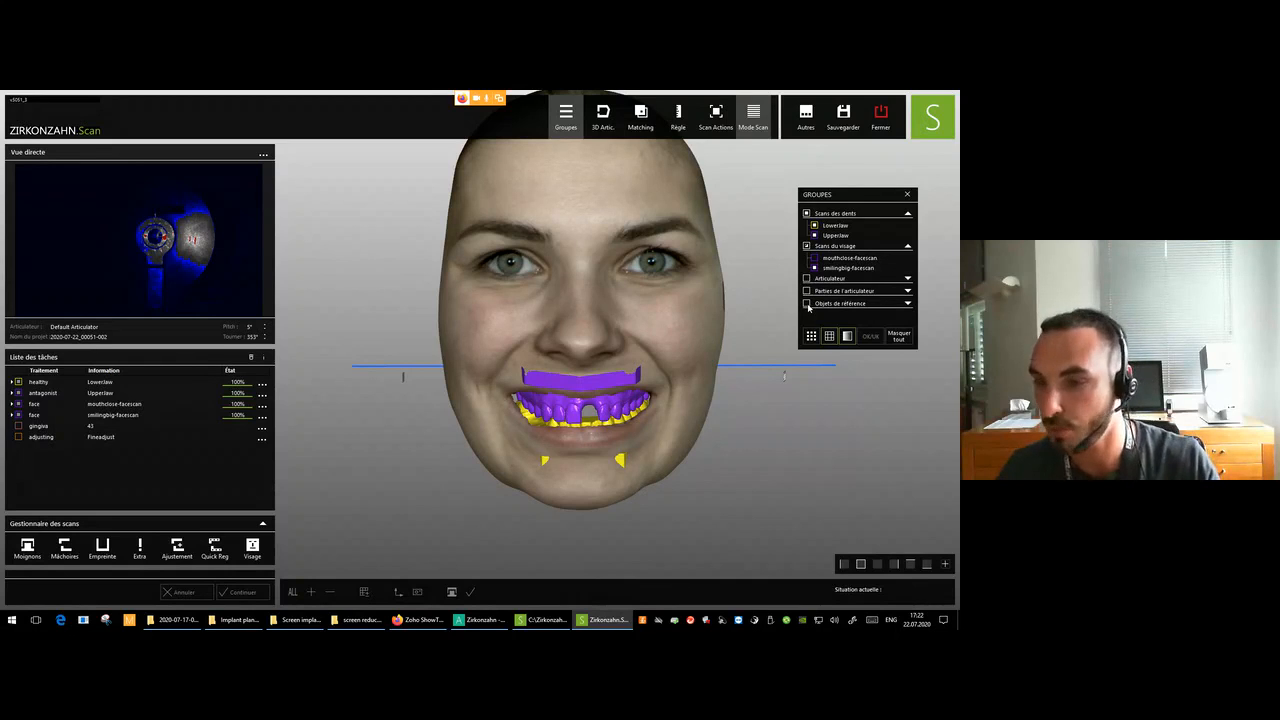
# Import the face mesh 2020-07-17_00054-002-smiling-facescan, name the scan smiling, and check it with the jaws.
pyautogui.click(716, 115)
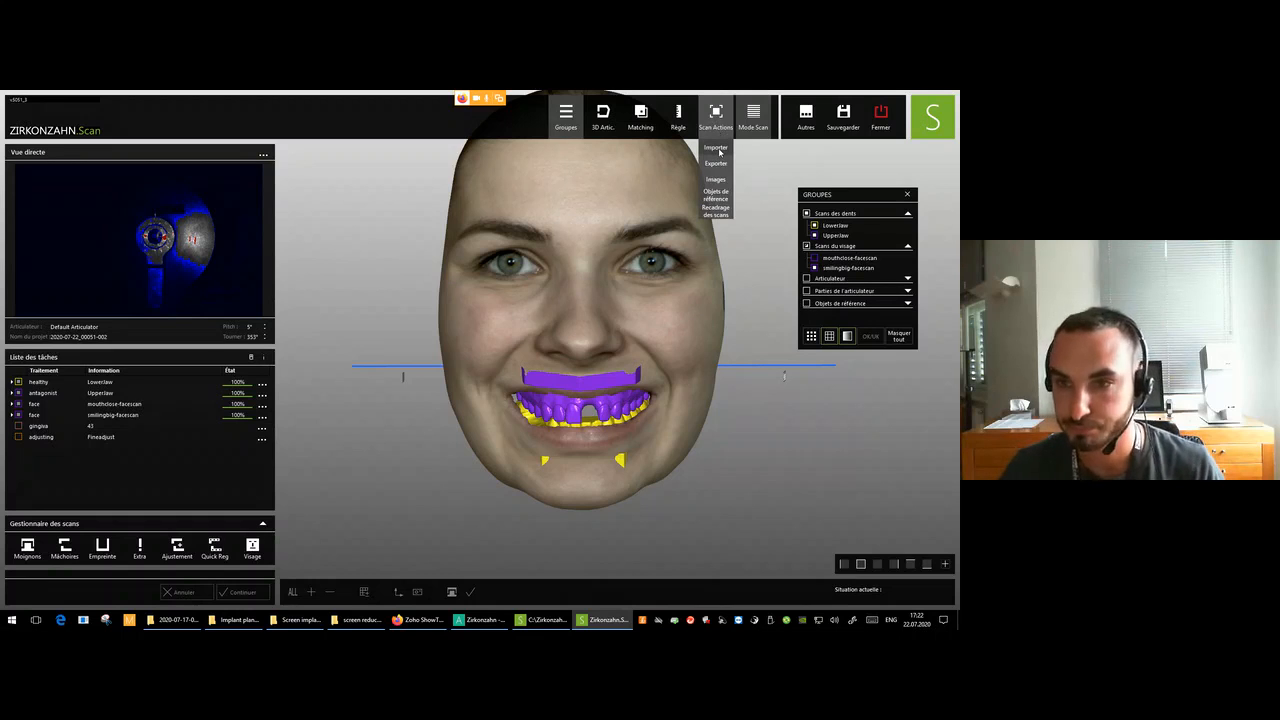
pyautogui.click(717, 149)
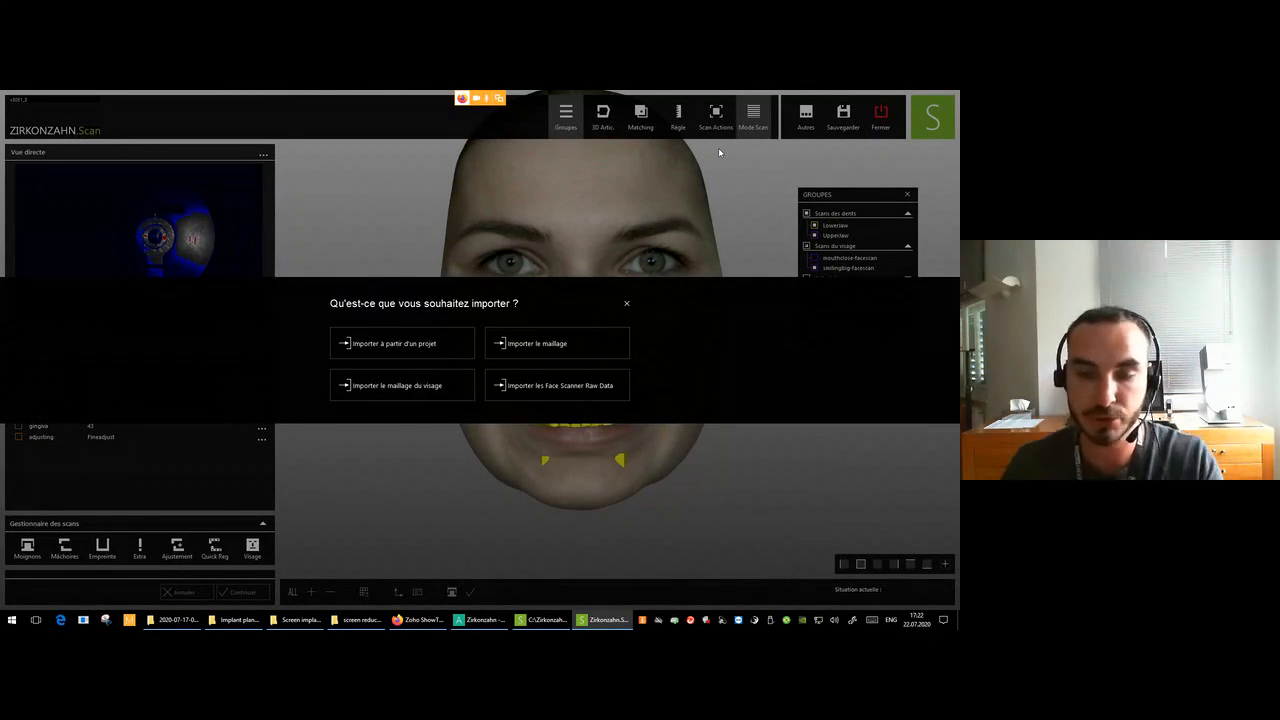
pyautogui.click(401, 386)
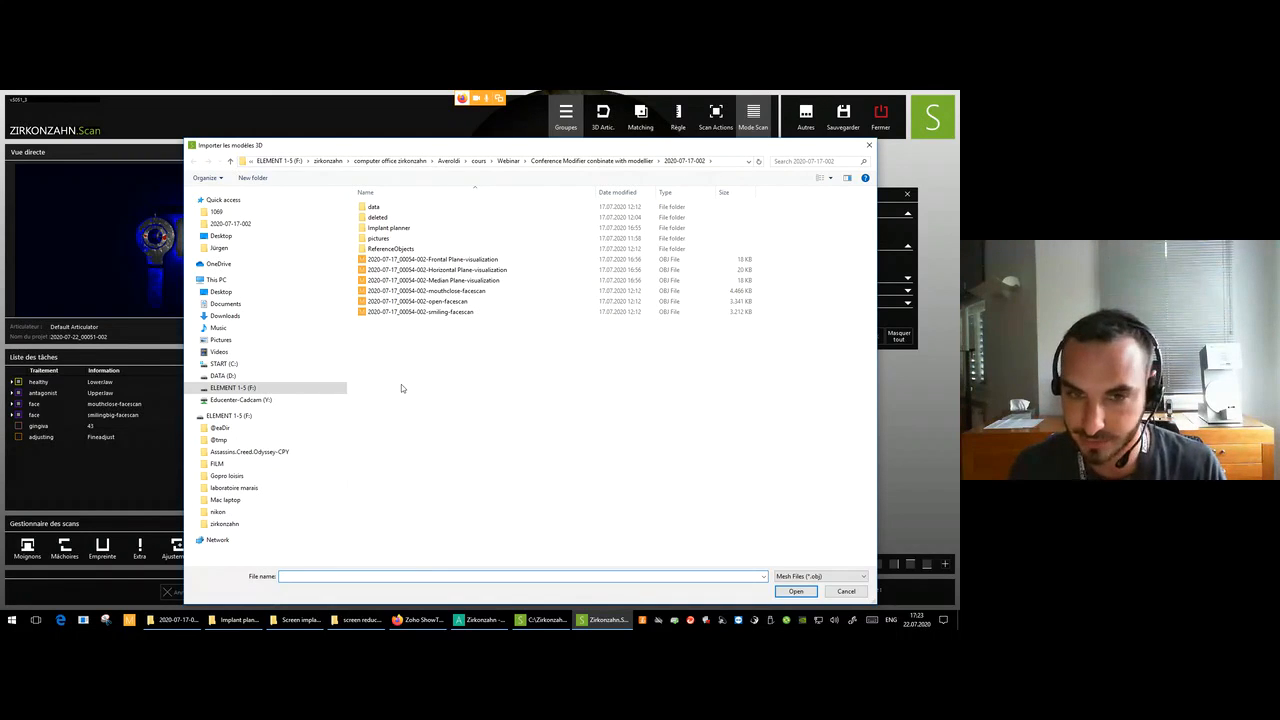
pyautogui.doubleClick(459, 312)
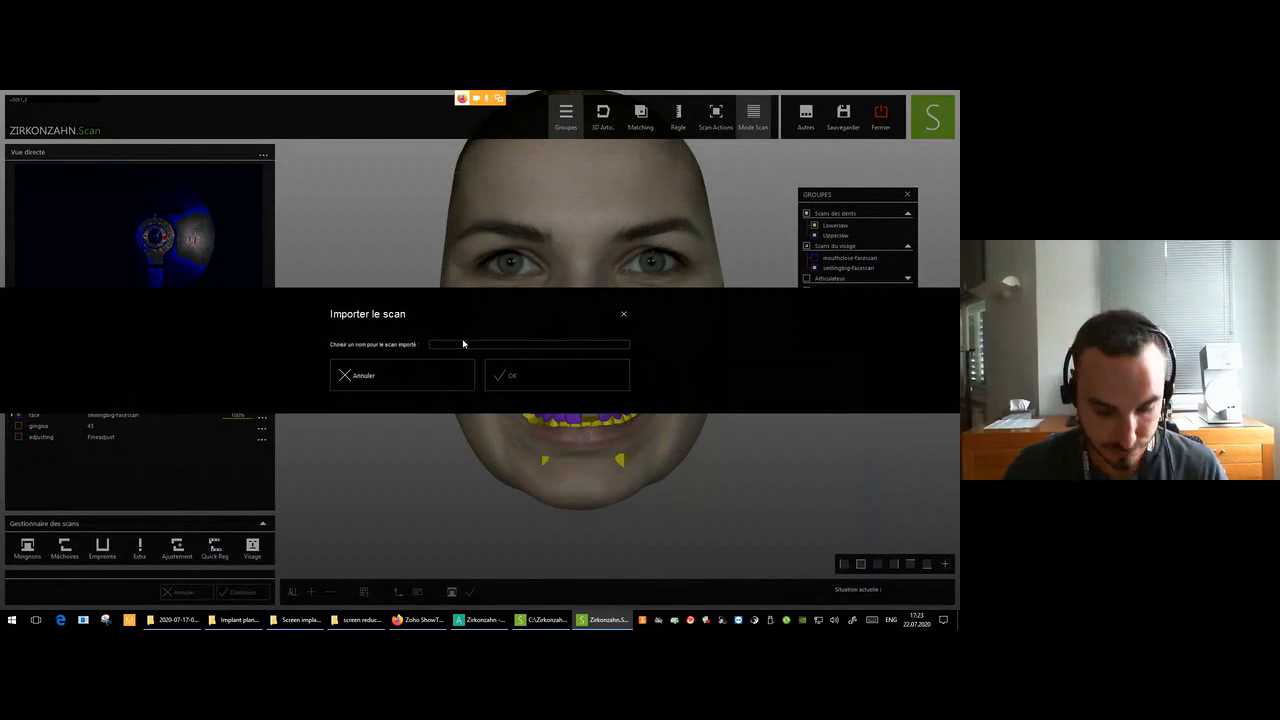
pyautogui.write('smiling')
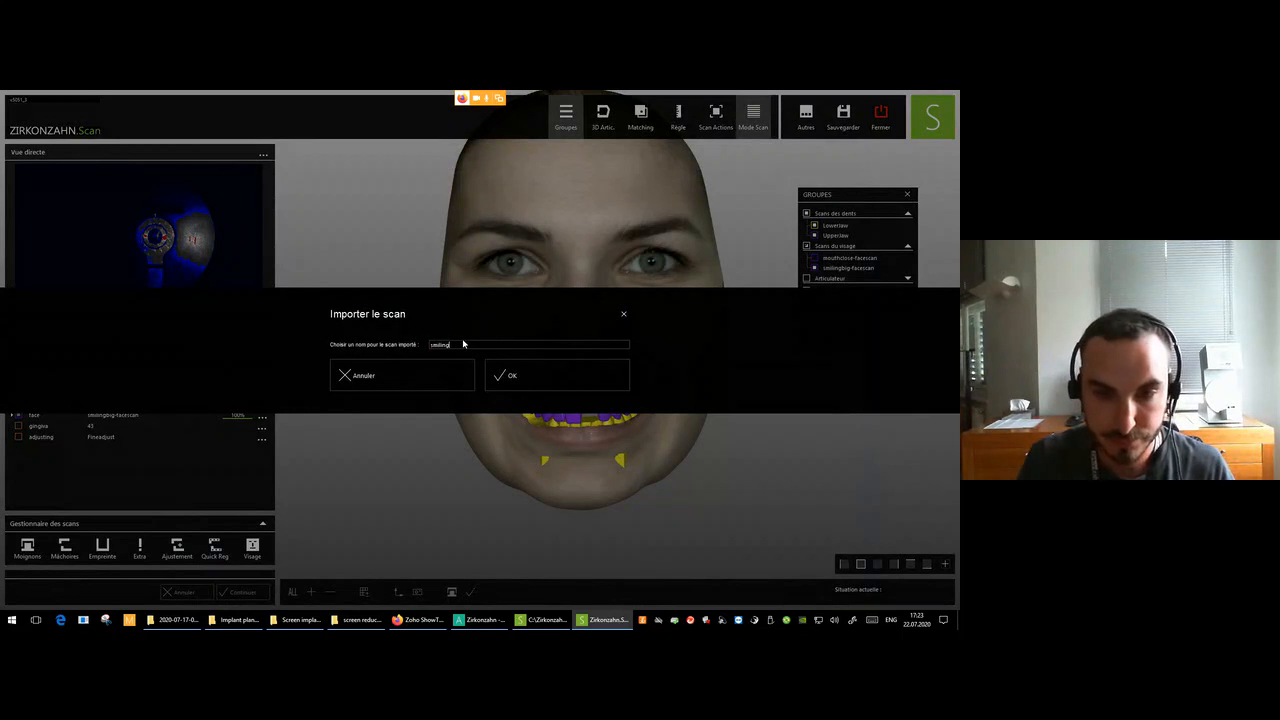
pyautogui.click(540, 373)
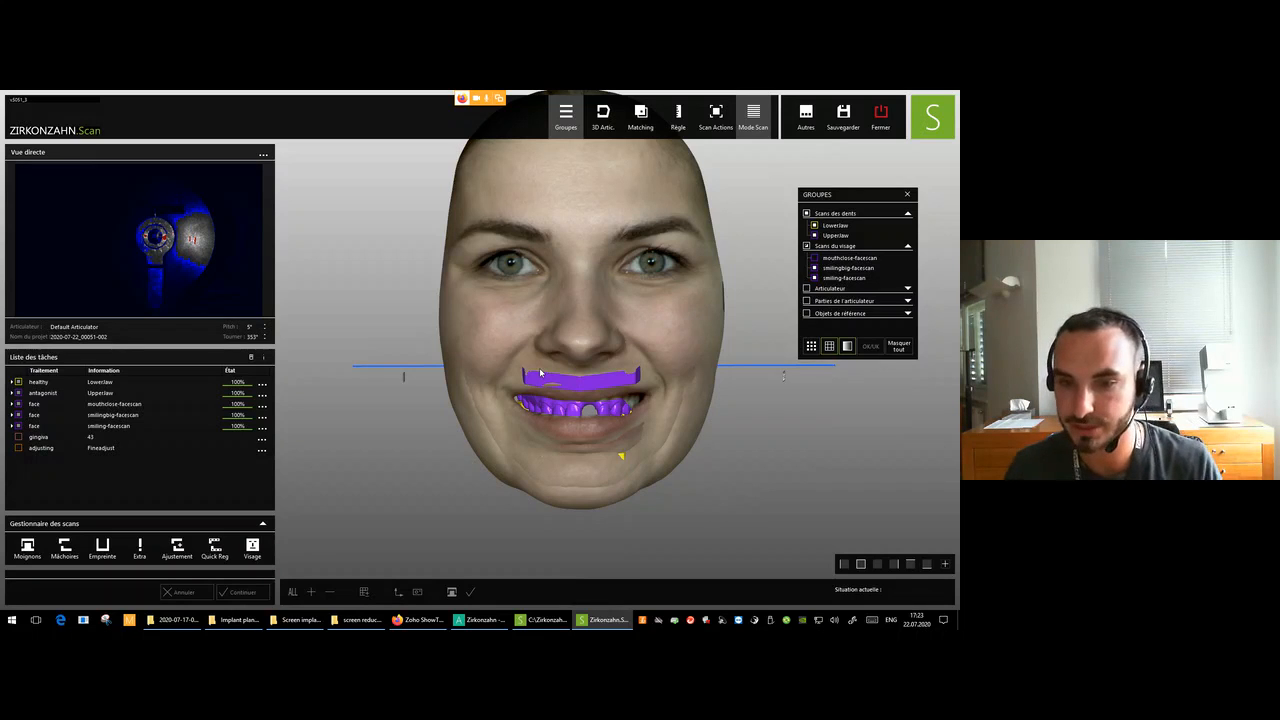
pyautogui.moveTo(540, 372)
pyautogui.mouseDown(button='right')
pyautogui.moveTo(450, 374)
pyautogui.moveTo(522, 374)
pyautogui.mouseUp(button='right')
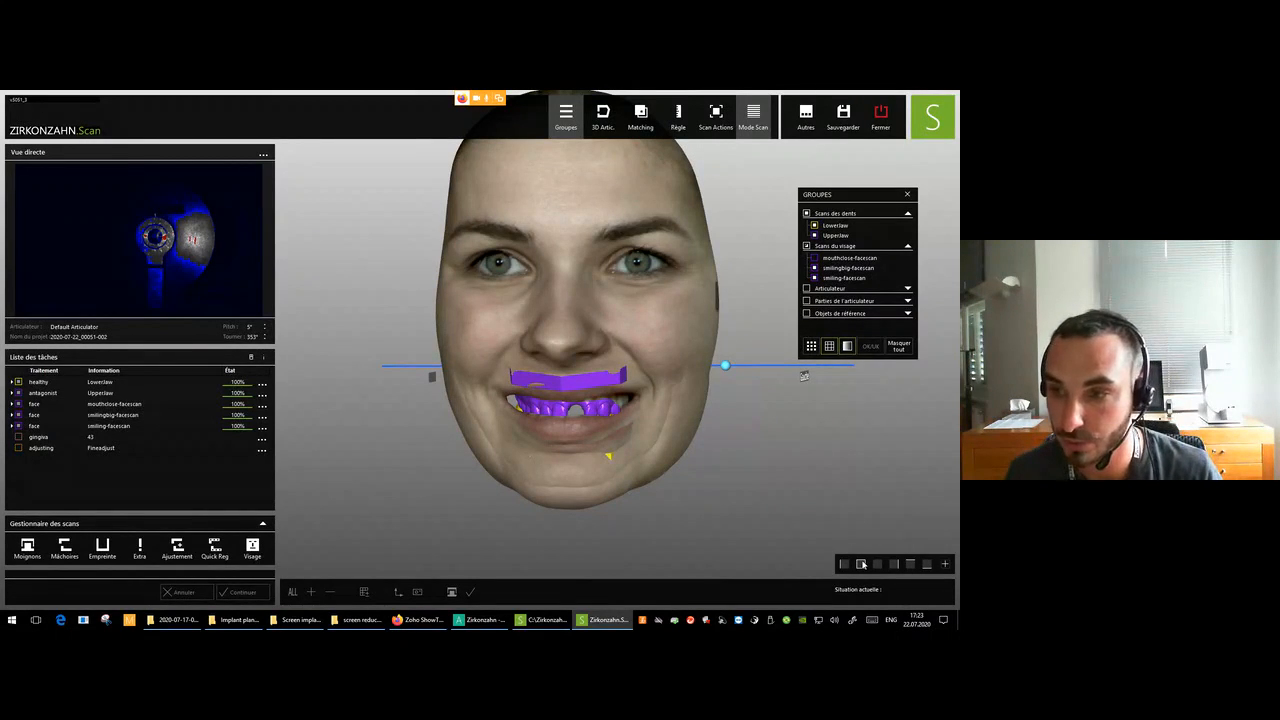
# Hide all face scans and delete the Fineadjust adjusting task from the task list.
pyautogui.click(807, 246)
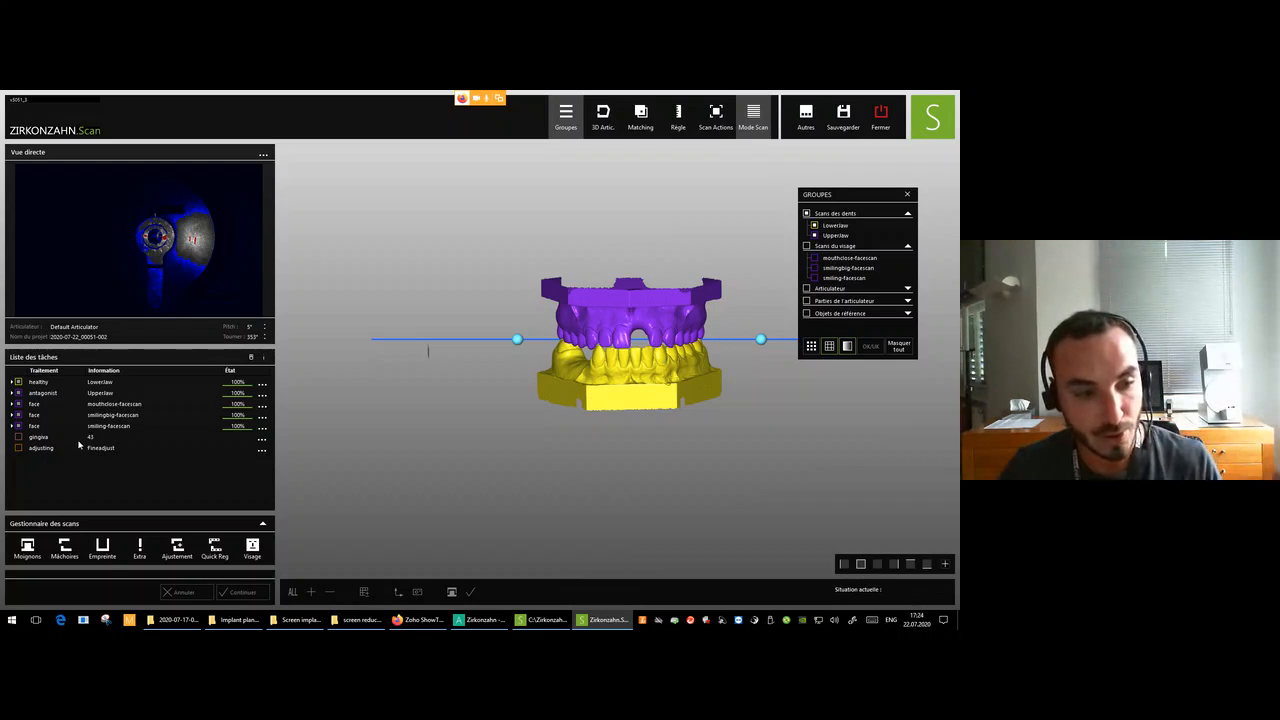
pyautogui.moveTo(488, 421); pyautogui.dragTo(420, 415, button='right')
pyautogui.moveTo(586, 357); pyautogui.dragTo(686, 352, button='right')
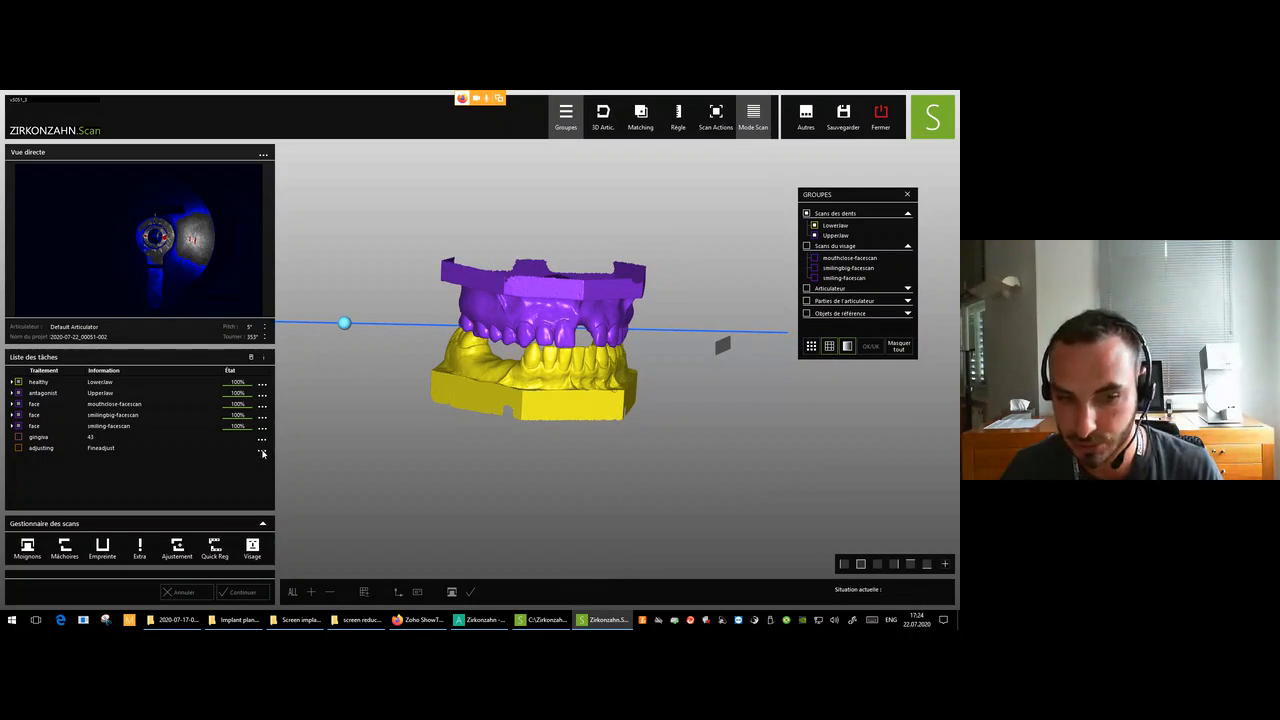
pyautogui.click(262, 451)
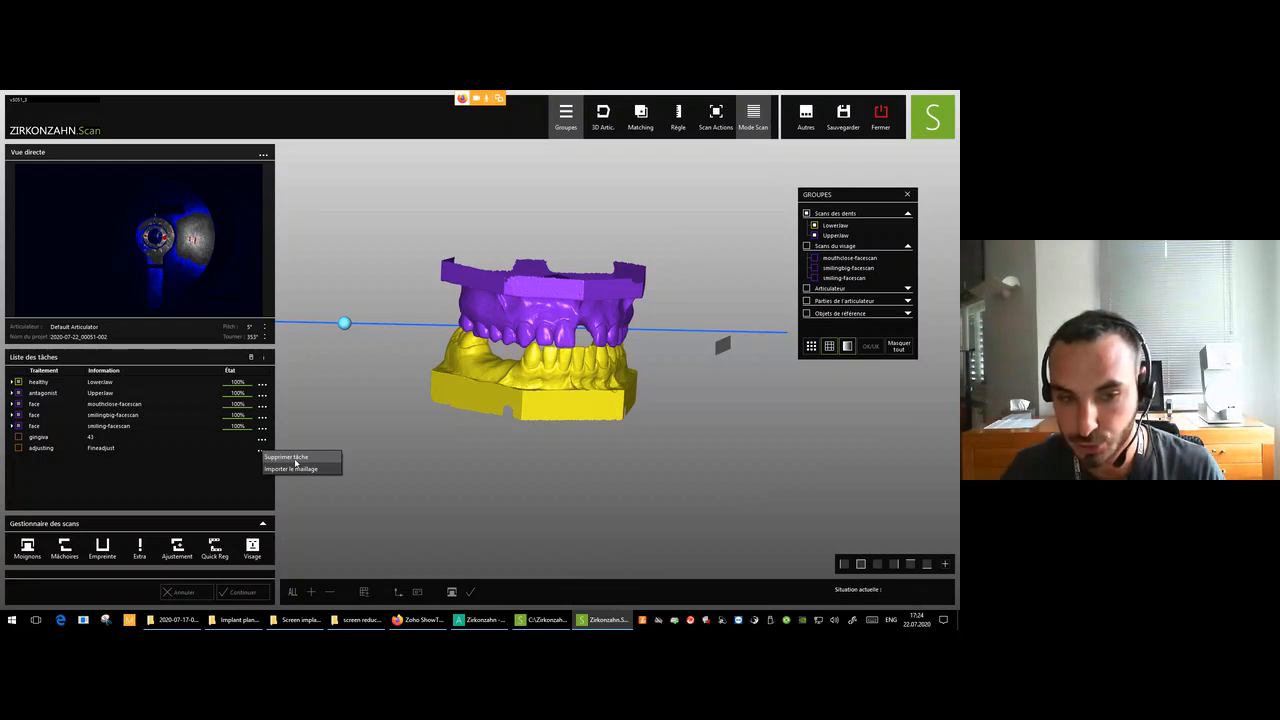
pyautogui.click(286, 458)
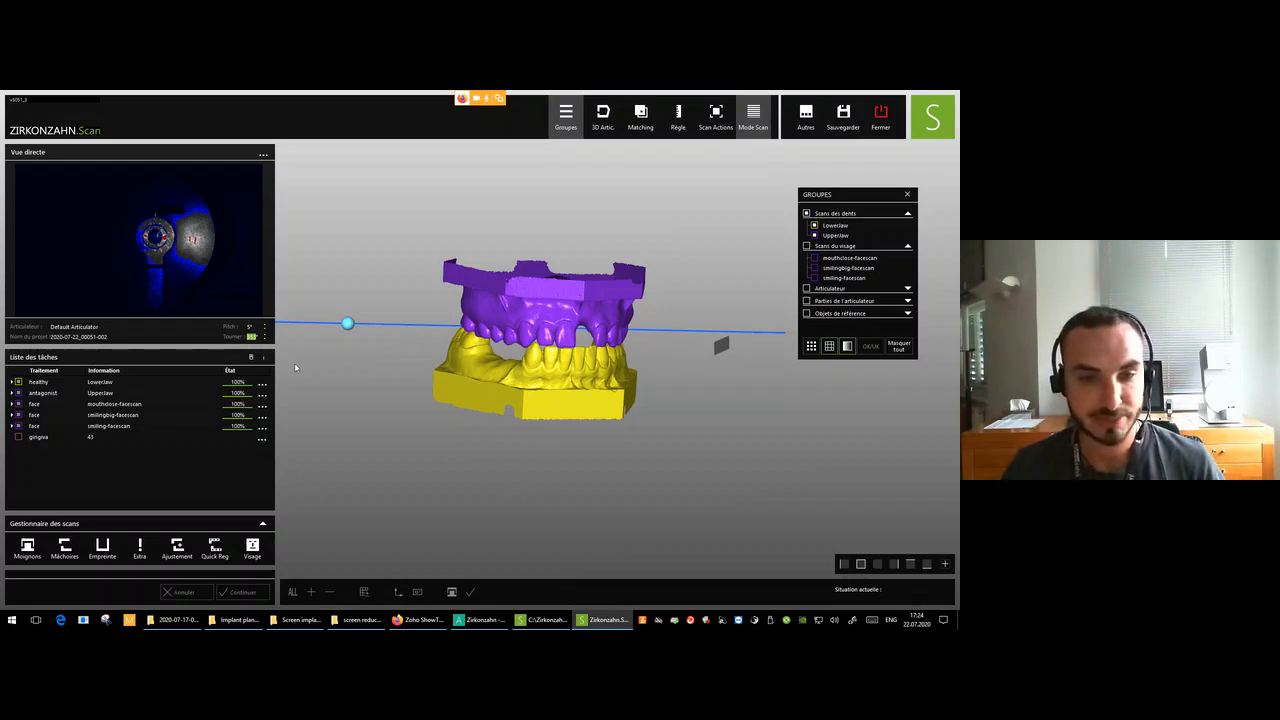
# Hide the upper jaw and duplicate the lower-jaw scan sequence.
pyautogui.click(815, 235)
pyautogui.moveTo(583, 245); pyautogui.dragTo(594, 315, button='right')
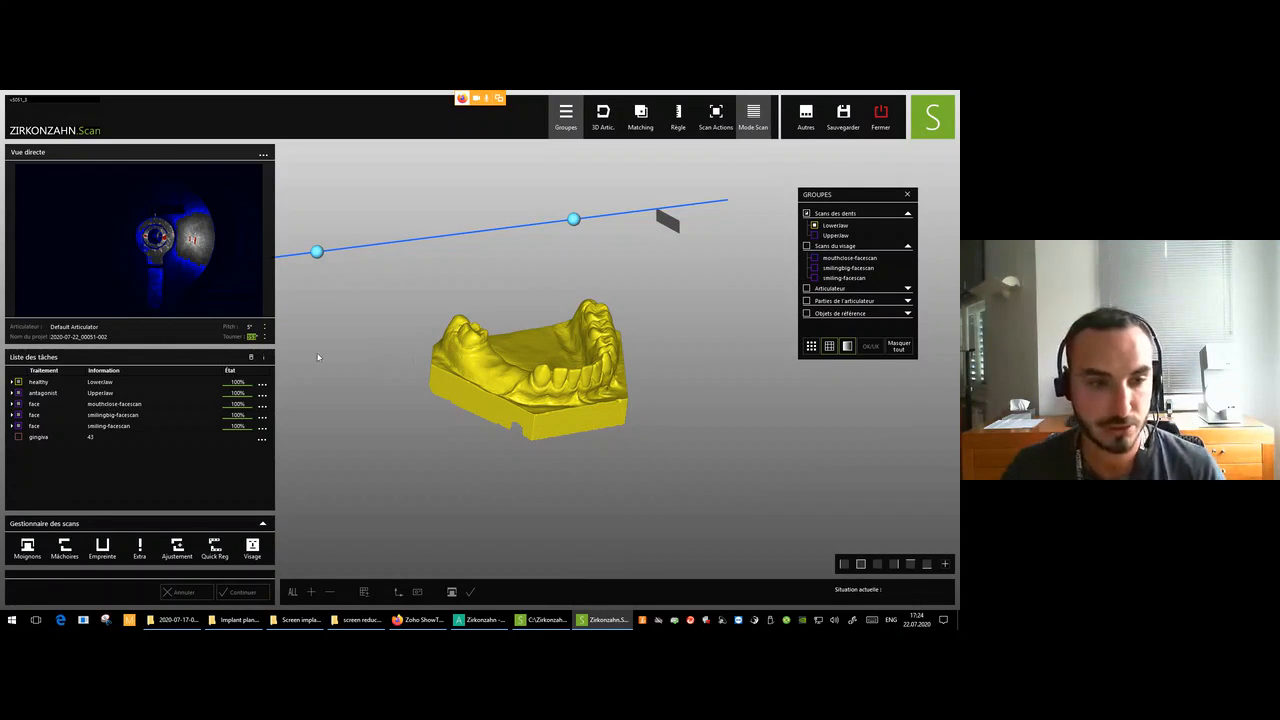
pyautogui.click(262, 386)
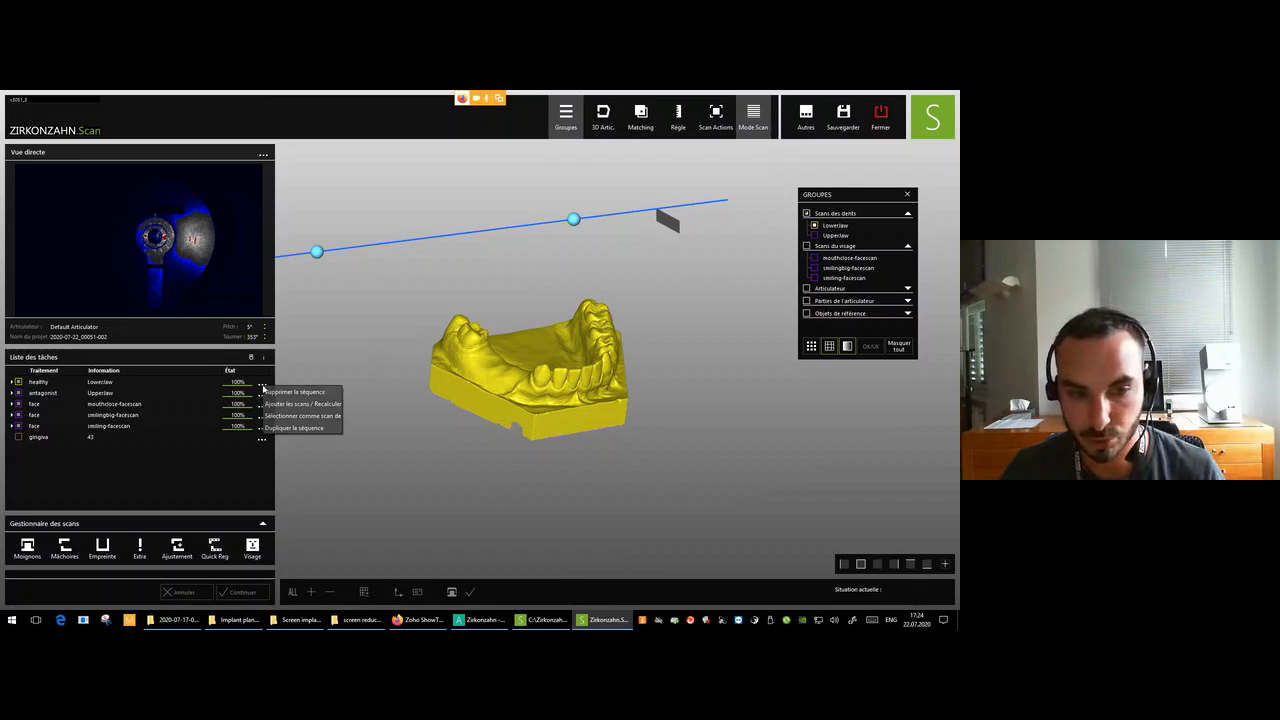
pyautogui.click(310, 429)
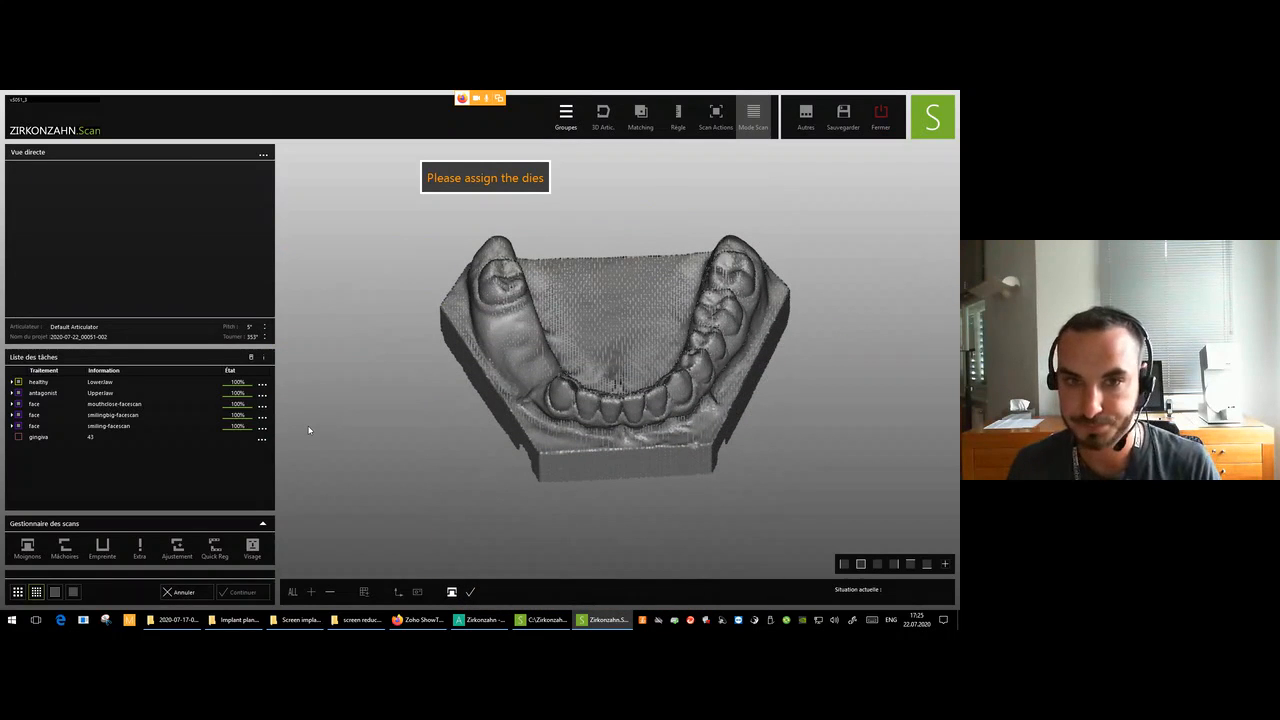
# Cut away the isolated rear molar and the surrounding model corner from the duplicated lower-jaw mesh.
pyautogui.moveTo(538, 314)
pyautogui.mouseDown(button='right')
pyautogui.moveTo(641, 261)
pyautogui.moveTo(630, 326)
pyautogui.moveTo(514, 290)
pyautogui.moveTo(525, 305)
pyautogui.mouseUp(button='right')
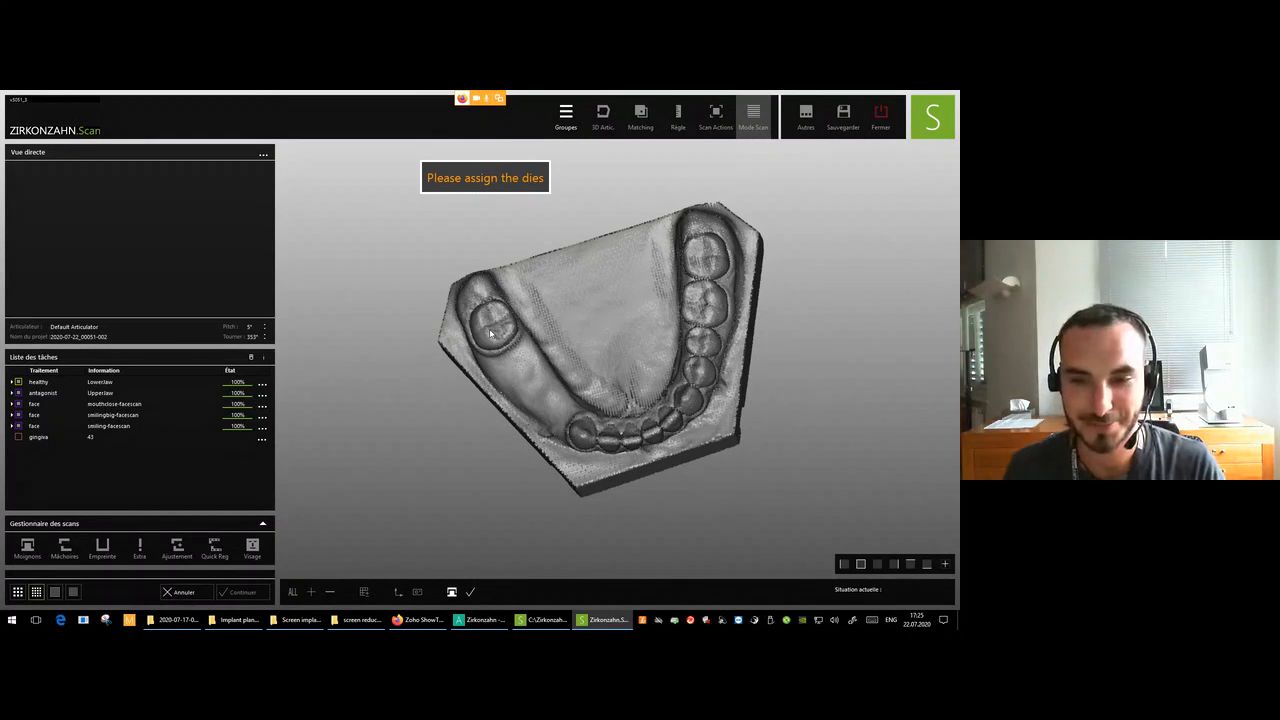
pyautogui.click(330, 592)
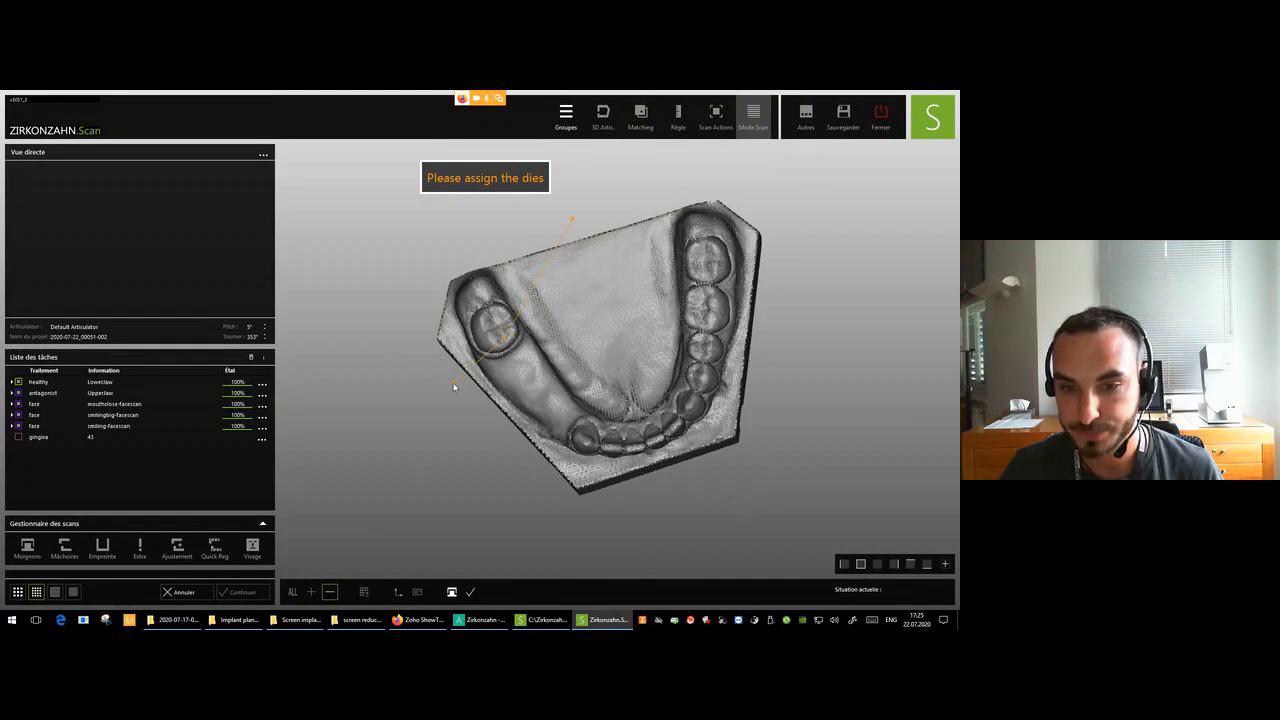
pyautogui.moveTo(432, 387)
pyautogui.mouseDown()
pyautogui.moveTo(414, 358)
pyautogui.moveTo(462, 230)
pyautogui.moveTo(561, 219)
pyautogui.moveTo(558, 236)
pyautogui.mouseUp()
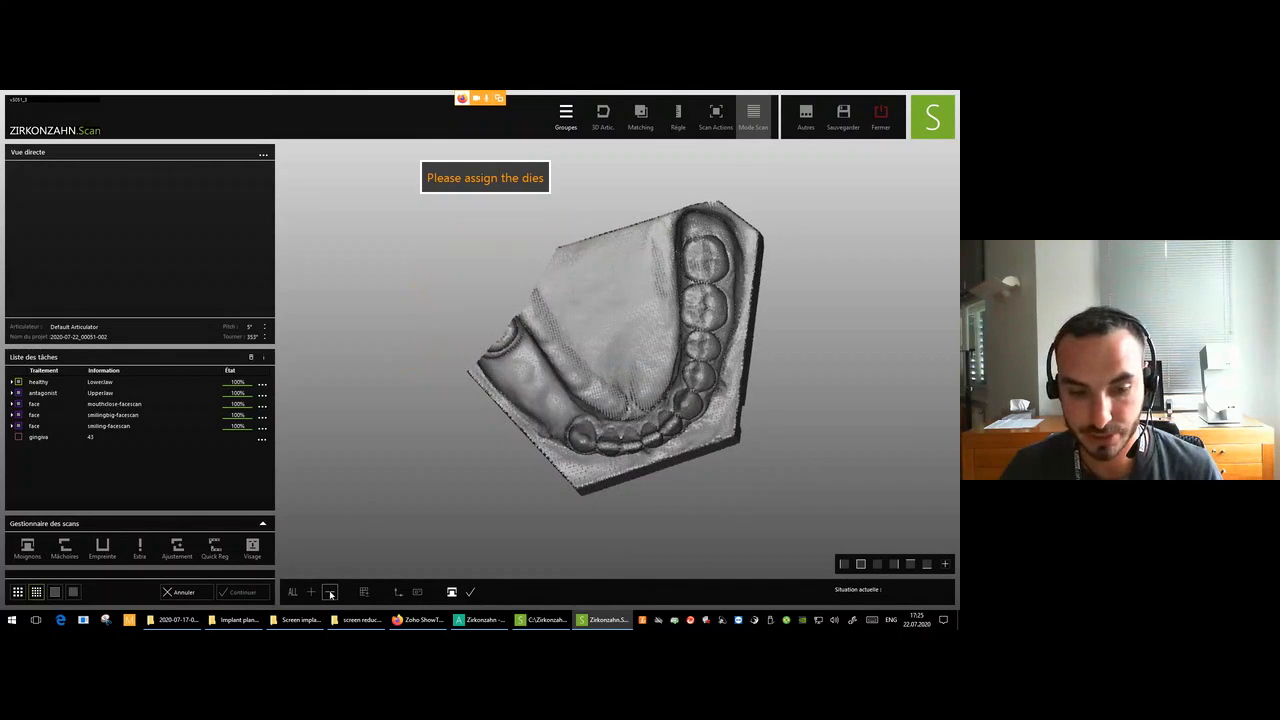
# Outline and cut away the front teeth and the opposite side of the arch, keeping only the toothless ridge segment.
pyautogui.moveTo(642, 270); pyautogui.dragTo(650, 283, button='right')
pyautogui.click(570, 207)
pyautogui.click(603, 405)
pyautogui.moveTo(582, 450)
pyautogui.mouseDown()
pyautogui.moveTo(551, 523)
pyautogui.moveTo(798, 414)
pyautogui.moveTo(792, 245)
pyautogui.moveTo(654, 192)
pyautogui.moveTo(571, 208)
pyautogui.mouseUp()
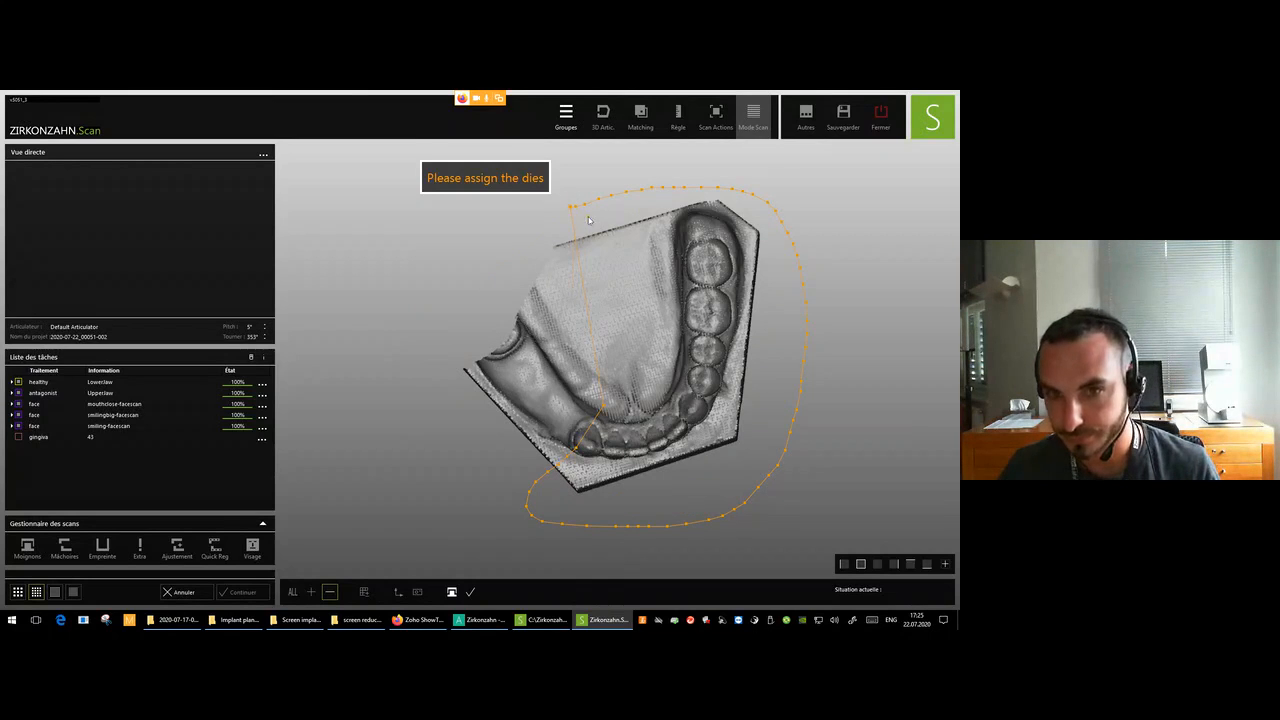
pyautogui.click(605, 253)
pyautogui.moveTo(597, 287); pyautogui.dragTo(585, 275, button='right')
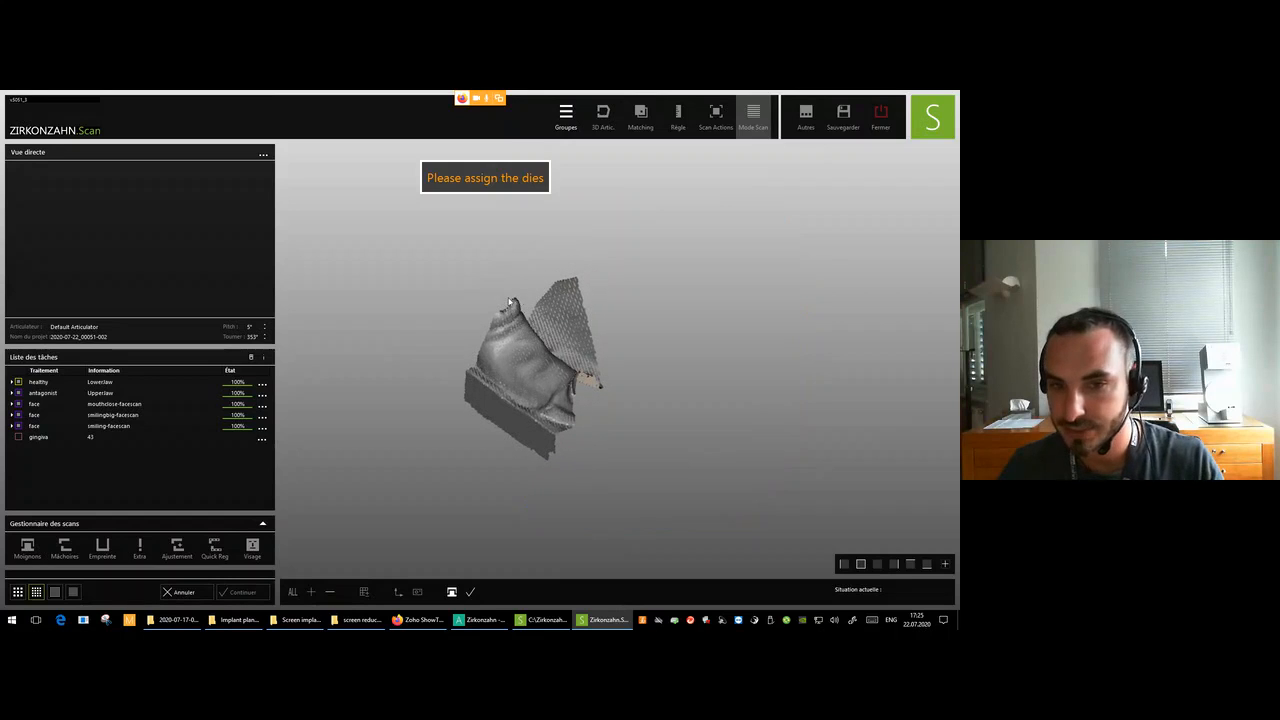
# Assign the trimmed ridge segment as a Gencive scan of the lower jaw named Gingiva and compute the new sequence.
pyautogui.moveTo(501, 330); pyautogui.dragTo(498, 366, button='right')
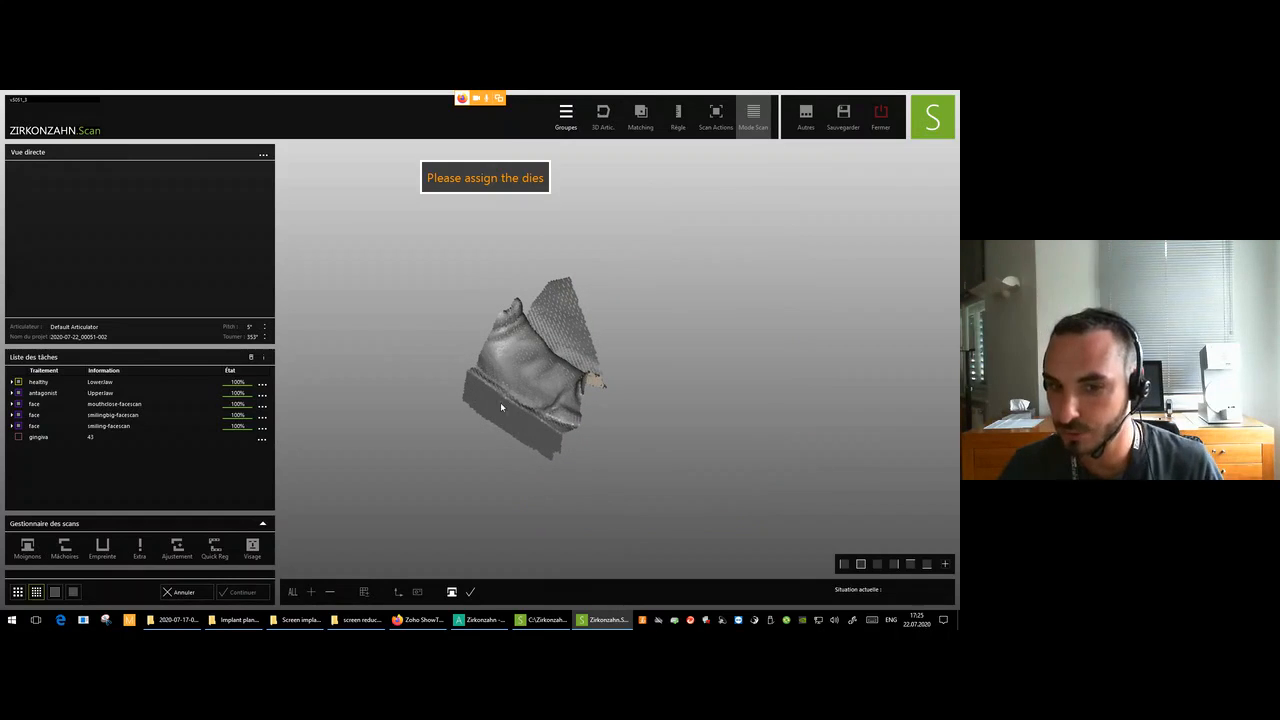
pyautogui.moveTo(561, 434); pyautogui.dragTo(515, 464, button='right')
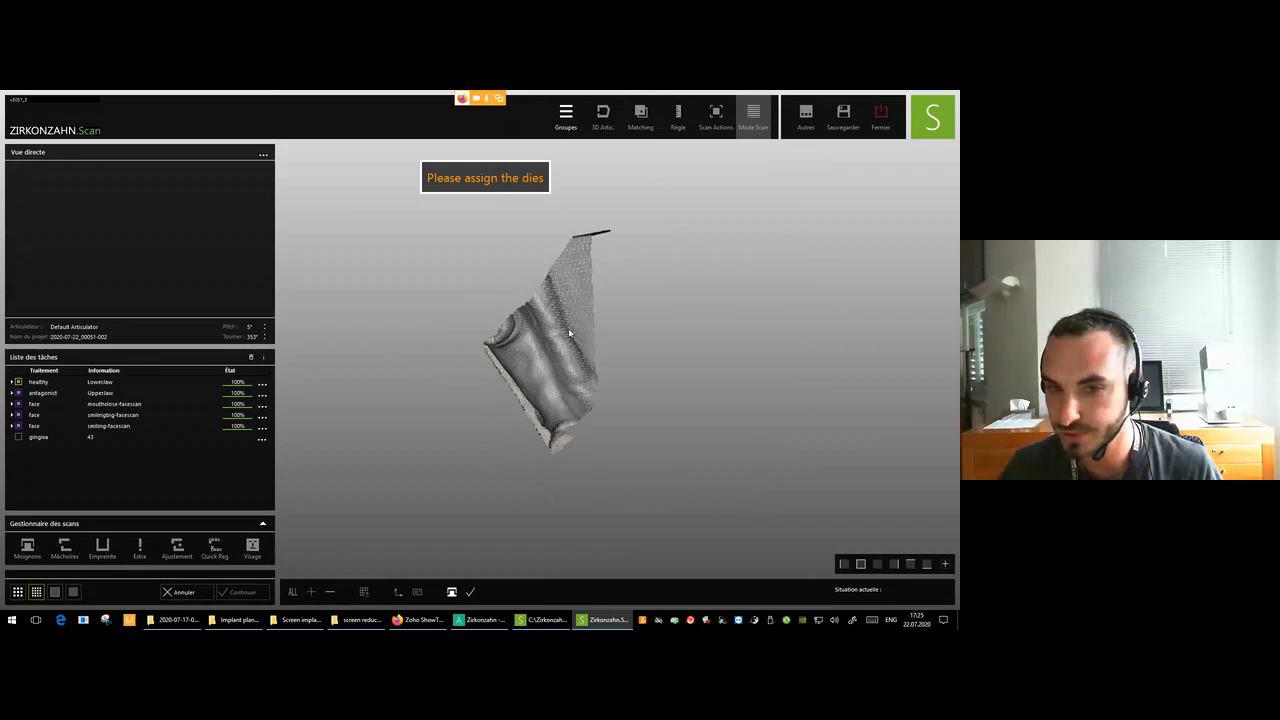
pyautogui.moveTo(574, 327); pyautogui.dragTo(611, 285, button='right')
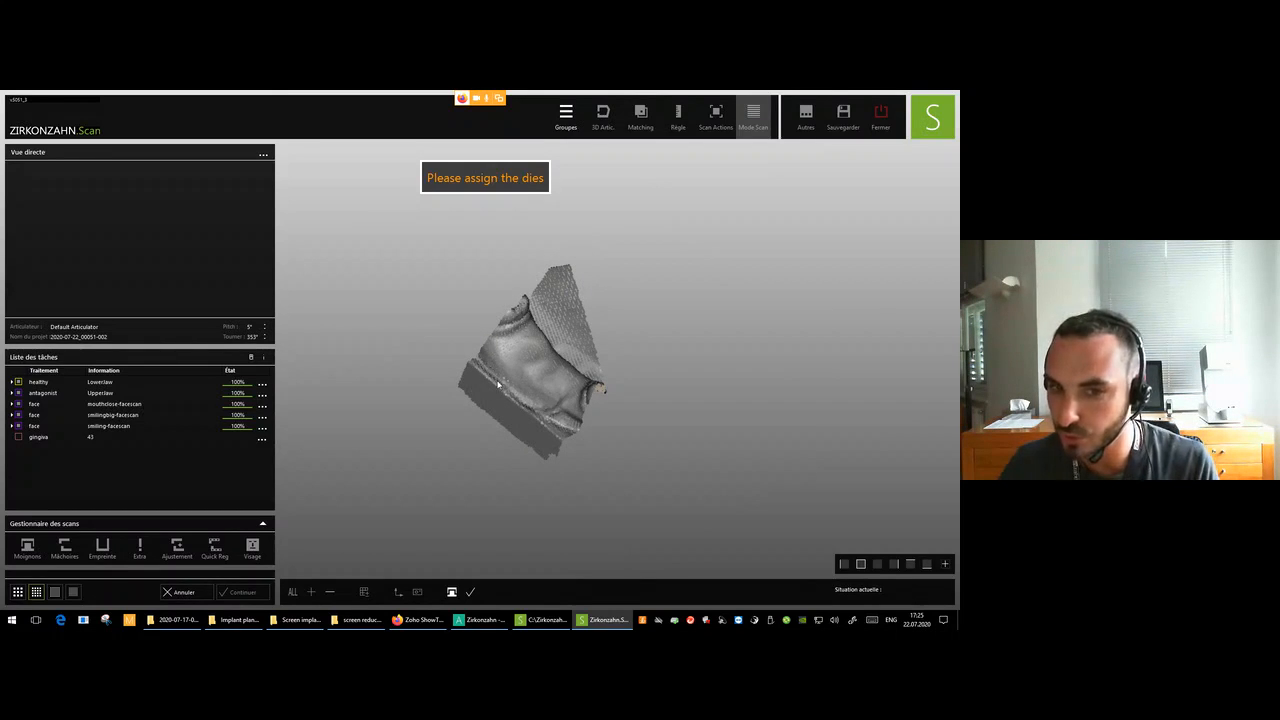
pyautogui.moveTo(607, 404); pyautogui.dragTo(566, 393, button='right')
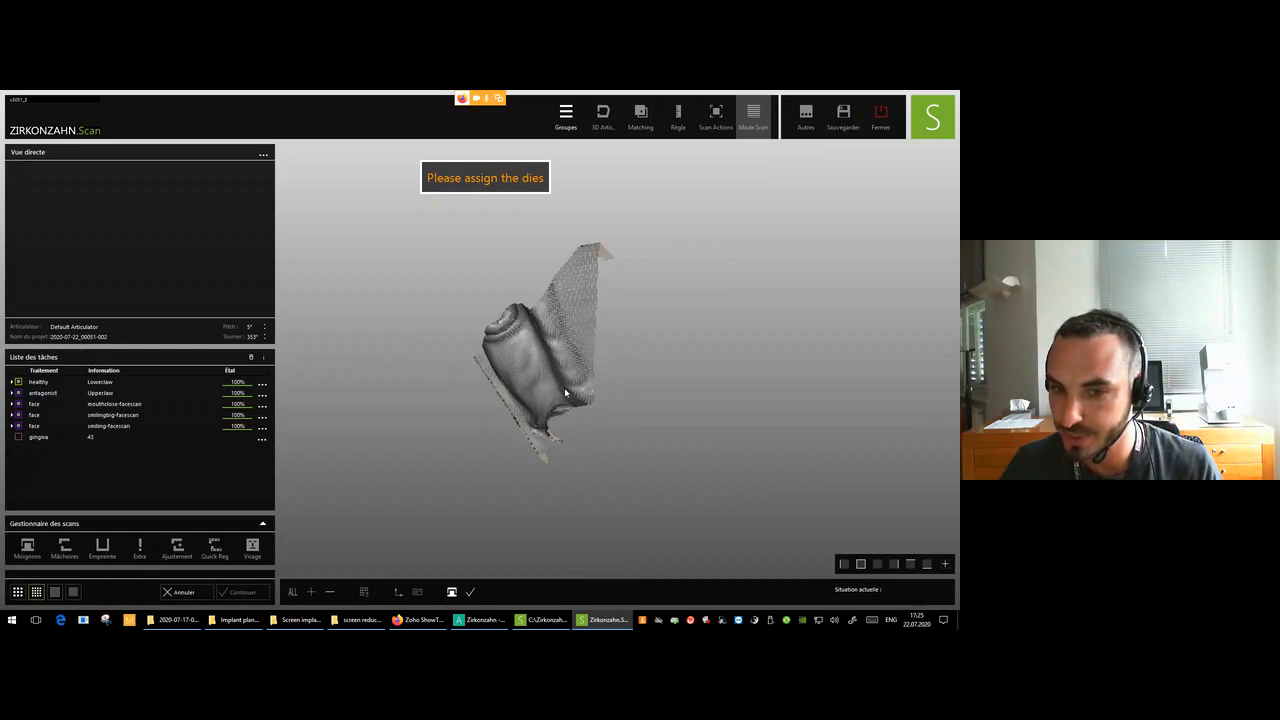
pyautogui.moveTo(522, 283); pyautogui.dragTo(534, 270, button='right')
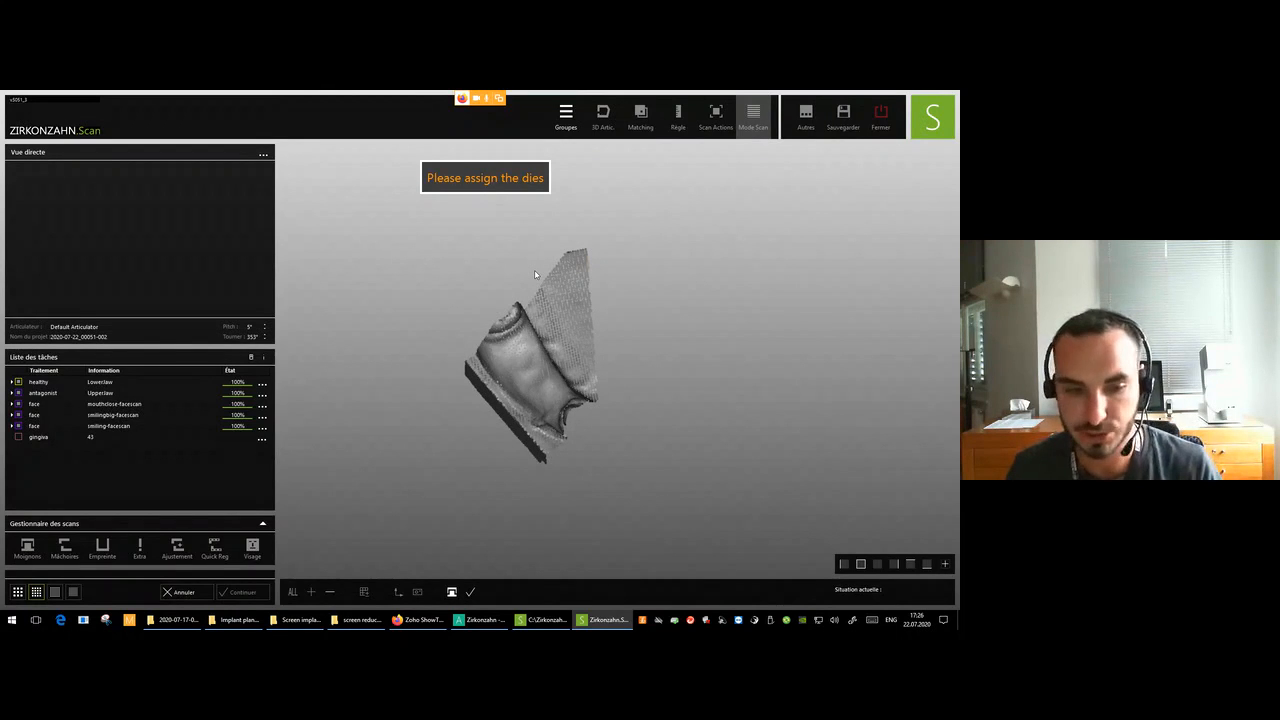
pyautogui.moveTo(585, 325); pyautogui.dragTo(547, 346, button='right')
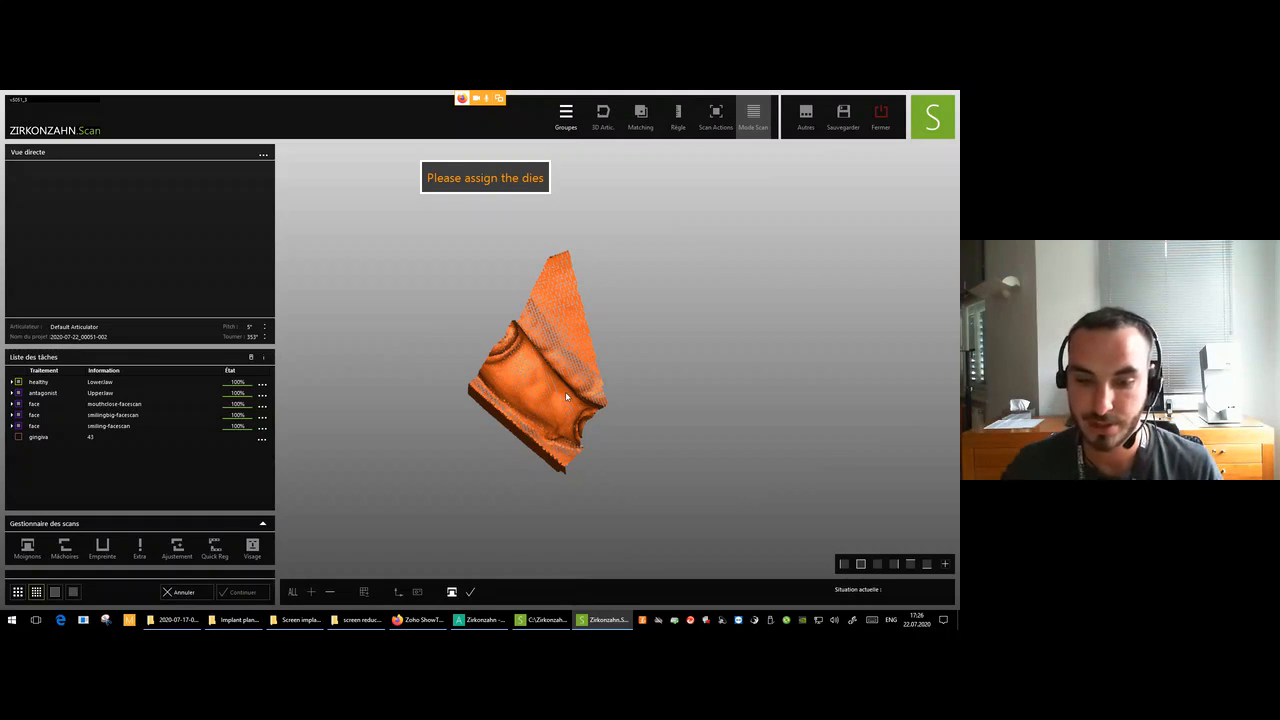
pyautogui.click(471, 593)
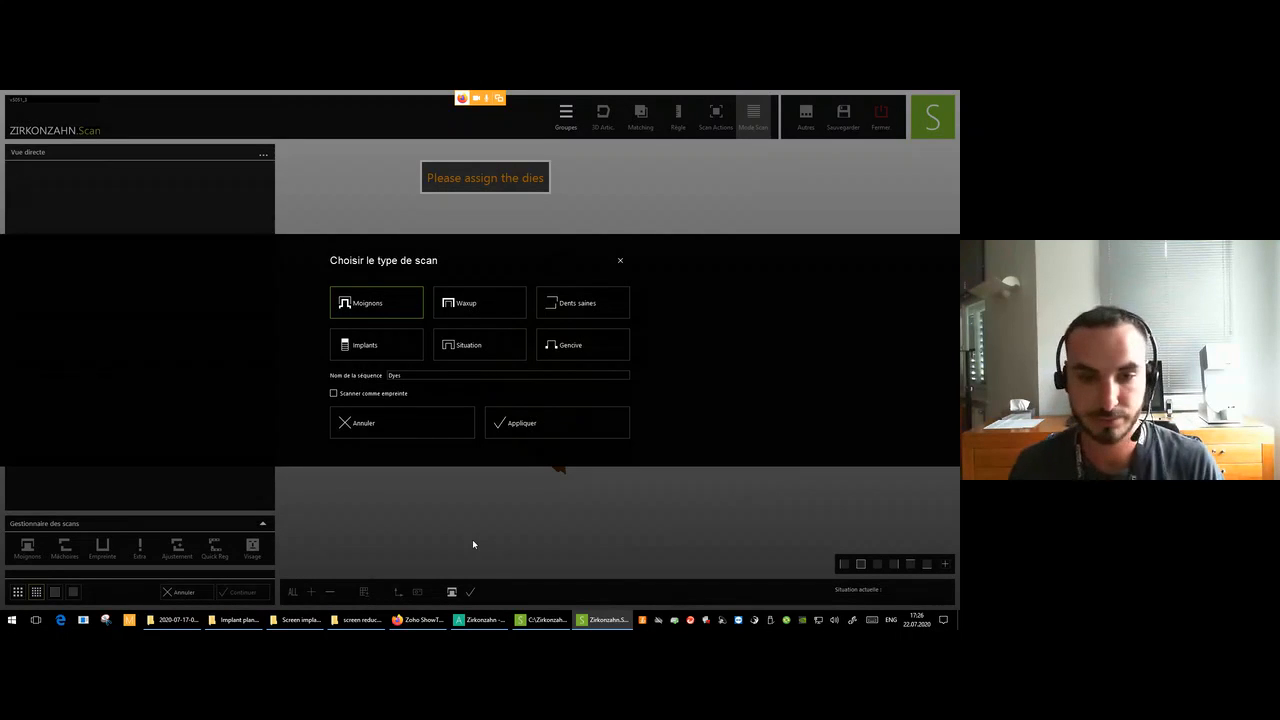
pyautogui.click(583, 346)
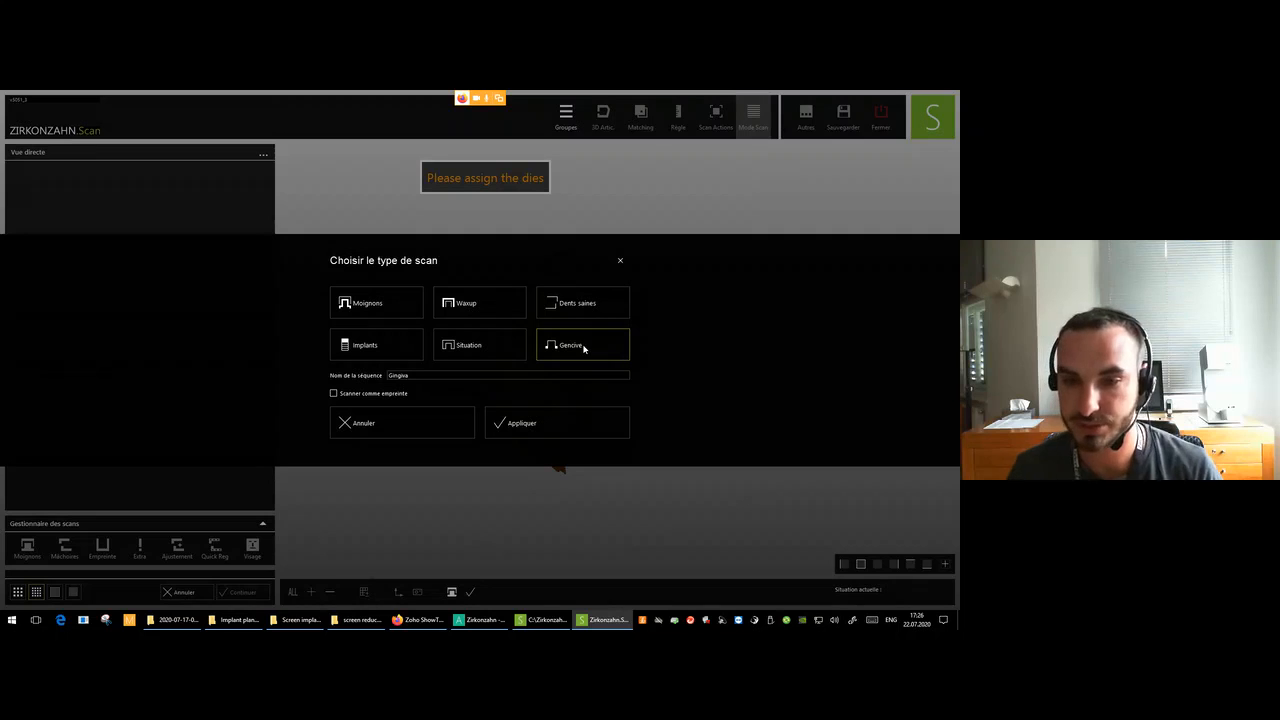
pyautogui.click(557, 424)
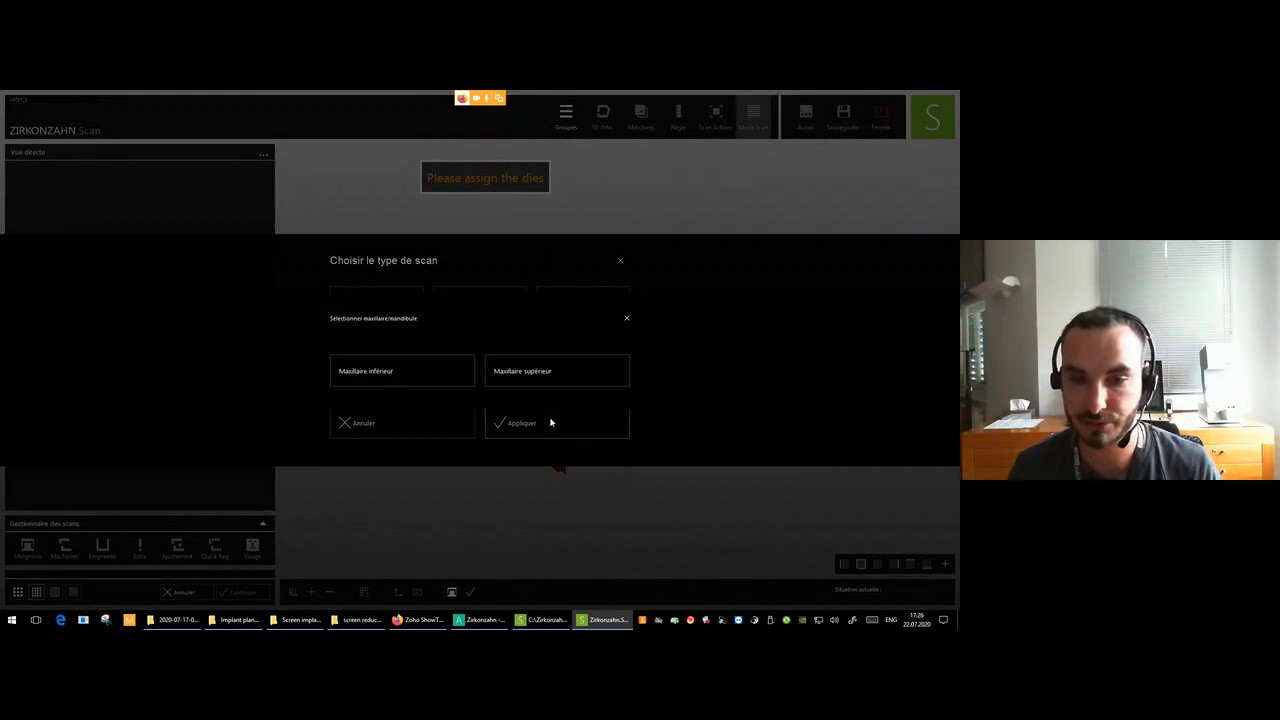
pyautogui.click(420, 371)
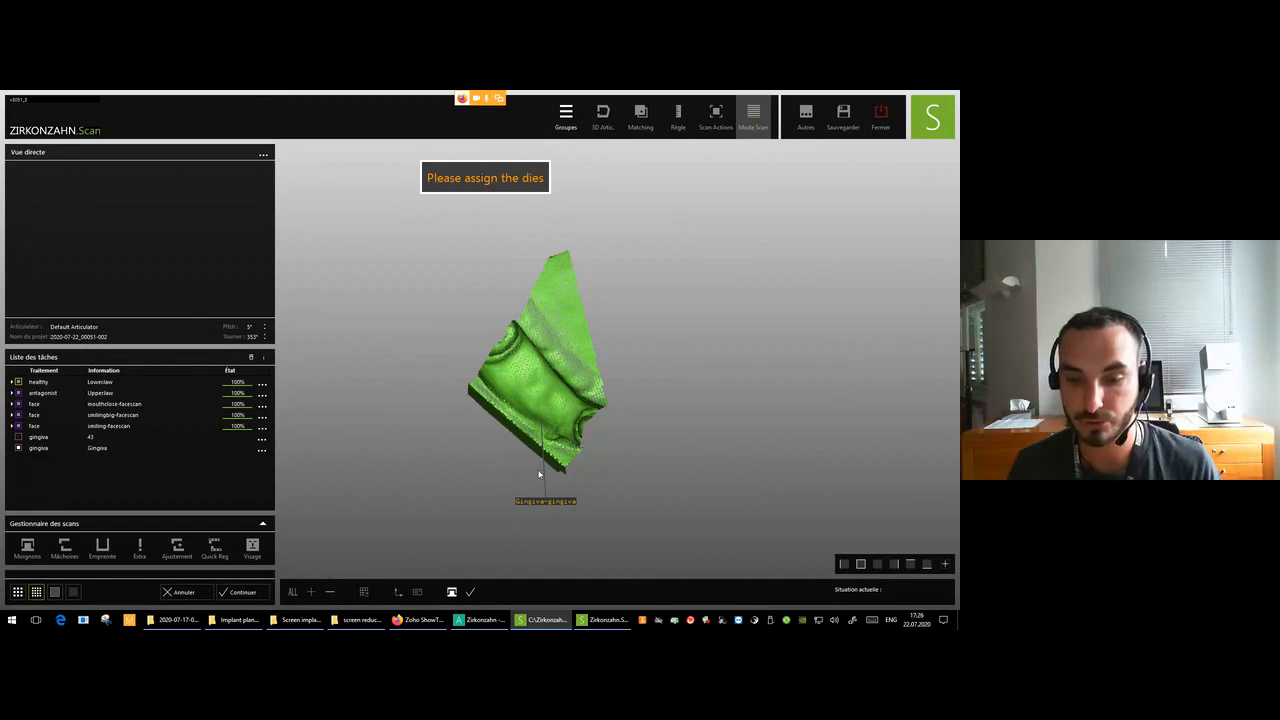
pyautogui.click(242, 592)
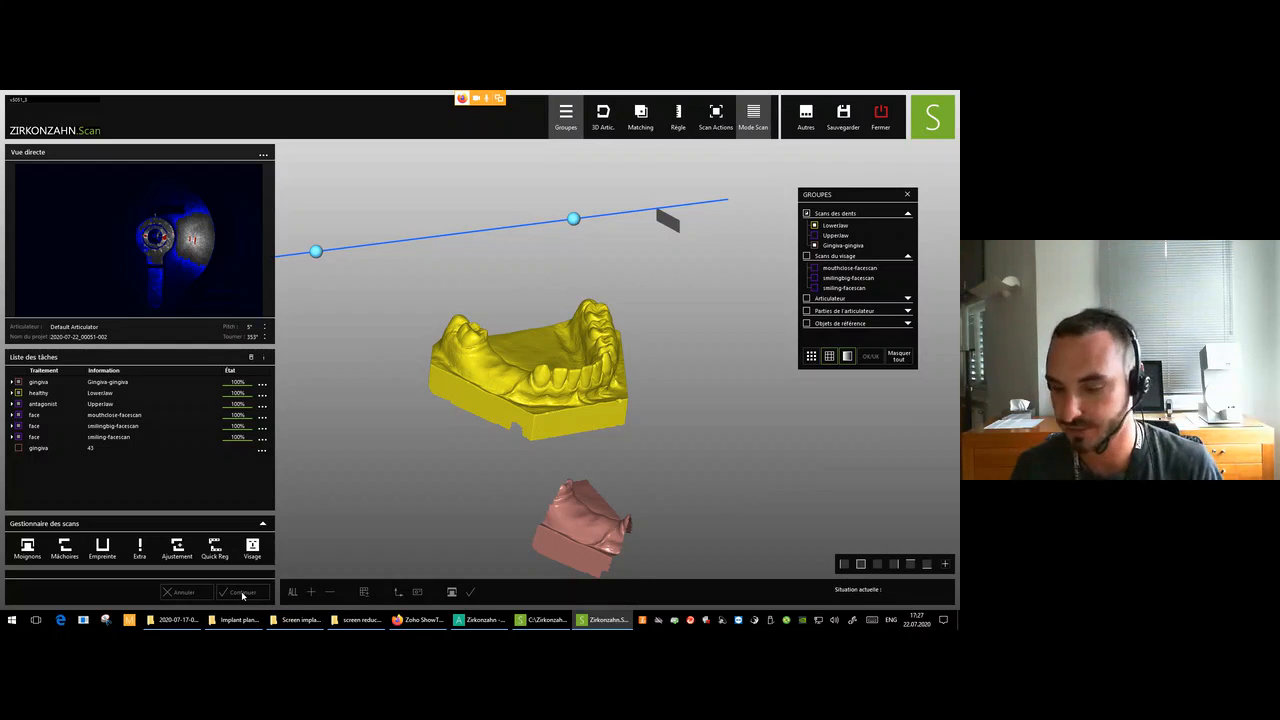
# Start scan matching with the upper jaw shown, using the lower jaw as reference scan and the gingiva segment as registration item.
pyautogui.moveTo(634, 357); pyautogui.dragTo(634, 369, button='right')
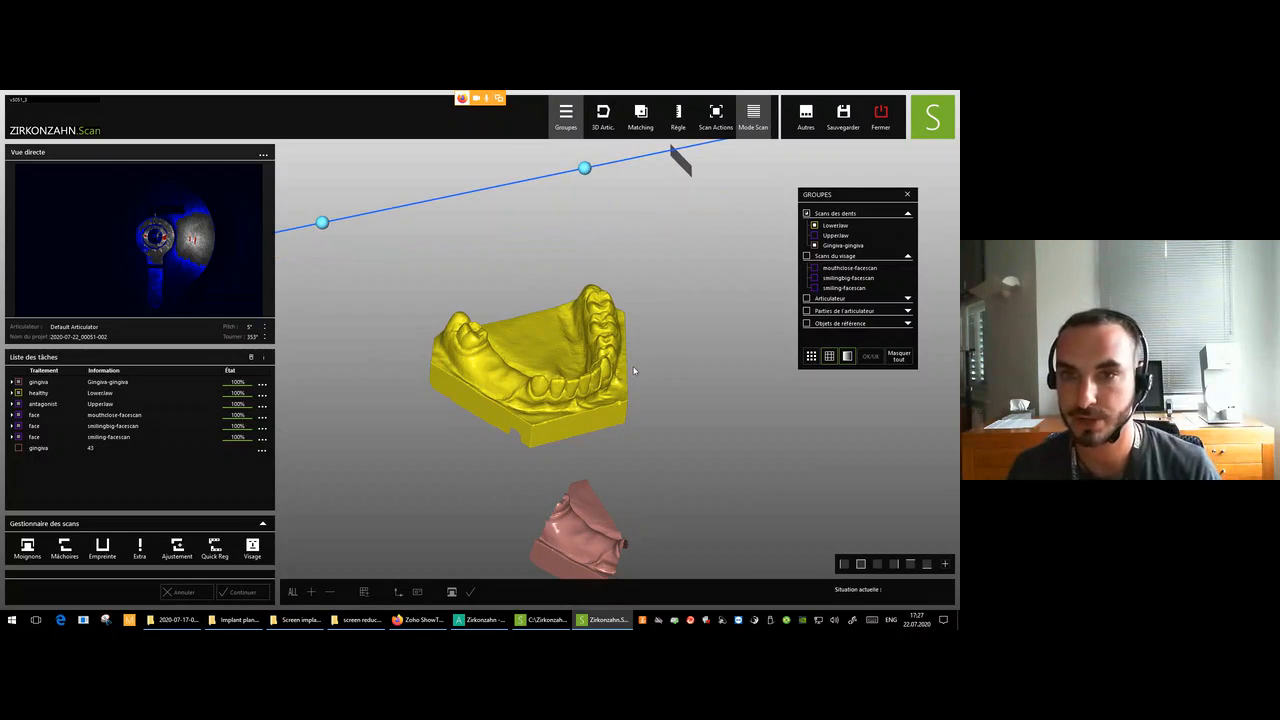
pyautogui.click(642, 120)
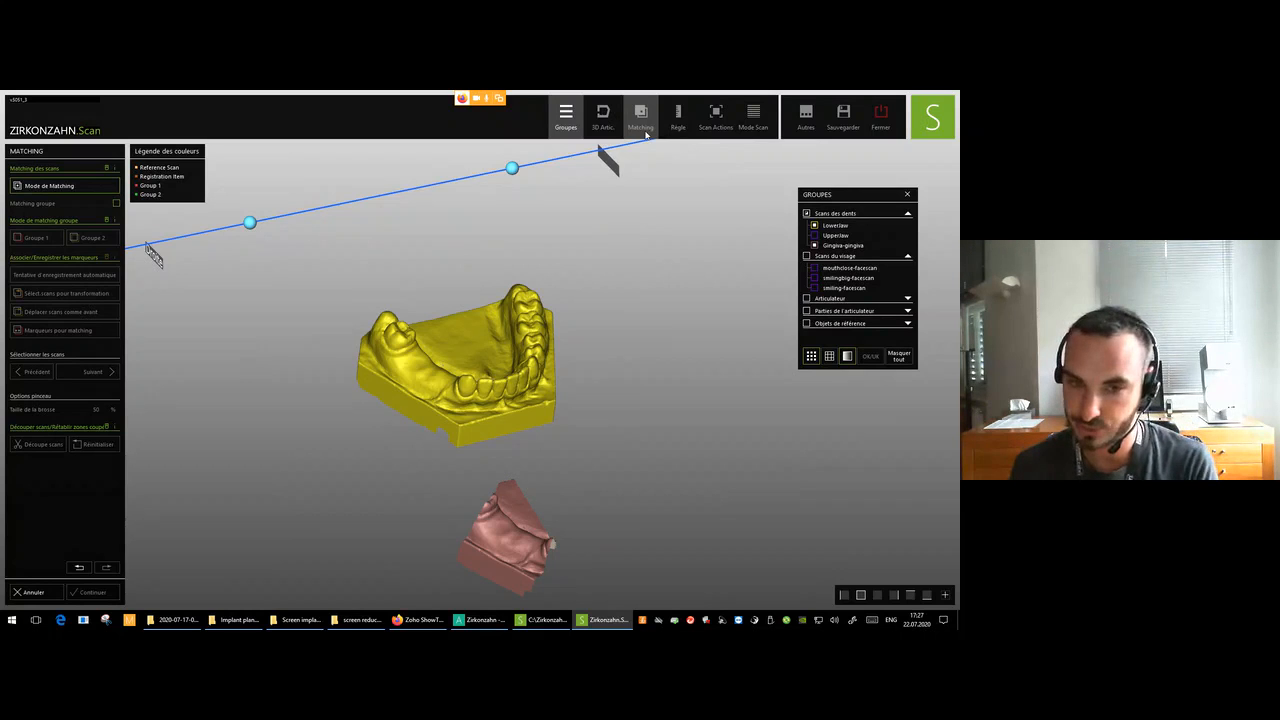
pyautogui.click(815, 237)
pyautogui.moveTo(677, 317); pyautogui.dragTo(665, 292, button='right')
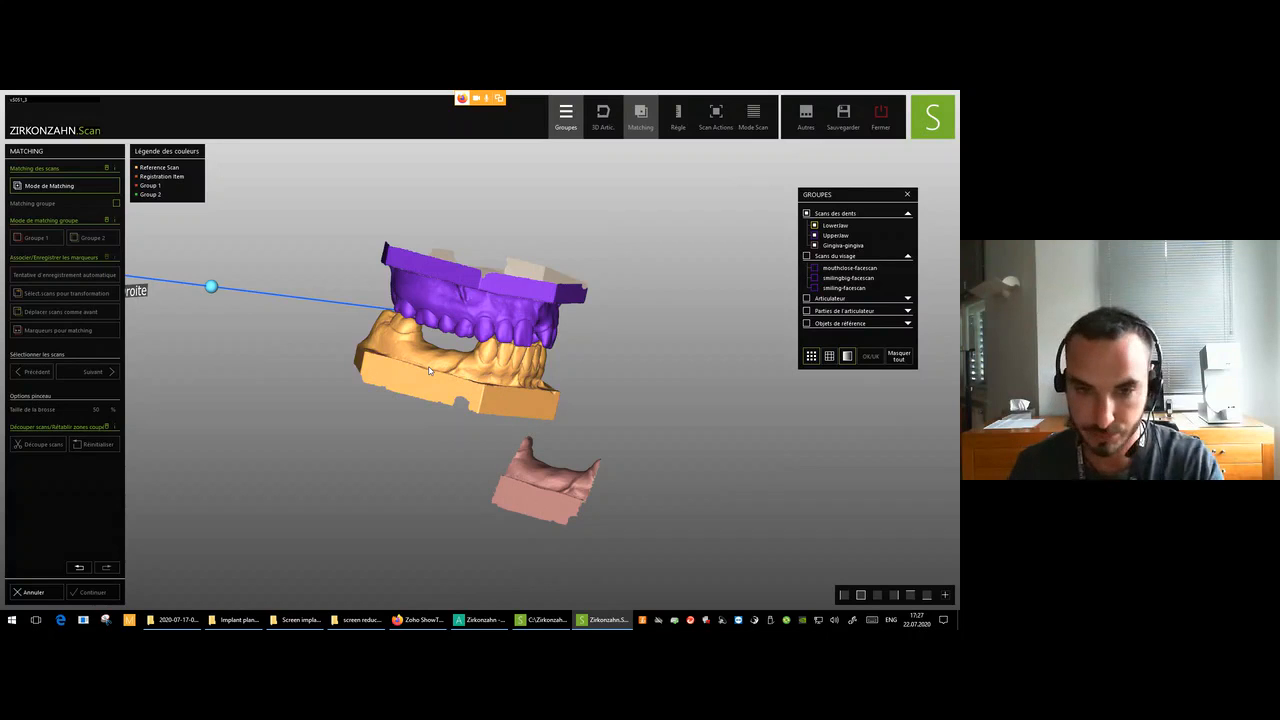
pyautogui.moveTo(730, 422); pyautogui.dragTo(700, 422, button='right')
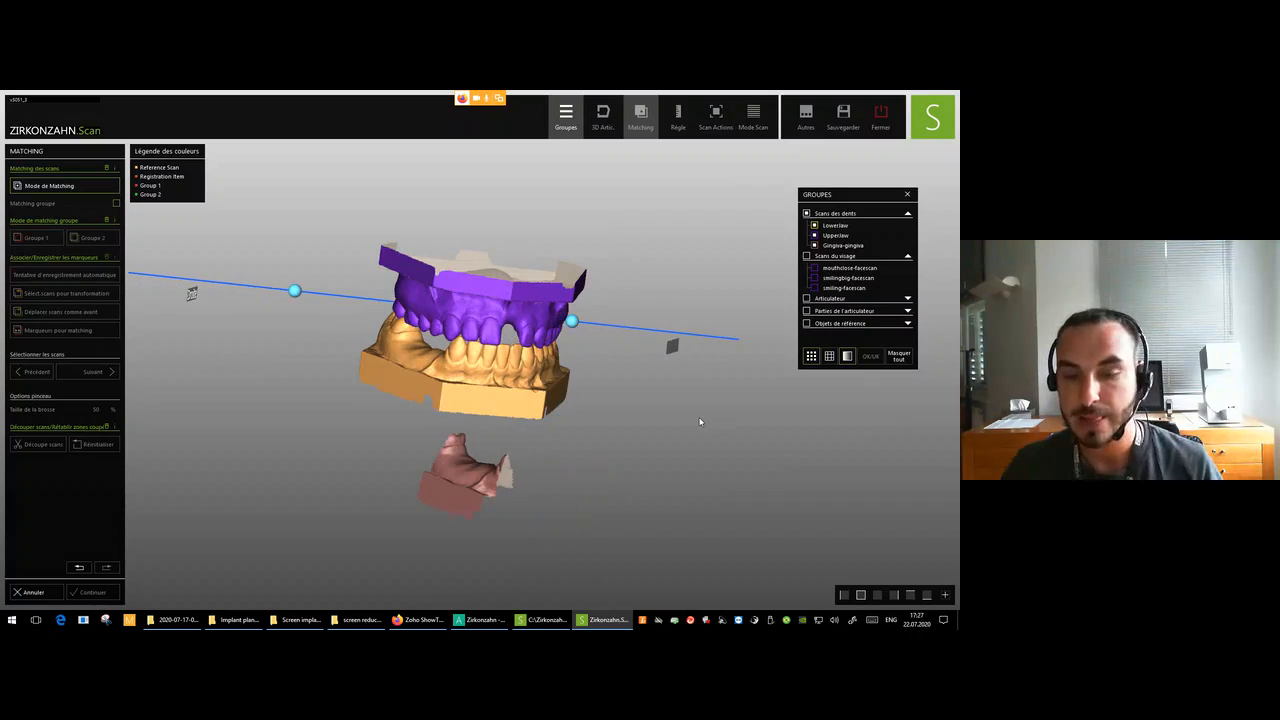
pyautogui.moveTo(509, 518); pyautogui.dragTo(557, 495, button='right')
pyautogui.click(468, 520)
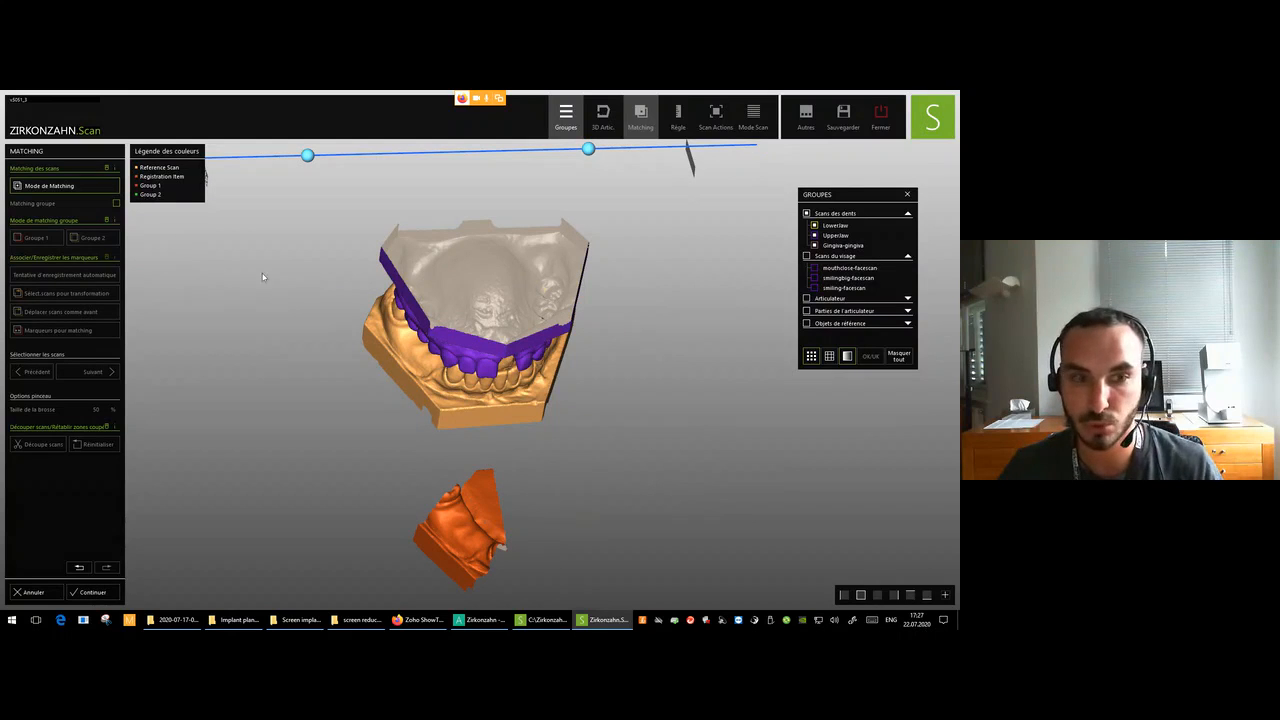
# Place two matching marker points on the gingiva segment and the lower jaw, one near the ridge's front end and one on the rear molar.
pyautogui.moveTo(331, 333); pyautogui.dragTo(345, 317, button='right')
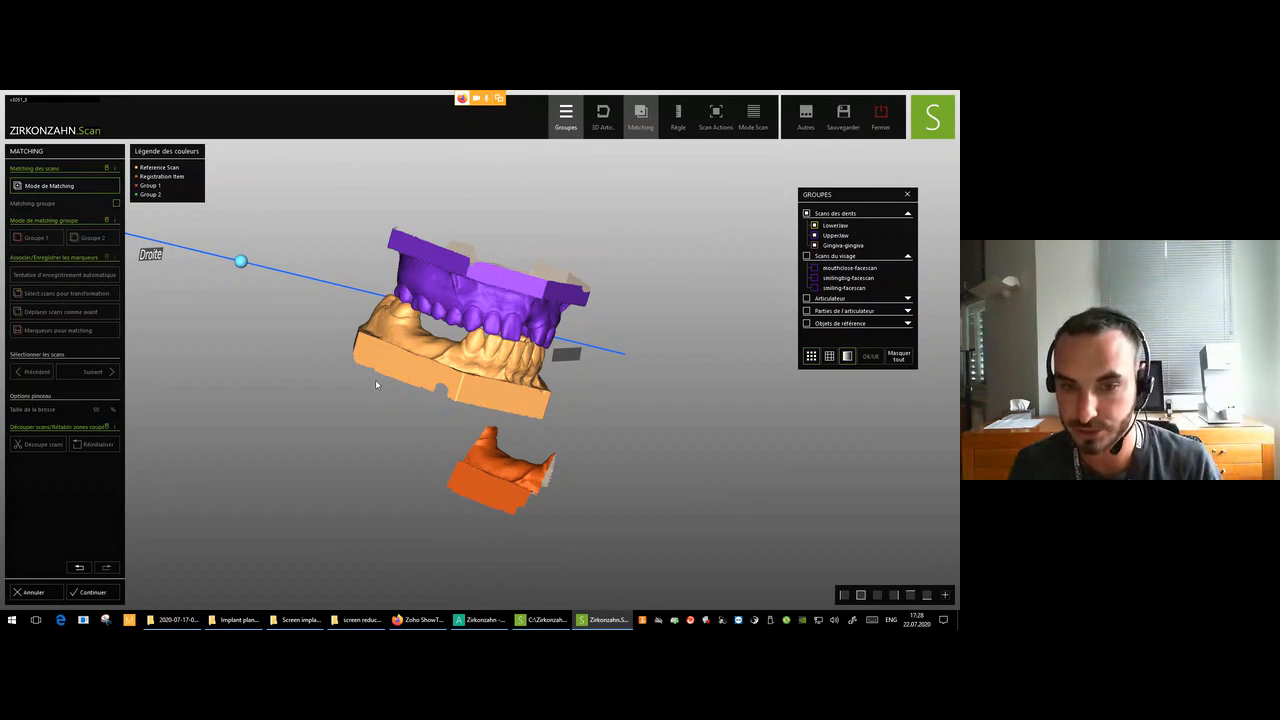
pyautogui.click(104, 594)
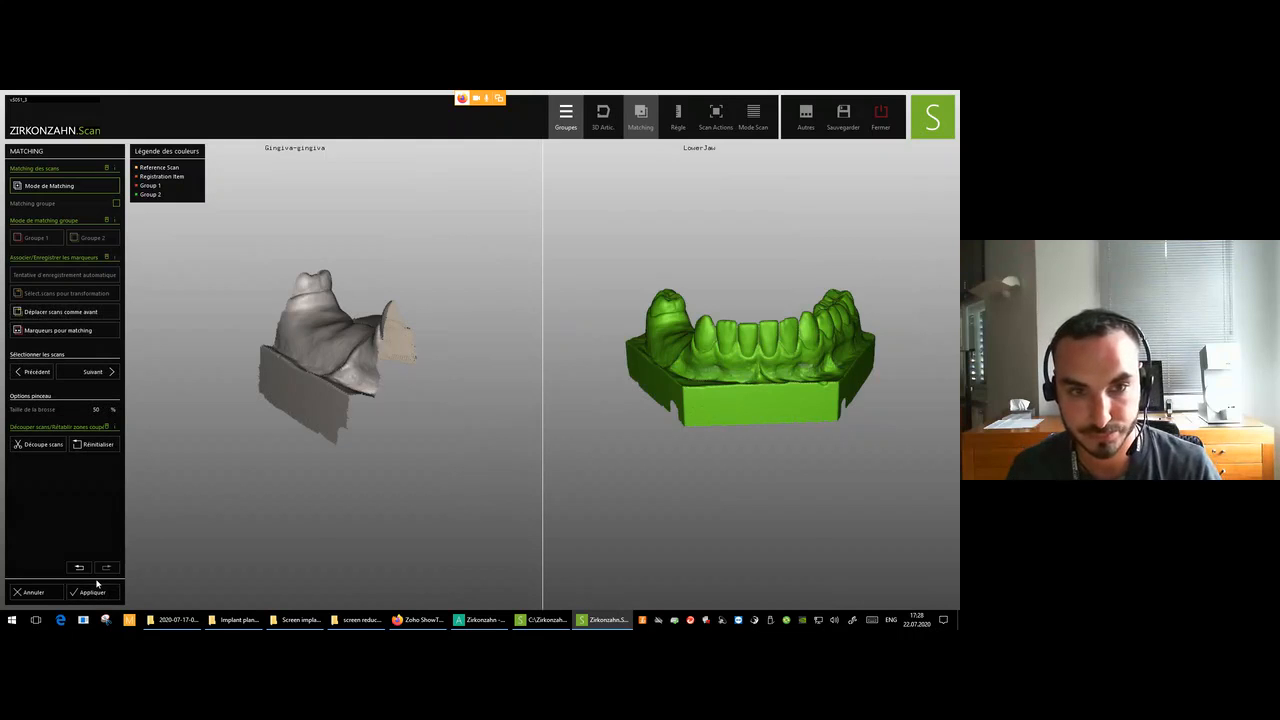
pyautogui.moveTo(254, 397); pyautogui.dragTo(391, 380)
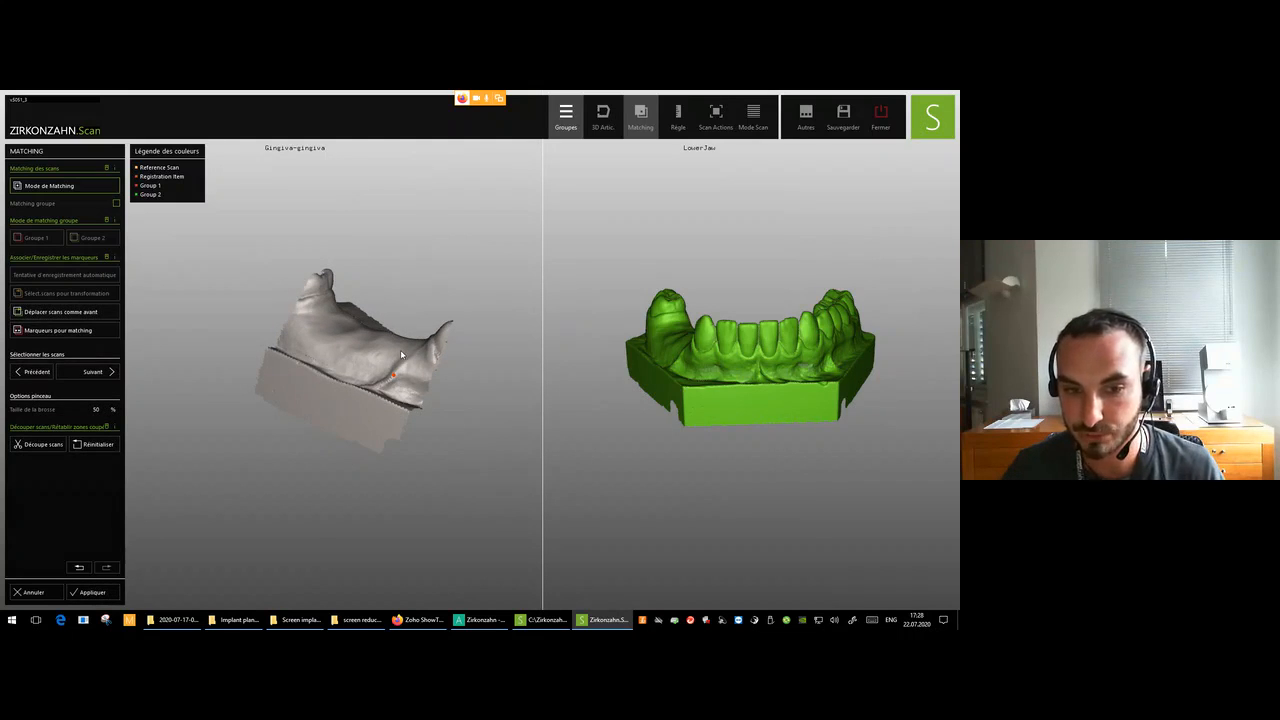
pyautogui.moveTo(776, 374); pyautogui.dragTo(716, 362)
pyautogui.moveTo(716, 362); pyautogui.dragTo(706, 361, button='right')
pyautogui.moveTo(400, 326); pyautogui.dragTo(314, 290, button='right')
pyautogui.click(314, 293)
pyautogui.moveTo(690, 335)
pyautogui.mouseDown(button='right')
pyautogui.moveTo(582, 329)
pyautogui.moveTo(699, 327)
pyautogui.mouseUp(button='right')
pyautogui.click(665, 335)
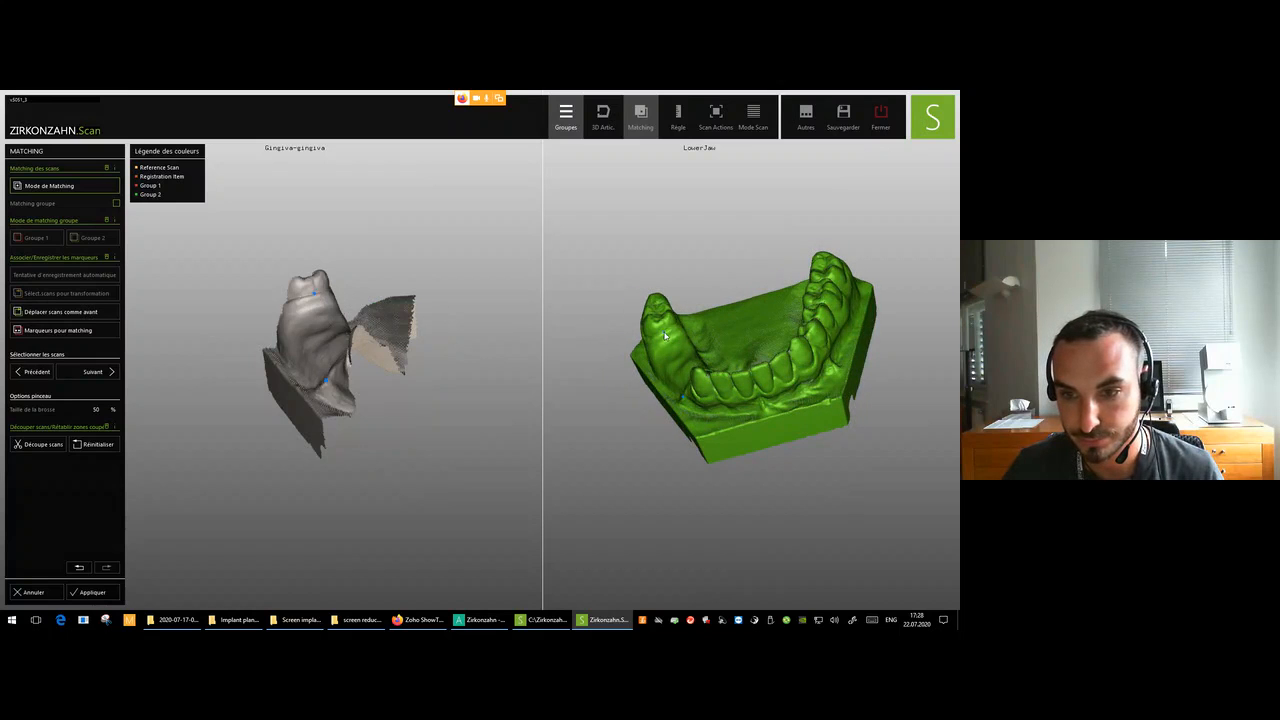
# Check how the gingiva segment overlaps the lower-jaw ridge and apply the scan matching.
pyautogui.moveTo(635, 411); pyautogui.dragTo(558, 381, button='right')
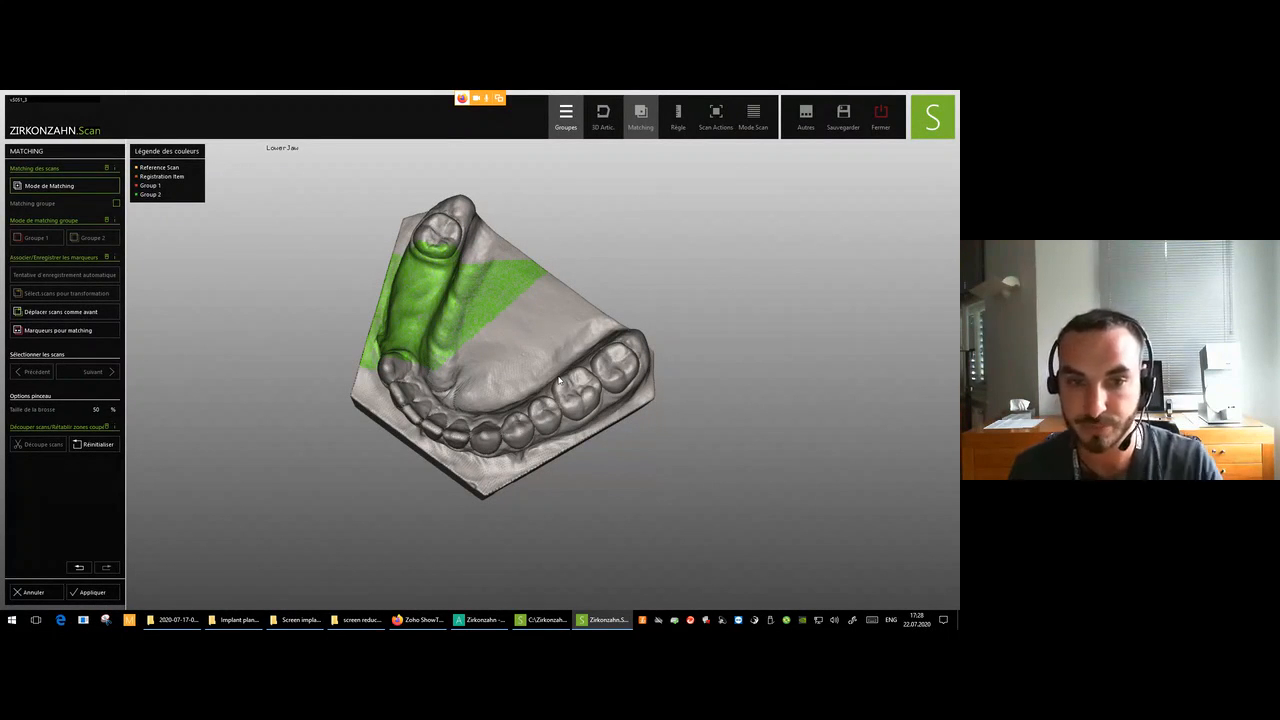
pyautogui.scroll(2, 457, 304)
pyautogui.moveTo(607, 267); pyautogui.dragTo(611, 265, button='right')
pyautogui.moveTo(611, 265); pyautogui.dragTo(685, 282, button='middle')
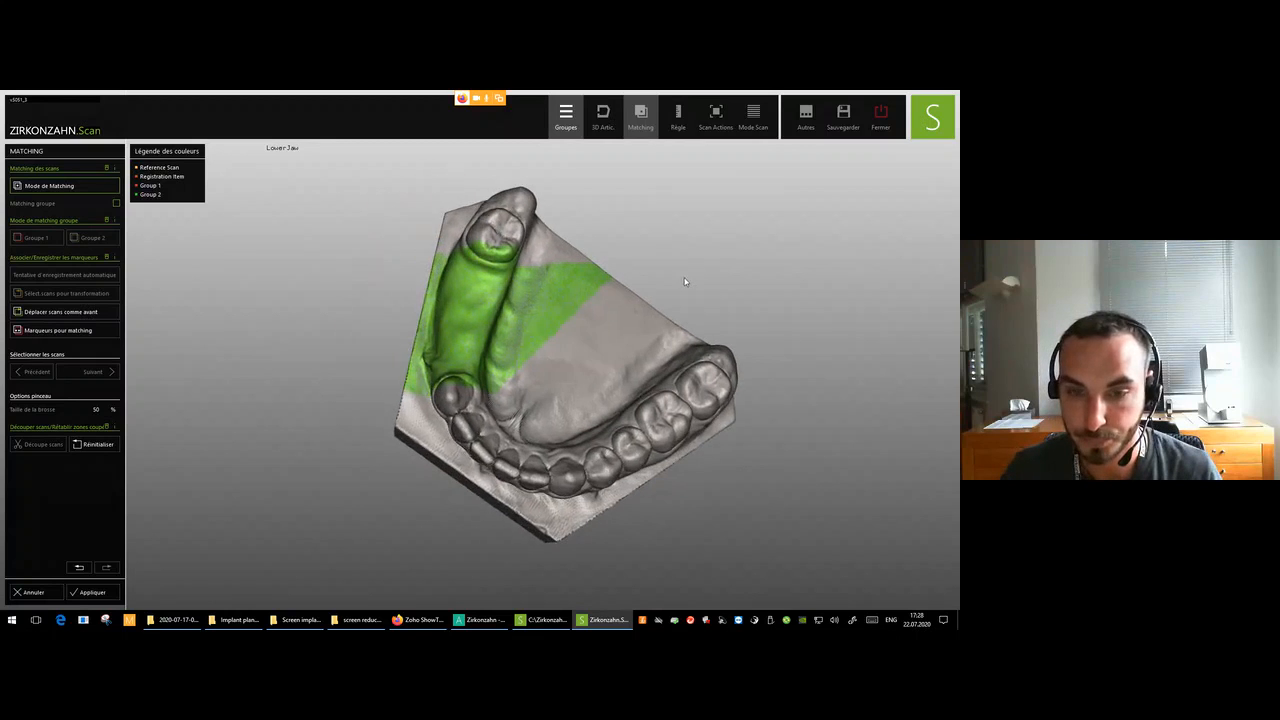
pyautogui.moveTo(685, 282); pyautogui.dragTo(683, 294, button='right')
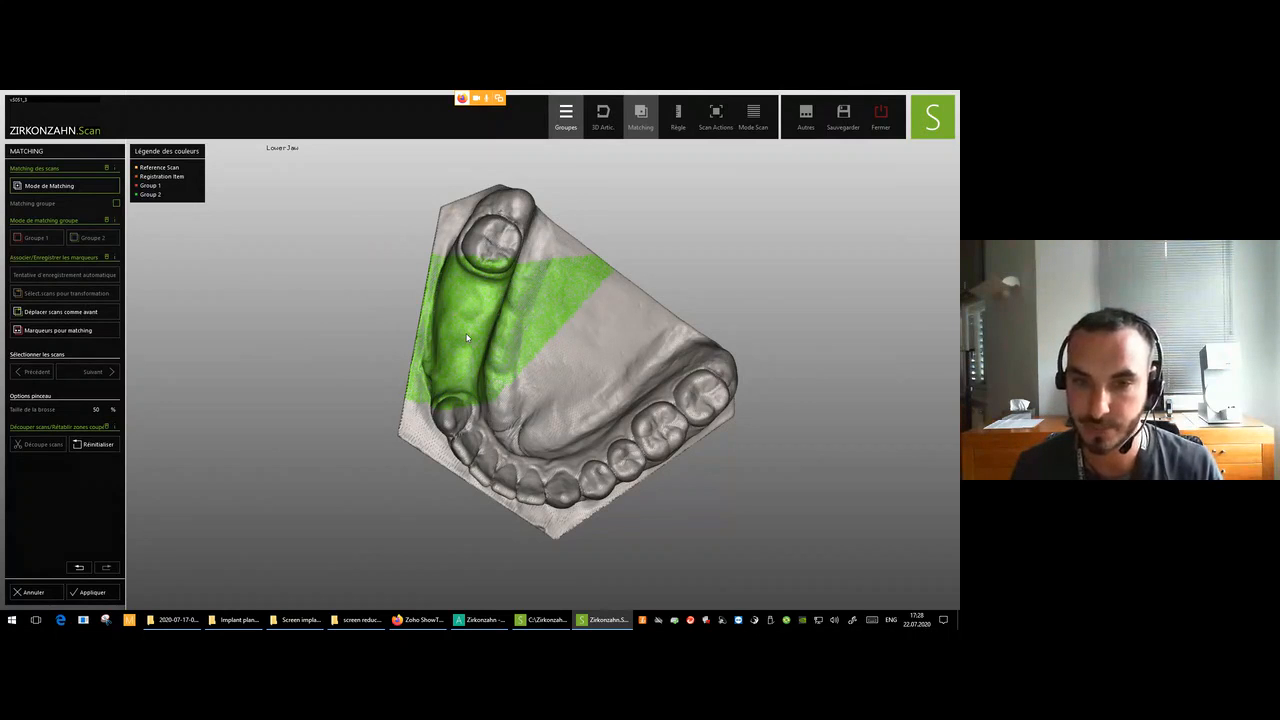
pyautogui.scroll(2, 495, 282)
pyautogui.moveTo(565, 297); pyautogui.dragTo(448, 408, button='right')
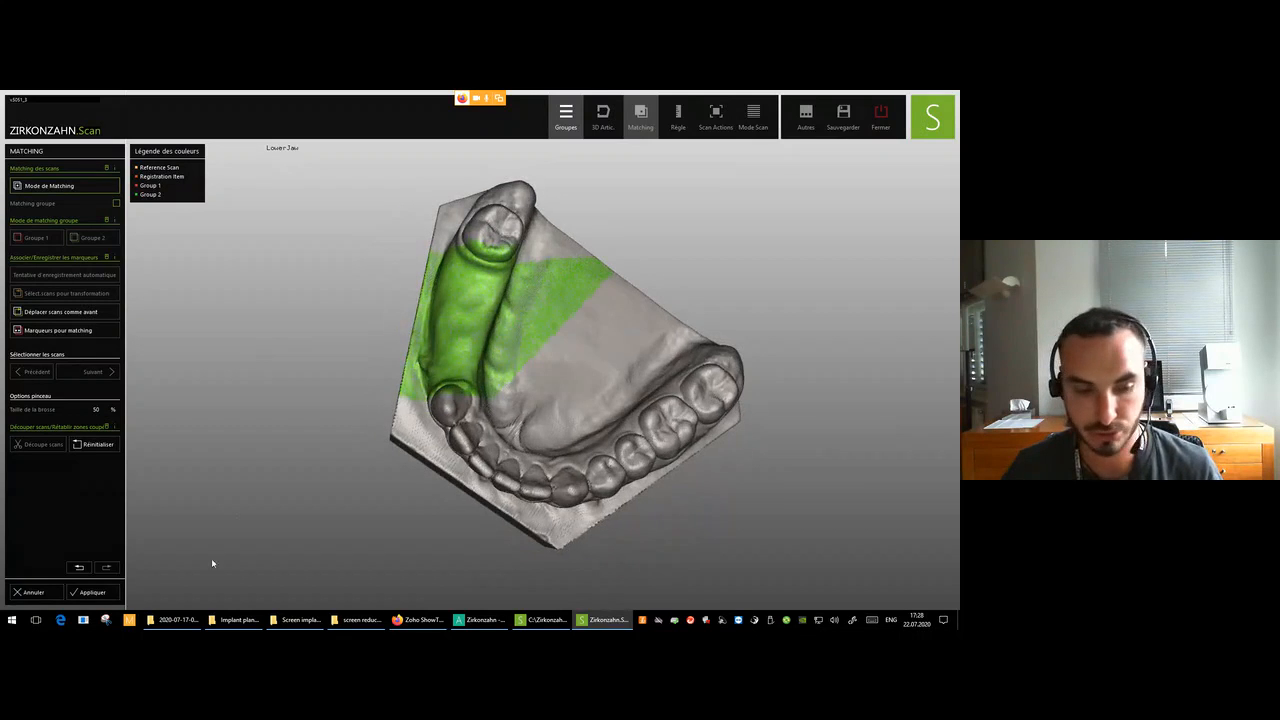
pyautogui.click(92, 592)
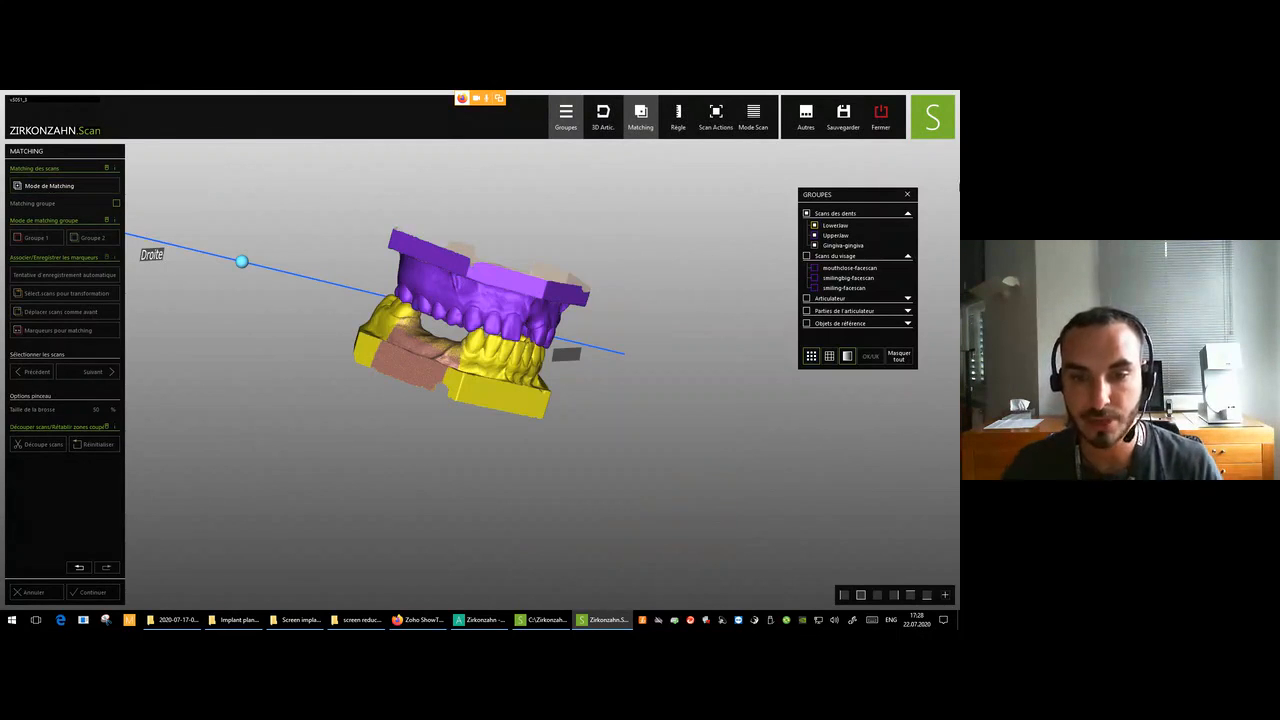
# Return to scan mode and delete the empty gingiva task for tooth 43 from the task list.
pyautogui.click(753, 116)
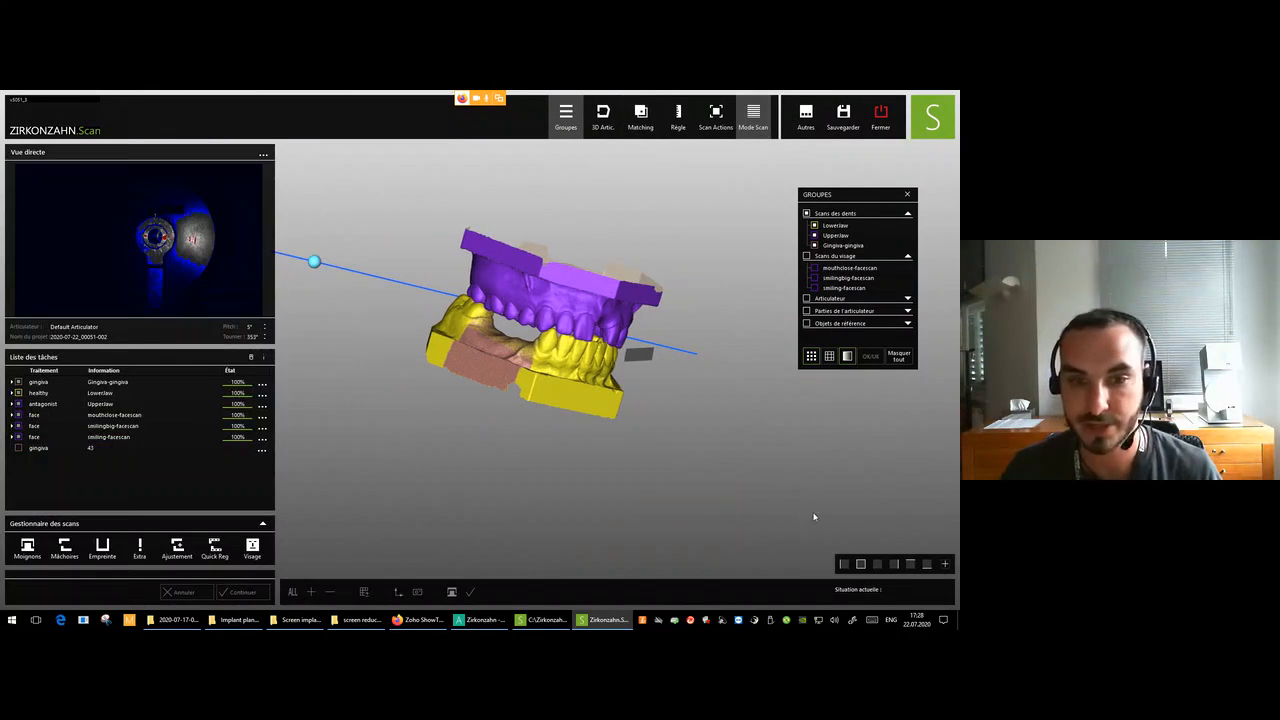
pyautogui.click(859, 564)
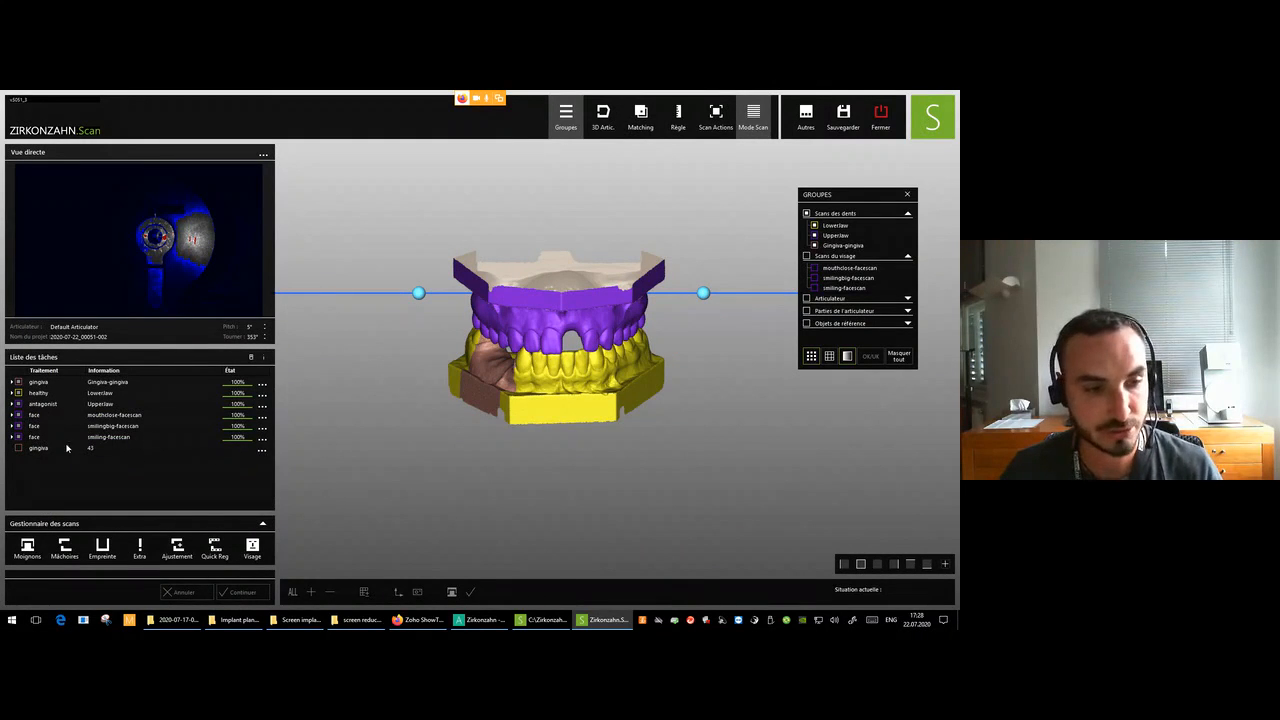
pyautogui.click(262, 453)
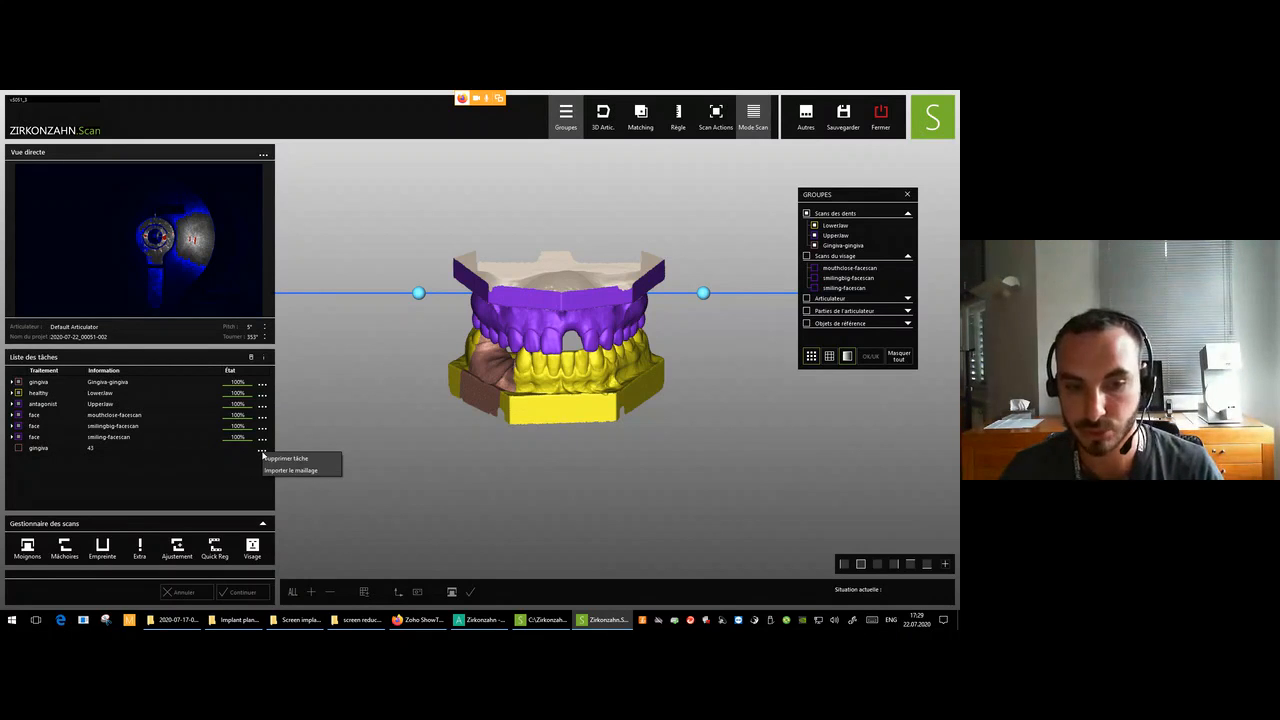
pyautogui.click(282, 458)
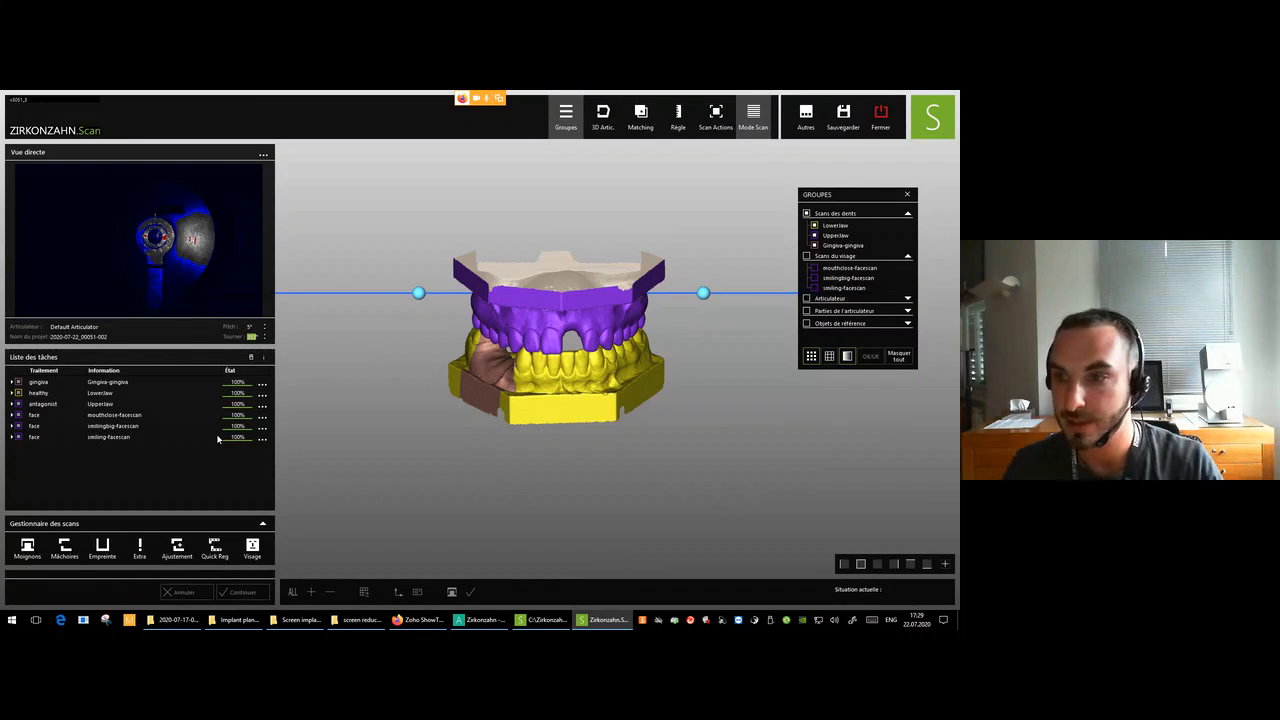
# Show the articulator and the three face scans to examine how the jaw models and face sit in it.
pyautogui.click(807, 298)
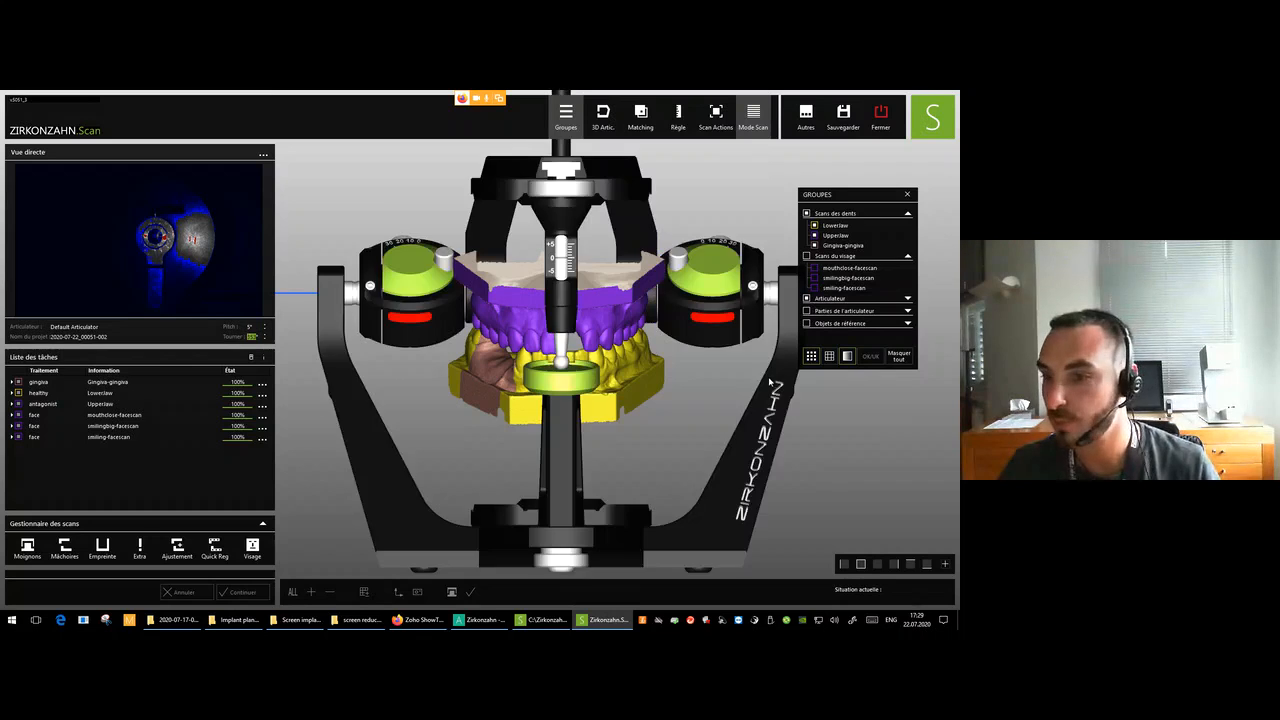
pyautogui.moveTo(762, 391); pyautogui.dragTo(621, 401, button='right')
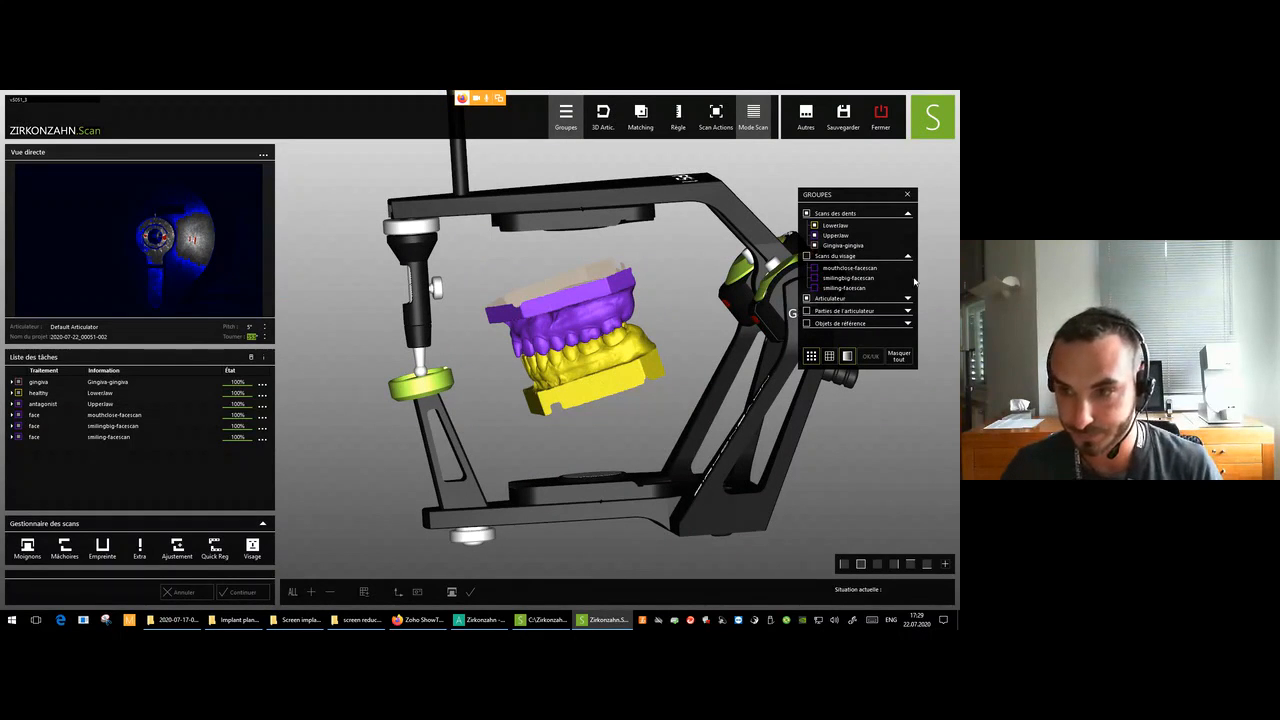
pyautogui.click(815, 268)
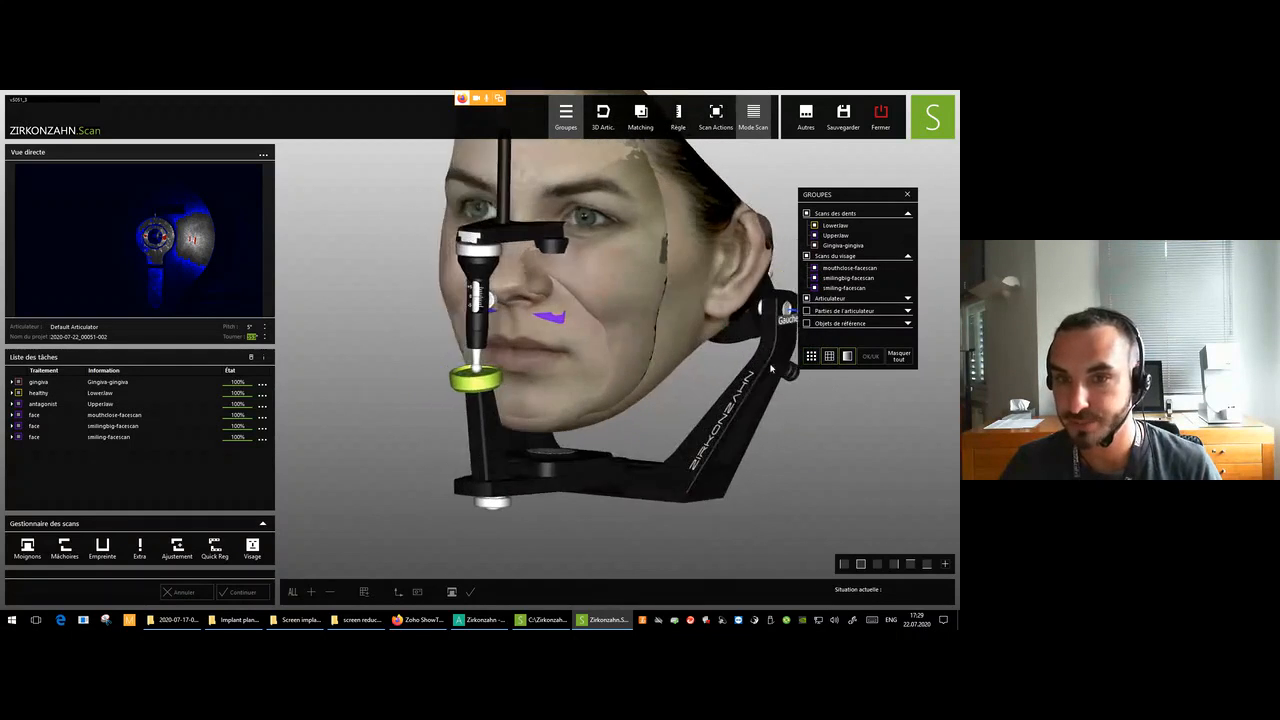
pyautogui.moveTo(768, 368); pyautogui.dragTo(729, 366, button='right')
pyautogui.moveTo(729, 366); pyautogui.dragTo(715, 396, button='middle')
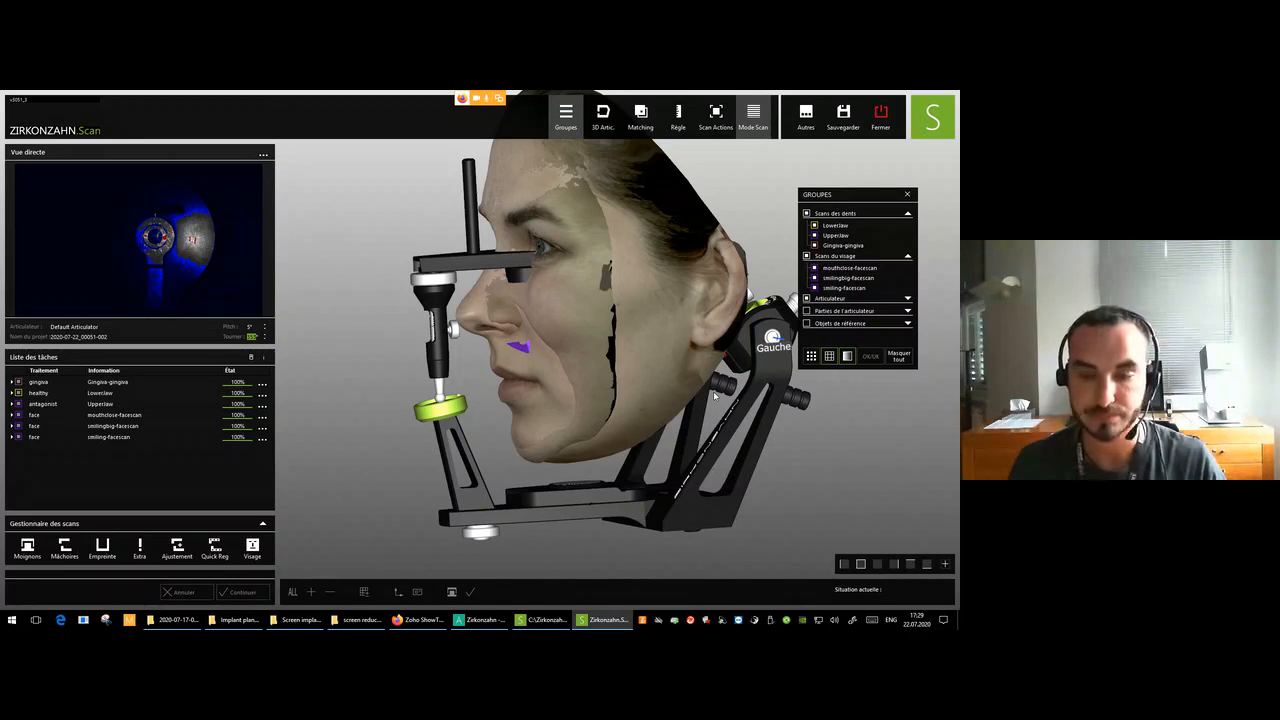
# Open the articulator mounting and view the horizontal, frontal and median reference planes against the jaw models, hiding them again.
pyautogui.click(603, 117)
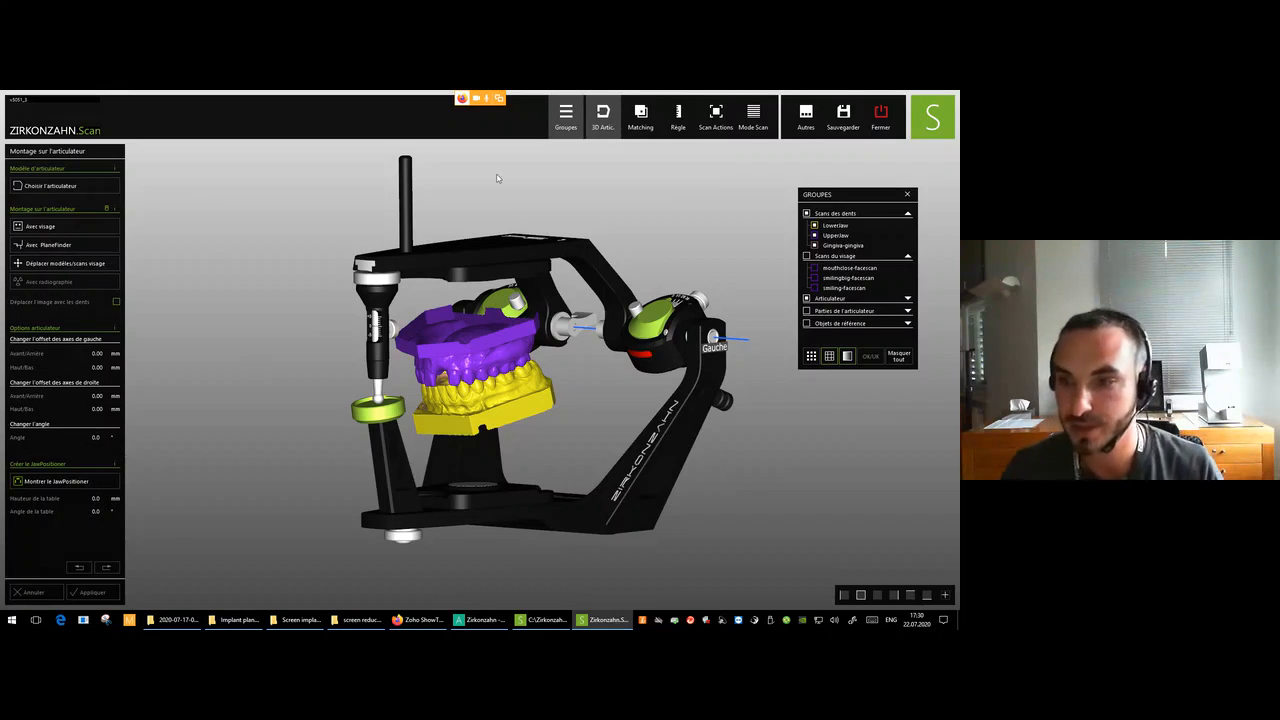
pyautogui.click(908, 324)
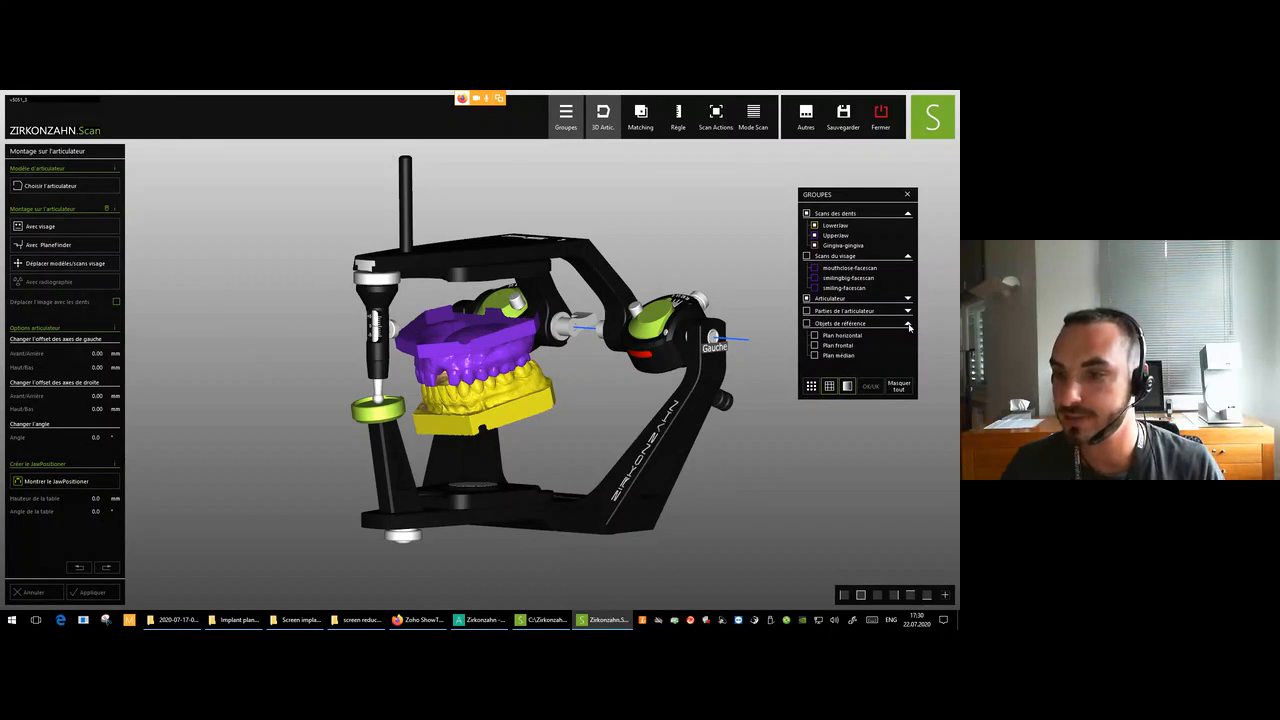
pyautogui.click(808, 324)
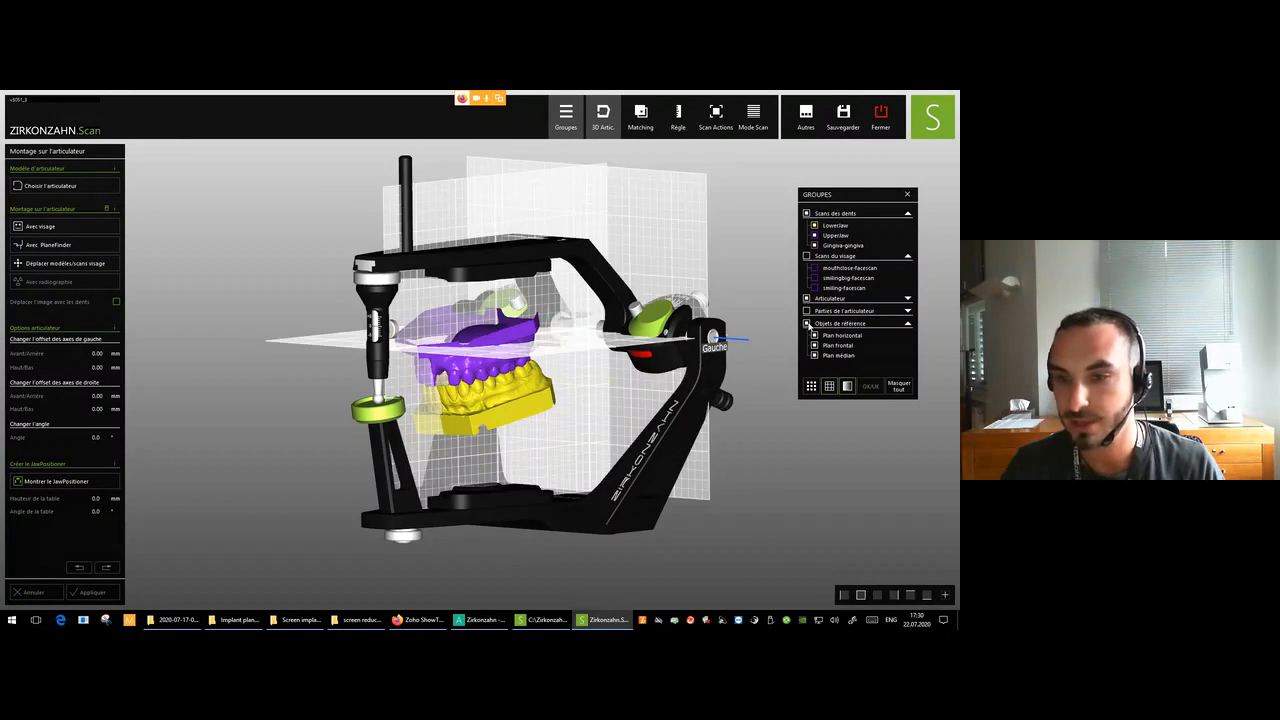
pyautogui.click(808, 324)
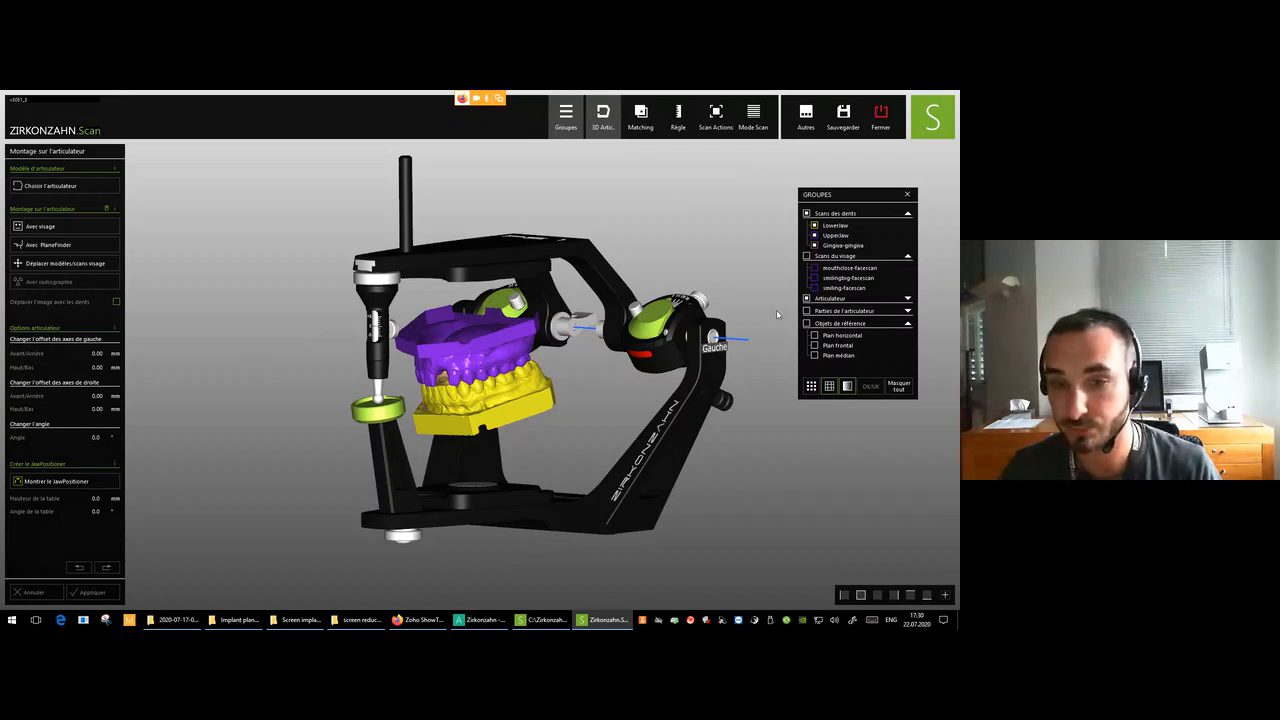
# Start the PlaneFinder mounting and mark the palate's midline and a molar on each side of the upper jaw.
pyautogui.click(815, 269)
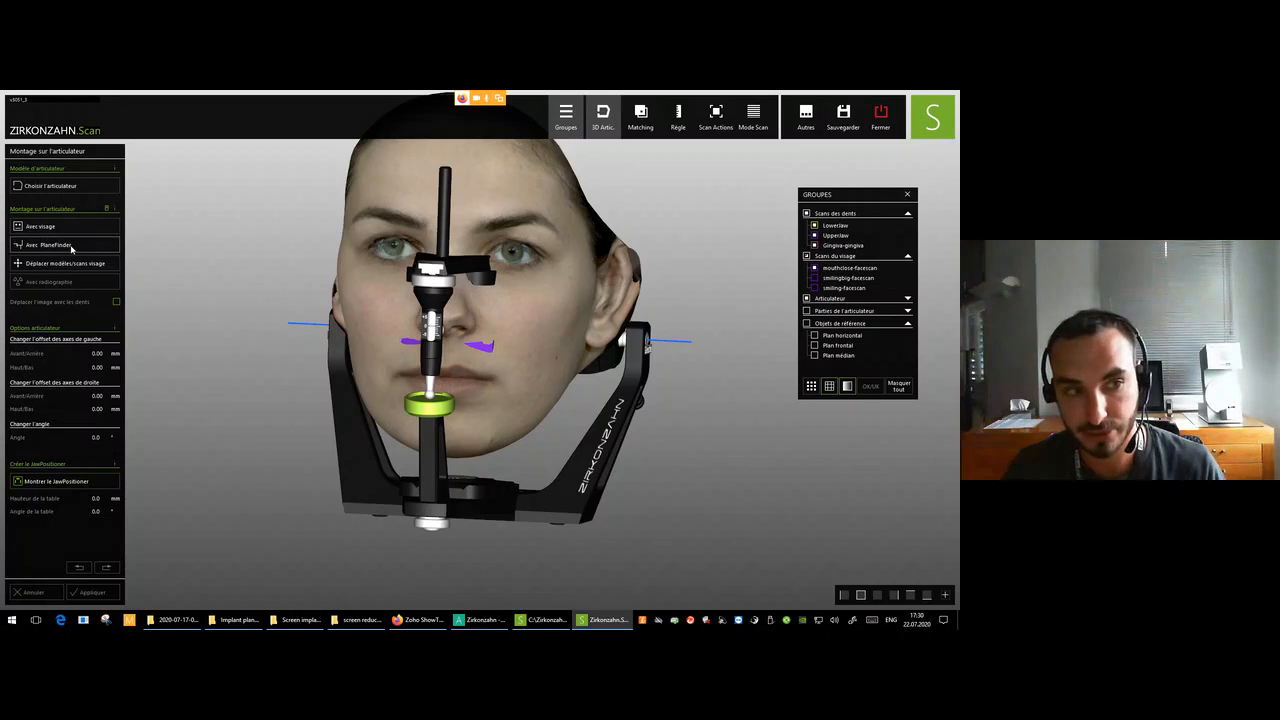
pyautogui.click(66, 249)
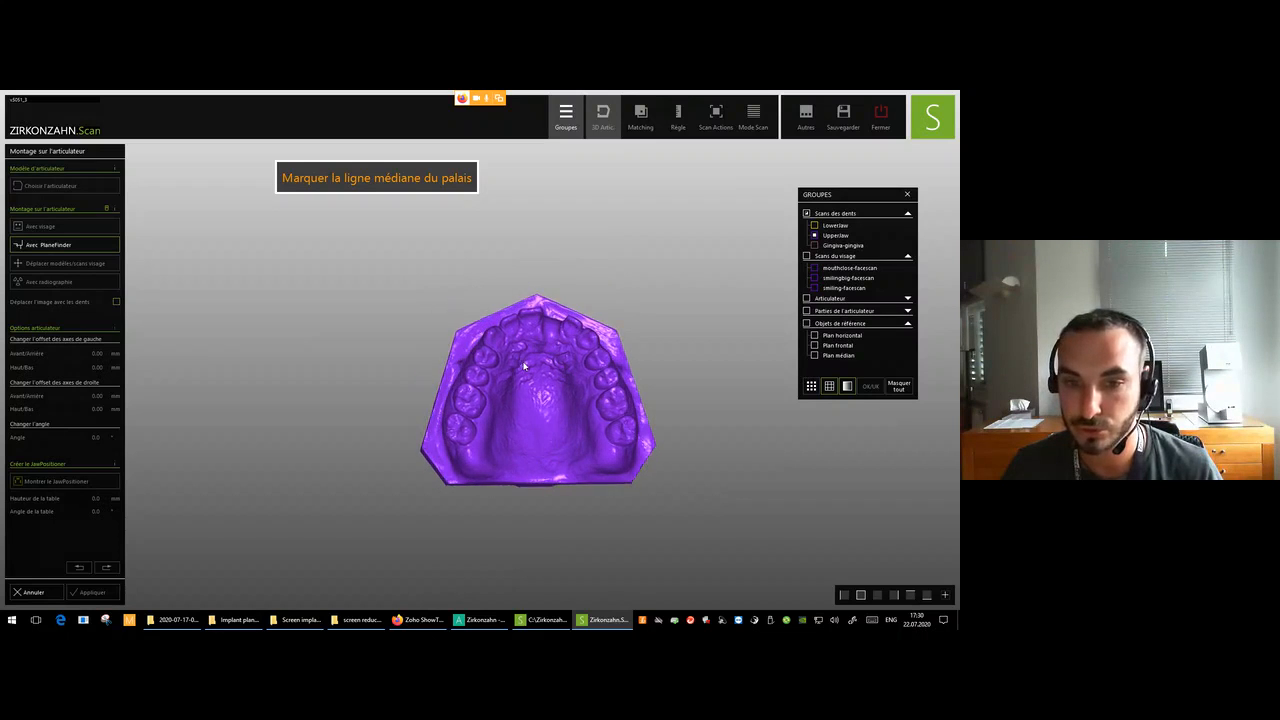
pyautogui.scroll(2, 537, 360)
pyautogui.scroll(1, 537, 360)
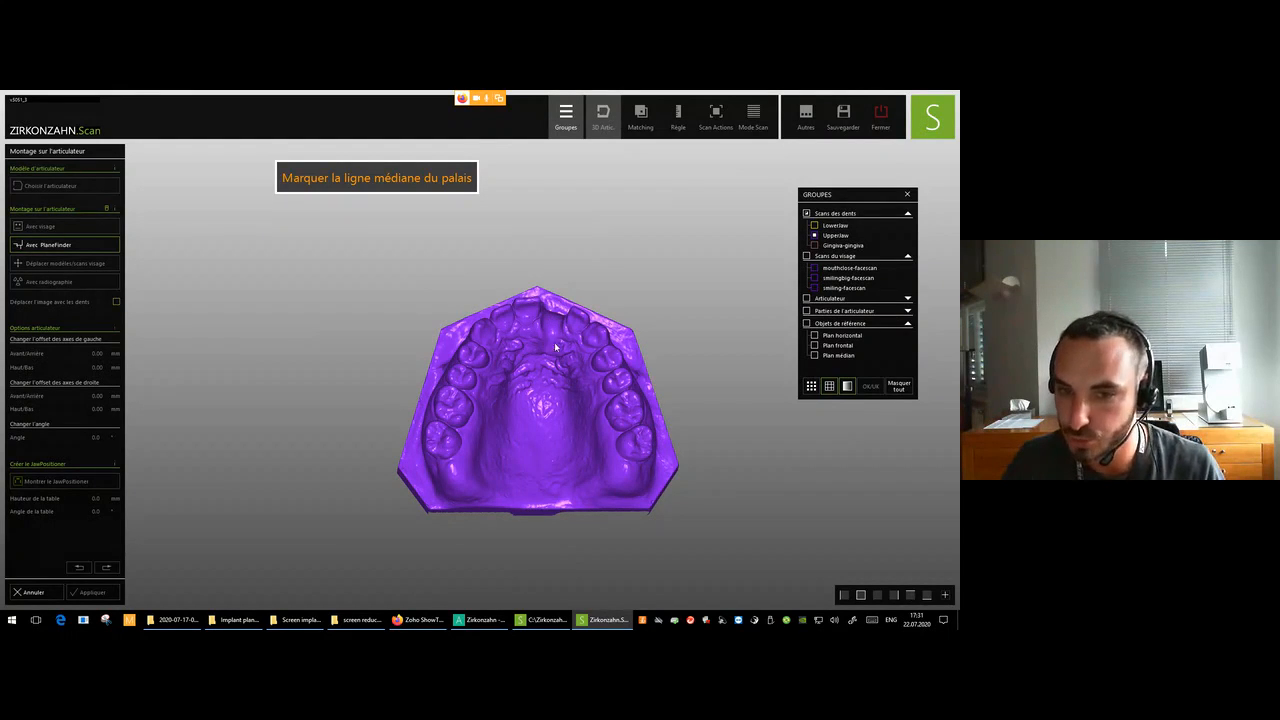
pyautogui.moveTo(540, 368); pyautogui.dragTo(537, 349, button='right')
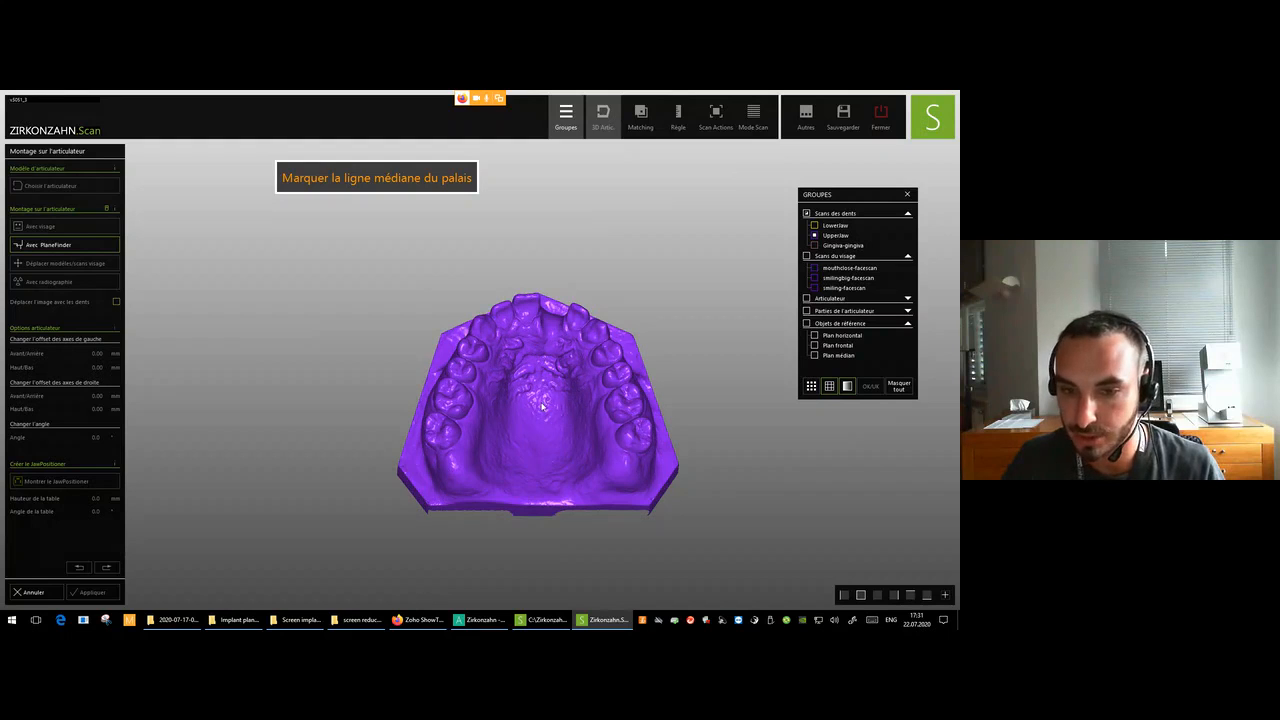
pyautogui.moveTo(537, 462); pyautogui.dragTo(537, 421, button='right')
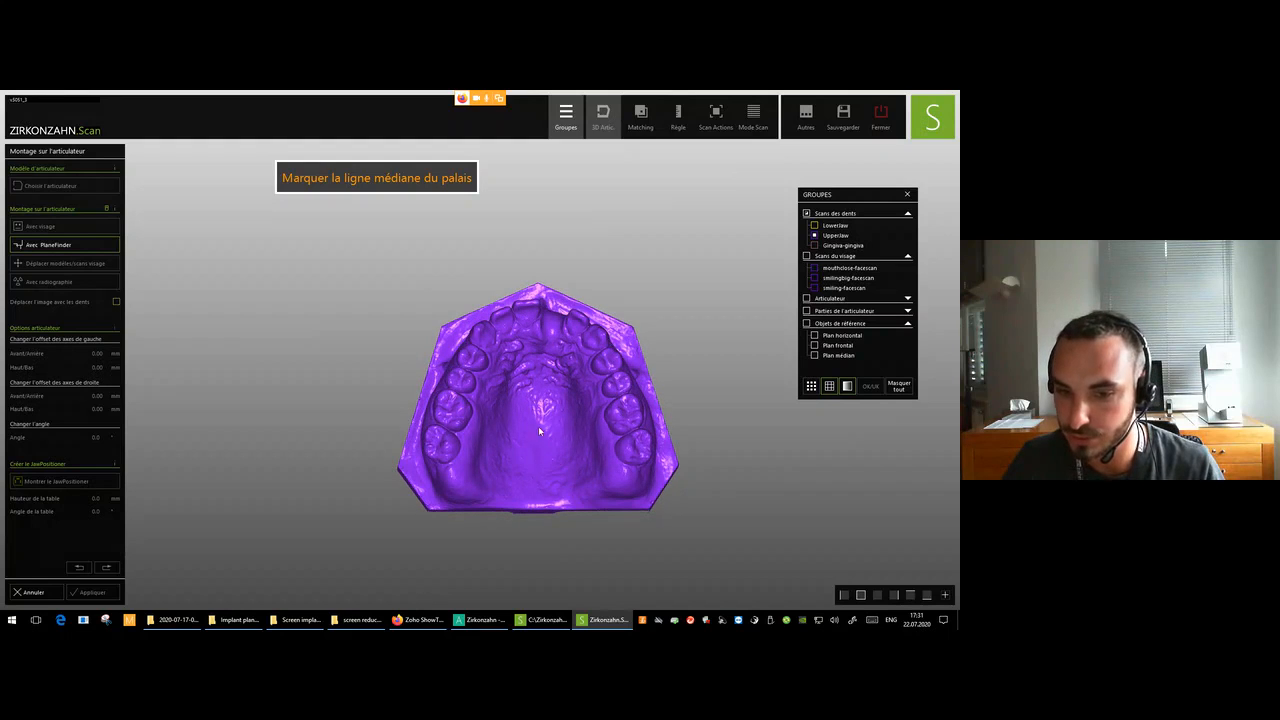
pyautogui.moveTo(538, 352); pyautogui.dragTo(542, 392, button='right')
pyautogui.scroll(3, 544, 335)
pyautogui.click(545, 305)
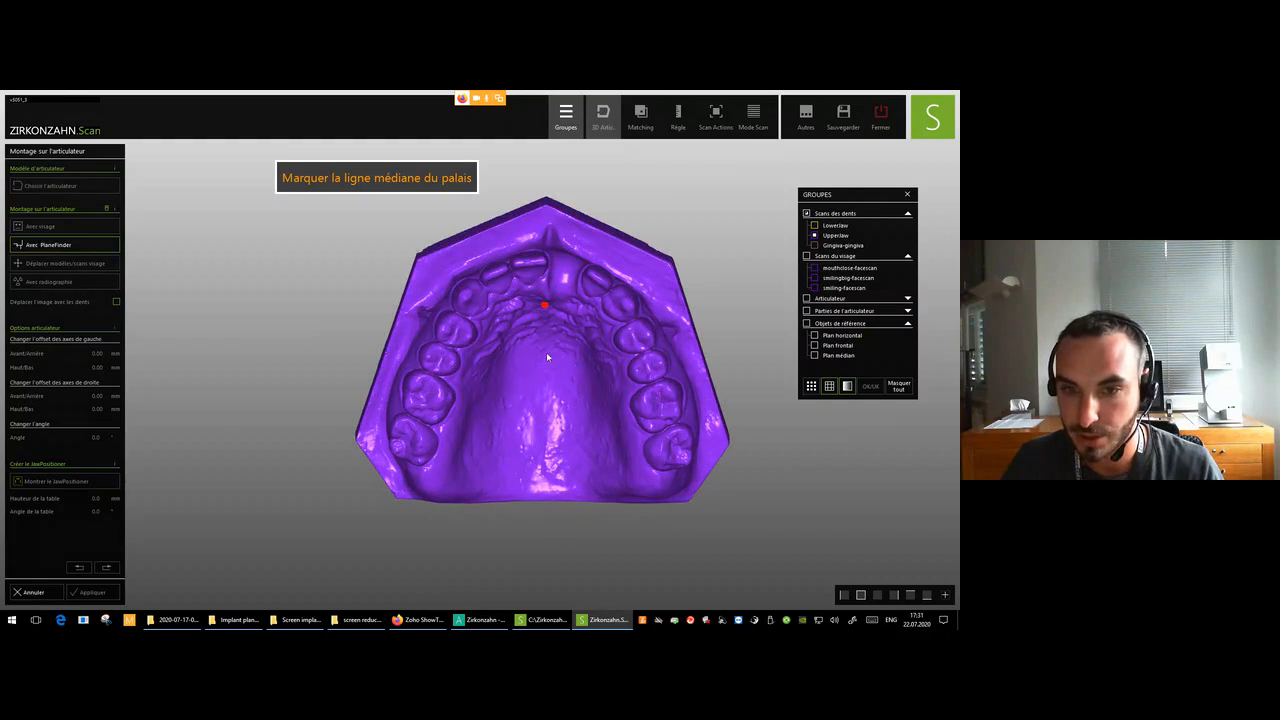
pyautogui.click(546, 402)
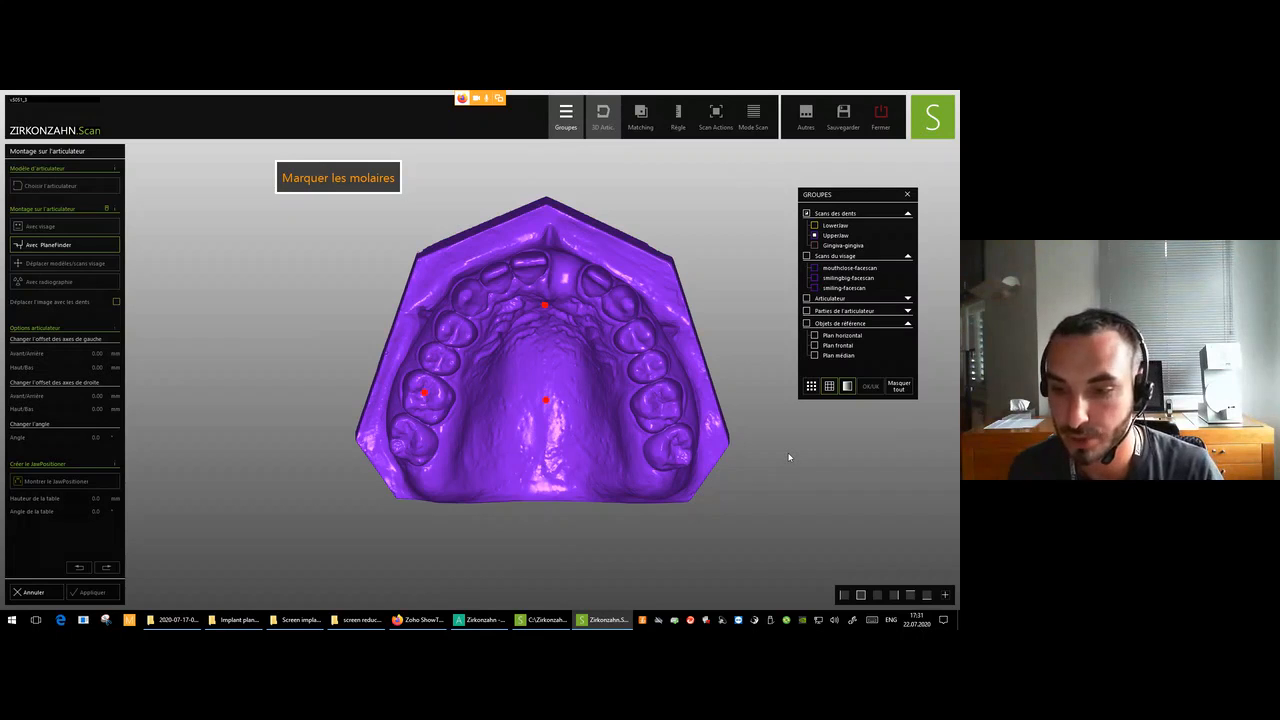
pyautogui.moveTo(789, 457); pyautogui.dragTo(783, 429, button='right')
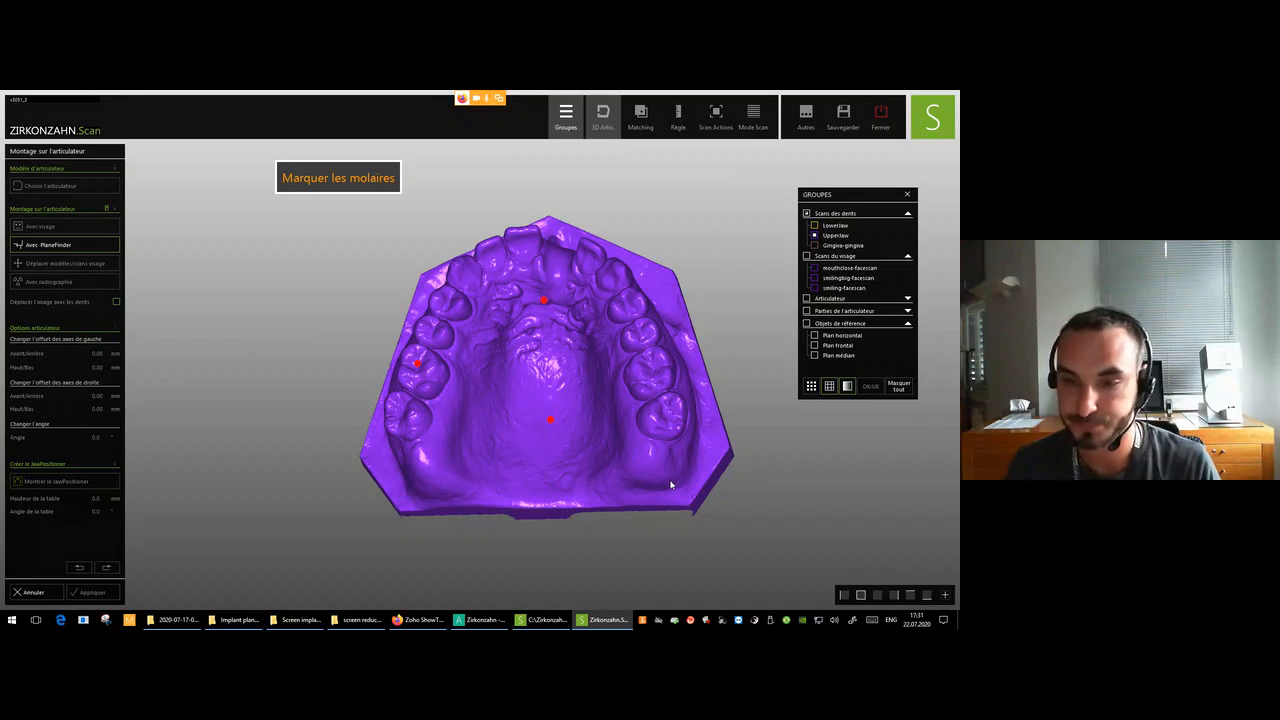
pyautogui.click(657, 394)
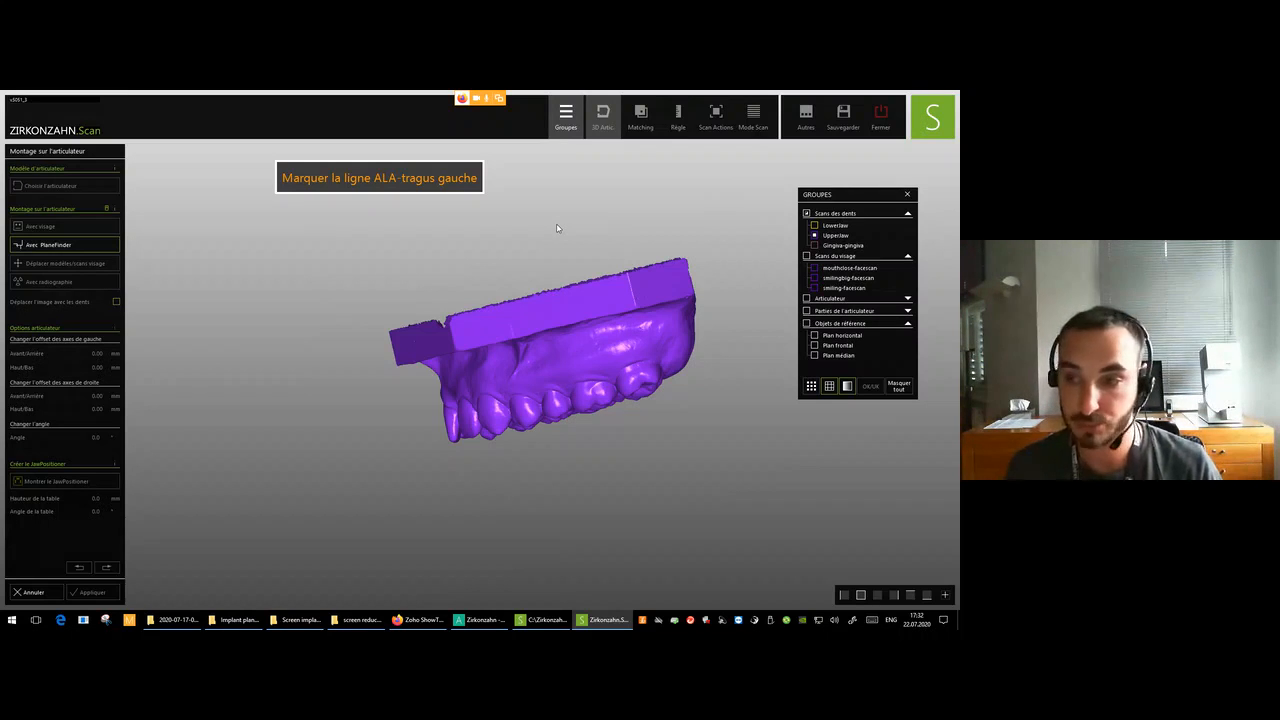
# Show the mouthclose face scan and mark the left ALA-tragus line from the nose wing to the ear.
pyautogui.click(814, 268)
pyautogui.moveTo(647, 337)
pyautogui.mouseDown(button='middle')
pyautogui.moveTo(736, 336)
pyautogui.moveTo(694, 349)
pyautogui.moveTo(660, 334)
pyautogui.mouseUp(button='middle')
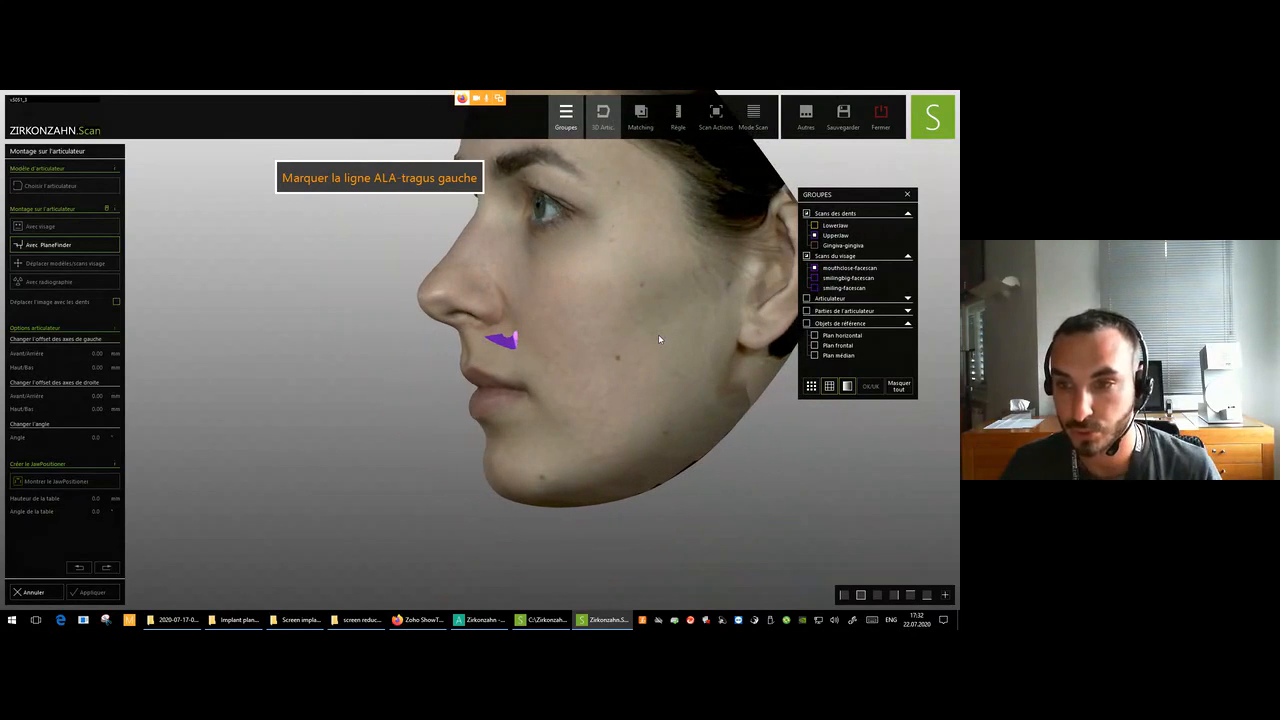
pyautogui.moveTo(356, 356); pyautogui.dragTo(322, 377, button='middle')
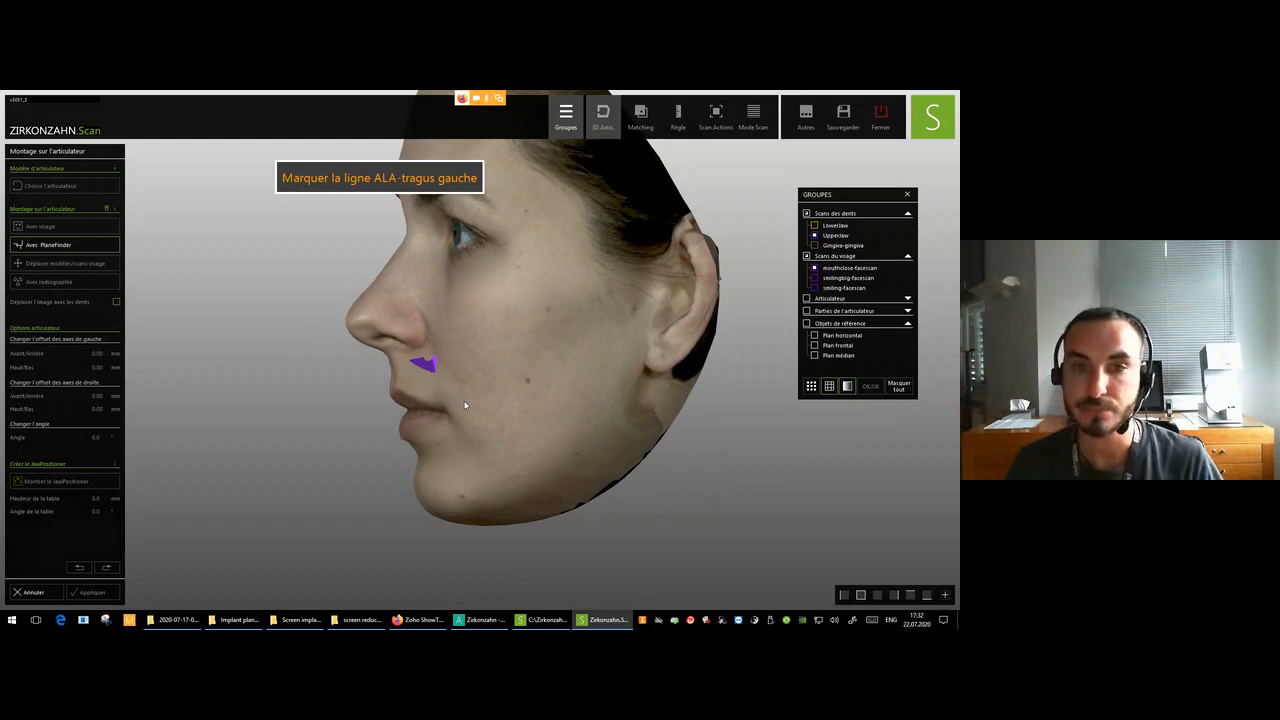
pyautogui.moveTo(354, 405); pyautogui.dragTo(333, 411, button='right')
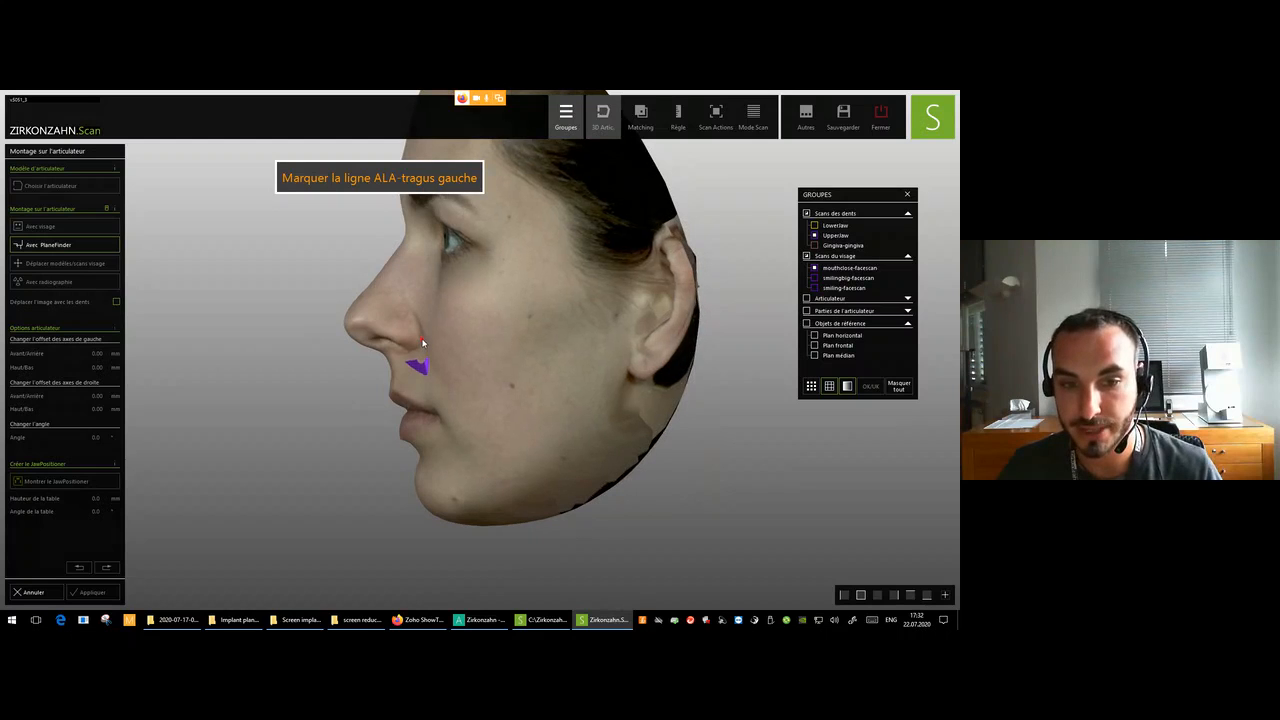
pyautogui.moveTo(423, 343); pyautogui.dragTo(476, 413, button='right')
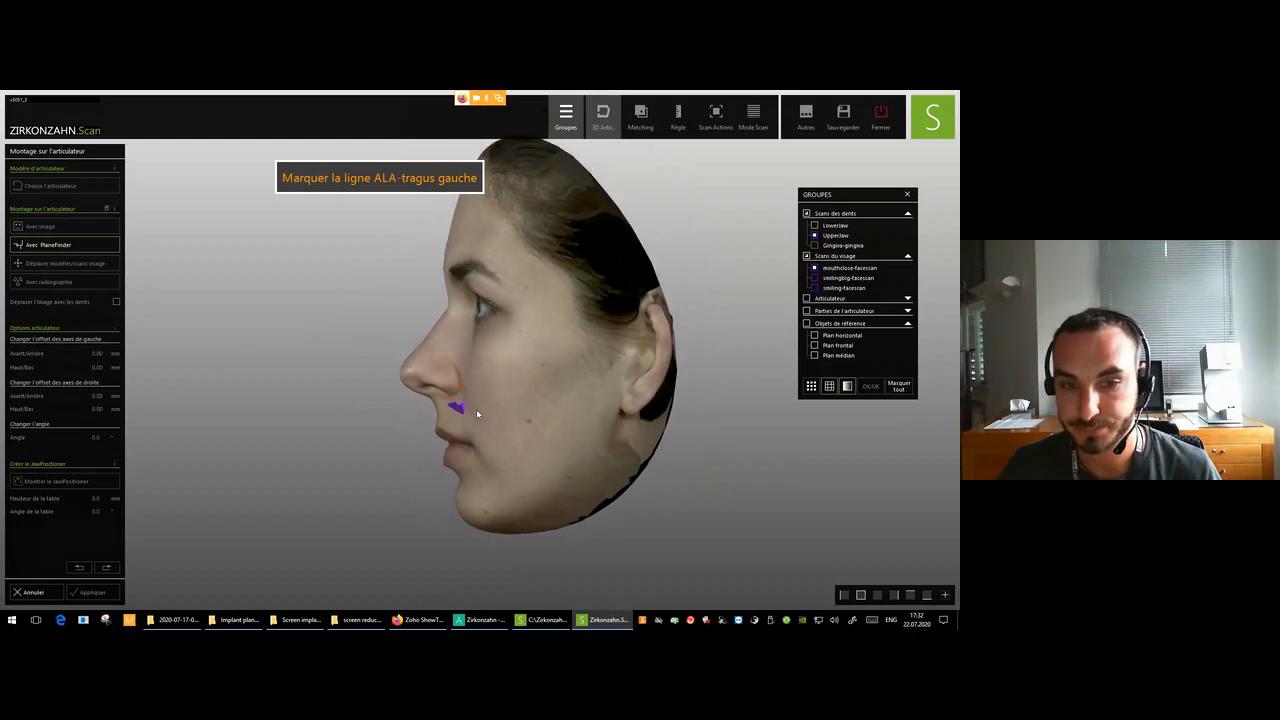
pyautogui.click(617, 374)
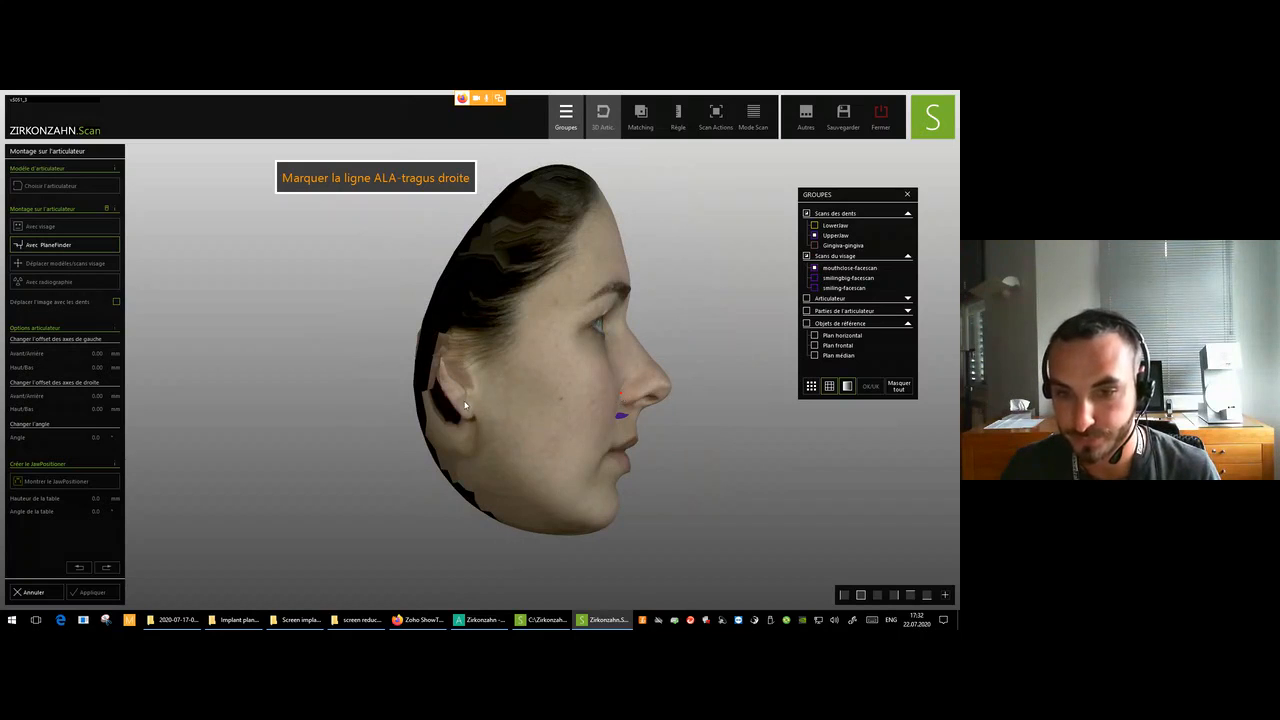
# Mark the right ALA-tragus line on the mouthclose face scan and examine the mounted jaws and face in the articulator.
pyautogui.click(487, 374)
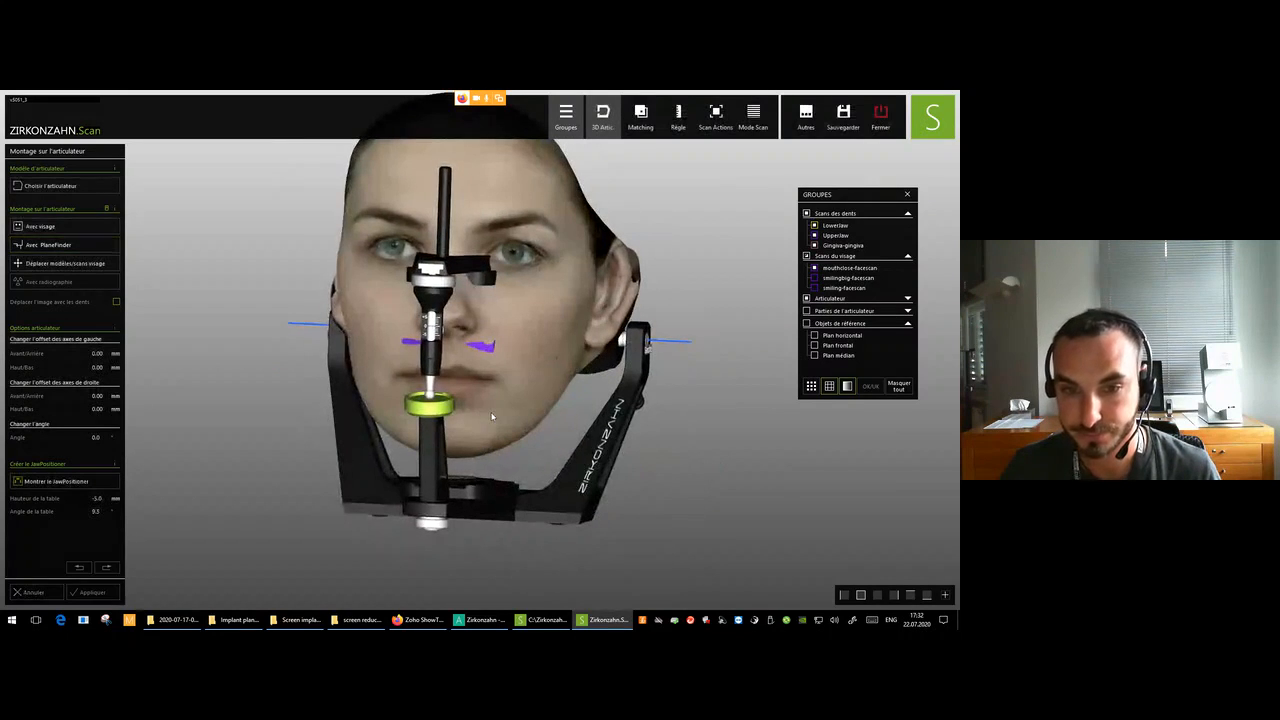
pyautogui.middleClick(574, 262)
pyautogui.moveTo(574, 262); pyautogui.dragTo(508, 281, button='right')
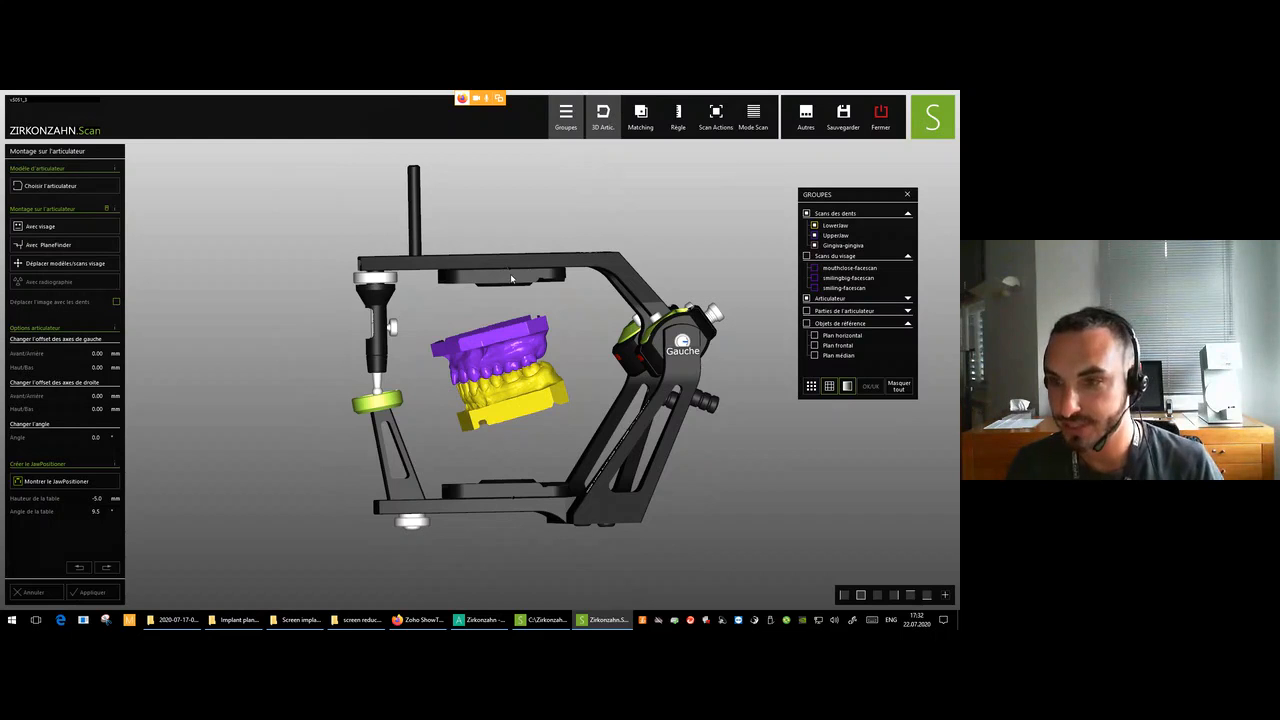
pyautogui.click(815, 268)
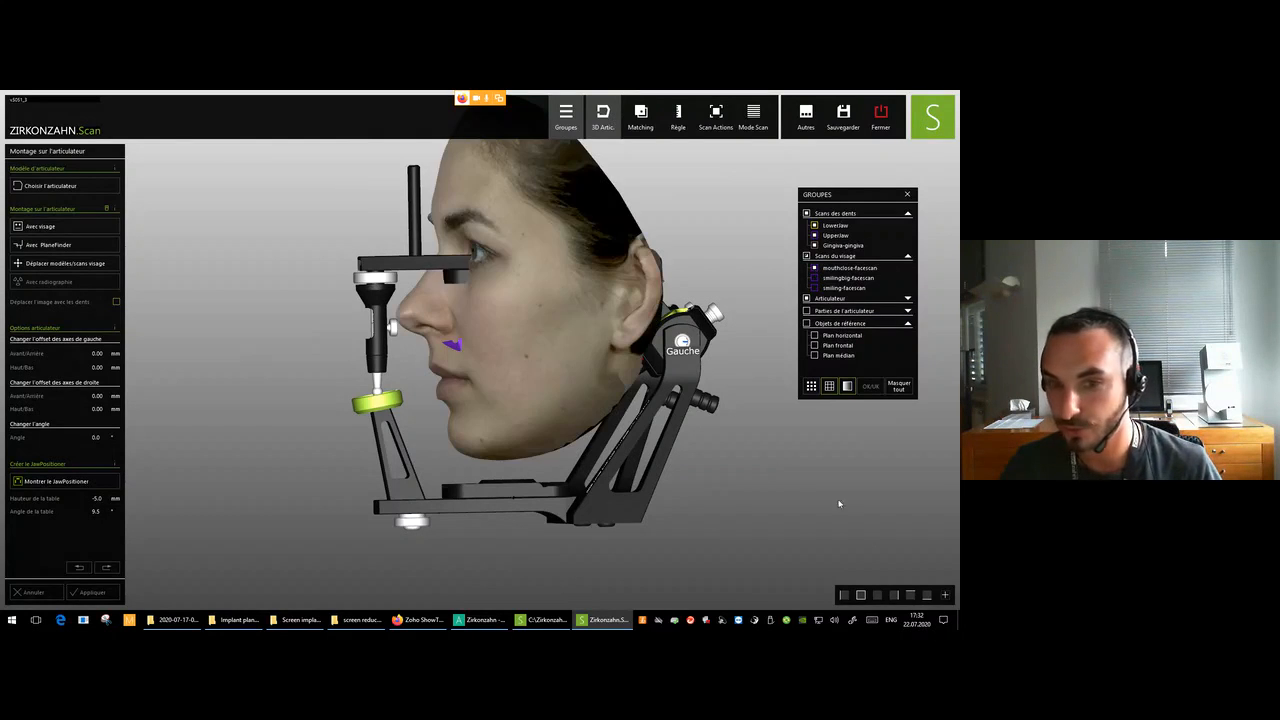
pyautogui.click(862, 597)
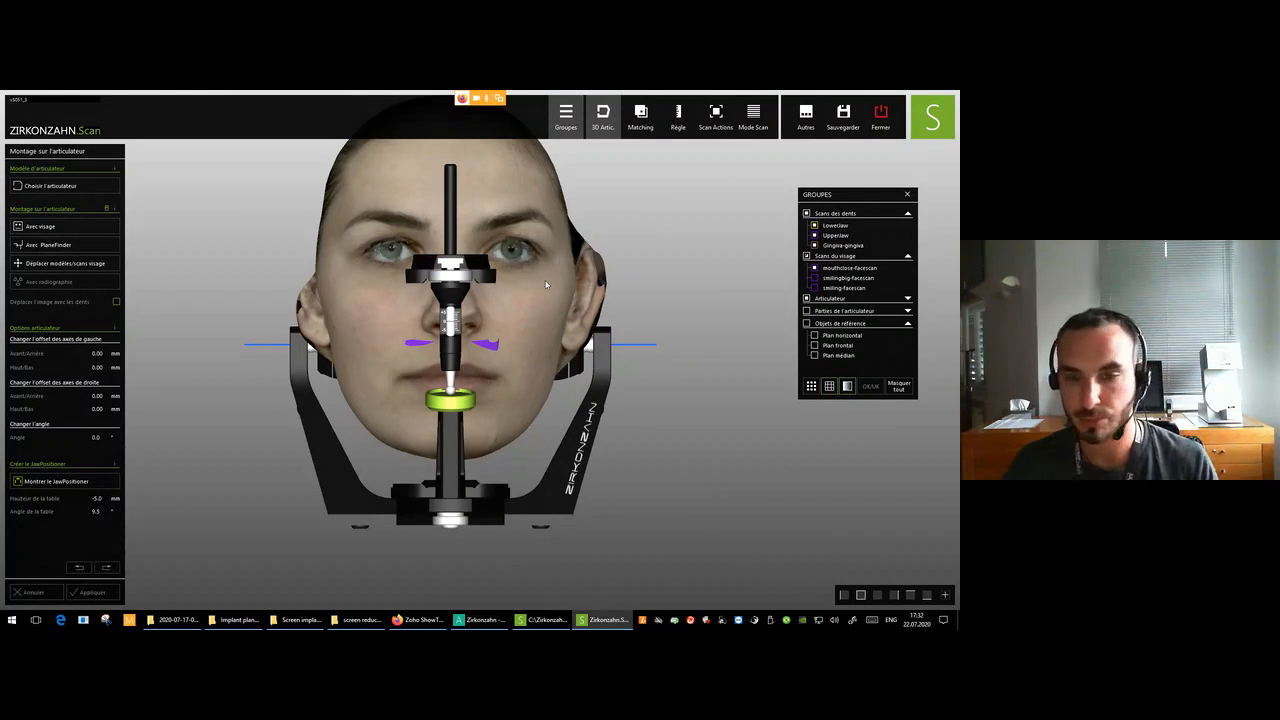
pyautogui.moveTo(652, 346); pyautogui.dragTo(548, 366, button='right')
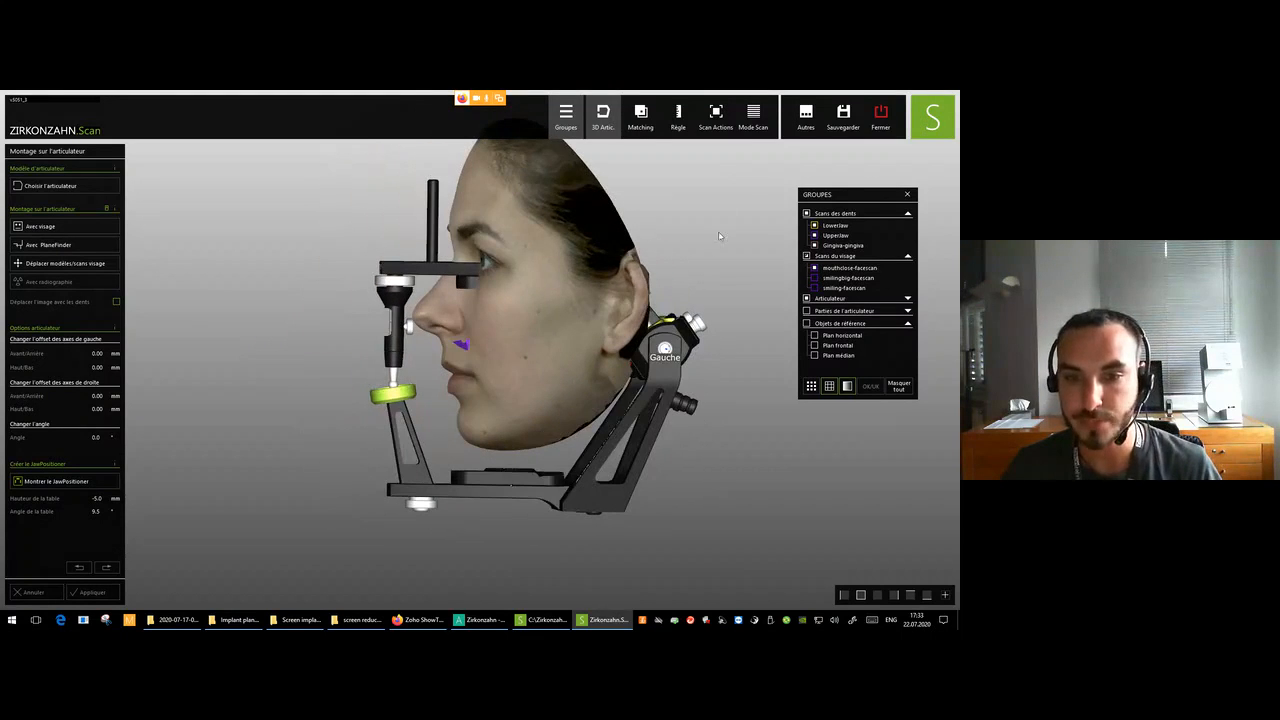
# Return to scan mode and save the project with the articulator mounting.
pyautogui.click(754, 125)
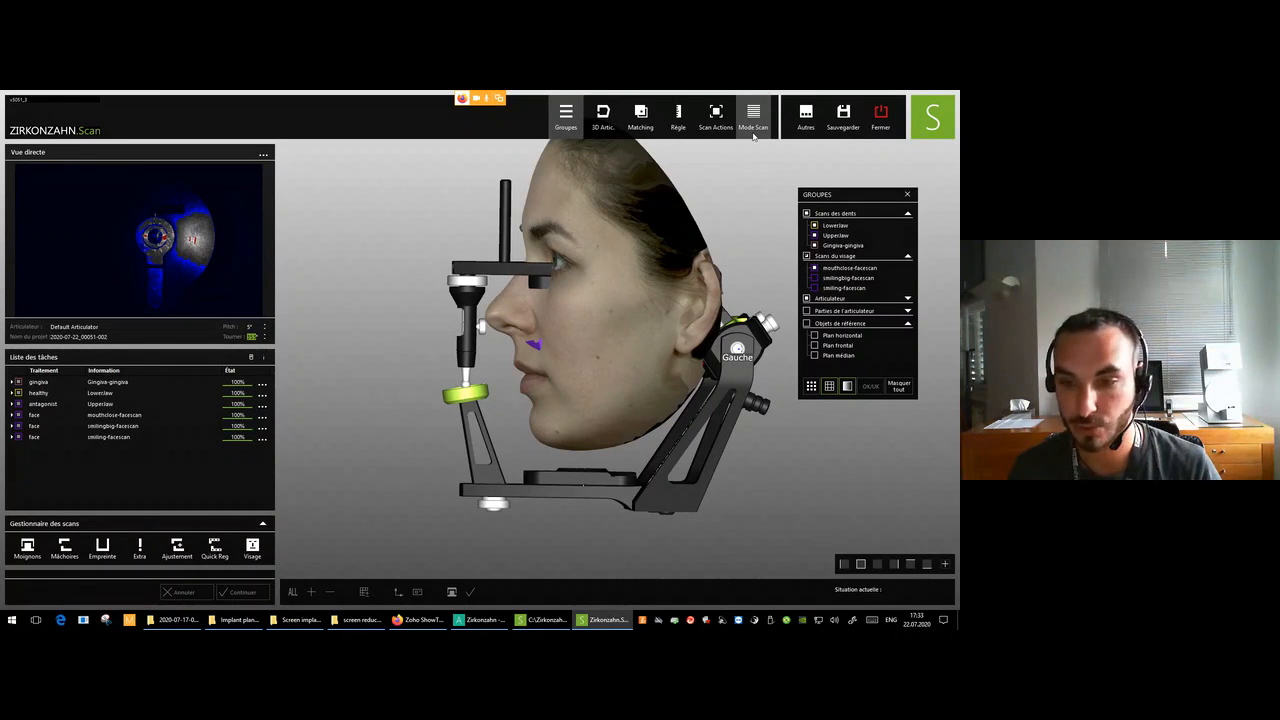
pyautogui.click(843, 118)
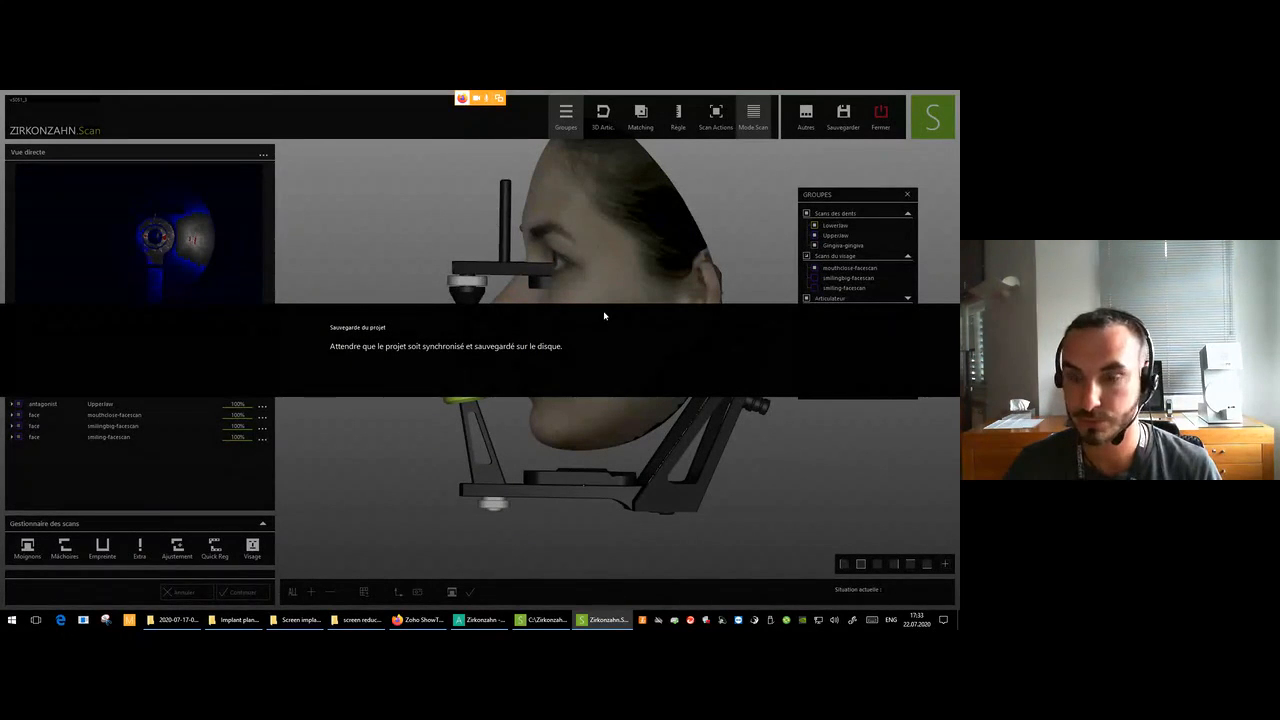
# In Zirkonzahn.Archiv, turn the Lowerjaw scan to show its chewing surfaces and capture that view as its preview picture.
pyautogui.click(480, 622)
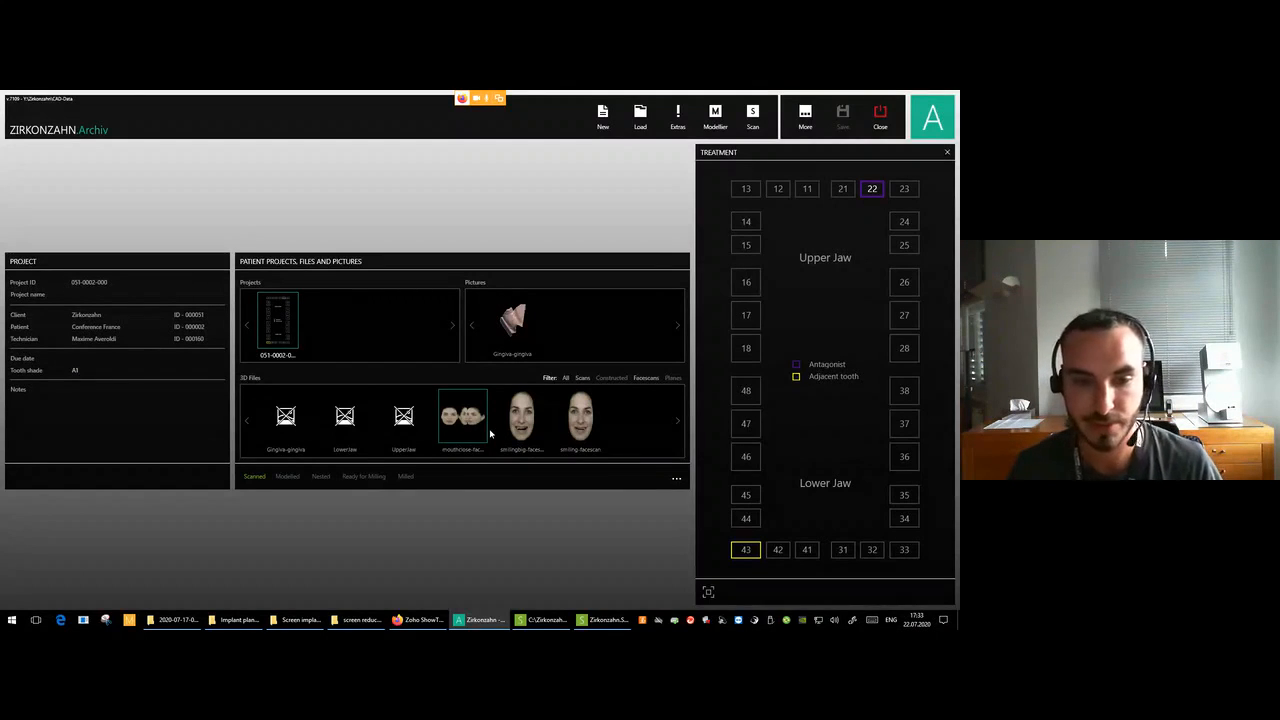
pyautogui.click(350, 424)
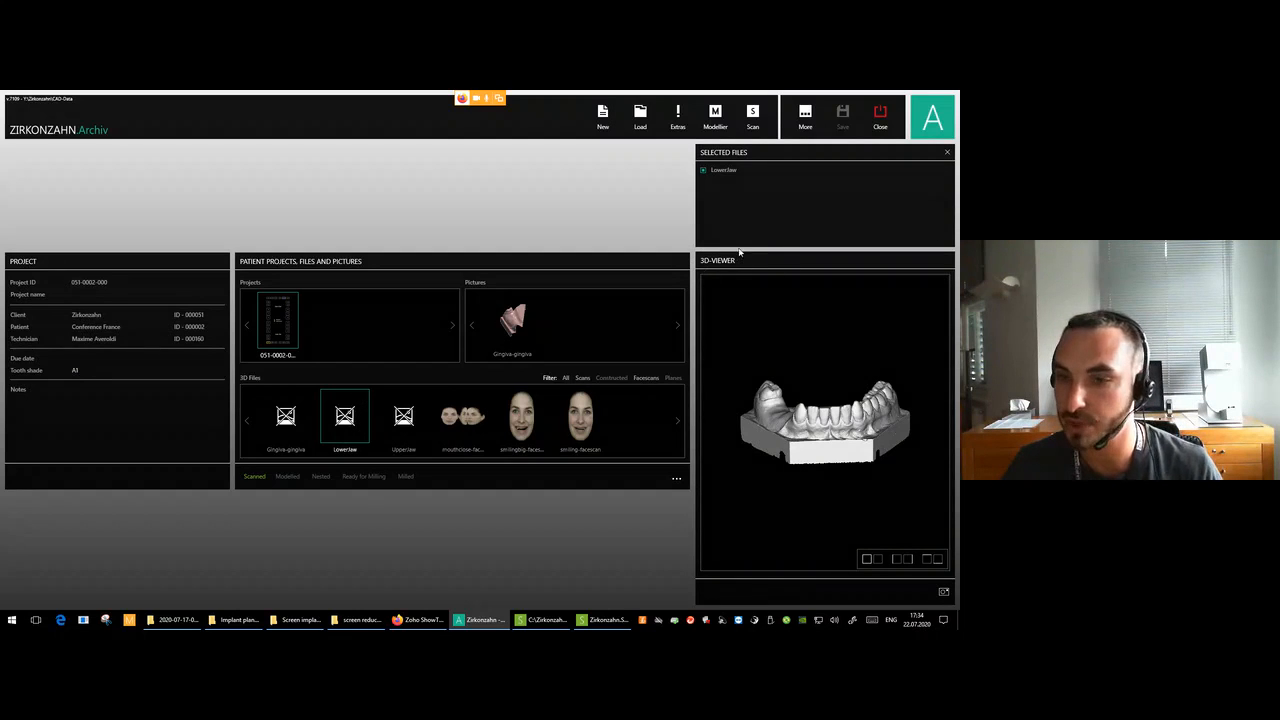
pyautogui.moveTo(837, 370); pyautogui.dragTo(845, 440)
pyautogui.moveTo(772, 411)
pyautogui.mouseDown()
pyautogui.moveTo(780, 435)
pyautogui.moveTo(783, 423)
pyautogui.mouseUp()
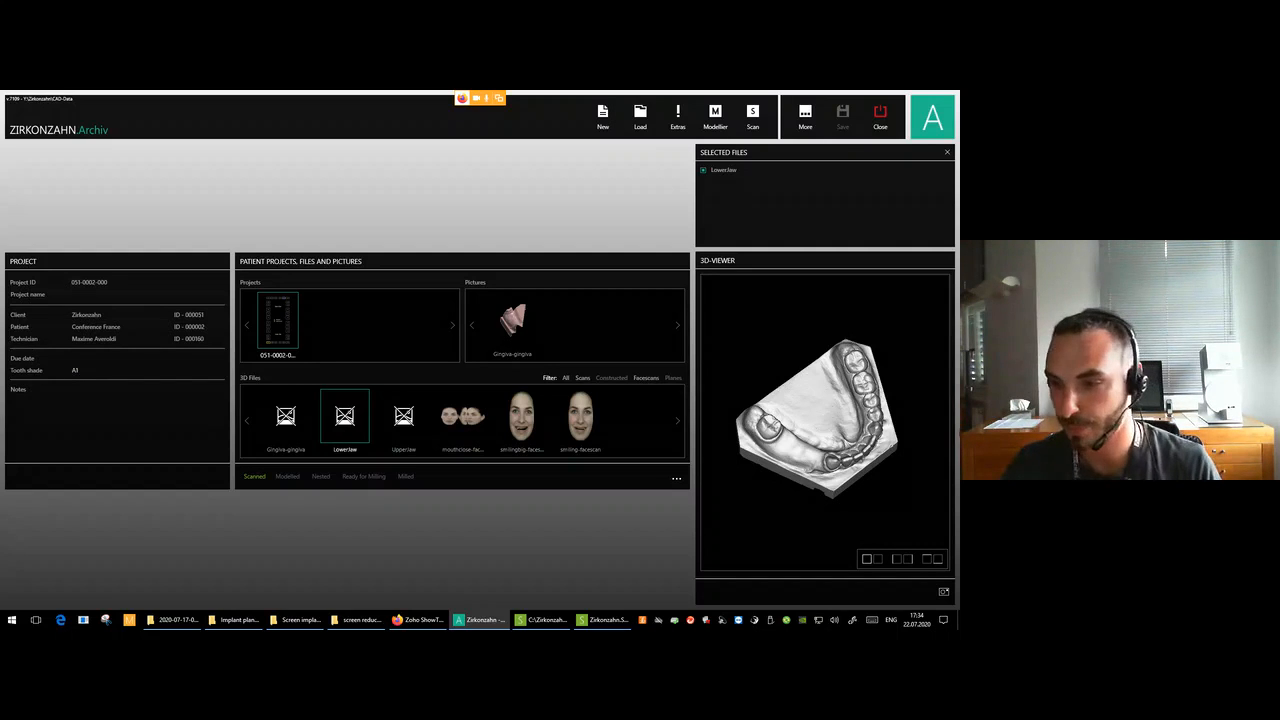
pyautogui.moveTo(835, 431); pyautogui.dragTo(822, 458, button='right')
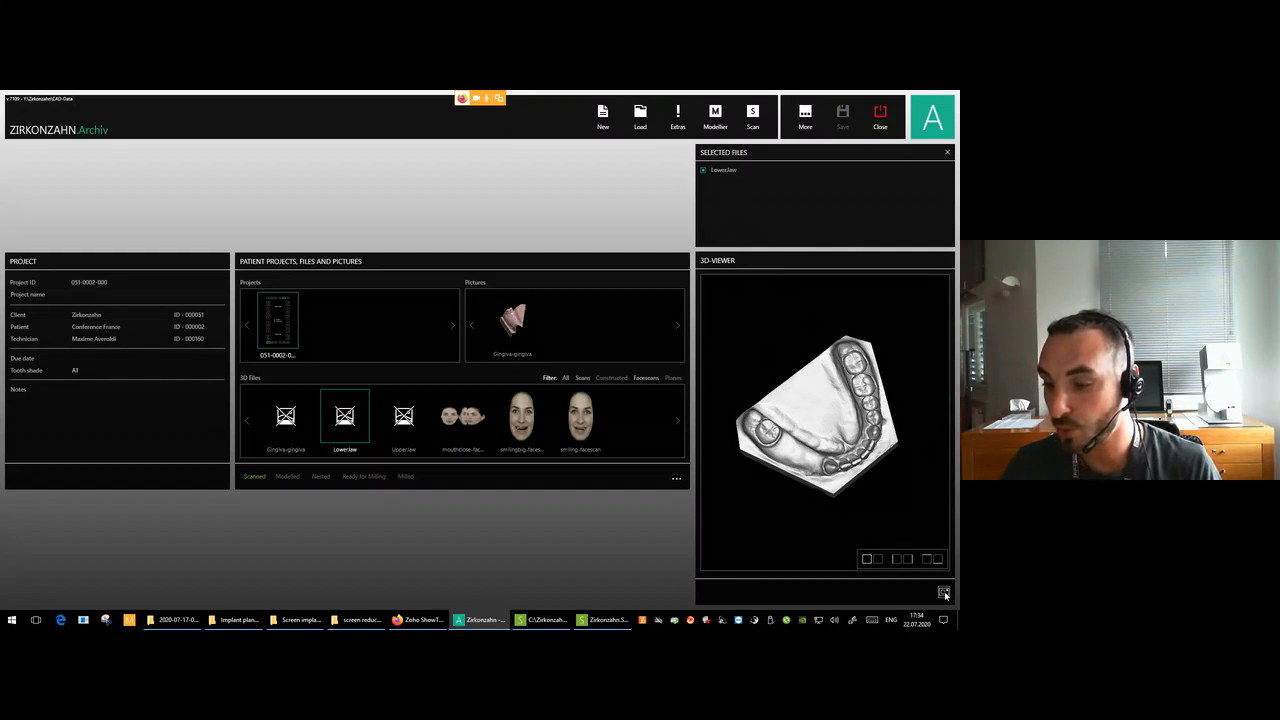
pyautogui.moveTo(822, 430)
pyautogui.mouseDown(button='right')
pyautogui.moveTo(822, 396)
pyautogui.moveTo(816, 430)
pyautogui.moveTo(838, 418)
pyautogui.mouseUp(button='right')
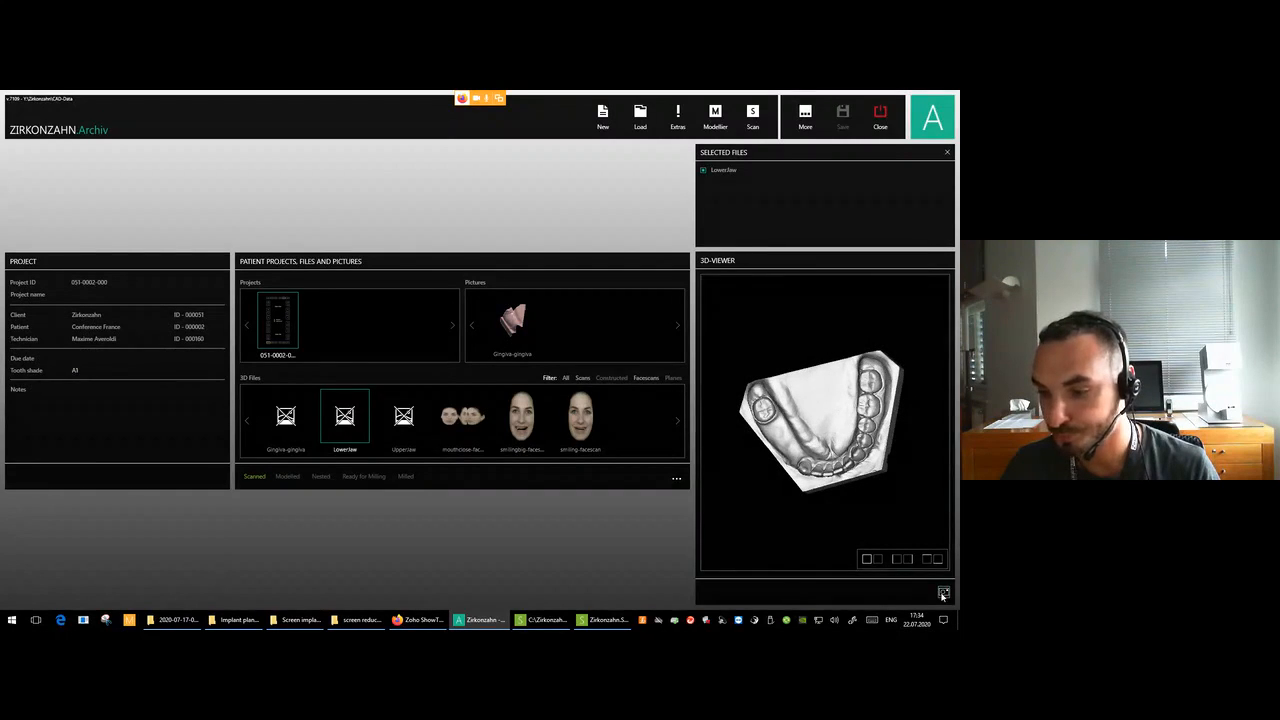
pyautogui.click(943, 592)
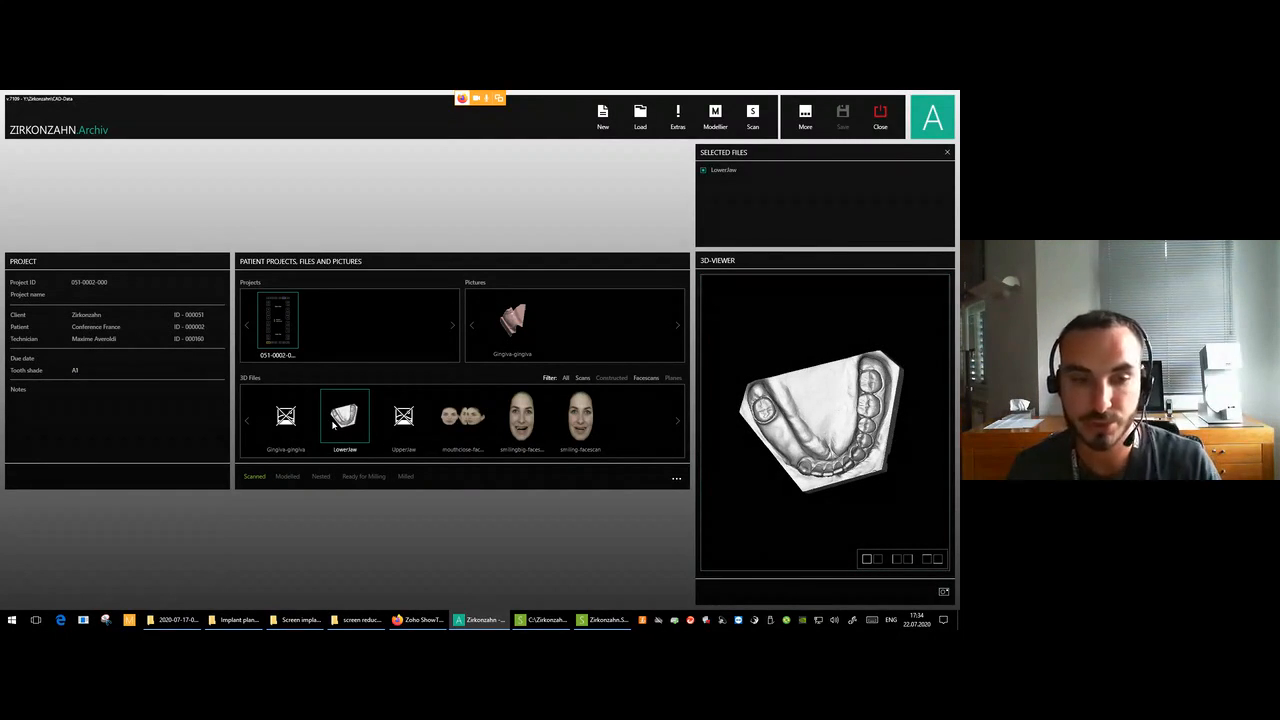
pyautogui.click(947, 153)
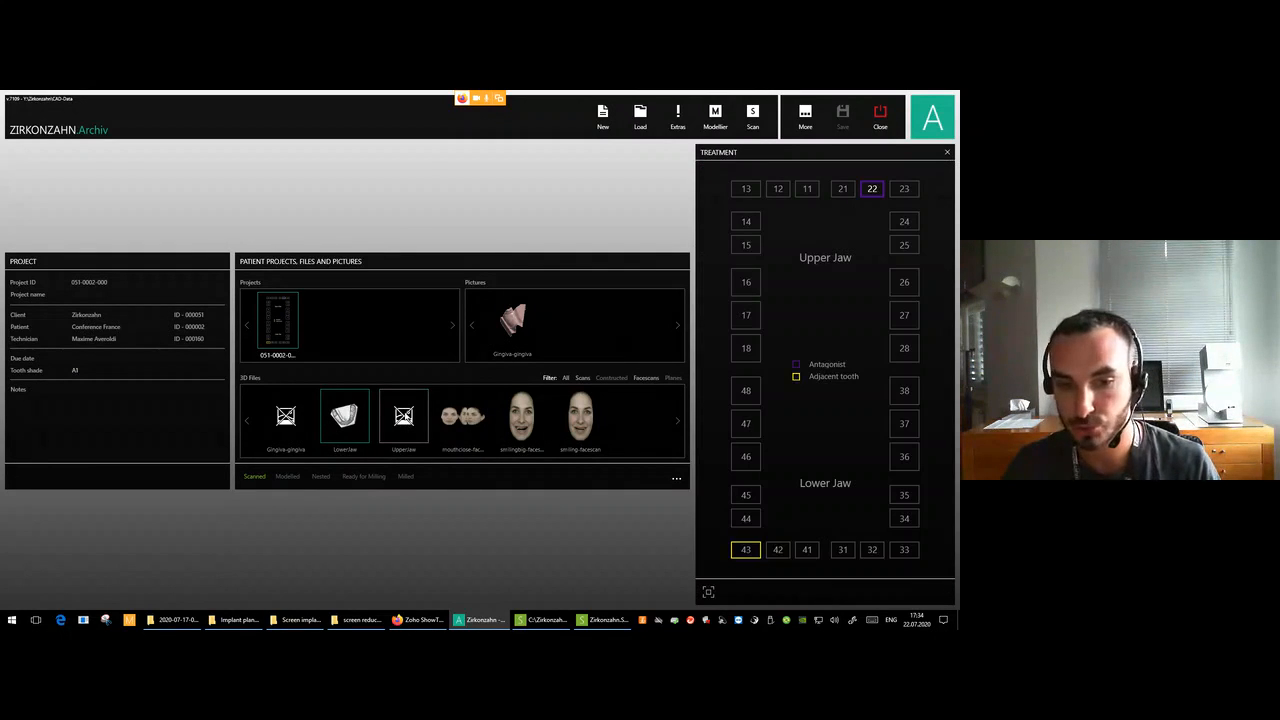
# Turn the Upperjaw scan to show its teeth and palate and capture that view as its preview picture.
pyautogui.click(423, 432)
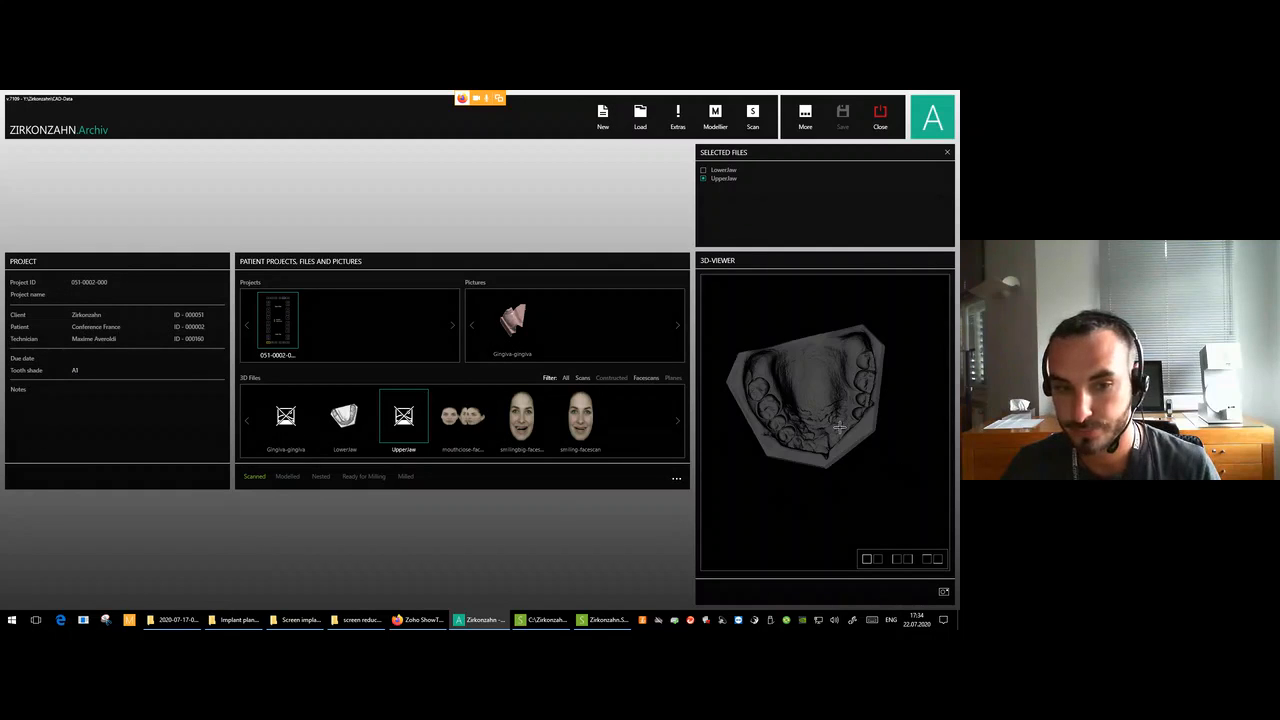
pyautogui.moveTo(839, 417); pyautogui.dragTo(844, 372, button='right')
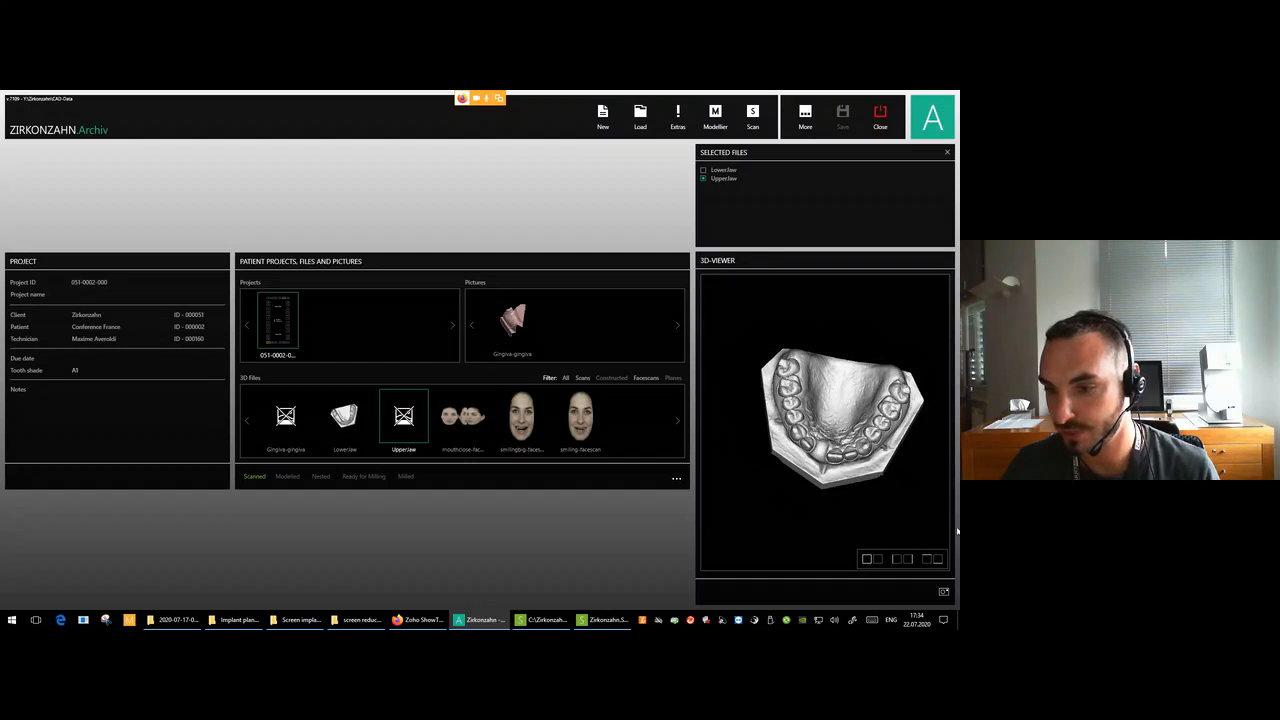
pyautogui.click(943, 592)
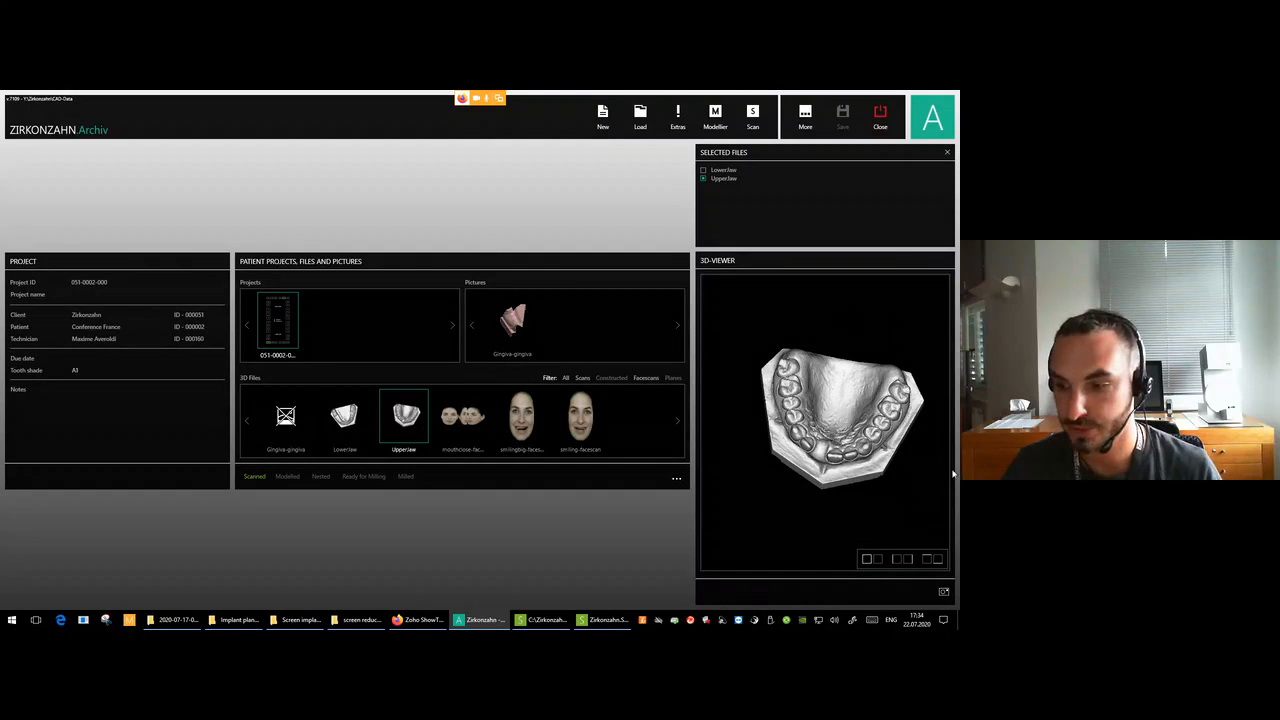
pyautogui.click(946, 155)
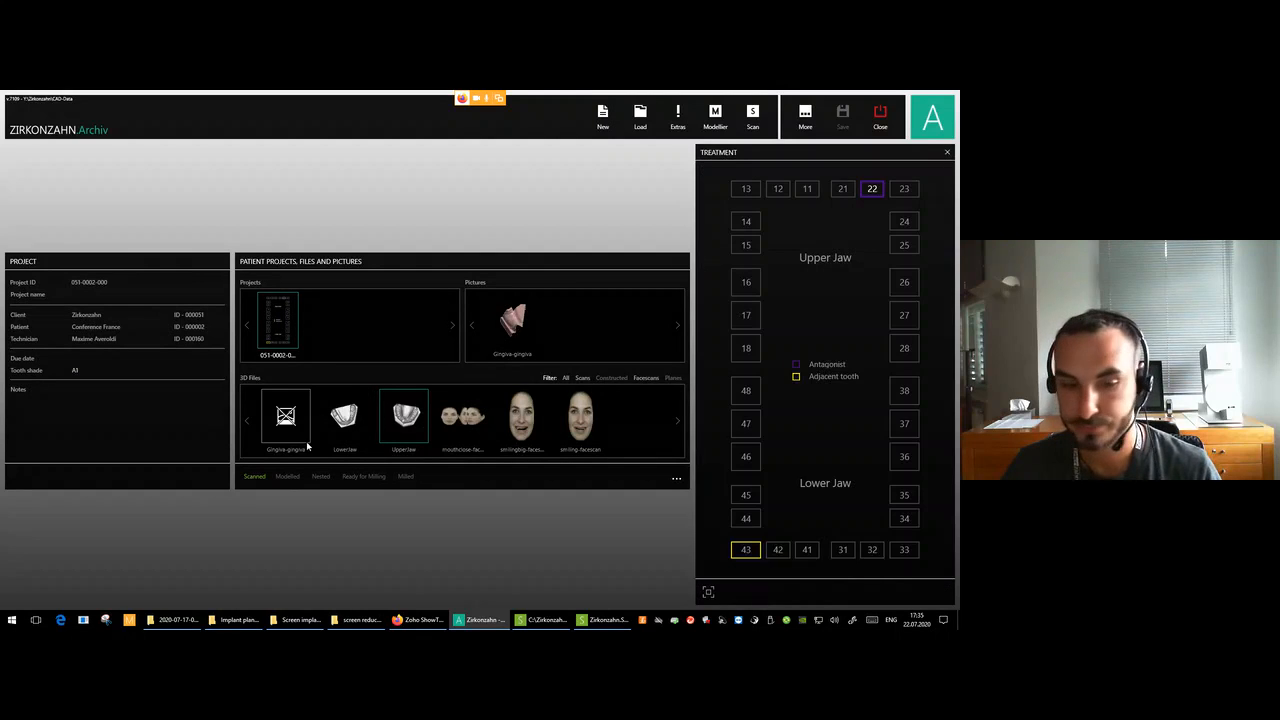
# Show the Gingiva-gingiva scan in the 3D viewer and capture its preview picture.
pyautogui.click(286, 415)
pyautogui.moveTo(850, 393); pyautogui.dragTo(870, 418, button='right')
pyautogui.click(943, 591)
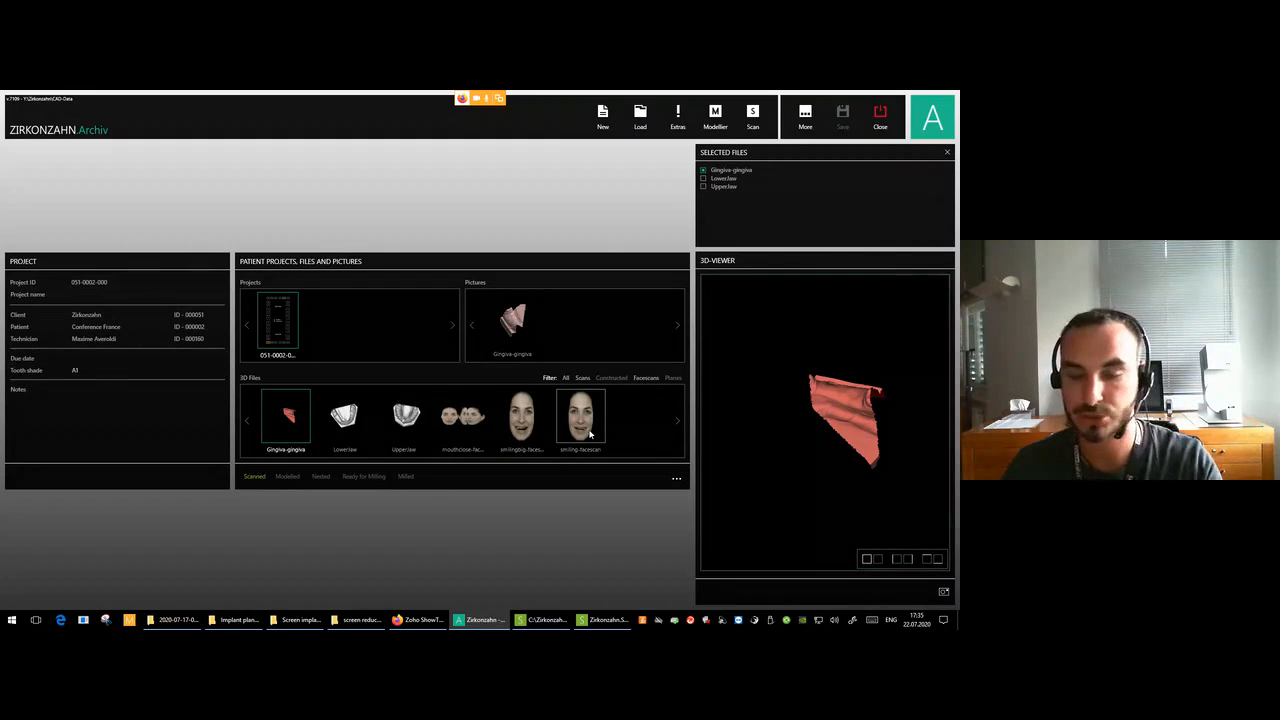
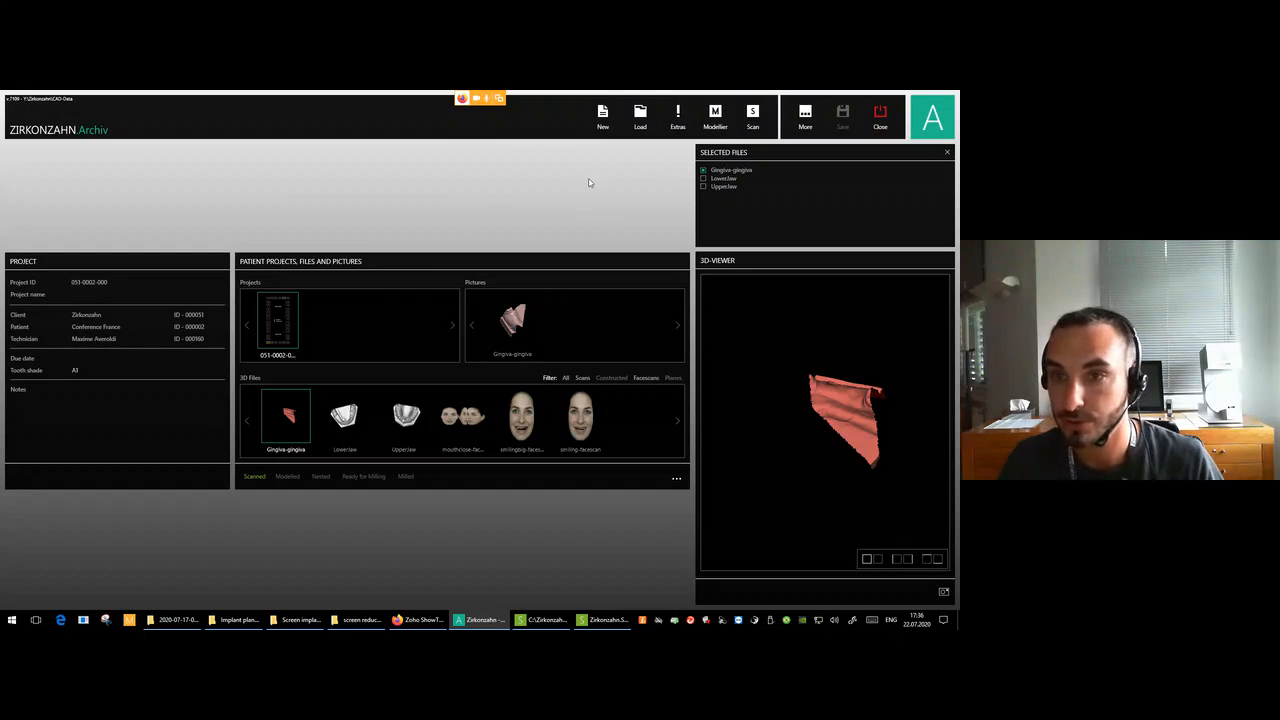
# Open the archived project in Zirkonzahn.Modifier.
pyautogui.moveTo(288, 324)
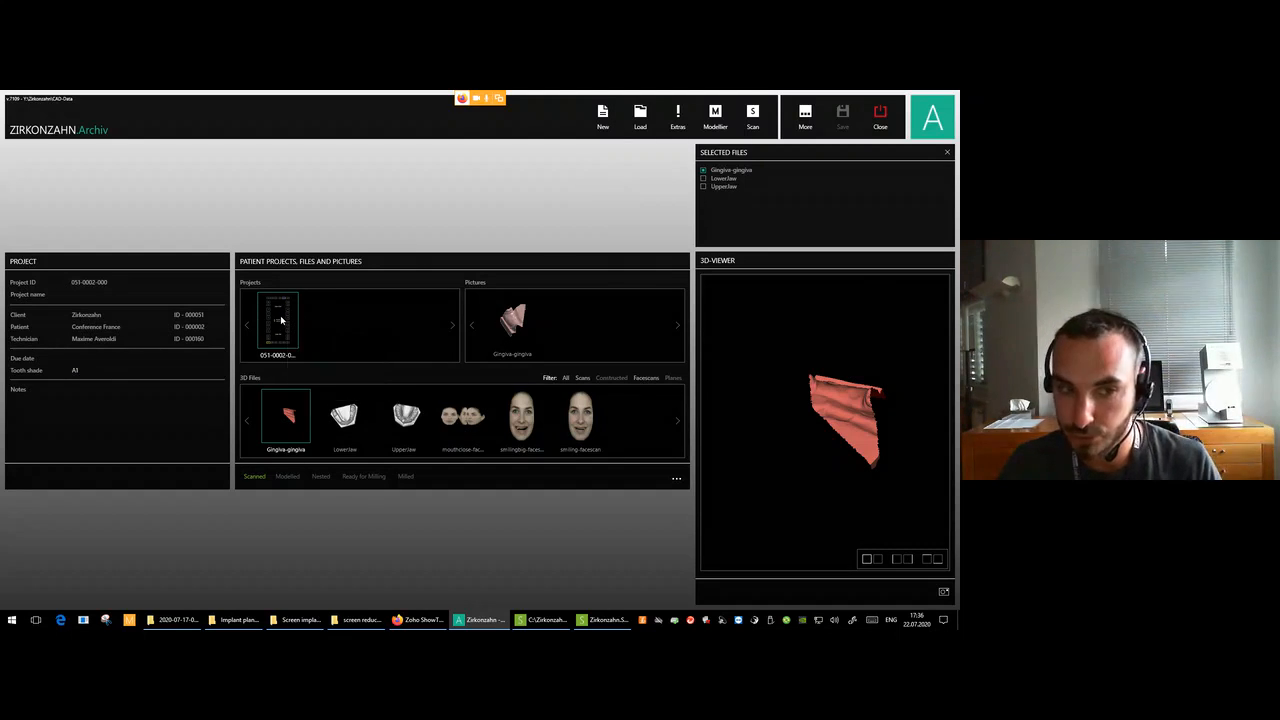
pyautogui.doubleClick(281, 320)
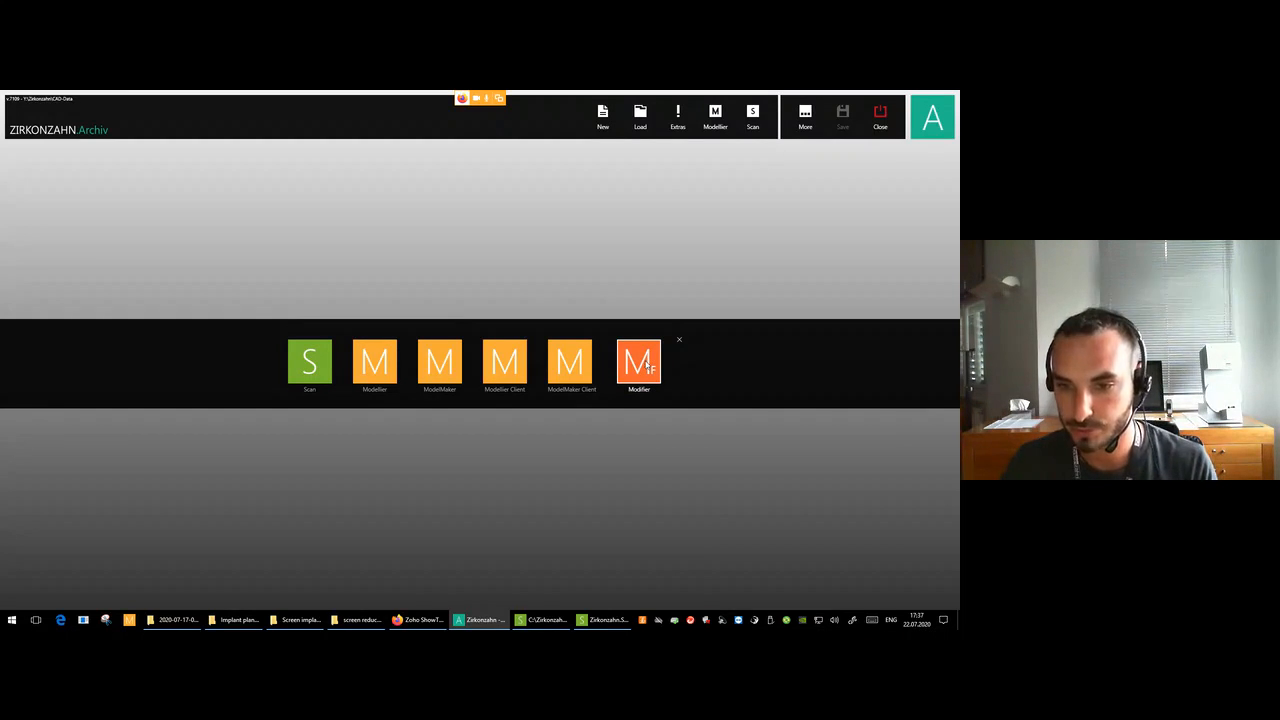
pyautogui.click(648, 366)
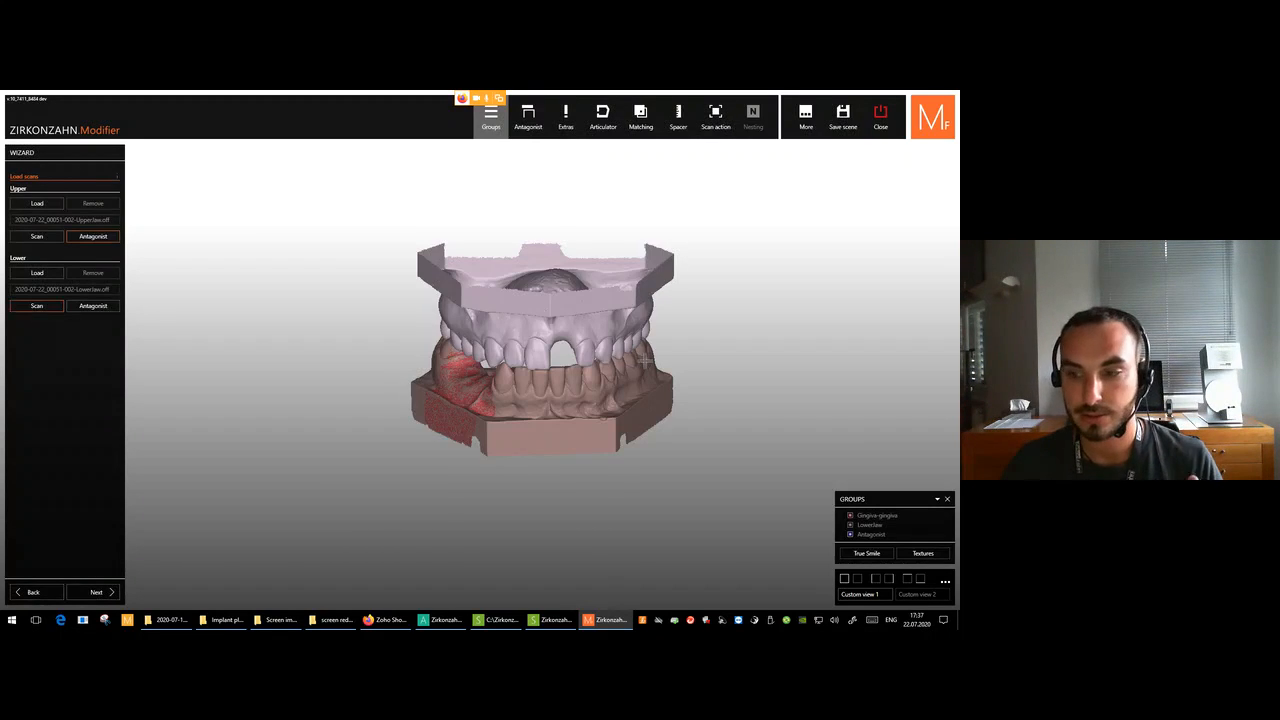
# Place the groups list beside the jaw models and toggle the Gingiva-gingiva scan off and on.
pyautogui.click(491, 128)
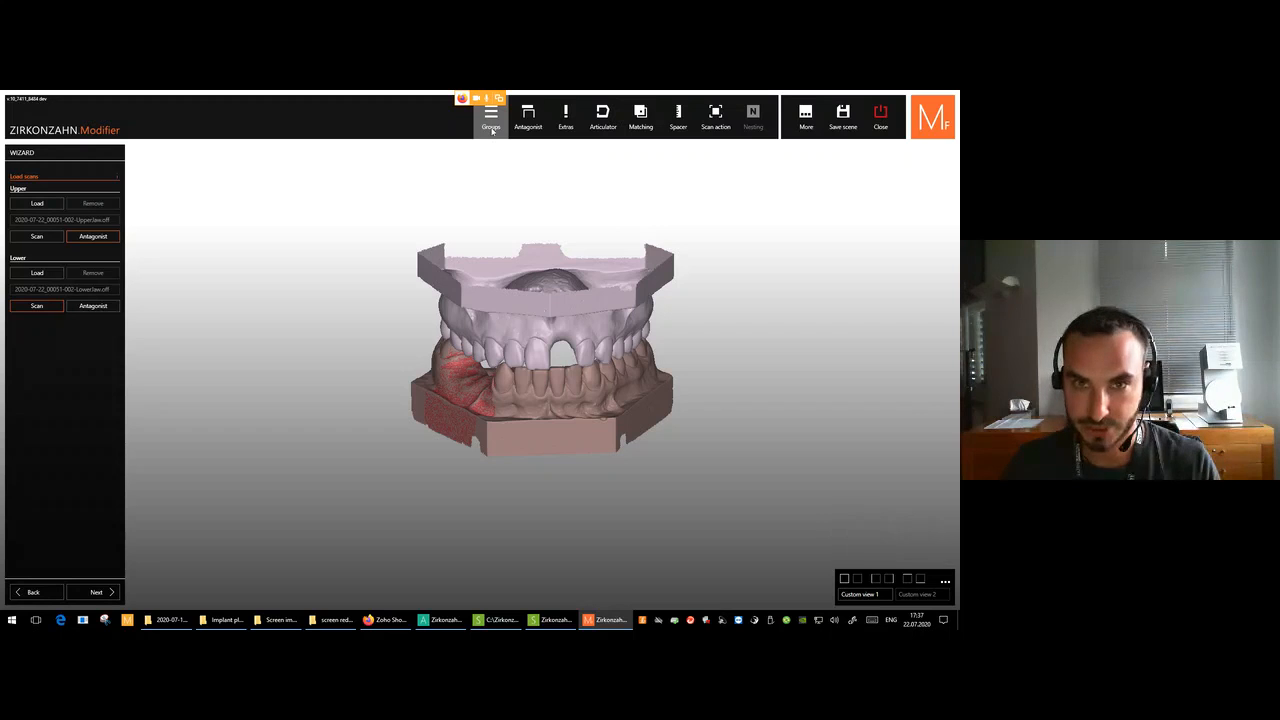
pyautogui.click(491, 128)
pyautogui.moveTo(924, 505); pyautogui.dragTo(840, 298)
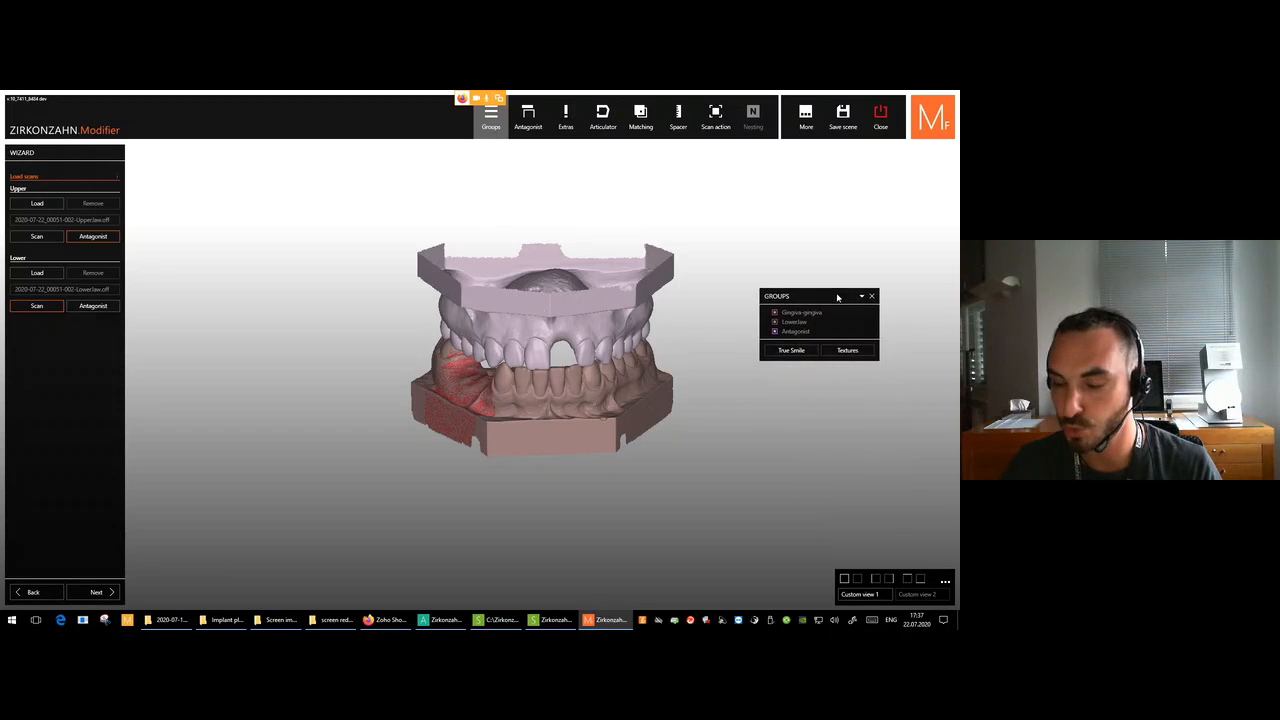
pyautogui.click(774, 313)
pyautogui.click(774, 313)
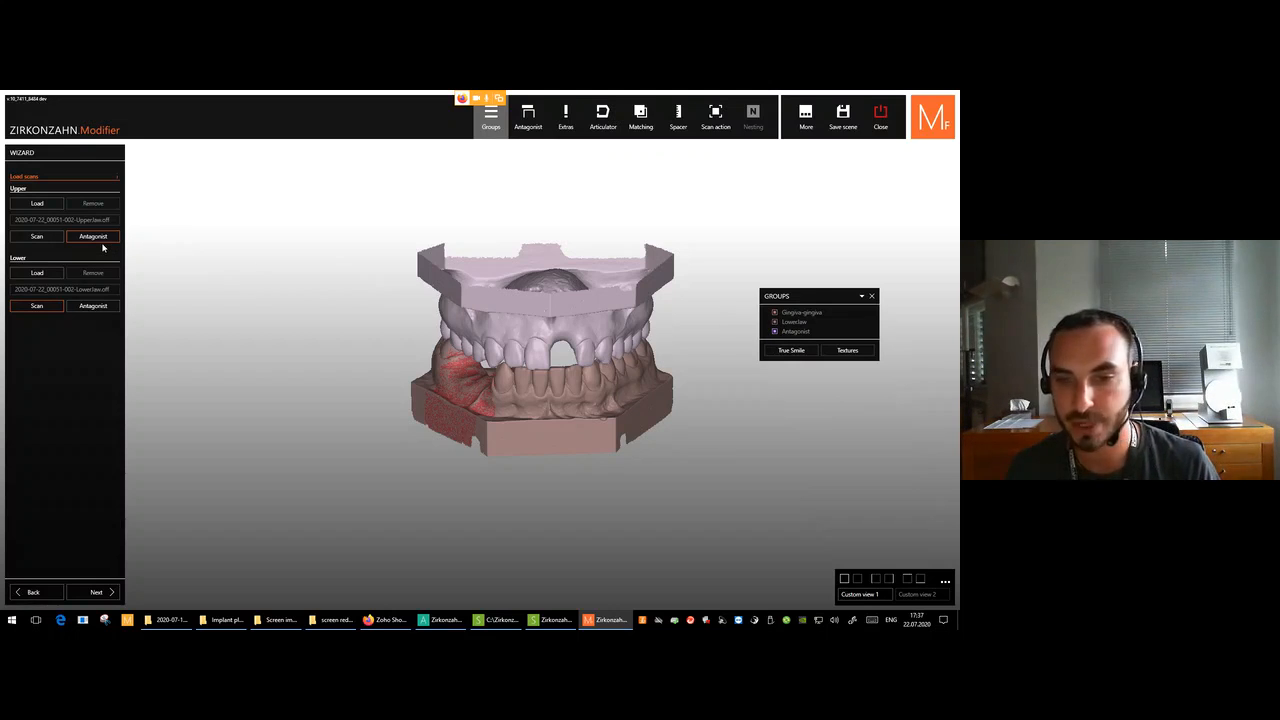
# Set the upper scan as antagonist and check the tooth treatment chart in Zirkonzahn.Archiv, returning to Zirkonzahn.Modifier.
pyautogui.click(103, 239)
pyautogui.click(442, 622)
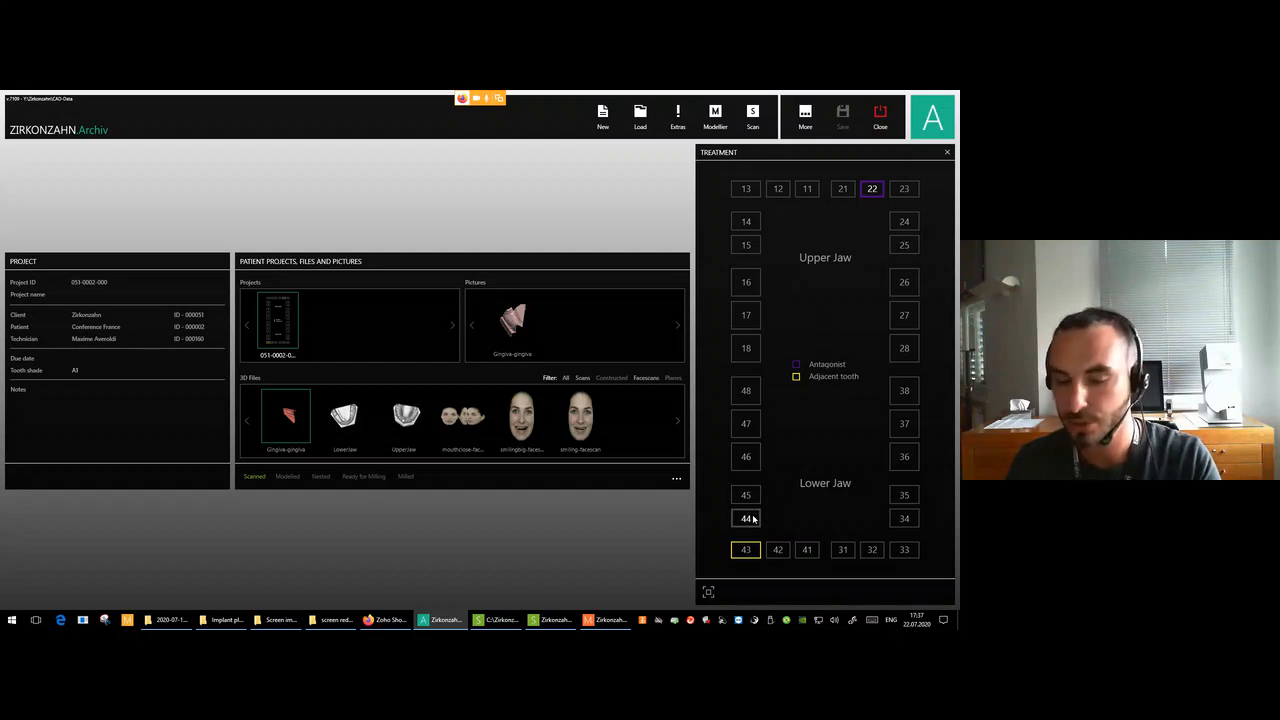
pyautogui.click(612, 620)
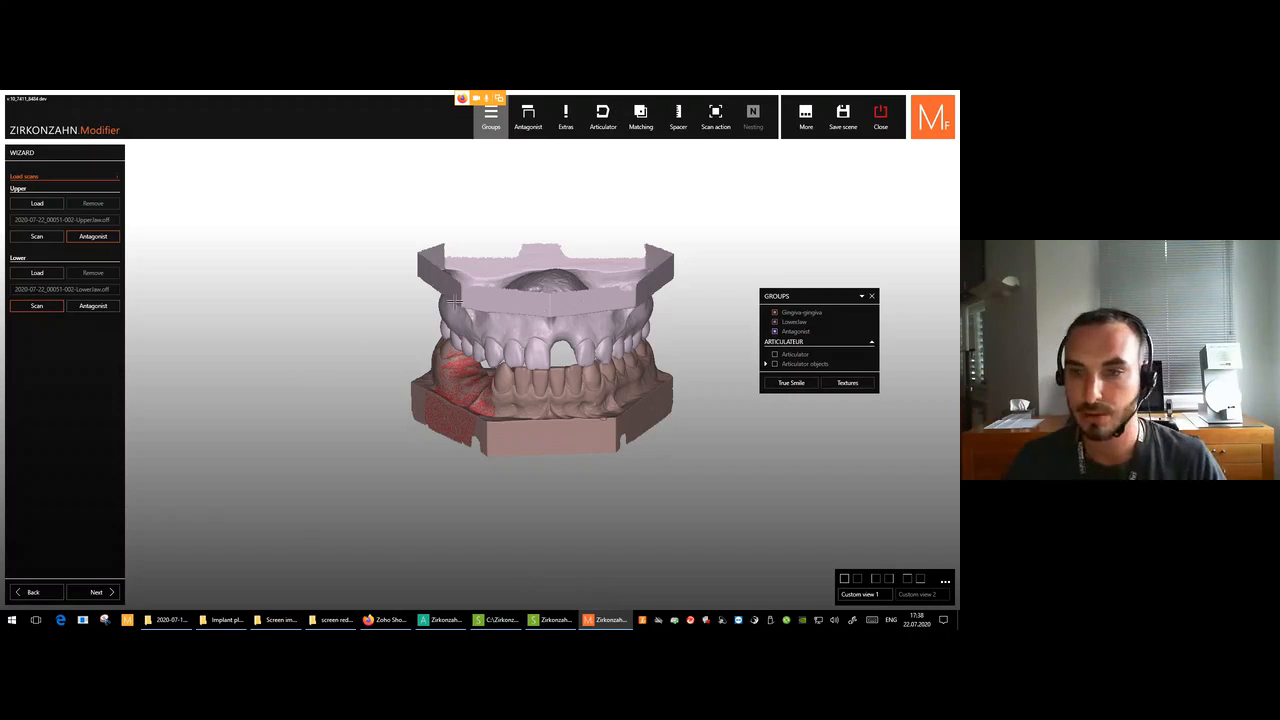
# Accept the loaded scans to continue to tooth placement and move the groups list clear of the models.
pyautogui.moveTo(571, 256); pyautogui.dragTo(571, 245, button='right')
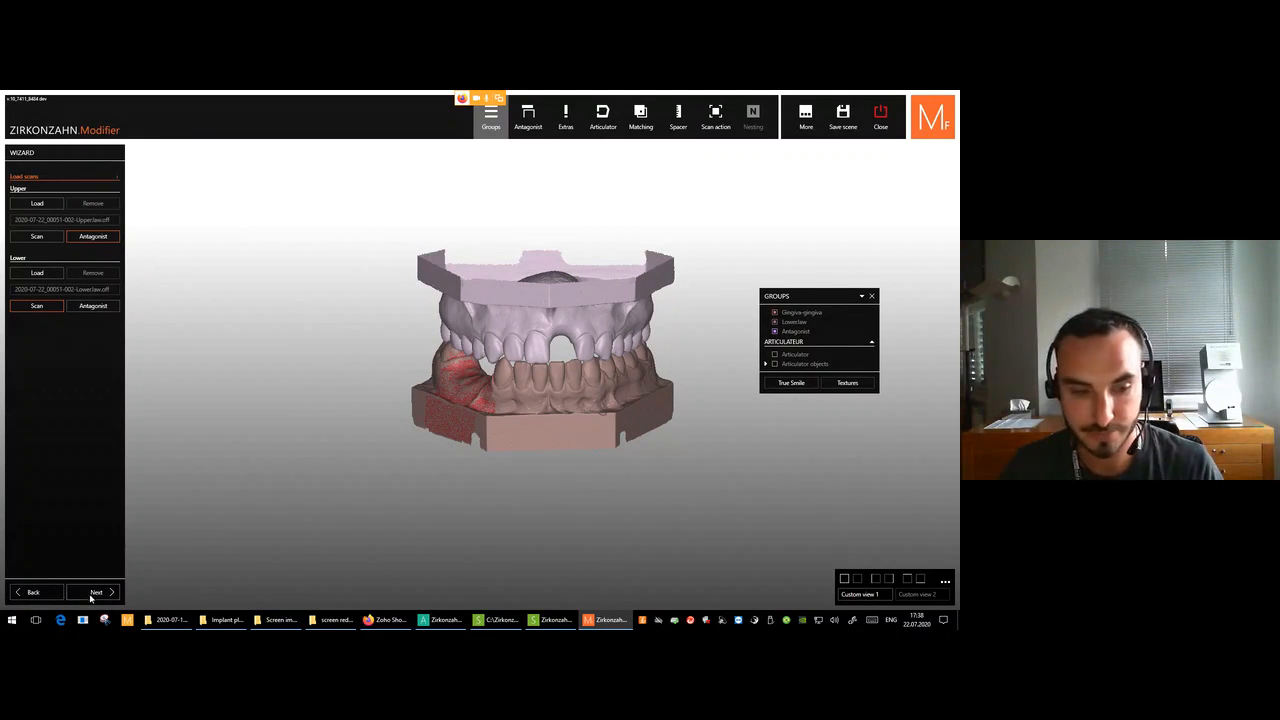
pyautogui.click(96, 593)
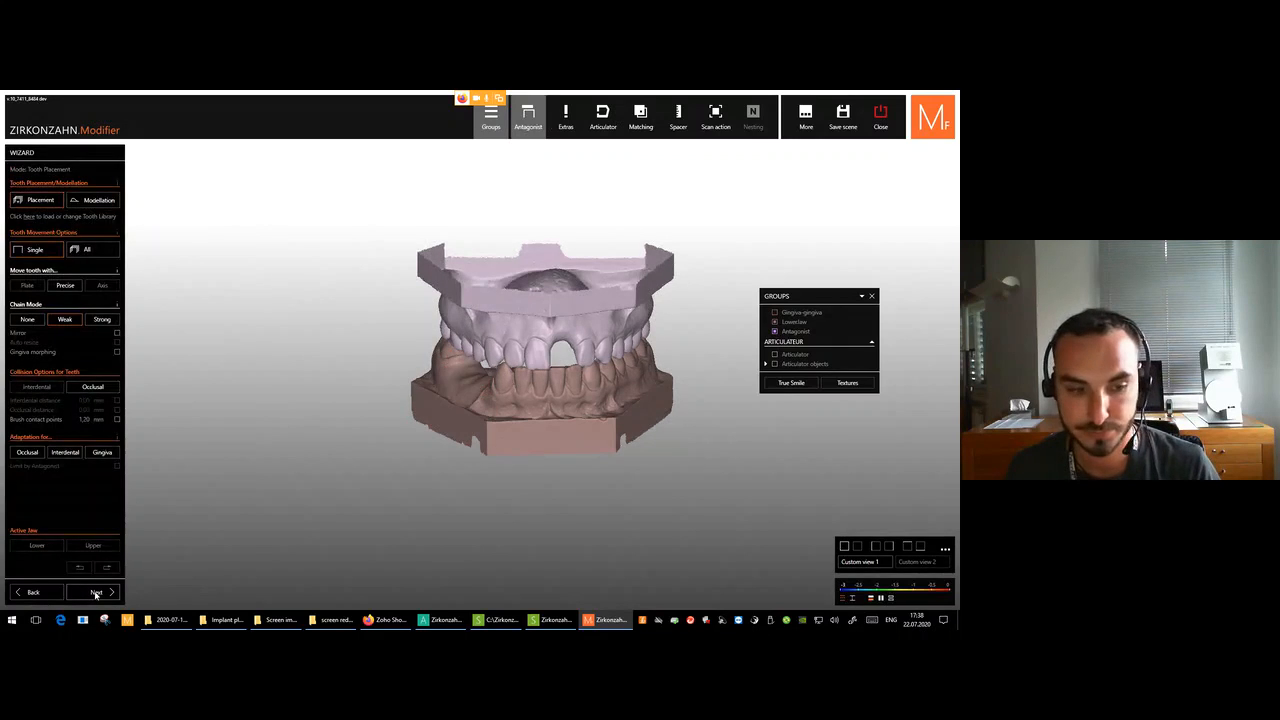
pyautogui.moveTo(822, 296); pyautogui.dragTo(897, 443)
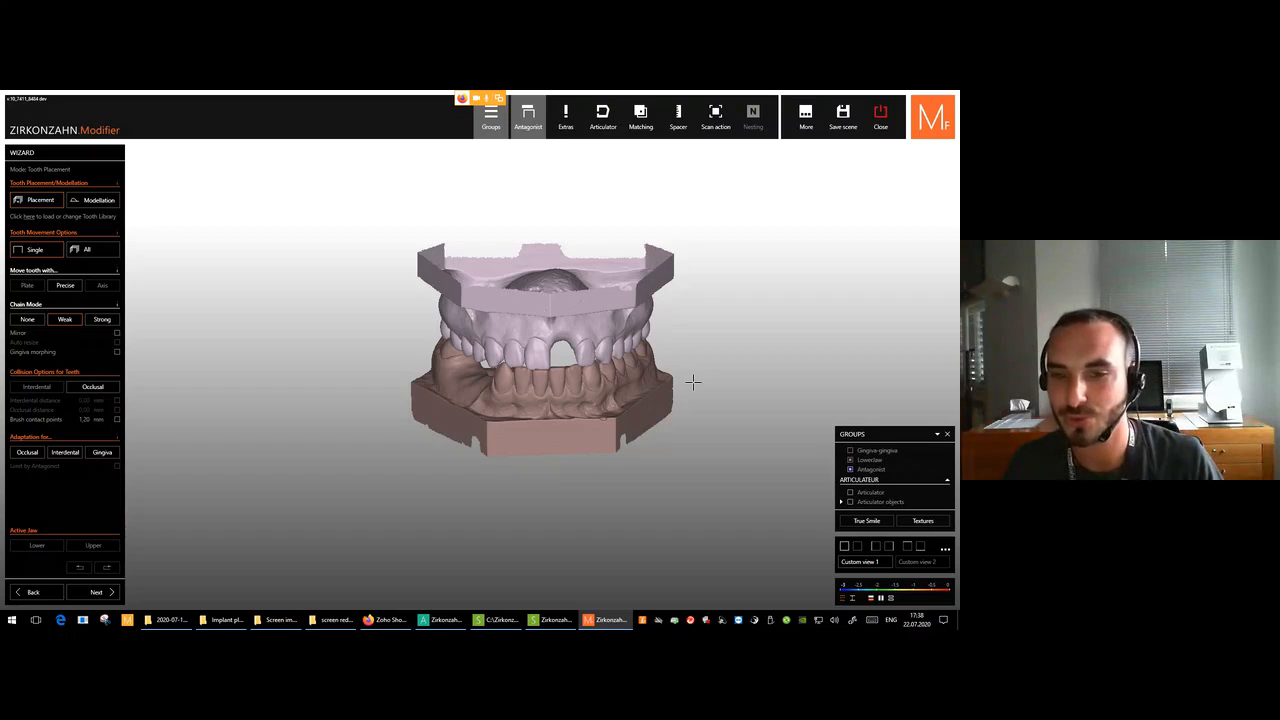
pyautogui.click(718, 120)
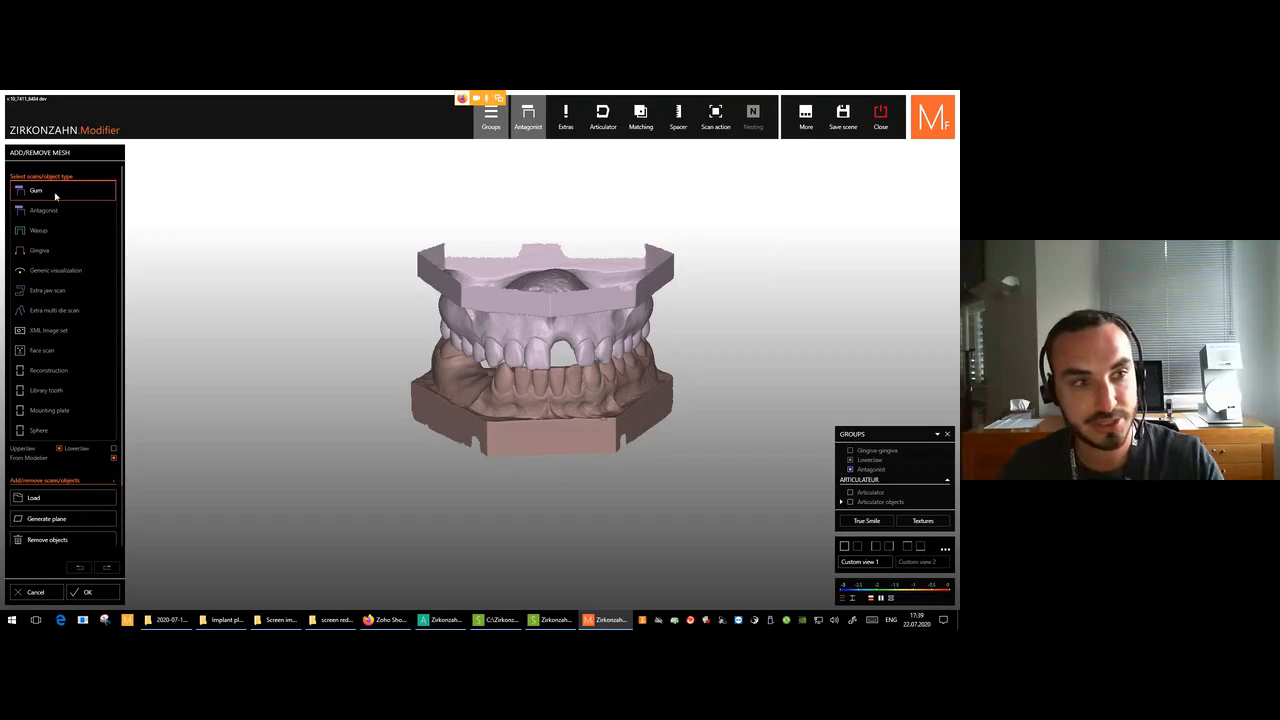
pyautogui.click(58, 351)
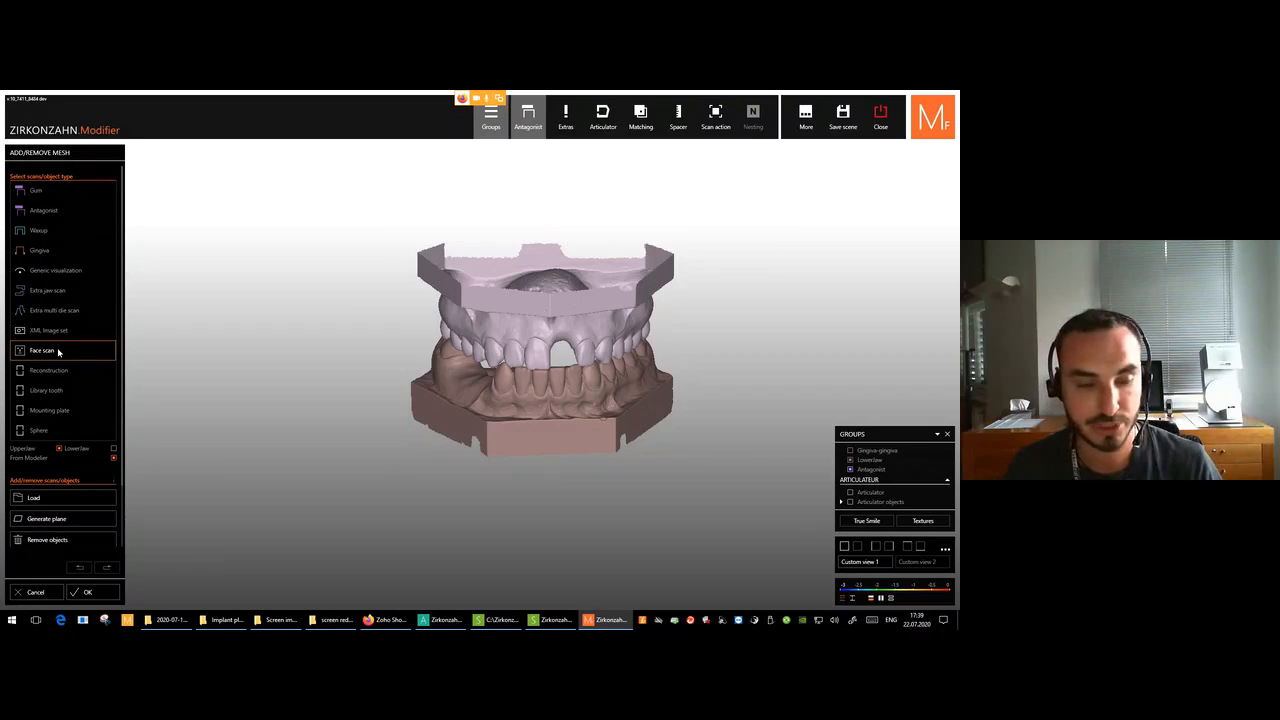
pyautogui.click(36, 499)
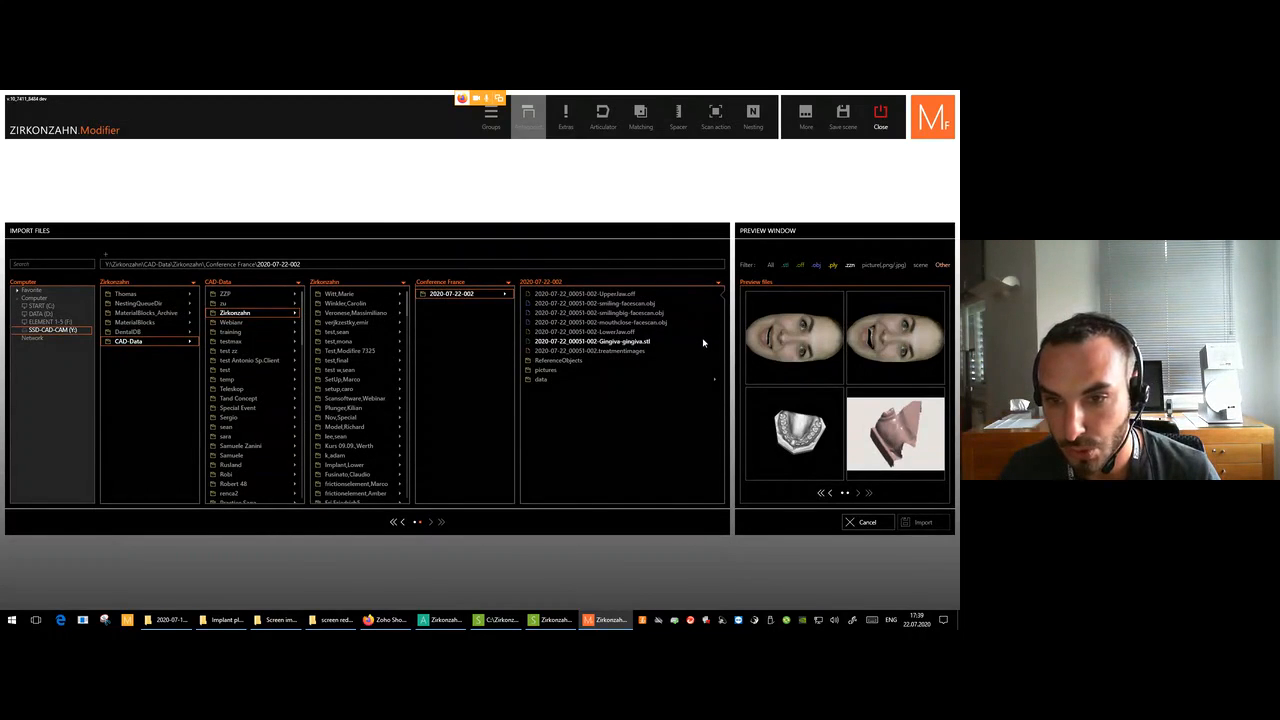
pyautogui.click(645, 314)
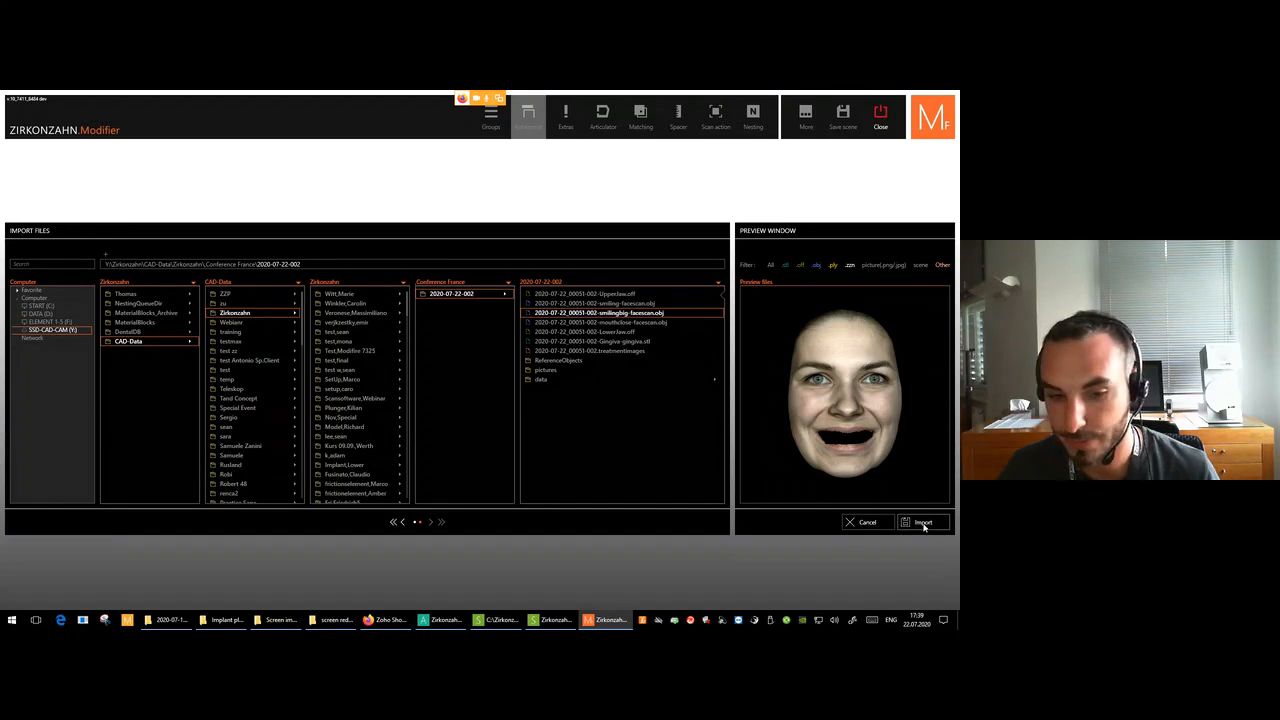
pyautogui.click(922, 522)
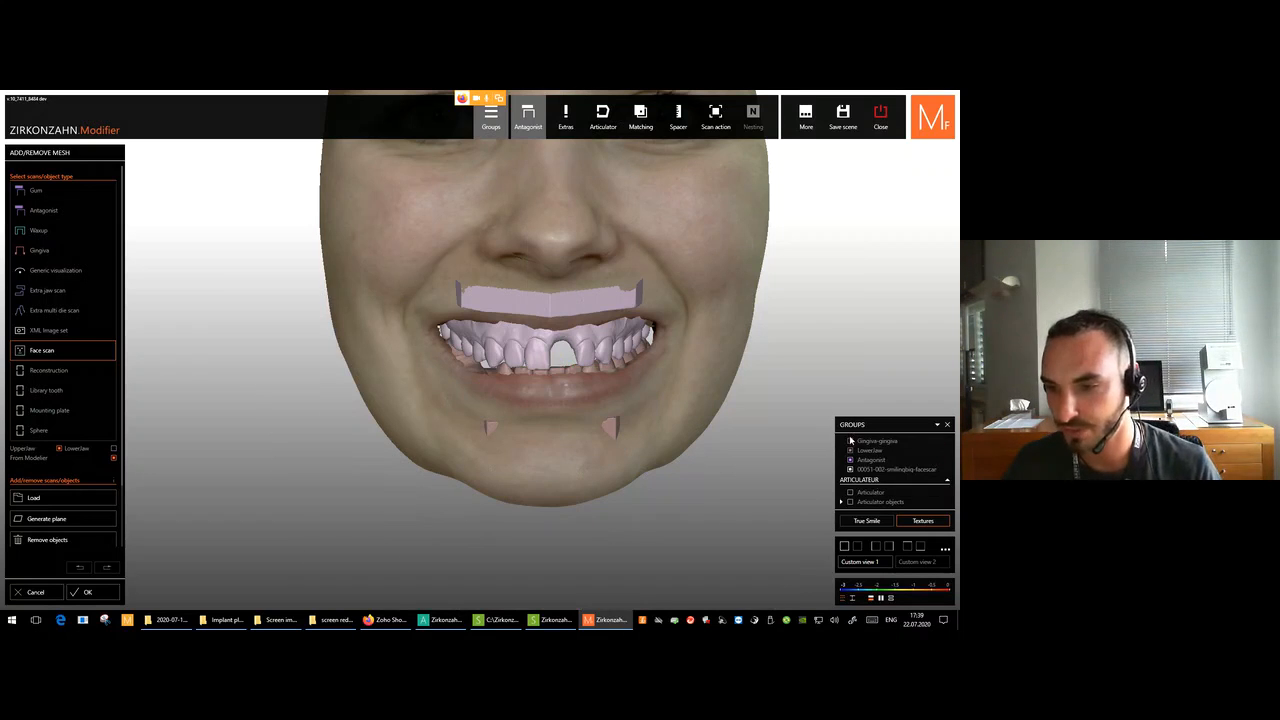
# Show the articulator, check the face scan's alignment in it from the side, and accept the added mesh.
pyautogui.click(850, 492)
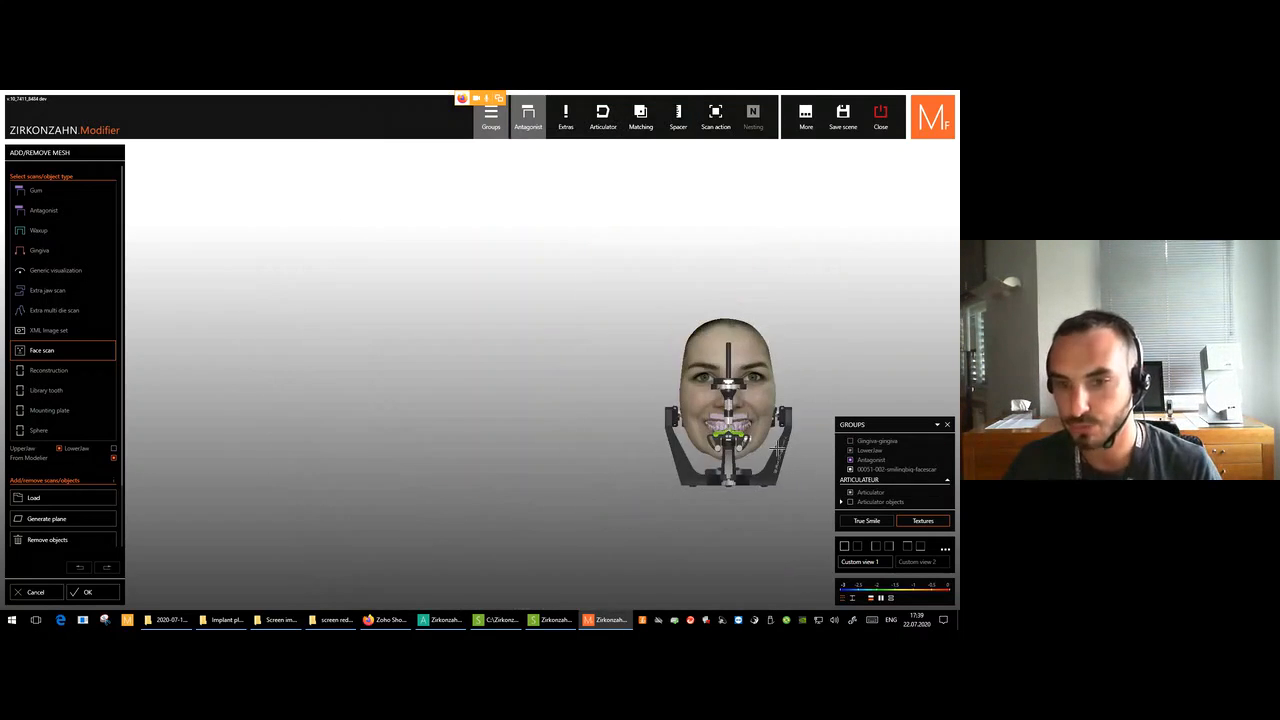
pyautogui.moveTo(690, 430); pyautogui.dragTo(612, 427, button='right')
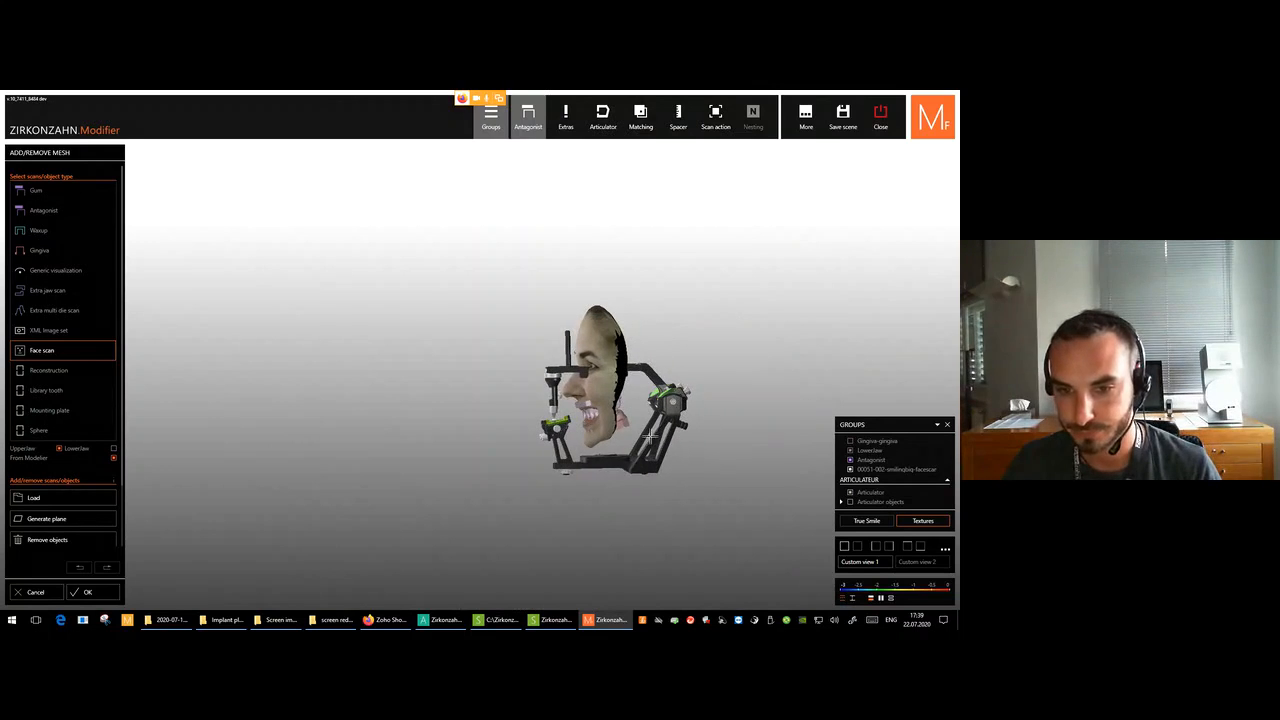
pyautogui.scroll(8, 610, 427)
pyautogui.scroll(-4, 583, 416)
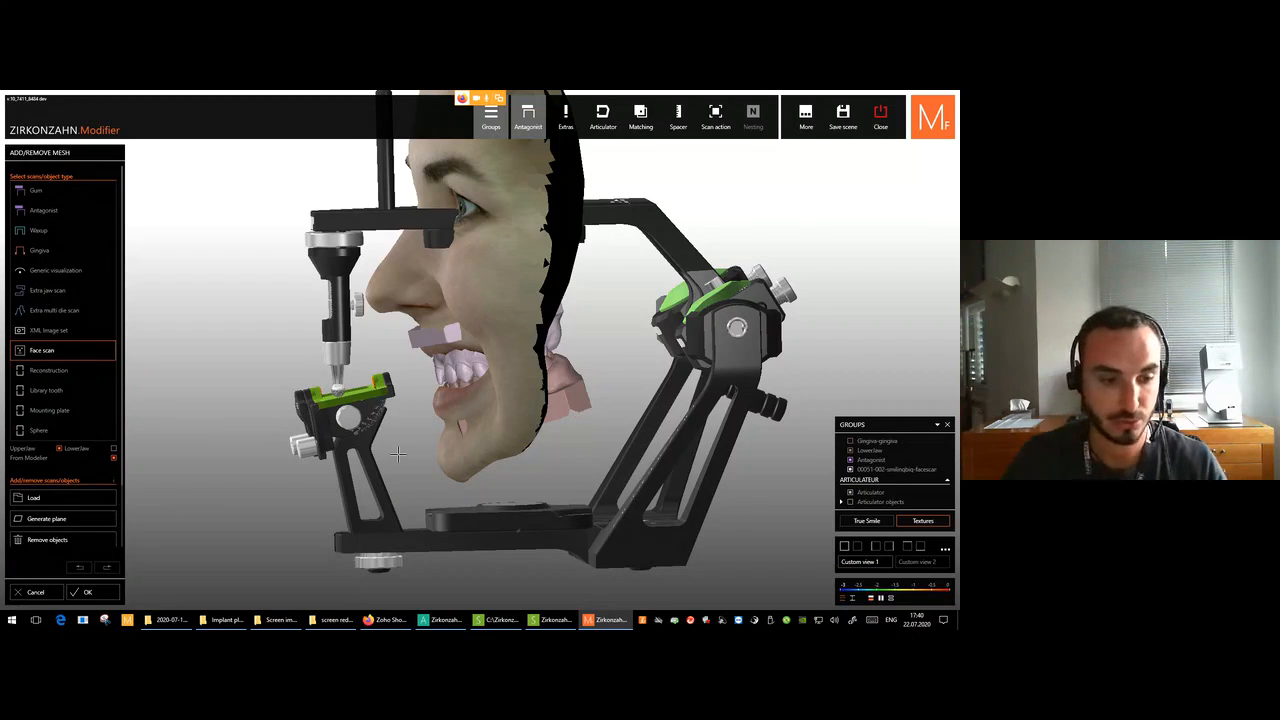
pyautogui.moveTo(355, 471); pyautogui.dragTo(450, 473, button='right')
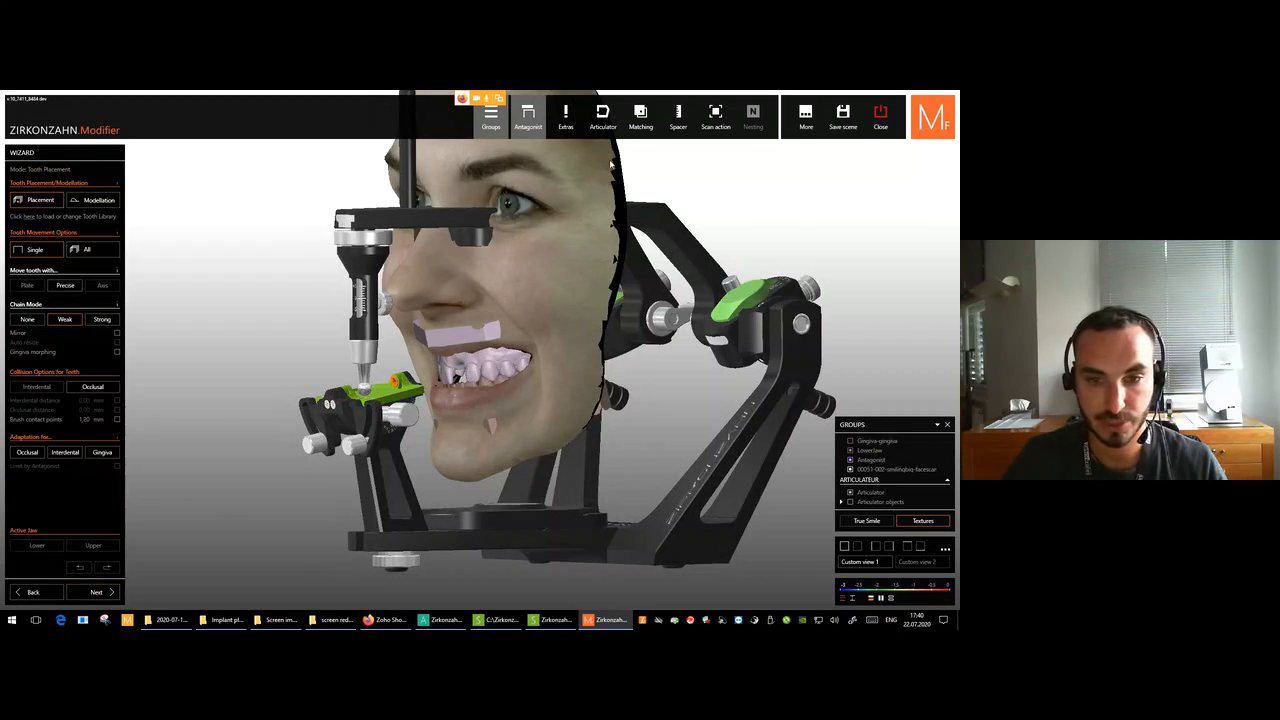
# View the articulator from the front and hide the smilingbig face scan.
pyautogui.moveTo(640, 209); pyautogui.dragTo(436, 189, button='right')
pyautogui.middleClick(432, 189)
pyautogui.moveTo(504, 281); pyautogui.dragTo(493, 285, button='right')
pyautogui.click(847, 548)
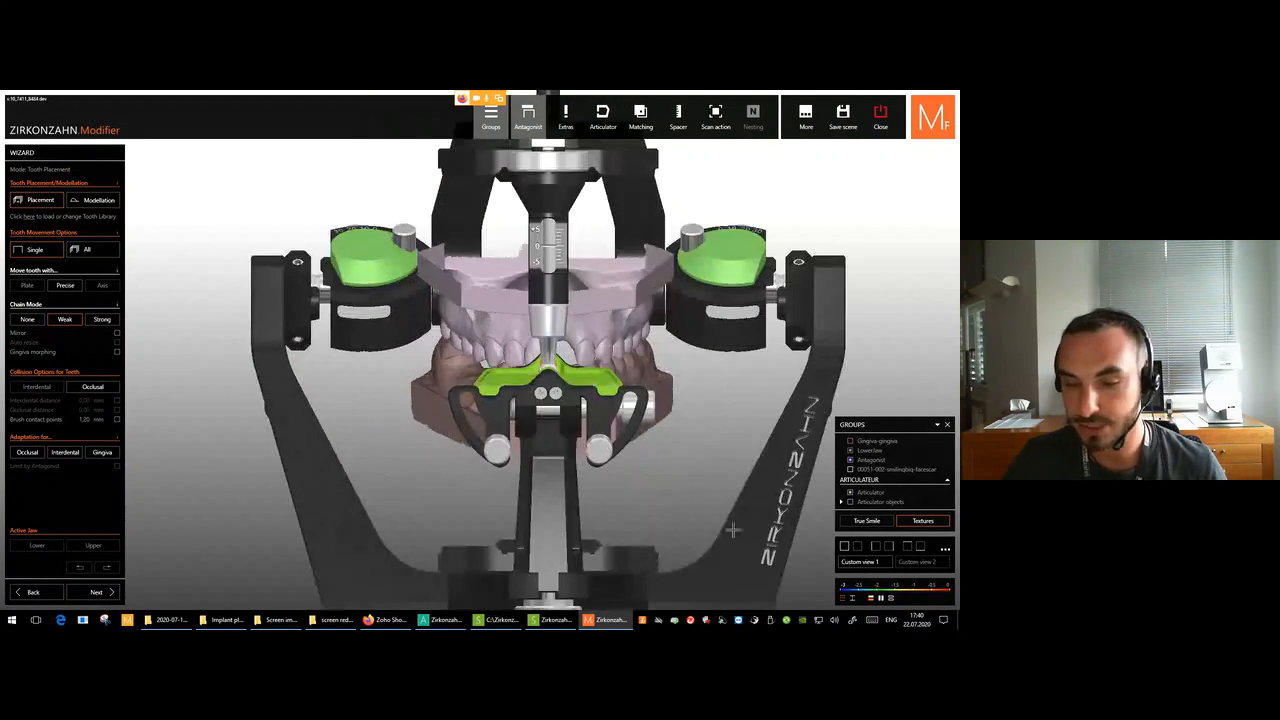
# Examine the jaw models mounted in the articulator from the front and obliquely, and hide the articulator.
pyautogui.scroll(-5, 652, 462)
pyautogui.scroll(6, 652, 462)
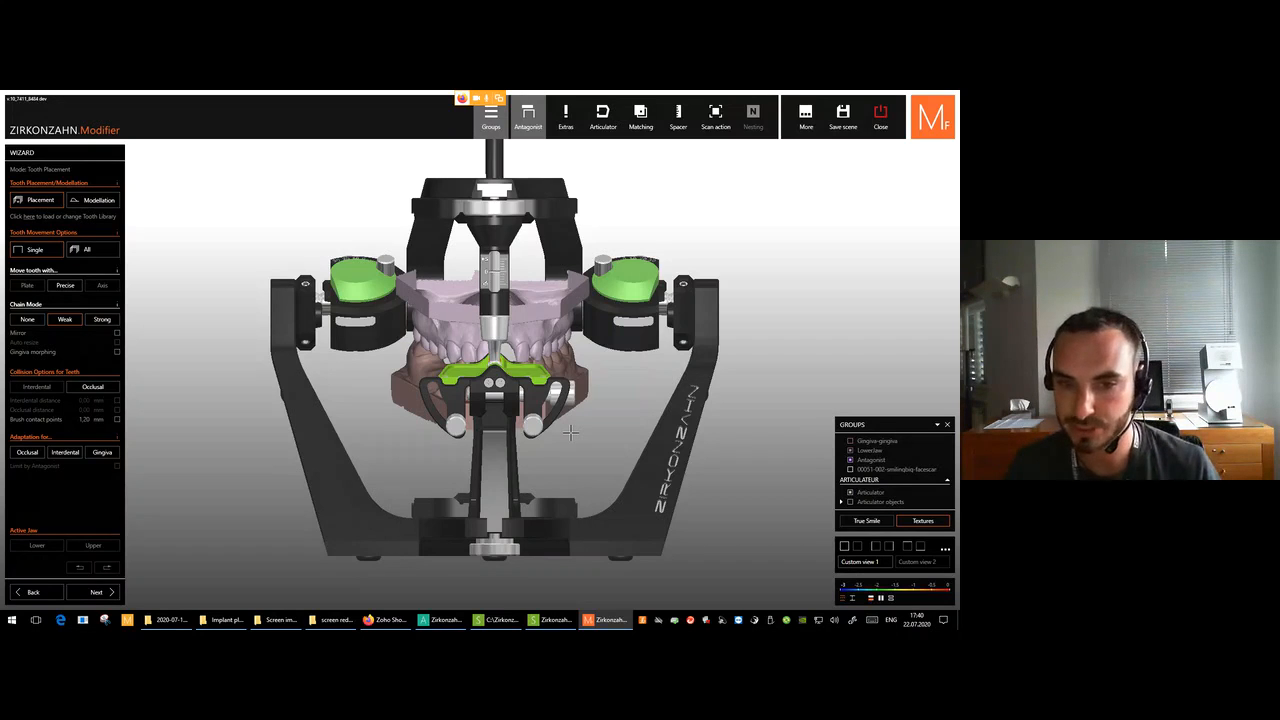
pyautogui.moveTo(571, 432); pyautogui.dragTo(594, 429, button='right')
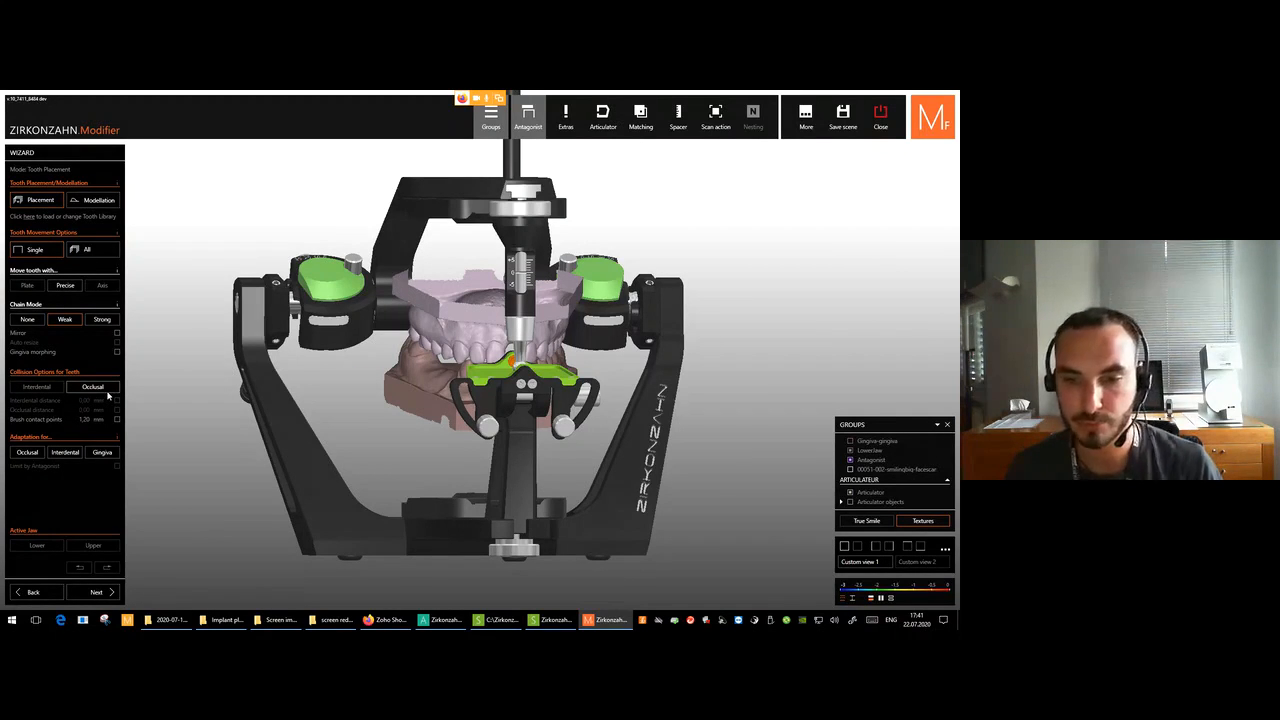
pyautogui.moveTo(789, 467); pyautogui.dragTo(830, 440, button='right')
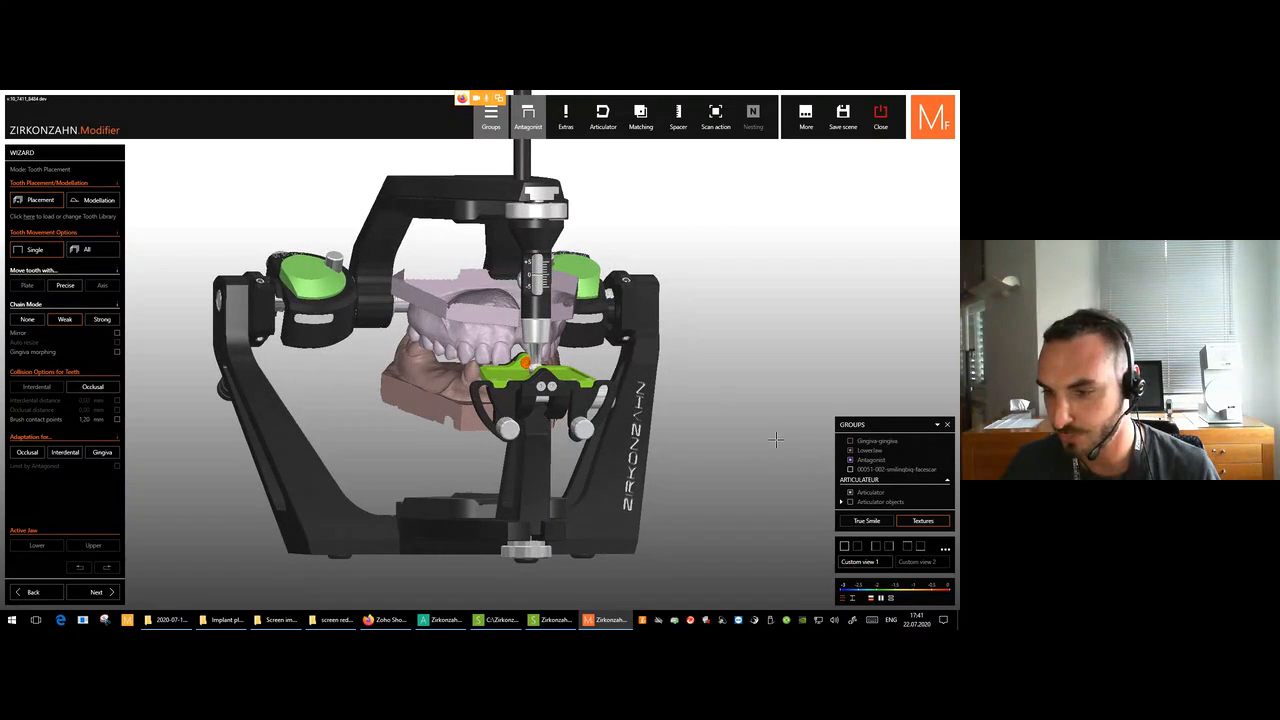
pyautogui.moveTo(489, 355); pyautogui.dragTo(436, 348, button='right')
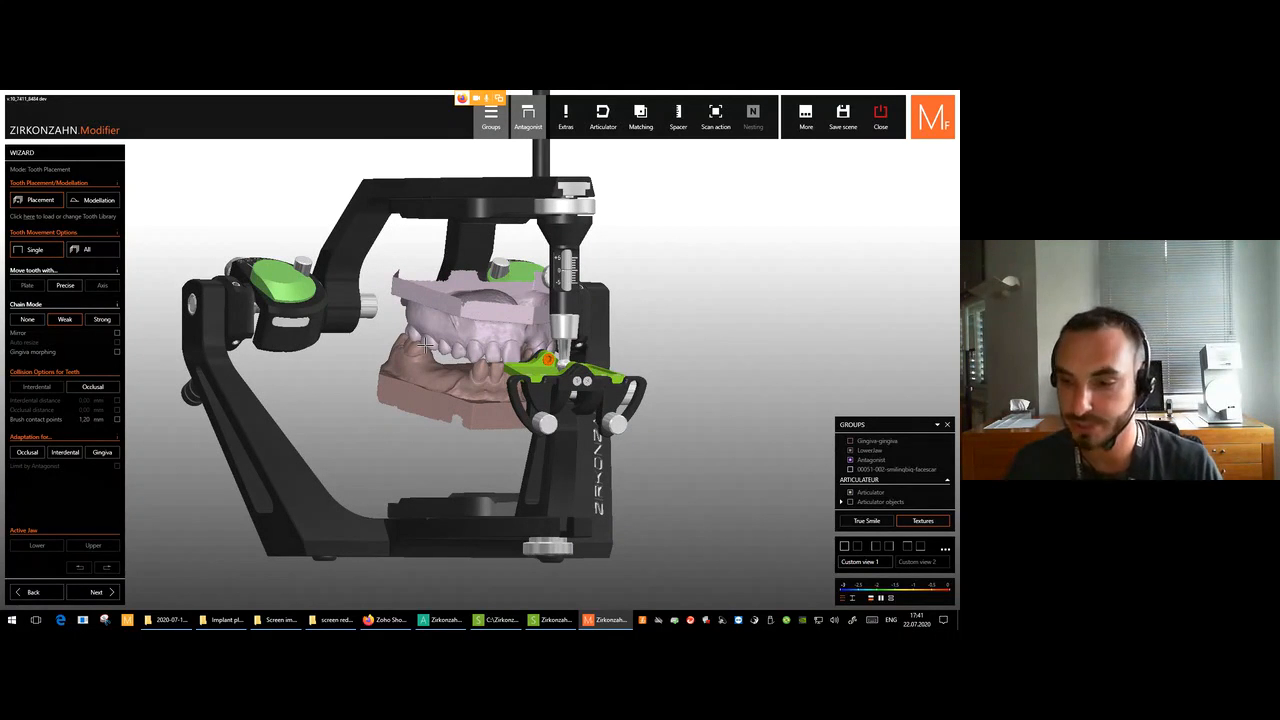
pyautogui.click(850, 493)
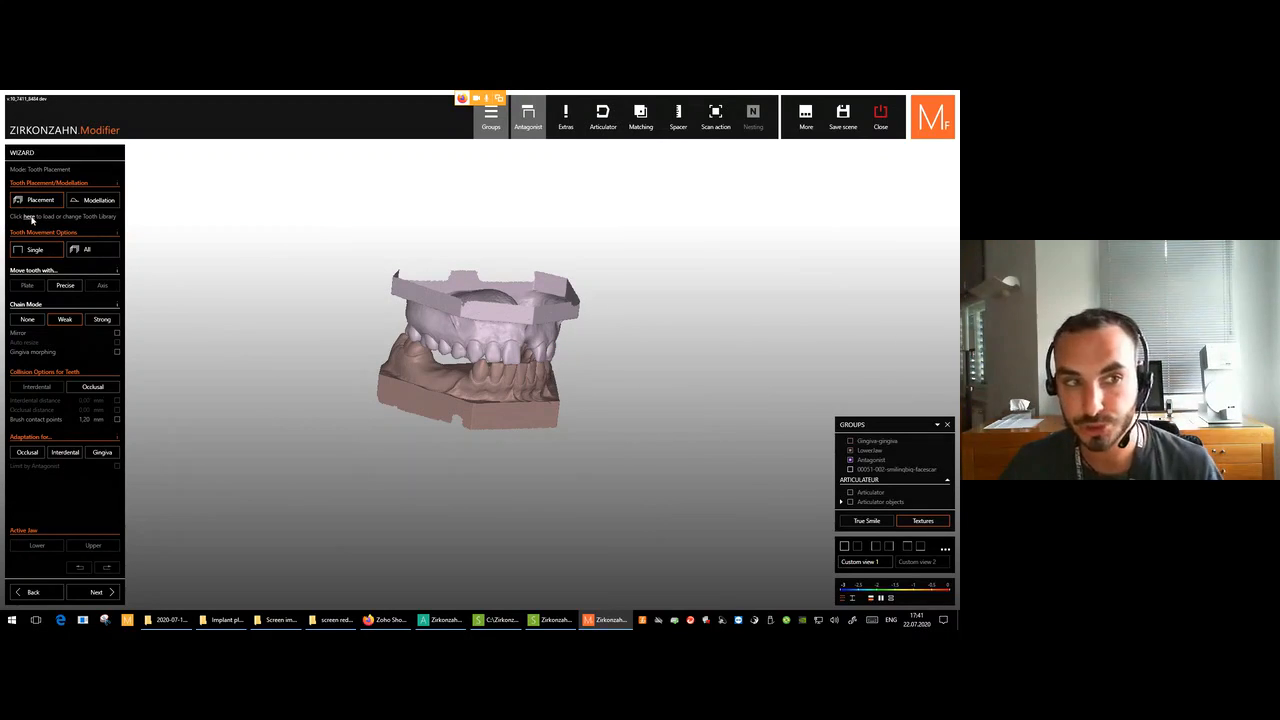
# Add lower teeth 44, 45 and 46 from the Aida tooth library and confirm the selection.
pyautogui.click(29, 217)
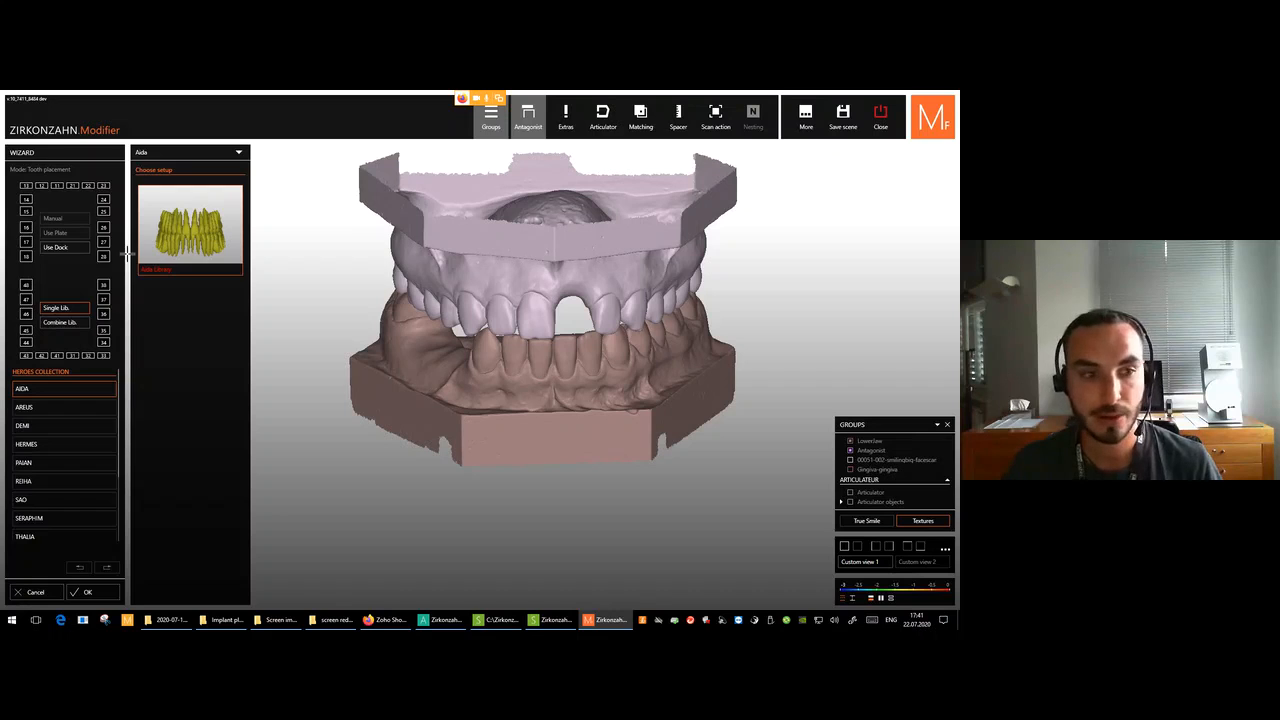
pyautogui.scroll(-3, 79, 397)
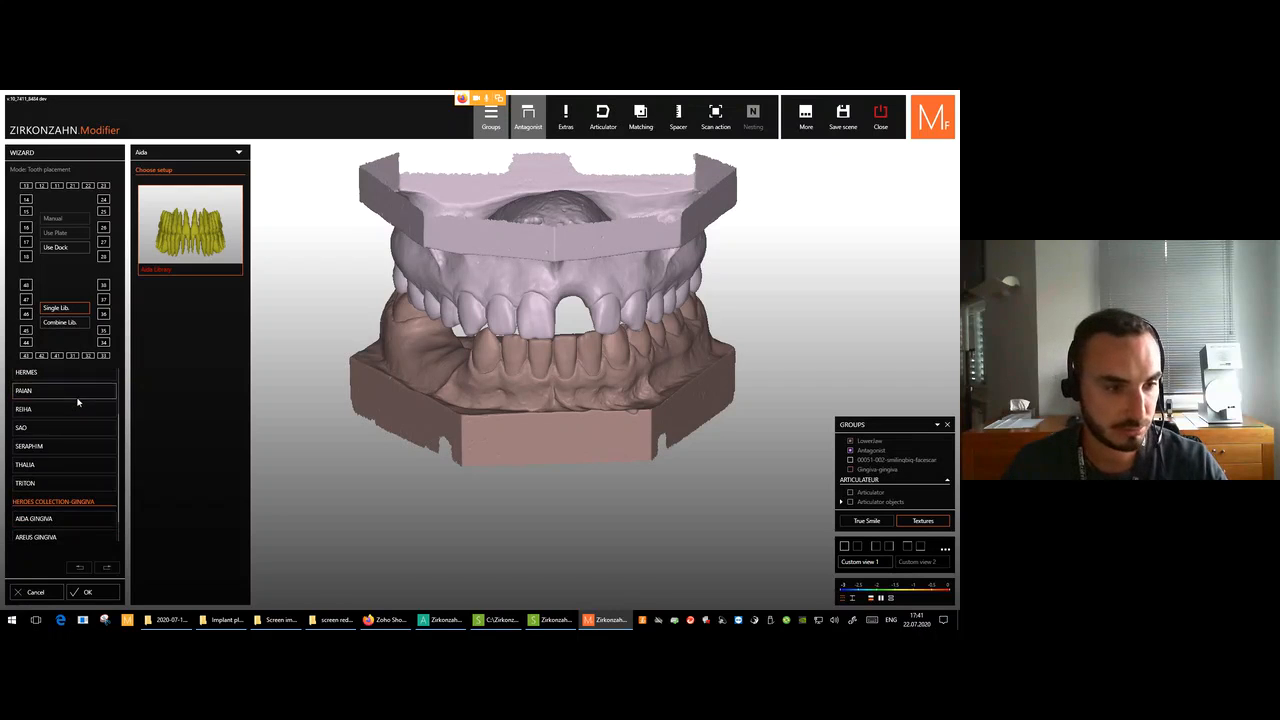
pyautogui.scroll(3, 66, 475)
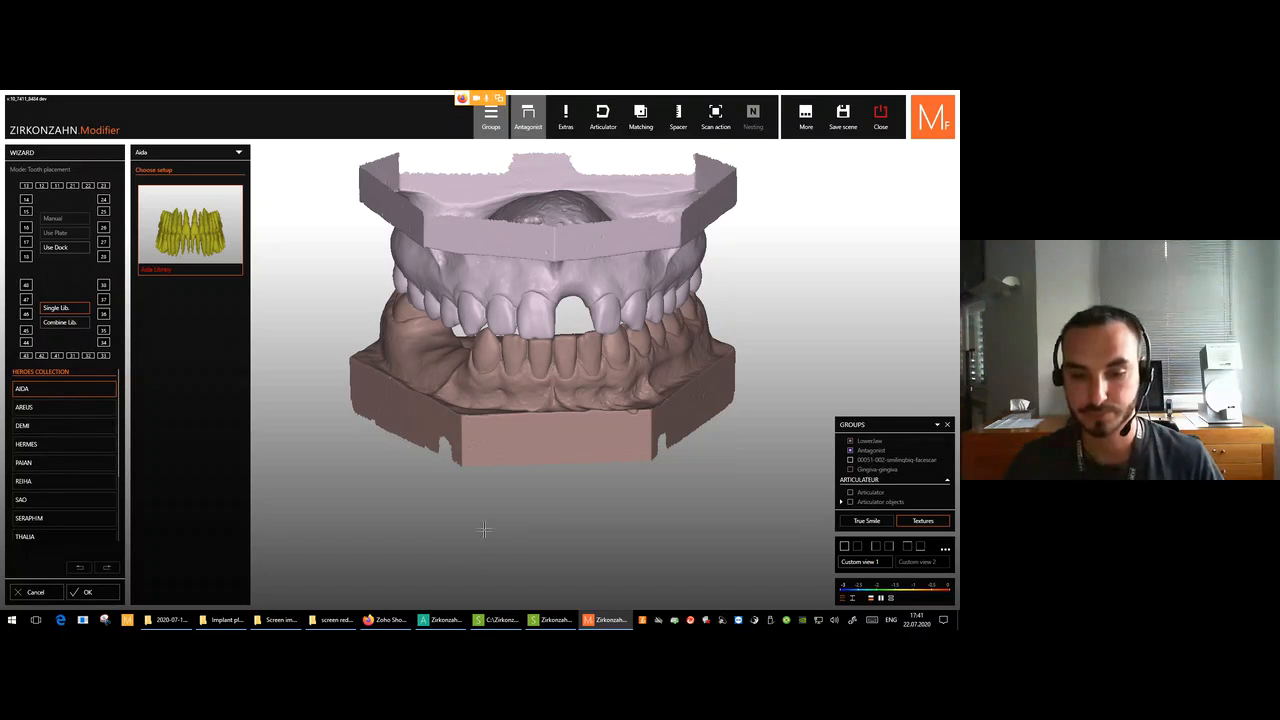
pyautogui.moveTo(453, 621)
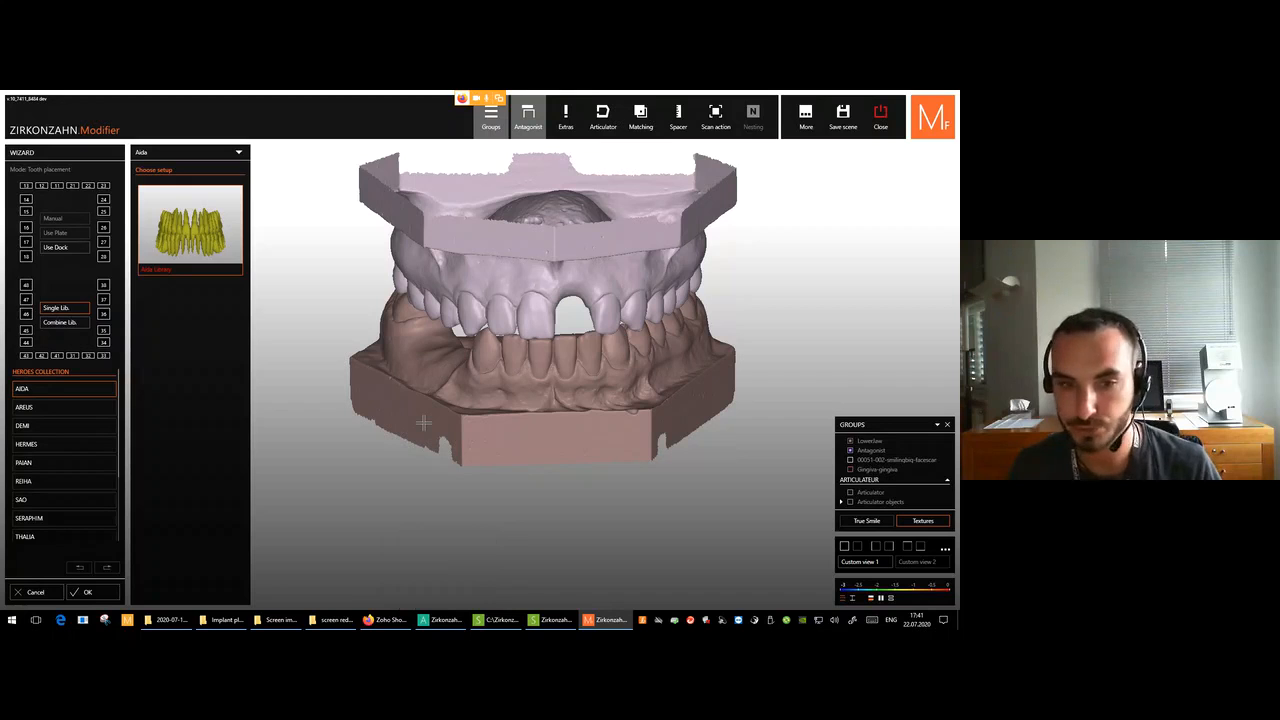
pyautogui.click(26, 341)
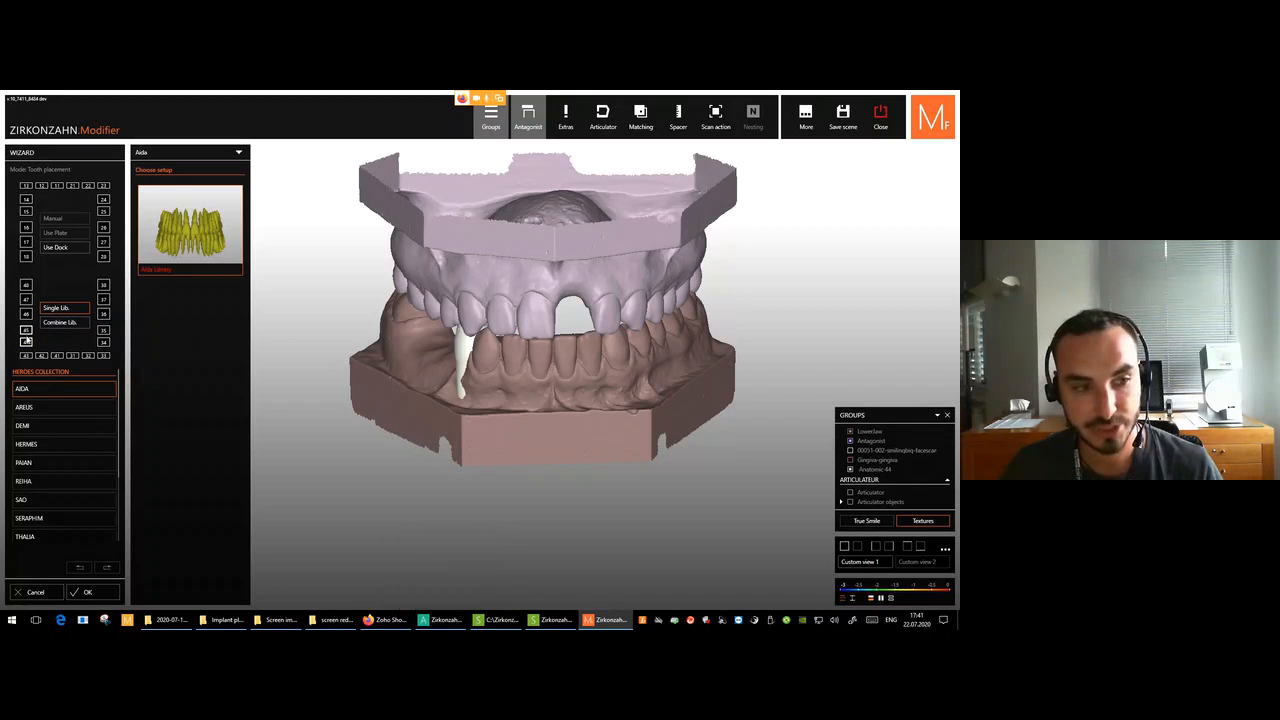
pyautogui.click(26, 328)
pyautogui.click(26, 313)
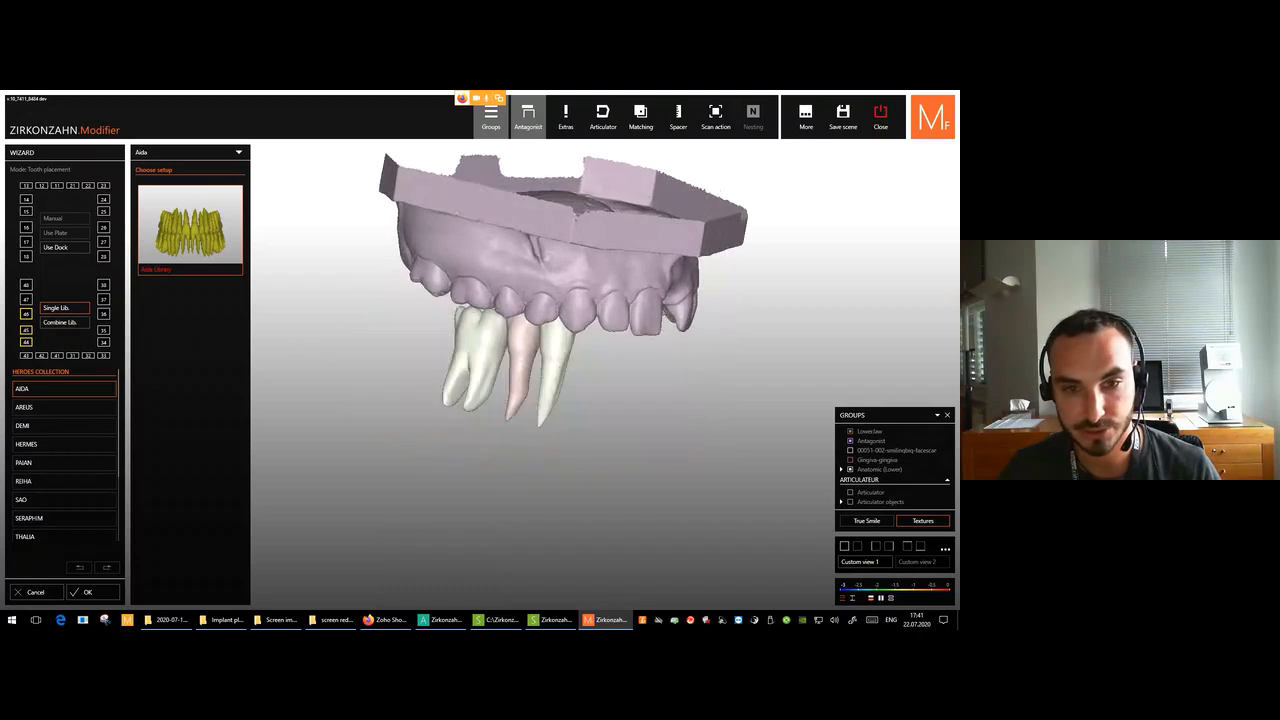
pyautogui.moveTo(460, 372); pyautogui.dragTo(484, 364, button='right')
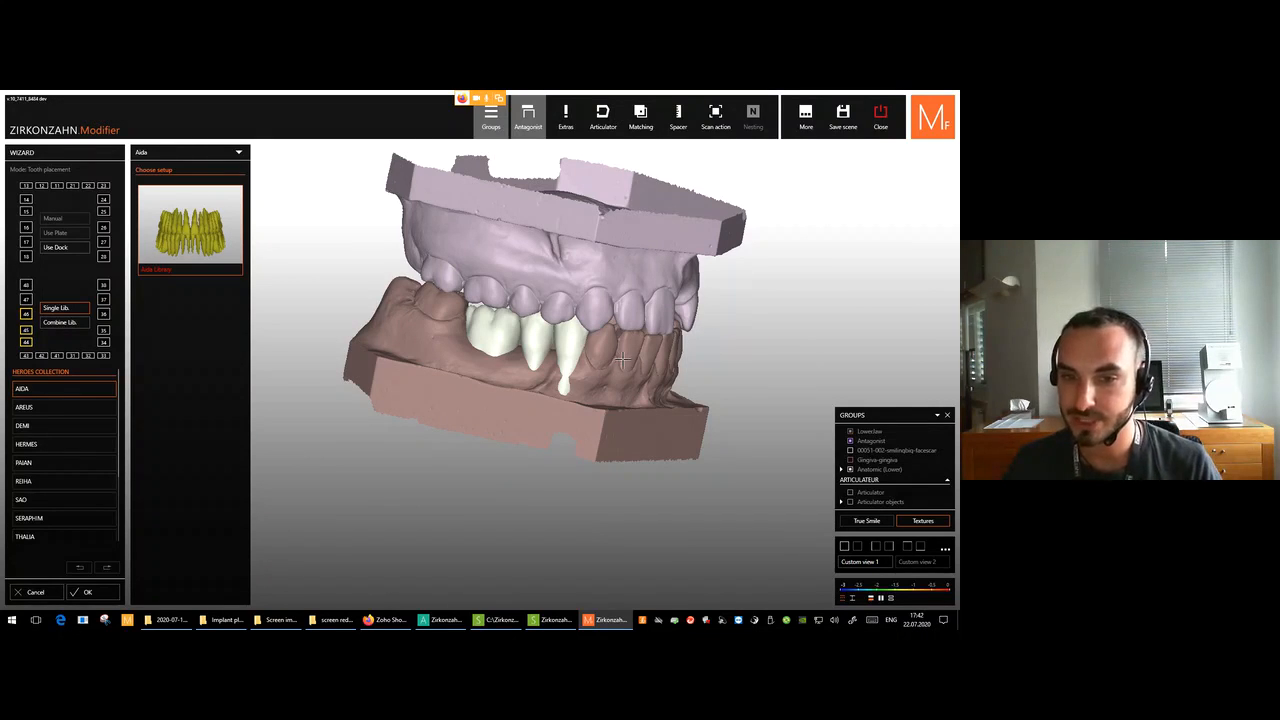
pyautogui.moveTo(570, 342); pyautogui.dragTo(569, 354, button='right')
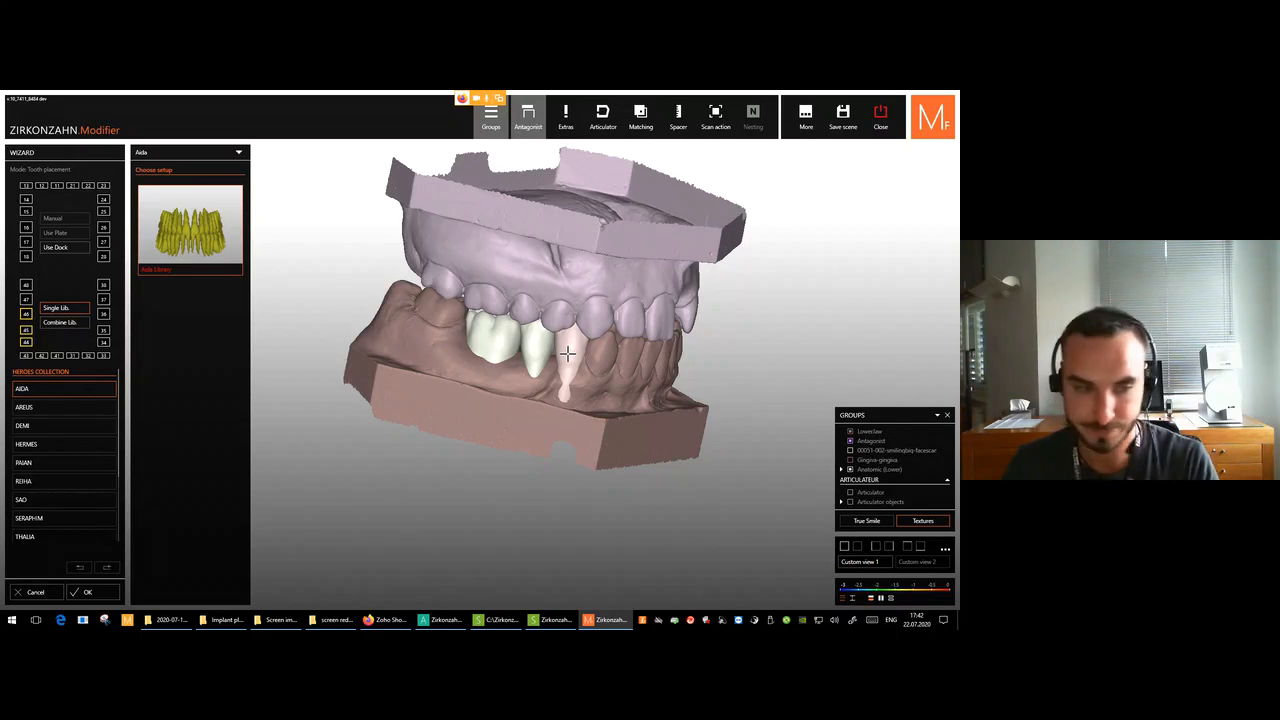
pyautogui.click(104, 593)
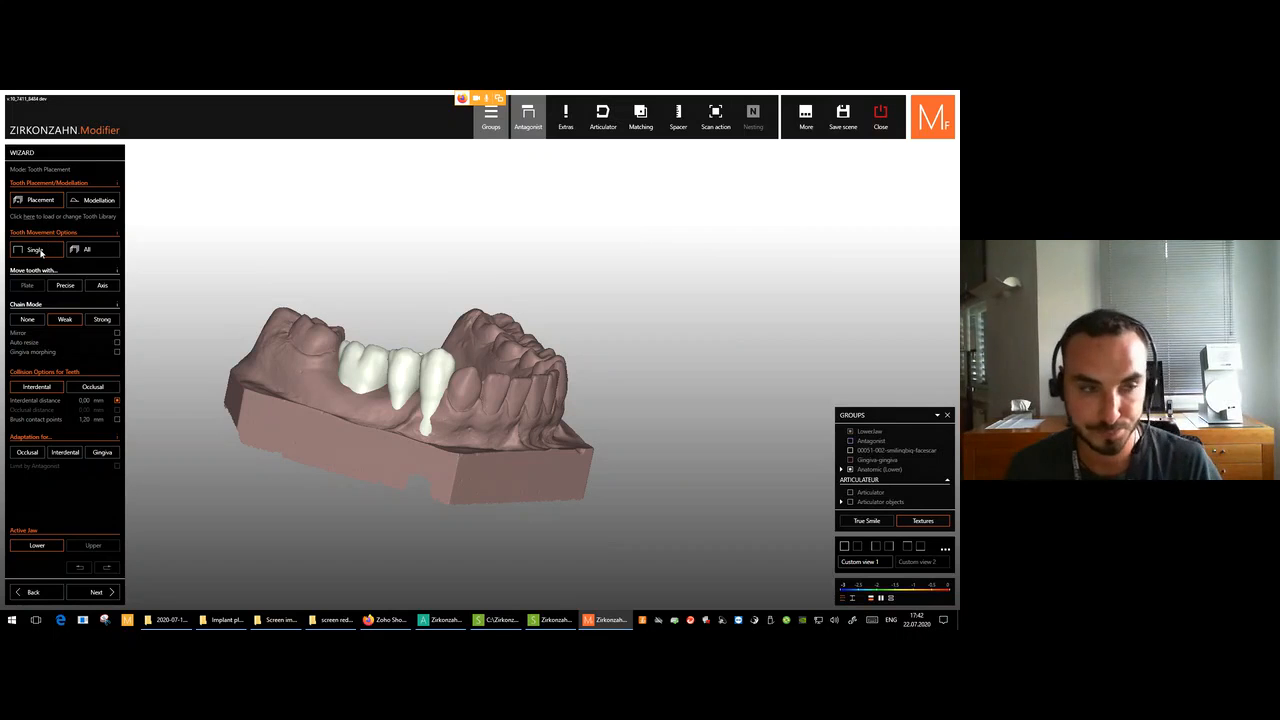
# Set tooth movement to All with Precise handles and shift teeth 44 to 46 together on the lower jaw.
pyautogui.click(96, 250)
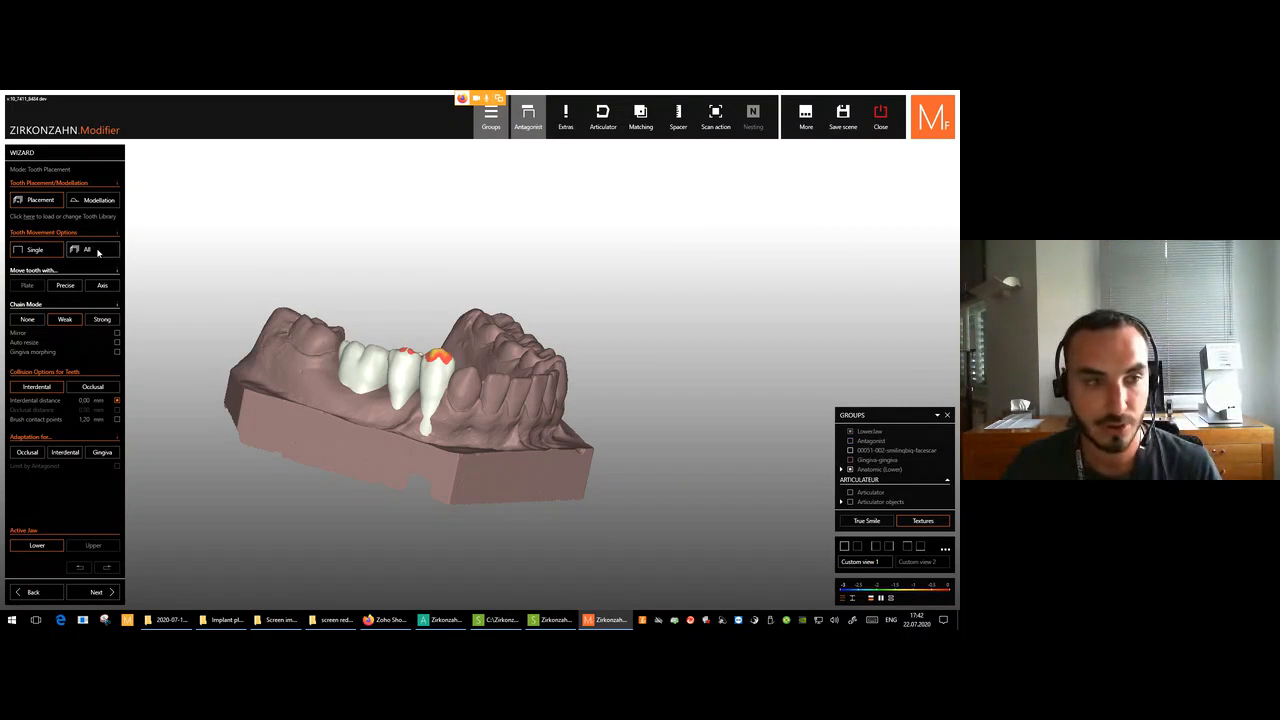
pyautogui.click(96, 250)
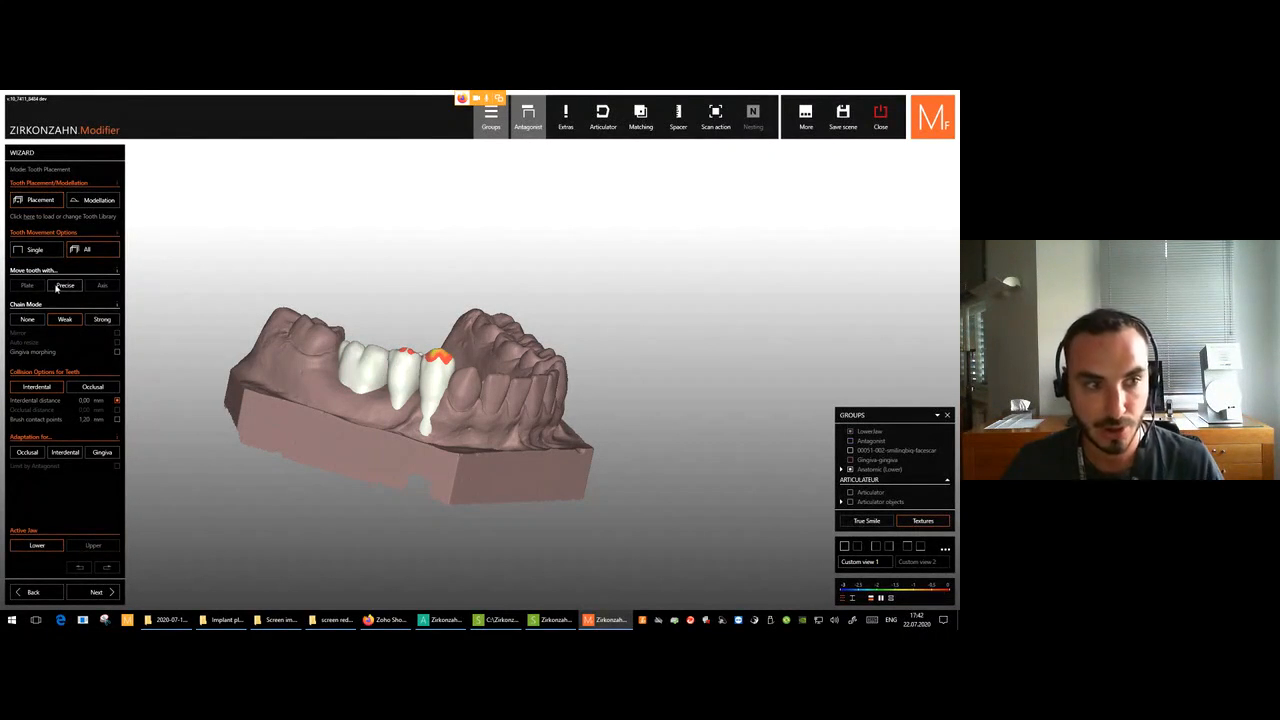
pyautogui.click(65, 286)
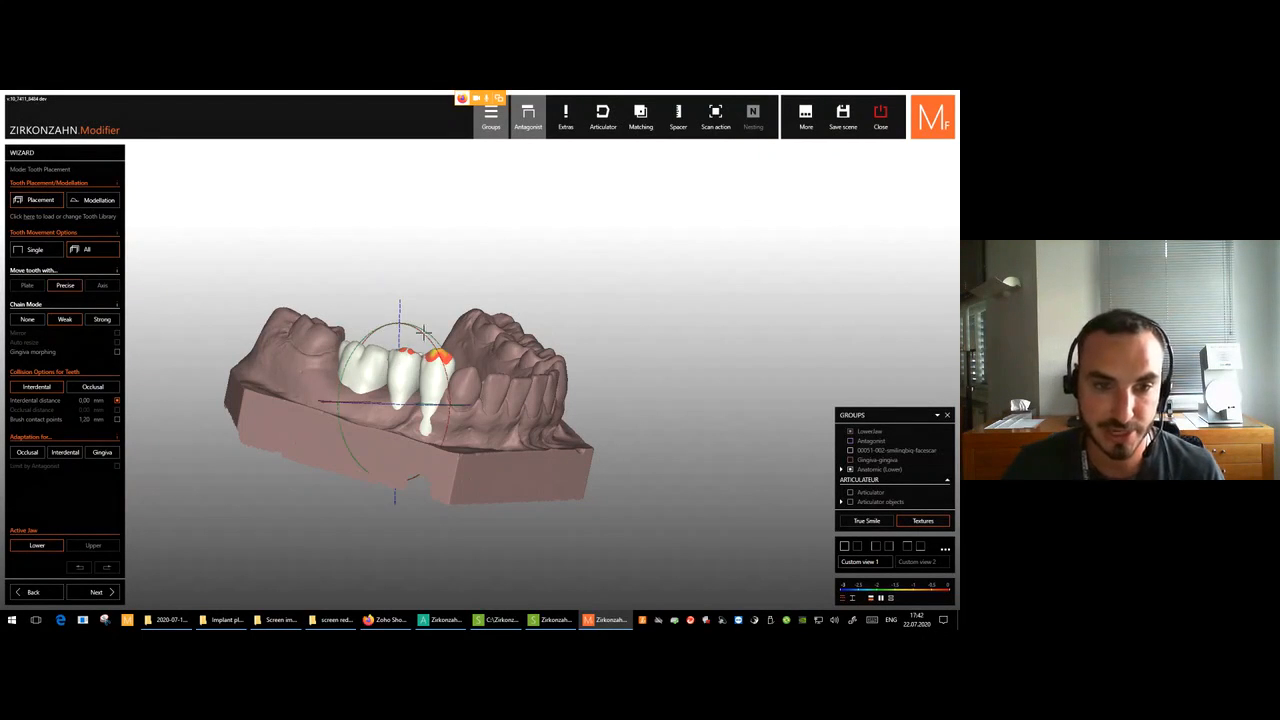
pyautogui.scroll(2, 247, 275)
pyautogui.scroll(-3, 247, 275)
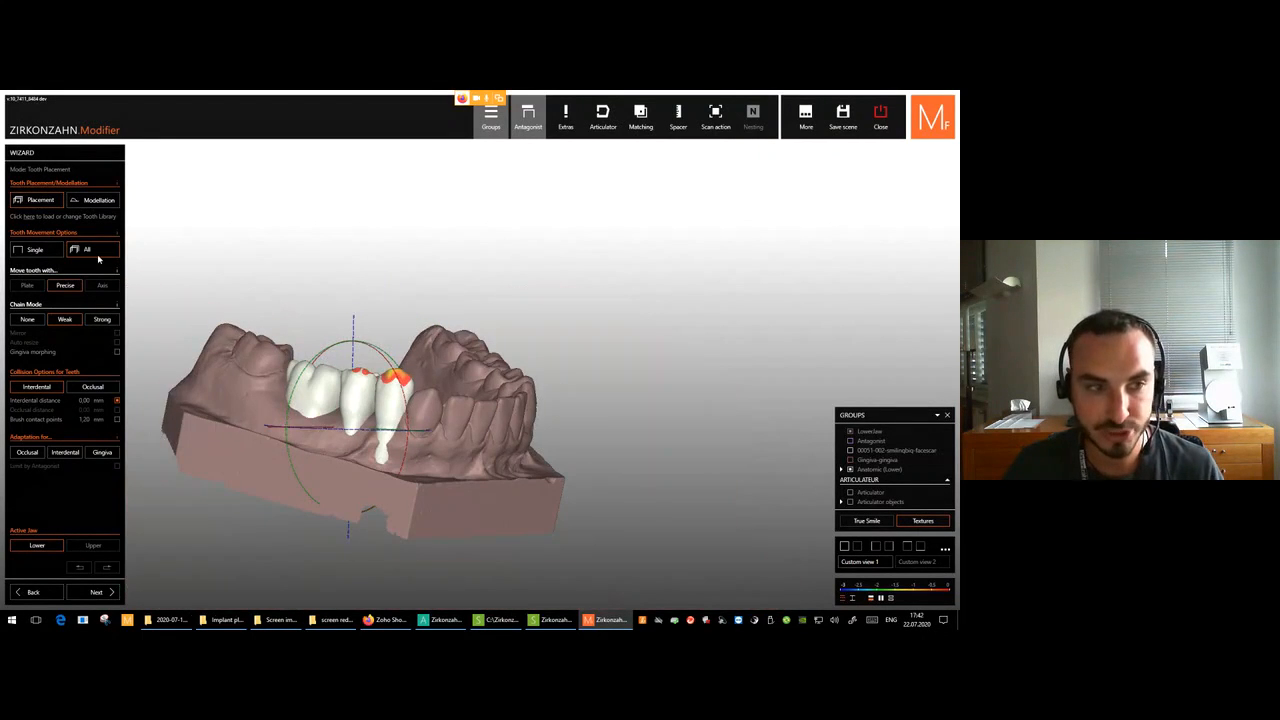
pyautogui.scroll(3, 350, 355)
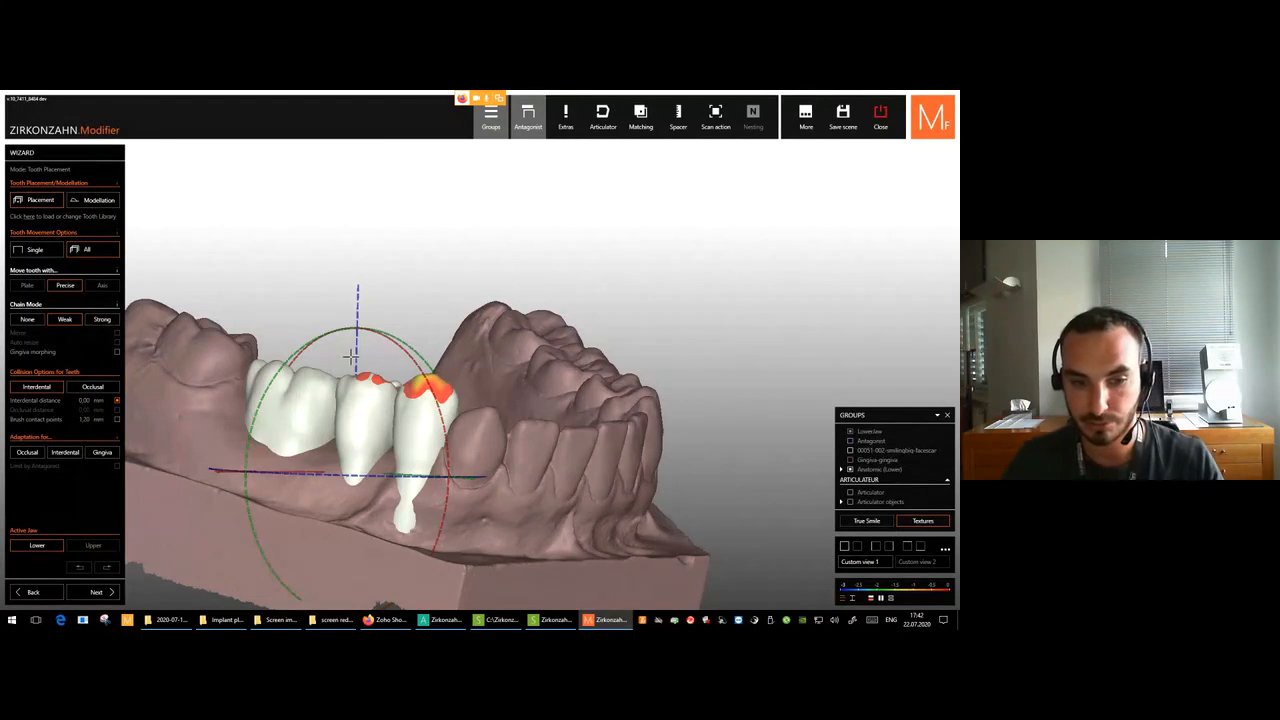
pyautogui.scroll(-3, 350, 356)
pyautogui.moveTo(374, 357); pyautogui.dragTo(421, 366, button='right')
pyautogui.moveTo(512, 375); pyautogui.dragTo(470, 378, button='right')
pyautogui.scroll(-3, 485, 379)
pyautogui.scroll(5, 465, 372)
pyautogui.moveTo(409, 377); pyautogui.dragTo(397, 335)
# Readjust the three-tooth group in the gap and toggle the lower jaw's transparency to check the roots.
pyautogui.scroll(-3, 305, 382)
pyautogui.middleClick(265, 379)
pyautogui.moveTo(265, 379); pyautogui.dragTo(375, 362, button='right')
pyautogui.scroll(4, 384, 363)
pyautogui.moveTo(382, 364); pyautogui.dragTo(366, 353)
pyautogui.scroll(-4, 368, 358)
pyautogui.moveTo(372, 362); pyautogui.dragTo(336, 366, button='right')
pyautogui.middleClick(334, 367)
pyautogui.moveTo(430, 465); pyautogui.dragTo(627, 397, button='right')
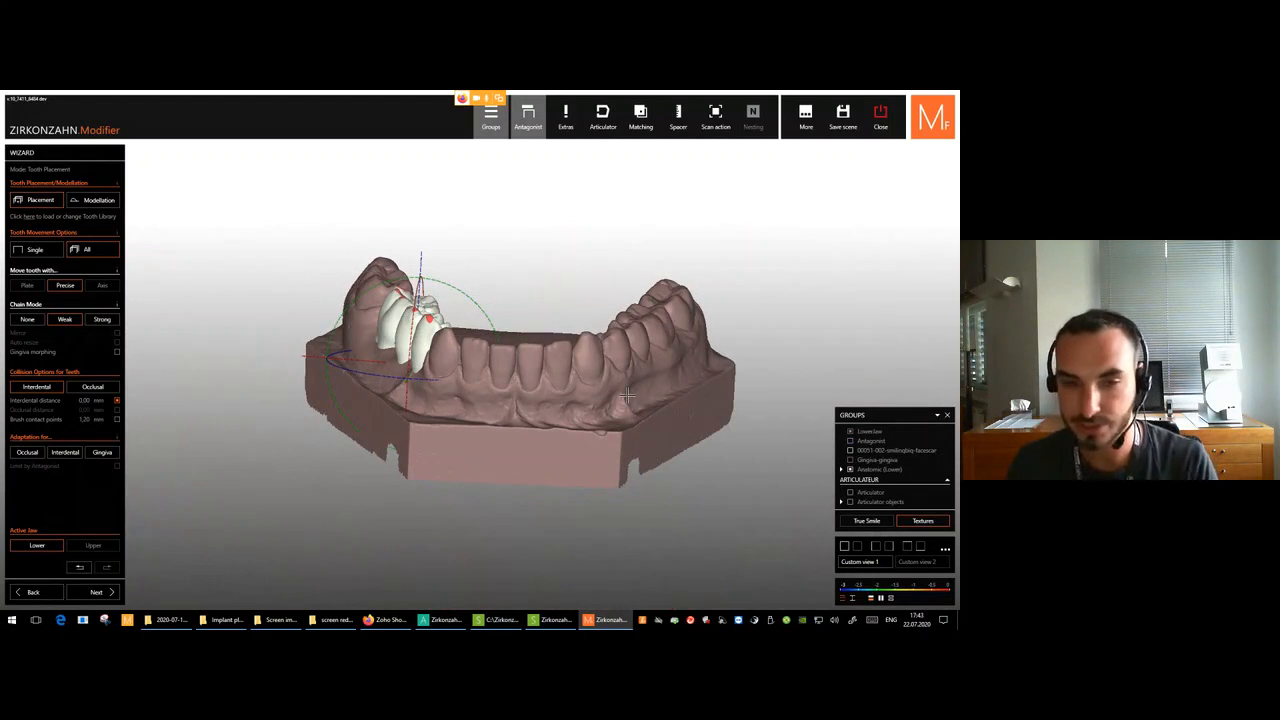
pyautogui.middleClick(618, 386)
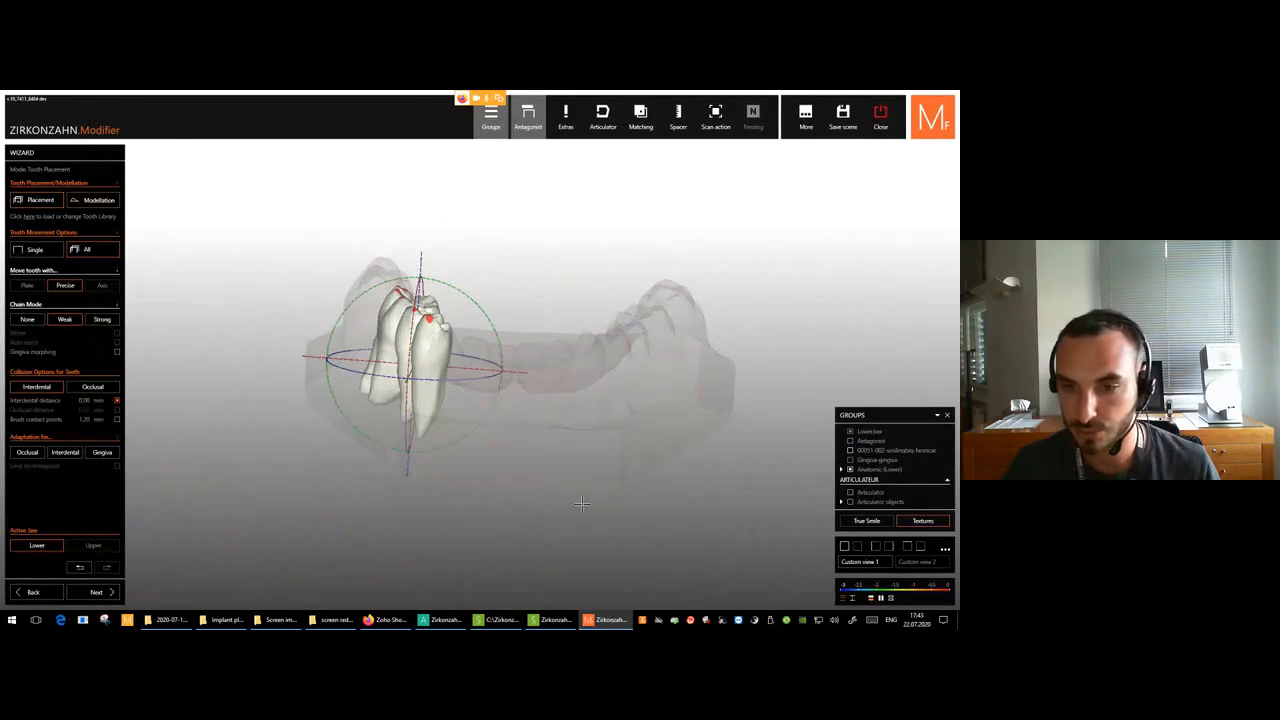
pyautogui.middleClick(609, 408)
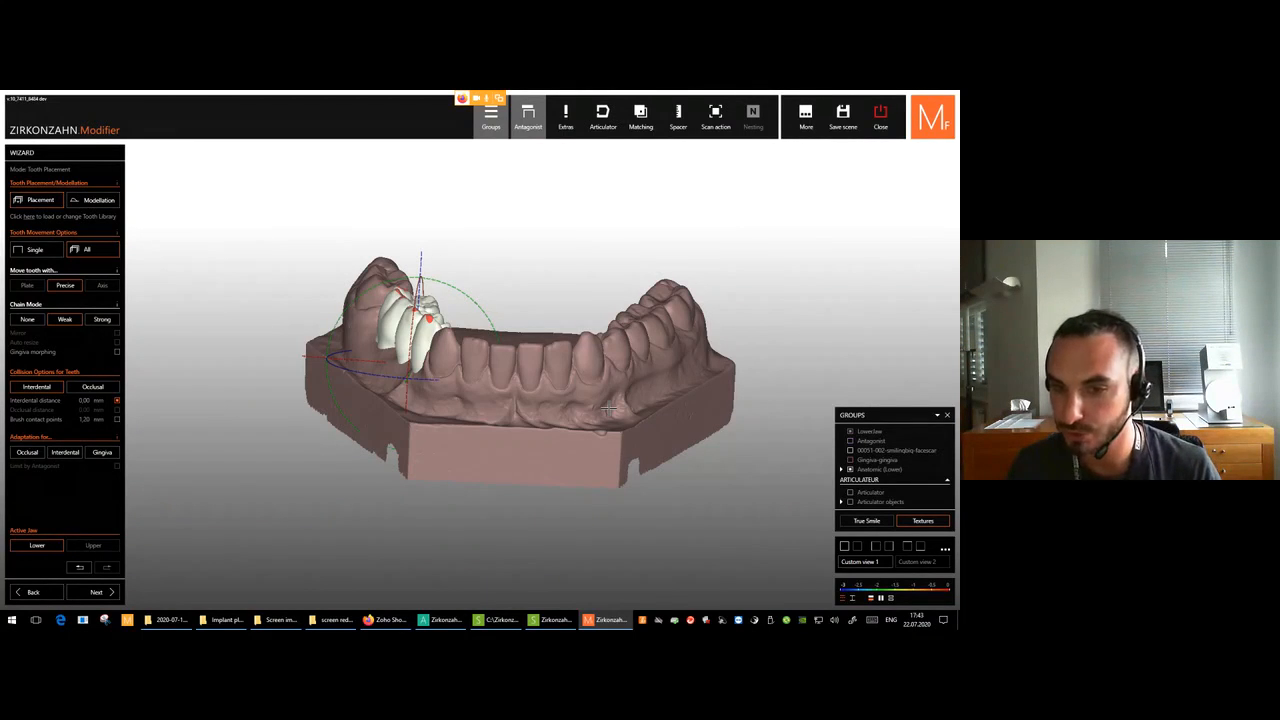
# Fine-tune the position of the three-tooth group to fit the gap between the rear molar and the canine.
pyautogui.moveTo(565, 356); pyautogui.dragTo(535, 365, button='right')
pyautogui.scroll(5, 494, 325)
pyautogui.moveTo(494, 325); pyautogui.dragTo(512, 434, button='right')
pyautogui.scroll(-4, 500, 395)
pyautogui.scroll(3, 514, 425)
pyautogui.moveTo(530, 379); pyautogui.dragTo(516, 365)
pyautogui.scroll(-4, 520, 362)
pyautogui.moveTo(520, 362); pyautogui.dragTo(505, 290, button='right')
pyautogui.scroll(4, 352, 427)
pyautogui.moveTo(457, 341); pyautogui.dragTo(452, 341)
pyautogui.scroll(-4, 570, 322)
pyautogui.middleClick(694, 287)
pyautogui.moveTo(678, 288); pyautogui.dragTo(668, 258, button='right')
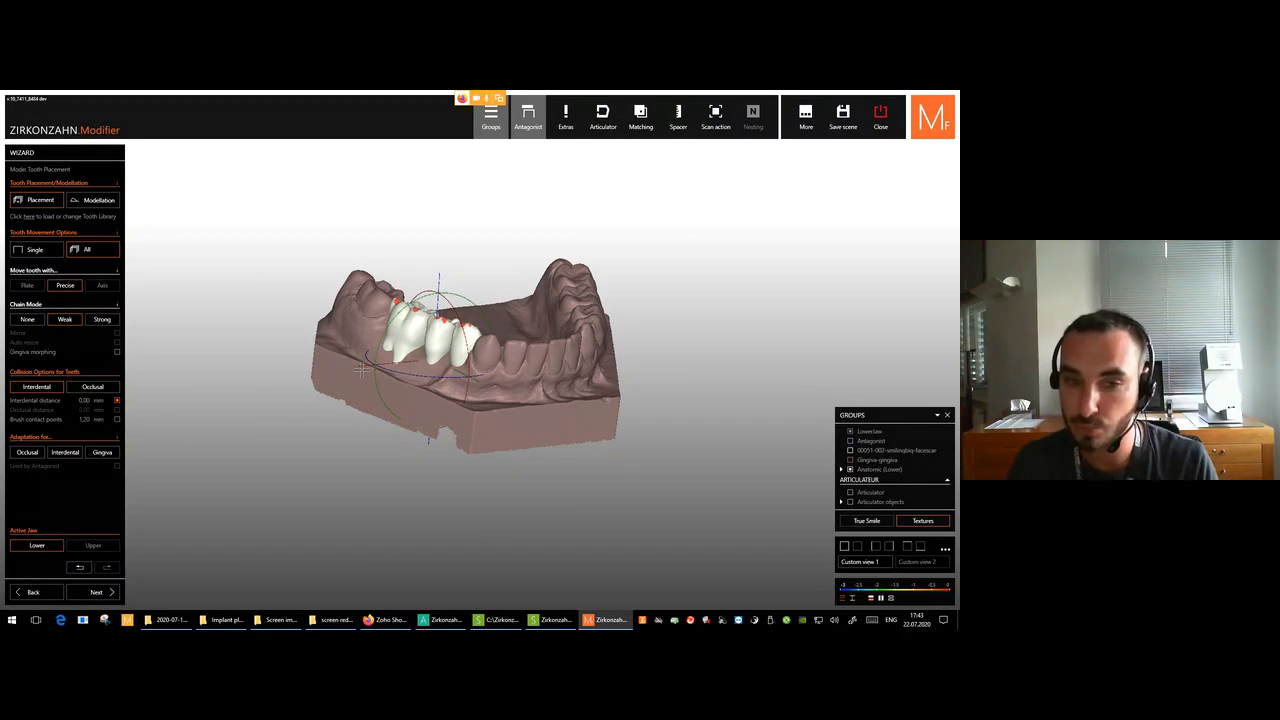
# Nudge teeth 44 to 46 together slightly sideways within the gap.
pyautogui.middleClick(434, 350)
pyautogui.moveTo(434, 350); pyautogui.dragTo(477, 386, button='right')
pyautogui.scroll(4, 477, 386)
pyautogui.moveTo(452, 358); pyautogui.dragTo(443, 359)
pyautogui.scroll(-4, 449, 357)
pyautogui.moveTo(449, 357); pyautogui.dragTo(462, 265, button='right')
pyautogui.moveTo(762, 328); pyautogui.dragTo(790, 334, button='right')
# Lower teeth 44 to 46 together slightly and rotate the group to line up with the lower arch.
pyautogui.scroll(4, 778, 330)
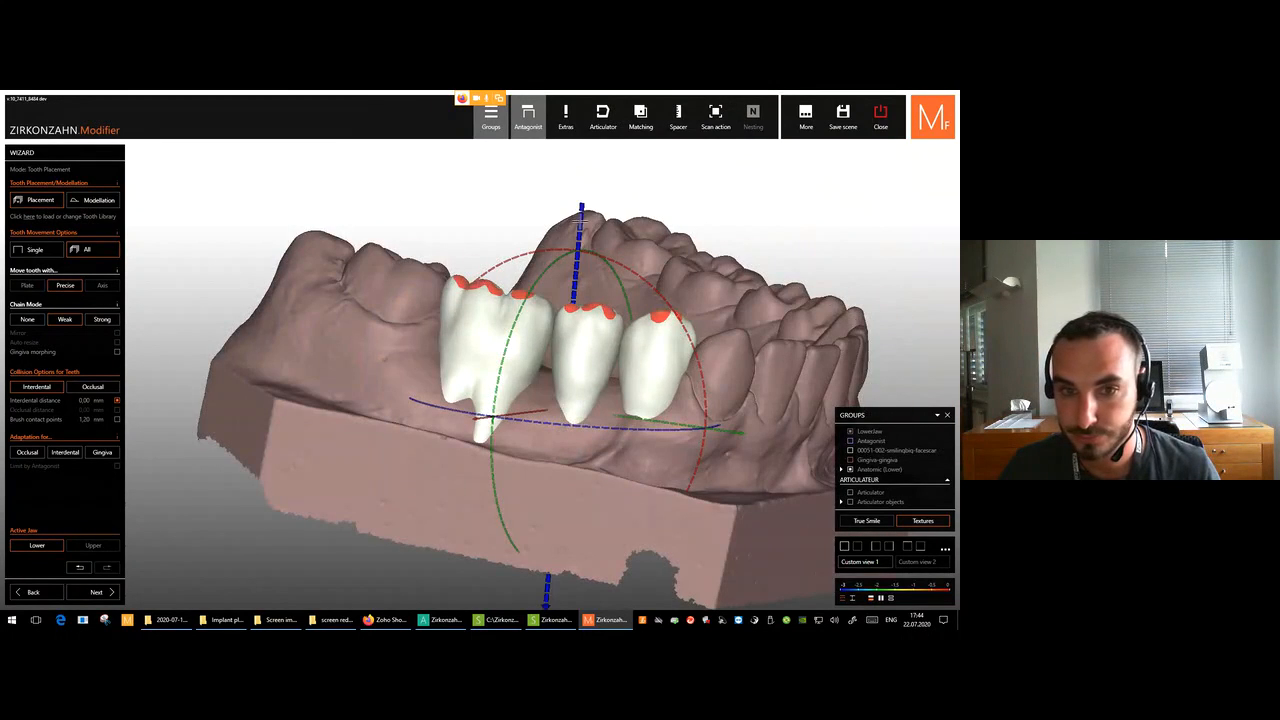
pyautogui.moveTo(579, 222); pyautogui.dragTo(578, 229)
pyautogui.moveTo(622, 205); pyautogui.dragTo(693, 247, button='right')
pyautogui.scroll(2, 693, 247)
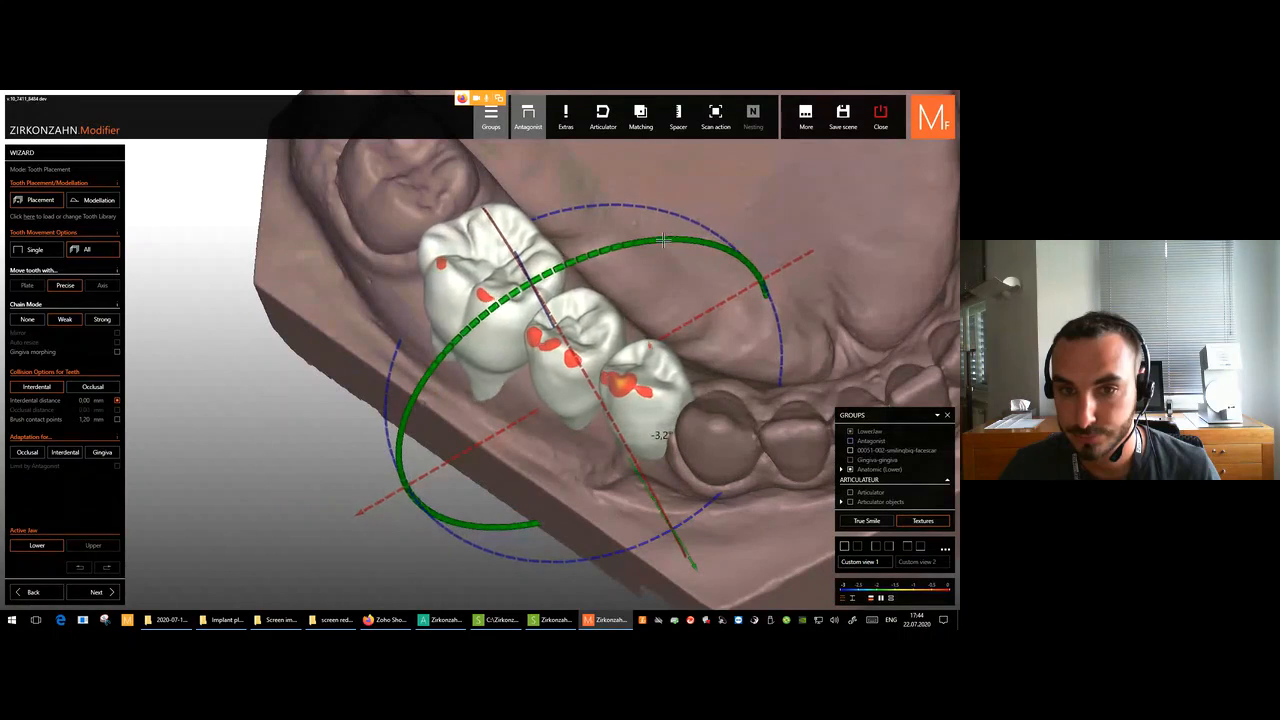
pyautogui.press('a')
pyautogui.moveTo(737, 213); pyautogui.dragTo(640, 190, button='right')
pyautogui.press('a')
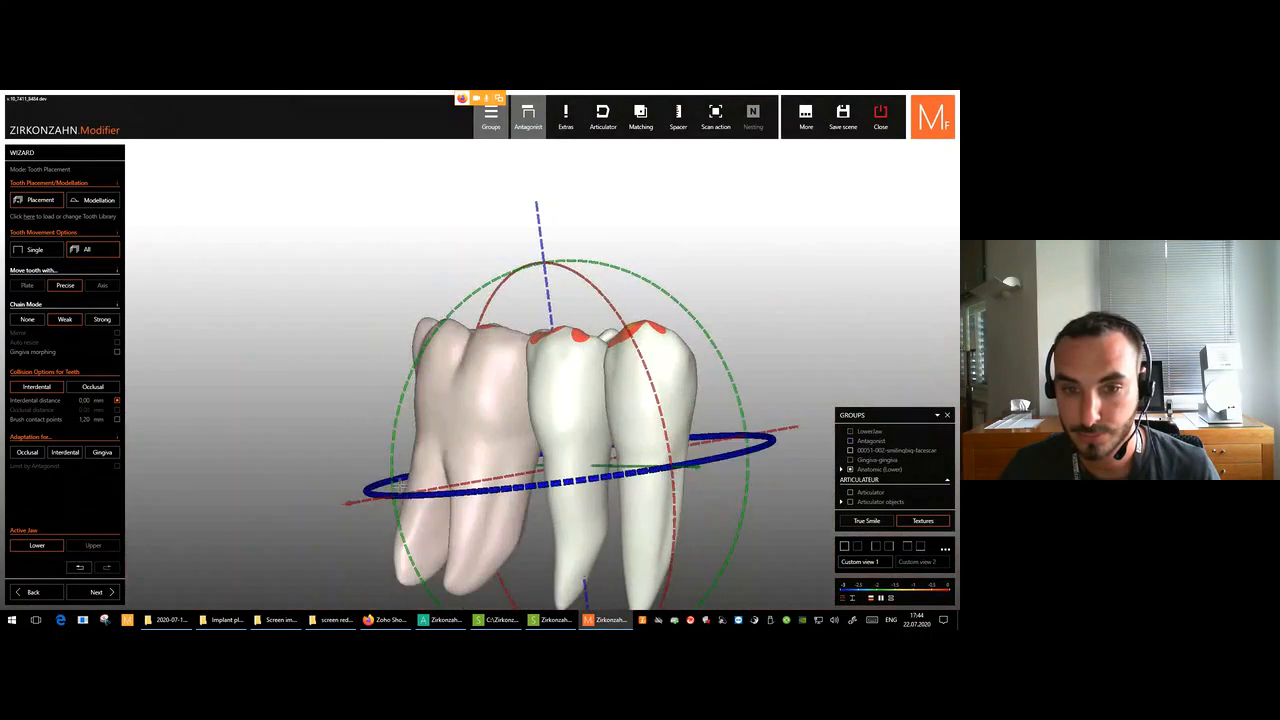
# Fine-tune the three-tooth group's rotation and height with the lower jaw hidden, and compare the fit with the jaw shown again.
pyautogui.moveTo(370, 502); pyautogui.dragTo(374, 501)
pyautogui.moveTo(543, 241); pyautogui.dragTo(545, 238)
pyautogui.scroll(-4, 606, 252)
pyautogui.moveTo(606, 252); pyautogui.dragTo(654, 275, button='right')
pyautogui.press('j')
pyautogui.press('a')
pyautogui.press('a')
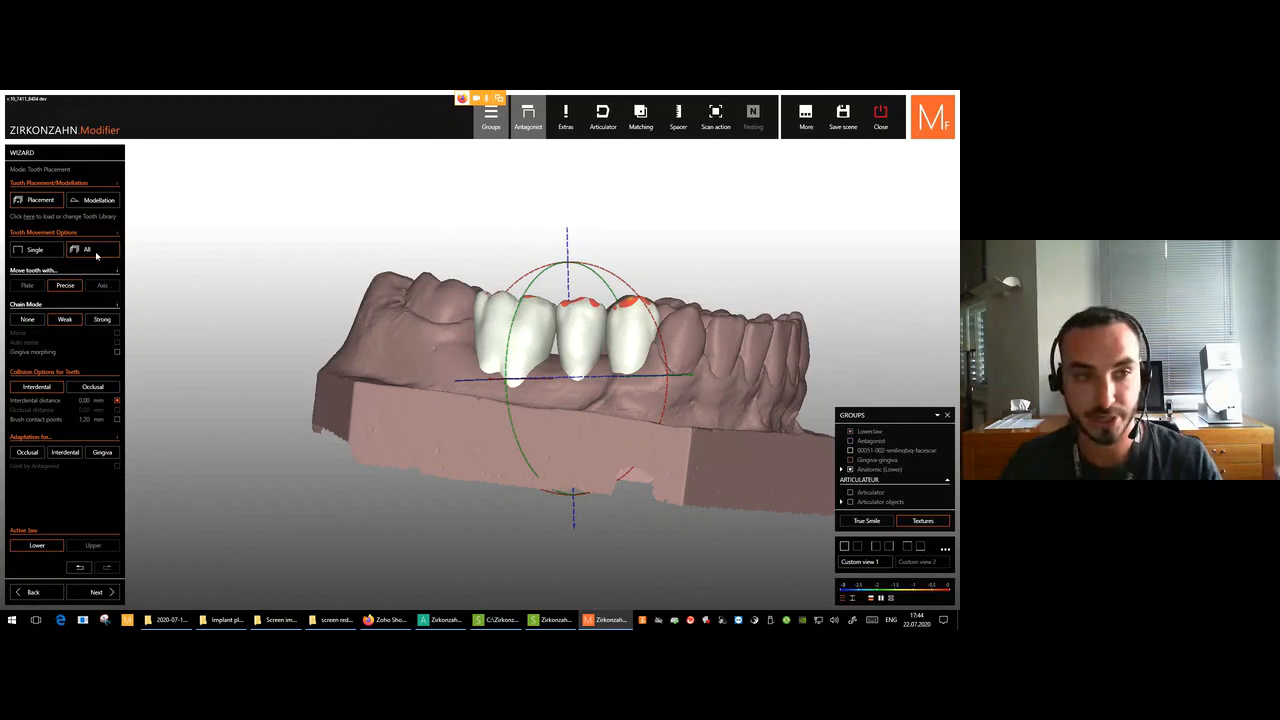
# Switch tooth movement to Single and adjust tooth 44's position beside the canine.
pyautogui.click(36, 250)
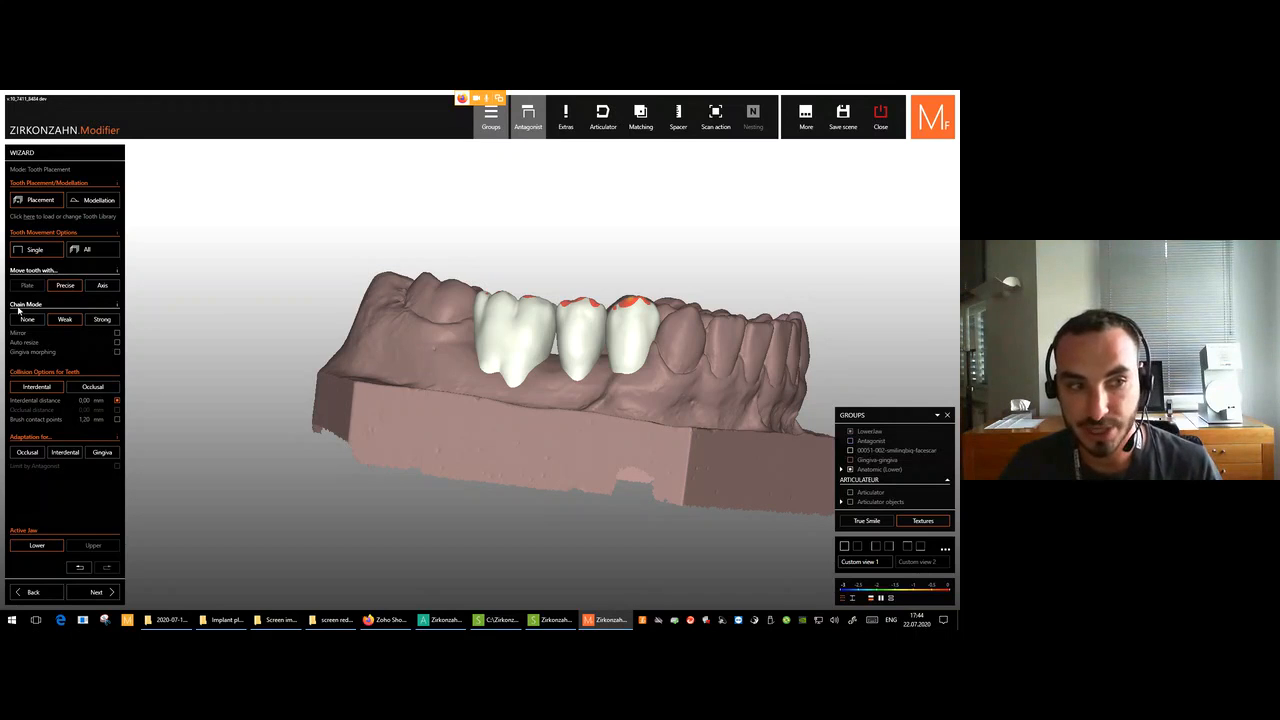
pyautogui.moveTo(634, 311); pyautogui.dragTo(636, 310)
pyautogui.scroll(3, 620, 306)
pyautogui.click(631, 369)
pyautogui.scroll(-4, 640, 374)
pyautogui.moveTo(638, 370); pyautogui.dragTo(645, 345, button='right')
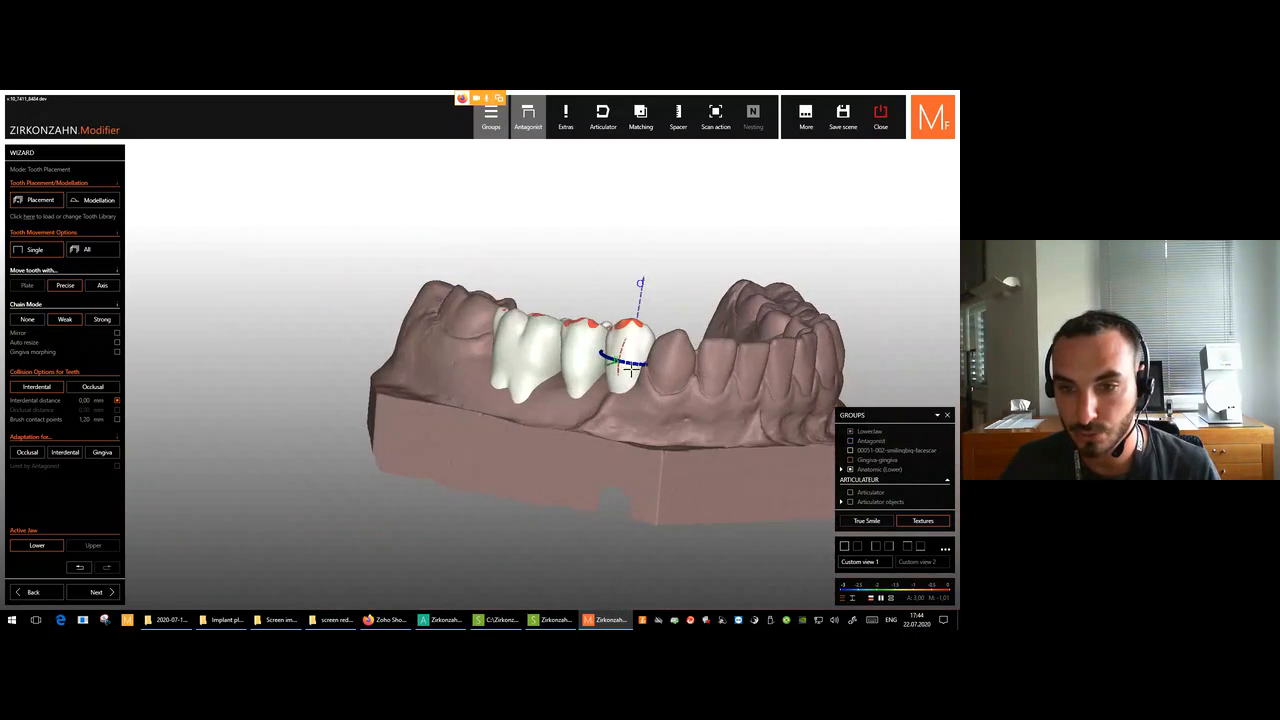
pyautogui.scroll(5, 642, 316)
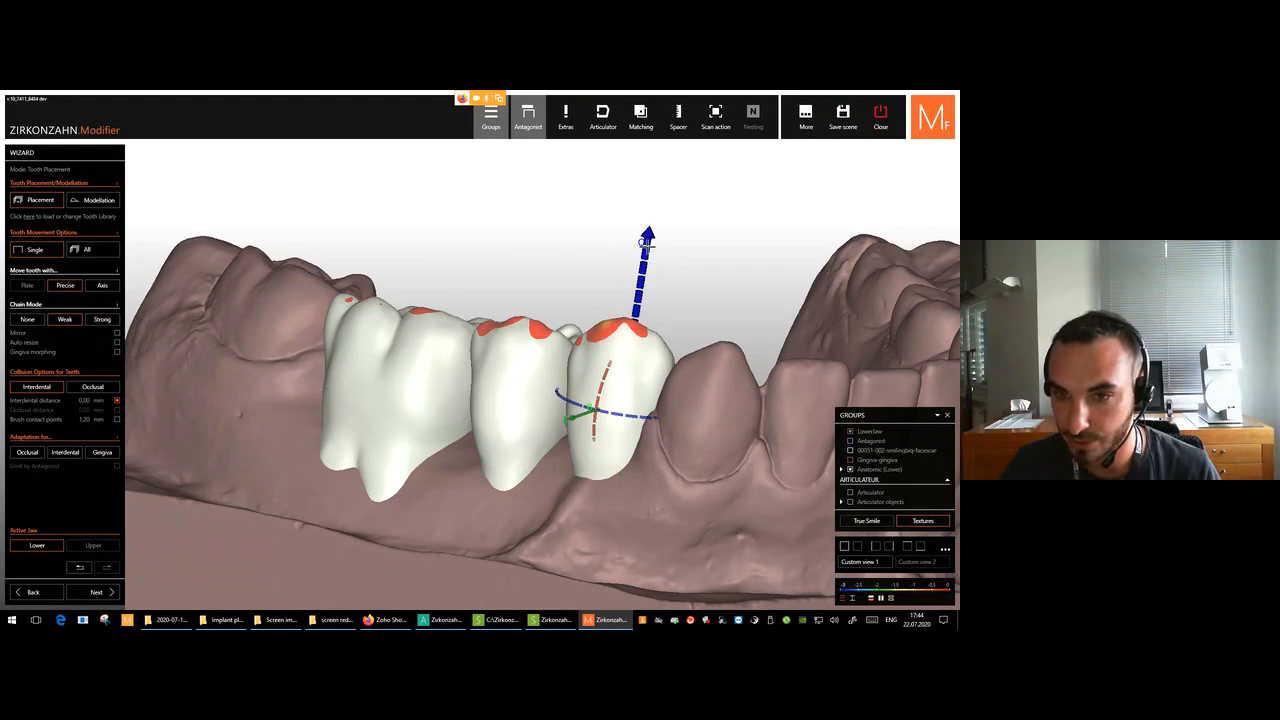
pyautogui.moveTo(645, 242); pyautogui.dragTo(646, 247)
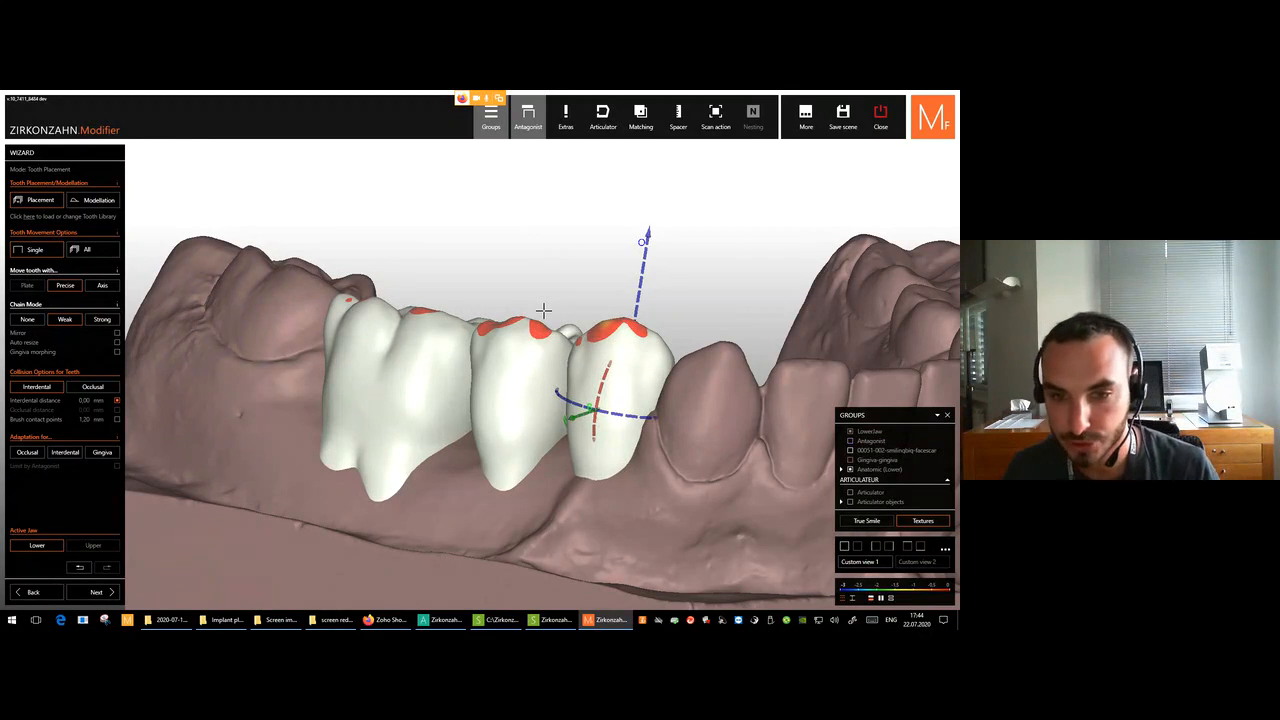
# Set the chain mode to None and move tooth 44 independently along its vertical axis.
pyautogui.click(28, 319)
pyautogui.moveTo(644, 270)
pyautogui.mouseDown()
pyautogui.moveTo(643, 282)
pyautogui.moveTo(647, 272)
pyautogui.mouseUp()
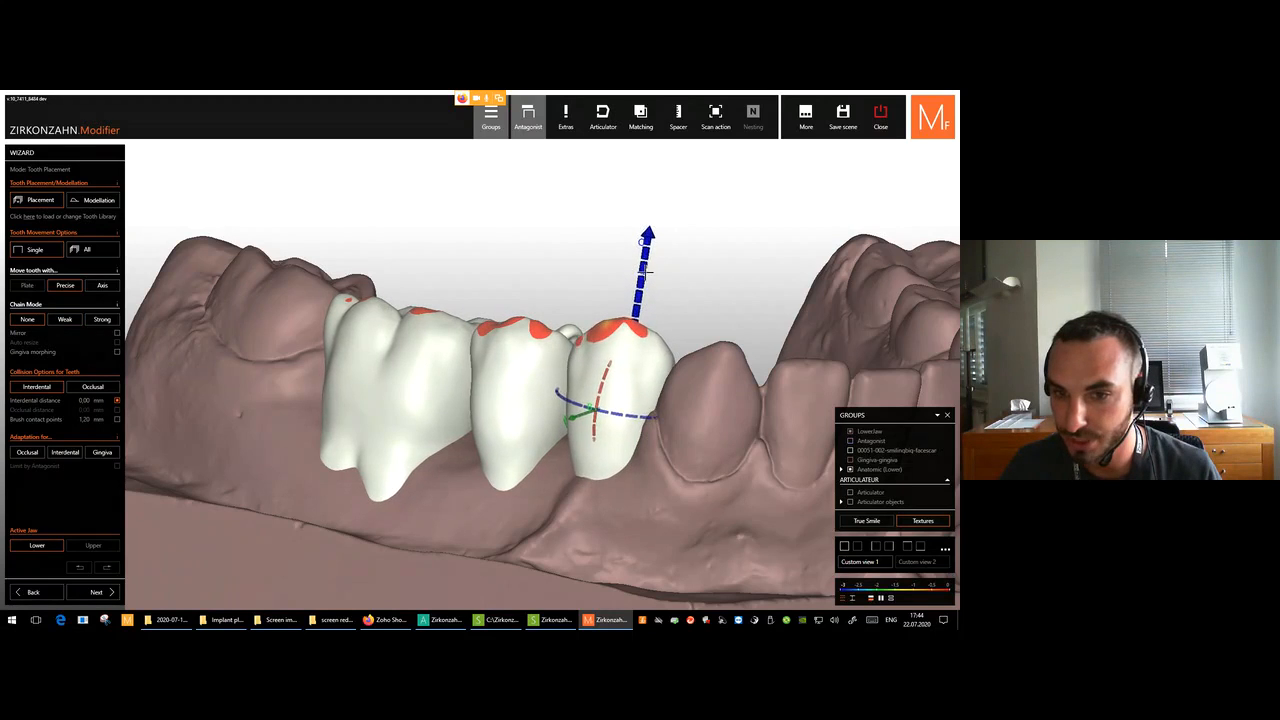
pyautogui.moveTo(647, 268); pyautogui.dragTo(647, 269)
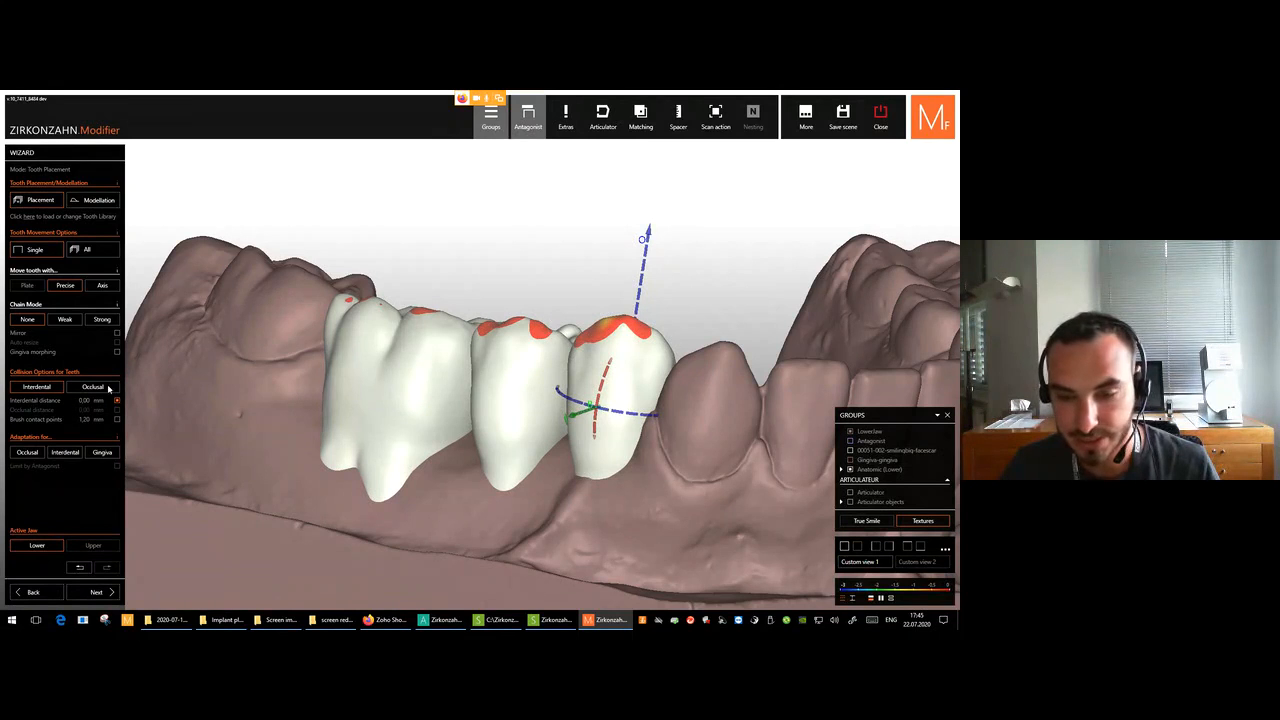
pyautogui.moveTo(645, 283); pyautogui.dragTo(645, 288)
pyautogui.moveTo(607, 286); pyautogui.dragTo(652, 284, button='right')
pyautogui.moveTo(640, 283)
pyautogui.mouseDown()
pyautogui.moveTo(648, 245)
pyautogui.moveTo(638, 283)
pyautogui.mouseUp()
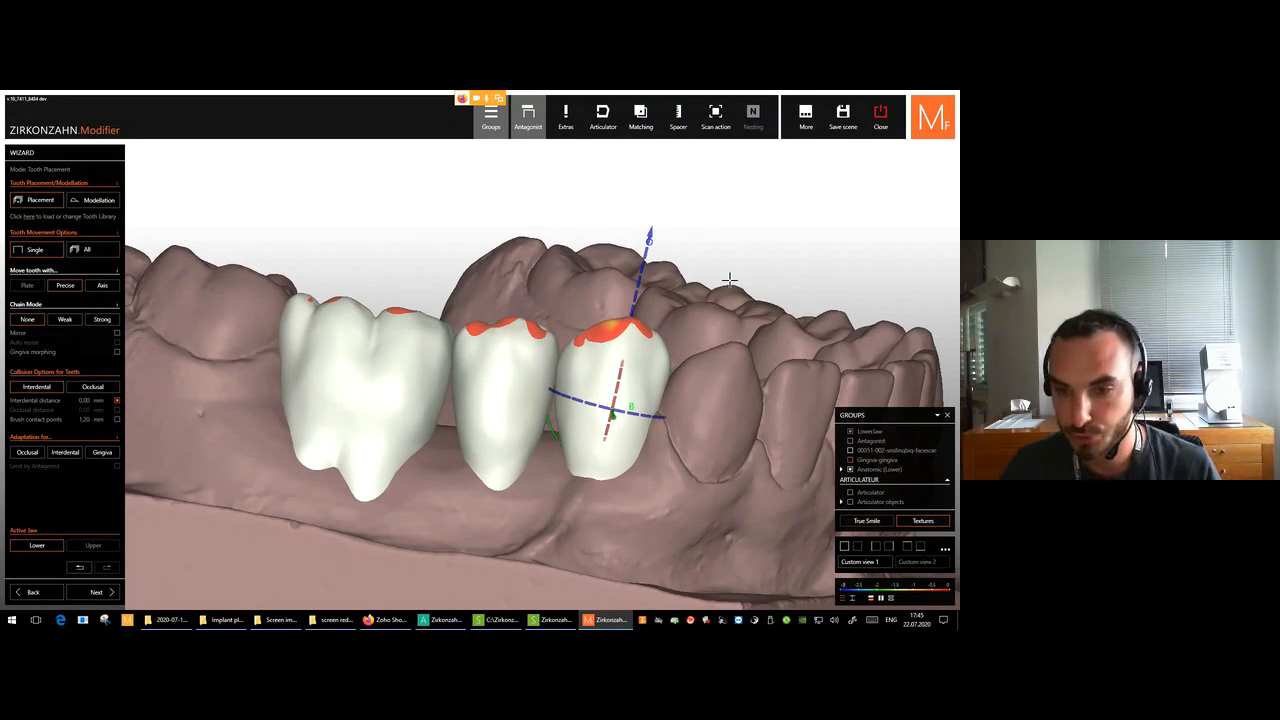
# Lower tooth 44 further to reduce the red contact area on its cusp.
pyautogui.moveTo(730, 280); pyautogui.dragTo(727, 280, button='right')
pyautogui.moveTo(637, 283); pyautogui.dragTo(647, 293)
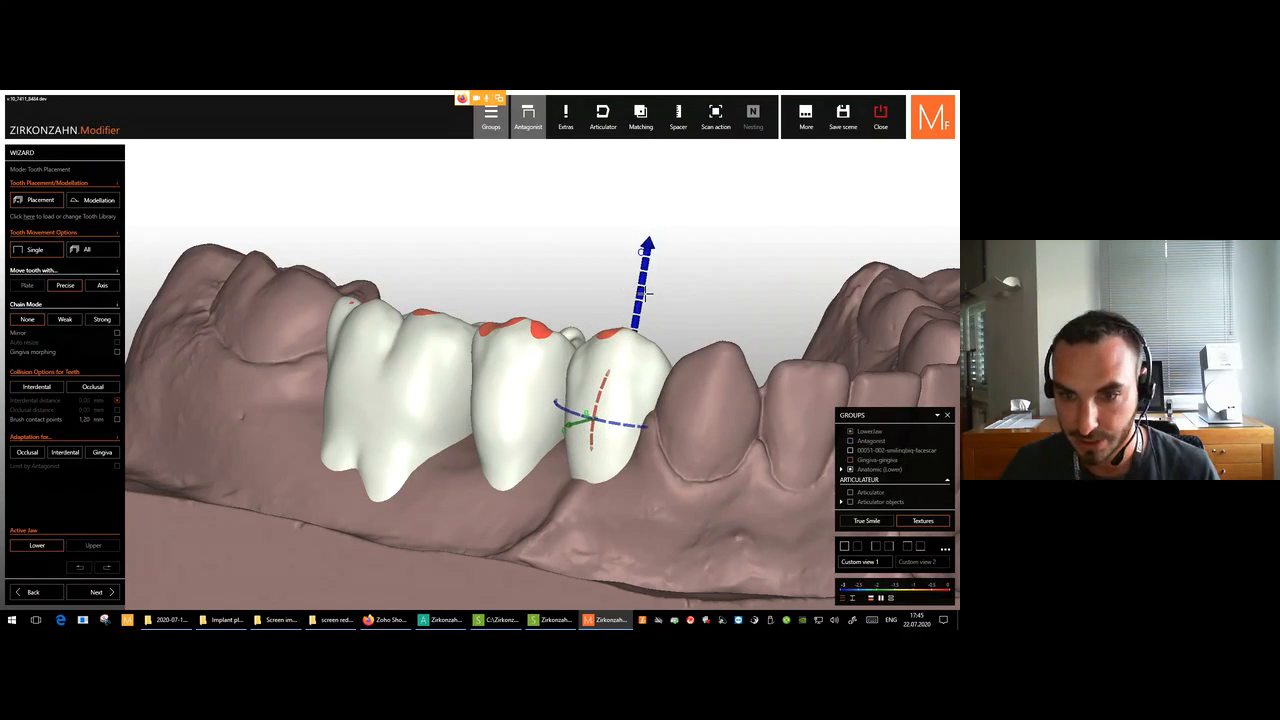
pyautogui.moveTo(648, 286); pyautogui.dragTo(662, 291, button='right')
pyautogui.scroll(3, 648, 286)
pyautogui.moveTo(648, 285); pyautogui.dragTo(648, 289)
pyautogui.scroll(-3, 684, 317)
pyautogui.moveTo(686, 318); pyautogui.dragTo(640, 314, button='right')
# Select tooth 45 for single adjustment, and move molar 46 down slightly along its vertical axis.
pyautogui.click(565, 355)
pyautogui.moveTo(565, 355); pyautogui.dragTo(566, 276, button='right')
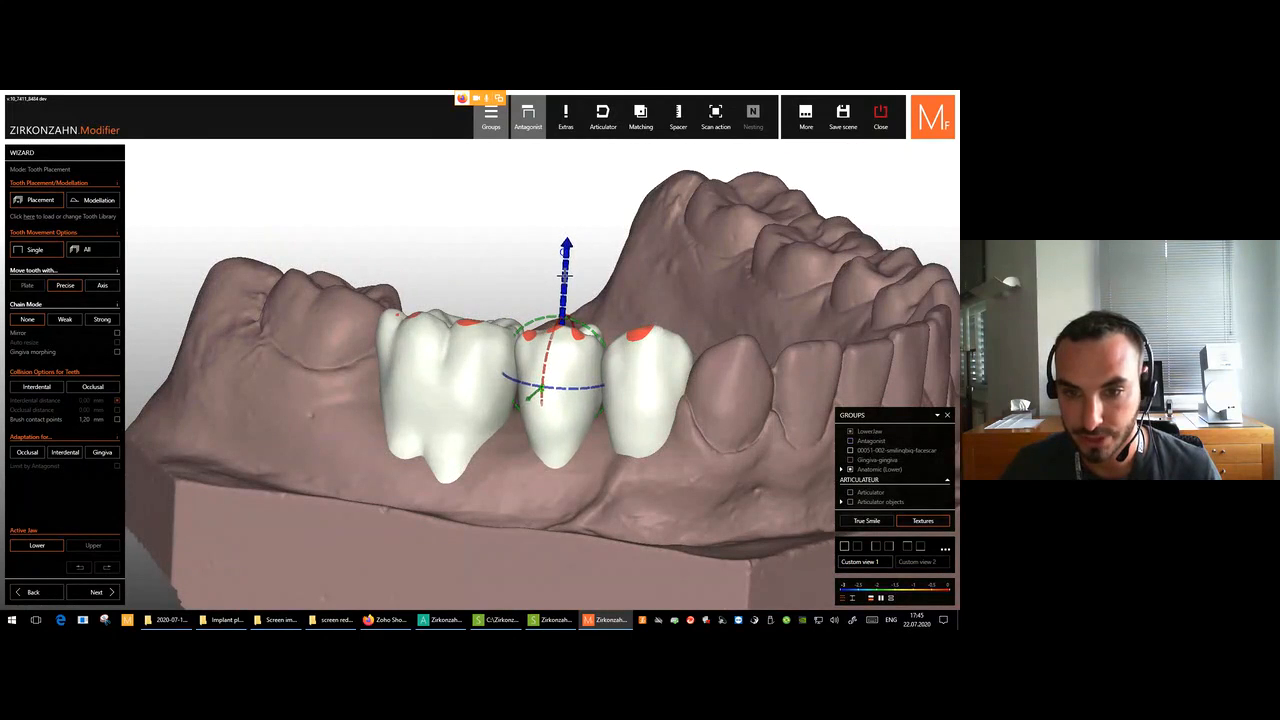
pyautogui.click(414, 346)
pyautogui.moveTo(414, 346); pyautogui.dragTo(440, 350, button='right')
pyautogui.scroll(2, 459, 298)
pyautogui.moveTo(444, 293); pyautogui.dragTo(436, 307)
pyautogui.press('a')
pyautogui.press('a')
pyautogui.moveTo(437, 308); pyautogui.dragTo(490, 318, button='right')
pyautogui.moveTo(518, 242)
pyautogui.mouseDown()
pyautogui.moveTo(497, 274)
pyautogui.moveTo(514, 250)
pyautogui.mouseUp()
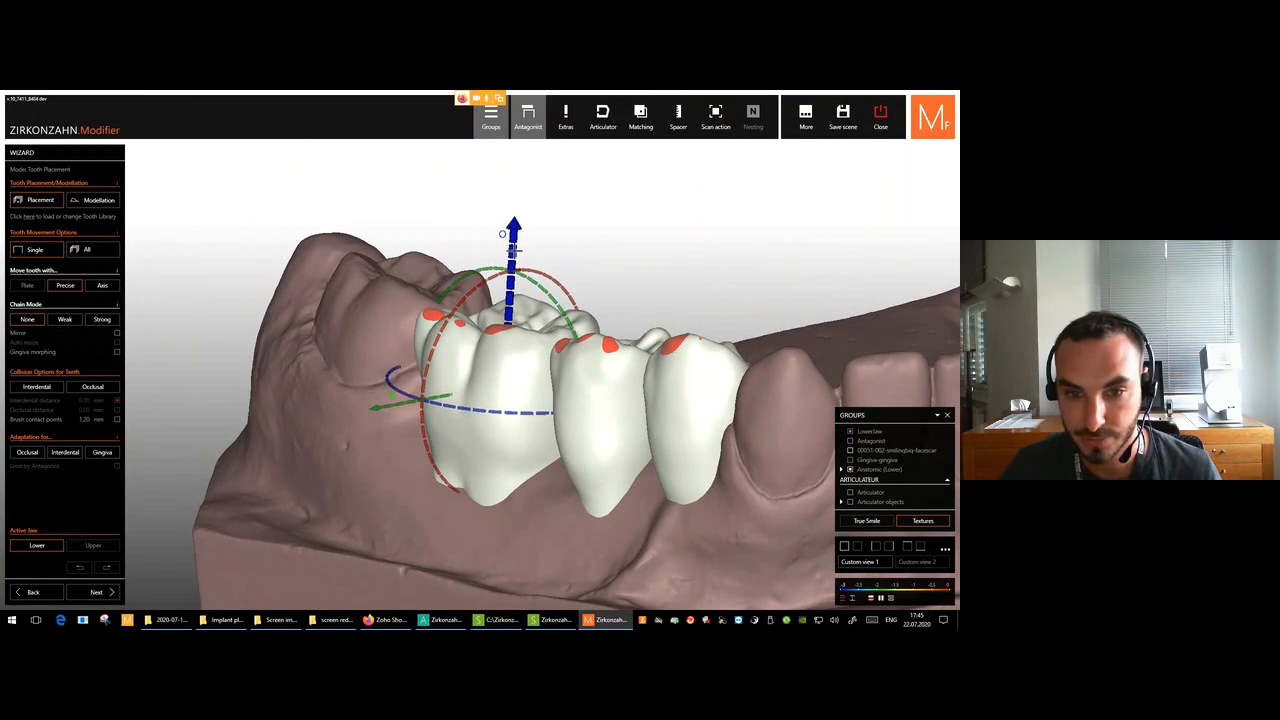
# Examine the placed teeth against the antagonist from the front and hide the antagonist again.
pyautogui.press('a')
pyautogui.scroll(-3, 517, 251)
pyautogui.moveTo(815, 395); pyautogui.dragTo(760, 417, button='right')
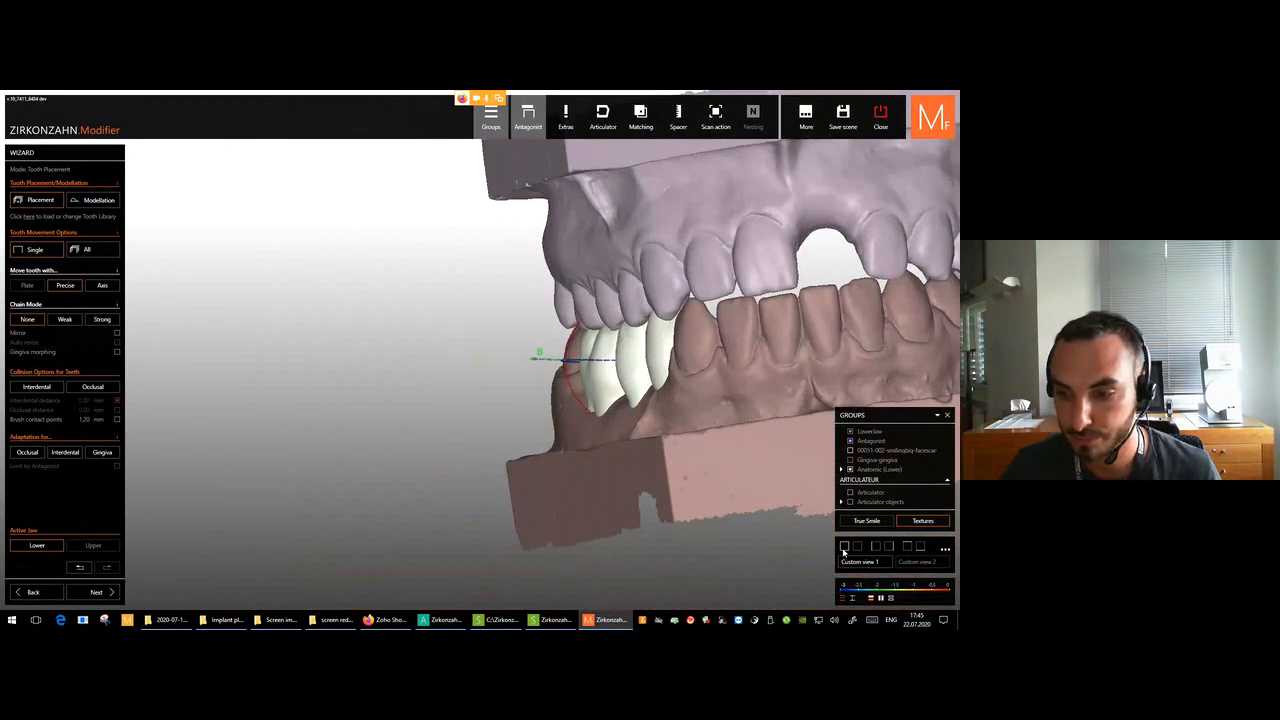
pyautogui.click(845, 548)
pyautogui.scroll(-2, 680, 409)
pyautogui.click(850, 441)
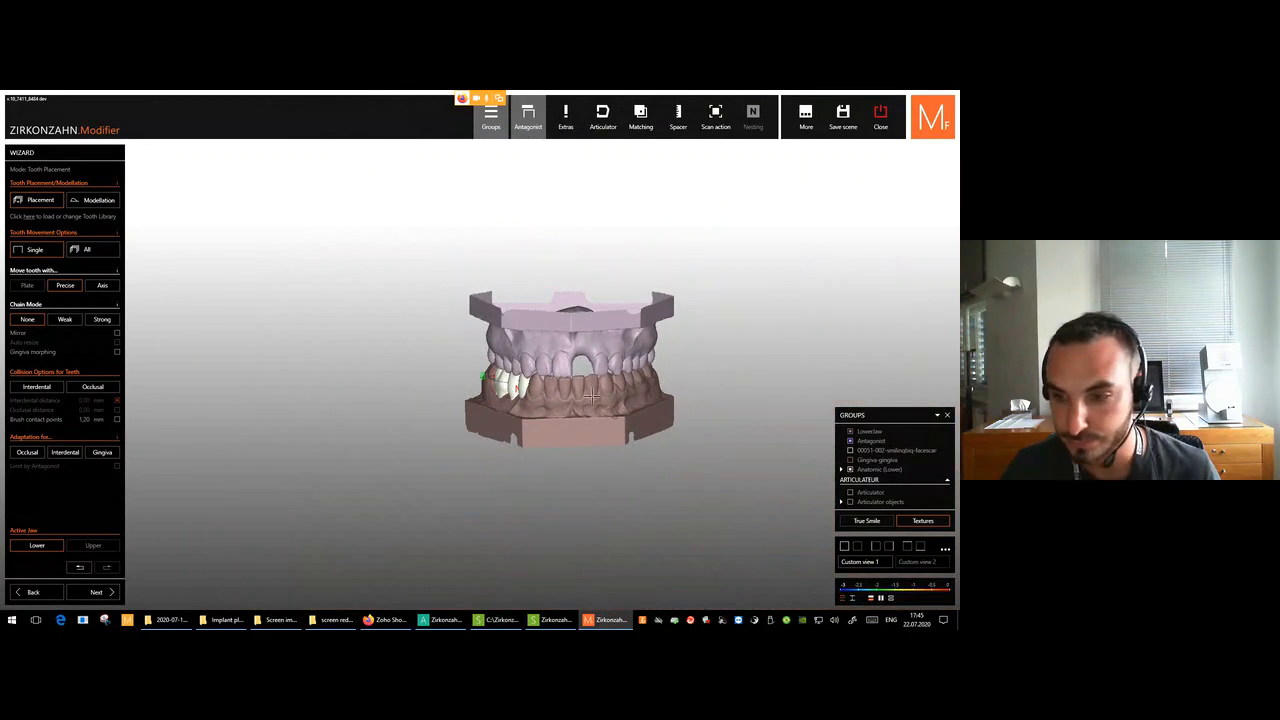
pyautogui.scroll(3, 556, 347)
pyautogui.scroll(5, 501, 378)
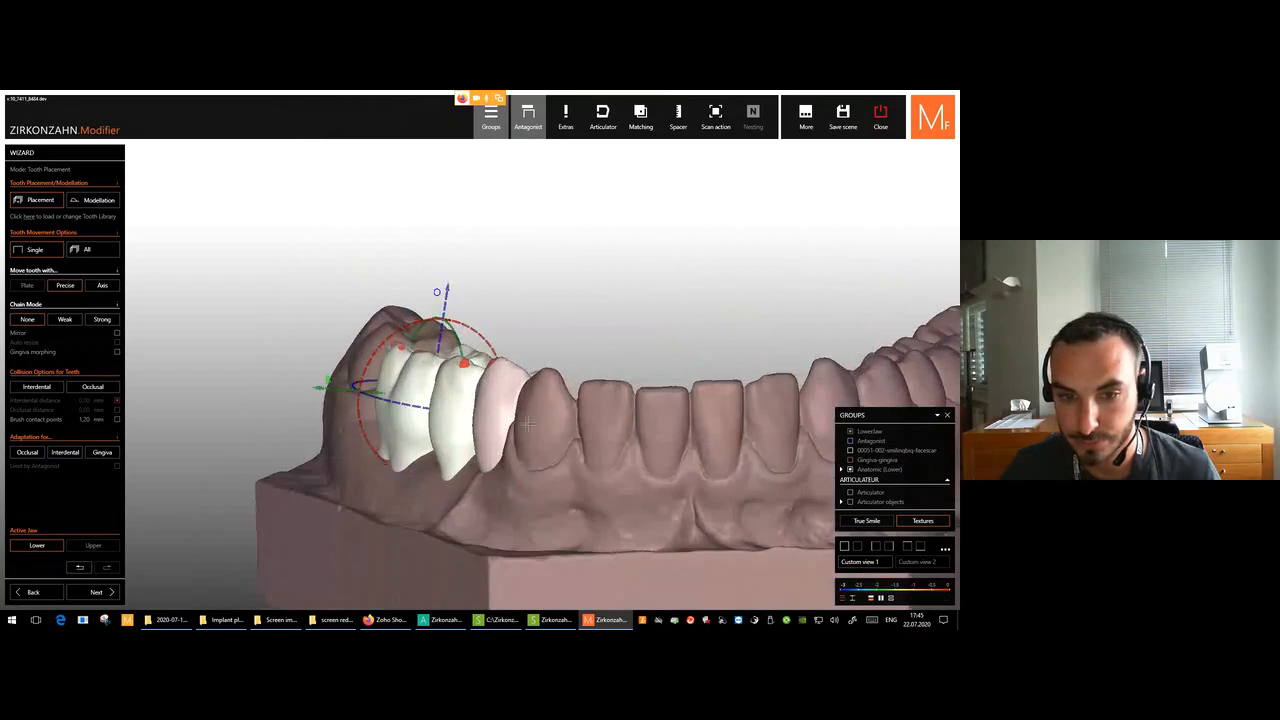
# Nudge a single library premolar slightly to improve its alignment in the lower gap.
pyautogui.moveTo(501, 378); pyautogui.dragTo(617, 406, button='right')
pyautogui.click(617, 406)
pyautogui.moveTo(643, 332); pyautogui.dragTo(649, 330)
pyautogui.moveTo(674, 306); pyautogui.dragTo(551, 315, button='right')
# Display the face scan in front view and examine how the placed lower teeth sit within the smile.
pyautogui.click(844, 546)
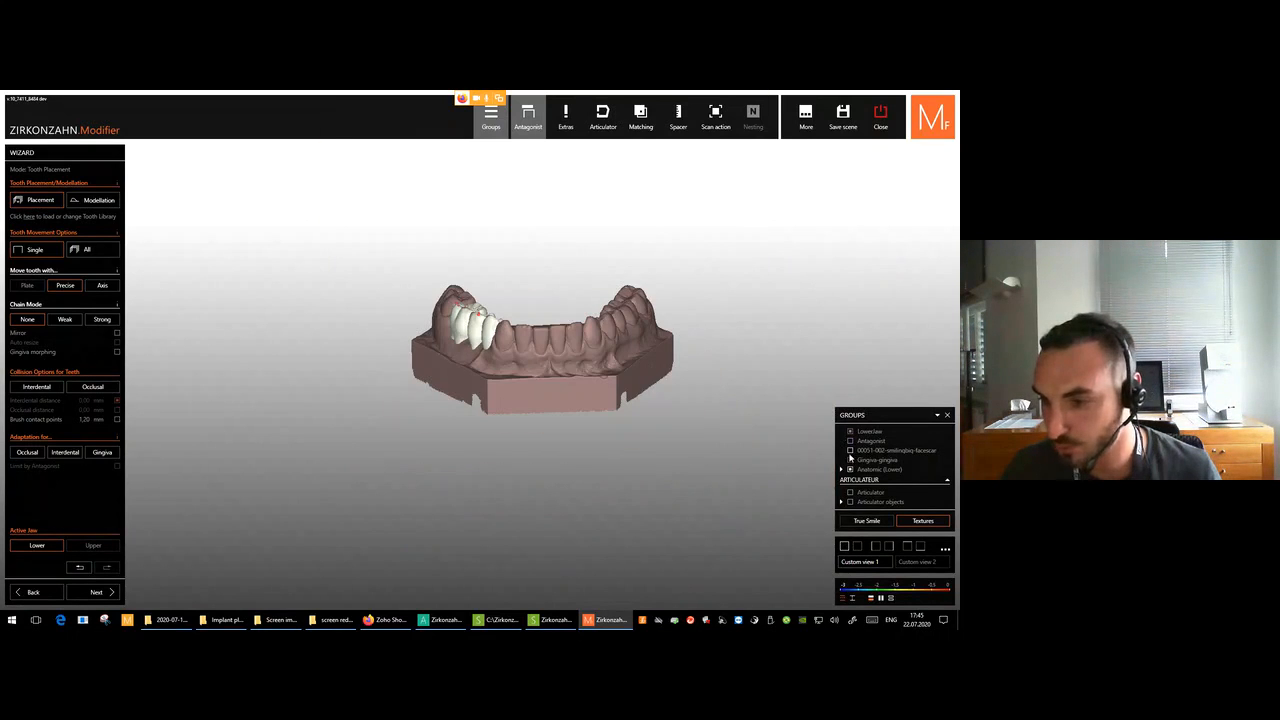
pyautogui.click(850, 450)
pyautogui.scroll(-3, 673, 429)
pyautogui.moveTo(652, 418); pyautogui.dragTo(598, 394, button='right')
pyautogui.middleClick(608, 394)
pyautogui.scroll(4, 470, 320)
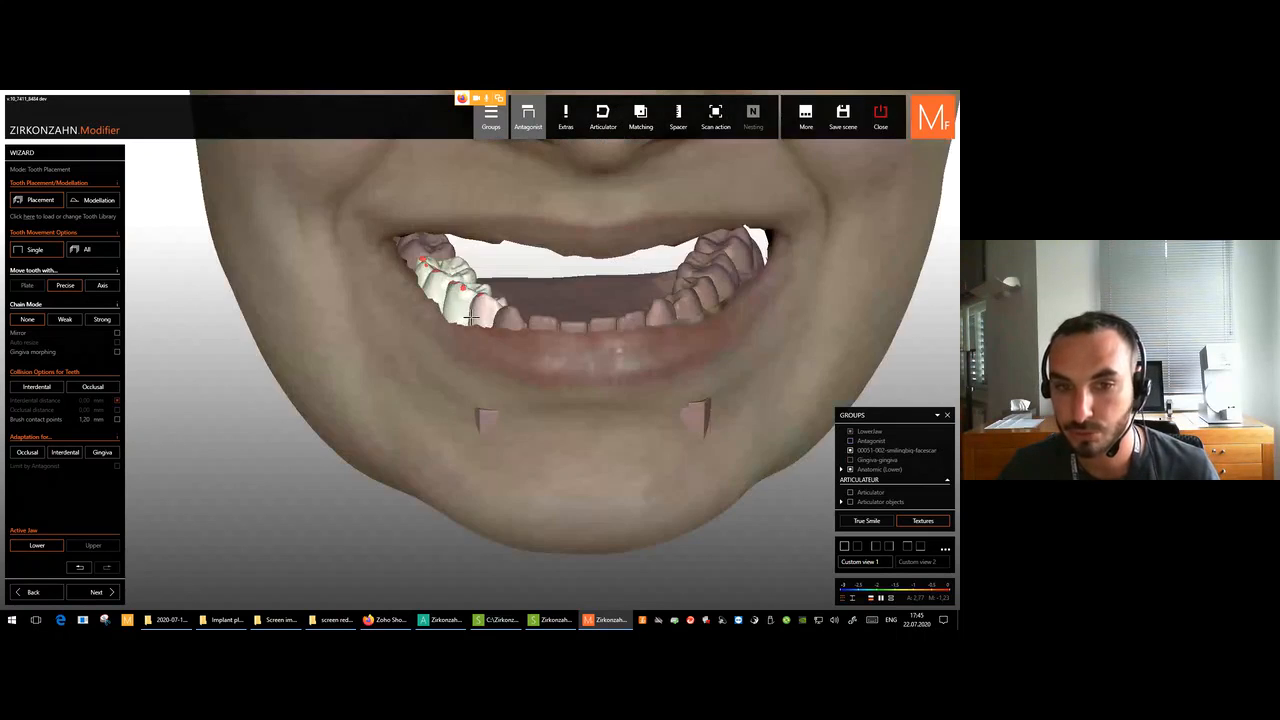
pyautogui.scroll(-3, 542, 314)
pyautogui.moveTo(542, 314); pyautogui.dragTo(544, 324, button='right')
pyautogui.scroll(3, 488, 315)
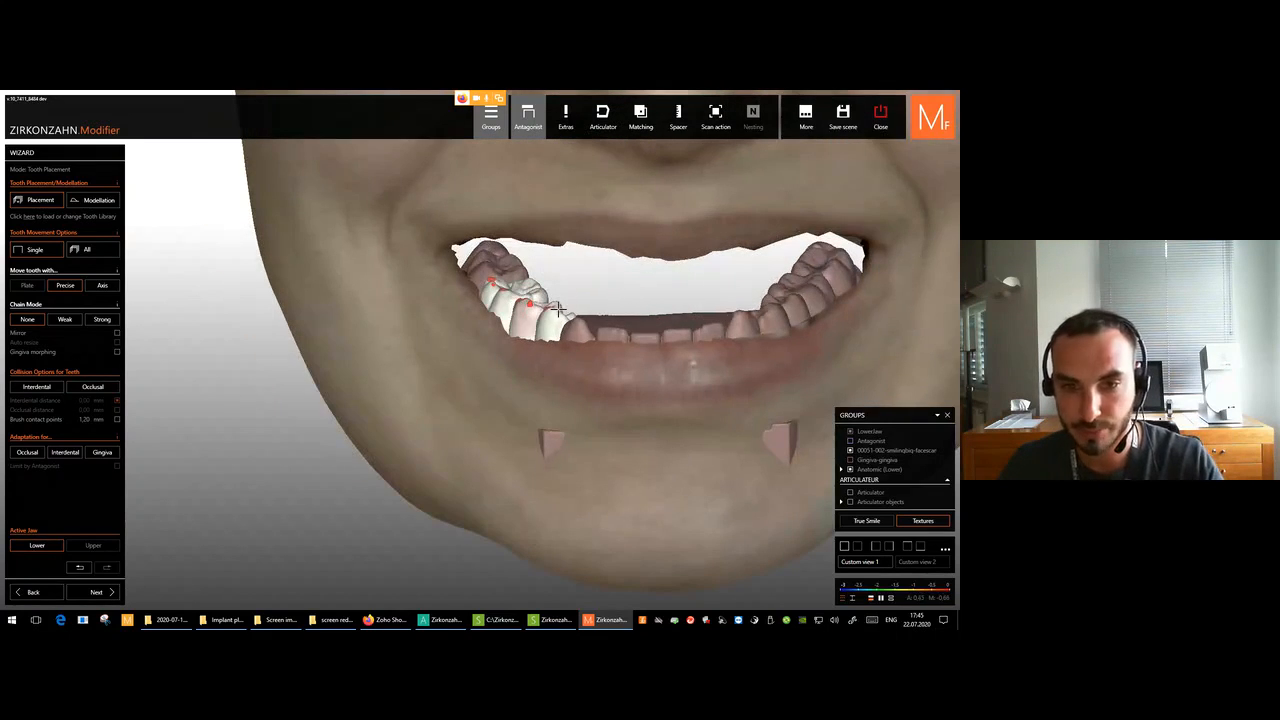
pyautogui.moveTo(660, 308); pyautogui.dragTo(660, 312, button='right')
pyautogui.moveTo(662, 308); pyautogui.dragTo(579, 305, button='middle')
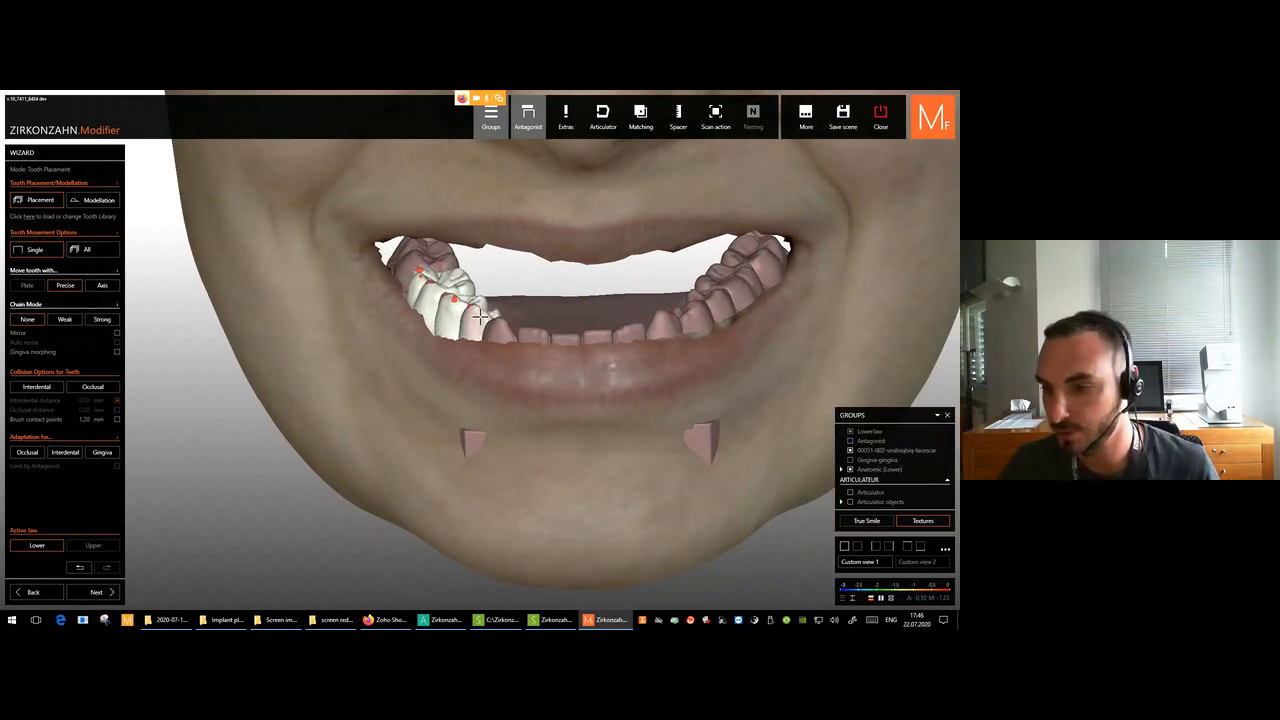
# Examine the library teeth's alignment through the open lips from close up and from several angles, and hide the face scan.
pyautogui.scroll(5, 505, 285)
pyautogui.scroll(-1, 505, 285)
pyautogui.moveTo(505, 285); pyautogui.dragTo(594, 309, button='right')
pyautogui.moveTo(451, 329)
pyautogui.scroll(-3, 597, 306)
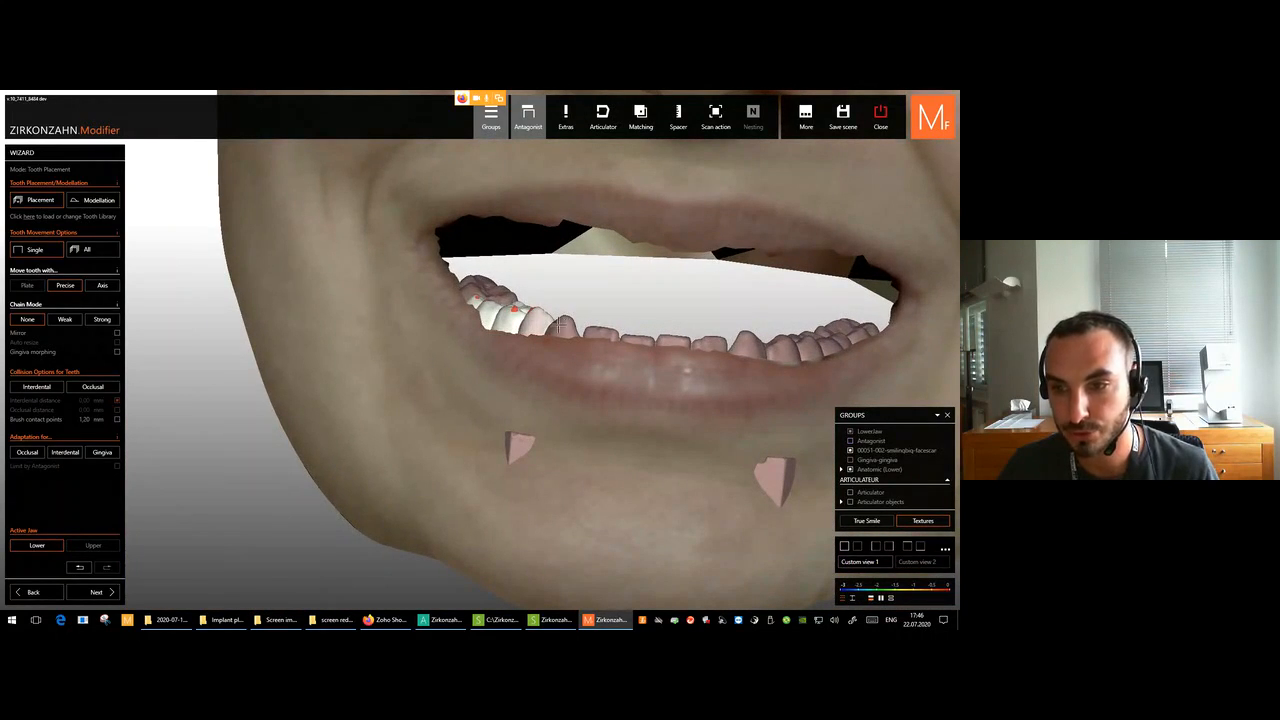
pyautogui.moveTo(530, 318)
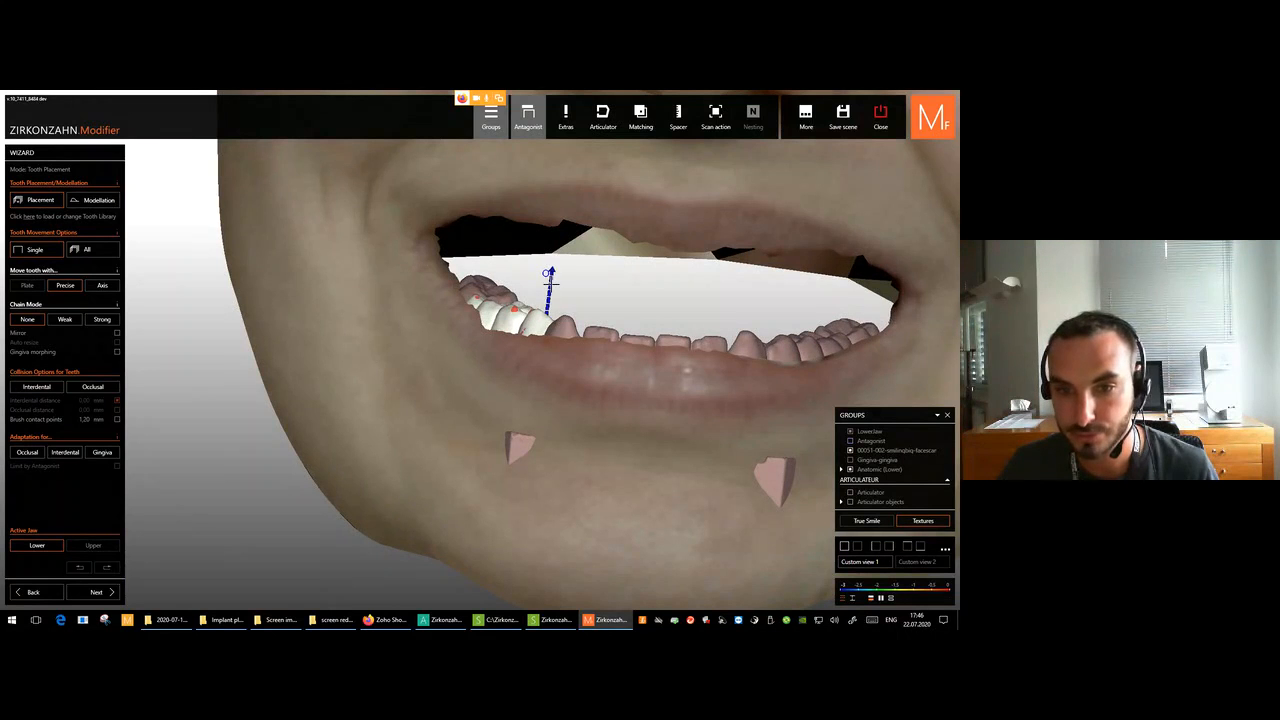
pyautogui.scroll(5, 548, 284)
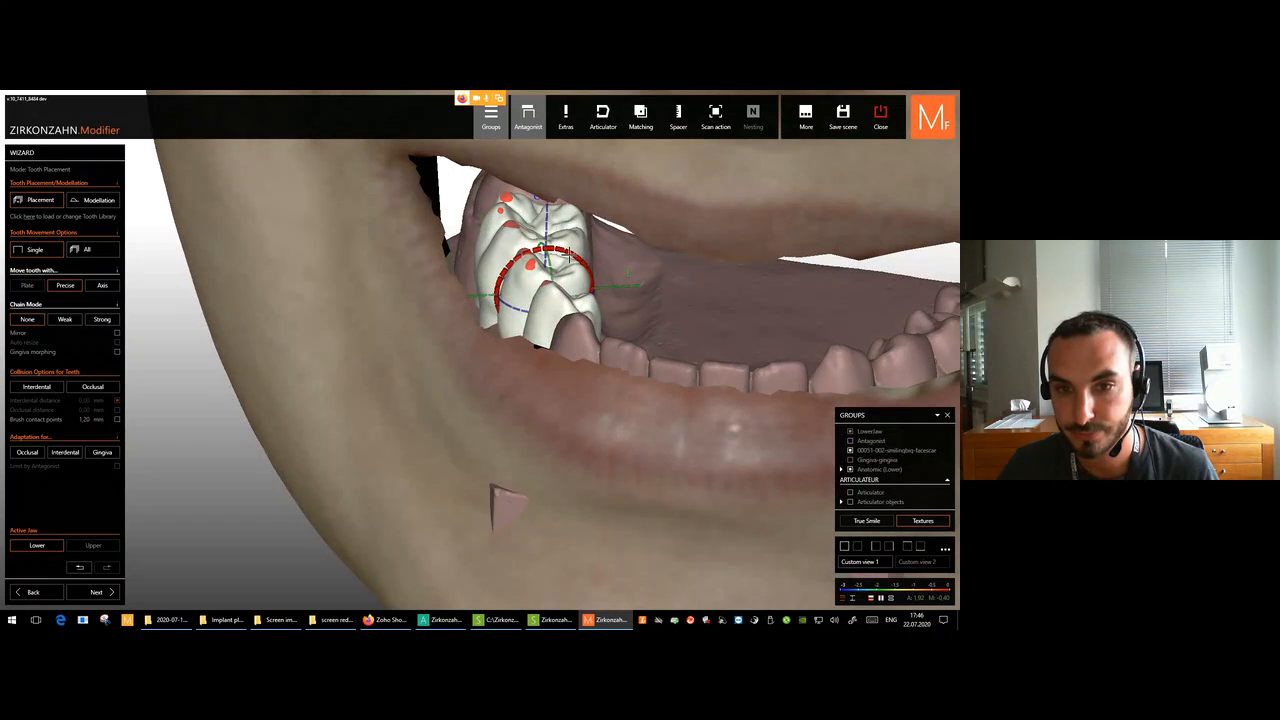
pyautogui.moveTo(588, 250); pyautogui.dragTo(591, 249, button='right')
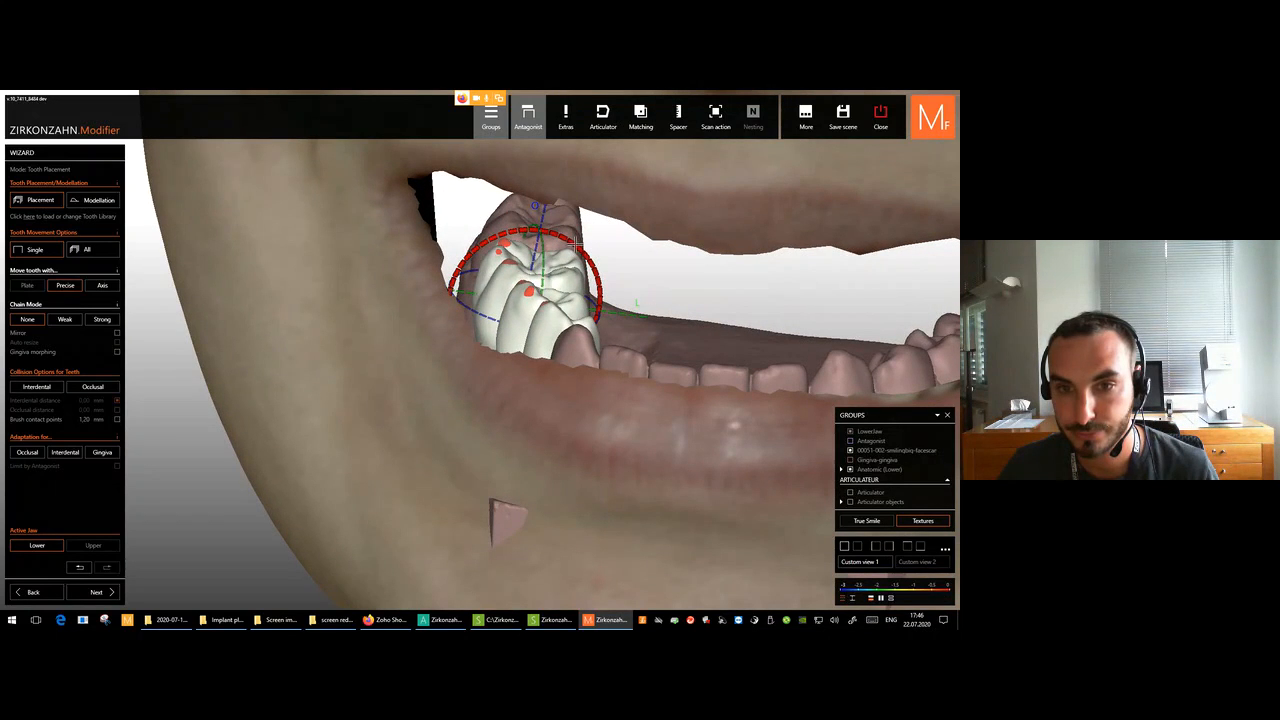
pyautogui.scroll(-5, 694, 289)
pyautogui.moveTo(694, 289); pyautogui.dragTo(722, 280, button='right')
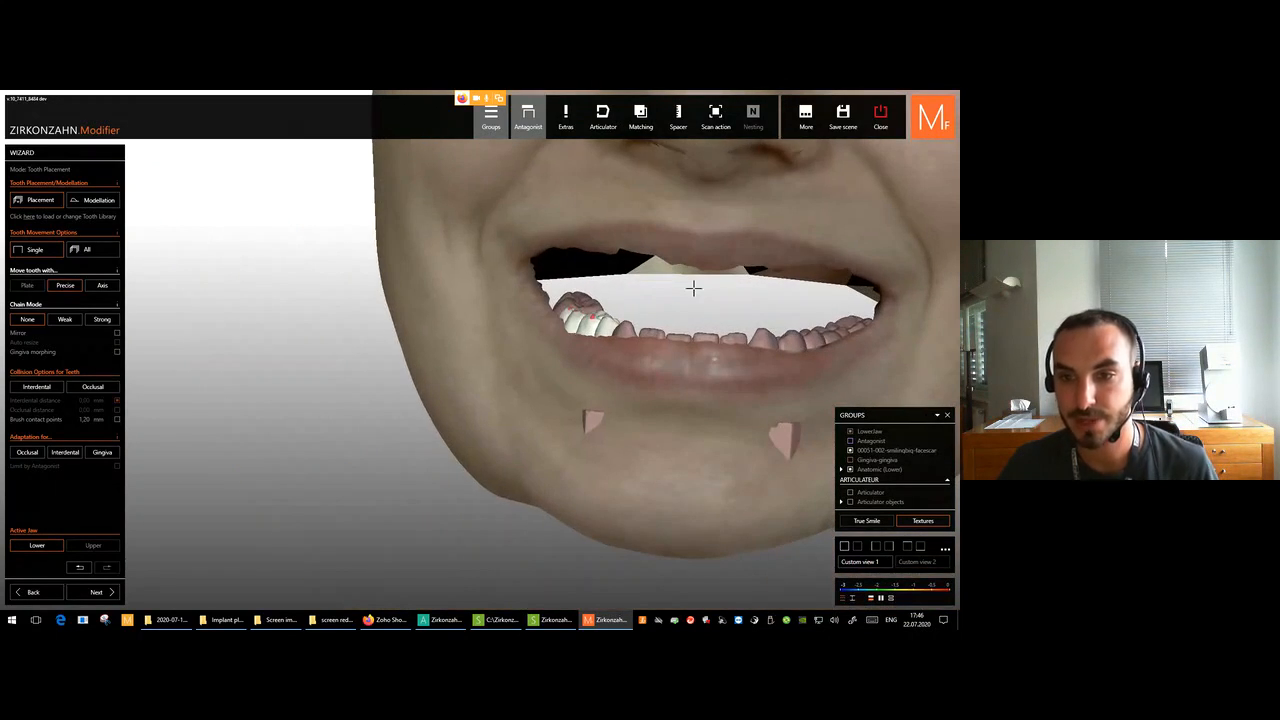
pyautogui.middleClick(804, 235)
pyautogui.moveTo(745, 298); pyautogui.dragTo(603, 285, button='middle')
pyautogui.moveTo(603, 285); pyautogui.dragTo(600, 286, button='right')
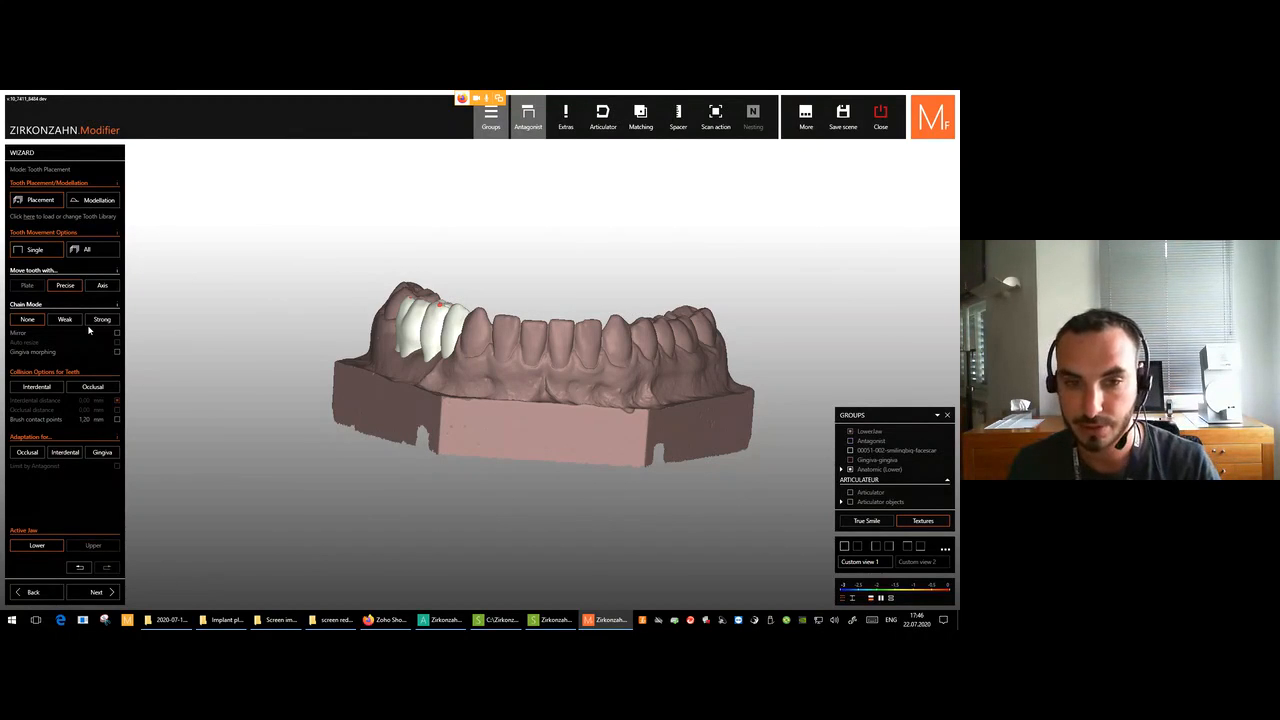
# Switch from tooth placement to Modellation for the teeth and inspect the red contact areas on teeth 44 to 46.
pyautogui.click(95, 204)
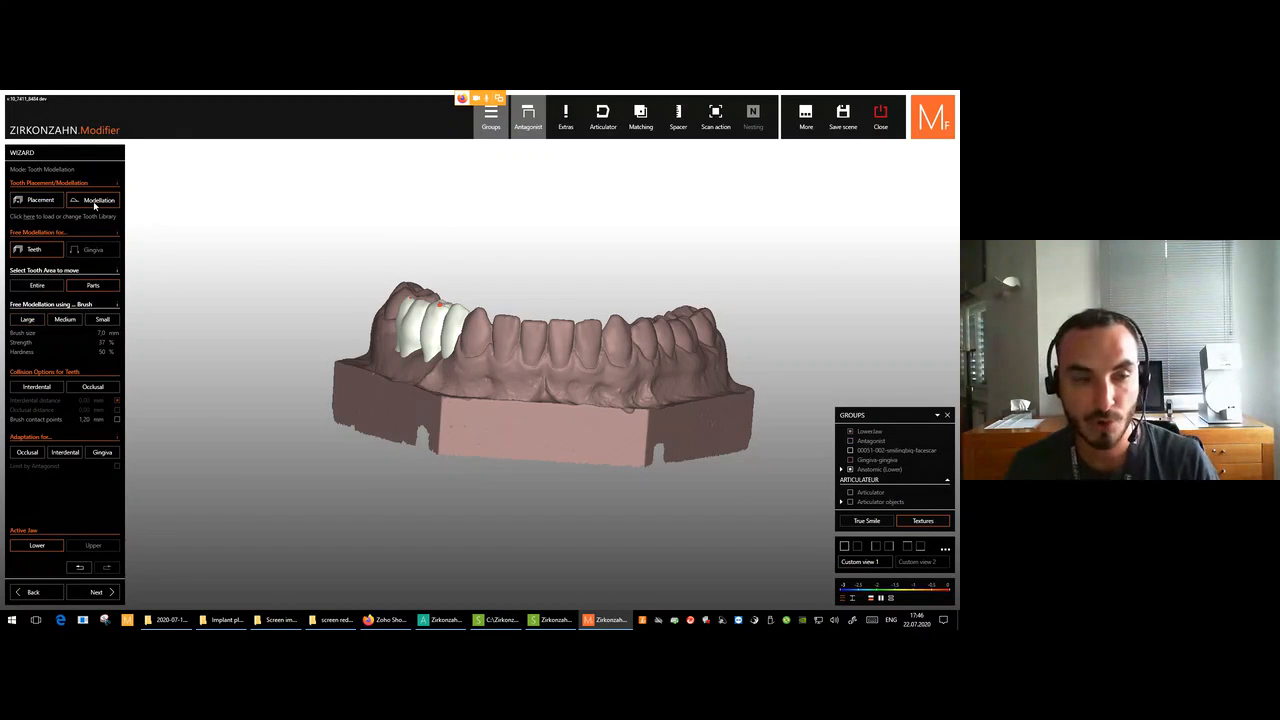
pyautogui.moveTo(369, 300); pyautogui.dragTo(509, 333, button='right')
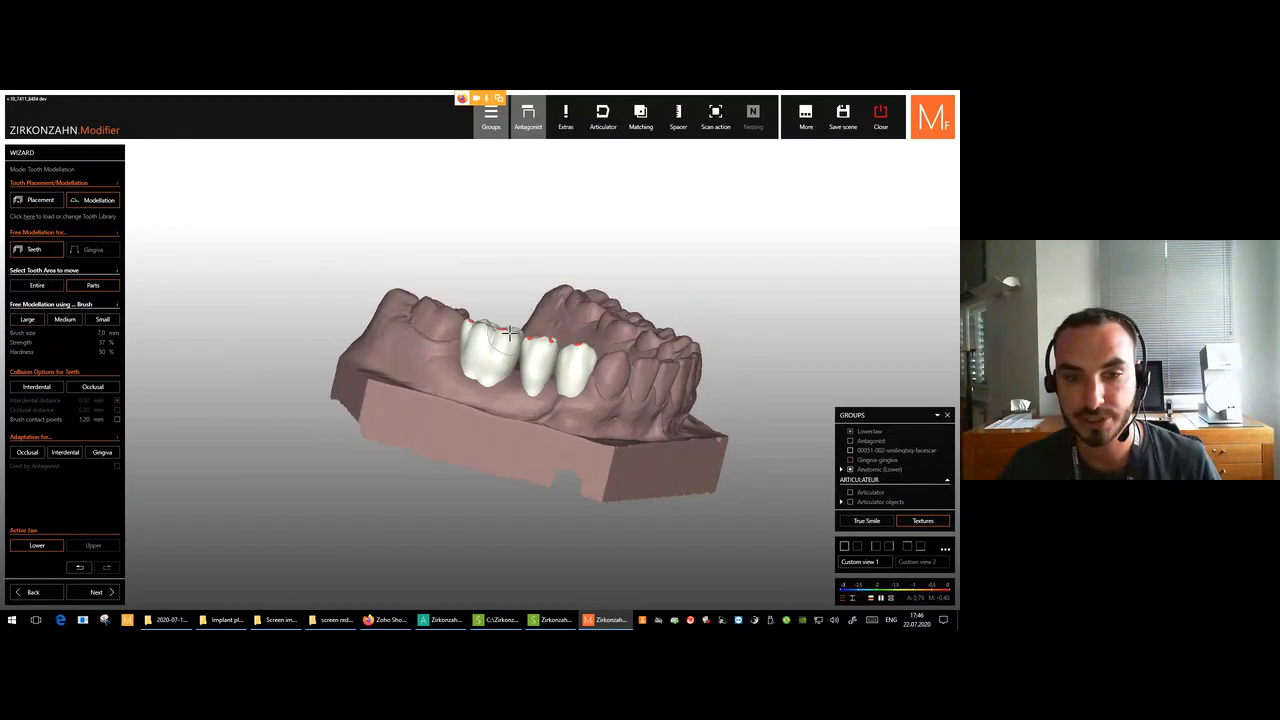
pyautogui.scroll(5, 509, 333)
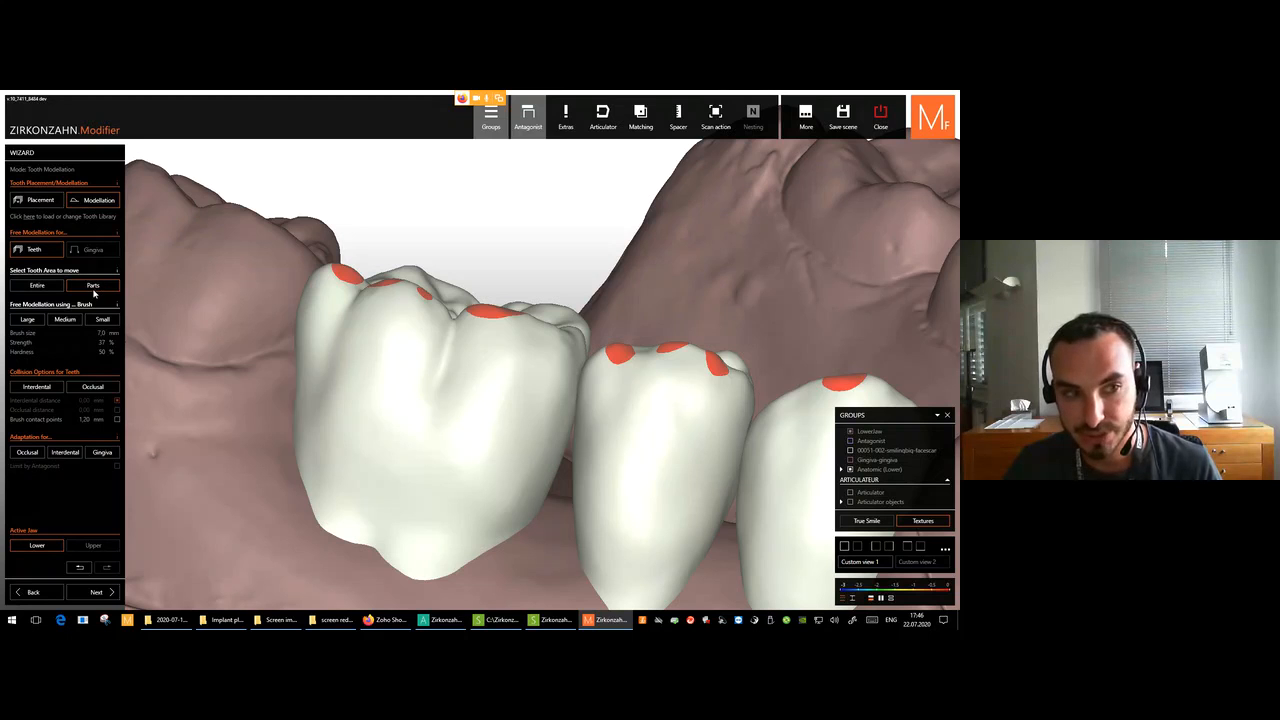
pyautogui.scroll(-5, 323, 314)
pyautogui.moveTo(323, 314)
pyautogui.mouseDown(button='right')
pyautogui.moveTo(305, 308)
pyautogui.moveTo(300, 285)
pyautogui.moveTo(340, 290)
pyautogui.mouseUp(button='right')
pyautogui.scroll(5, 774, 377)
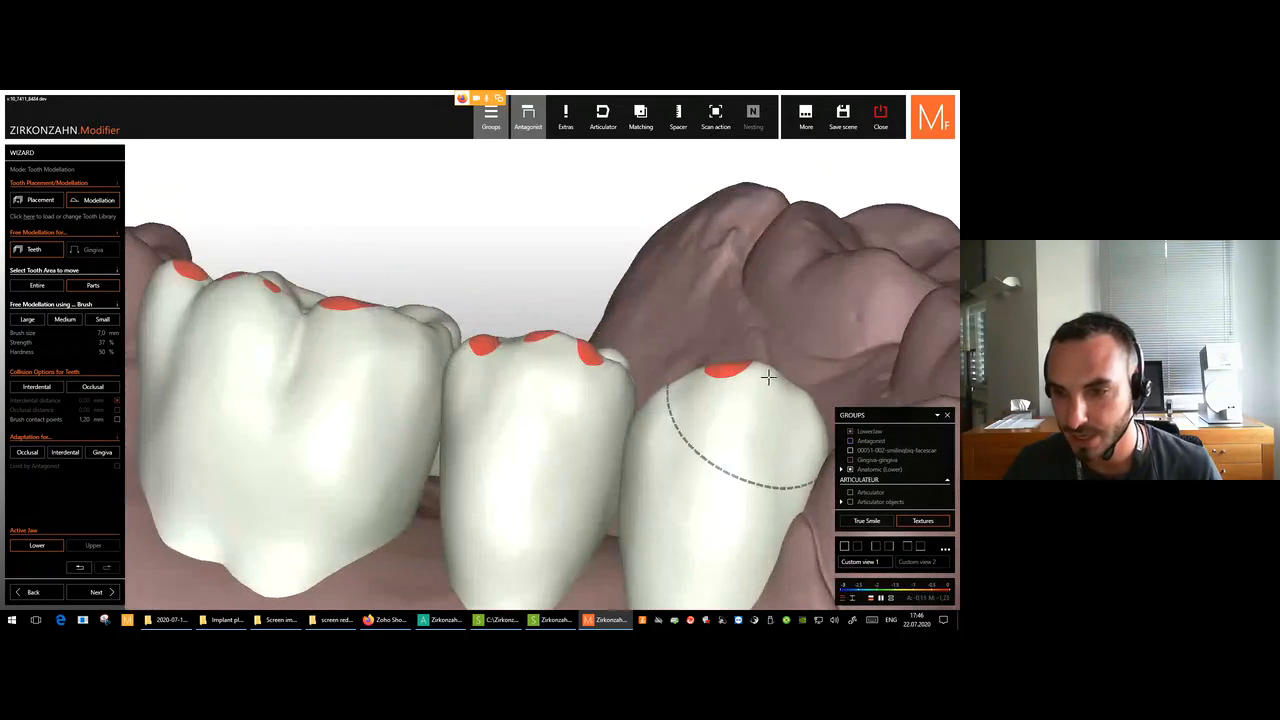
pyautogui.scroll(-4, 580, 406)
pyautogui.moveTo(547, 408); pyautogui.dragTo(548, 417, button='right')
pyautogui.scroll(5, 547, 408)
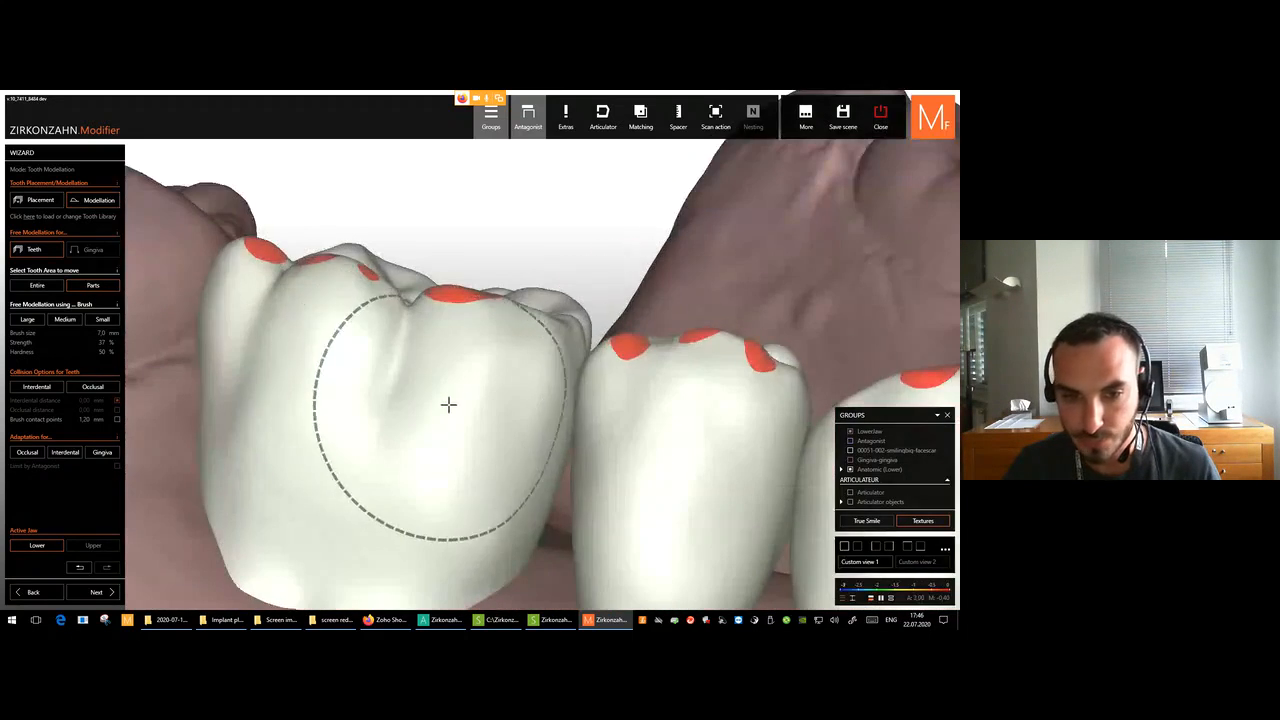
# Shift a cusp part of molar 46 slightly downward near its red contact area.
pyautogui.keyDown('ctrl'); pyautogui.scroll(-3, 402, 411); pyautogui.keyUp('ctrl')
pyautogui.keyDown('ctrl'); pyautogui.scroll(4, 402, 411); pyautogui.keyUp('ctrl')
pyautogui.keyDown('ctrl'); pyautogui.scroll(-2, 402, 411); pyautogui.keyUp('ctrl')
pyautogui.moveTo(411, 397); pyautogui.dragTo(448, 317, button='right')
pyautogui.scroll(-2, 420, 374)
pyautogui.scroll(-2, 426, 351)
pyautogui.scroll(3, 426, 349)
pyautogui.moveTo(449, 316); pyautogui.dragTo(449, 321)
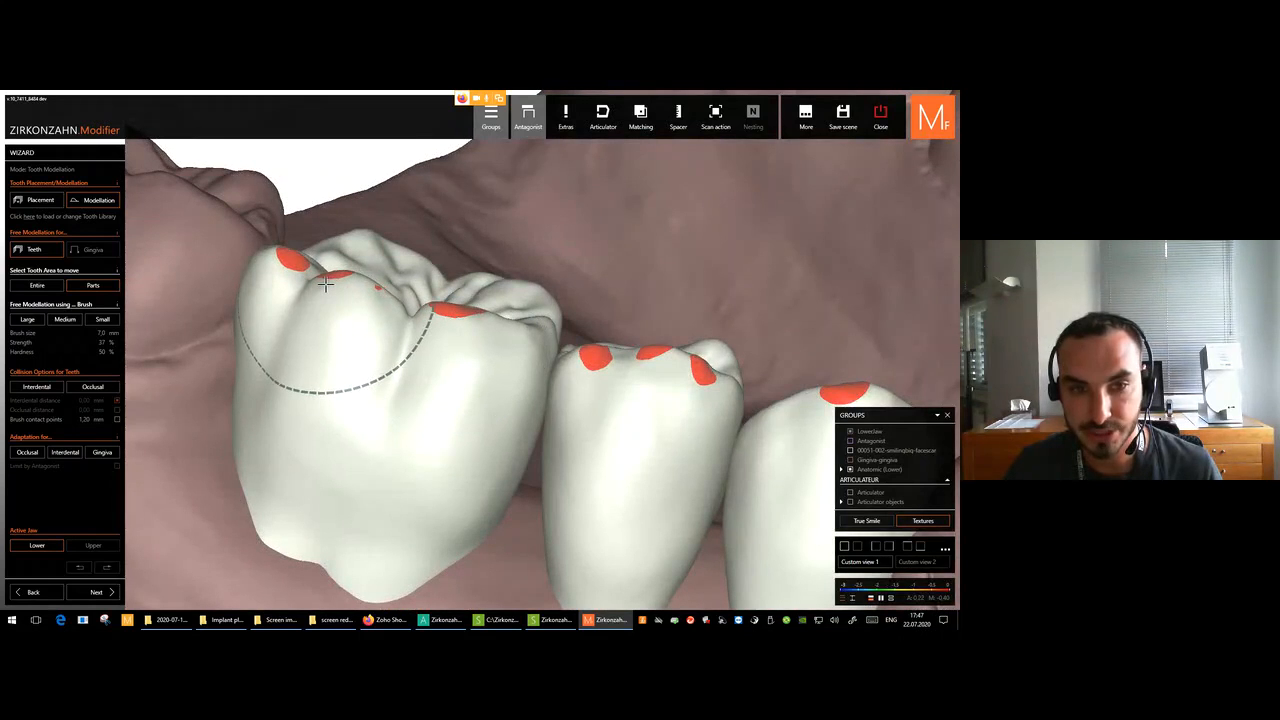
# Examine the red contact areas and lingual surfaces of teeth 44 to 46 up close from the tongue side.
pyautogui.moveTo(836, 397); pyautogui.dragTo(837, 398)
pyautogui.moveTo(837, 398)
pyautogui.mouseDown(button='right')
pyautogui.moveTo(648, 369)
pyautogui.moveTo(570, 385)
pyautogui.moveTo(502, 374)
pyautogui.mouseUp(button='right')
pyautogui.moveTo(502, 374); pyautogui.dragTo(514, 324, button='middle')
pyautogui.moveTo(514, 324); pyautogui.dragTo(525, 308, button='right')
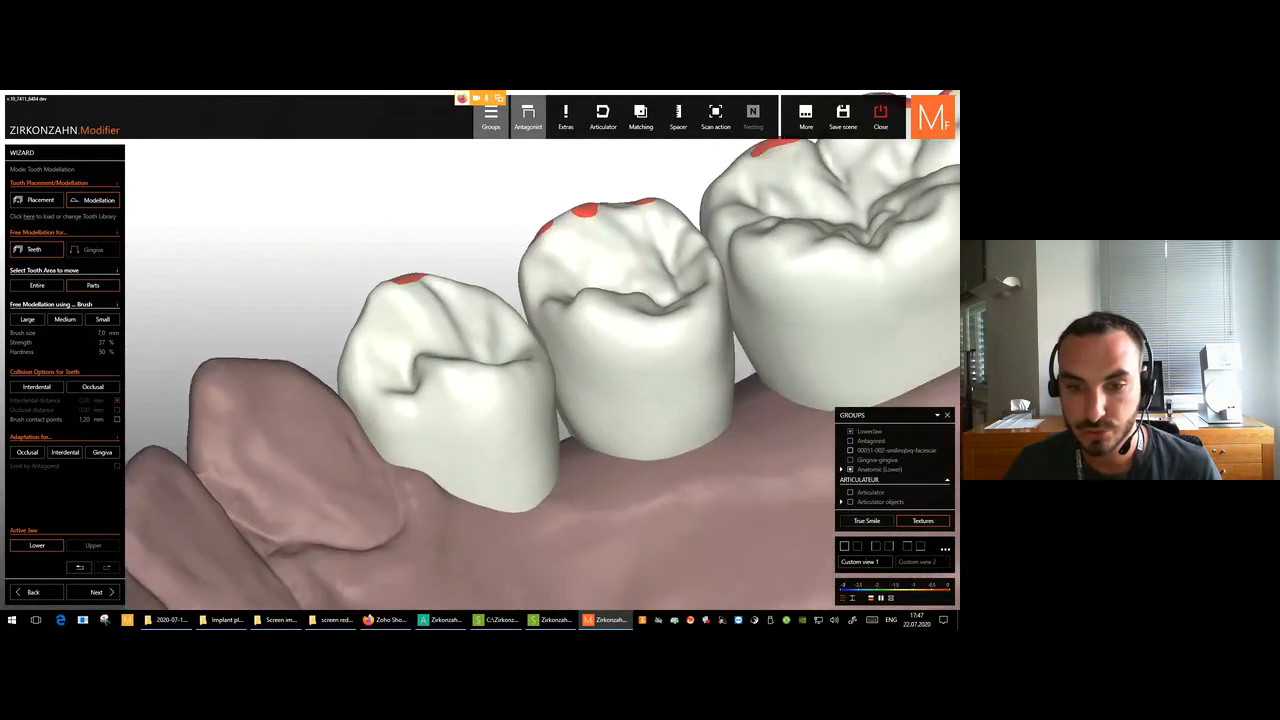
pyautogui.scroll(4, 525, 308)
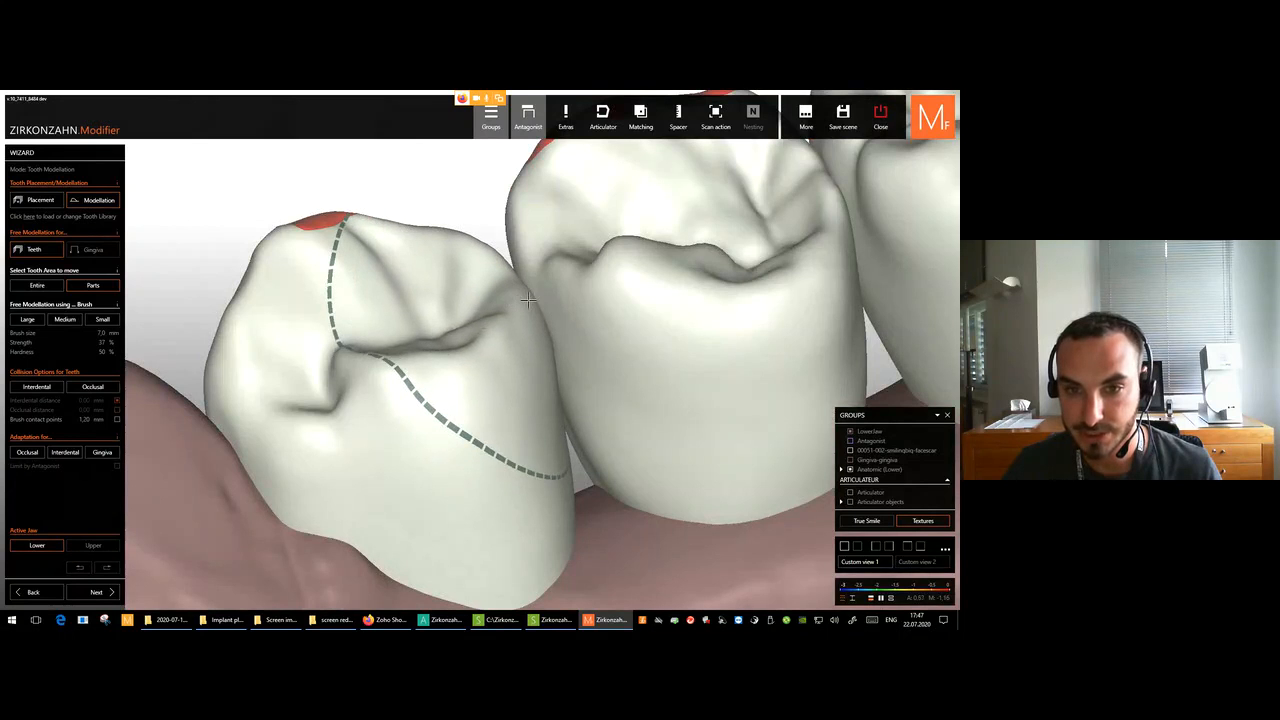
pyautogui.scroll(-4, 528, 300)
pyautogui.moveTo(557, 308); pyautogui.dragTo(535, 318, button='right')
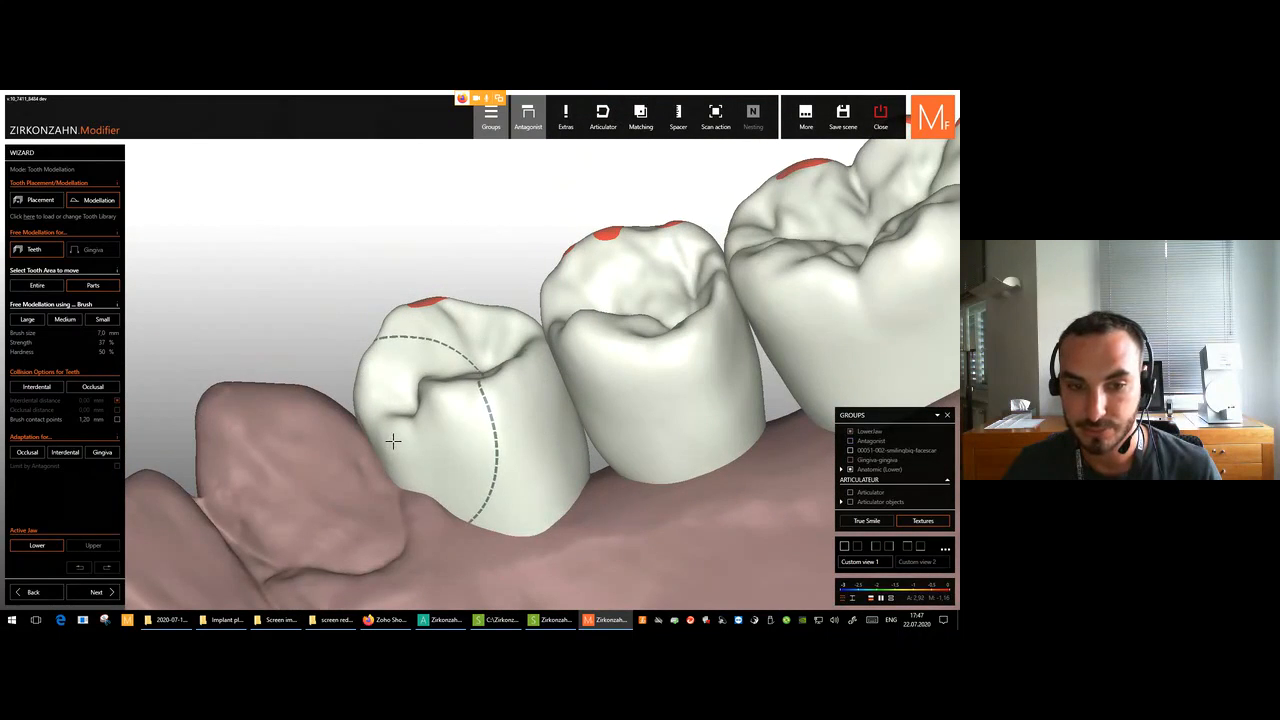
pyautogui.moveTo(785, 330); pyautogui.dragTo(485, 360, button='middle')
pyautogui.scroll(4, 685, 264)
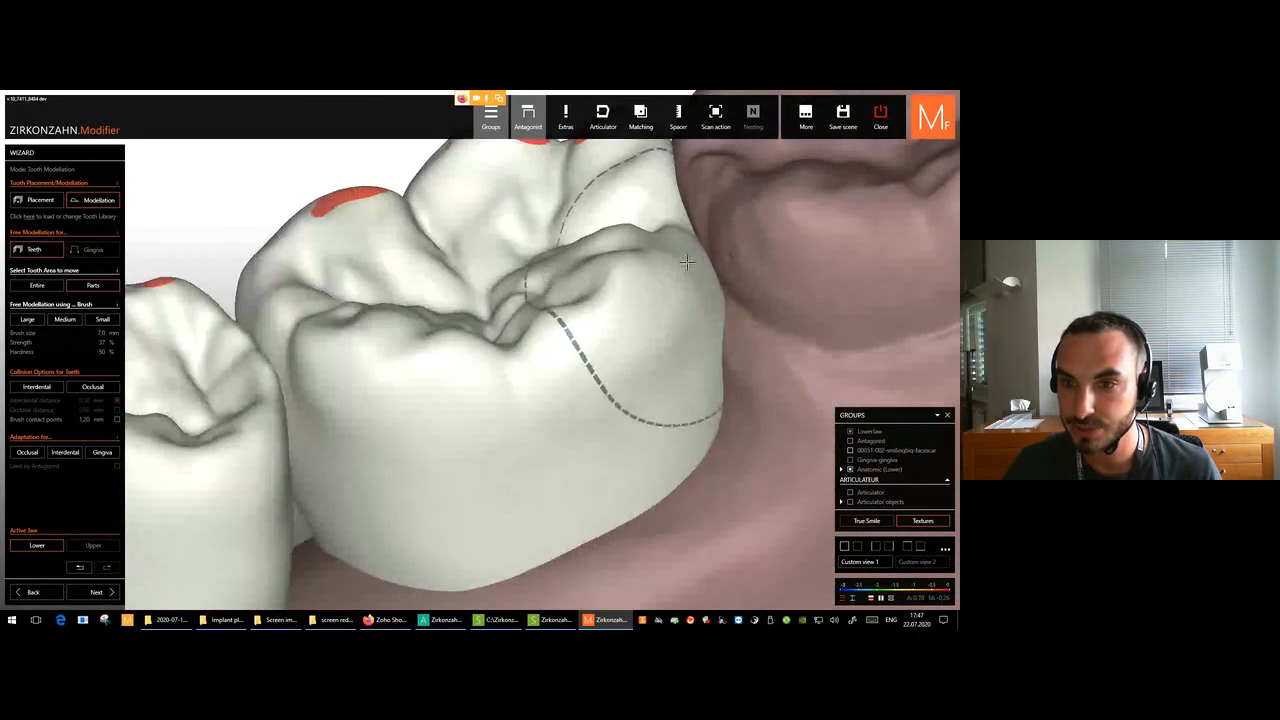
pyautogui.scroll(-3, 650, 270)
pyautogui.scroll(3, 616, 276)
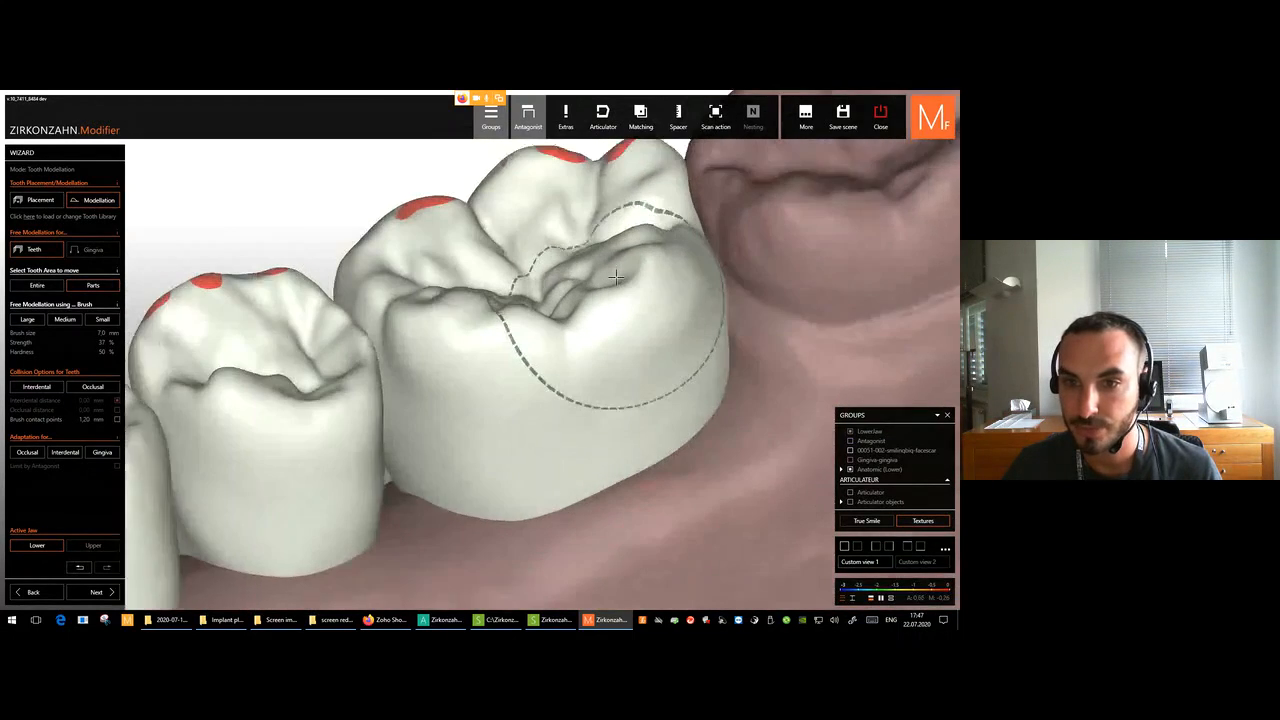
pyautogui.scroll(-1, 650, 282)
pyautogui.scroll(6, 660, 285)
pyautogui.scroll(-6, 606, 271)
pyautogui.scroll(6, 669, 286)
# Display the antagonist and examine how its cusps meet teeth 44 to 46 from the lingual side.
pyautogui.scroll(-4, 668, 294)
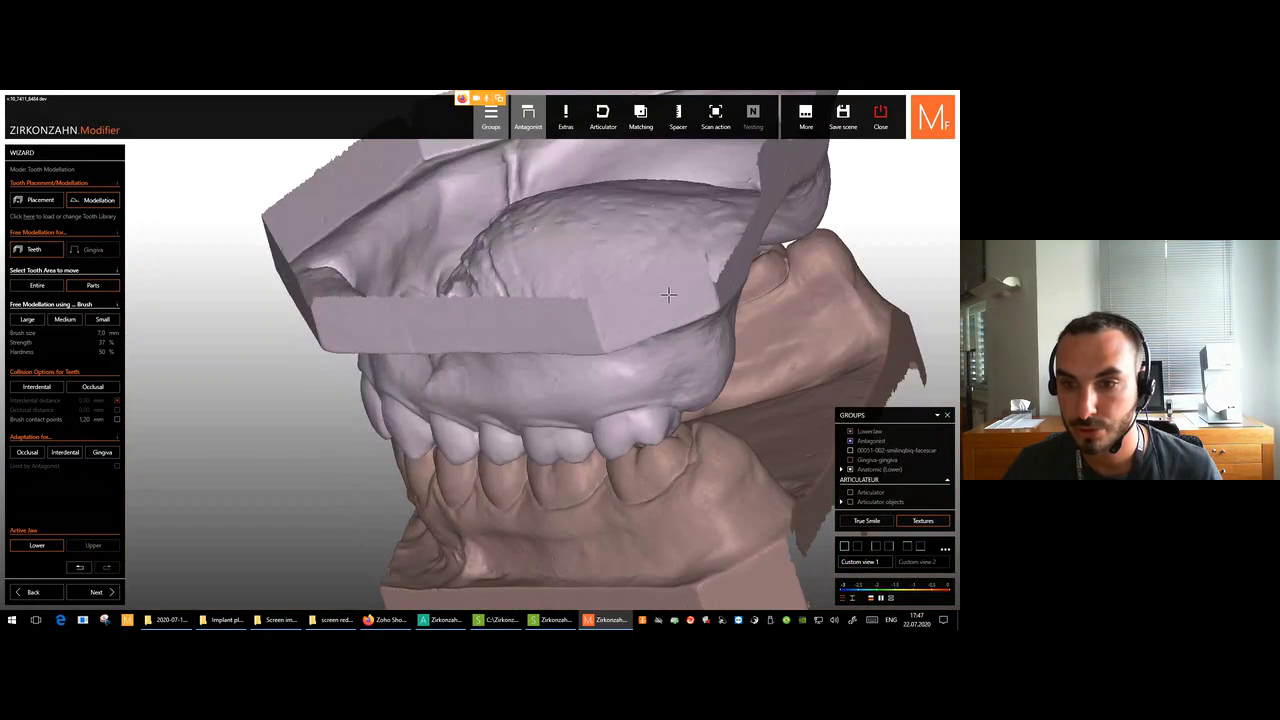
pyautogui.scroll(-2, 675, 294)
pyautogui.scroll(6, 670, 297)
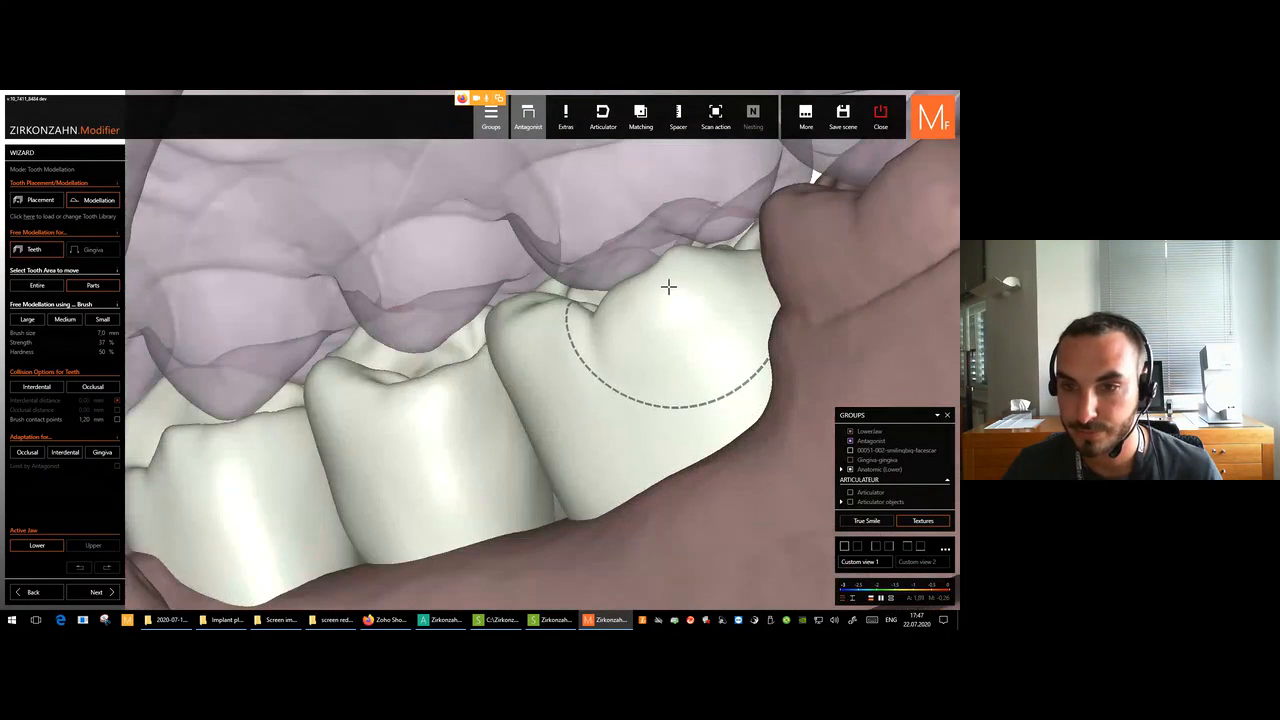
pyautogui.scroll(-2, 668, 285)
pyautogui.scroll(5, 680, 286)
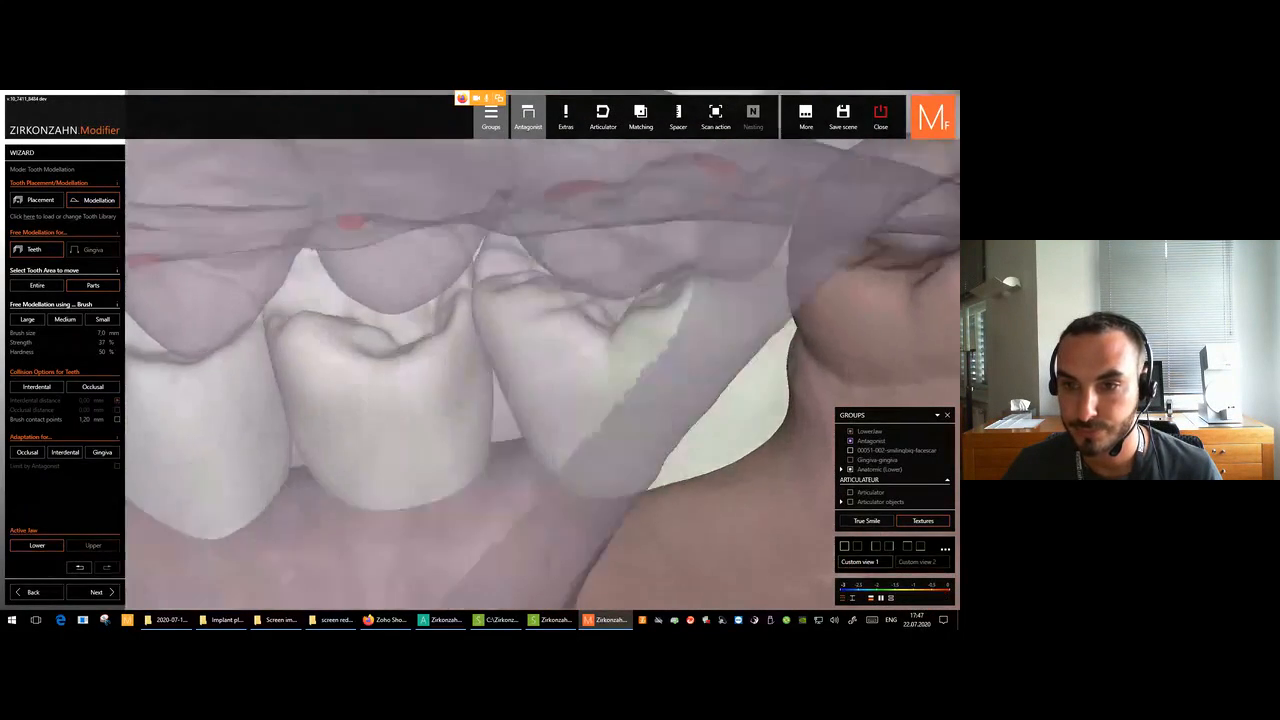
pyautogui.scroll(-1, 688, 287)
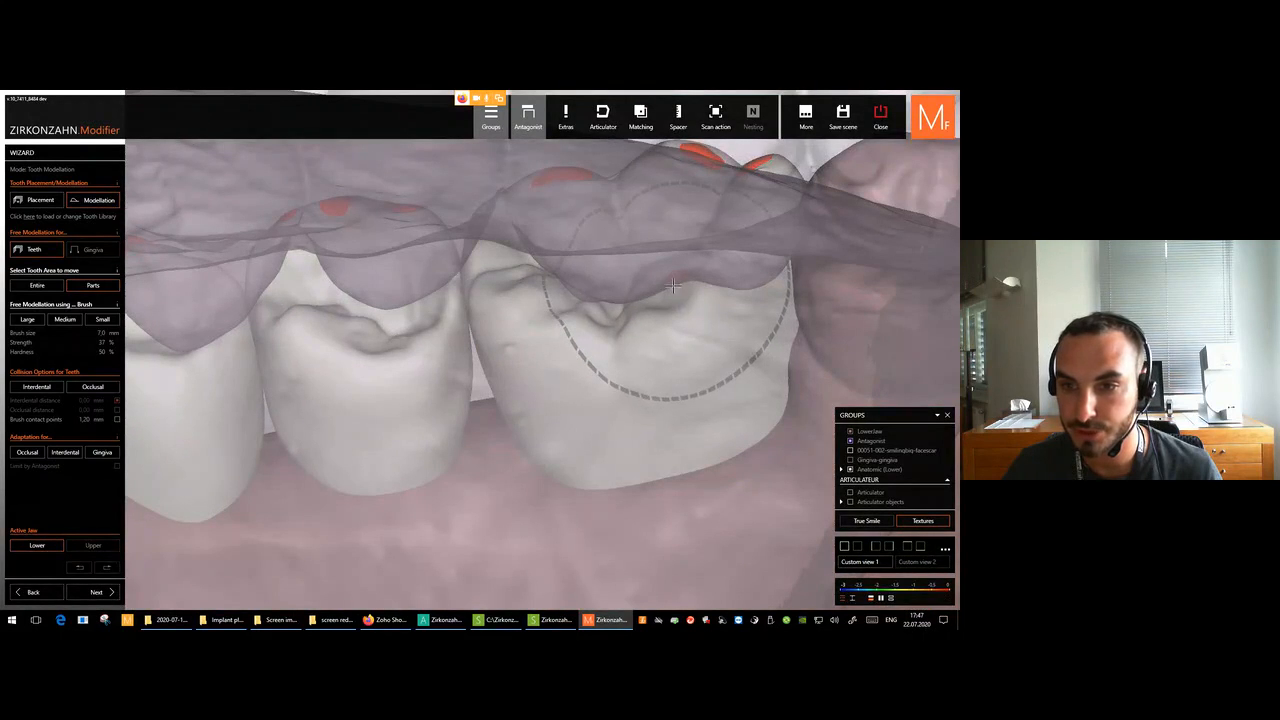
pyautogui.scroll(-2, 600, 305)
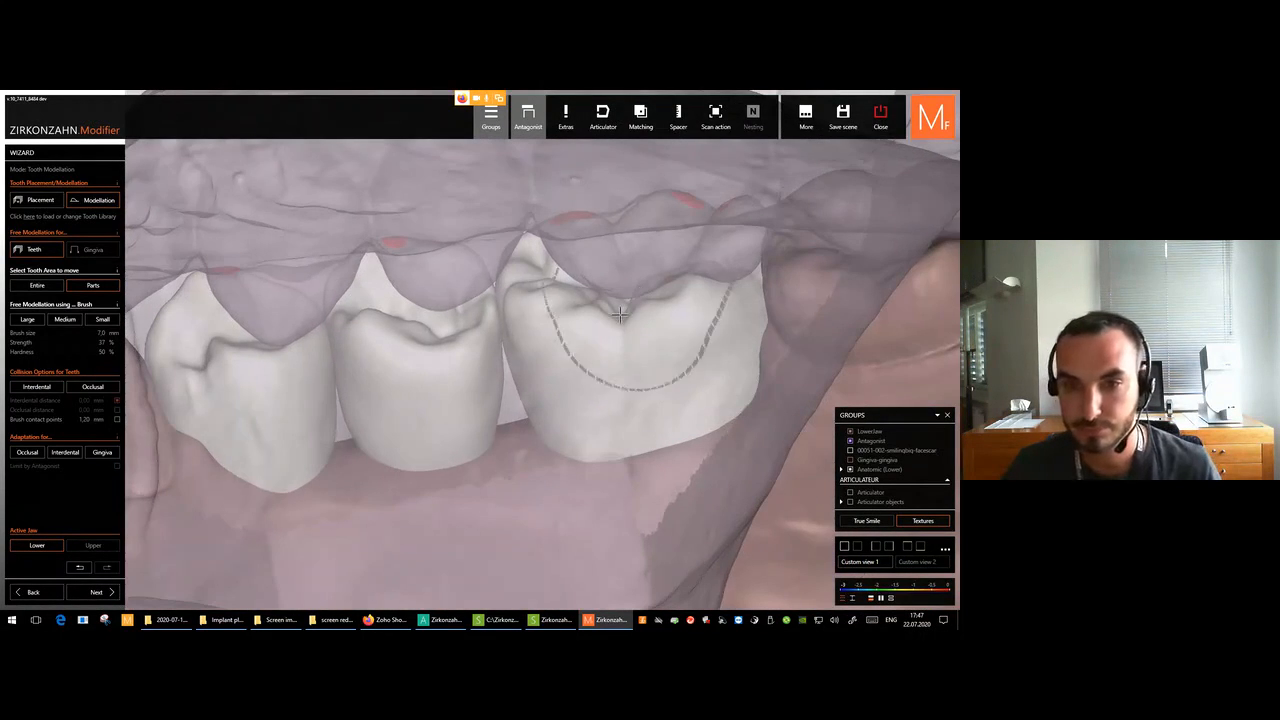
# Shift the mesial lingual part of molar 46 slightly downward with the transparent antagonist as reference.
pyautogui.click(574, 309)
pyautogui.scroll(-3, 478, 335)
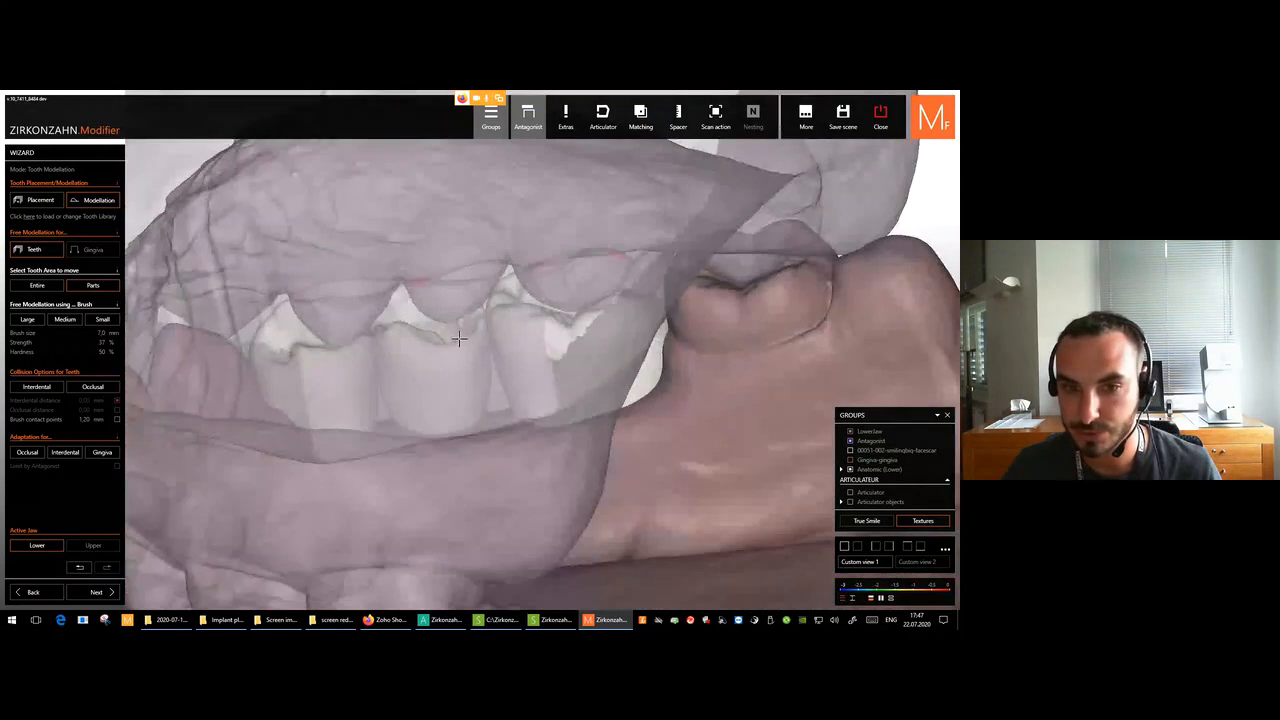
pyautogui.scroll(4, 478, 335)
pyautogui.click(464, 300)
pyautogui.moveTo(521, 287); pyautogui.dragTo(522, 294)
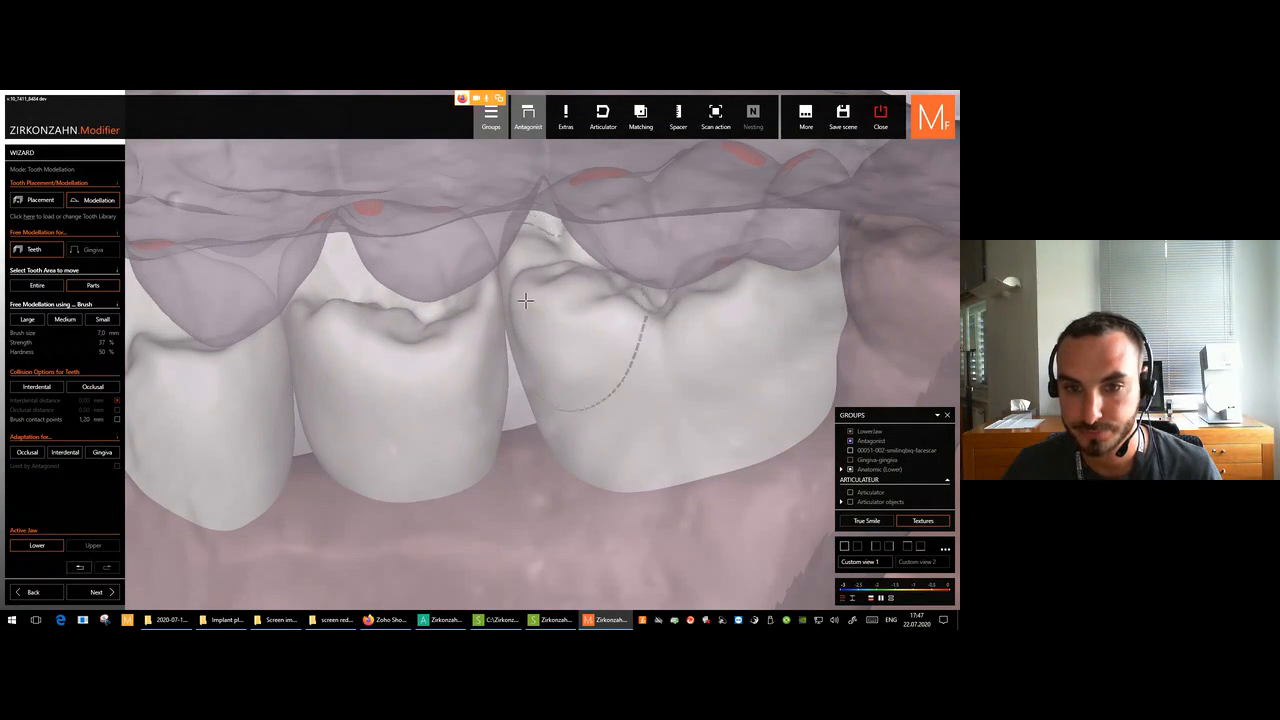
# Hide the antagonist and examine teeth 44 to 46 in front view and obliquely from the cheek side.
pyautogui.scroll(-3, 525, 300)
pyautogui.click(850, 441)
pyautogui.click(845, 547)
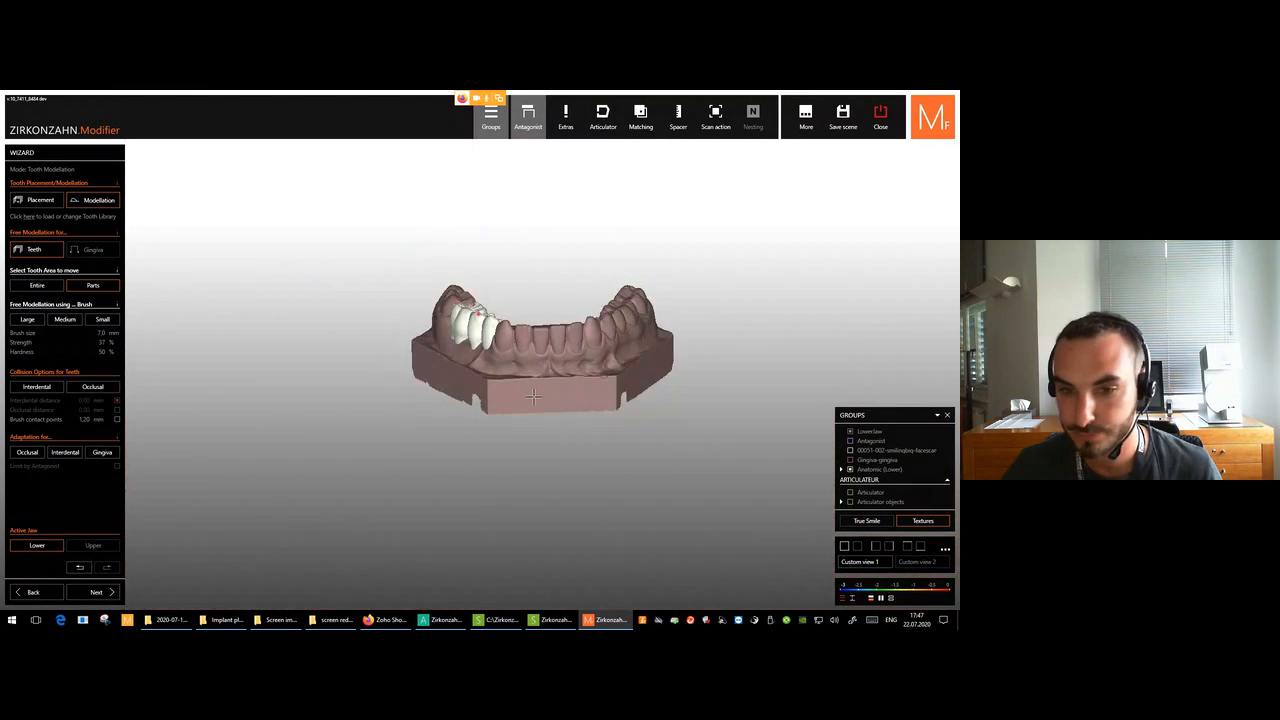
pyautogui.scroll(3, 451, 322)
pyautogui.moveTo(443, 327); pyautogui.dragTo(431, 317, button='right')
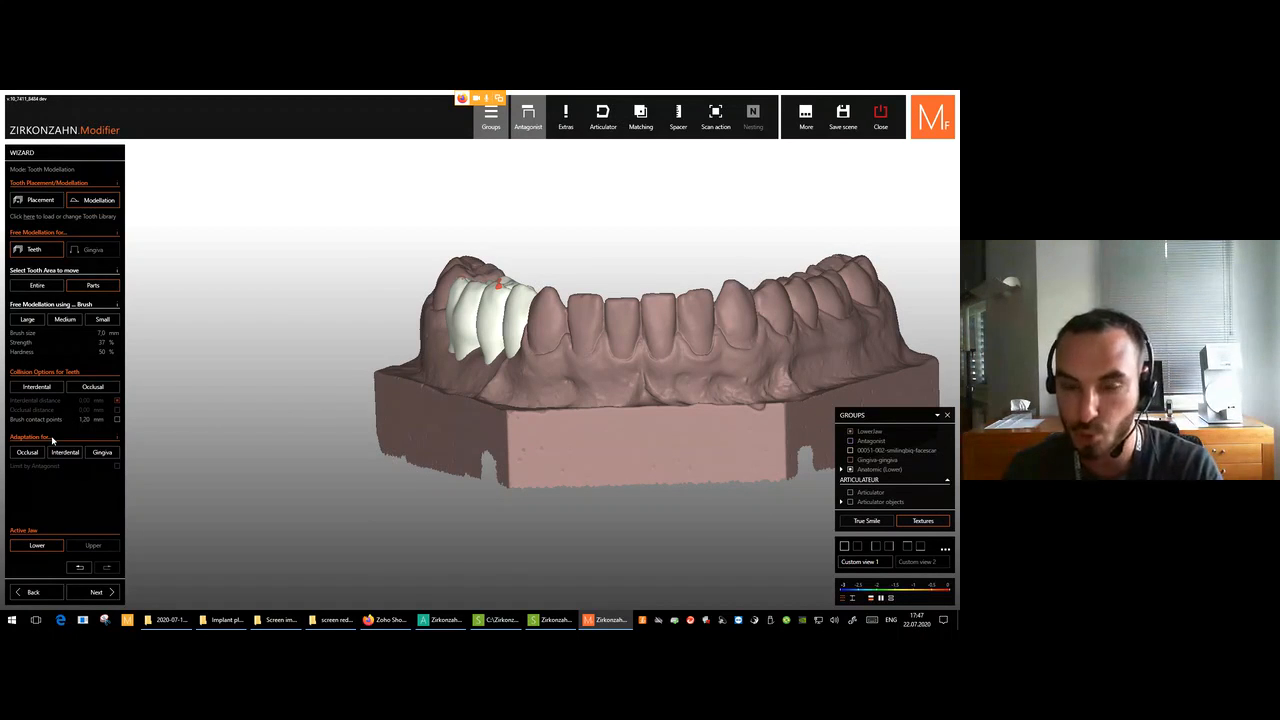
pyautogui.moveTo(520, 285); pyautogui.dragTo(622, 316, button='right')
pyautogui.scroll(4, 622, 316)
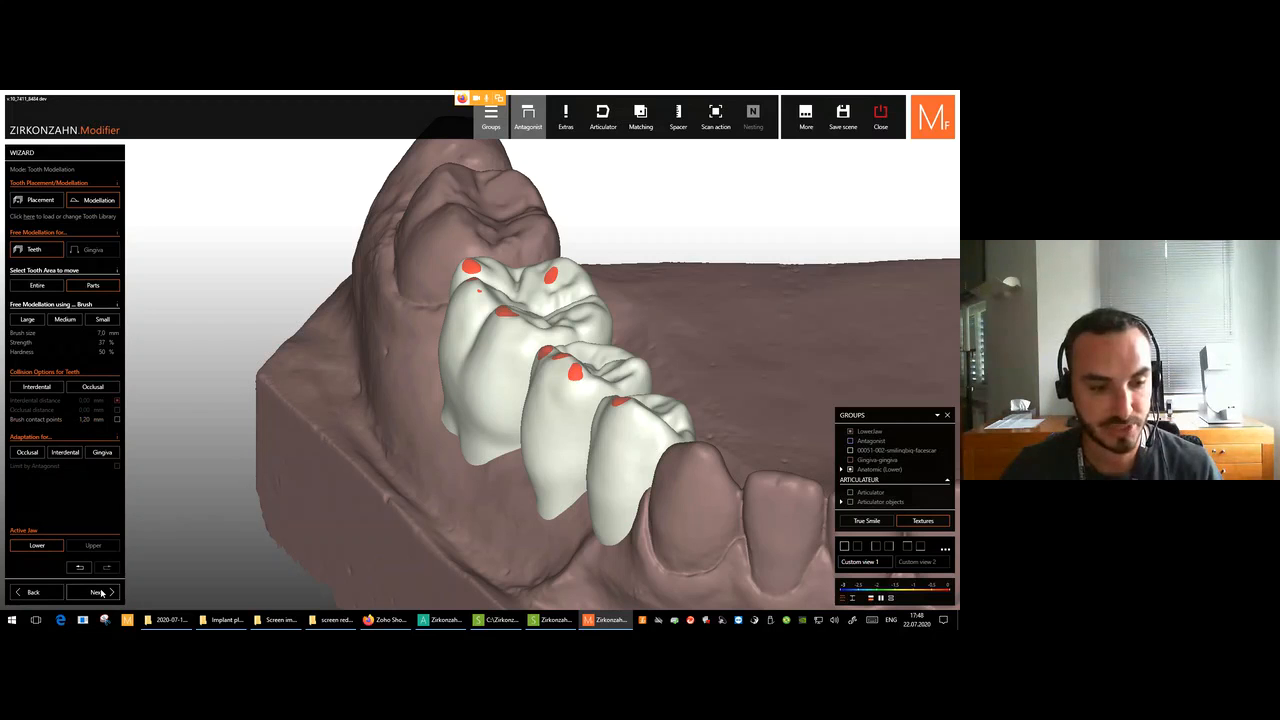
# Finish the tooth modellation and select Waxup as the construction type to continue to the blockout stage.
pyautogui.click(98, 592)
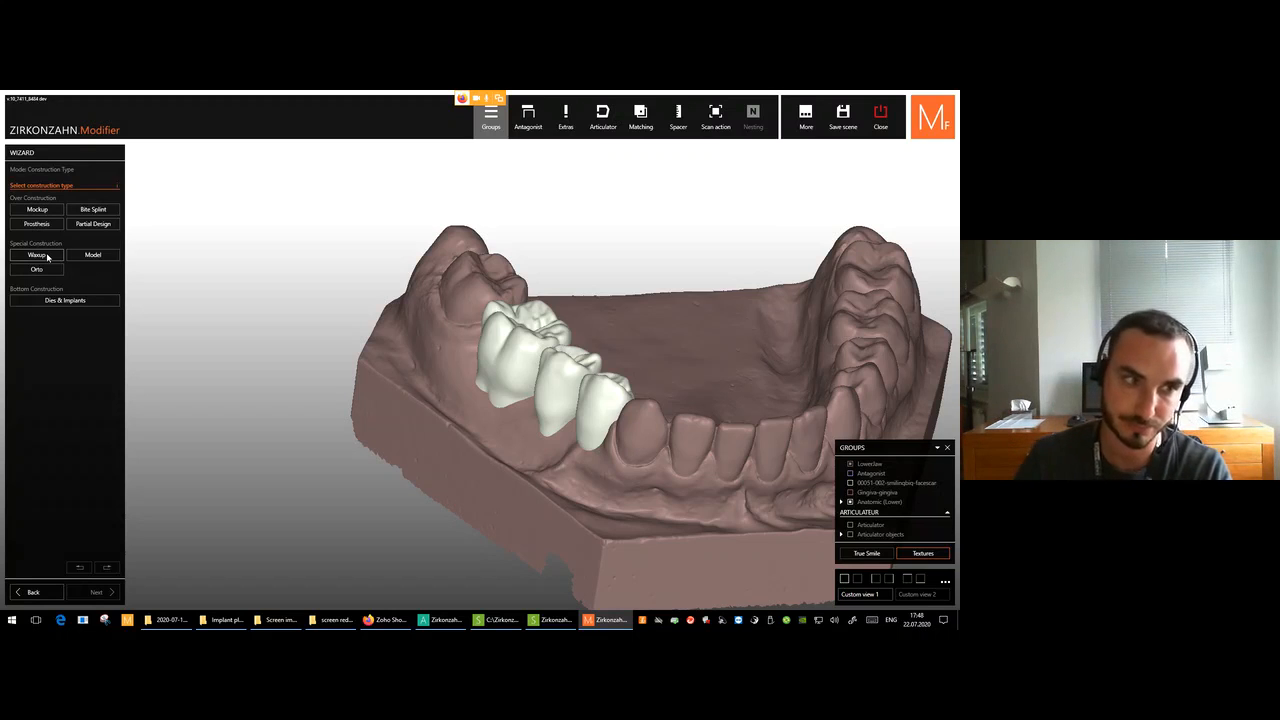
pyautogui.click(41, 257)
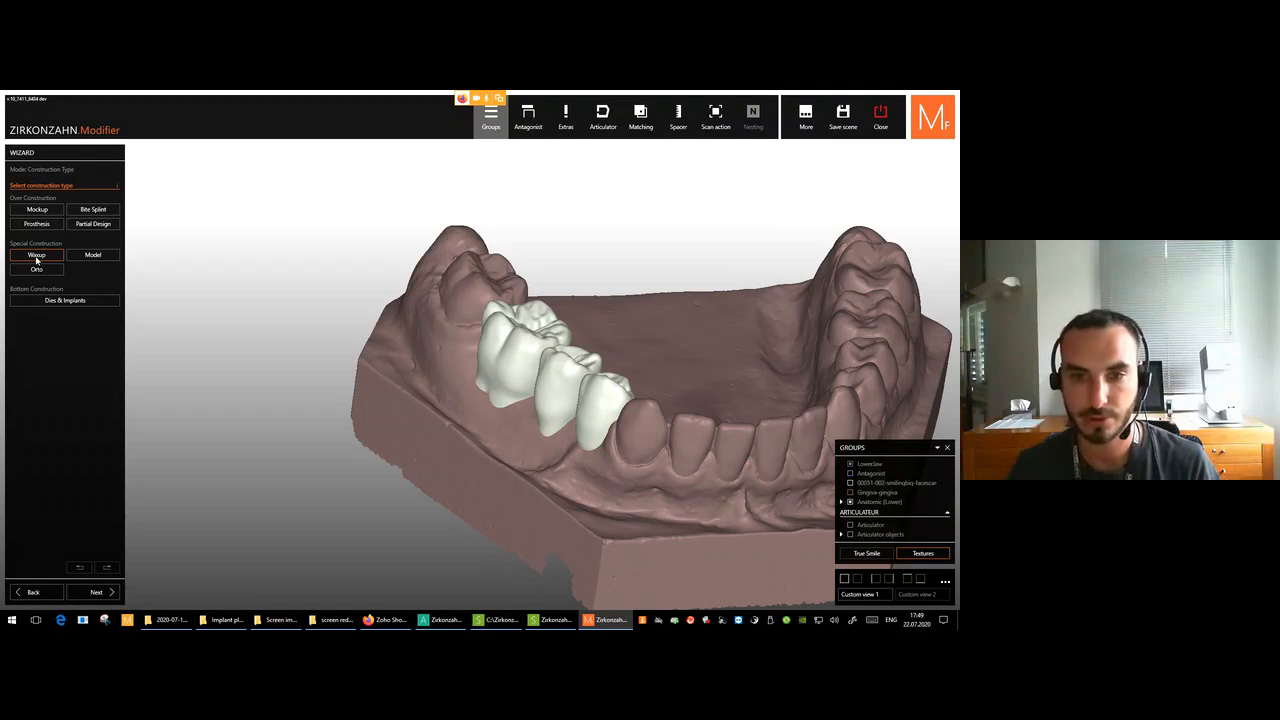
pyautogui.moveTo(505, 307)
pyautogui.mouseDown(button='right')
pyautogui.moveTo(507, 440)
pyautogui.moveTo(503, 295)
pyautogui.mouseUp(button='right')
pyautogui.click(36, 257)
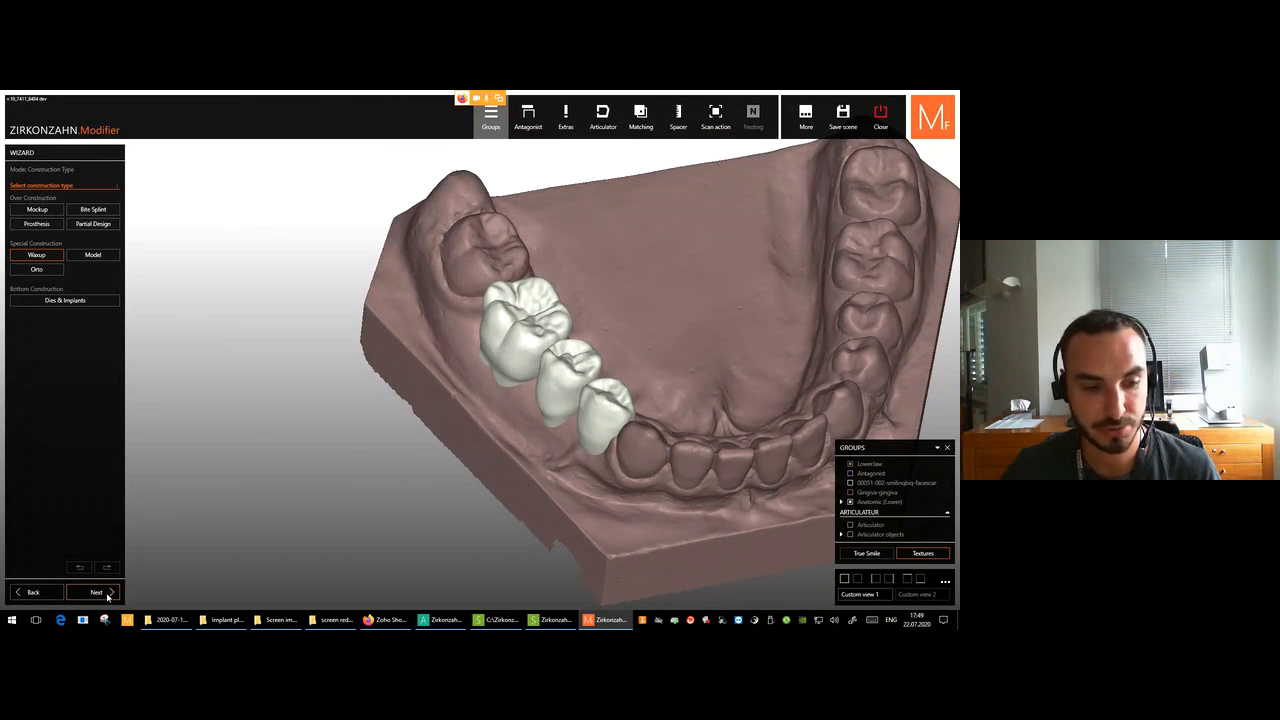
pyautogui.click(107, 594)
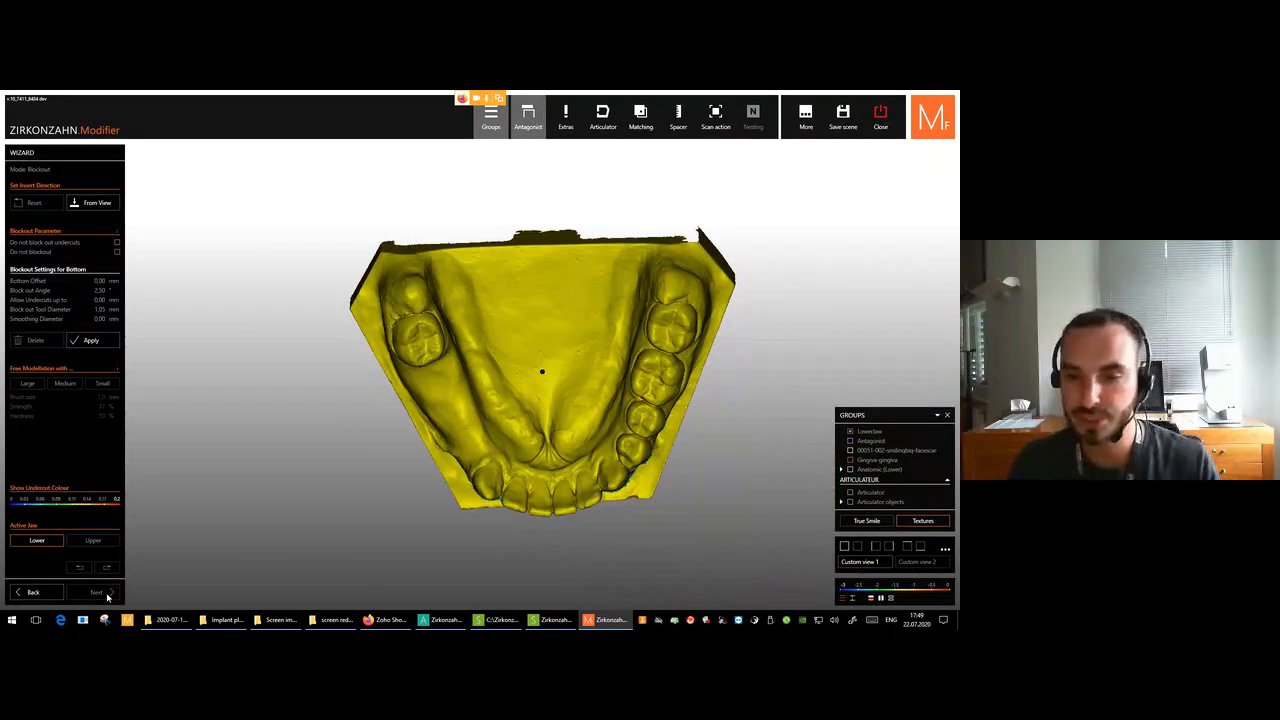
# Inspect the coloured undercut areas on the lower jaw from several angles and tilt it to a suitable insertion view.
pyautogui.moveTo(484, 412); pyautogui.dragTo(465, 358, button='right')
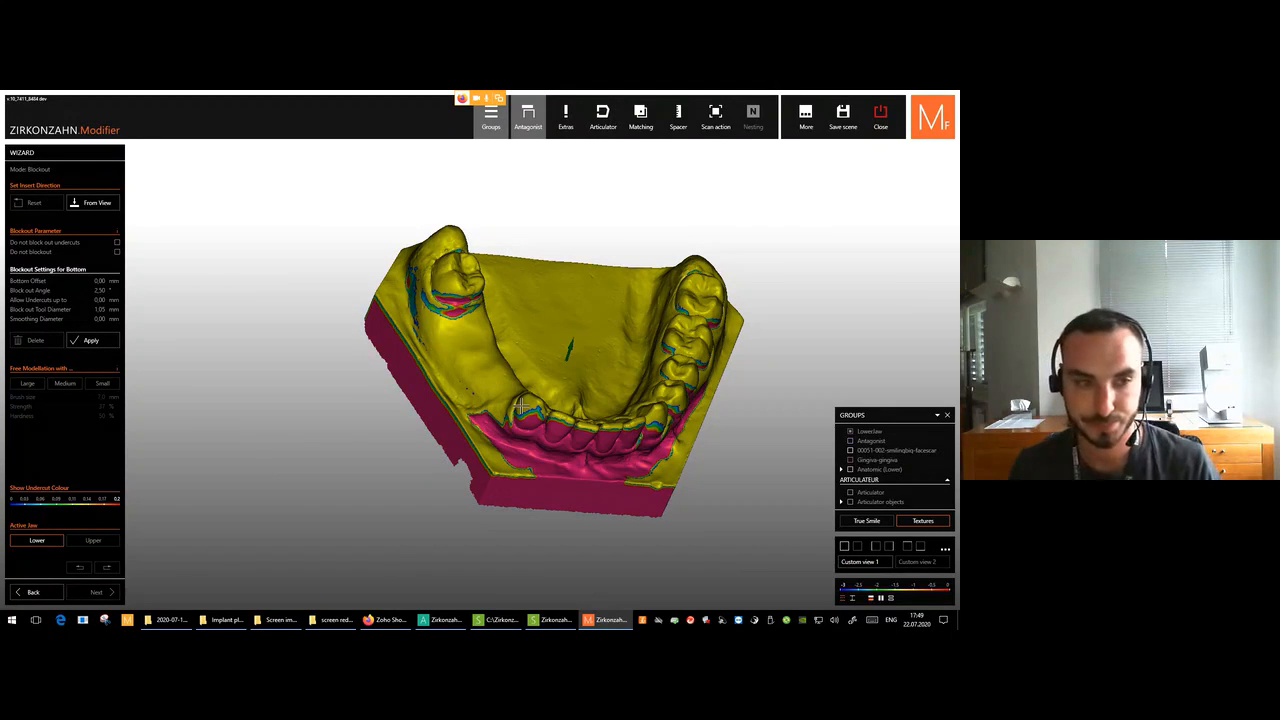
pyautogui.moveTo(538, 386)
pyautogui.mouseDown(button='right')
pyautogui.moveTo(622, 368)
pyautogui.moveTo(552, 404)
pyautogui.moveTo(540, 381)
pyautogui.mouseUp(button='right')
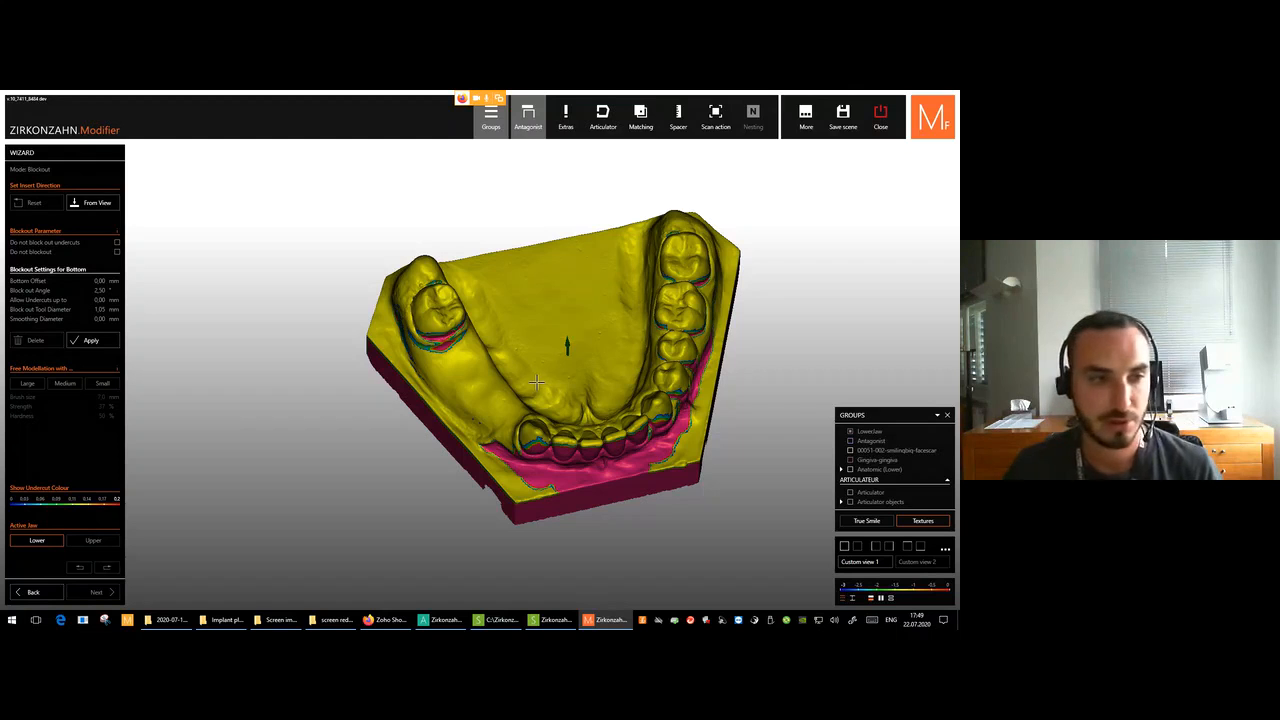
pyautogui.moveTo(558, 328); pyautogui.dragTo(529, 345, button='right')
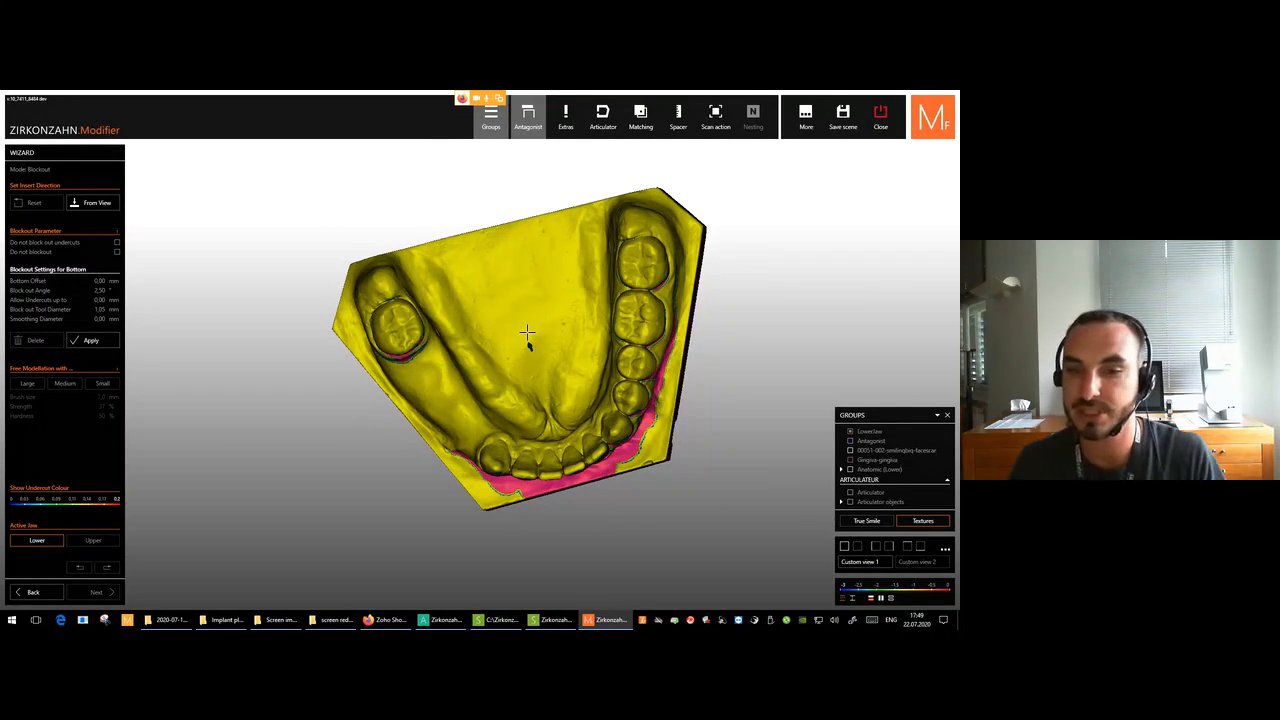
pyautogui.moveTo(410, 224)
pyautogui.mouseDown(button='right')
pyautogui.moveTo(412, 211)
pyautogui.moveTo(406, 226)
pyautogui.mouseUp(button='right')
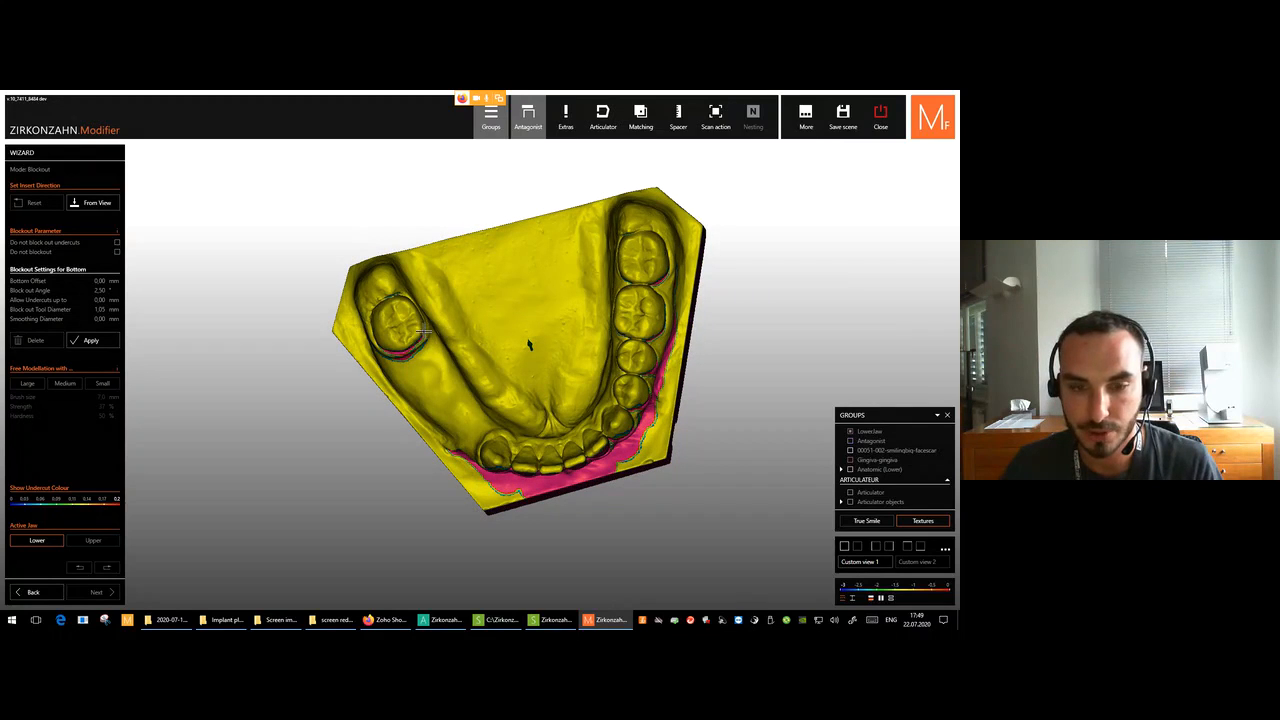
pyautogui.moveTo(481, 387); pyautogui.dragTo(480, 379, button='right')
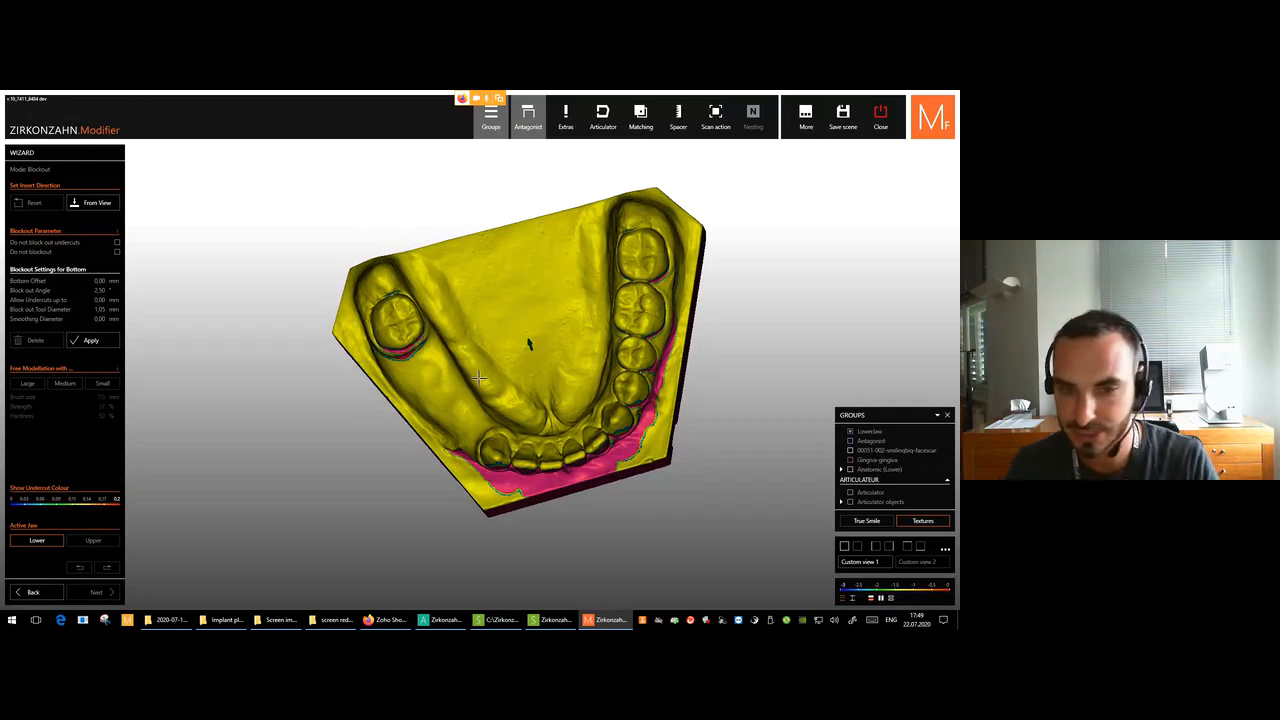
# Enable Do not blockout, set the insertion direction from the current view, and apply it to the lower jaw.
pyautogui.click(117, 252)
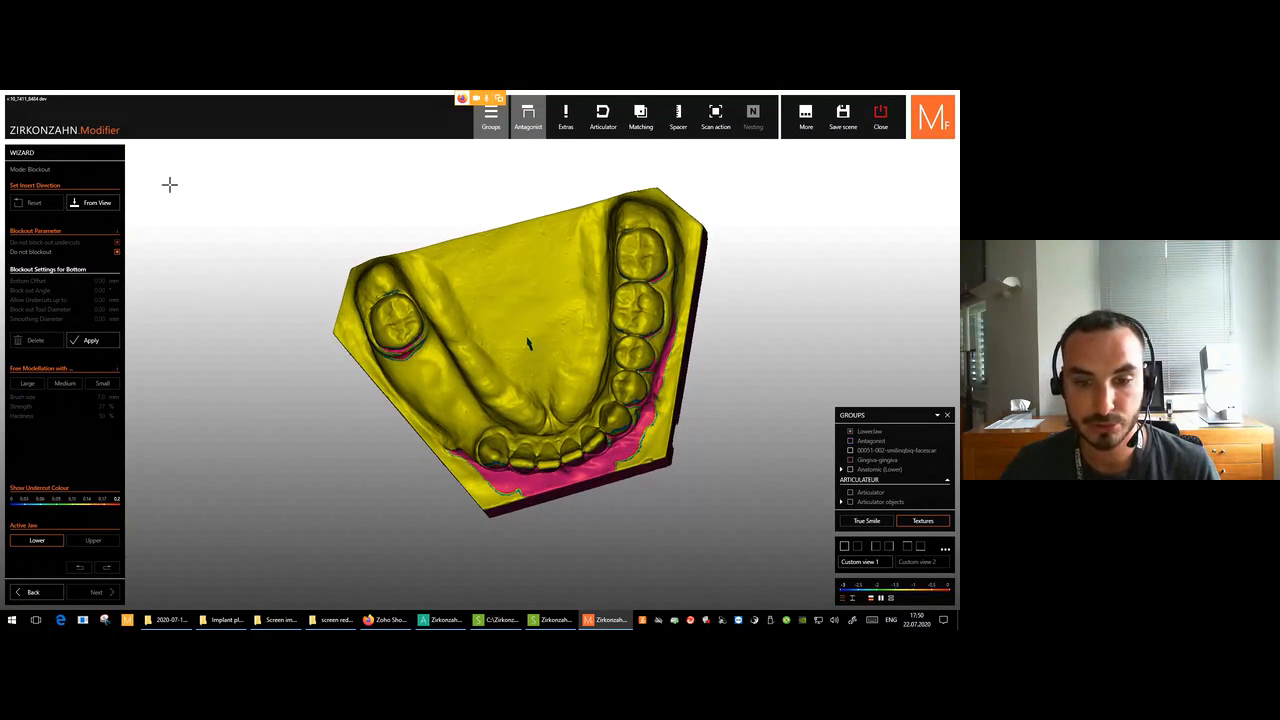
pyautogui.click(97, 204)
pyautogui.click(97, 343)
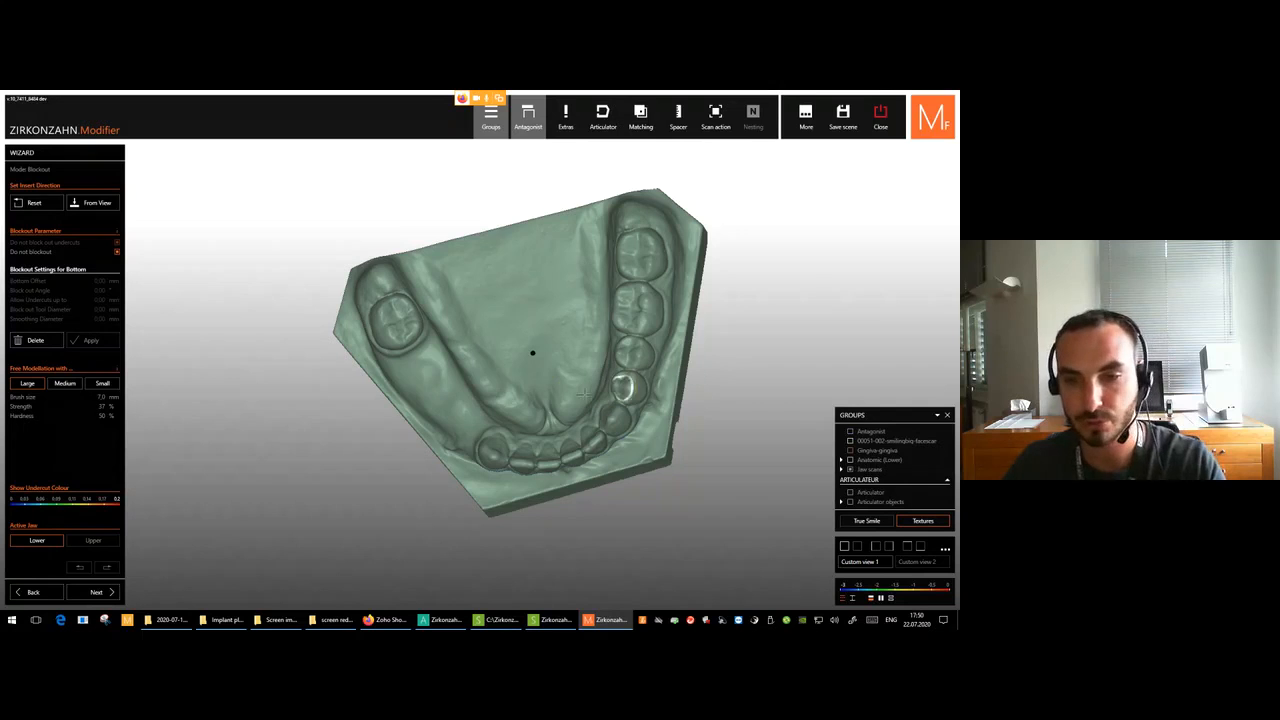
pyautogui.moveTo(341, 395); pyautogui.dragTo(352, 280, button='right')
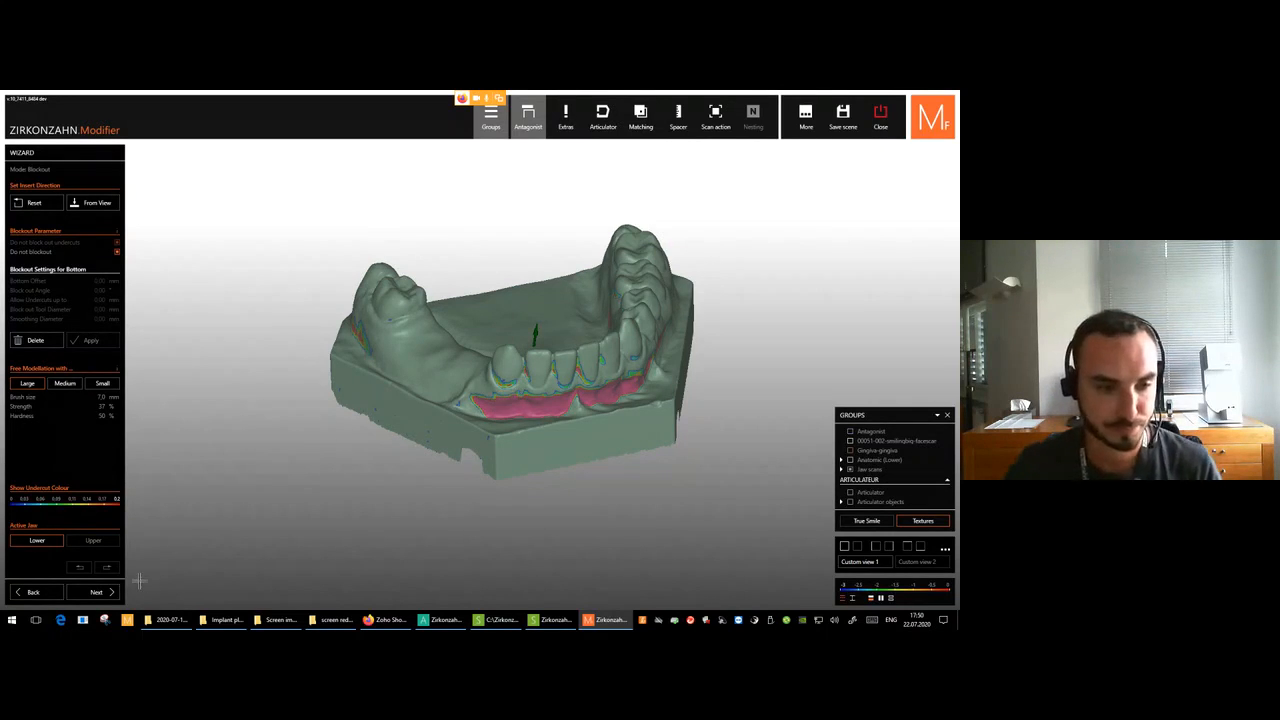
pyautogui.click(102, 592)
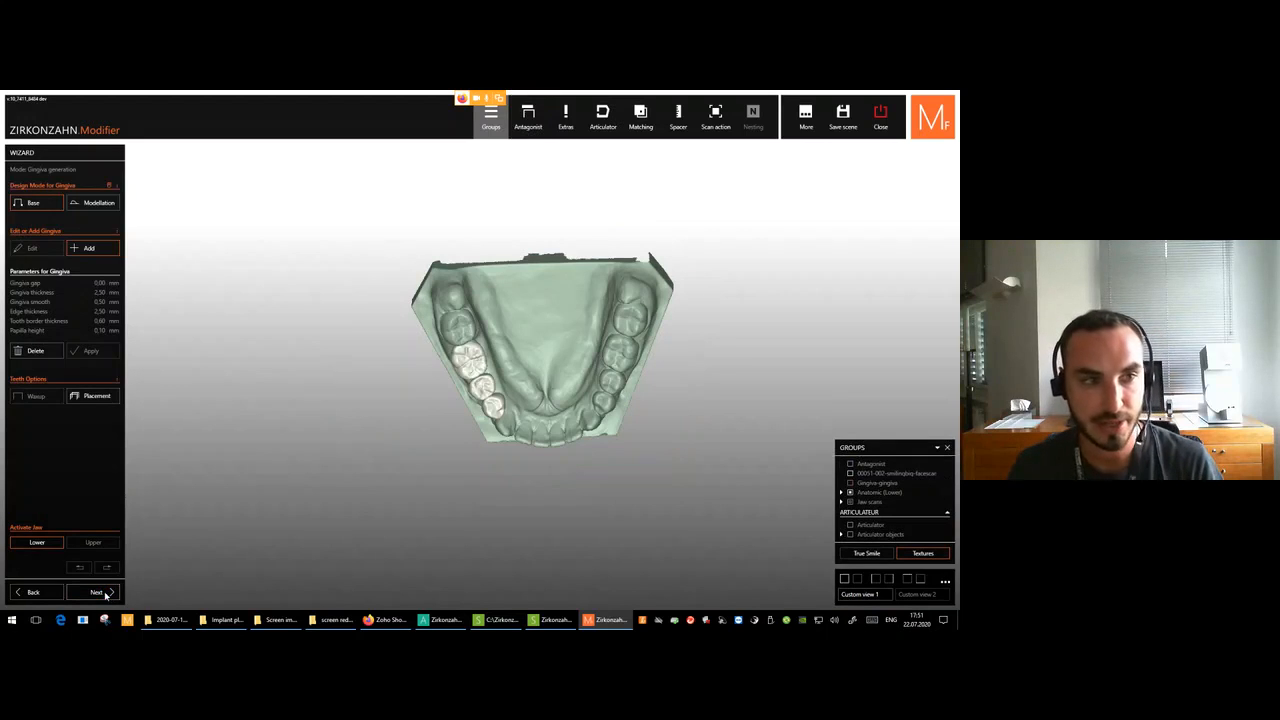
# Draw the buccal part of the gingiva outline on the jaw beneath teeth 46 to 44.
pyautogui.moveTo(508, 350)
pyautogui.mouseDown(button='right')
pyautogui.moveTo(535, 300)
pyautogui.moveTo(600, 275)
pyautogui.moveTo(532, 349)
pyautogui.mouseUp(button='right')
pyautogui.scroll(5, 532, 349)
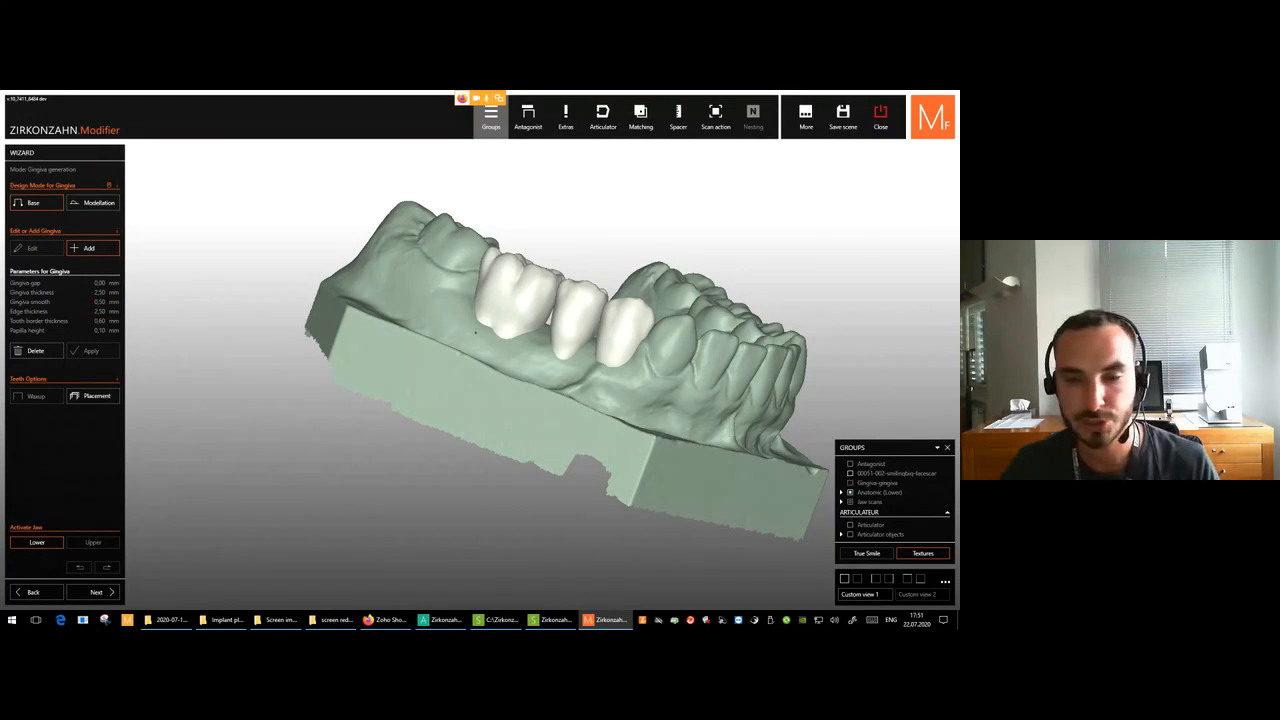
pyautogui.scroll(3, 475, 335)
pyautogui.moveTo(490, 268)
pyautogui.mouseDown()
pyautogui.moveTo(471, 350)
pyautogui.moveTo(540, 402)
pyautogui.moveTo(768, 460)
pyautogui.moveTo(804, 421)
pyautogui.mouseUp()
pyautogui.moveTo(804, 422); pyautogui.dragTo(634, 375, button='right')
pyautogui.middleClick(772, 452)
pyautogui.moveTo(634, 375); pyautogui.dragTo(647, 301)
pyautogui.moveTo(647, 301)
pyautogui.mouseDown(button='right')
pyautogui.moveTo(646, 364)
pyautogui.moveTo(643, 308)
pyautogui.mouseUp(button='right')
pyautogui.middleClick(648, 340)
# Continue the gingiva outline around the lingual side of teeth 44 to 46 and close the loop.
pyautogui.moveTo(643, 308); pyautogui.dragTo(343, 284)
pyautogui.middleClick(345, 284)
pyautogui.middleClick(345, 284)
pyautogui.middleClick(345, 286)
pyautogui.moveTo(345, 286); pyautogui.dragTo(325, 288, button='right')
pyautogui.middleClick(325, 288)
pyautogui.moveTo(335, 280); pyautogui.dragTo(340, 311)
pyautogui.middleClick(340, 311)
pyautogui.moveTo(340, 311); pyautogui.dragTo(331, 322, button='right')
pyautogui.moveTo(332, 275)
pyautogui.mouseDown()
pyautogui.moveTo(280, 326)
pyautogui.moveTo(273, 376)
pyautogui.mouseUp()
pyautogui.moveTo(284, 375); pyautogui.dragTo(315, 332, button='right')
pyautogui.scroll(4, 279, 348)
pyautogui.moveTo(267, 350); pyautogui.dragTo(277, 350)
pyautogui.middleClick(281, 322)
pyautogui.middleClick(283, 312)
pyautogui.middleClick(301, 245)
pyautogui.scroll(-6, 437, 309)
pyautogui.moveTo(437, 309)
pyautogui.mouseDown(button='right')
pyautogui.moveTo(452, 262)
pyautogui.moveTo(420, 312)
pyautogui.moveTo(434, 288)
pyautogui.mouseUp(button='right')
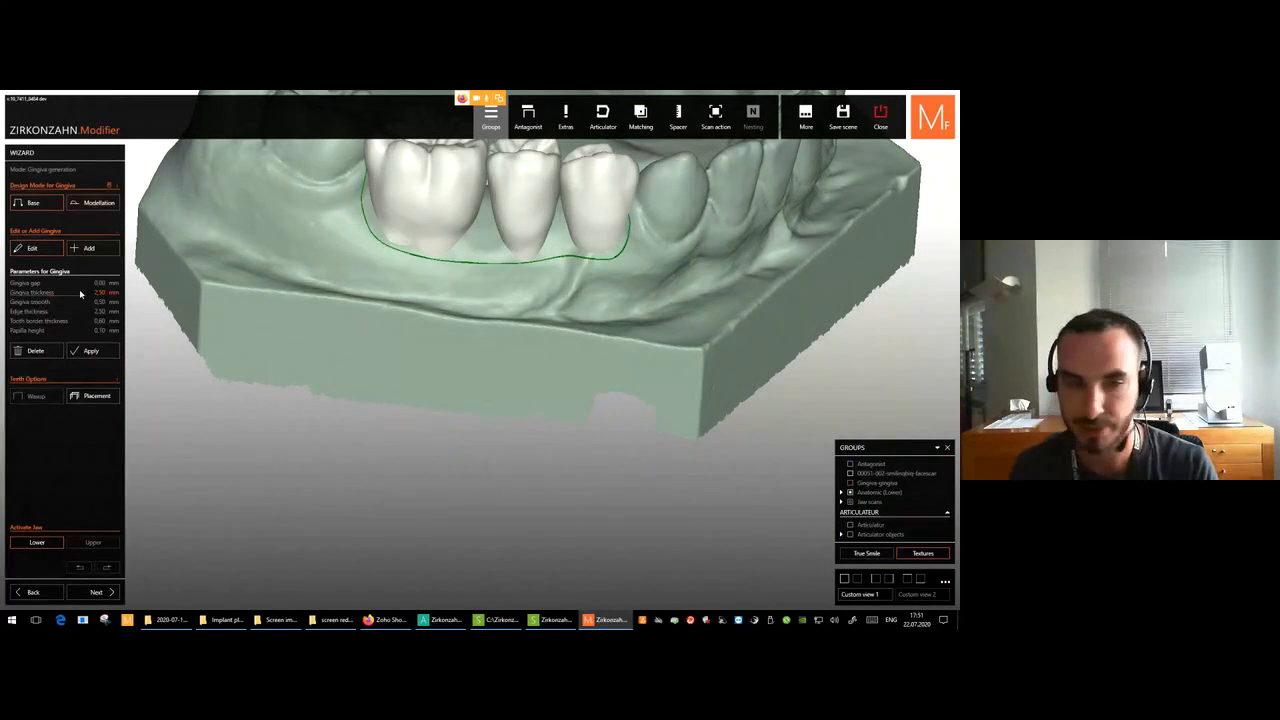
# Generate the gingiva from the closed outline with 2.50 mm thickness and inspect its shape from several angles.
pyautogui.click(90, 351)
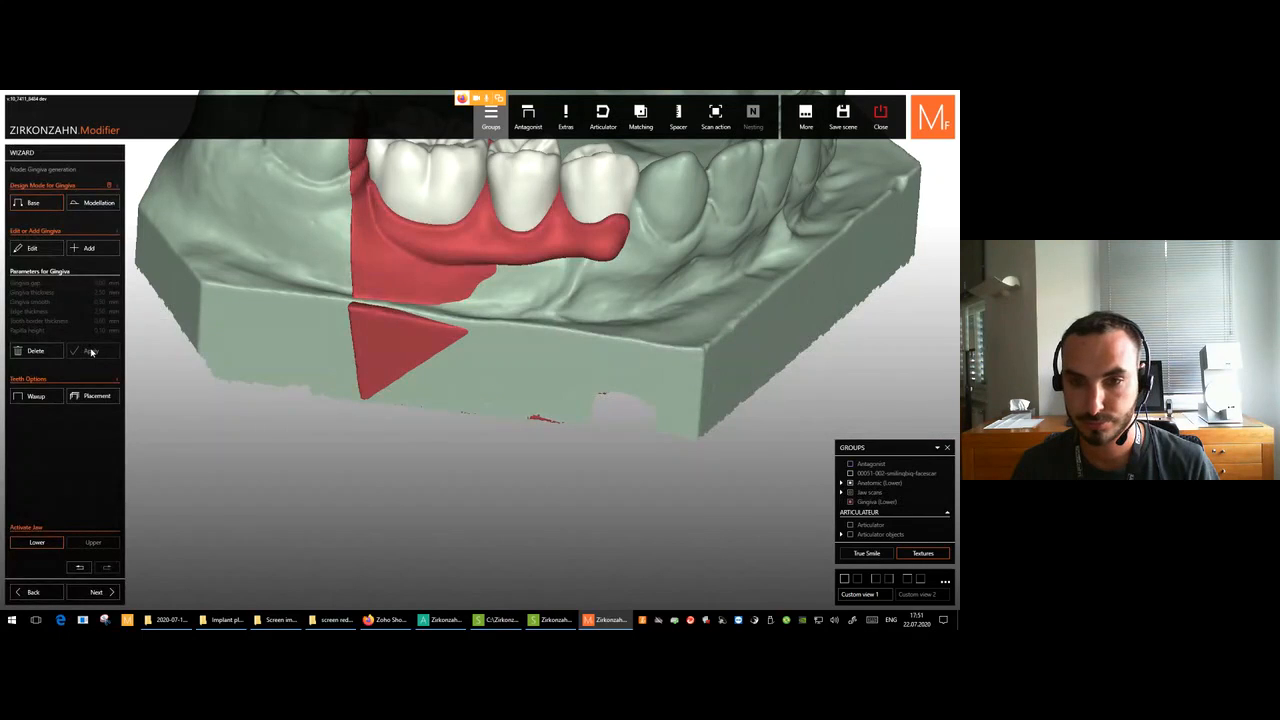
pyautogui.middleClick(548, 354)
pyautogui.scroll(-5, 548, 354)
pyautogui.moveTo(548, 354); pyautogui.dragTo(348, 365, button='right')
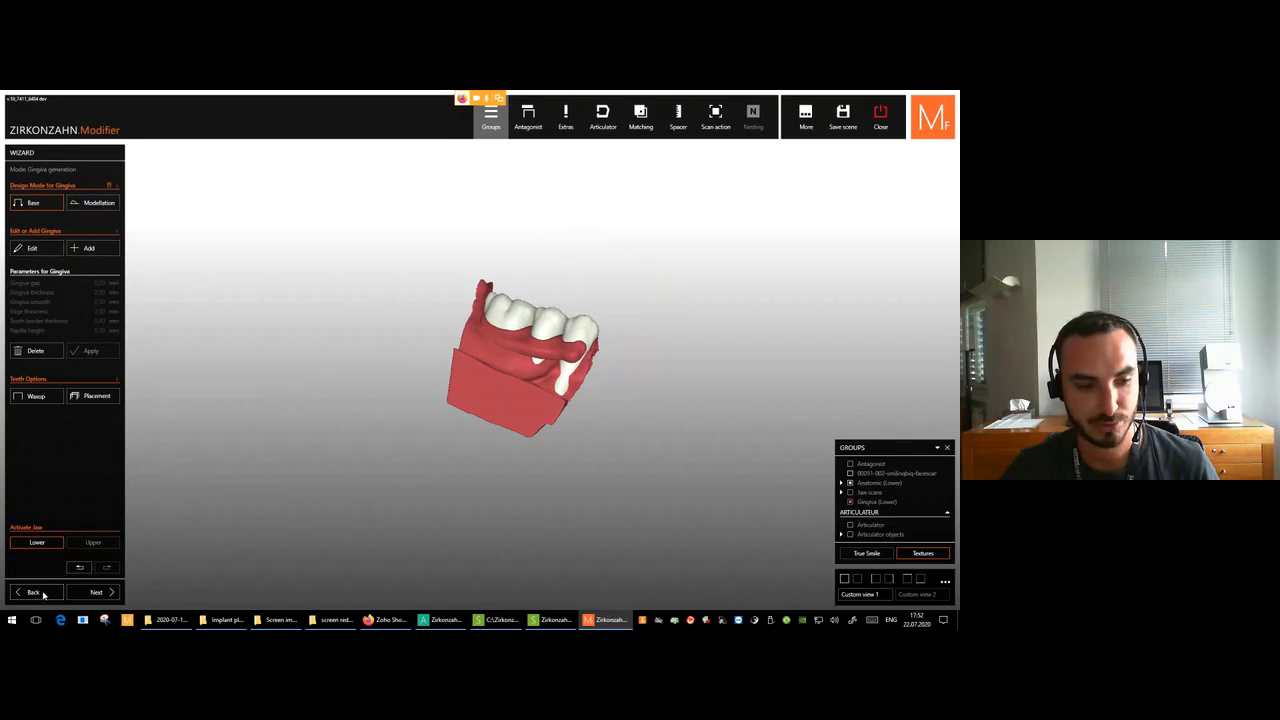
# Cancel all changes made in the gingiva generation wizard and go back past the blockout stage.
pyautogui.click(43, 594)
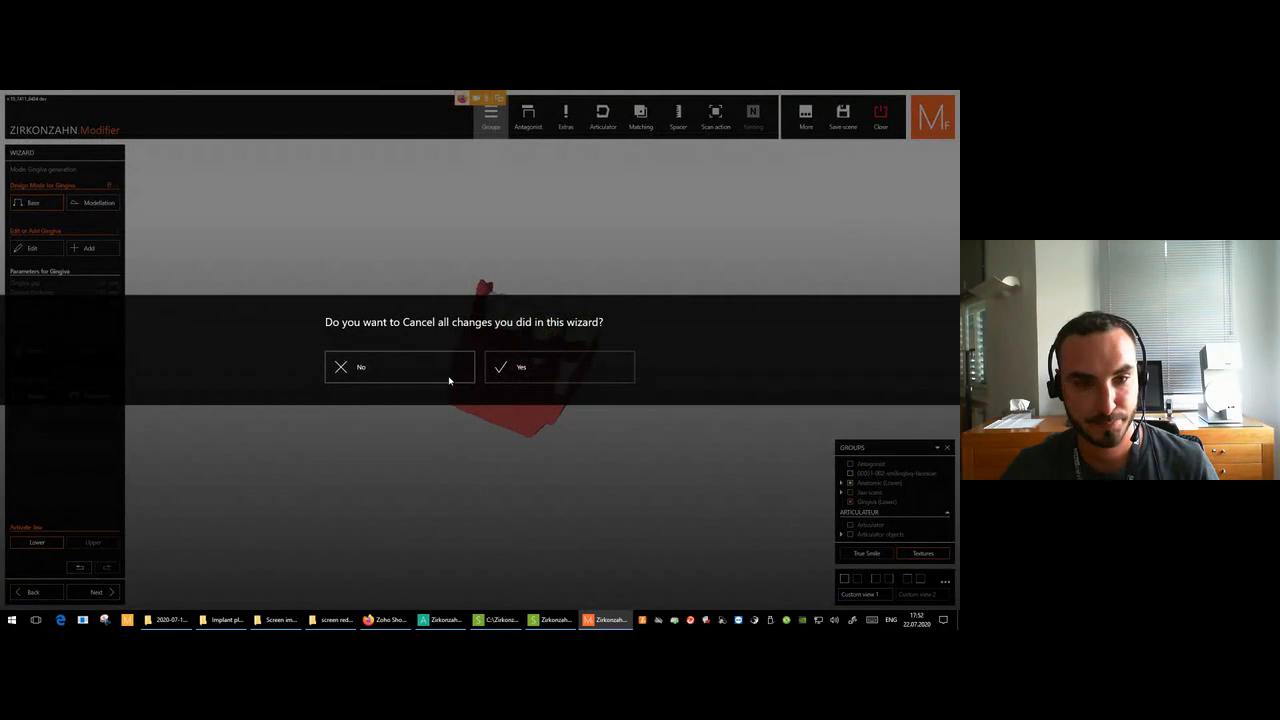
pyautogui.click(543, 376)
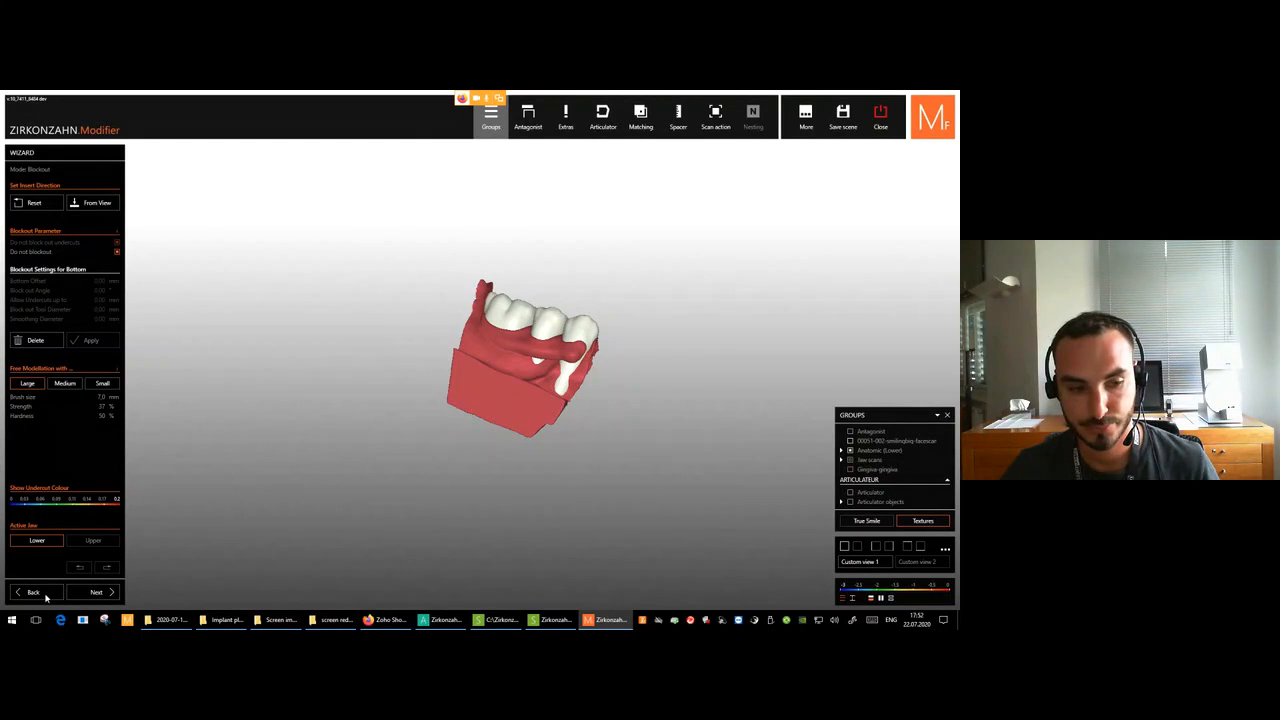
pyautogui.click(45, 598)
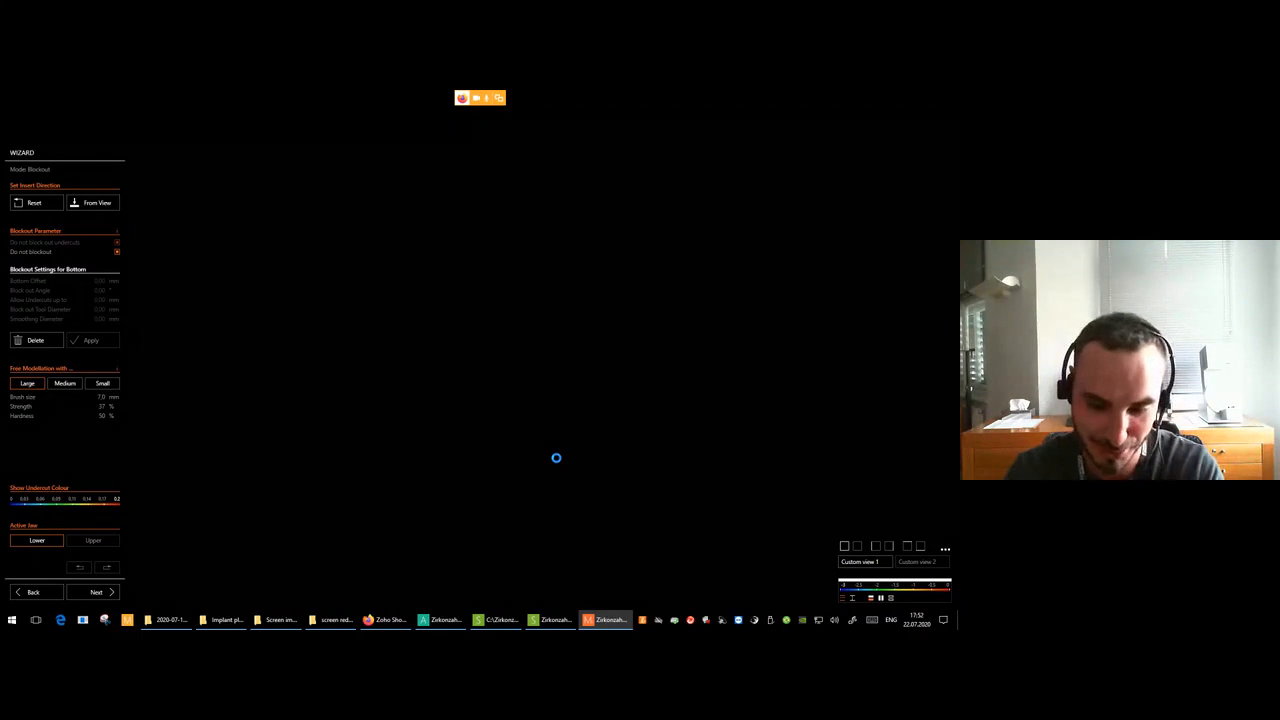
# Delete the existing Gingiva-gingiva object from the scene and confirm its removal.
pyautogui.rightClick(616, 619)
pyautogui.click(609, 596)
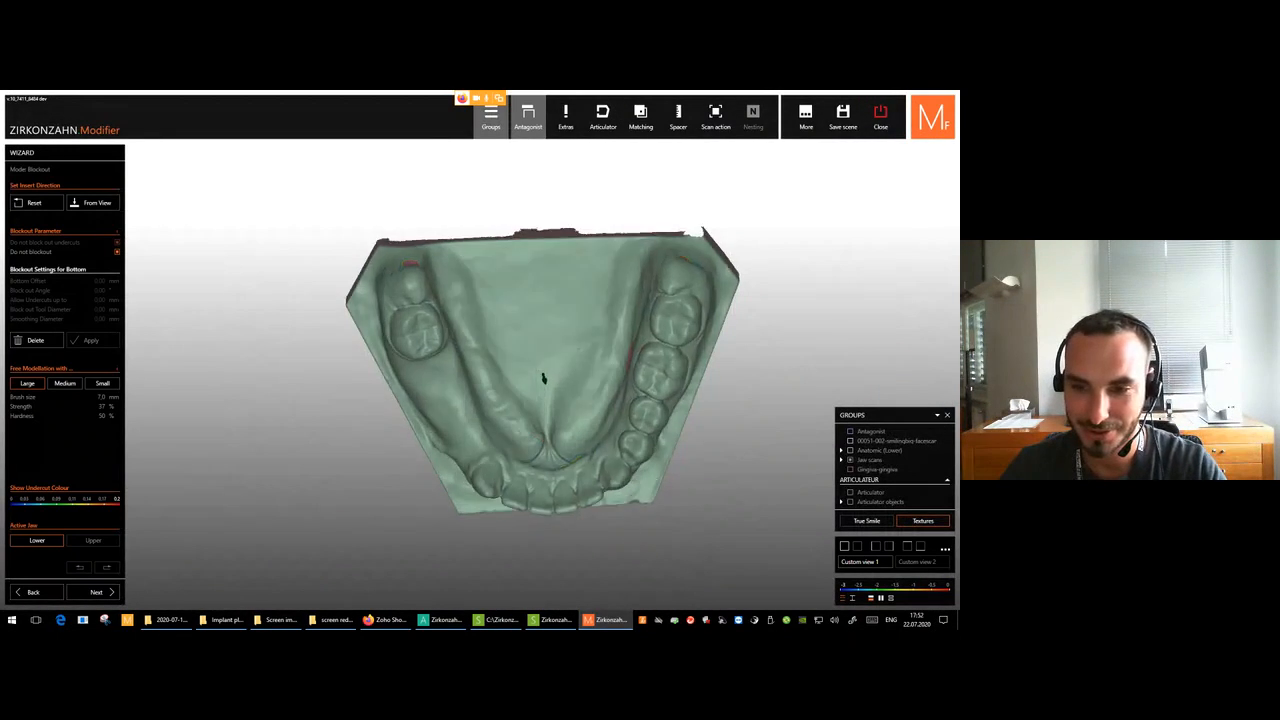
pyautogui.moveTo(492, 360); pyautogui.dragTo(897, 408, button='right')
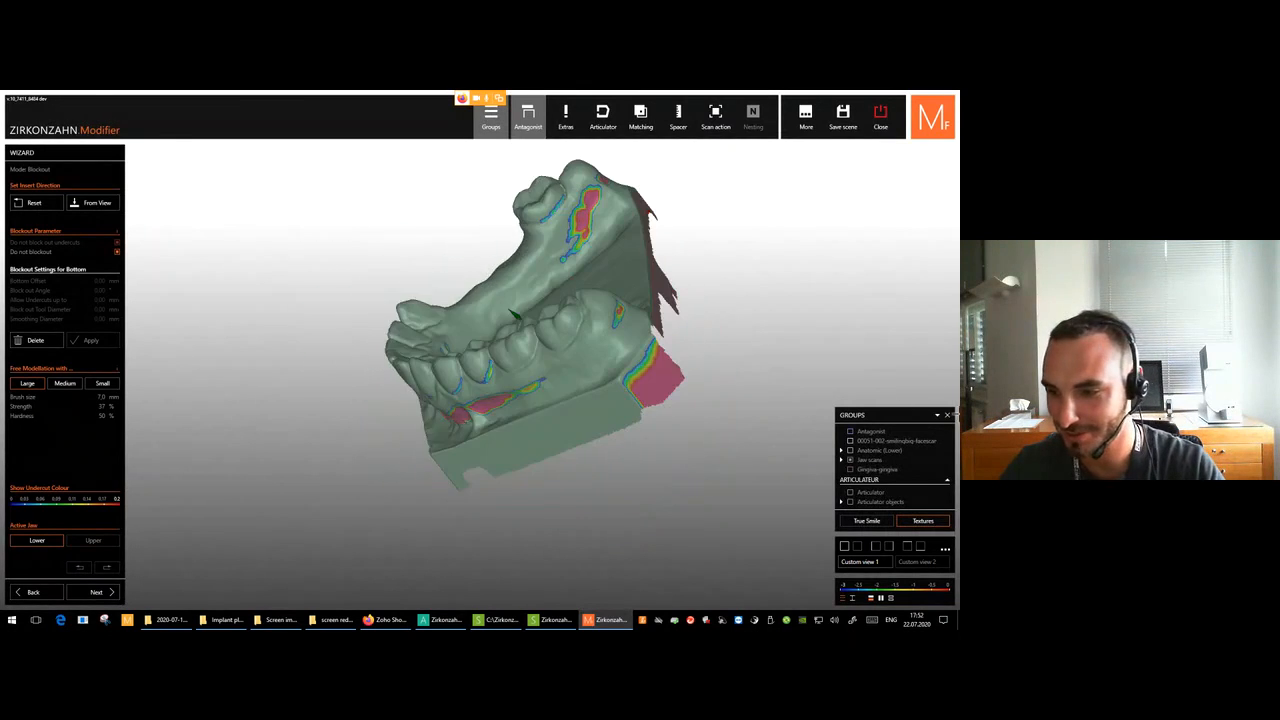
pyautogui.rightClick(860, 469)
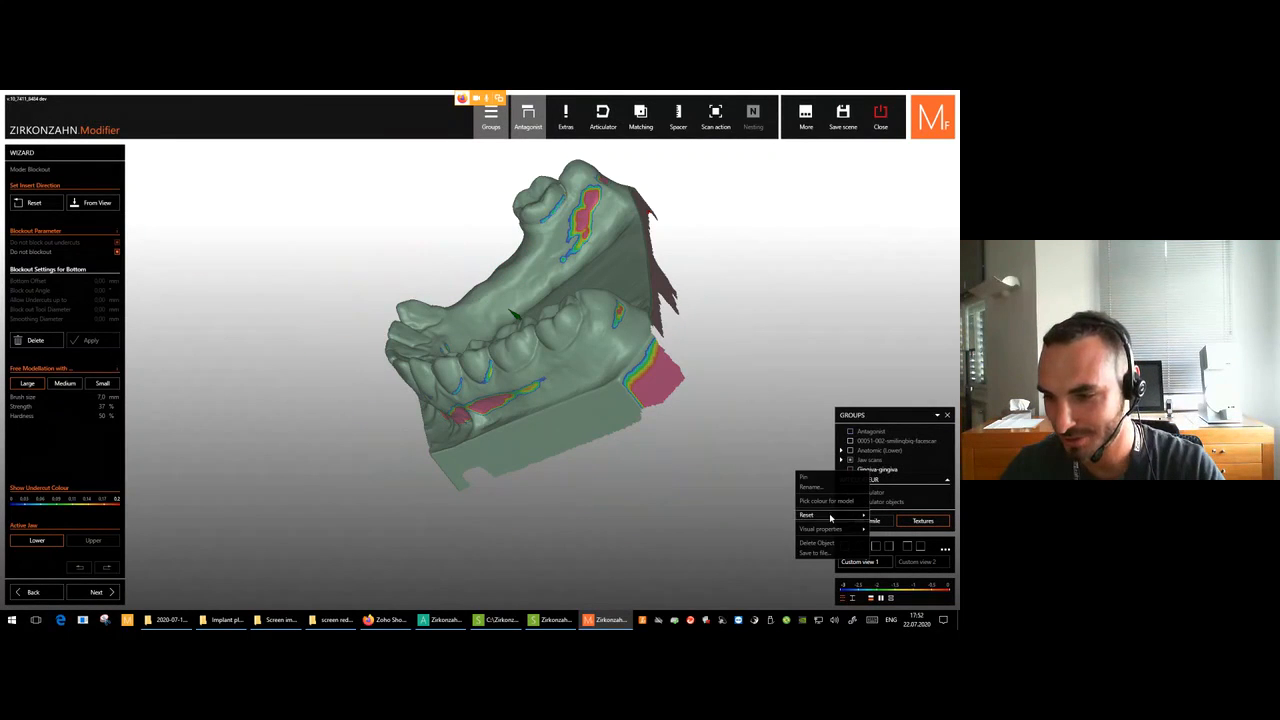
pyautogui.click(816, 542)
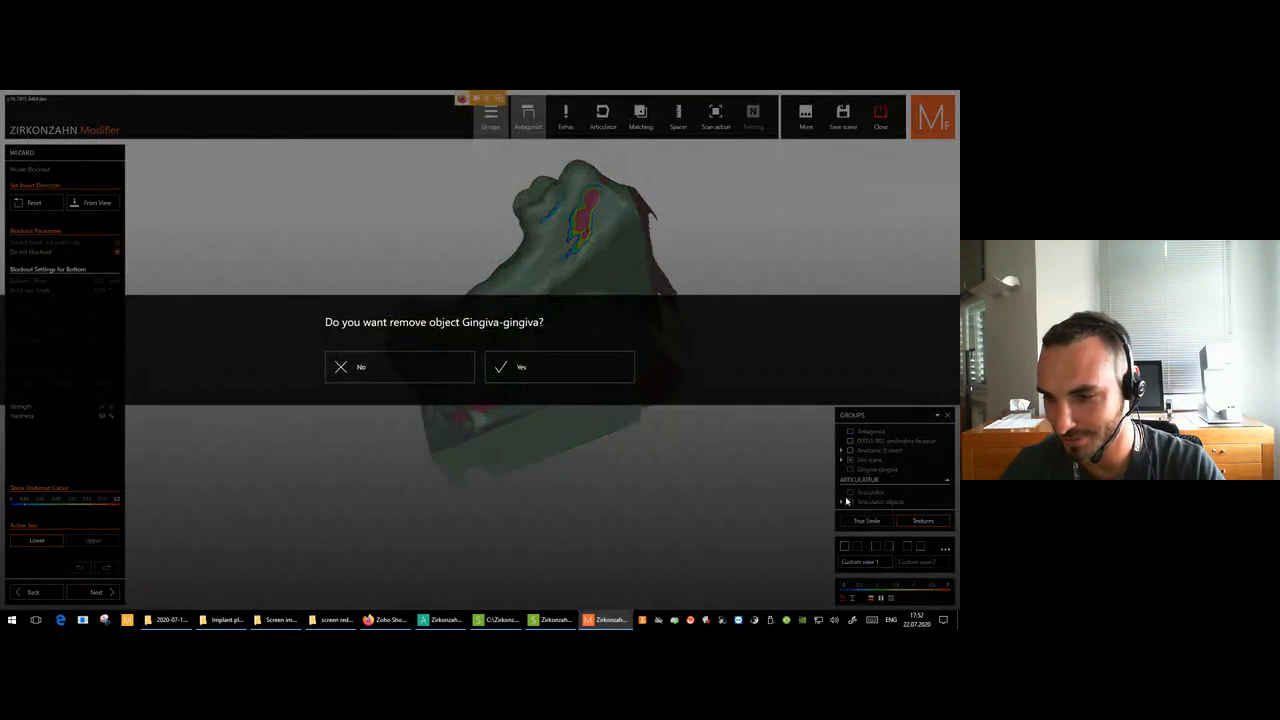
pyautogui.click(552, 368)
pyautogui.moveTo(727, 353); pyautogui.dragTo(500, 255, button='right')
pyautogui.moveTo(385, 316); pyautogui.dragTo(600, 255, button='right')
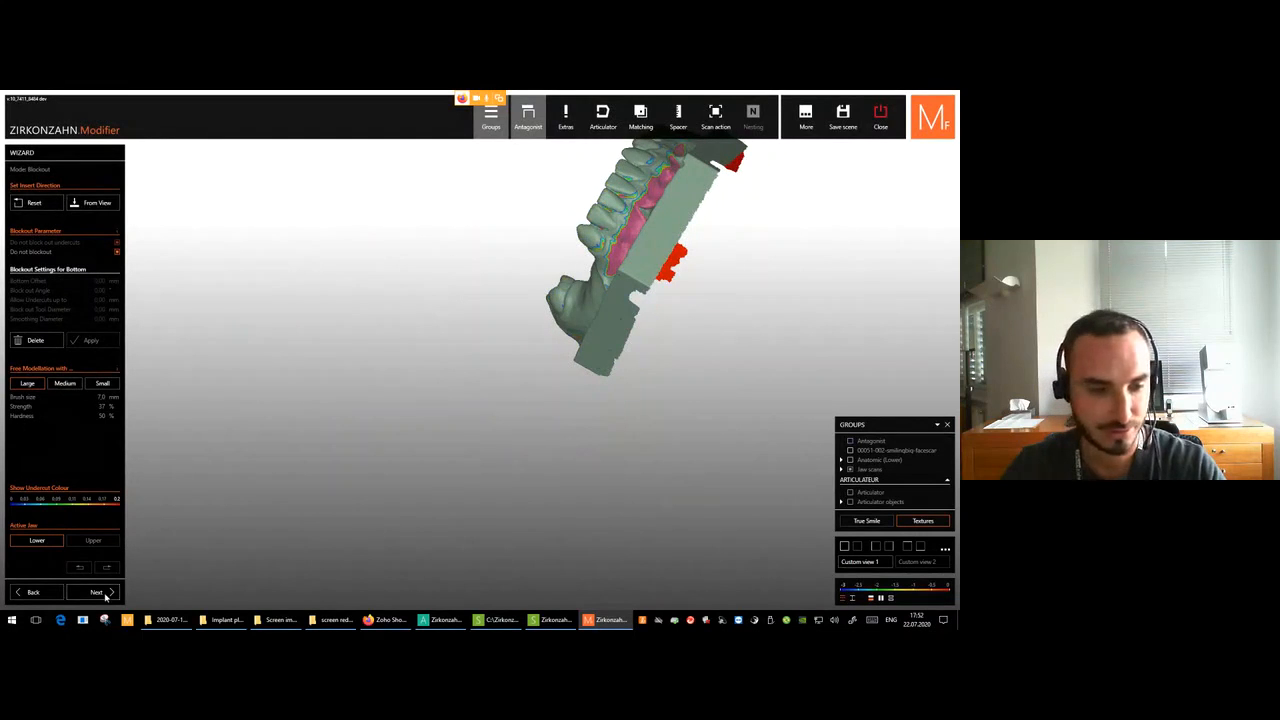
# Advance to gingiva generation and draw a new outline along the buccal side of teeth 46 to 44 and around tooth 44.
pyautogui.click(115, 593)
pyautogui.moveTo(582, 365); pyautogui.dragTo(531, 409, button='right')
pyautogui.scroll(5, 531, 409)
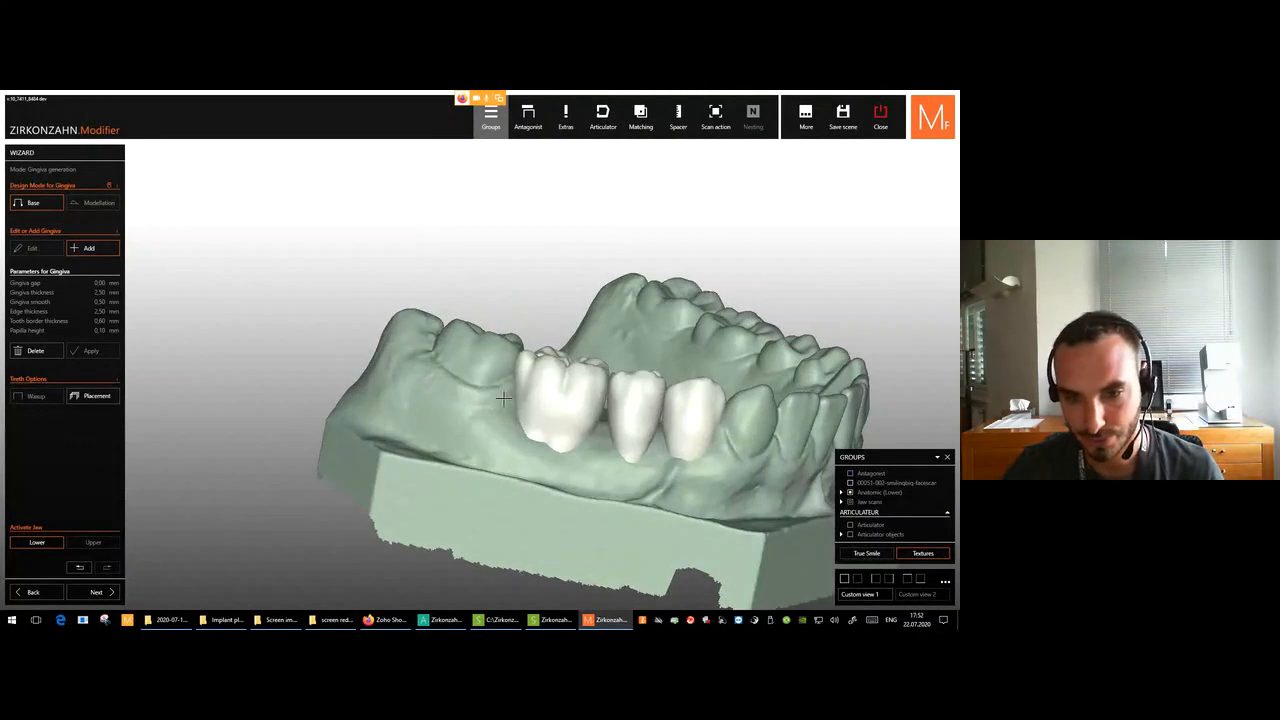
pyautogui.moveTo(511, 390)
pyautogui.mouseDown()
pyautogui.moveTo(507, 440)
pyautogui.moveTo(555, 477)
pyautogui.moveTo(668, 497)
pyautogui.moveTo(797, 497)
pyautogui.moveTo(818, 455)
pyautogui.moveTo(692, 316)
pyautogui.moveTo(680, 390)
pyautogui.mouseUp()
pyautogui.moveTo(680, 386); pyautogui.dragTo(680, 380, button='right')
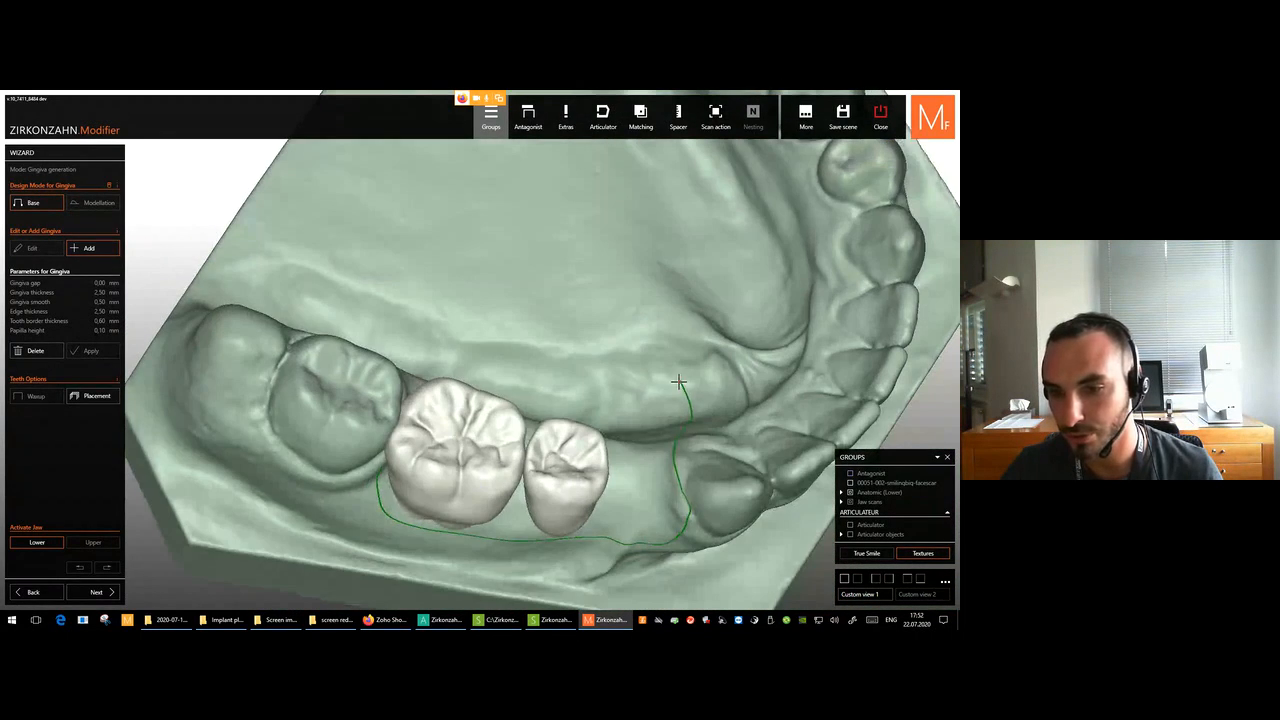
pyautogui.moveTo(678, 470); pyautogui.dragTo(541, 373, button='middle')
pyautogui.moveTo(541, 373); pyautogui.dragTo(556, 358, button='right')
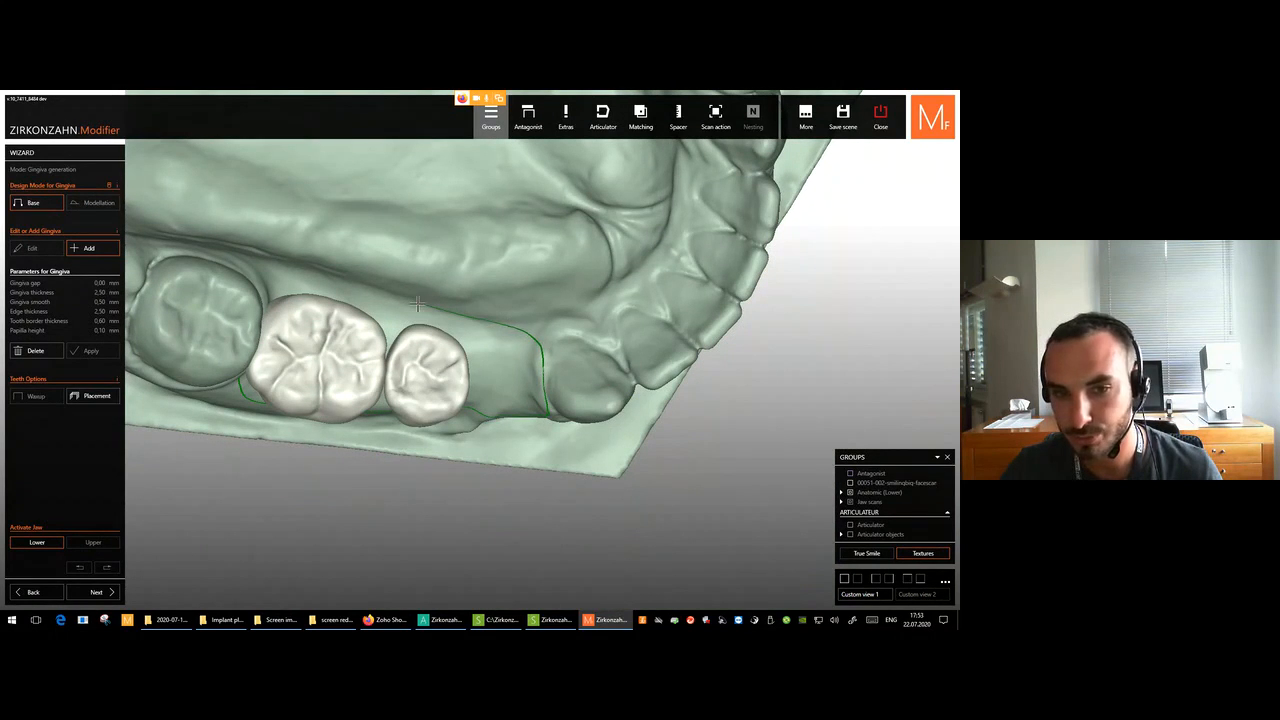
# Continue the new gingiva outline along the lingual side to behind tooth 46 and close the loop.
pyautogui.moveTo(281, 289); pyautogui.dragTo(296, 319, button='right')
pyautogui.keyDown('ctrl'); pyautogui.scroll(-3, 309, 315); pyautogui.keyUp('ctrl')
pyautogui.keyDown('ctrl'); pyautogui.scroll(2, 299, 313); pyautogui.keyUp('ctrl')
pyautogui.click(296, 319)
pyautogui.click(286, 344)
pyautogui.click(277, 379)
pyautogui.moveTo(278, 380); pyautogui.dragTo(279, 361, button='right')
pyautogui.scroll(4, 279, 361)
pyautogui.moveTo(263, 439); pyautogui.dragTo(270, 437)
pyautogui.moveTo(281, 381); pyautogui.dragTo(278, 380)
pyautogui.moveTo(303, 337); pyautogui.dragTo(351, 309)
# Check the closed outline around teeth 44 to 46 and generate the gingiva with 2.50 mm thickness.
pyautogui.keyDown('ctrl'); pyautogui.scroll(3, 382, 342); pyautogui.keyUp('ctrl')
pyautogui.keyDown('ctrl'); pyautogui.scroll(-3, 401, 356); pyautogui.keyUp('ctrl')
pyautogui.scroll(-3, 401, 356)
pyautogui.moveTo(401, 356); pyautogui.dragTo(530, 310, button='right')
pyautogui.keyDown('ctrl'); pyautogui.scroll(3, 551, 366); pyautogui.keyUp('ctrl')
pyautogui.keyDown('ctrl'); pyautogui.scroll(-3, 620, 357); pyautogui.keyUp('ctrl')
pyautogui.scroll(-4, 620, 357)
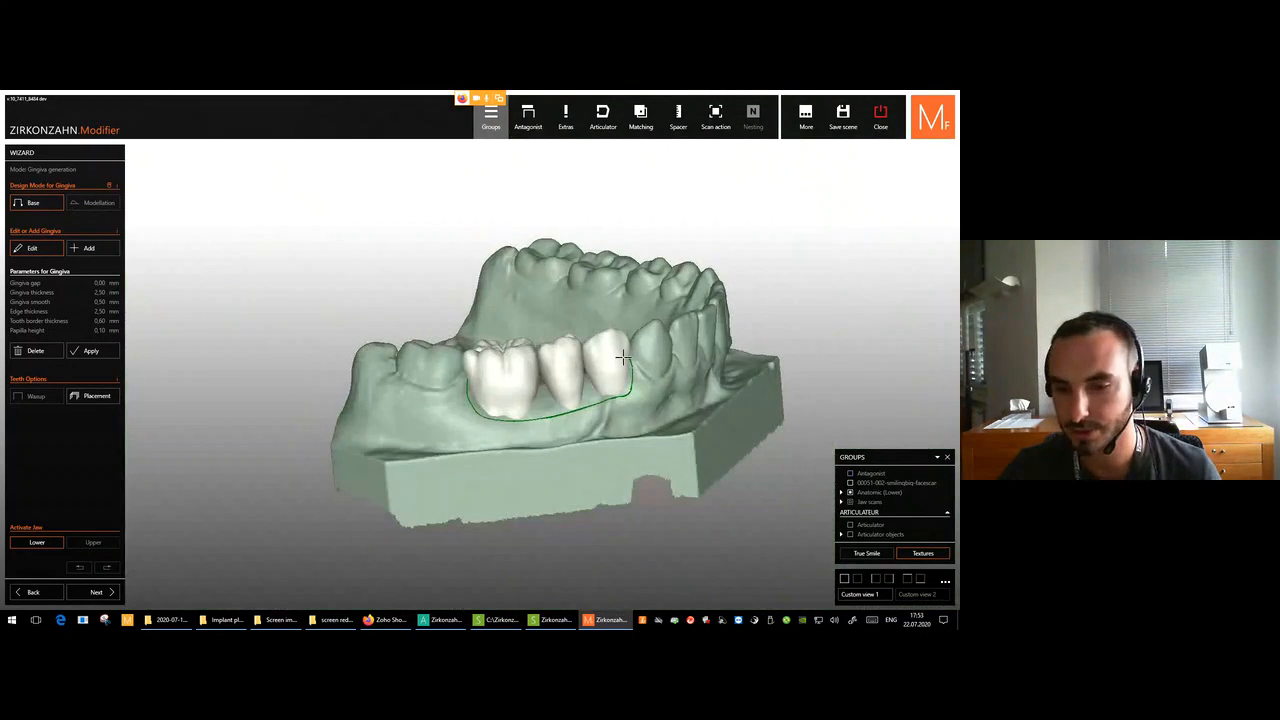
pyautogui.click(95, 352)
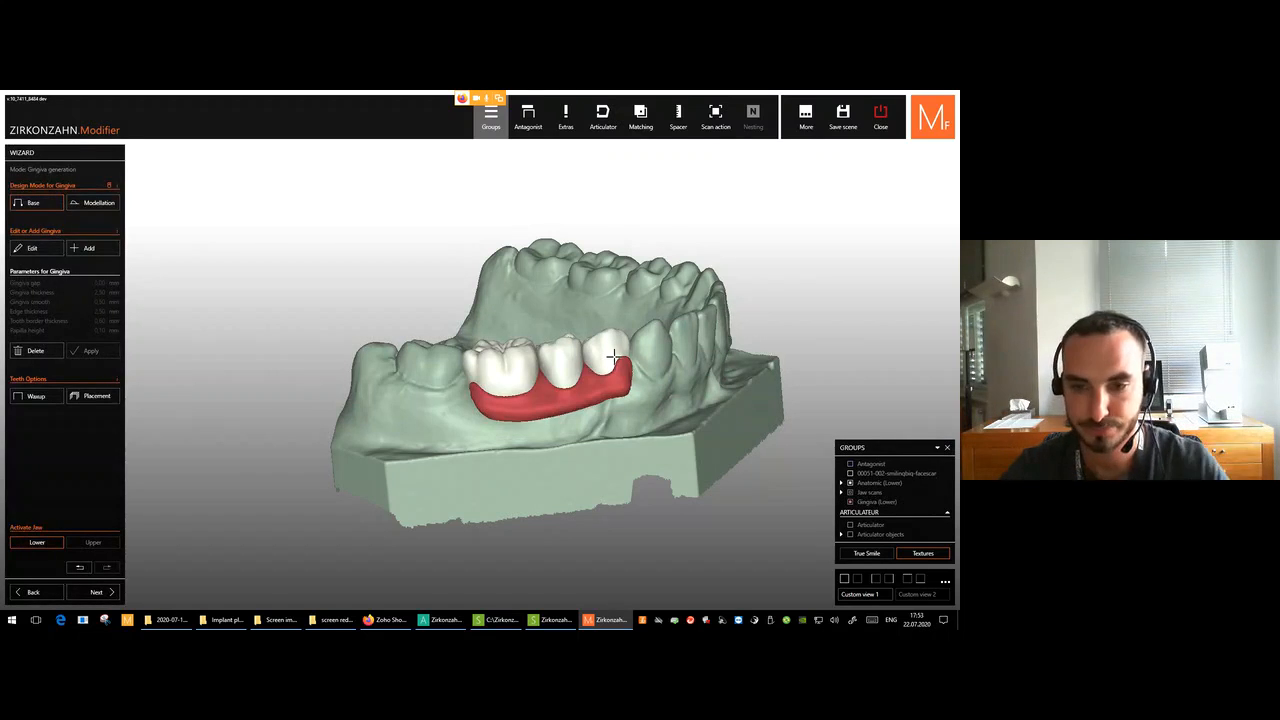
# Switch the gingiva design mode to modellation and choose the large freeform brush.
pyautogui.moveTo(614, 357); pyautogui.dragTo(632, 397, button='right')
pyautogui.press('j')
pyautogui.press('j')
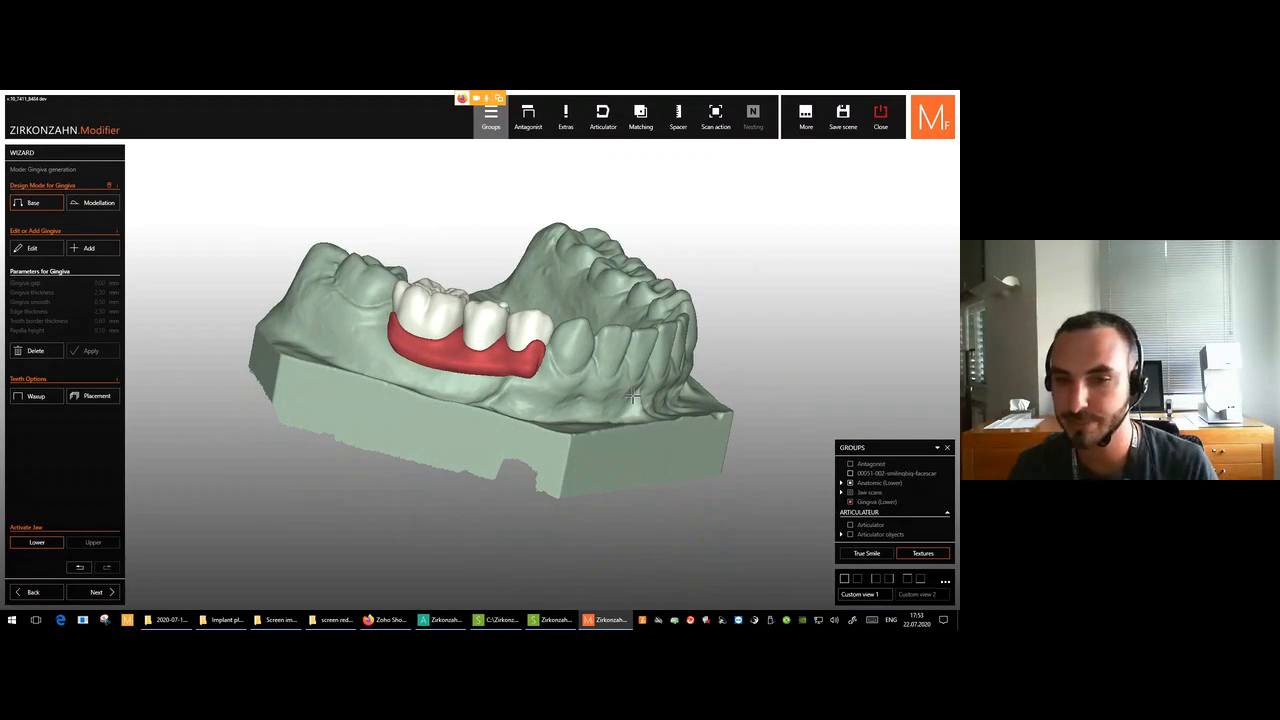
pyautogui.scroll(3, 412, 318)
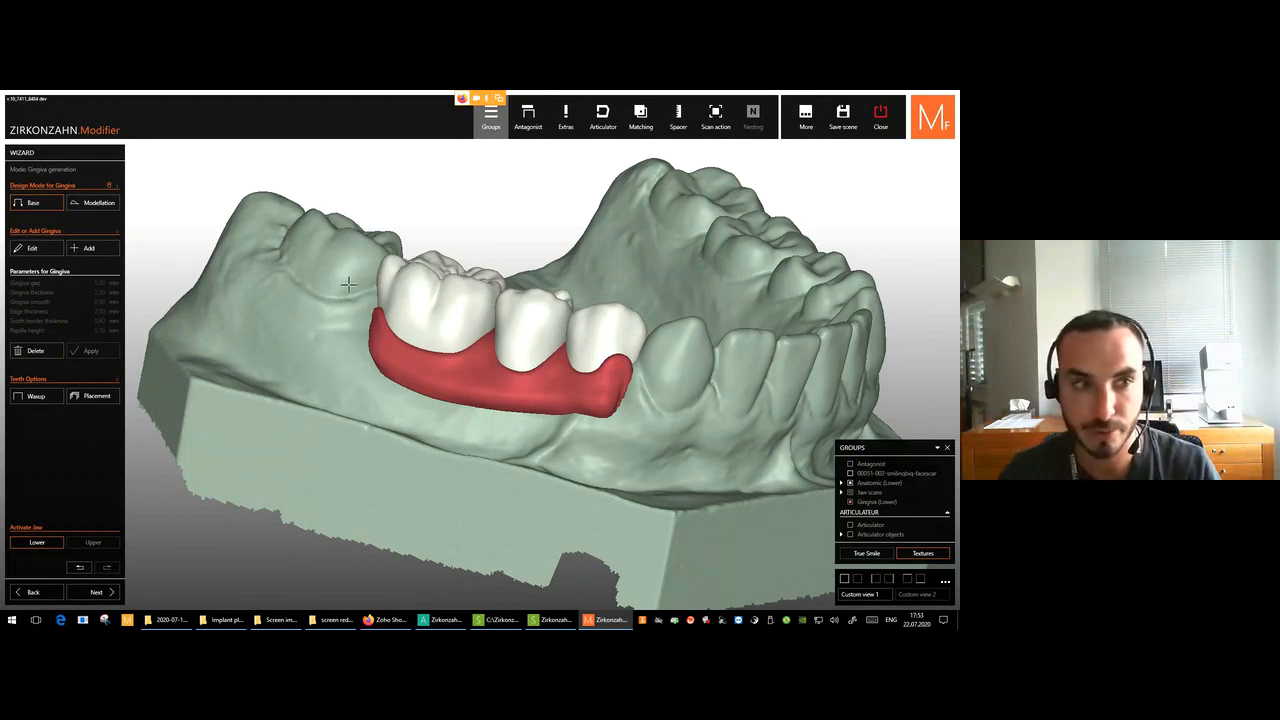
pyautogui.click(100, 204)
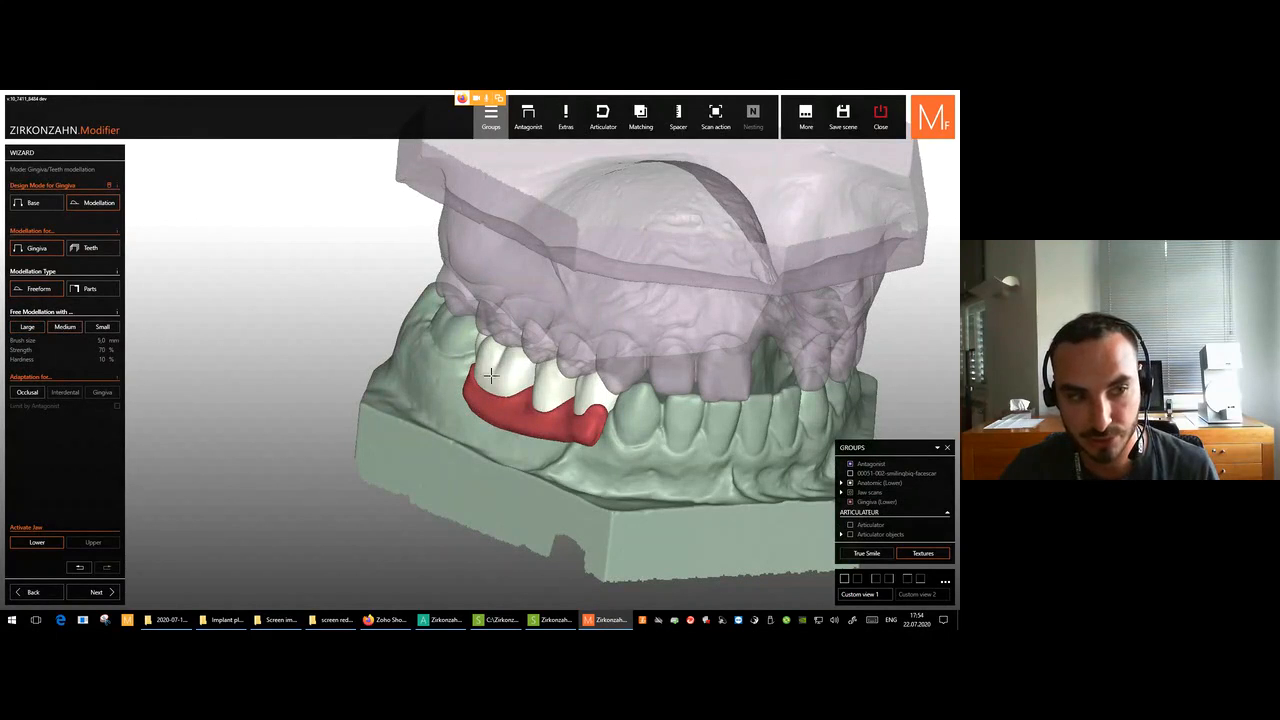
pyautogui.click(75, 329)
pyautogui.click(29, 327)
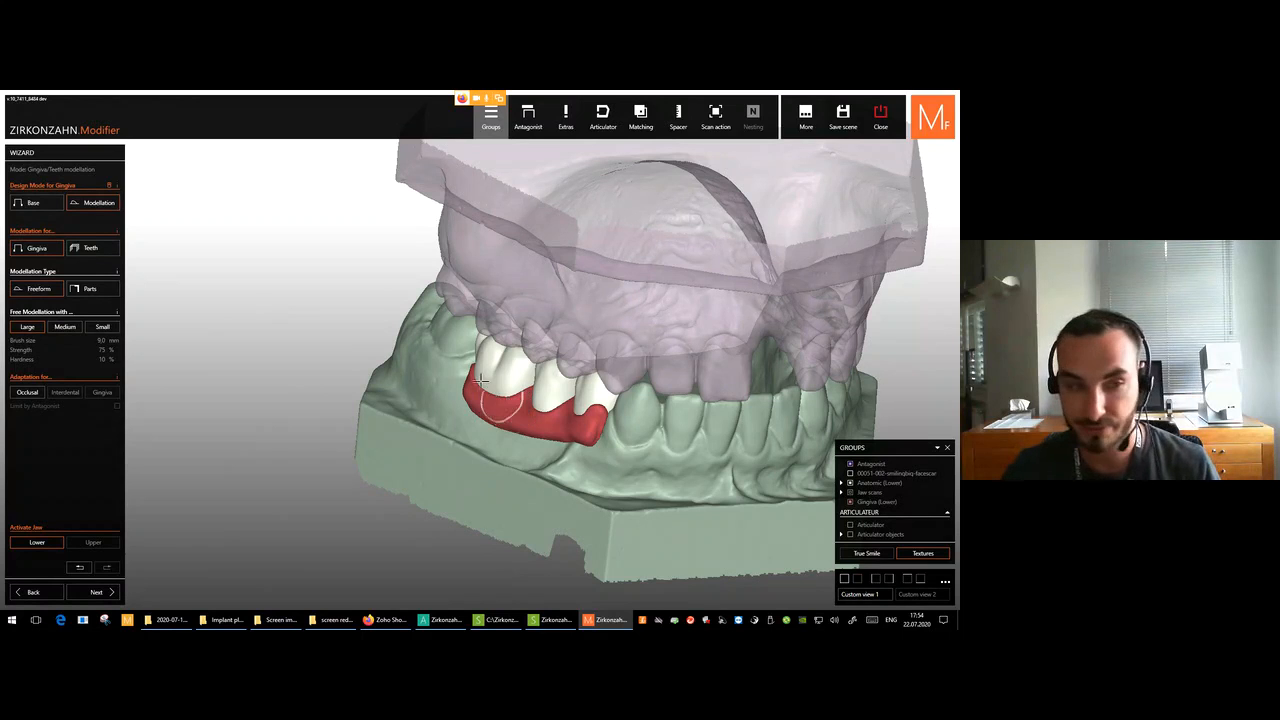
# Switch the modellation type to Parts and reshape the buccal gingiva by moving areas with a 7% brush.
pyautogui.click(100, 293)
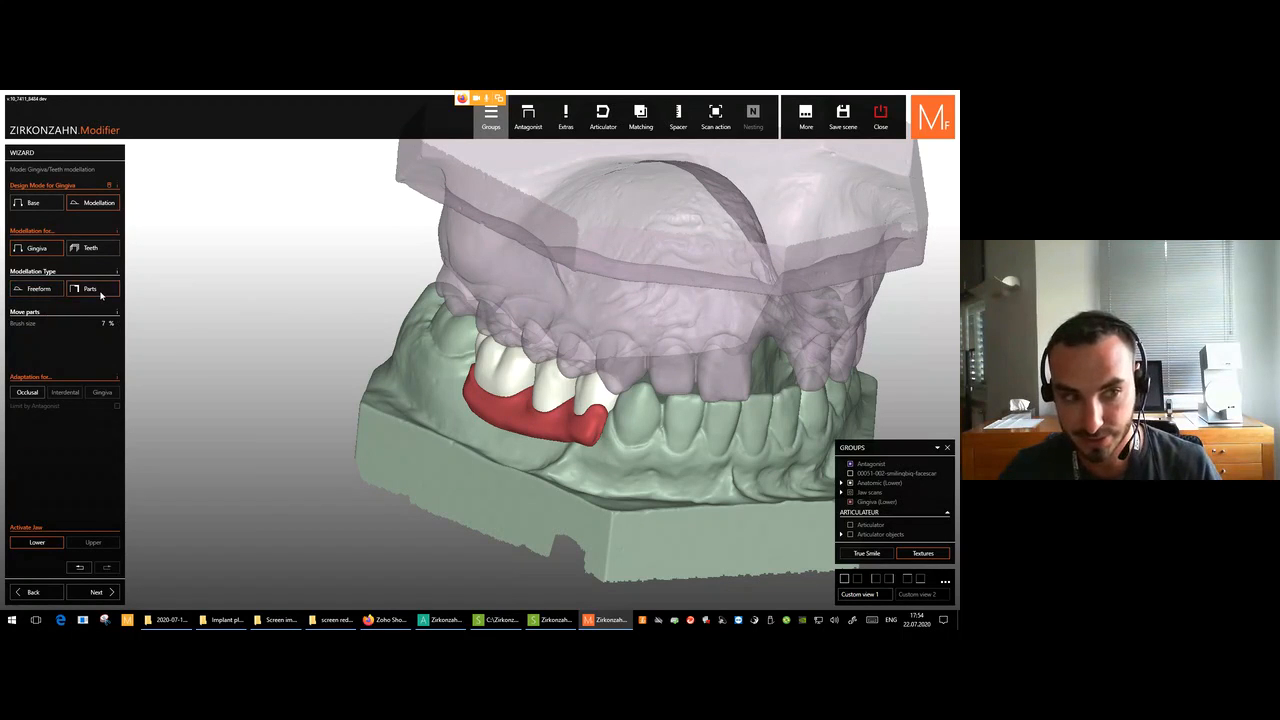
pyautogui.moveTo(526, 383); pyautogui.dragTo(595, 405, button='right')
pyautogui.scroll(6, 623, 431)
pyautogui.scroll(-2, 623, 431)
pyautogui.moveTo(570, 366)
pyautogui.mouseDown()
pyautogui.moveTo(595, 370)
pyautogui.moveTo(619, 353)
pyautogui.mouseUp()
pyautogui.moveTo(530, 415); pyautogui.dragTo(528, 408)
pyautogui.moveTo(528, 408); pyautogui.dragTo(612, 424, button='right')
pyautogui.moveTo(612, 424); pyautogui.dragTo(600, 440)
pyautogui.scroll(-2, 606, 437)
pyautogui.moveTo(615, 436); pyautogui.dragTo(594, 336, button='right')
pyautogui.scroll(4, 594, 335)
pyautogui.moveTo(591, 335); pyautogui.dragTo(605, 336)
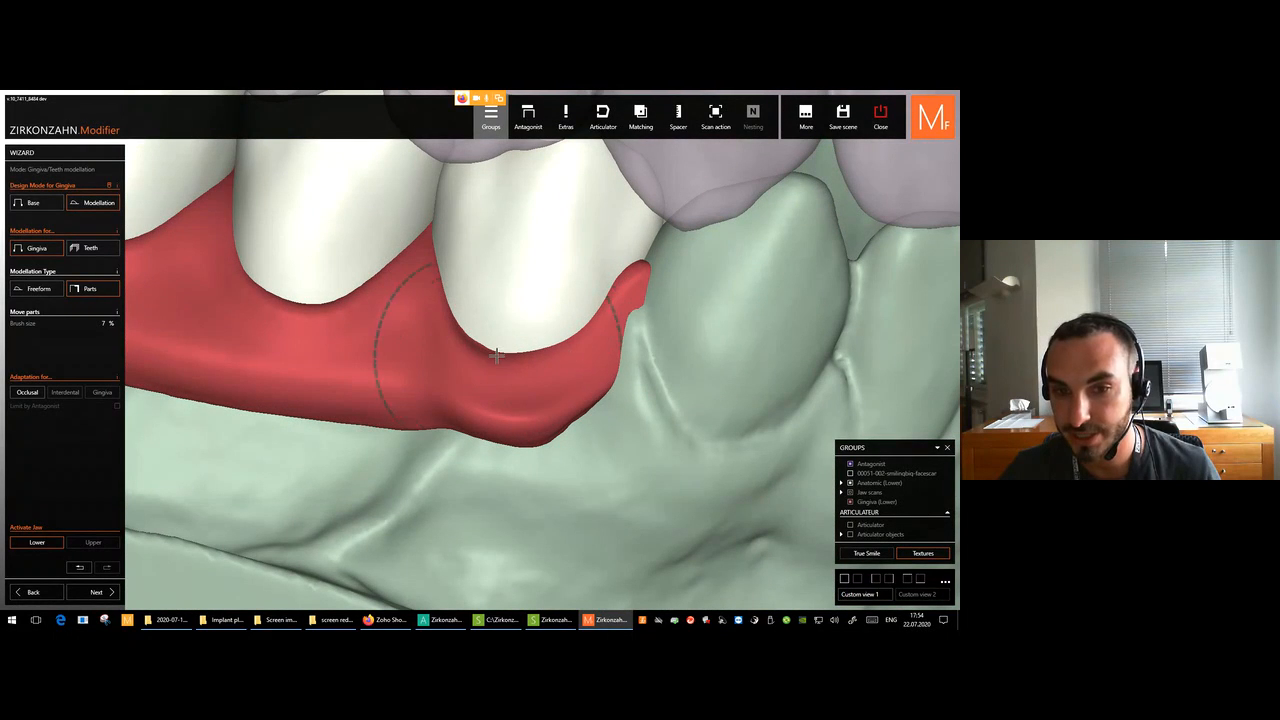
# Adjust the buccal gingiva margins below the two premolars and the molar with the Parts brush.
pyautogui.moveTo(516, 361); pyautogui.dragTo(515, 365)
pyautogui.moveTo(302, 308); pyautogui.dragTo(279, 317)
pyautogui.moveTo(280, 317); pyautogui.dragTo(303, 272, button='right')
pyautogui.moveTo(290, 272); pyautogui.dragTo(272, 283)
pyautogui.moveTo(197, 204); pyautogui.dragTo(188, 212)
pyautogui.middleClick(206, 228)
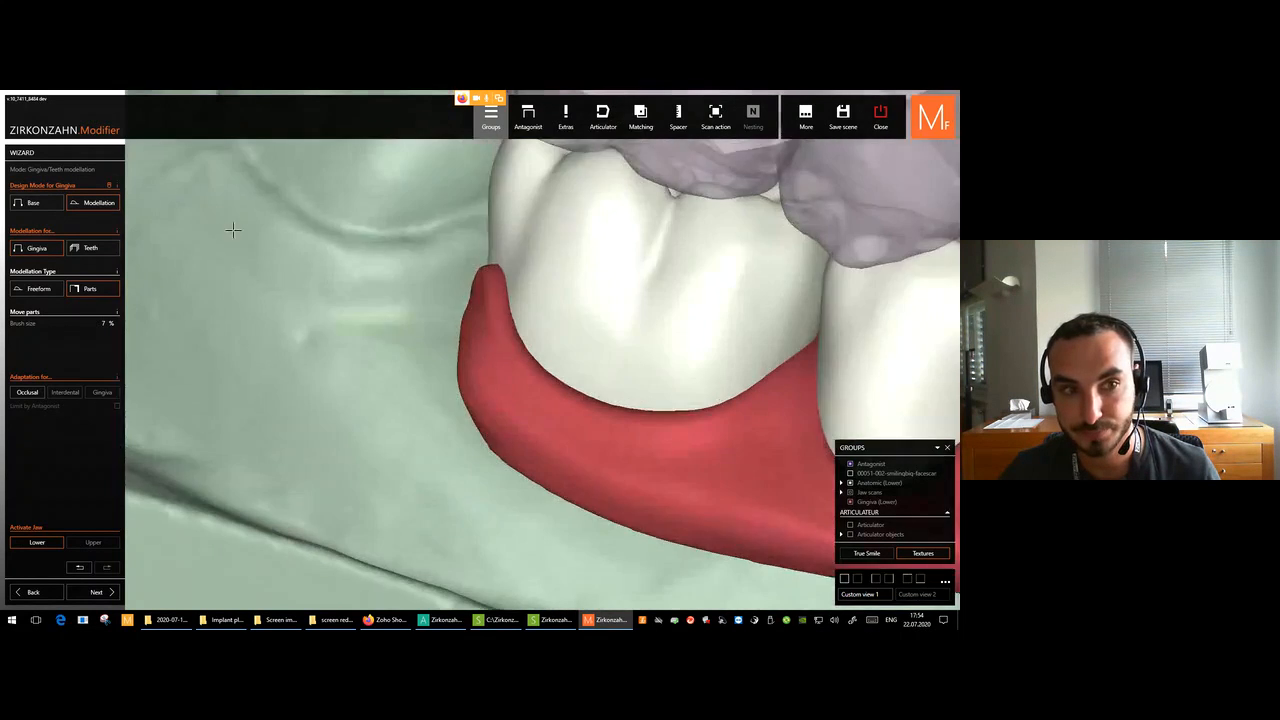
# Reshape the rear end of the buccal gingiva beside the molar by moving it with the 7% Parts brush.
pyautogui.scroll(-4, 233, 229)
pyautogui.moveTo(345, 264); pyautogui.dragTo(414, 280, button='right')
pyautogui.scroll(5, 408, 280)
pyautogui.moveTo(338, 238)
pyautogui.mouseDown()
pyautogui.moveTo(315, 218)
pyautogui.moveTo(320, 193)
pyautogui.mouseUp()
pyautogui.moveTo(320, 193); pyautogui.dragTo(338, 225, button='right')
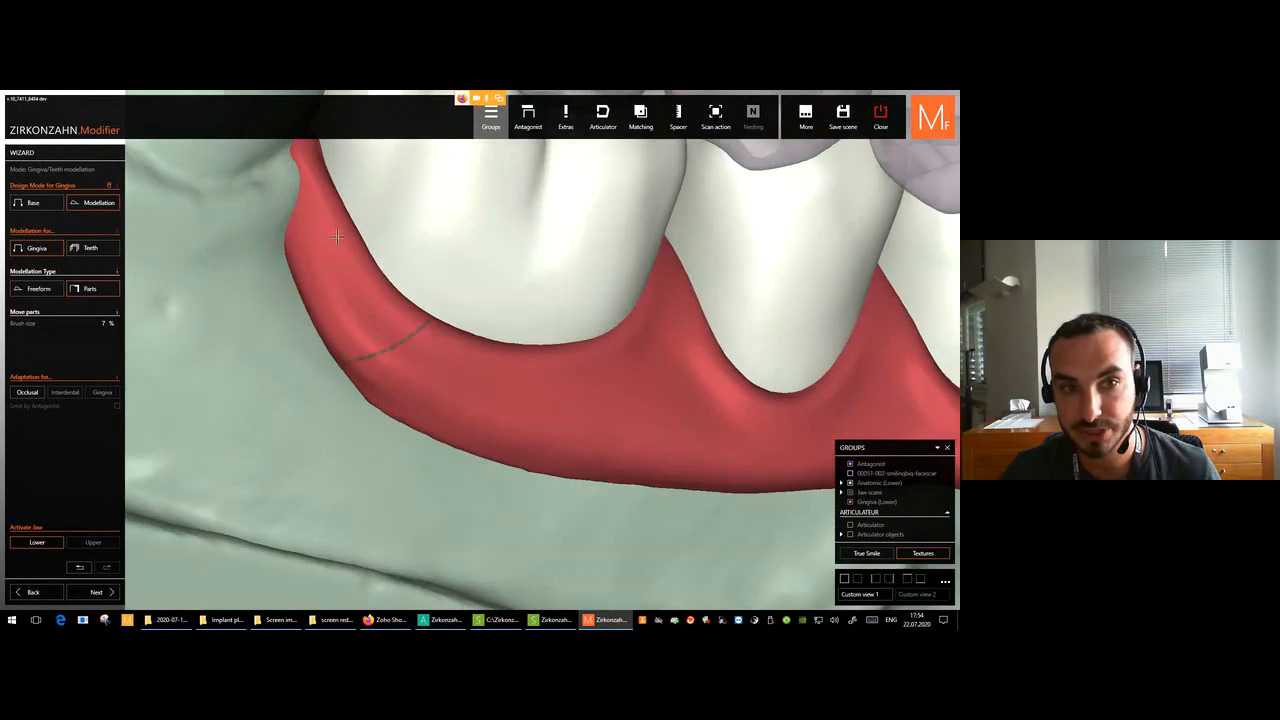
pyautogui.scroll(-3, 336, 238)
pyautogui.moveTo(335, 243); pyautogui.dragTo(342, 245)
pyautogui.scroll(-6, 430, 316)
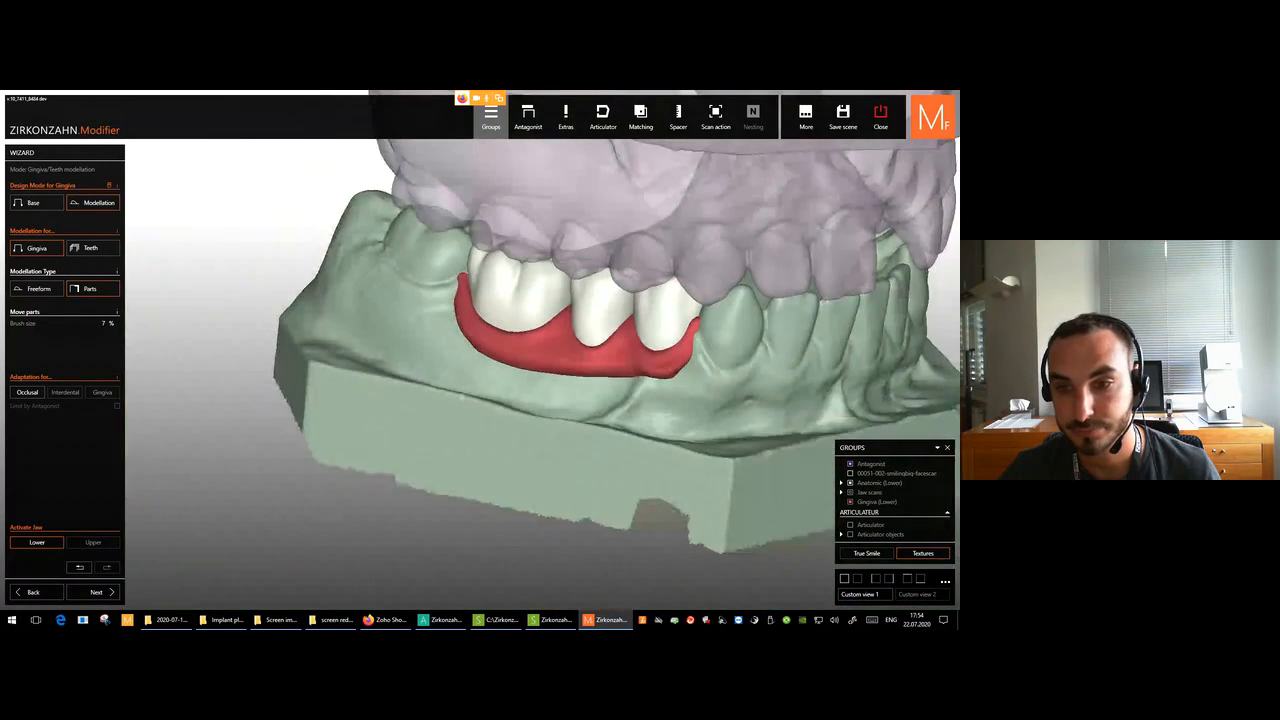
# Move the buccal gingiva margin below the front premolar near the canine with the 7% Parts brush.
pyautogui.moveTo(540, 312); pyautogui.dragTo(509, 320, button='right')
pyautogui.scroll(5, 610, 330)
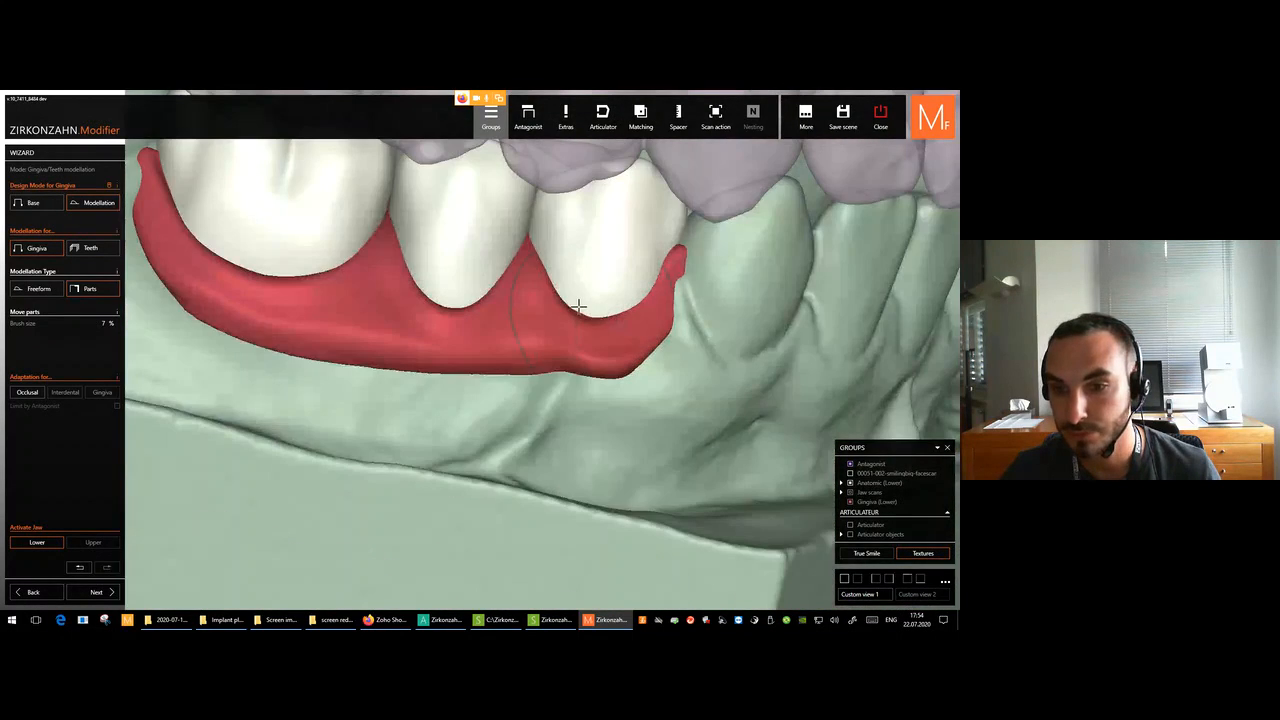
pyautogui.moveTo(563, 315); pyautogui.dragTo(593, 326)
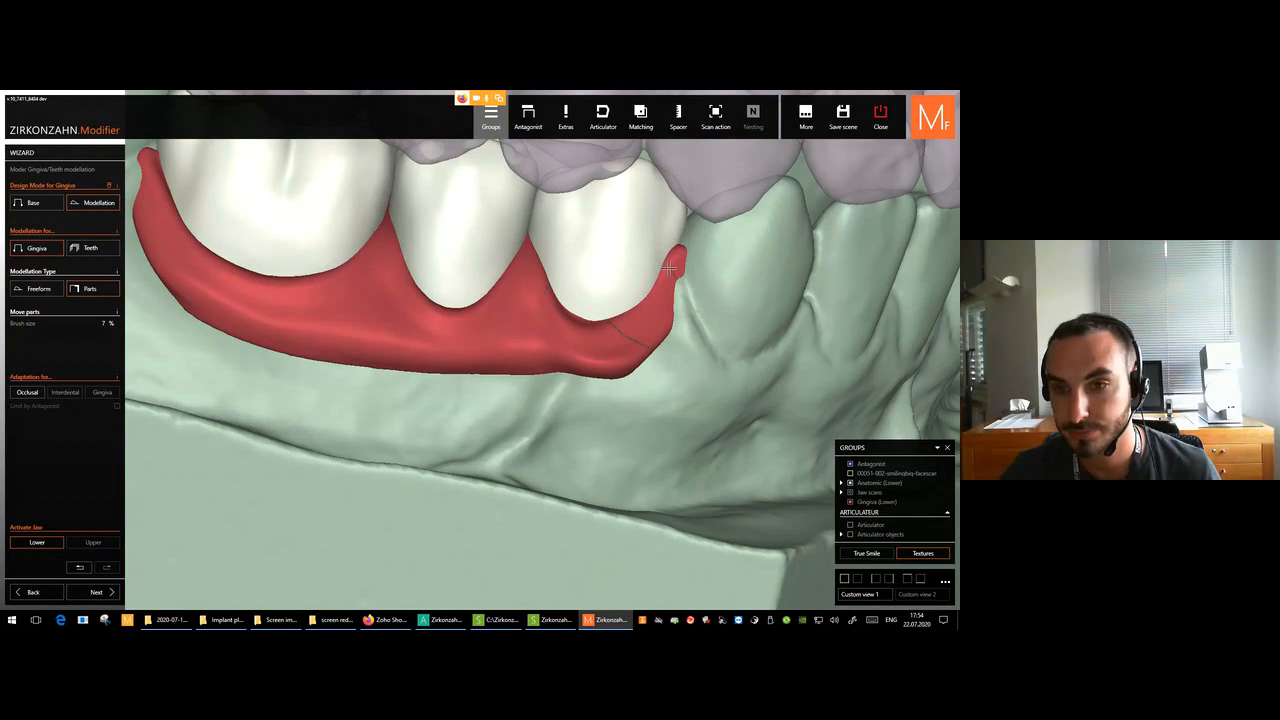
# Move the front end of the lingual gingiva beside the canine with the 7% Parts brush.
pyautogui.scroll(-4, 668, 268)
pyautogui.moveTo(668, 268); pyautogui.dragTo(527, 372, button='right')
pyautogui.scroll(2, 549, 372)
pyautogui.scroll(4, 526, 371)
pyautogui.moveTo(547, 374); pyautogui.dragTo(517, 377)
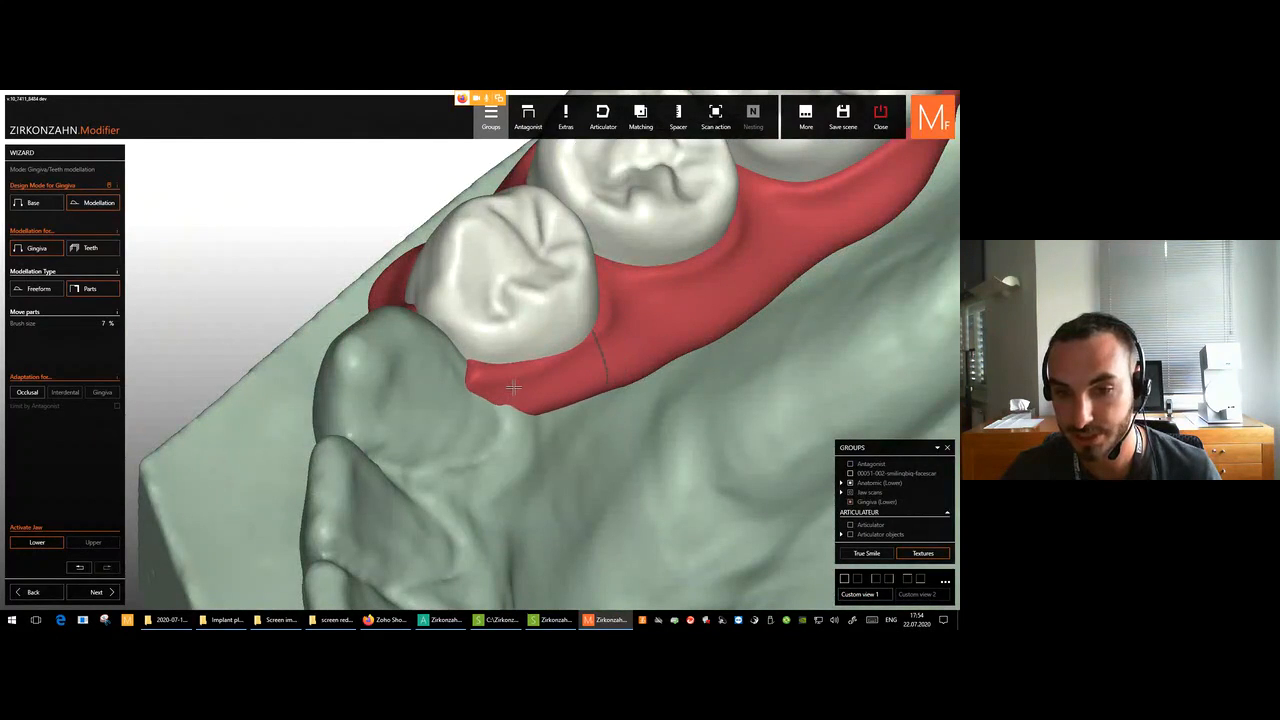
# Reshape the lingual gingiva between the premolars and molar, reducing the Parts brush size to 3%.
pyautogui.moveTo(580, 339); pyautogui.dragTo(543, 298, button='right')
pyautogui.moveTo(771, 286); pyautogui.dragTo(530, 350, button='middle')
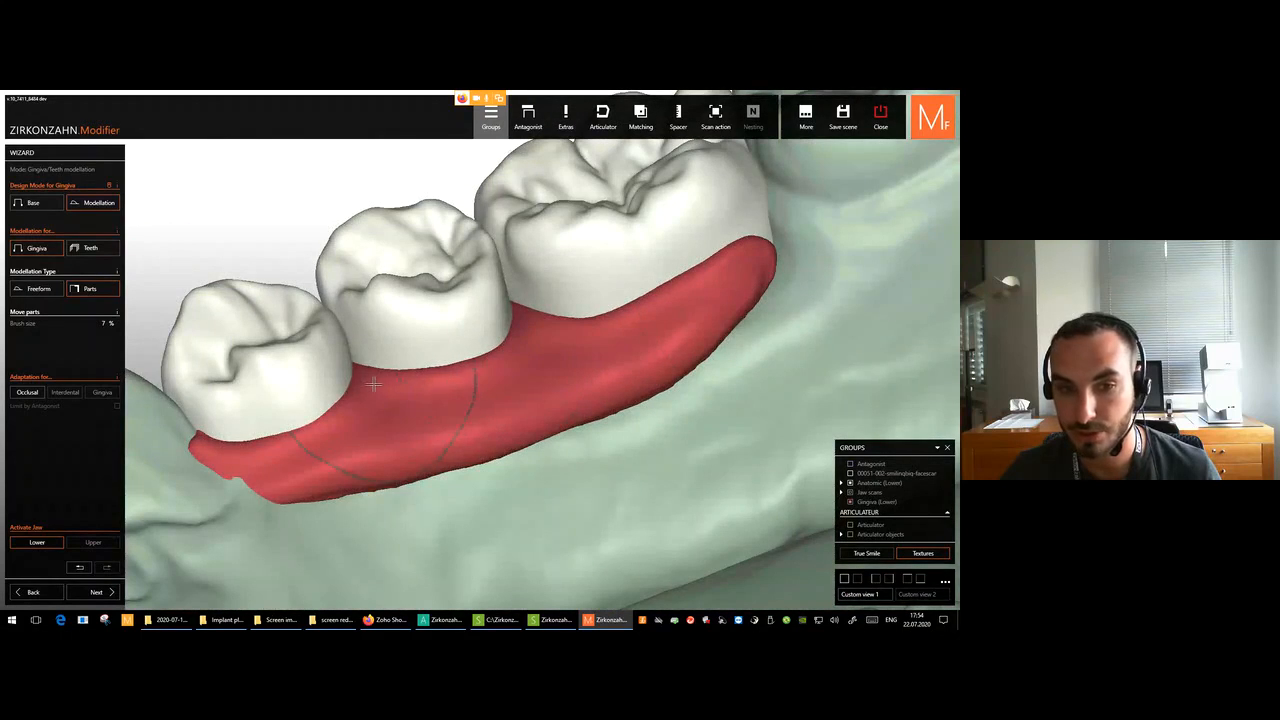
pyautogui.moveTo(378, 385)
pyautogui.mouseDown()
pyautogui.moveTo(519, 324)
pyautogui.moveTo(481, 363)
pyautogui.mouseUp()
pyautogui.scroll(-4, 481, 361)
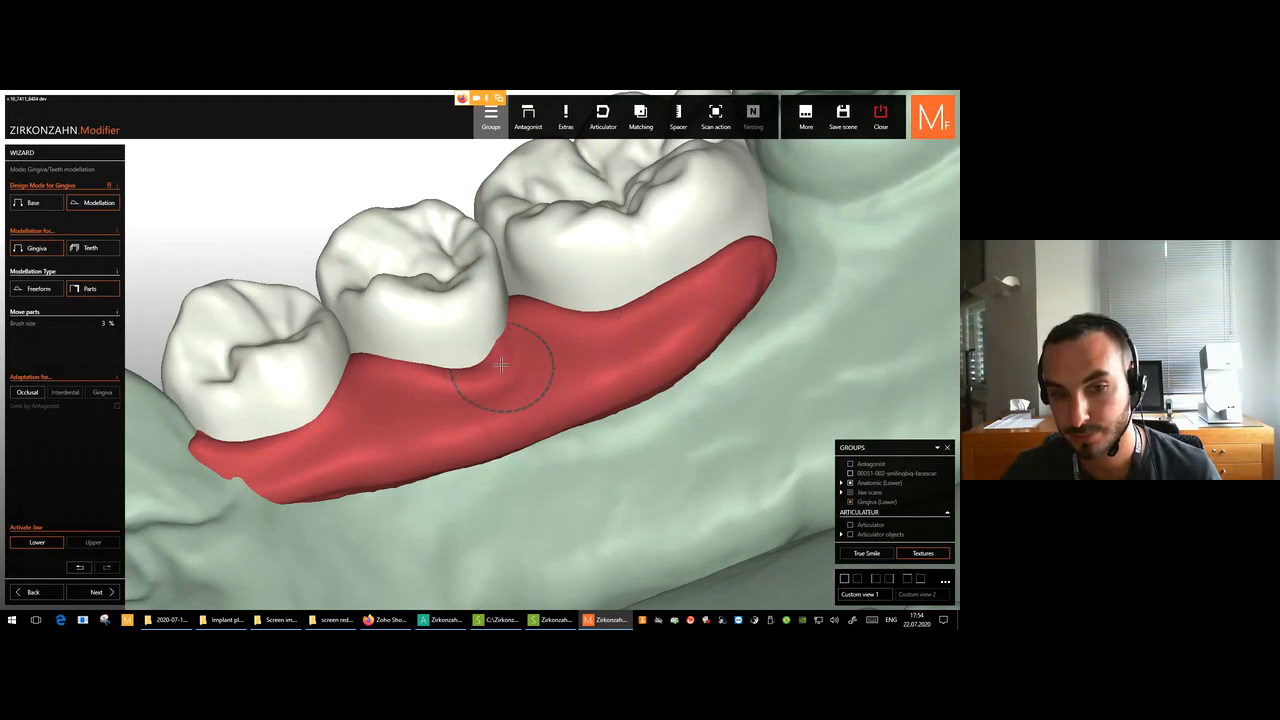
# Extend the rear end of the lingual gingiva up behind the molar with the 7% Parts brush.
pyautogui.moveTo(750, 261); pyautogui.dragTo(746, 256)
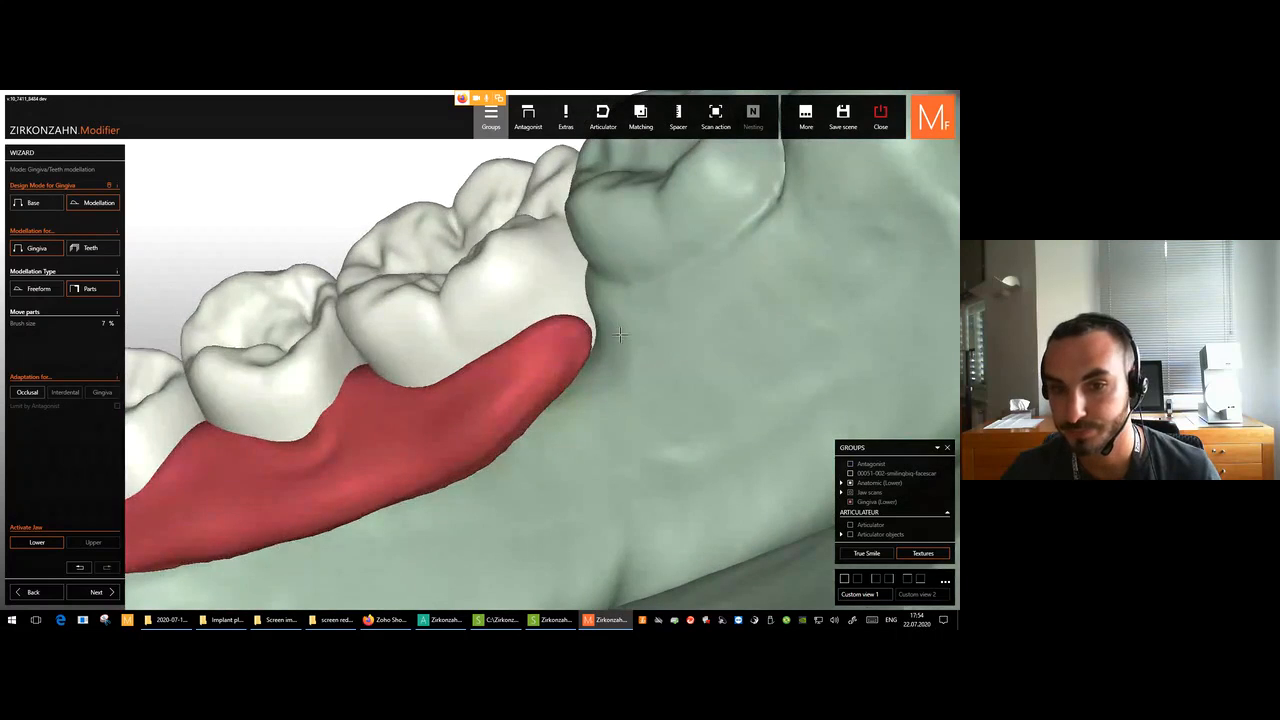
pyautogui.moveTo(577, 344); pyautogui.dragTo(599, 299)
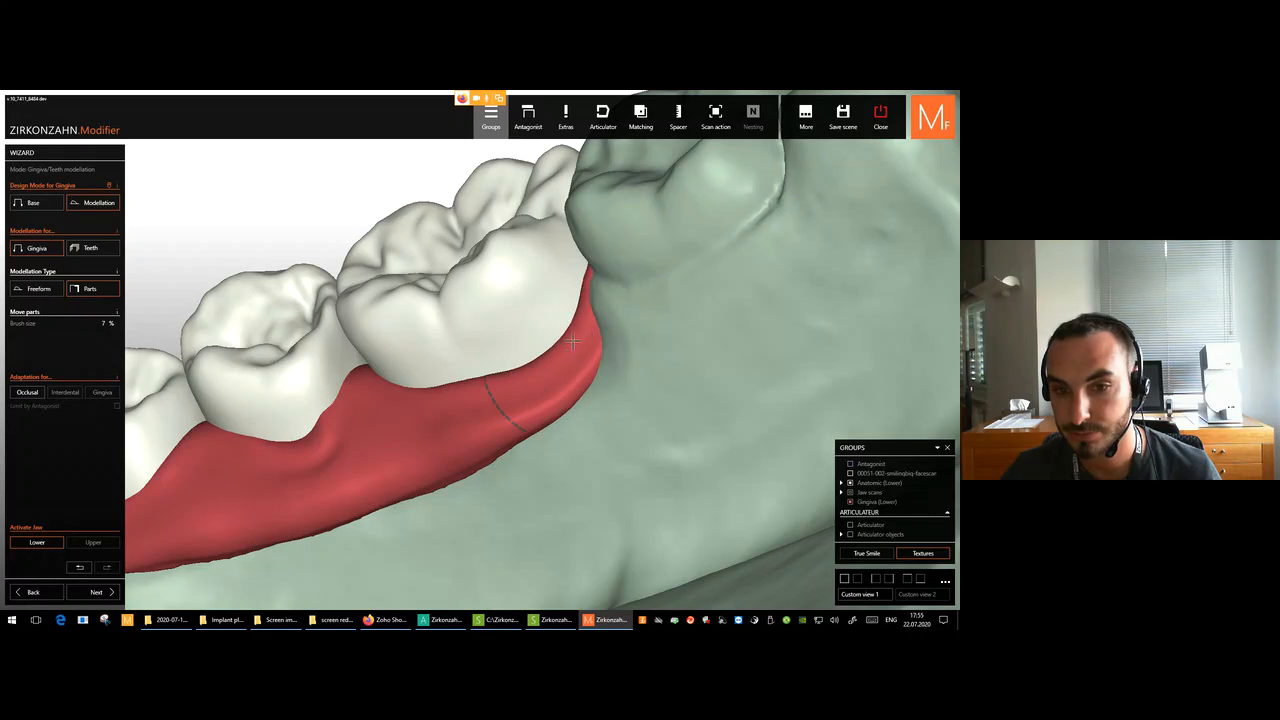
pyautogui.moveTo(450, 393); pyautogui.dragTo(715, 395, button='right')
pyautogui.scroll(-5, 480, 383)
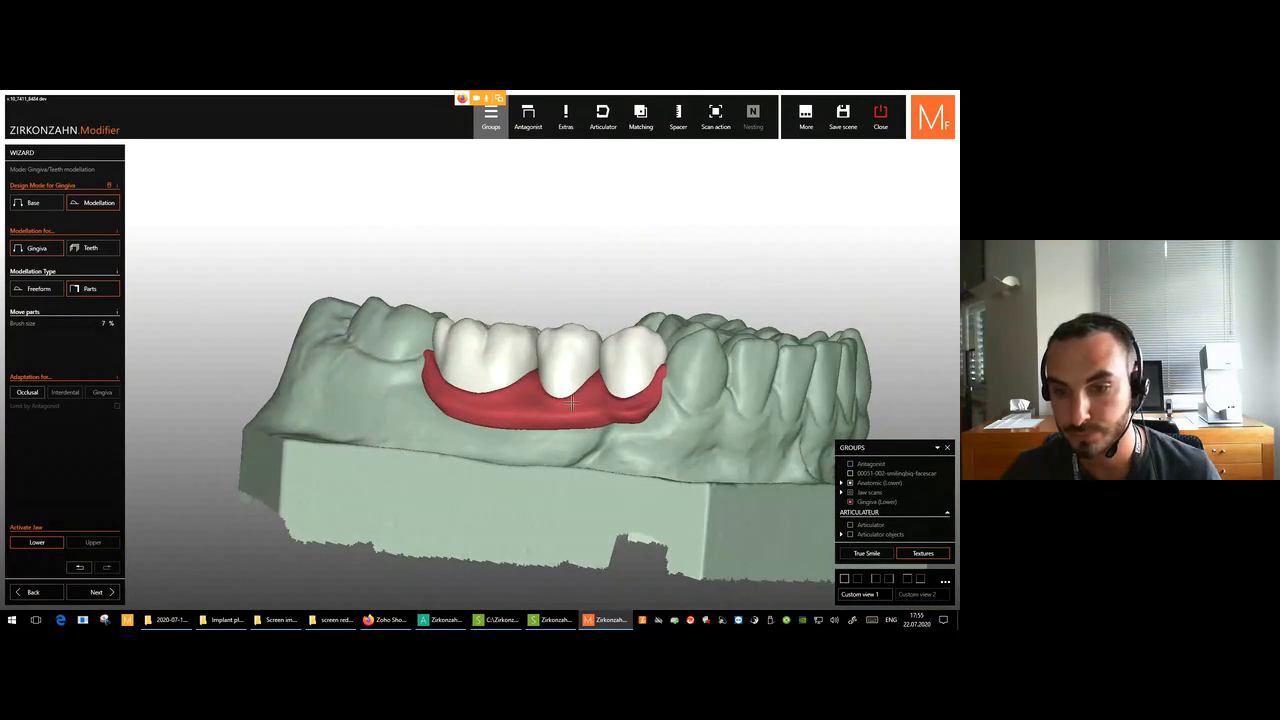
# Refine the buccal gingiva bulge below the front premolar, using Parts brush sizes of 5% and 3%.
pyautogui.scroll(5, 650, 400)
pyautogui.scroll(-5, 721, 401)
pyautogui.moveTo(721, 401); pyautogui.dragTo(686, 405, button='right')
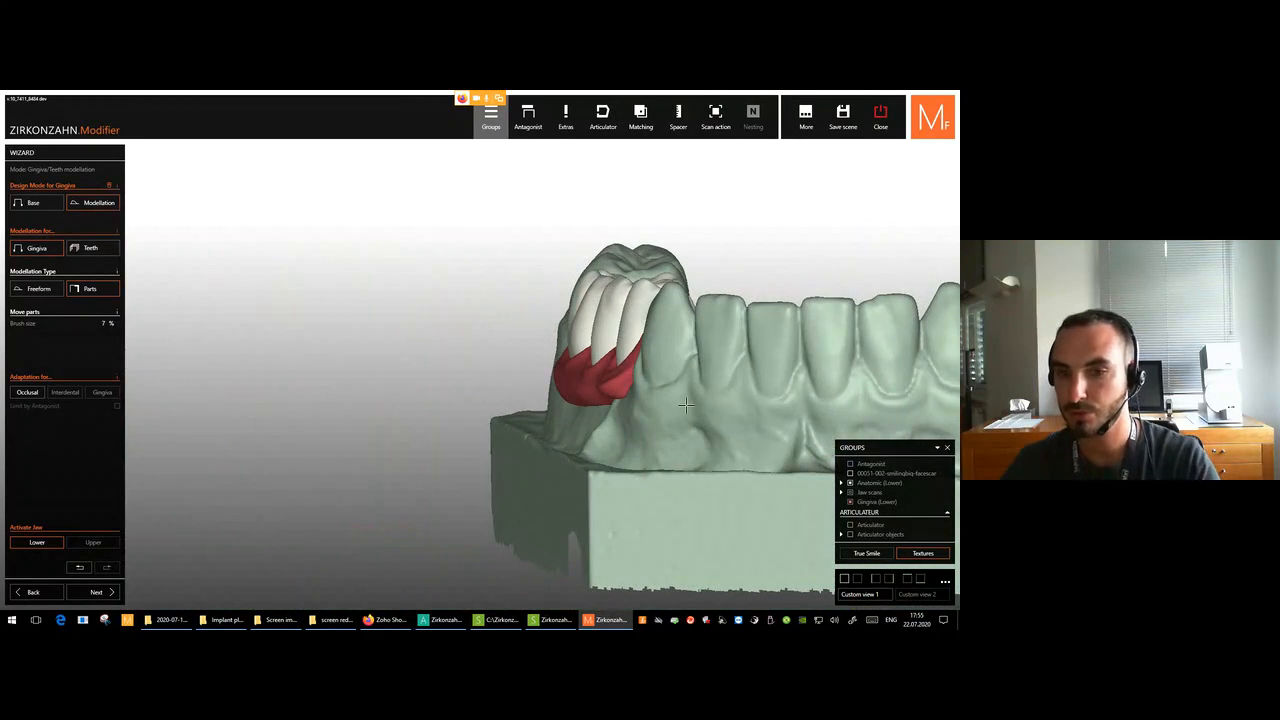
pyautogui.scroll(6, 686, 405)
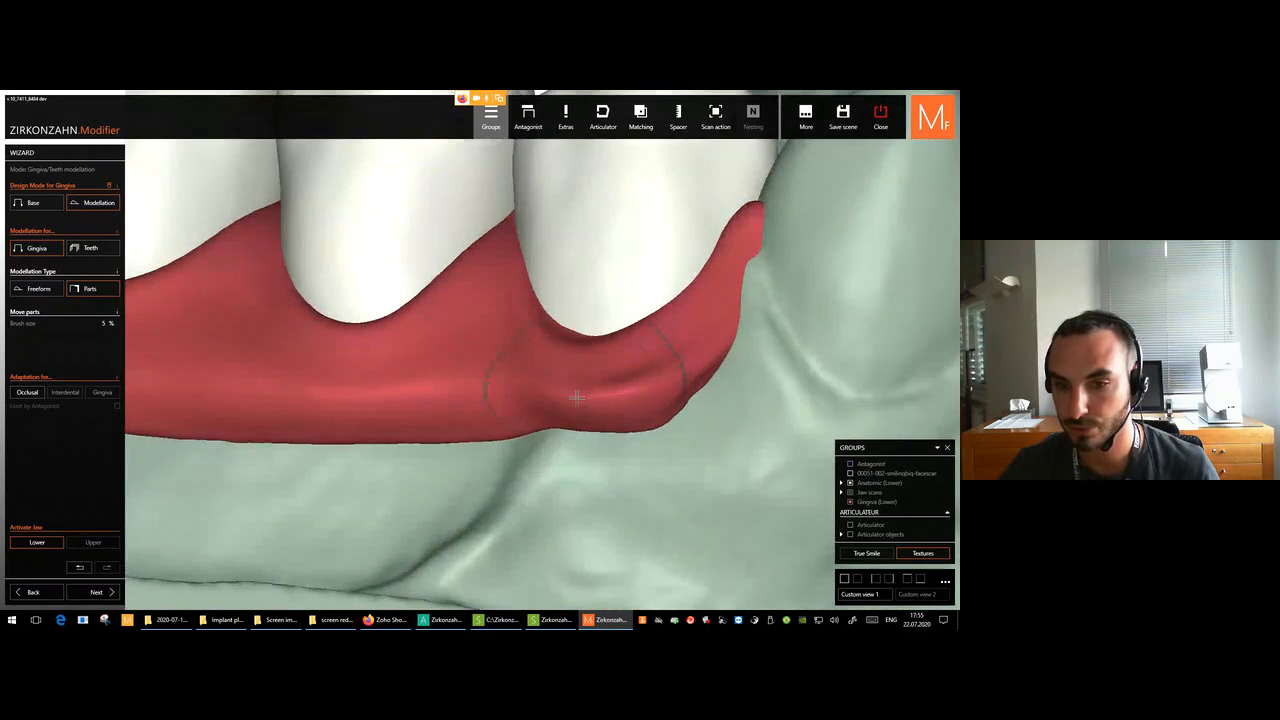
pyautogui.moveTo(598, 397); pyautogui.dragTo(600, 393)
pyautogui.moveTo(600, 393); pyautogui.dragTo(572, 392, button='right')
pyautogui.scroll(2, 594, 392)
pyautogui.scroll(-3, 571, 392)
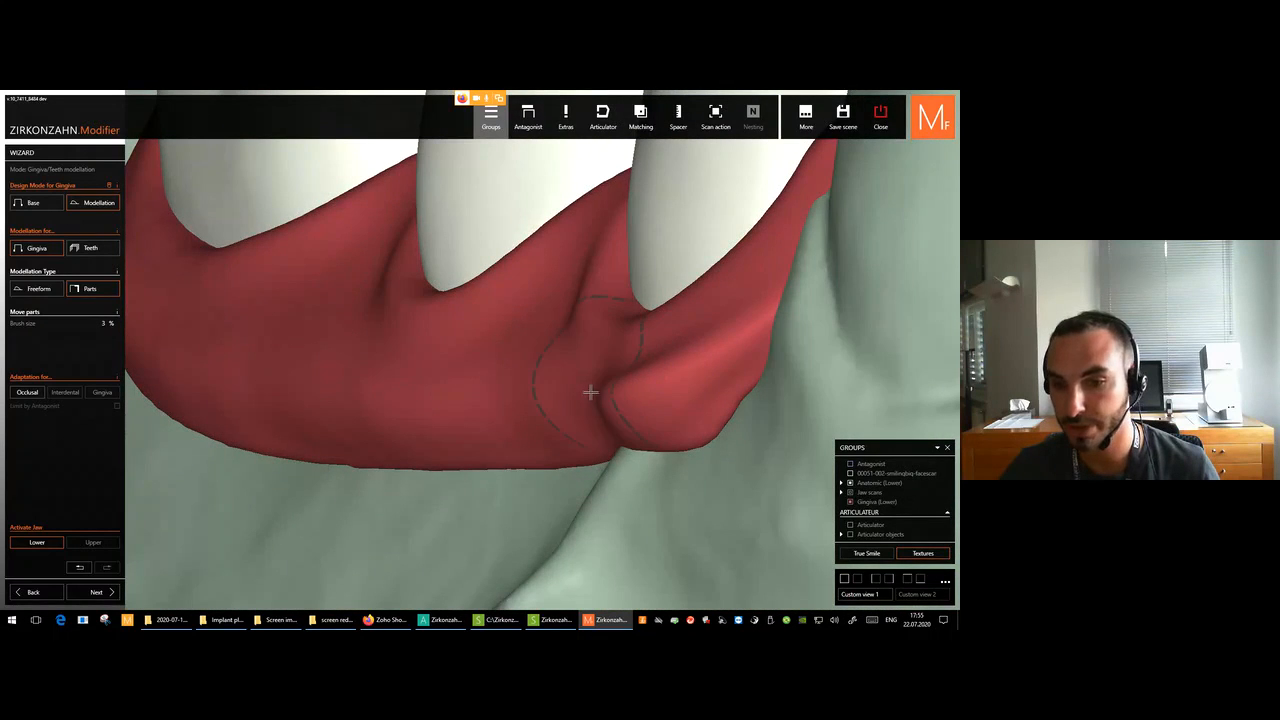
pyautogui.scroll(-6, 640, 399)
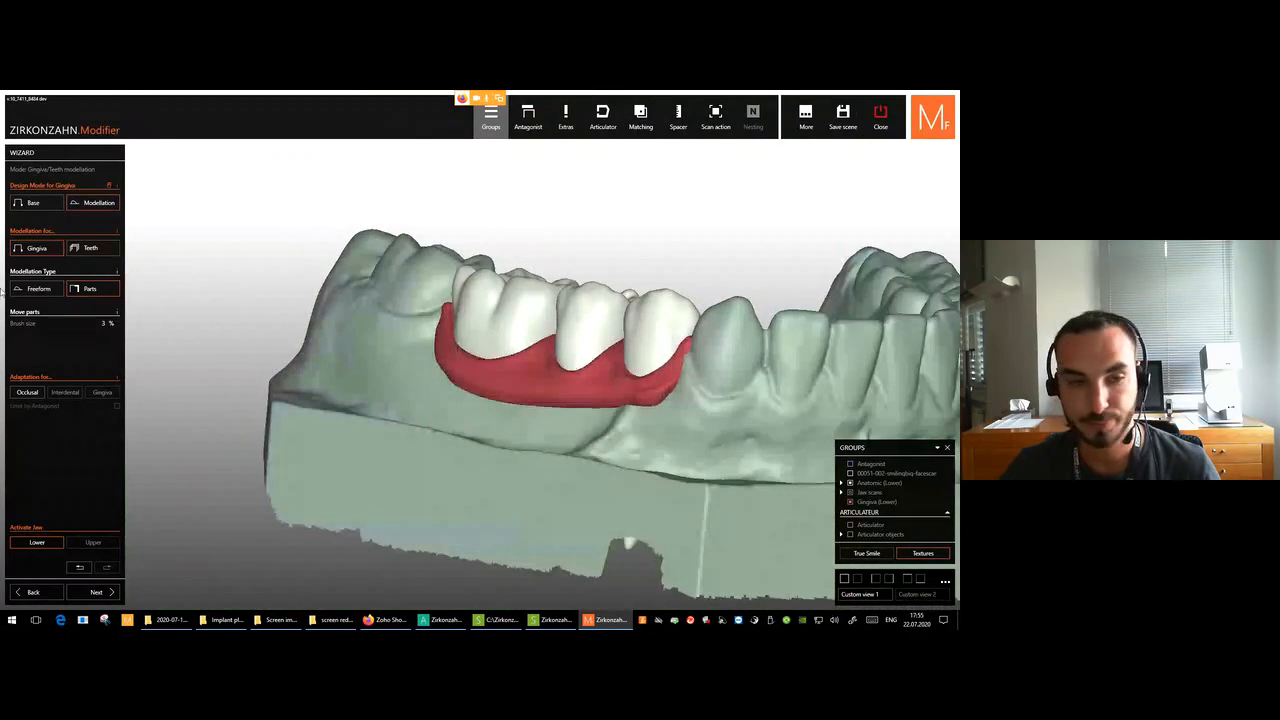
# Switch to Freeform modellation and smooth the buccal gingiva surface with the medium 5.0 mm brush.
pyautogui.click(35, 290)
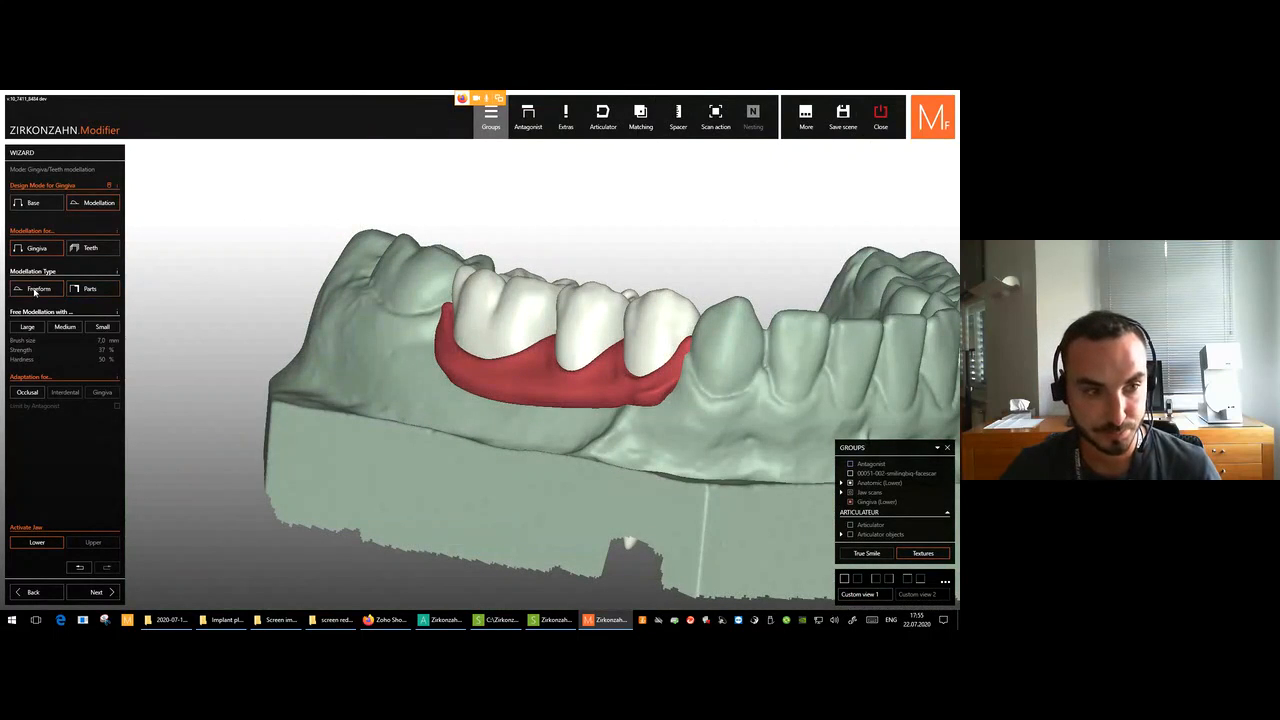
pyautogui.moveTo(440, 364); pyautogui.dragTo(580, 374, button='right')
pyautogui.moveTo(634, 380)
pyautogui.mouseDown()
pyautogui.moveTo(652, 388)
pyautogui.moveTo(530, 358)
pyautogui.mouseUp()
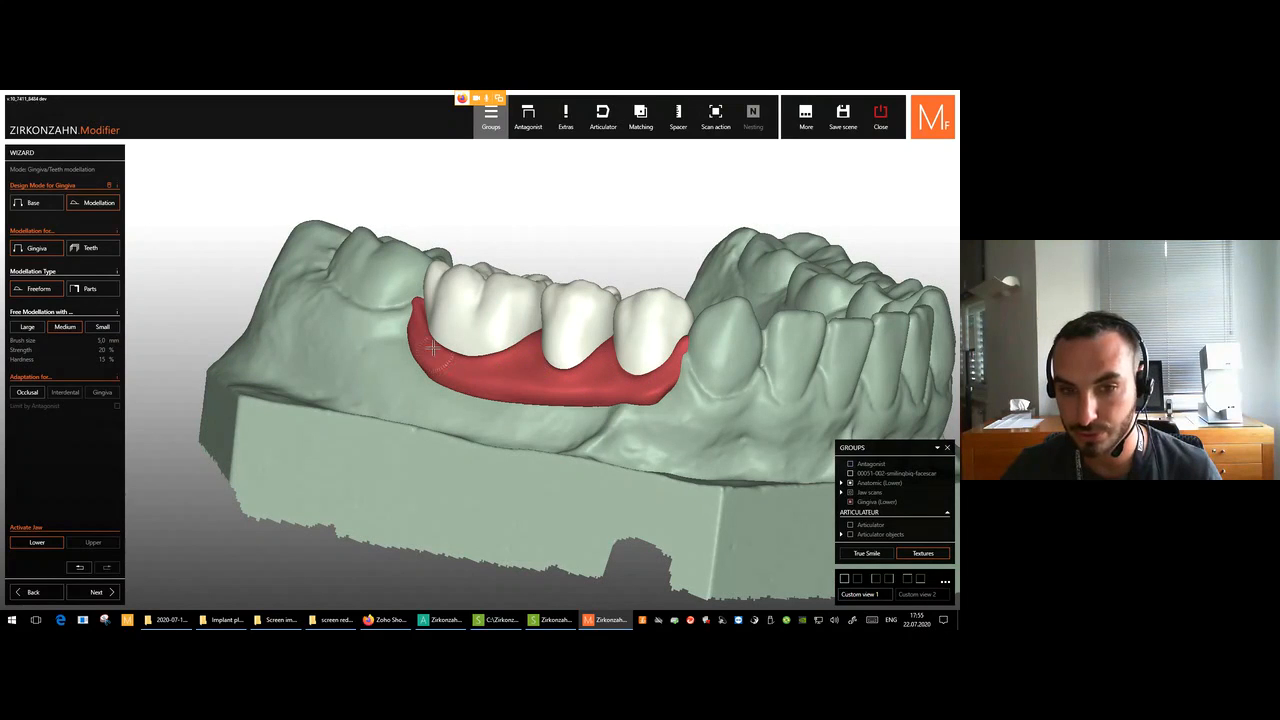
pyautogui.moveTo(650, 366); pyautogui.dragTo(490, 368, button='right')
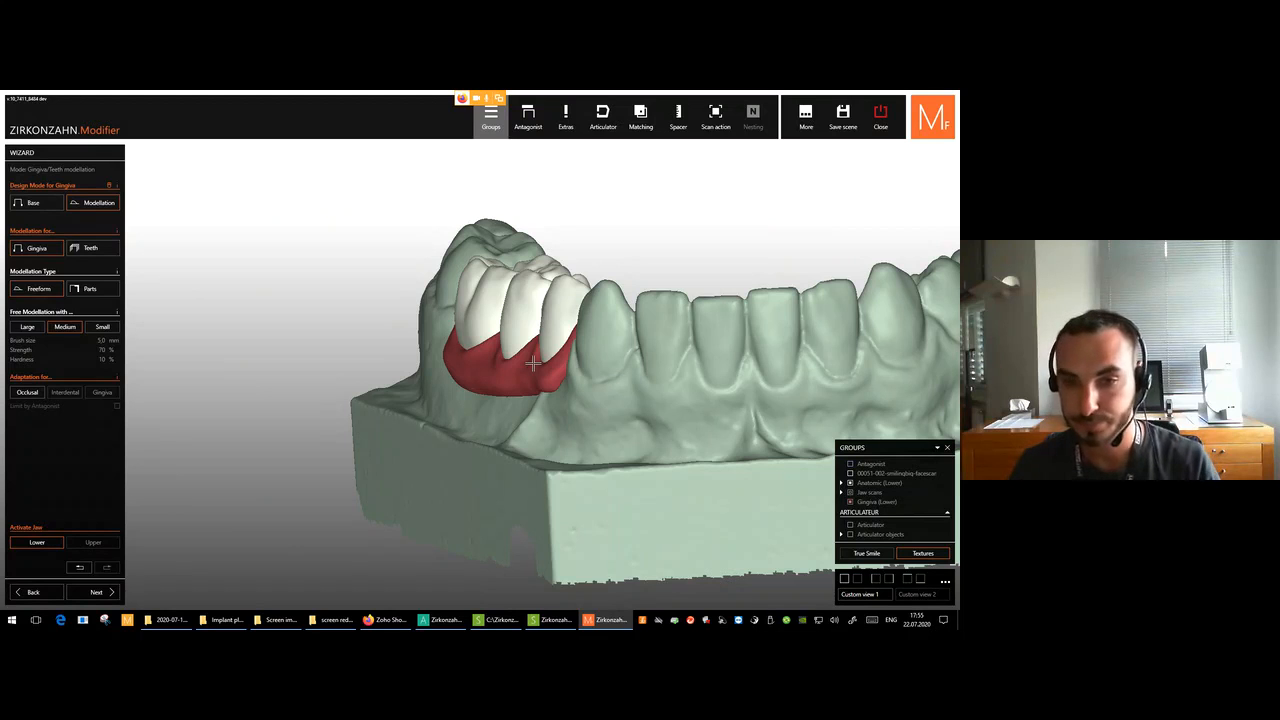
pyautogui.moveTo(533, 364); pyautogui.dragTo(400, 300, button='right')
pyautogui.scroll(5, 323, 275)
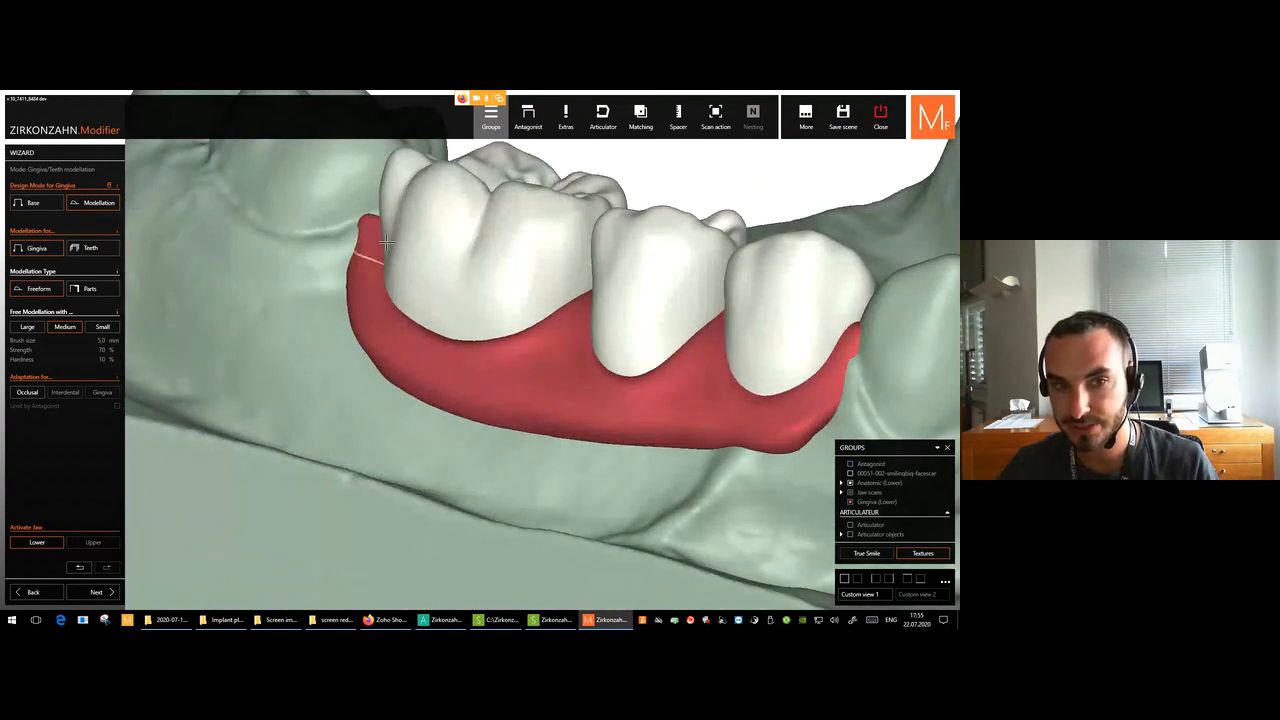
# Toggle the visibility of the gingiva and the jaw scan to check the teeth beneath them.
pyautogui.press('g')
pyautogui.press('g')
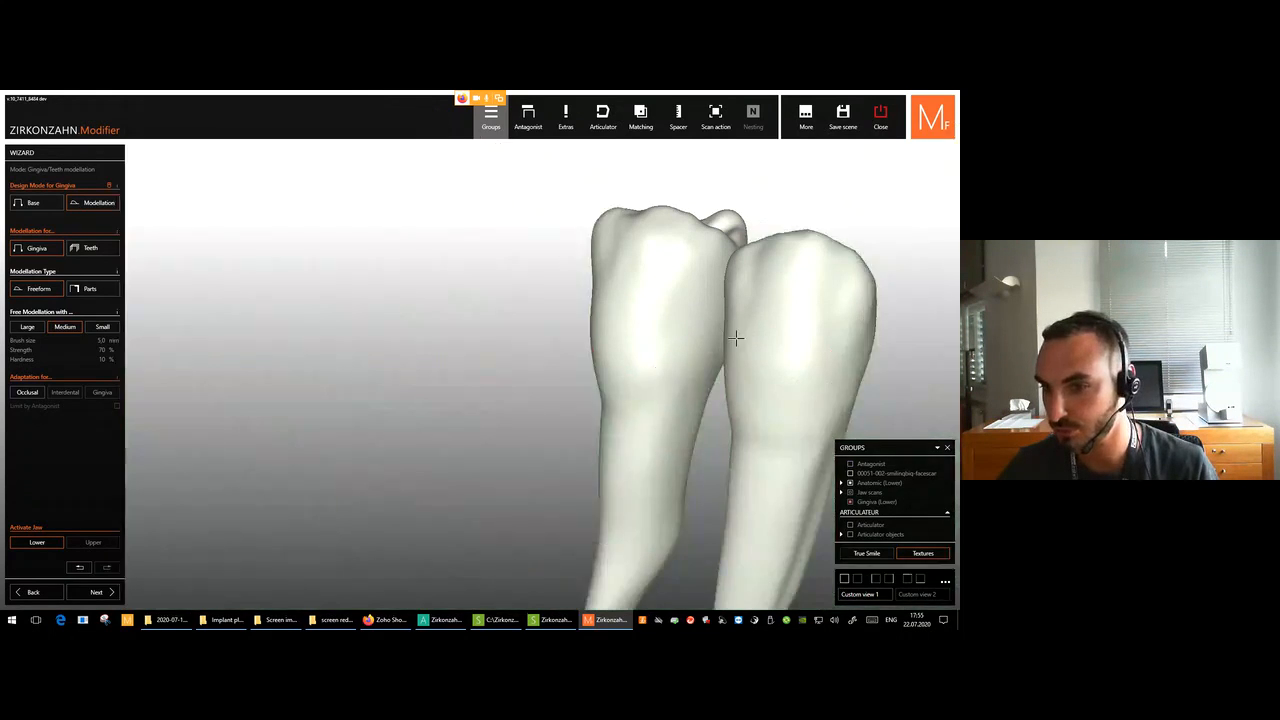
pyautogui.press('j')
pyautogui.press('j')
pyautogui.scroll(-3, 753, 402)
pyautogui.moveTo(753, 402); pyautogui.dragTo(700, 385, button='right')
pyautogui.press('g')
pyautogui.press('g')
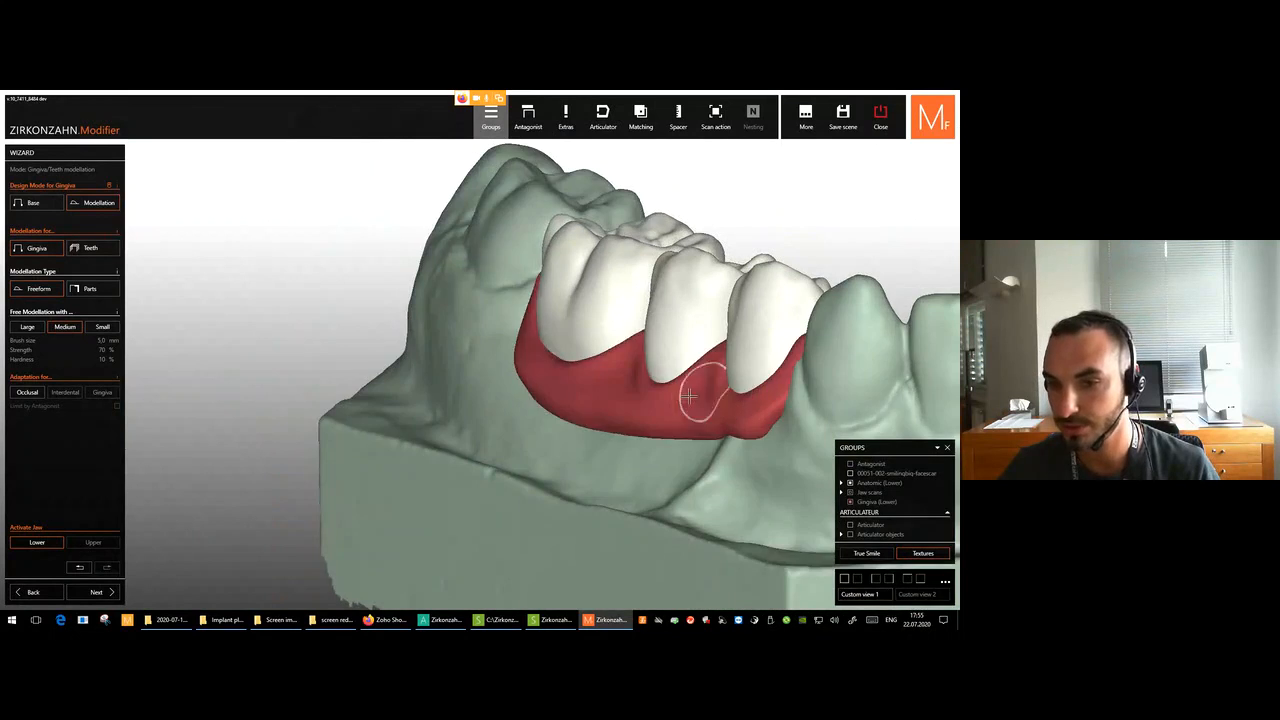
# Smooth the lingual gingiva surface below the premolars and molar with the medium freeform brush.
pyautogui.scroll(-3, 590, 374)
pyautogui.moveTo(590, 374); pyautogui.dragTo(380, 375, button='right')
pyautogui.moveTo(500, 375); pyautogui.dragTo(595, 374, button='right')
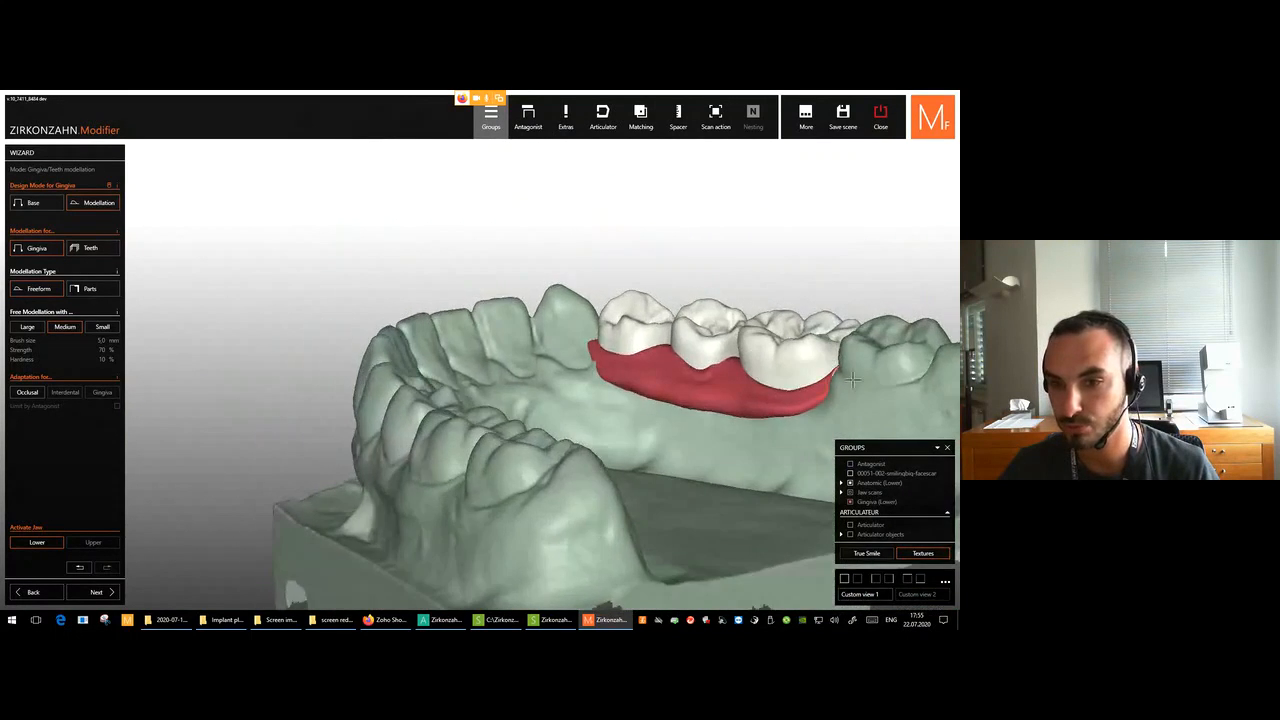
pyautogui.scroll(3, 600, 374)
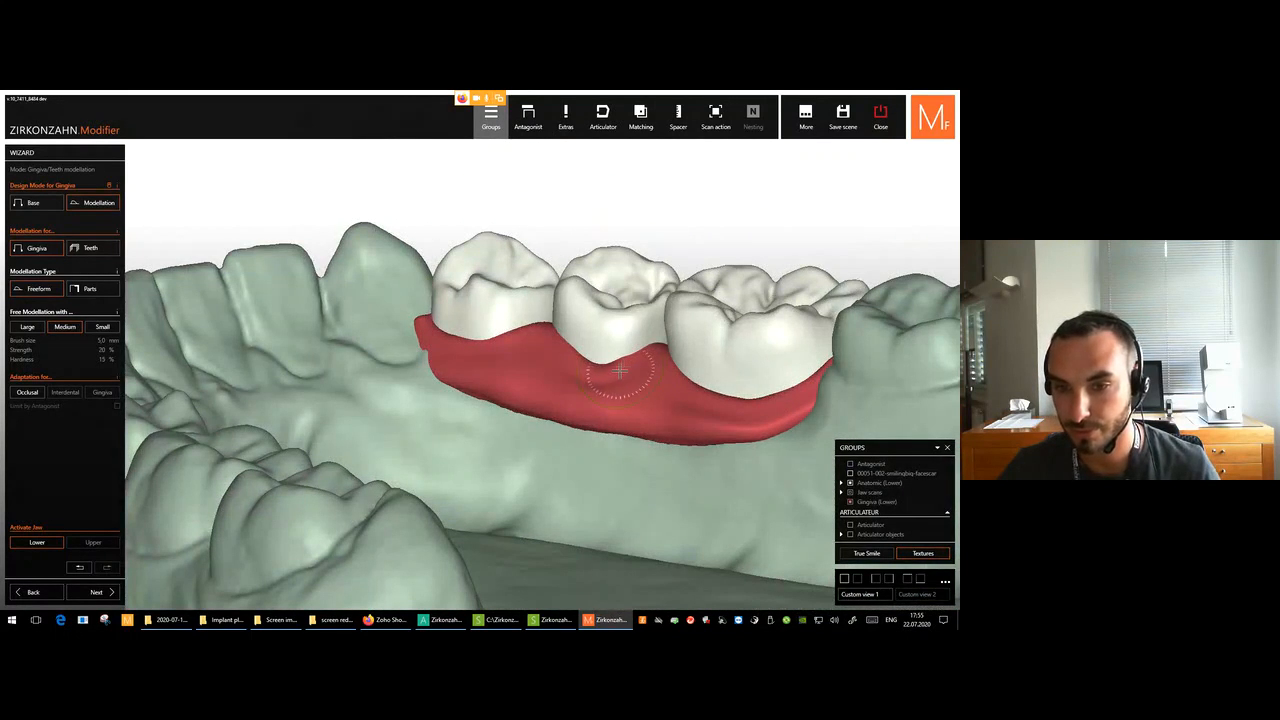
pyautogui.press('shift')
pyautogui.scroll(-4, 742, 398)
pyautogui.moveTo(742, 398); pyautogui.dragTo(925, 402, button='right')
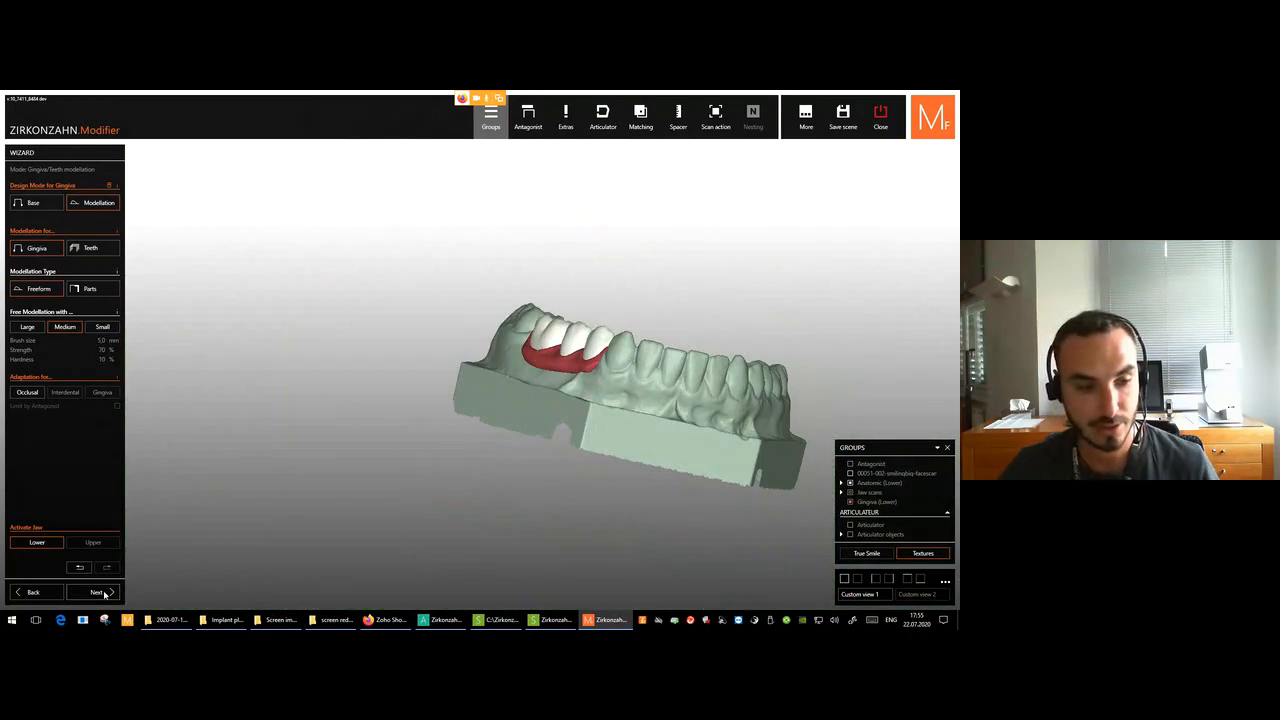
# Proceed to the gingiva adaptation stage and adapt the teeth to the gingiva with a 0.10 adaptation gap.
pyautogui.click(97, 592)
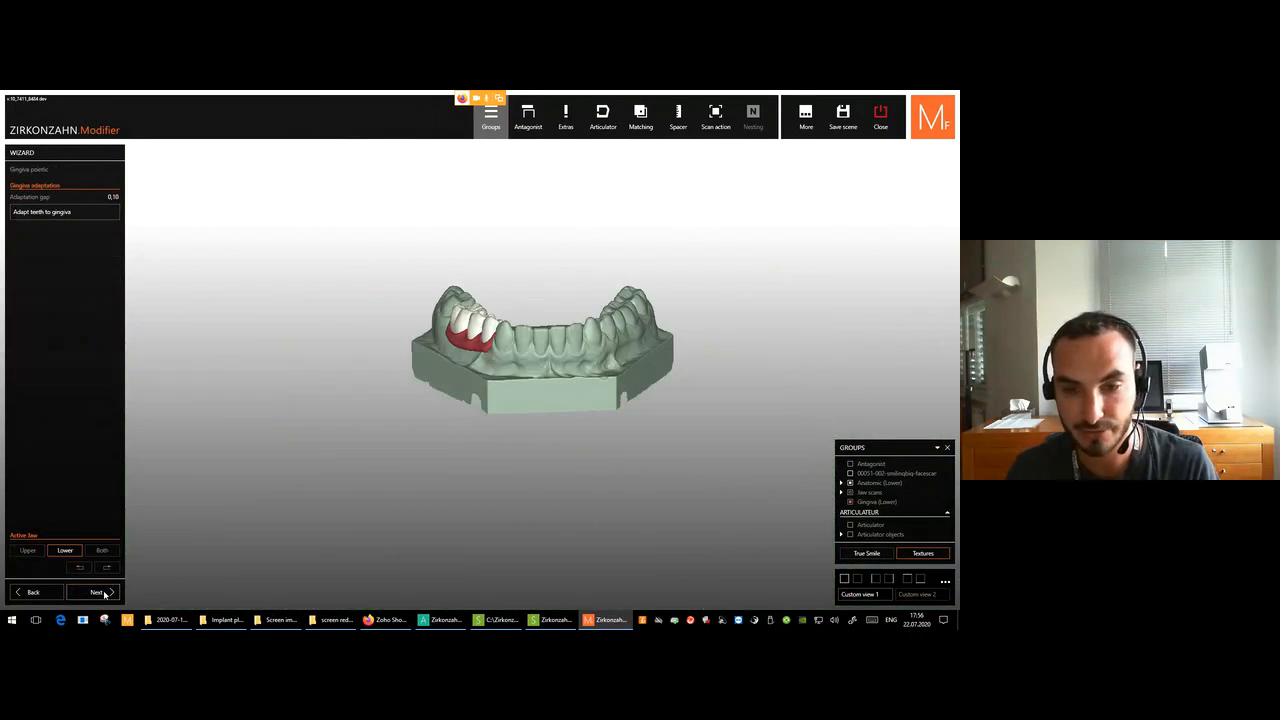
pyautogui.click(37, 214)
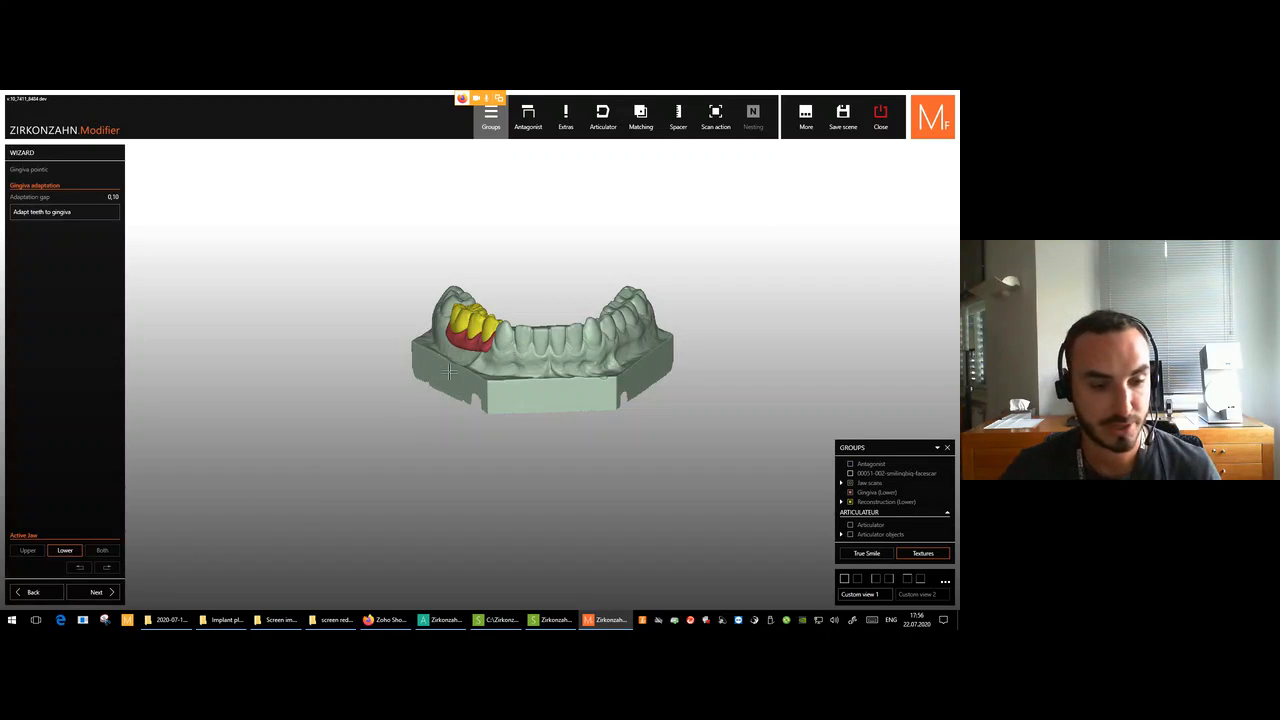
# Inspect the adapted teeth and gingiva from below and the side, hiding the jaw scan and toggling the gingiva.
pyautogui.moveTo(450, 372); pyautogui.dragTo(489, 328, button='right')
pyautogui.scroll(4, 489, 328)
pyautogui.middleClick(523, 394)
pyautogui.moveTo(522, 520); pyautogui.dragTo(517, 406, button='right')
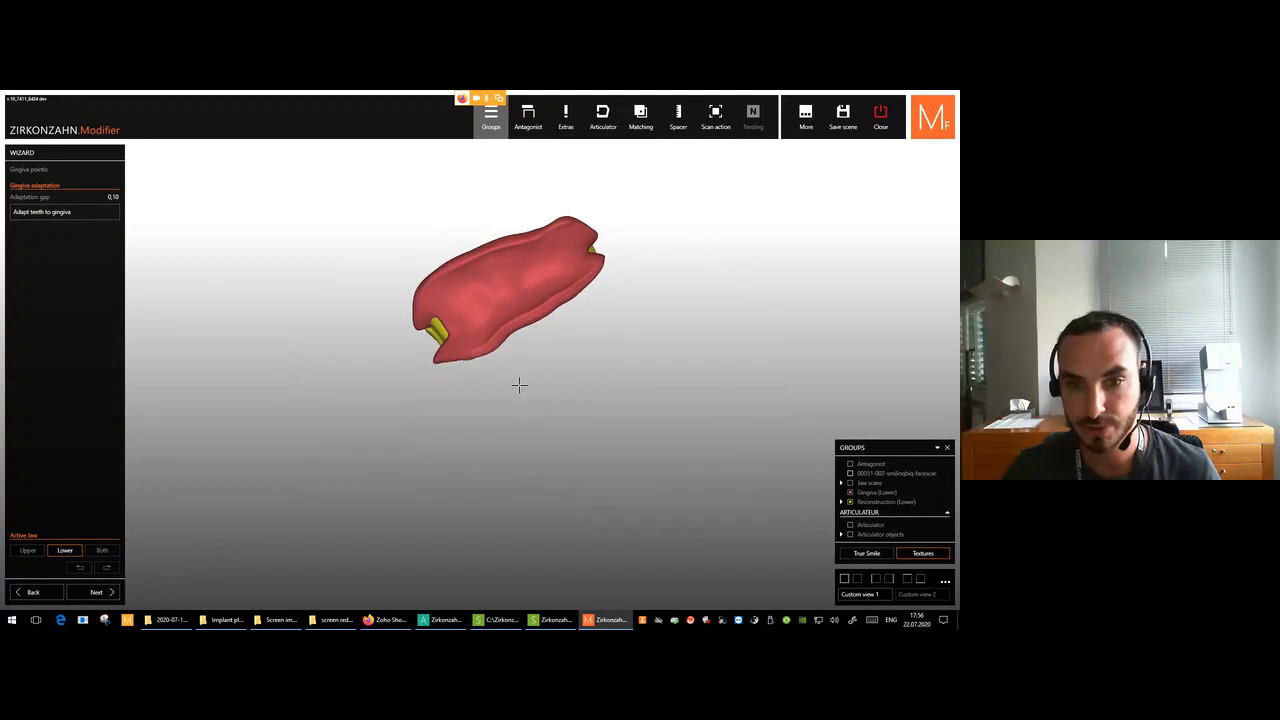
pyautogui.scroll(4, 530, 259)
pyautogui.moveTo(530, 259); pyautogui.dragTo(465, 476, button='right')
pyautogui.middleClick(518, 301)
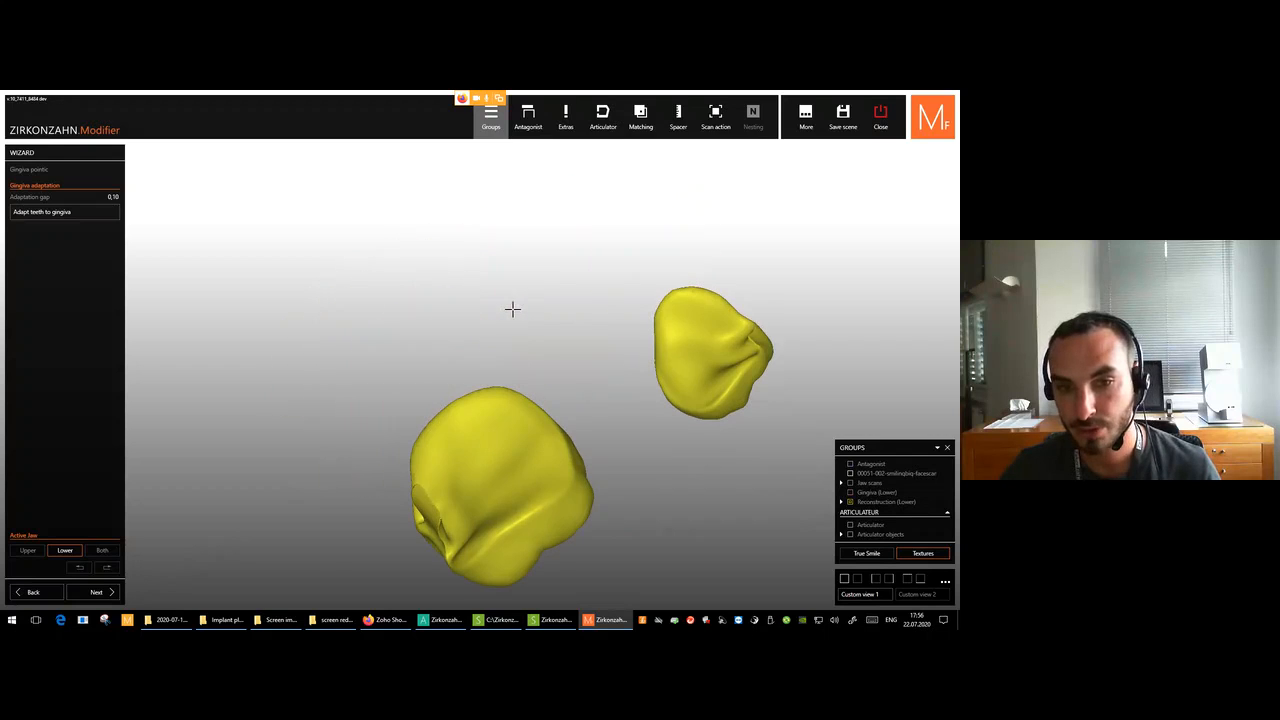
pyautogui.middleClick(614, 381)
pyautogui.middleClick(613, 385)
pyautogui.moveTo(613, 385); pyautogui.dragTo(485, 289, button='right')
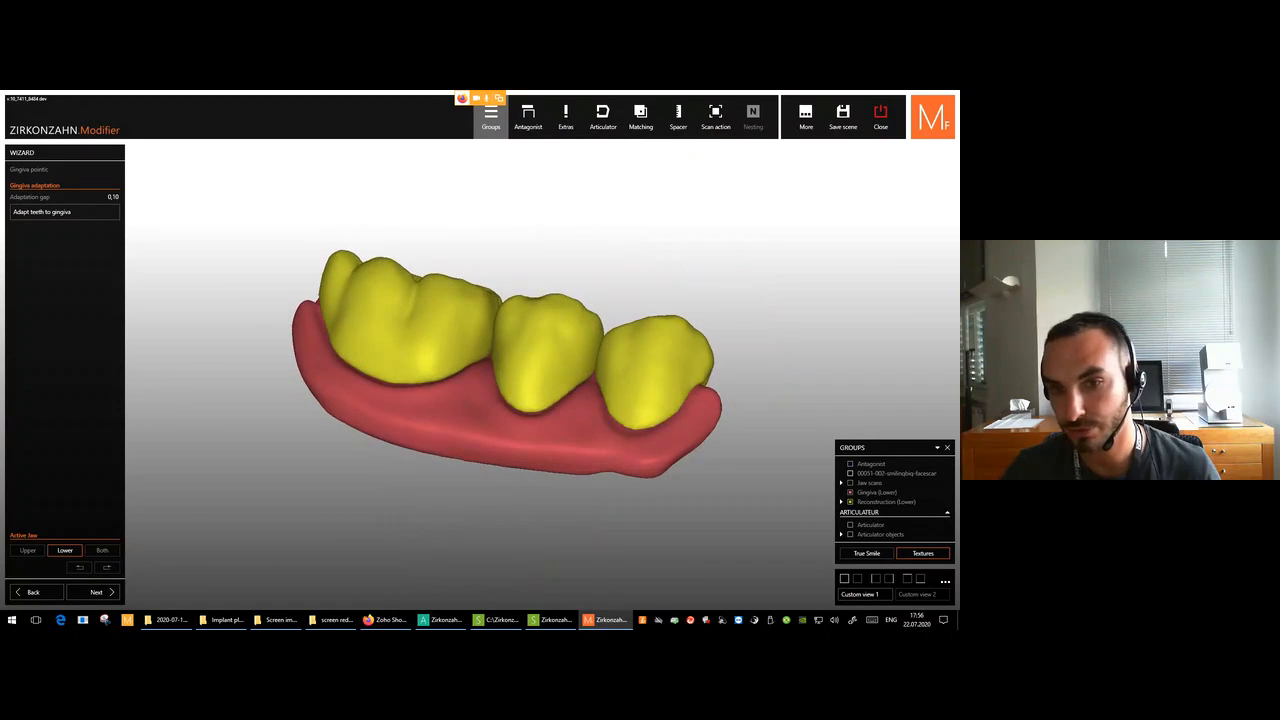
# Proceed to the wax-up stage, set the connector thickness to 1.90 and generate the wax-up with the Gingiva and Teeth option.
pyautogui.click(99, 592)
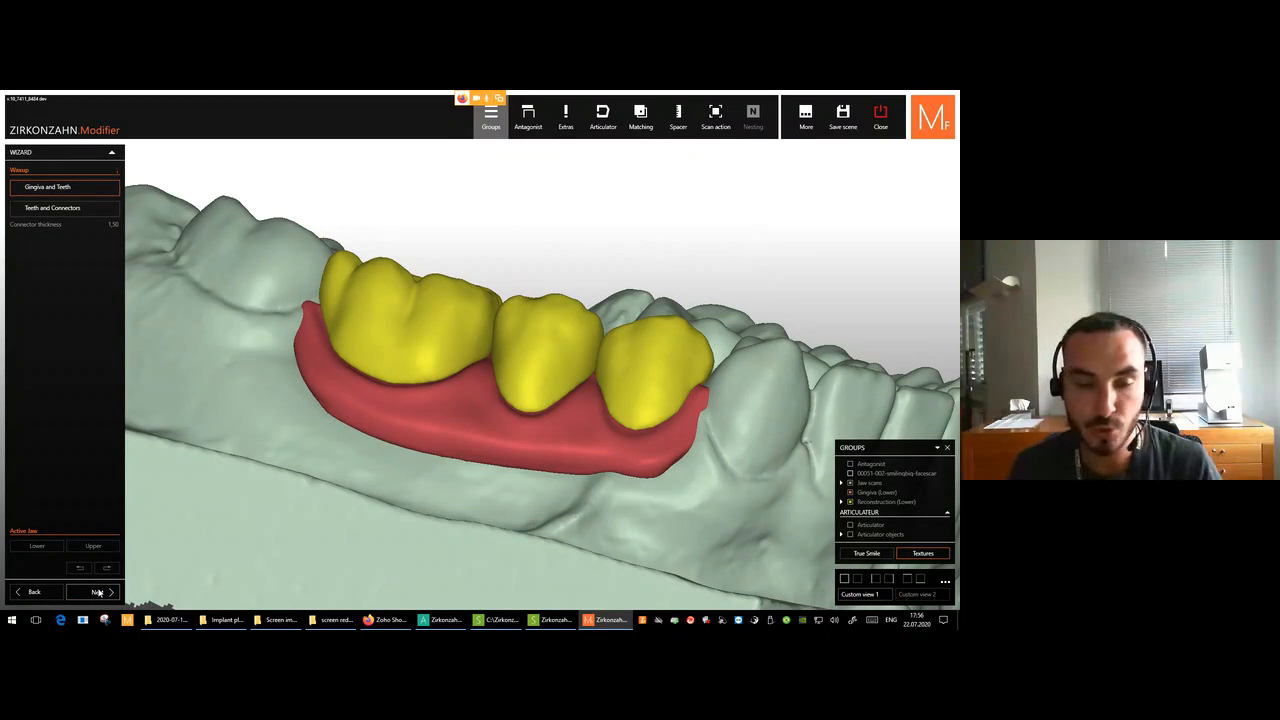
pyautogui.click(40, 189)
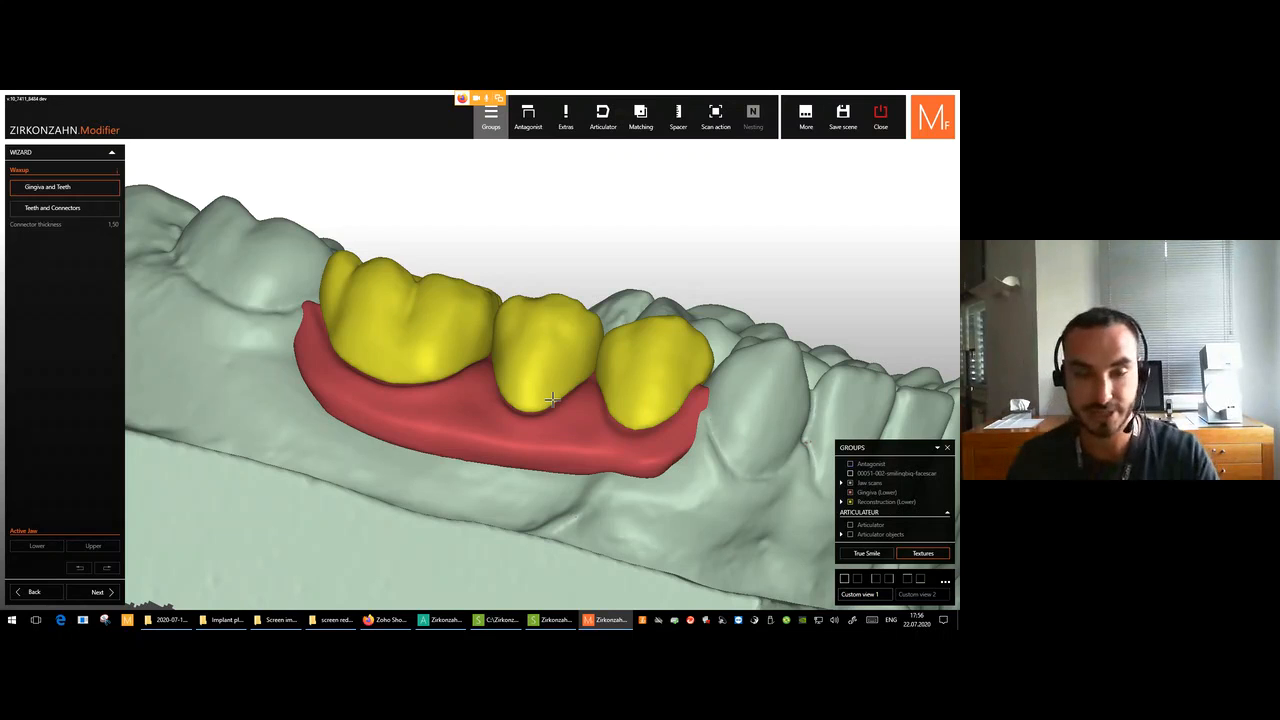
pyautogui.click(44, 209)
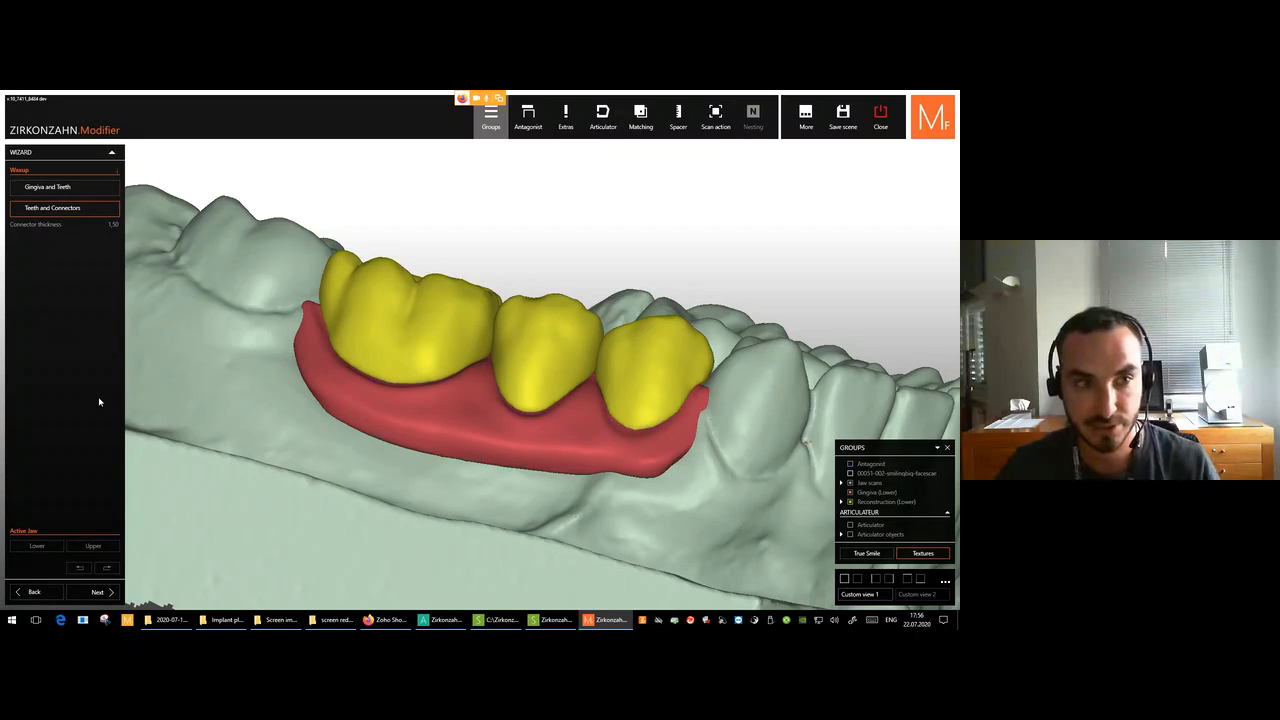
pyautogui.scroll(2, 50, 228)
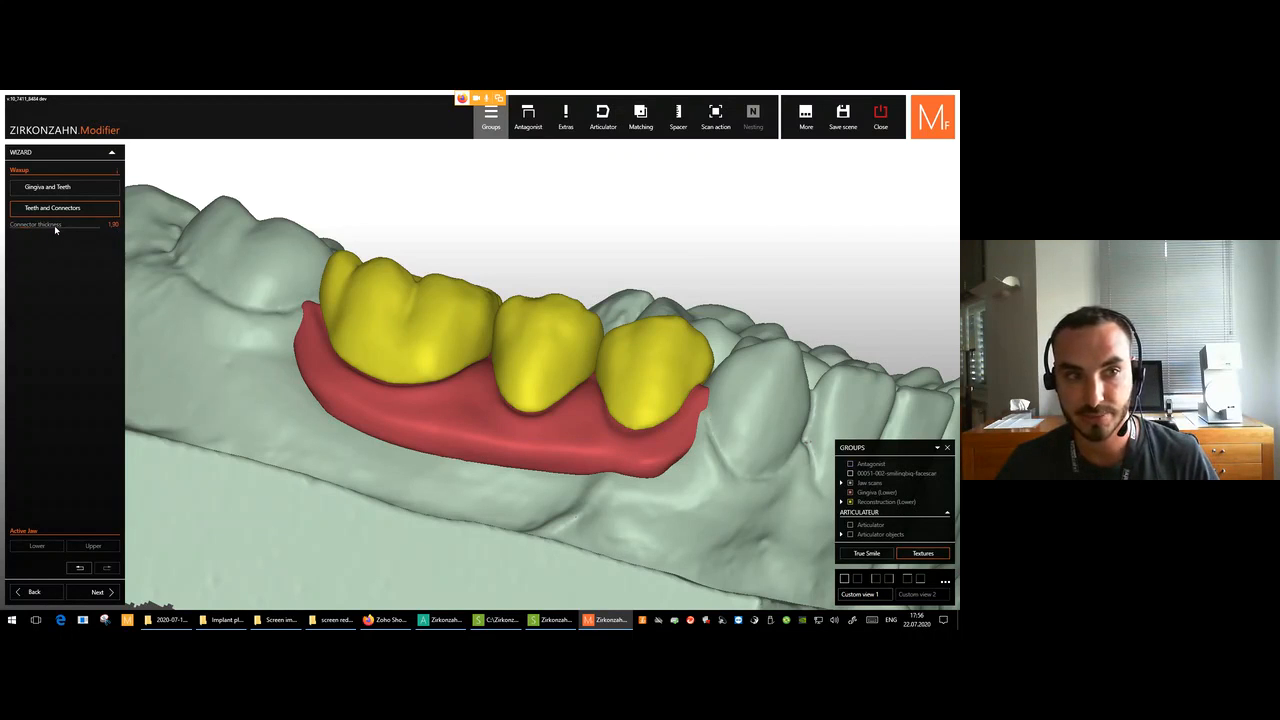
pyautogui.scroll(1, 55, 228)
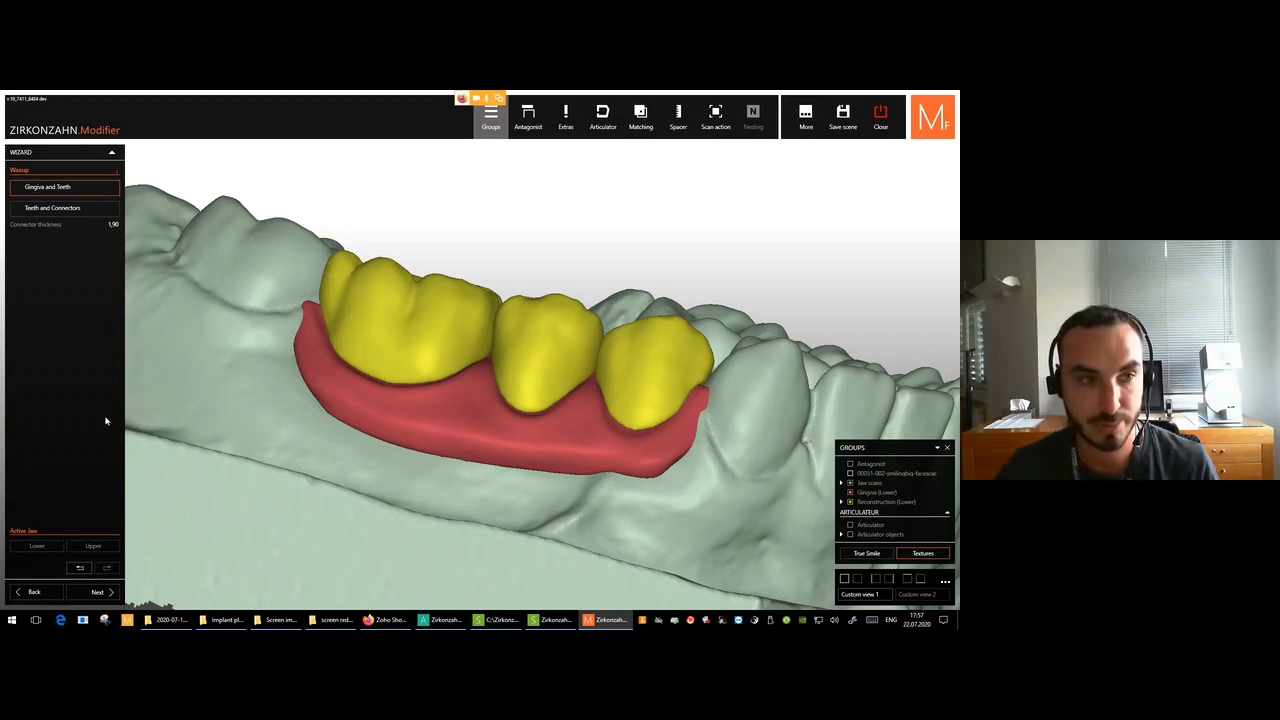
pyautogui.click(100, 594)
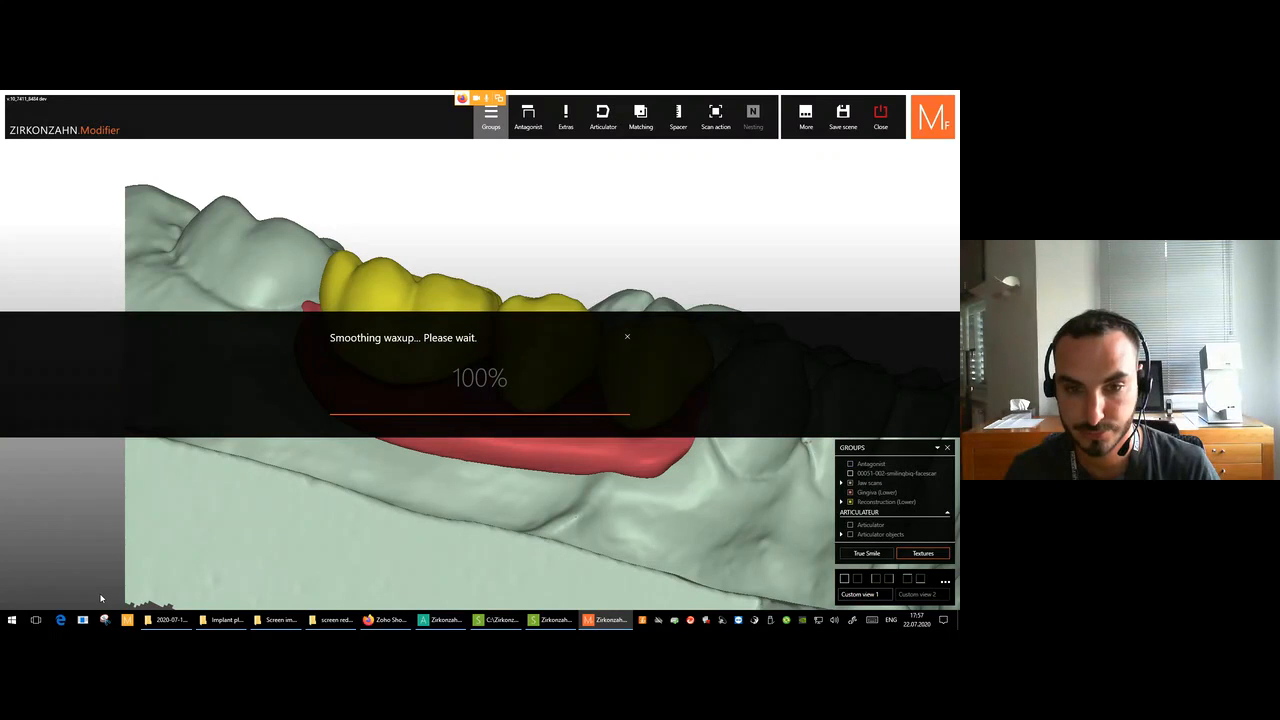
pyautogui.click(99, 593)
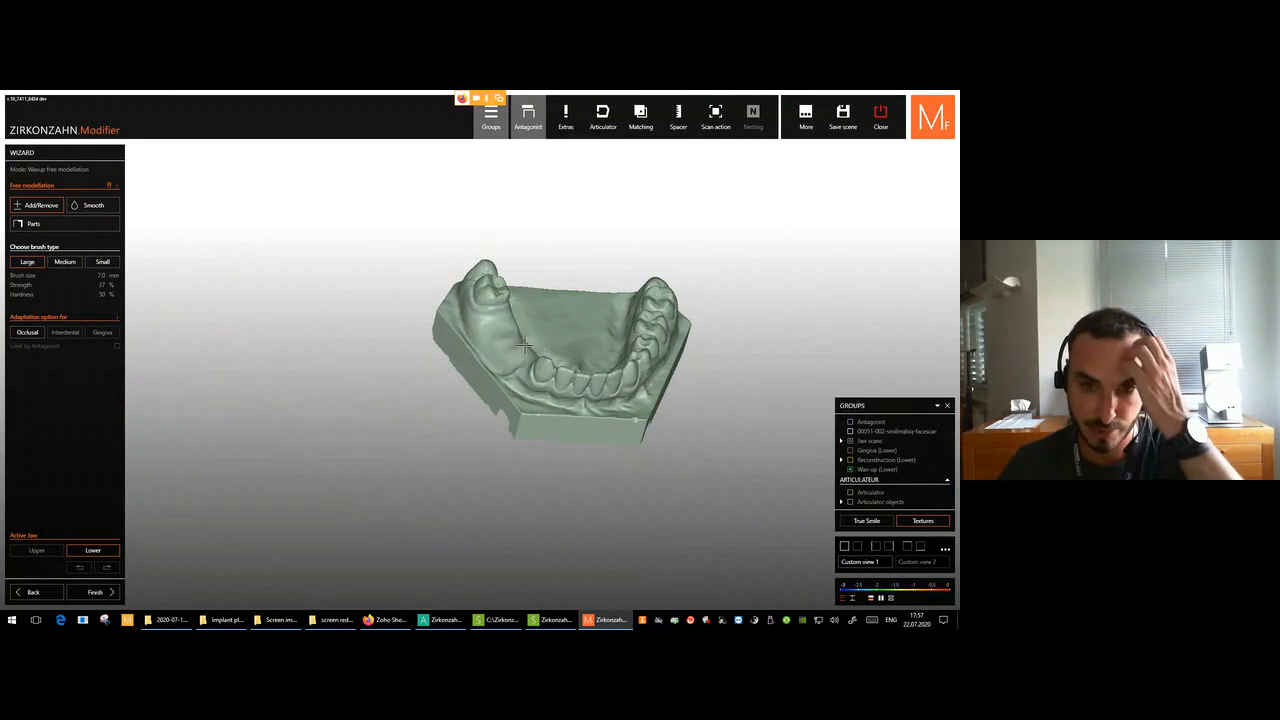
# Inspect the generated lower wax-up from several sides, toggling the jaw scan to check how it sits in the arch.
pyautogui.scroll(3, 529, 356)
pyautogui.scroll(2, 531, 357)
pyautogui.middleClick(628, 357)
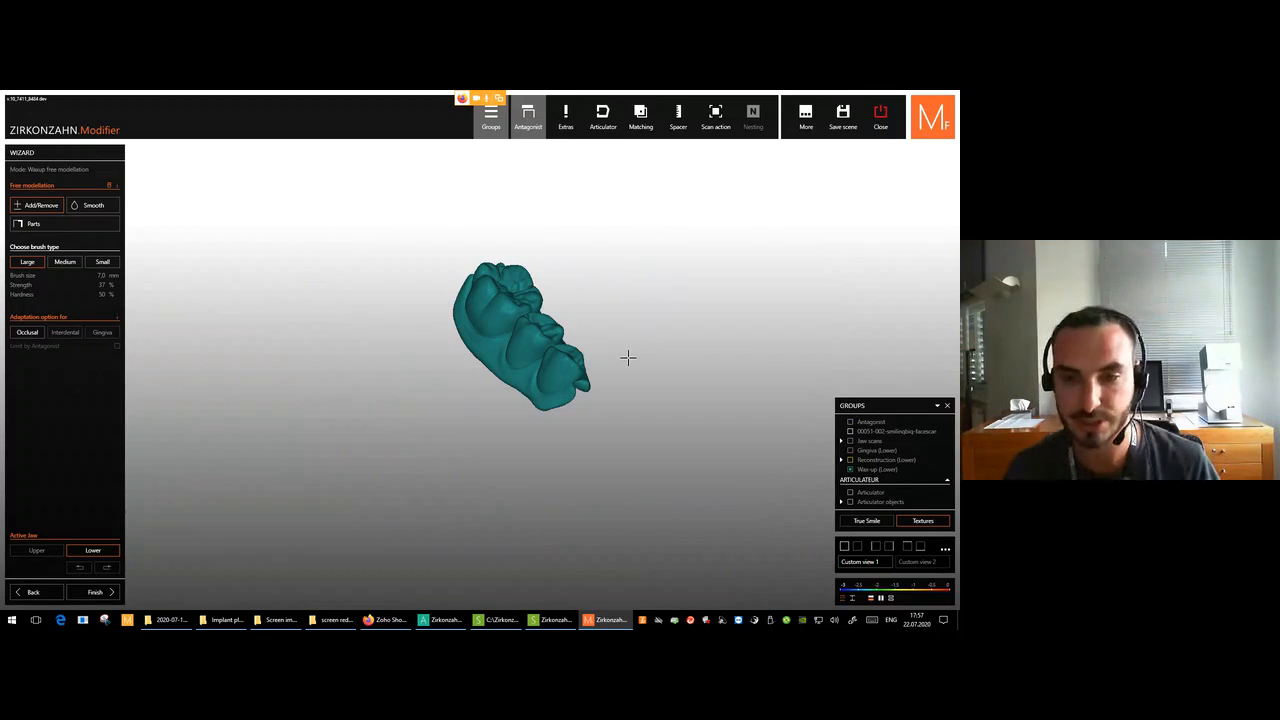
pyautogui.scroll(4, 479, 399)
pyautogui.scroll(-6, 479, 399)
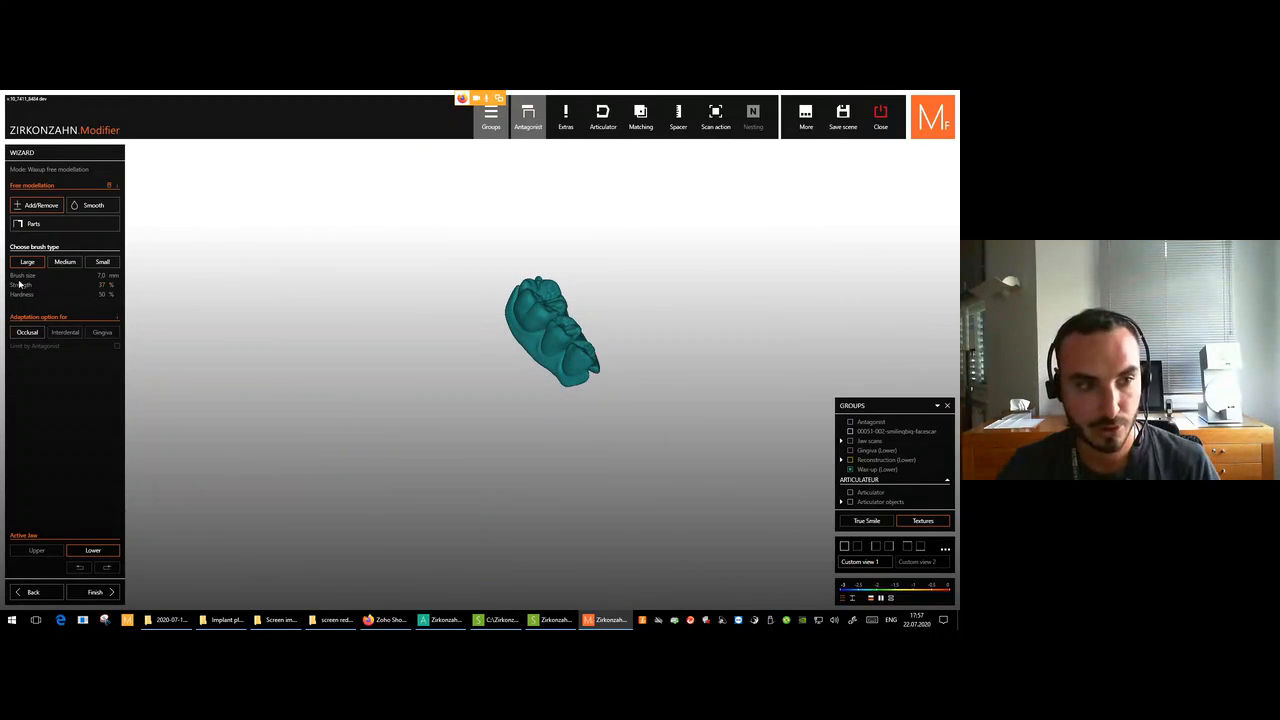
pyautogui.scroll(3, 556, 347)
pyautogui.press('j')
pyautogui.moveTo(514, 347)
pyautogui.mouseDown(button='right')
pyautogui.moveTo(543, 330)
pyautogui.moveTo(374, 294)
pyautogui.moveTo(625, 368)
pyautogui.moveTo(525, 250)
pyautogui.mouseUp(button='right')
pyautogui.press('j')
pyautogui.press('j')
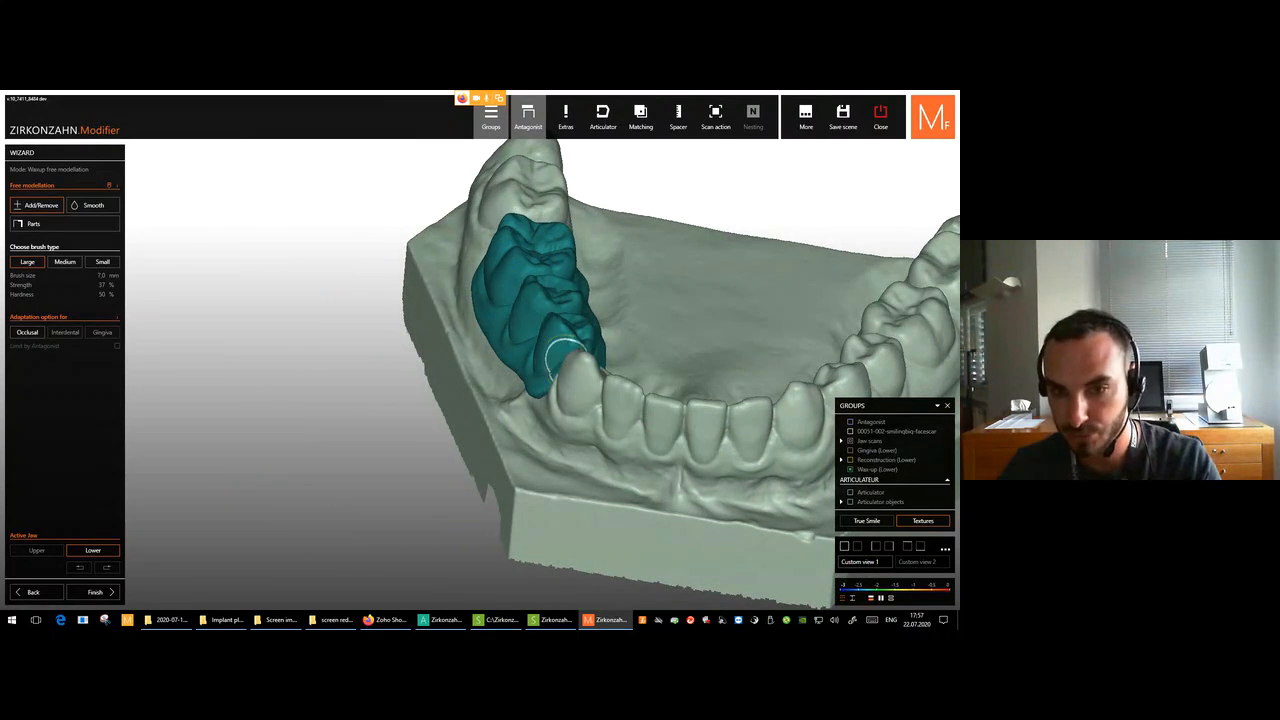
pyautogui.moveTo(530, 340); pyautogui.dragTo(635, 335, button='right')
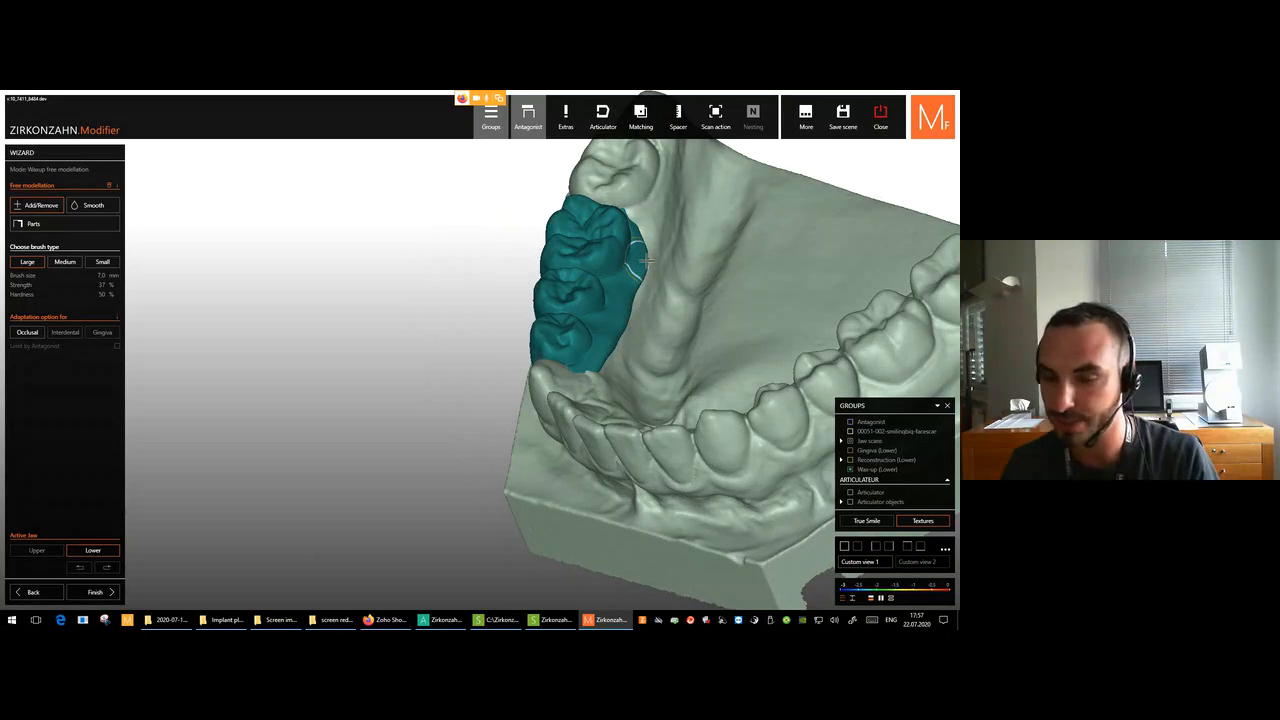
pyautogui.moveTo(648, 261); pyautogui.dragTo(519, 375, button='right')
pyautogui.scroll(-3, 649, 355)
pyautogui.middleClick(649, 357)
pyautogui.scroll(5, 519, 375)
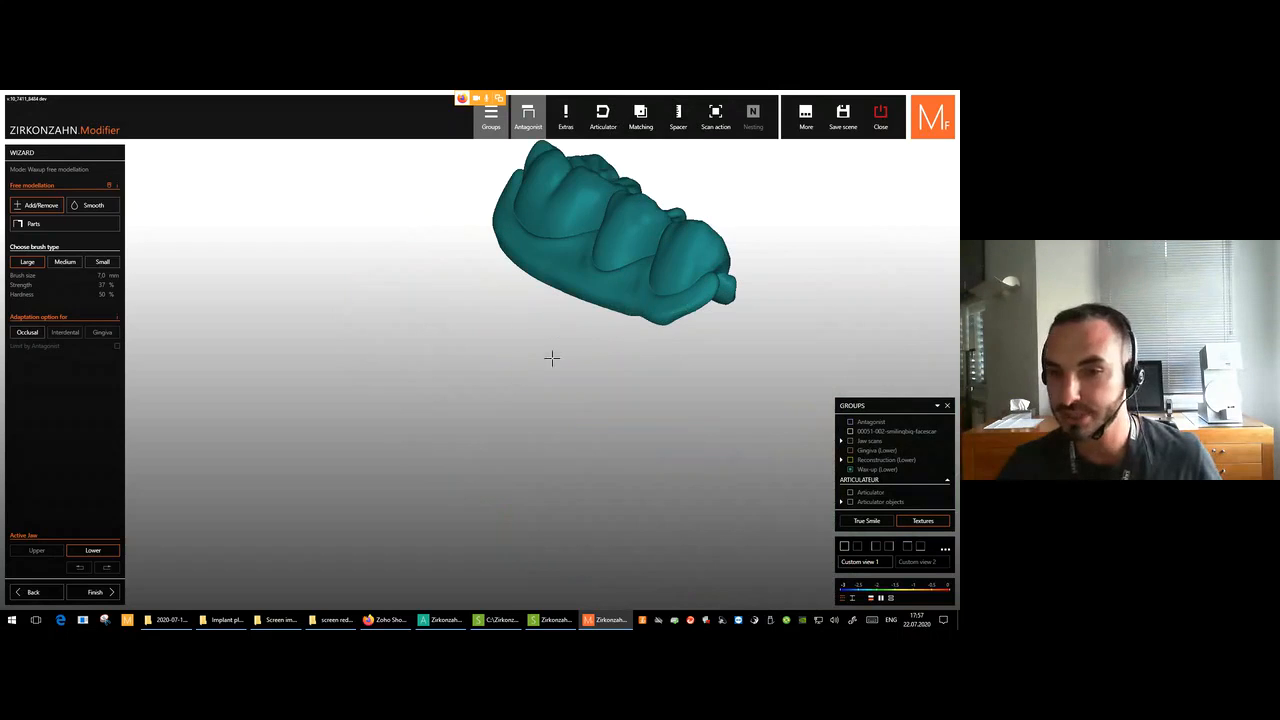
# Save the lower wax-up to the project folder as an STL file in Modellier coordinates.
pyautogui.rightClick(606, 259)
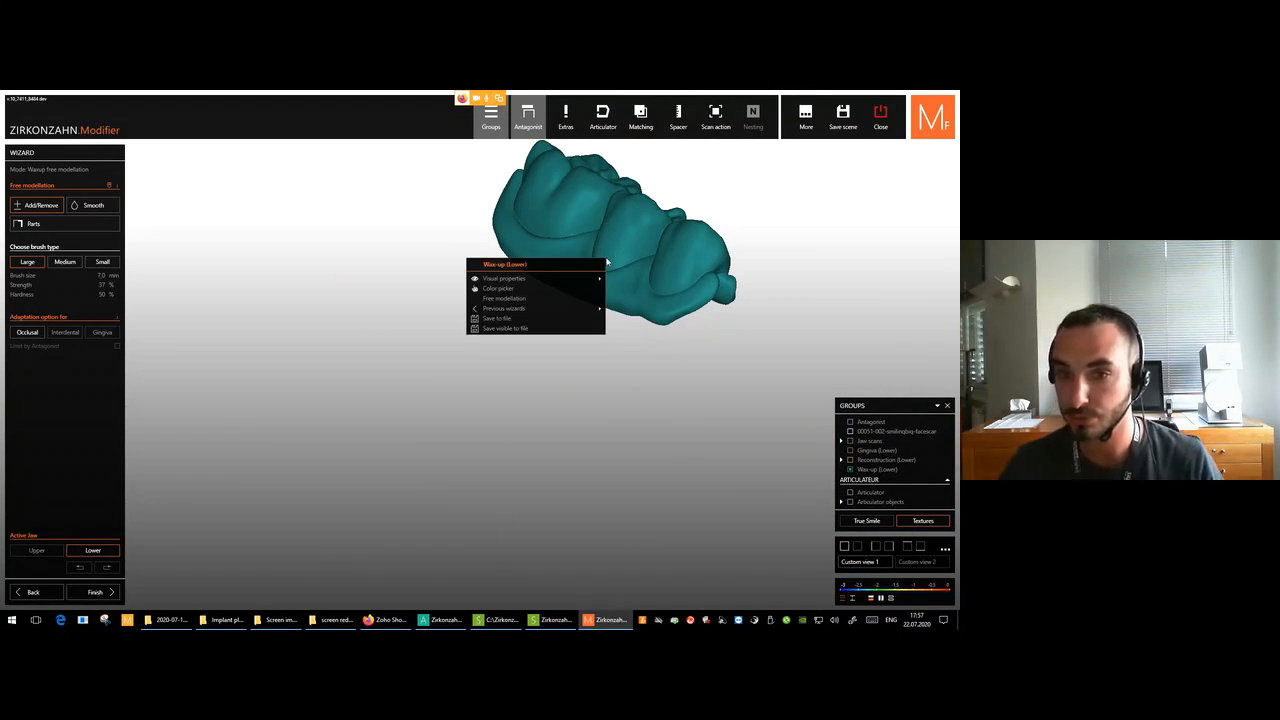
pyautogui.click(535, 320)
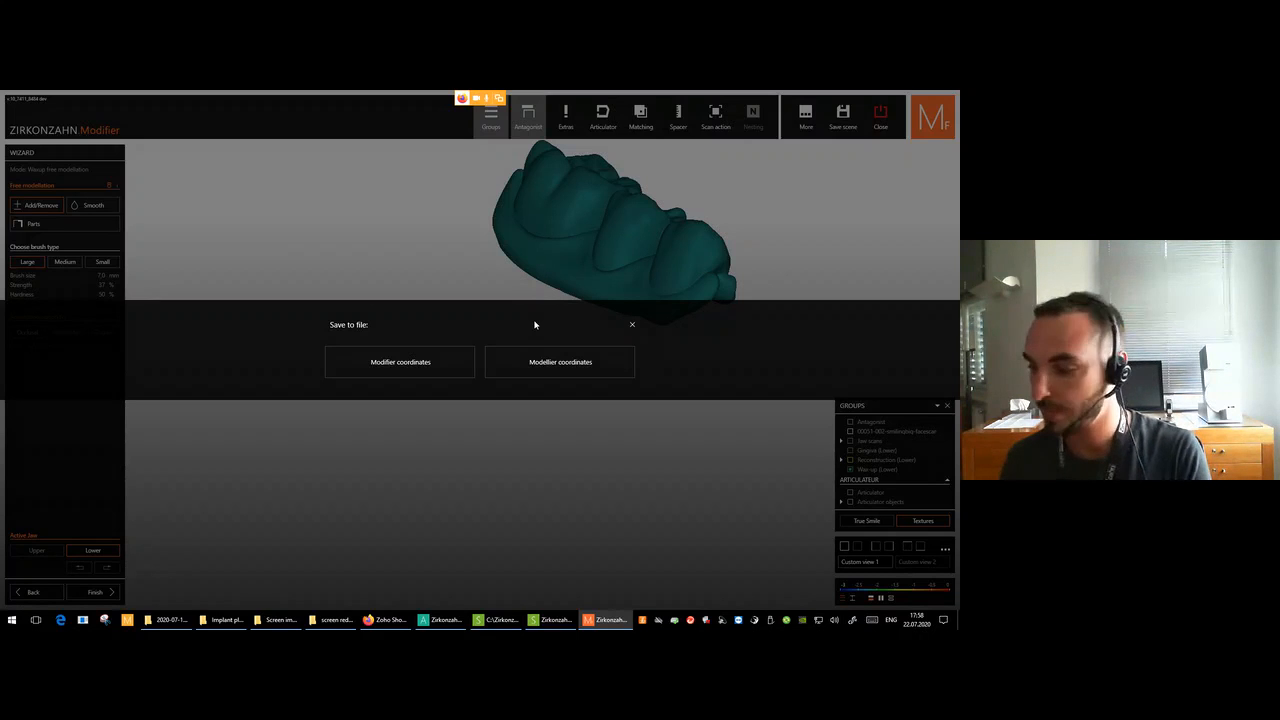
pyautogui.click(565, 363)
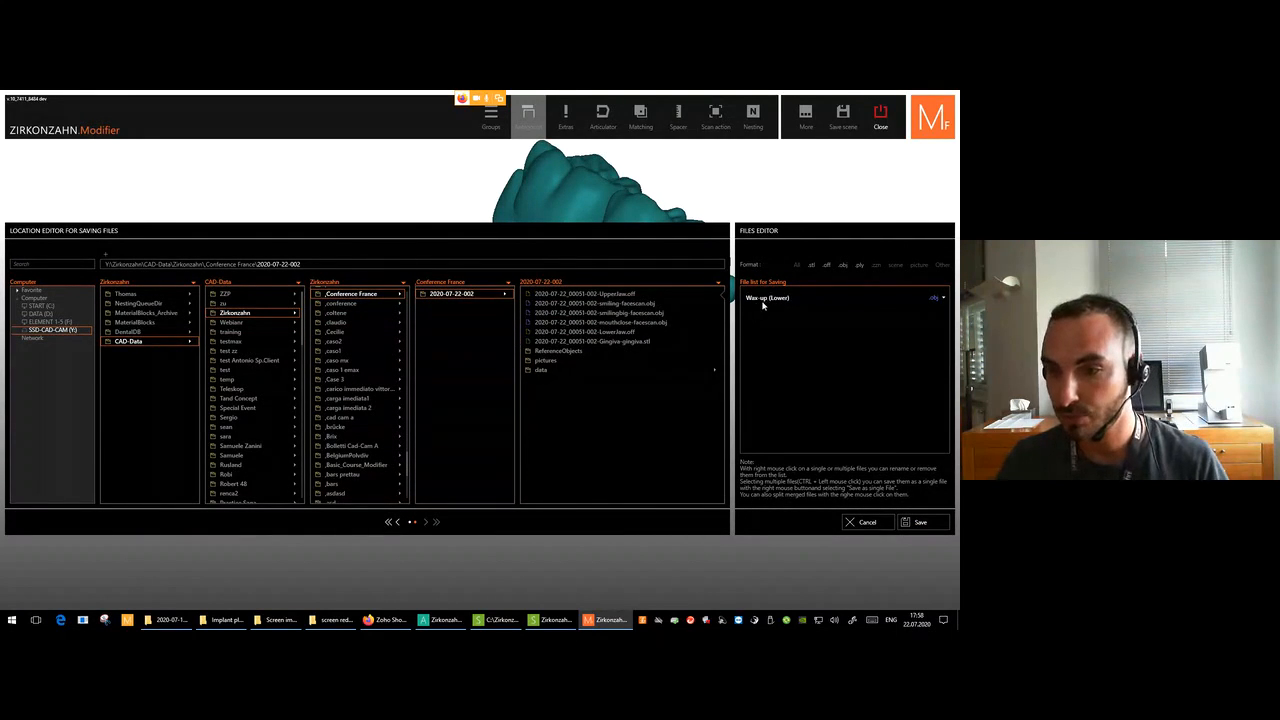
pyautogui.click(943, 298)
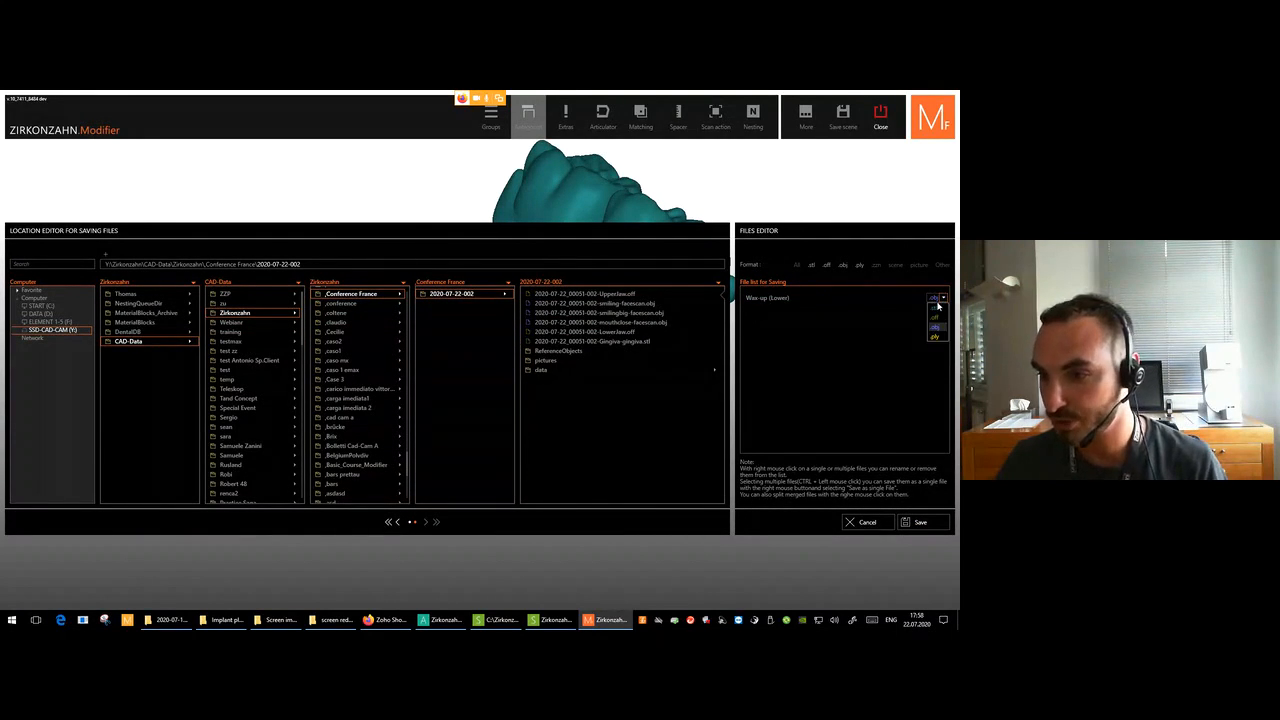
pyautogui.click(937, 313)
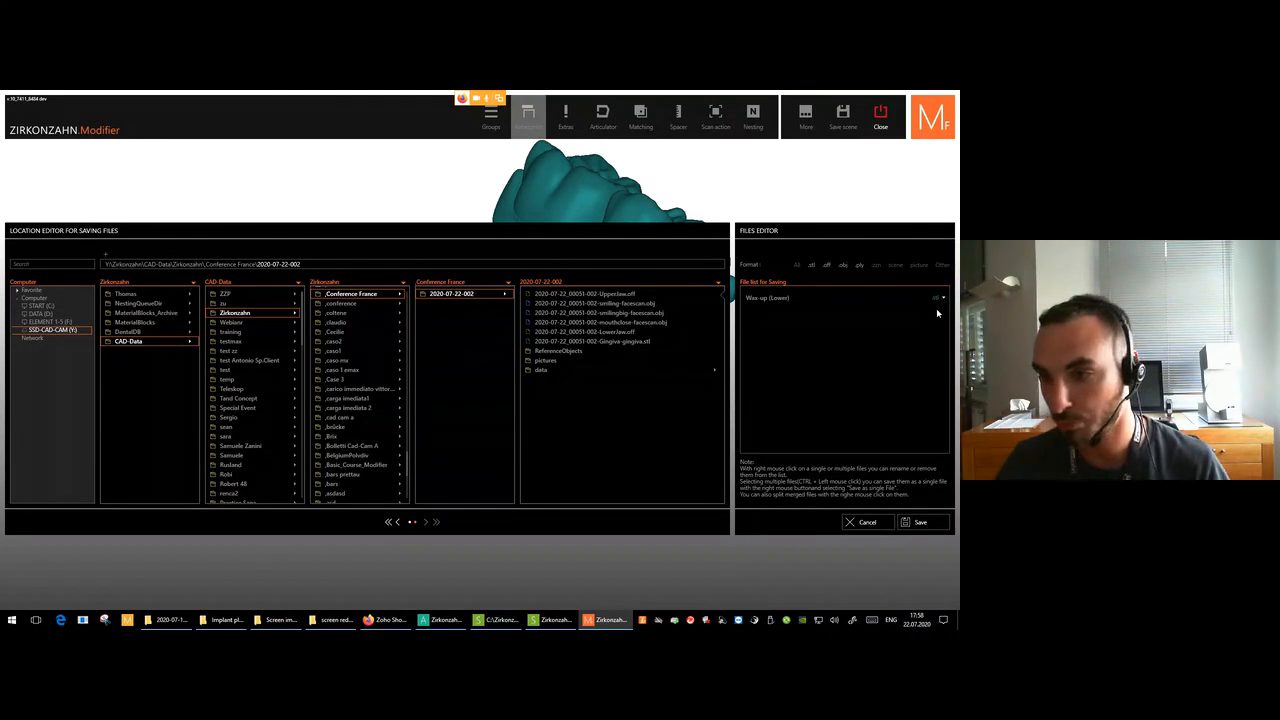
pyautogui.click(943, 298)
pyautogui.click(939, 311)
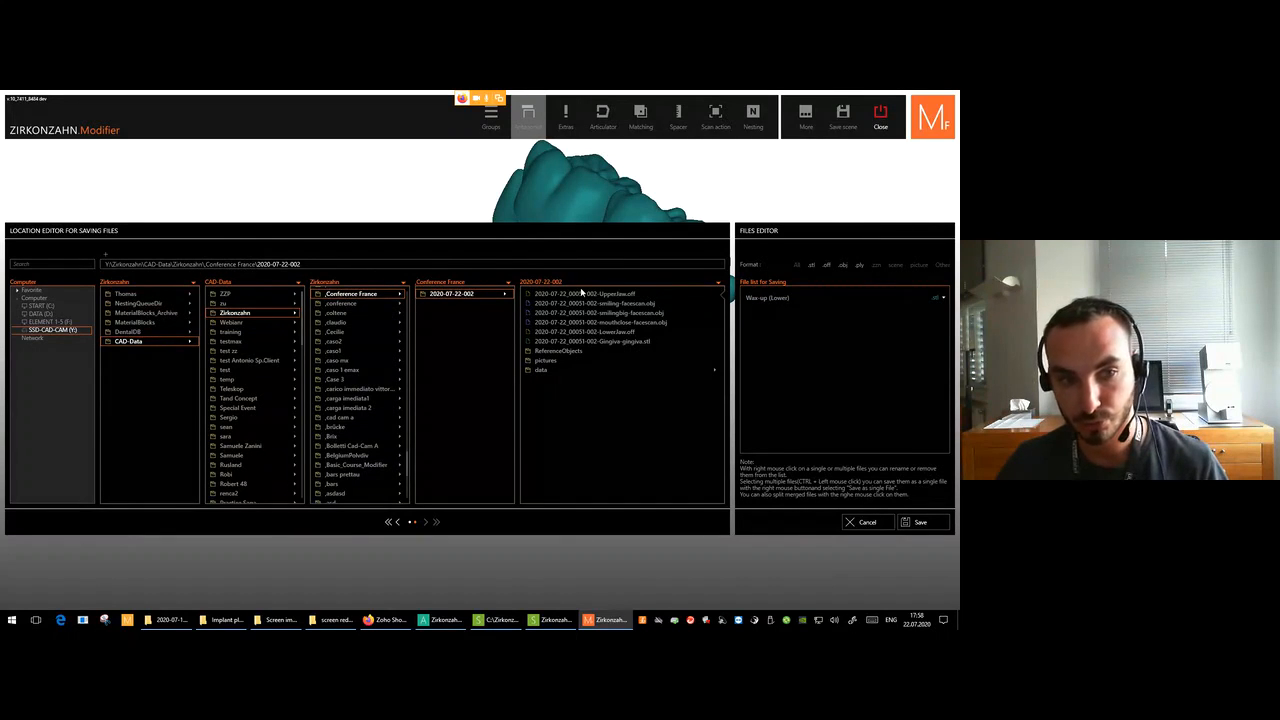
pyautogui.click(921, 522)
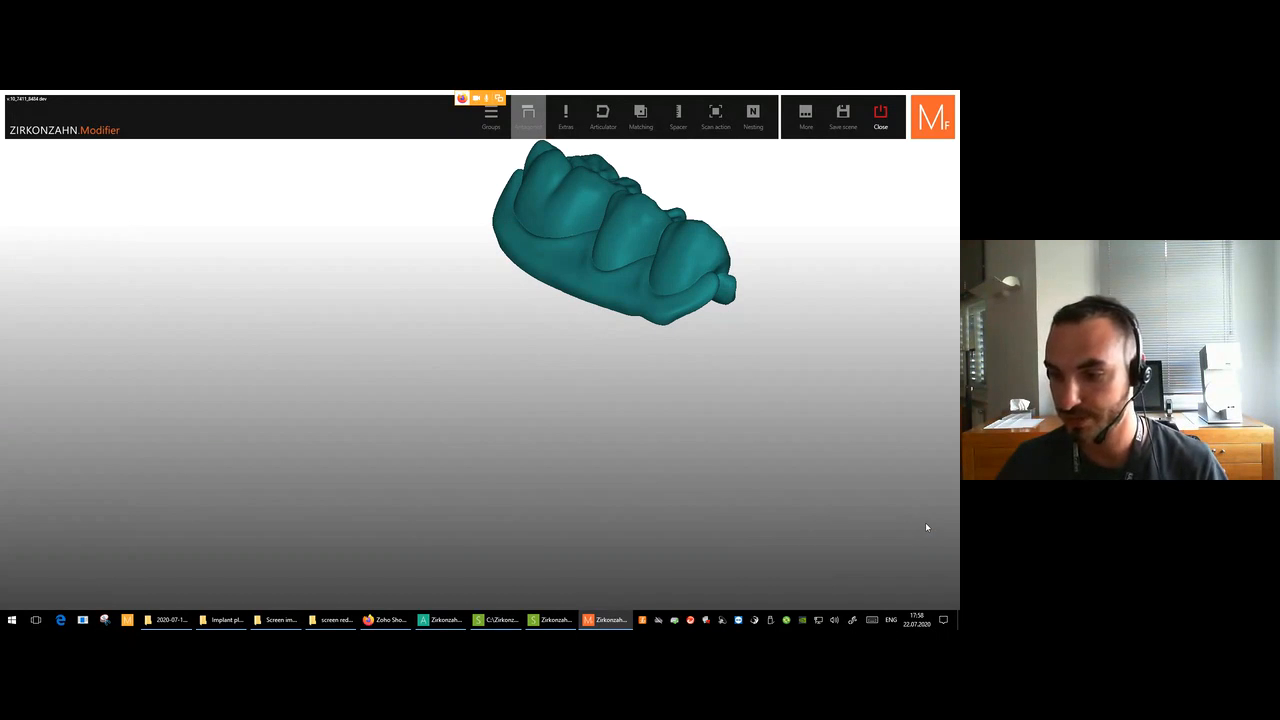
# Switch to Zirkonzahn.Archiv, open the project's folder and locate the exported Wax-up (Lower) STL file.
pyautogui.click(440, 620)
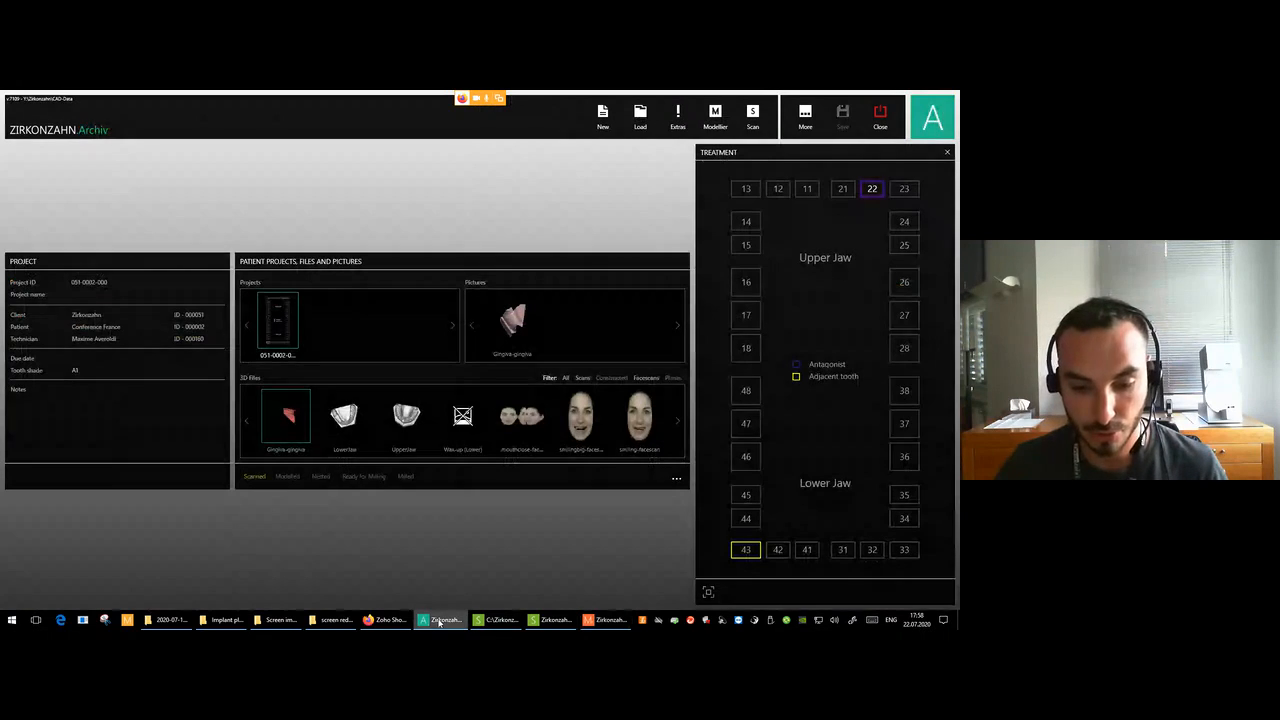
pyautogui.click(676, 479)
pyautogui.click(662, 493)
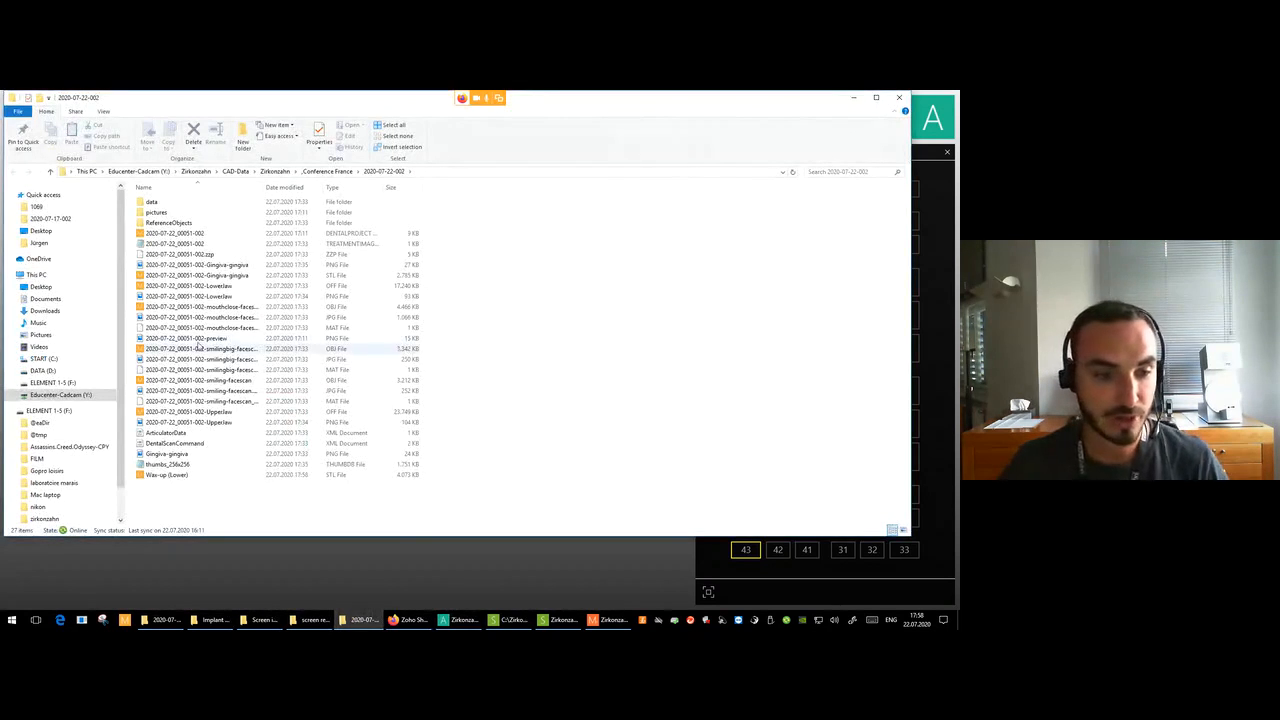
pyautogui.click(160, 475)
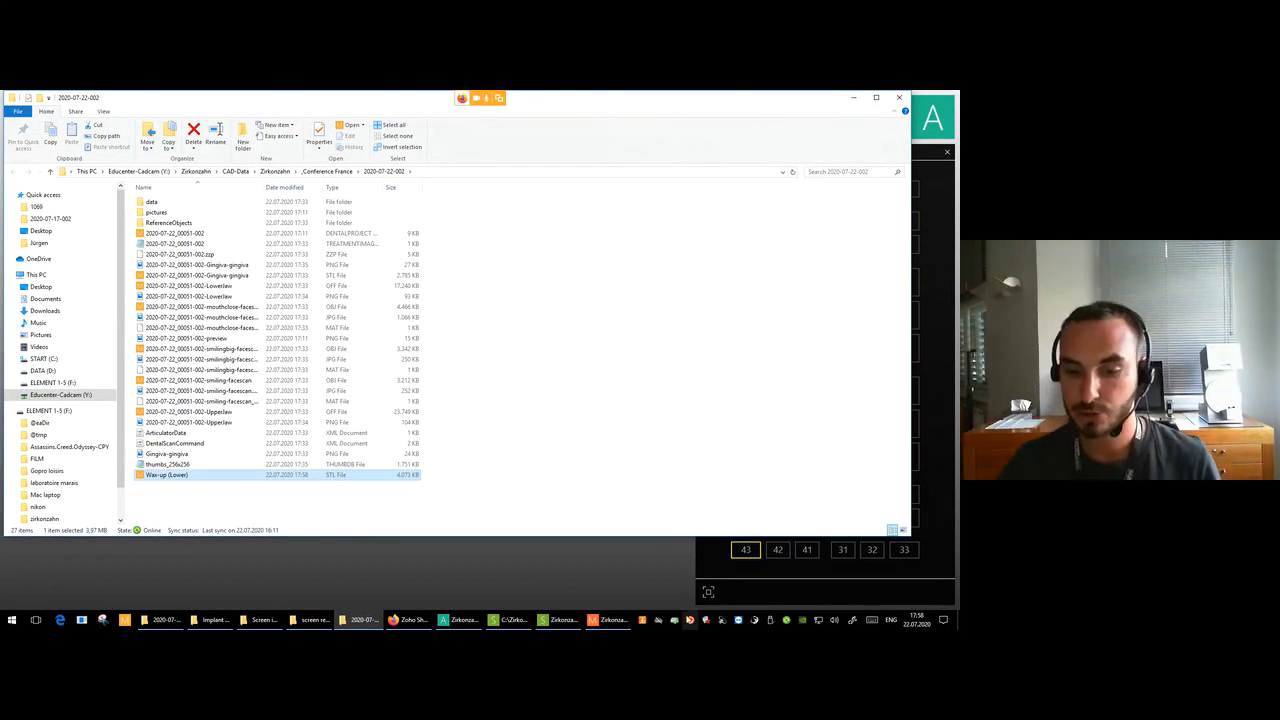
pyautogui.click(641, 598)
# Return to Zirkonzahn.Modifier and save the scene in the project folder as "scene final waxup".
pyautogui.click(607, 620)
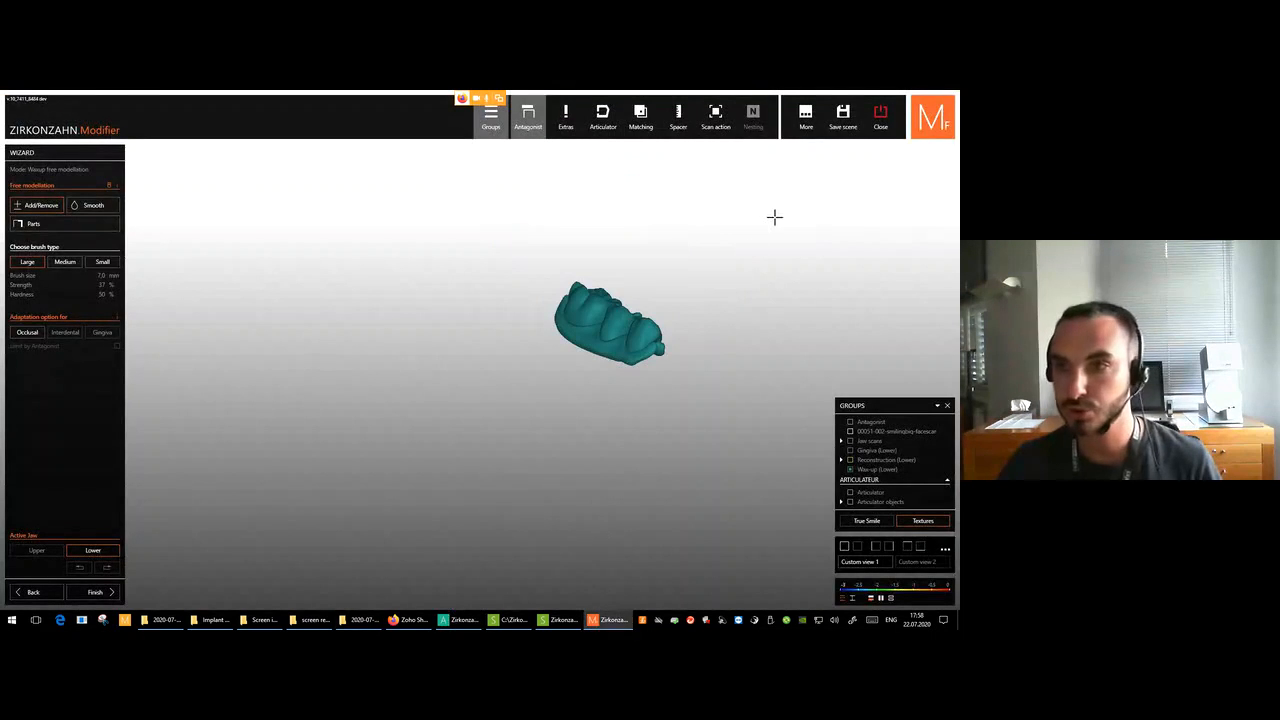
pyautogui.click(843, 118)
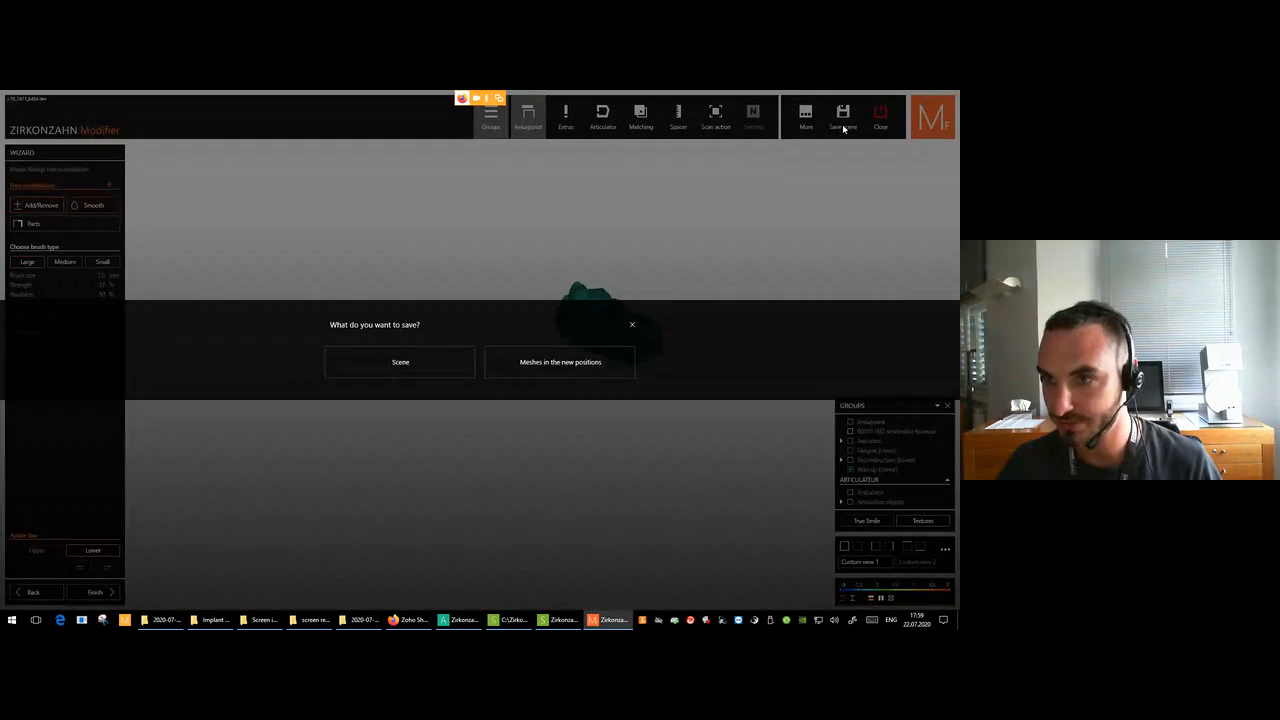
pyautogui.click(400, 362)
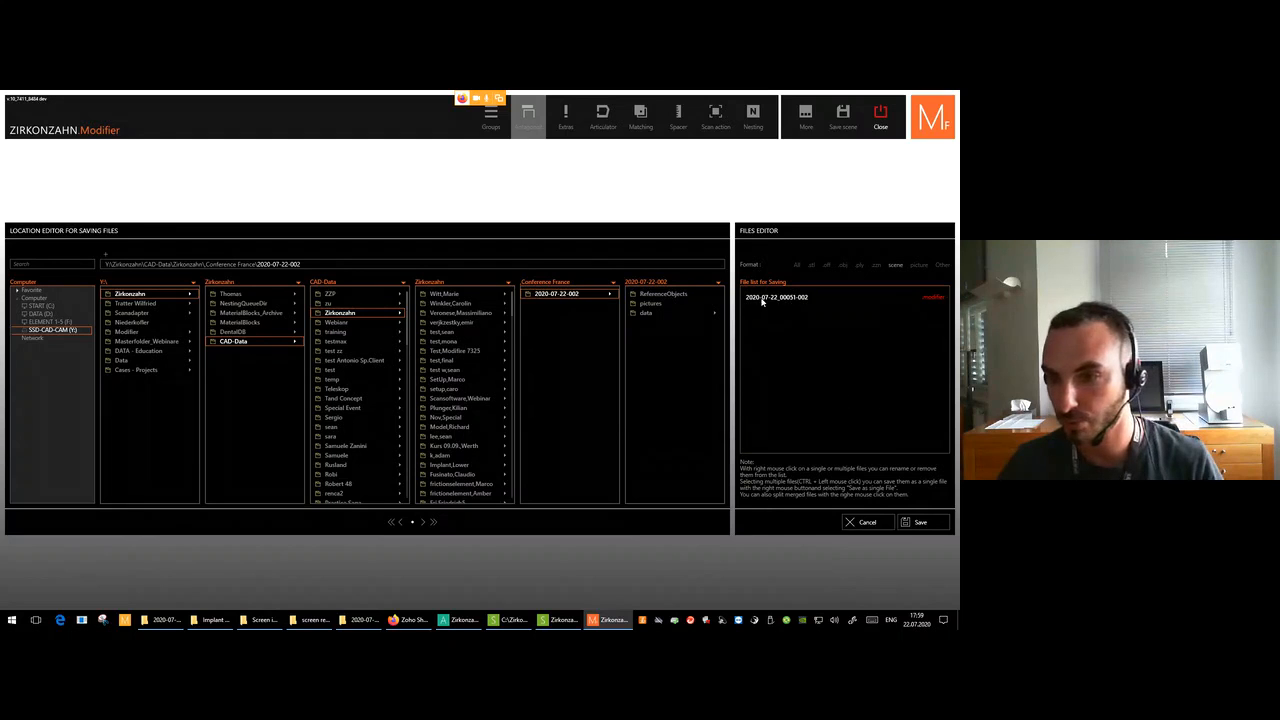
pyautogui.doubleClick(804, 299)
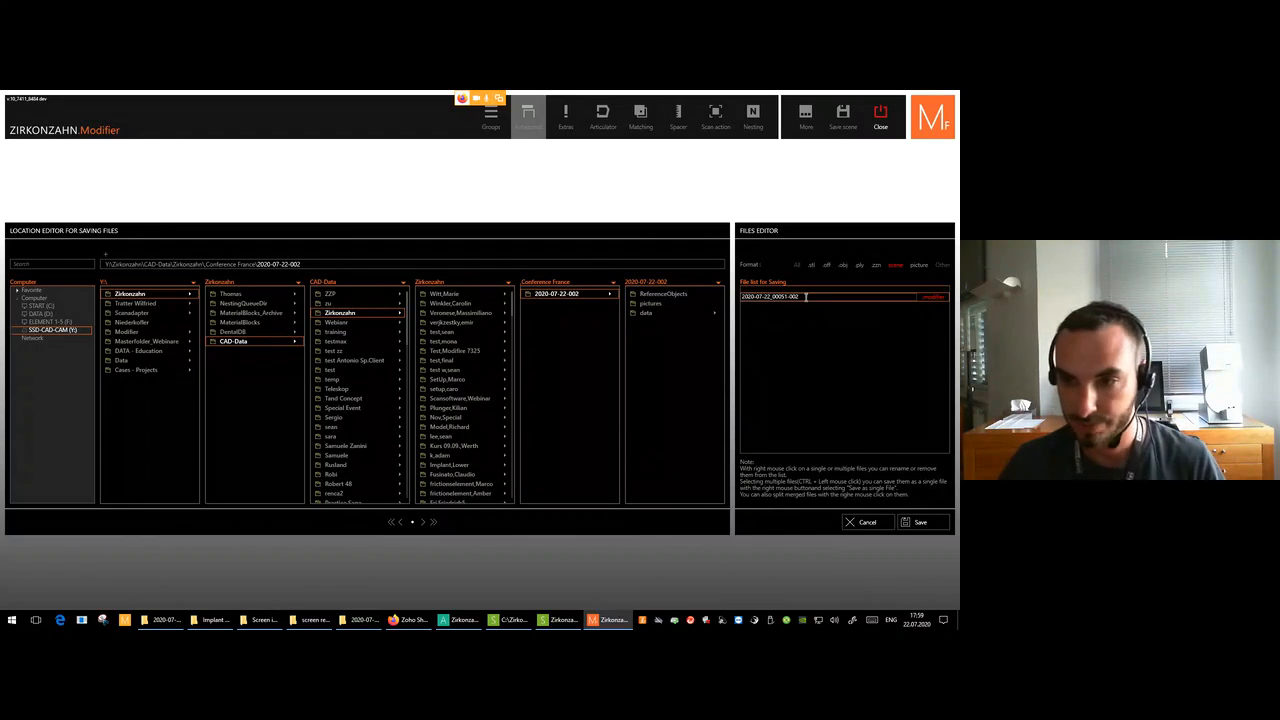
pyautogui.write('scene final waxup')
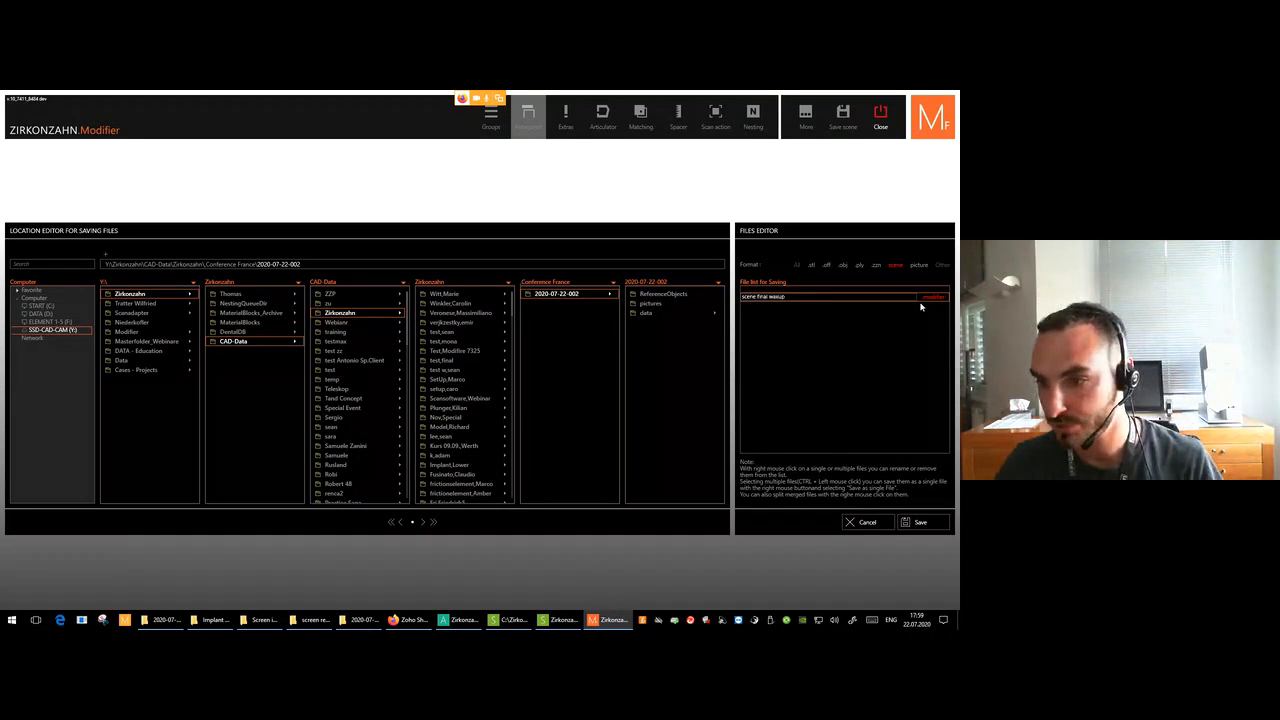
pyautogui.click(919, 521)
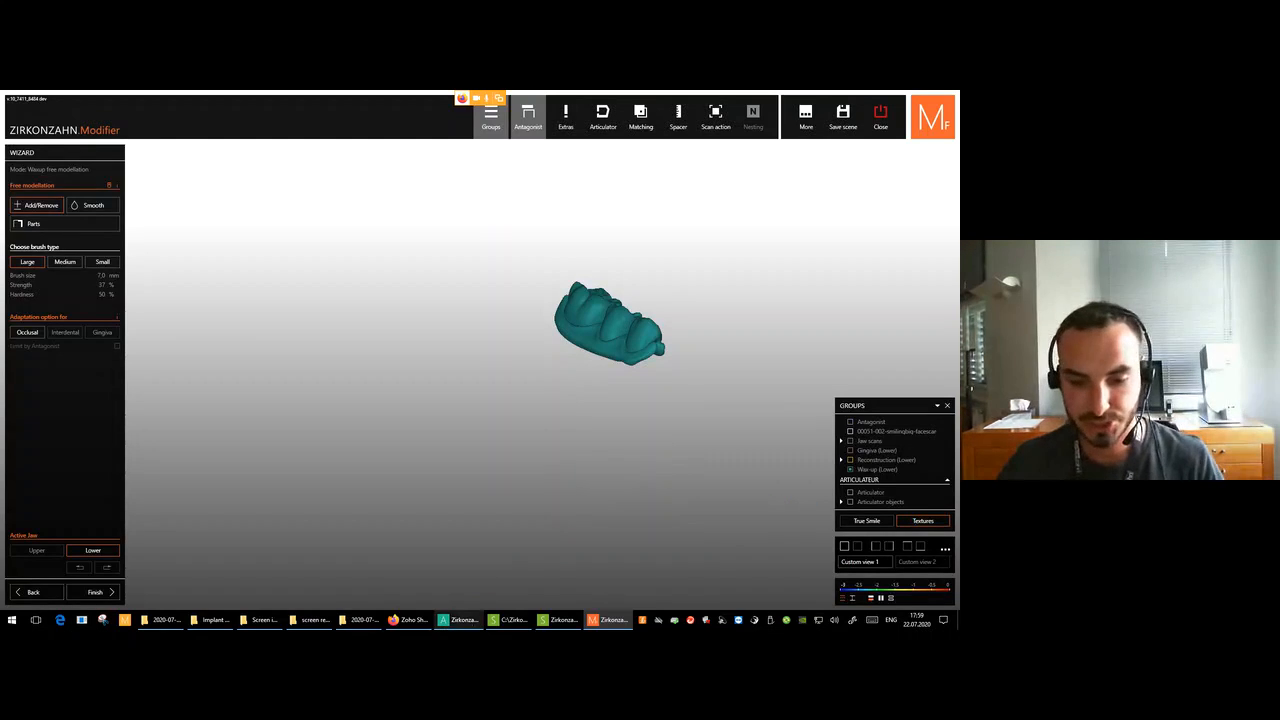
# Check the project in Zirkonzahn.Archiv, return to Zirkonzahn.Modifier and examine the wax-up from its lingual and occlusal sides.
pyautogui.click(459, 620)
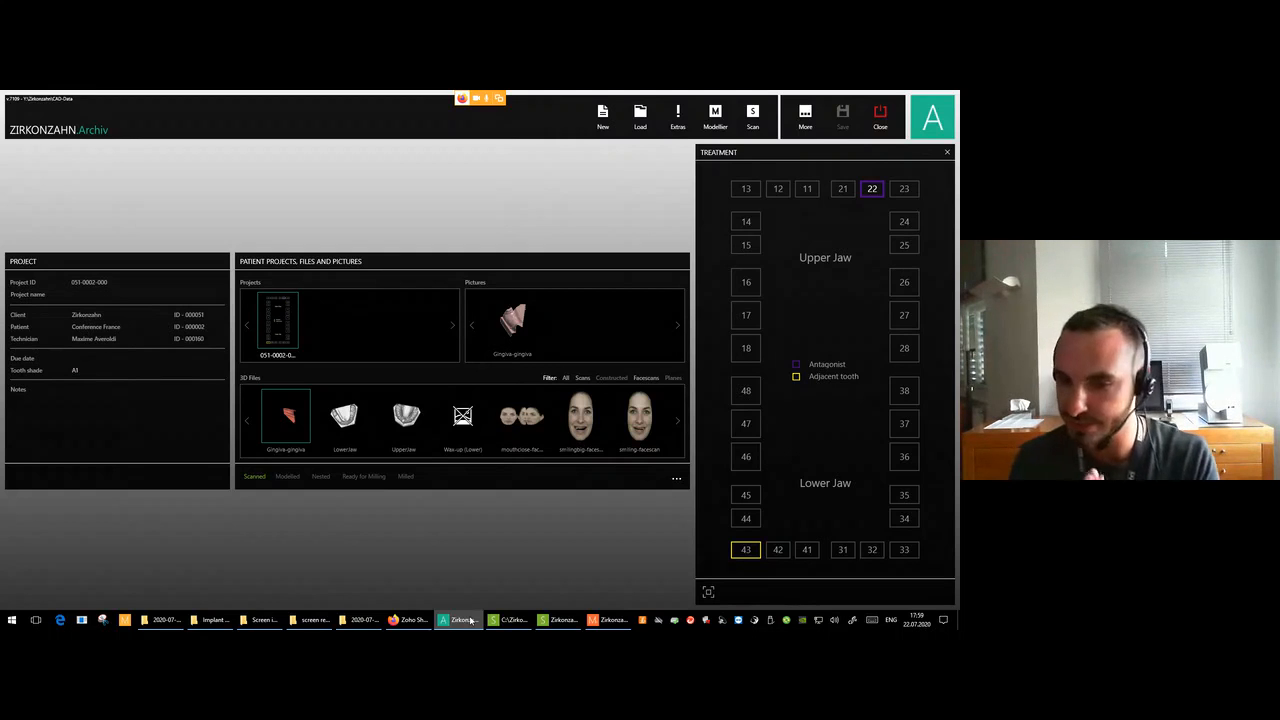
pyautogui.click(608, 620)
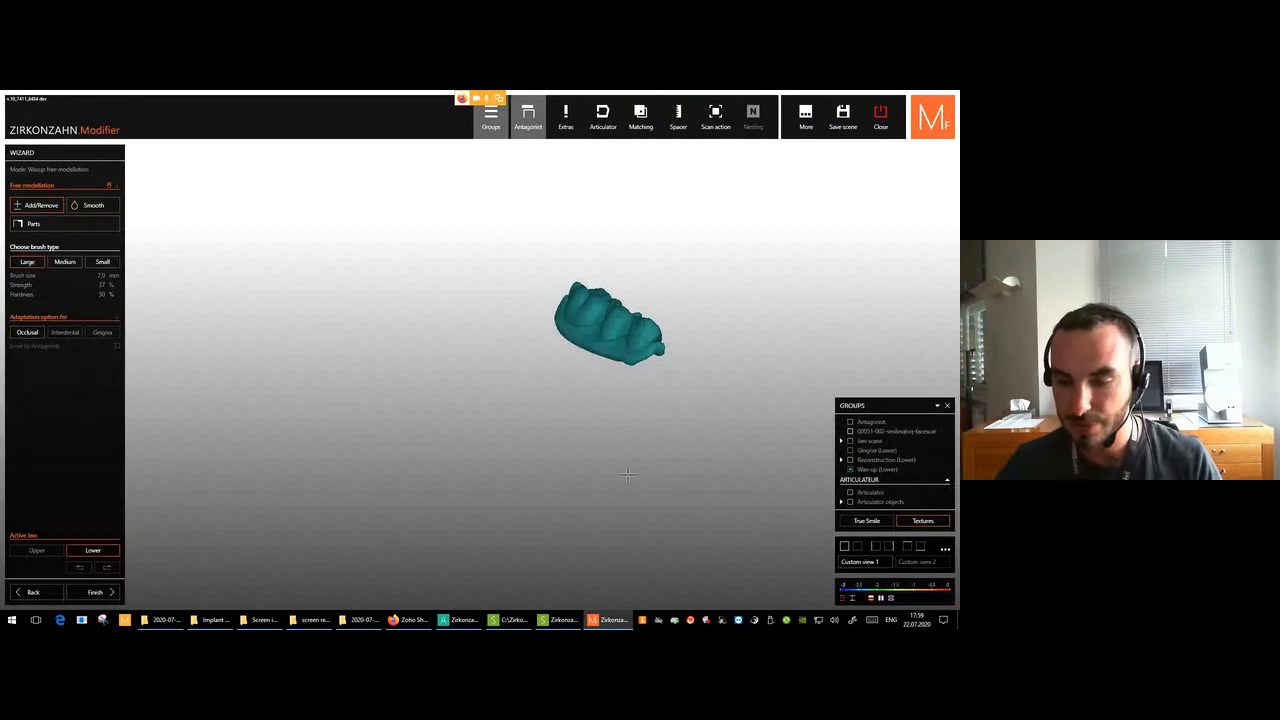
pyautogui.moveTo(537, 362); pyautogui.dragTo(566, 318, button='right')
pyautogui.rightClick(548, 346)
pyautogui.click(794, 283)
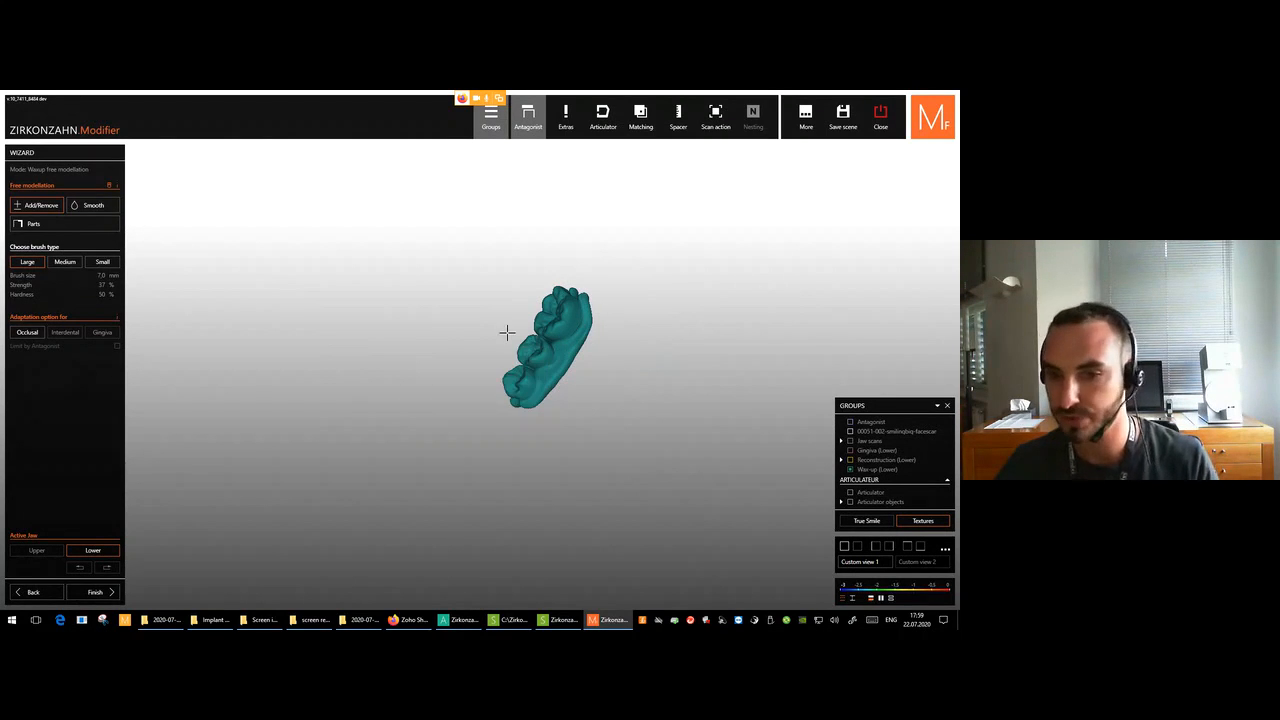
pyautogui.moveTo(508, 332); pyautogui.dragTo(535, 368, button='right')
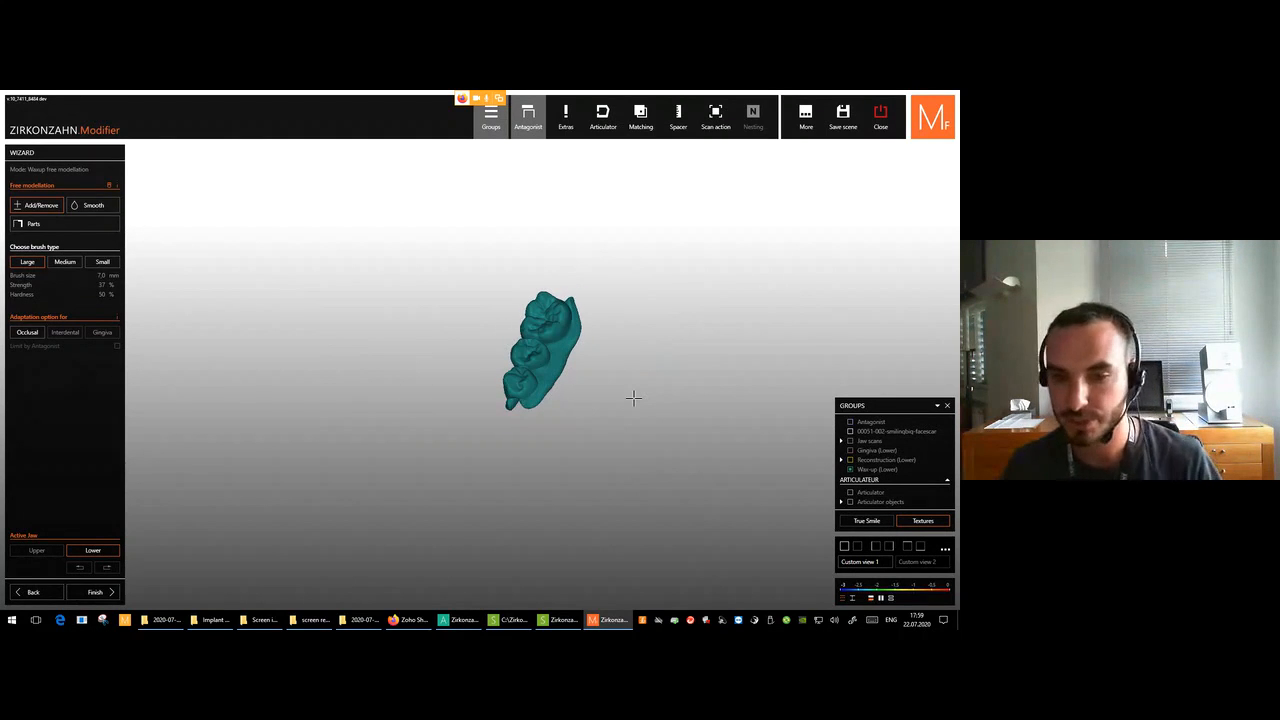
pyautogui.moveTo(633, 398); pyautogui.dragTo(626, 360, button='right')
# Switch to Zirkonzahn.Archiv and minimize the open application windows, including Zirkonzahn.Scan, to reach the desktop.
pyautogui.click(458, 620)
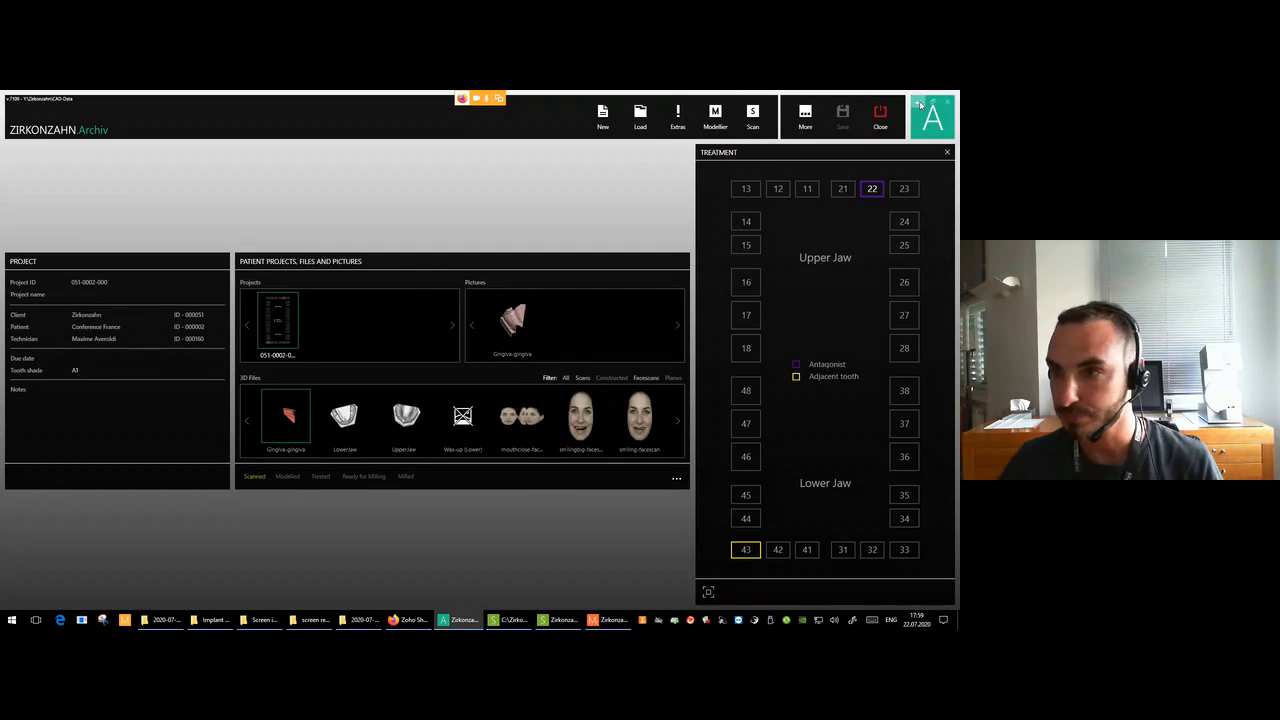
pyautogui.click(921, 105)
pyautogui.click(921, 104)
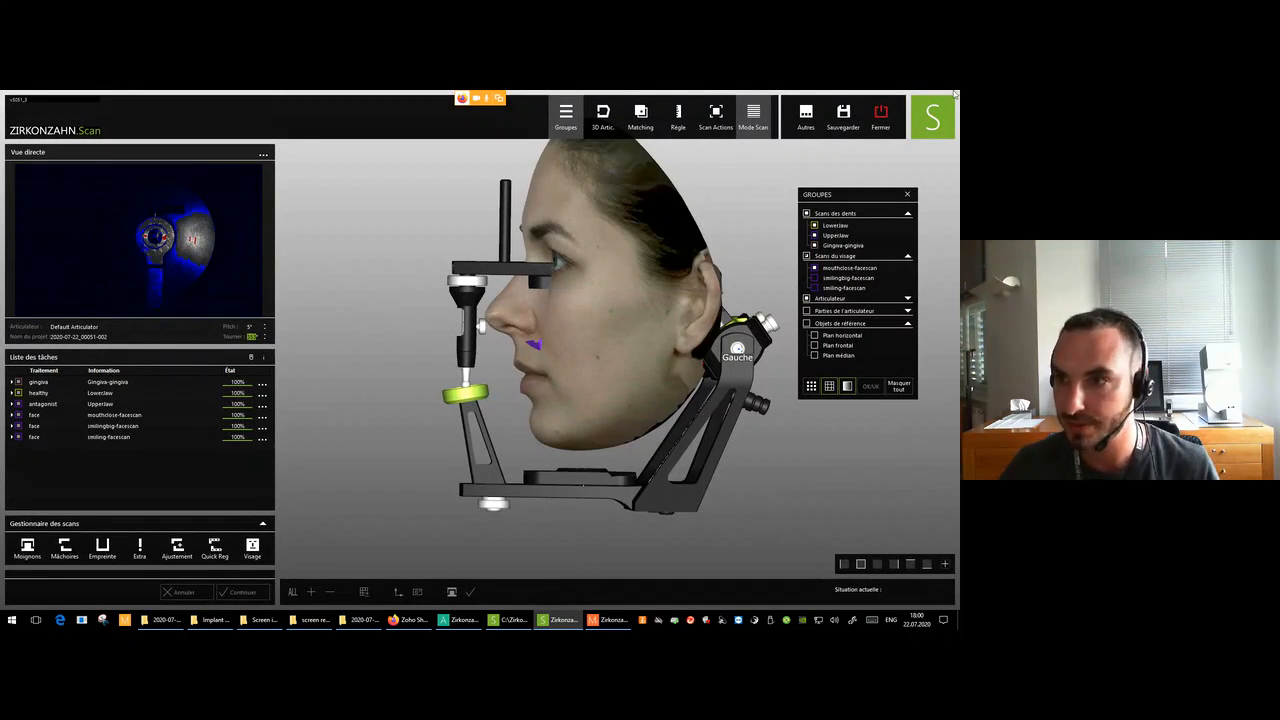
pyautogui.click(914, 103)
pyautogui.click(853, 98)
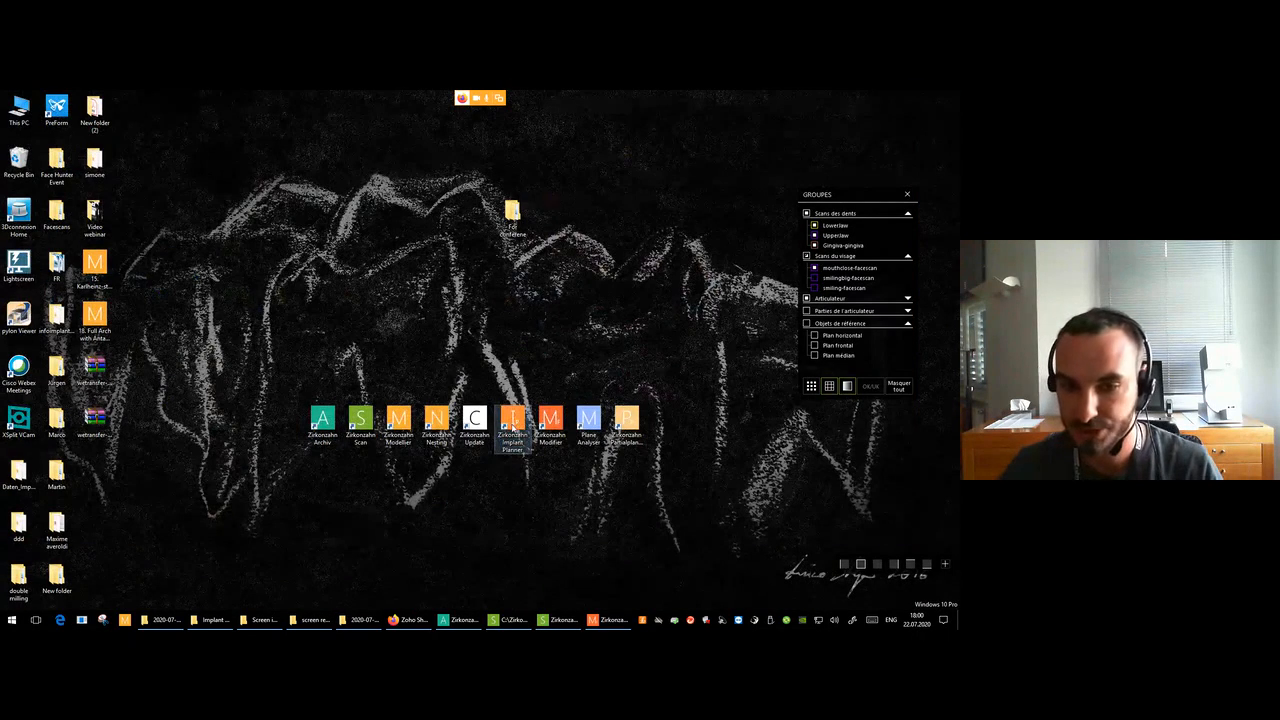
pyautogui.moveTo(512, 418); pyautogui.dragTo(553, 333)
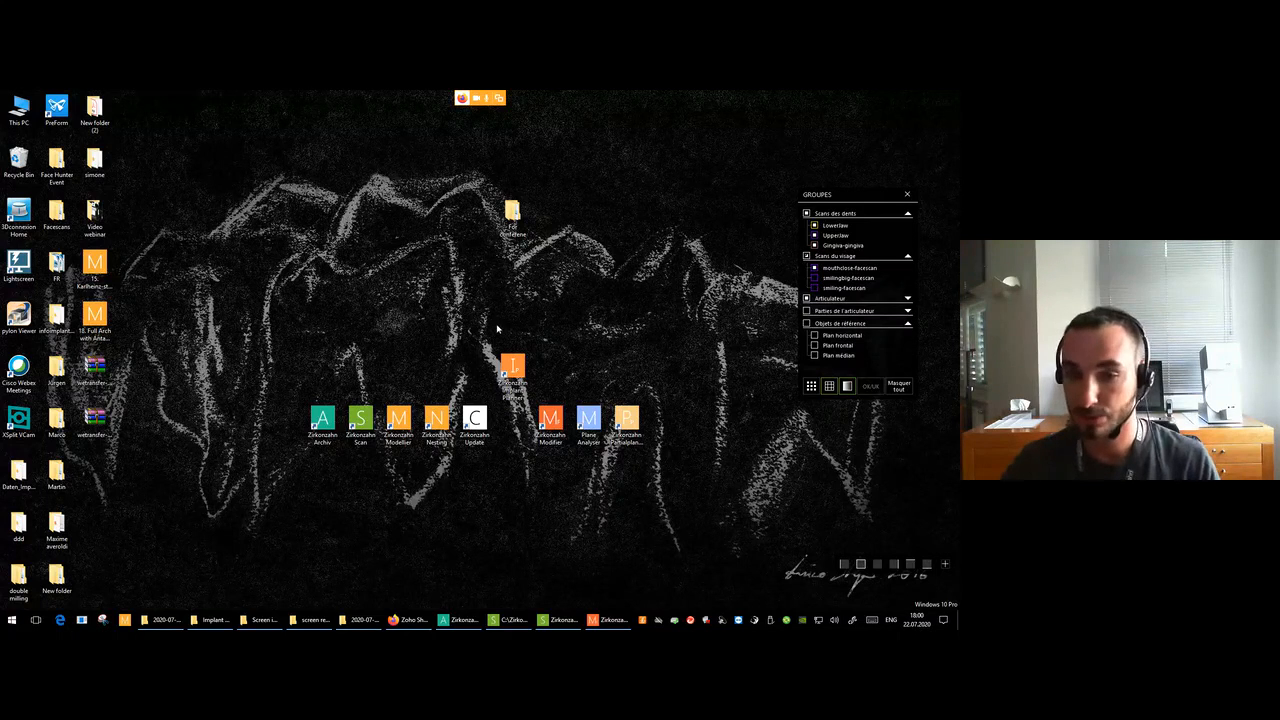
pyautogui.moveTo(516, 368); pyautogui.dragTo(513, 424)
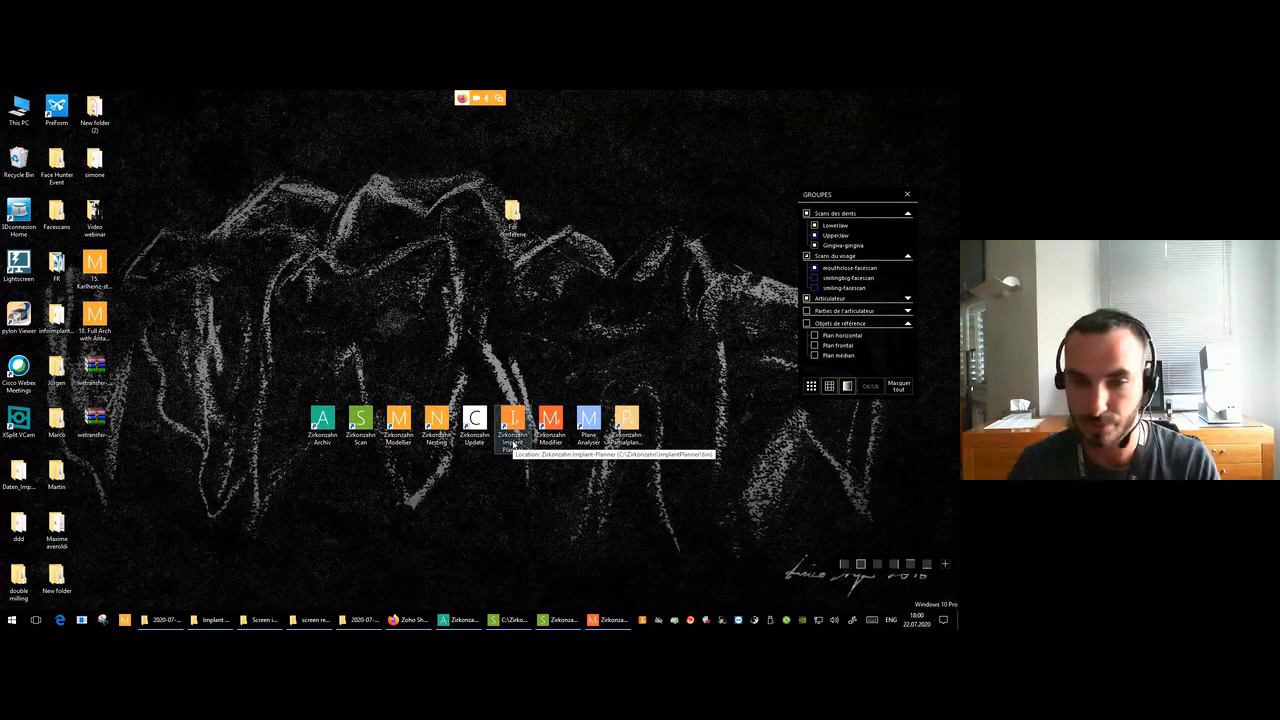
# Open the "Screen implant planner" folder inside the desktop's conference folder and view image 1.JPG in Photos.
pyautogui.doubleClick(514, 224)
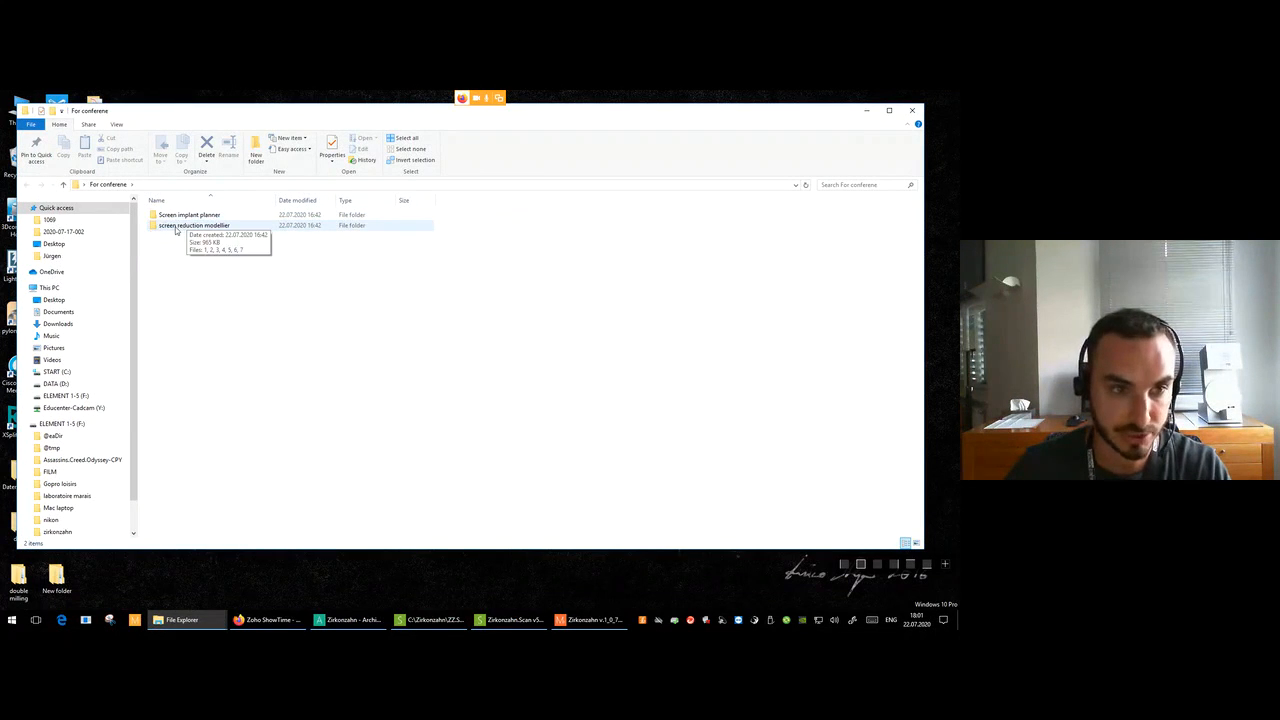
pyautogui.click(176, 230)
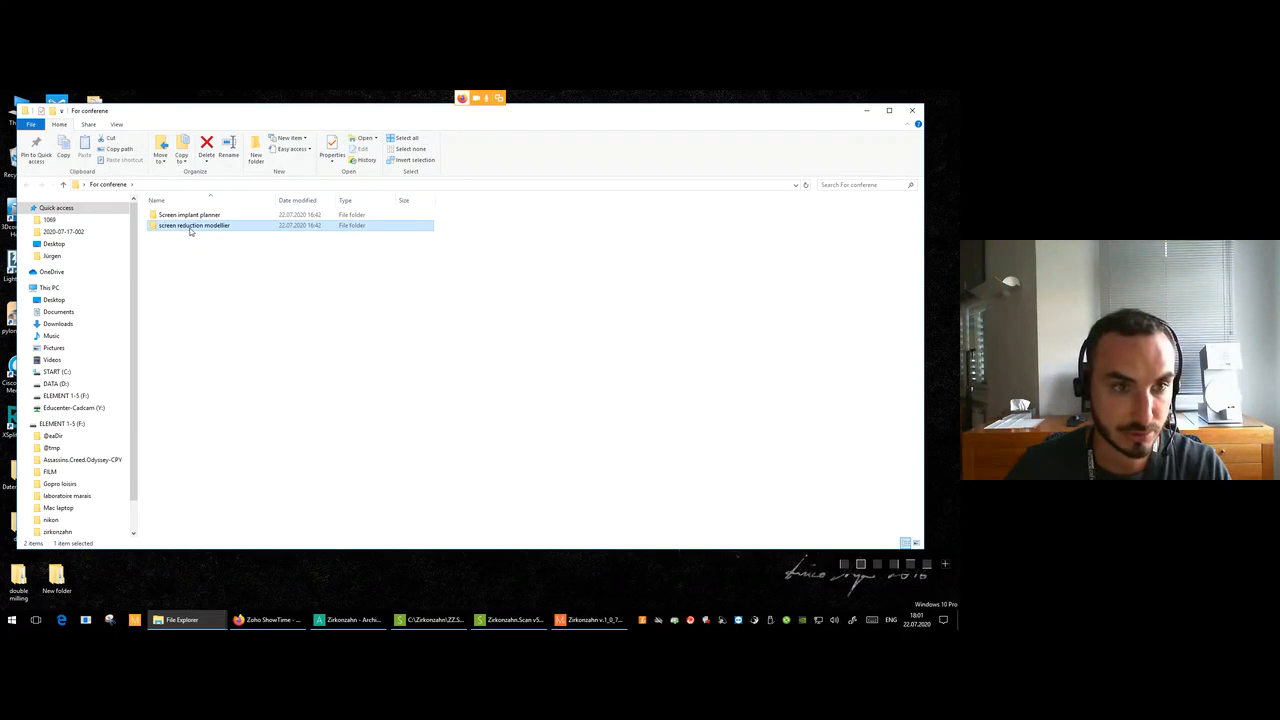
pyautogui.doubleClick(178, 215)
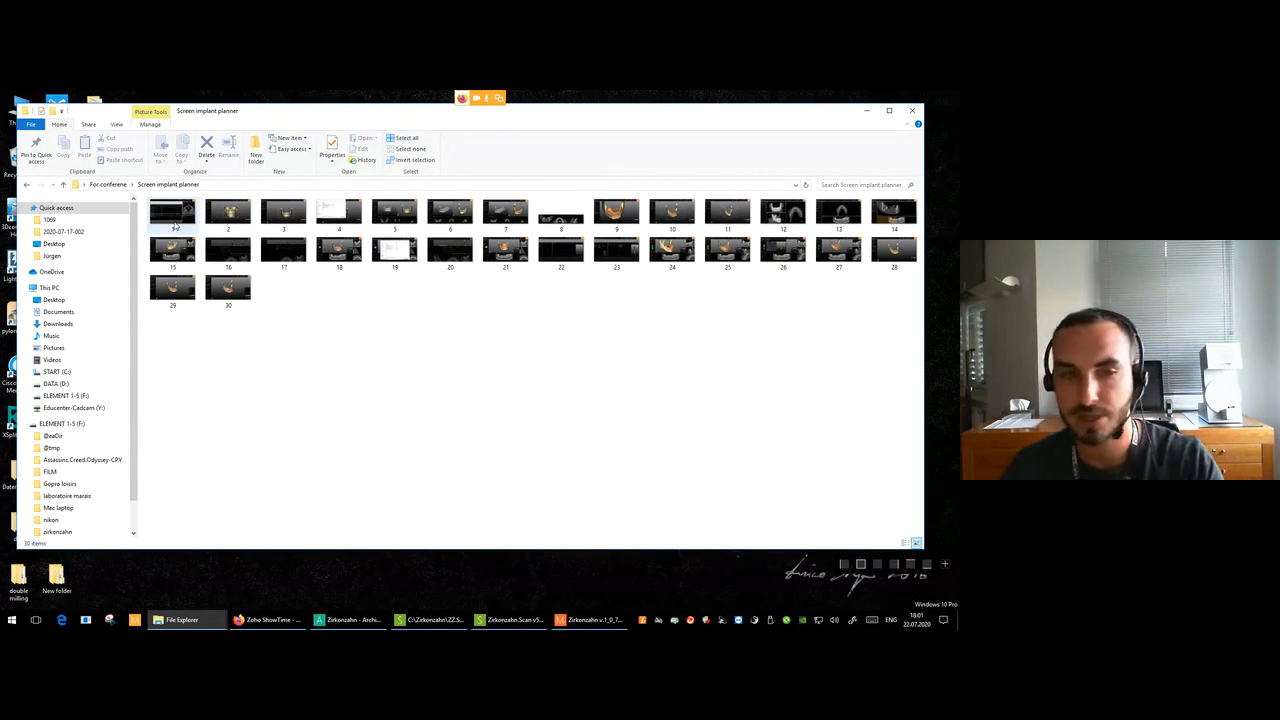
pyautogui.doubleClick(173, 214)
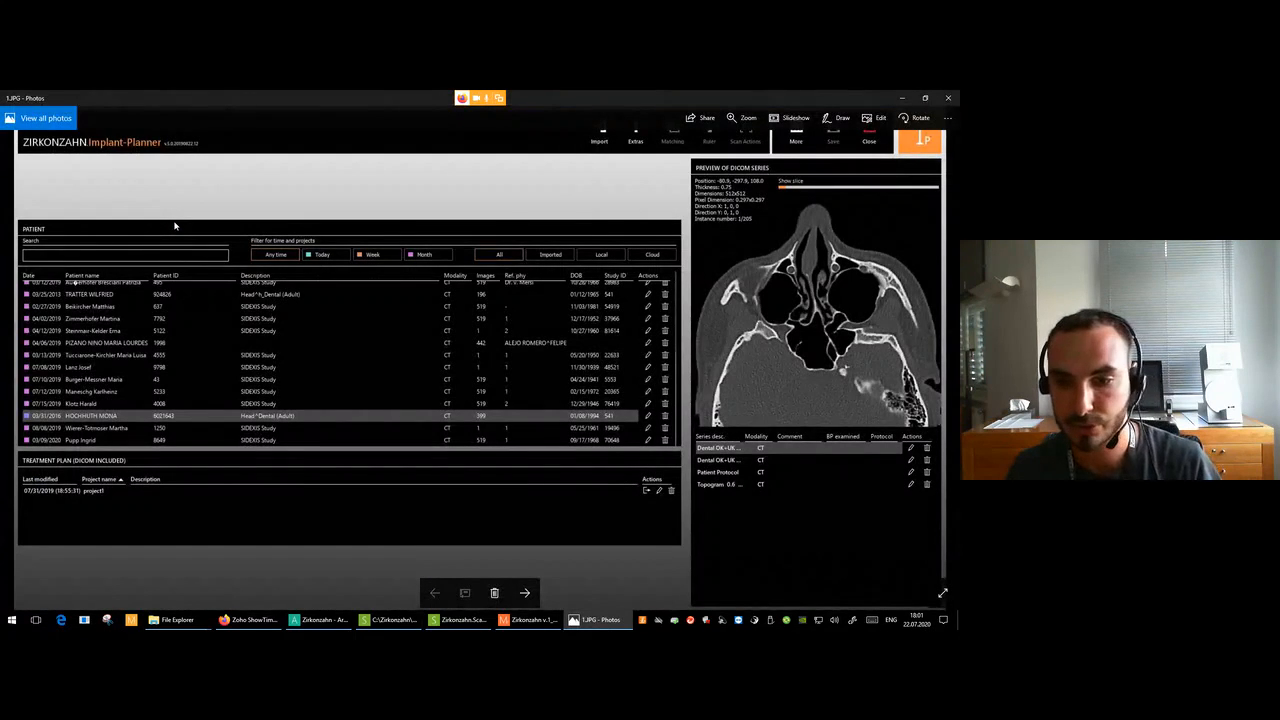
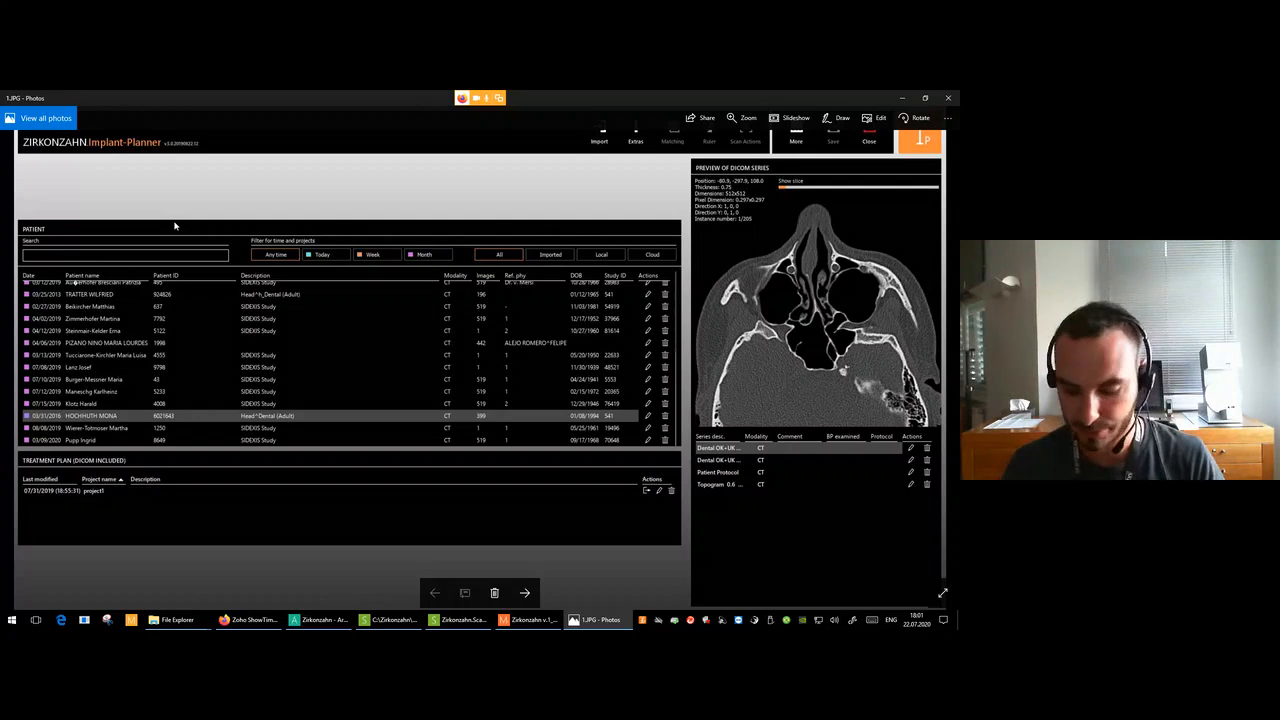
# View screenshots 2 to 5, covering the DICOM cutting, the lower jaw scan import and the matching layout.
pyautogui.press('Right')
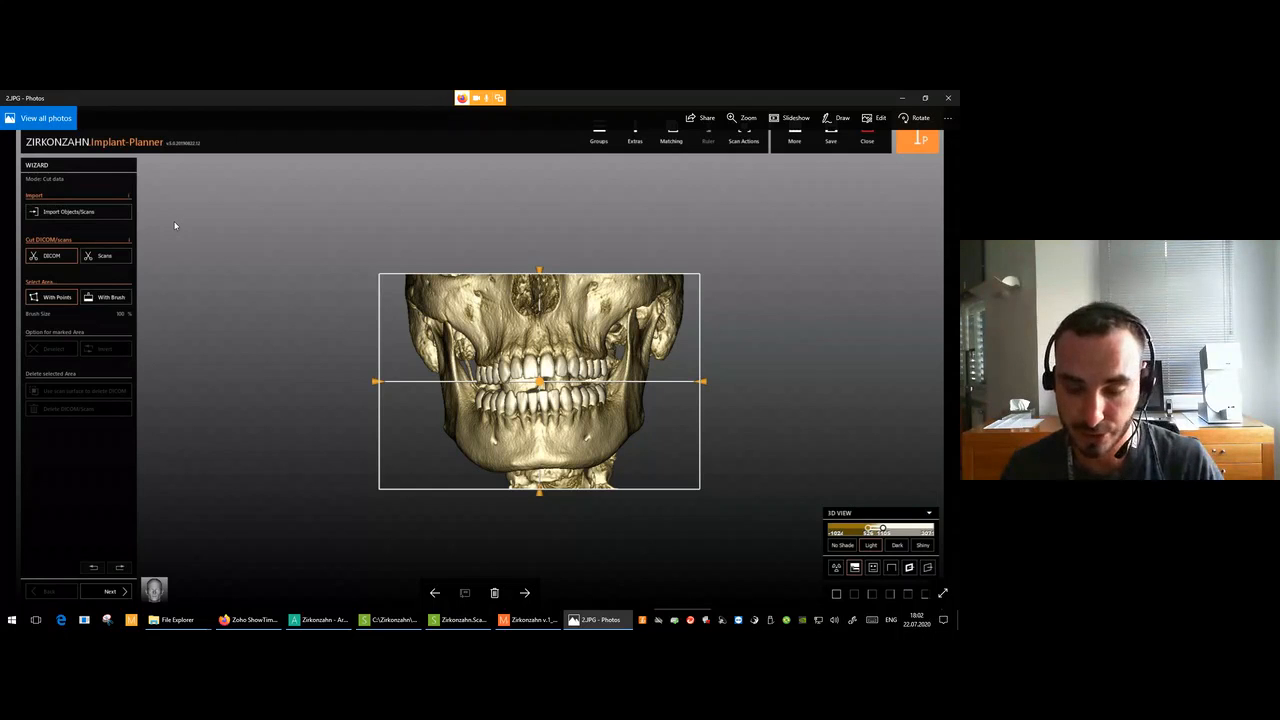
pyautogui.press('Right')
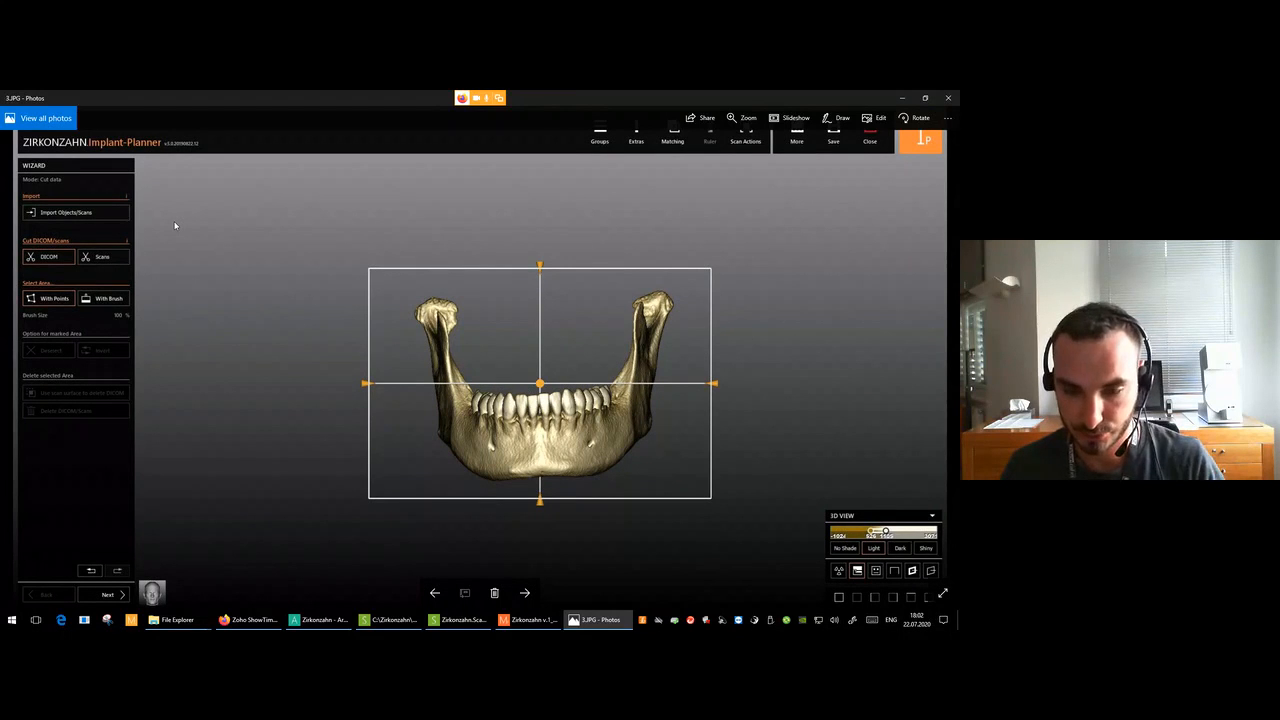
pyautogui.press('Right')
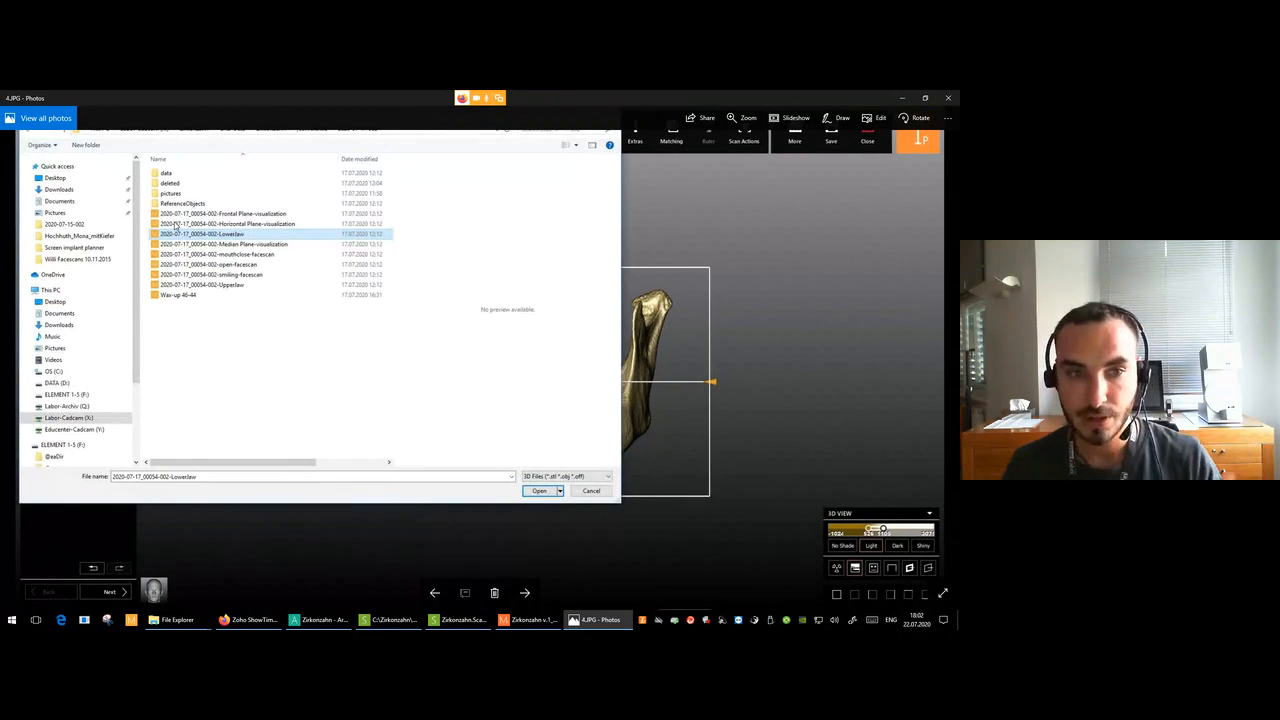
pyautogui.press('Right')
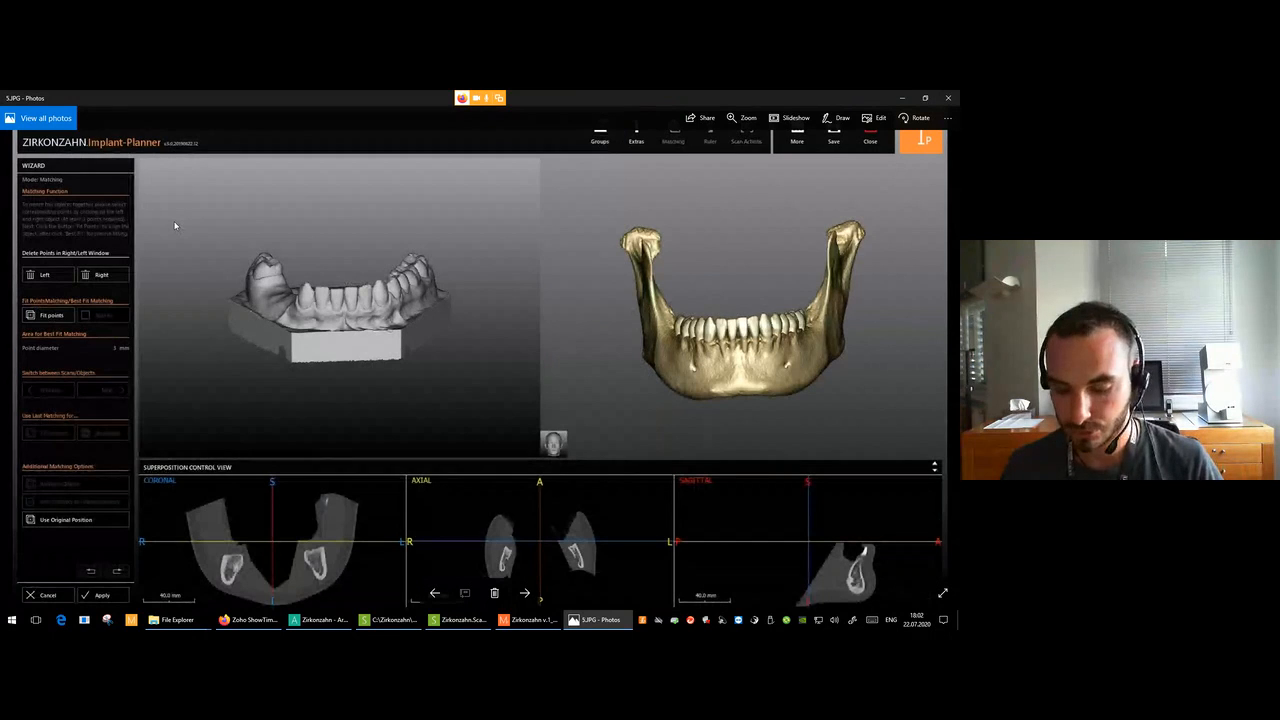
# Compare screenshots 6 and 7 to examine the matching points before and after fitting the lower jaw scan to the DICOM mandible.
pyautogui.press('Right')
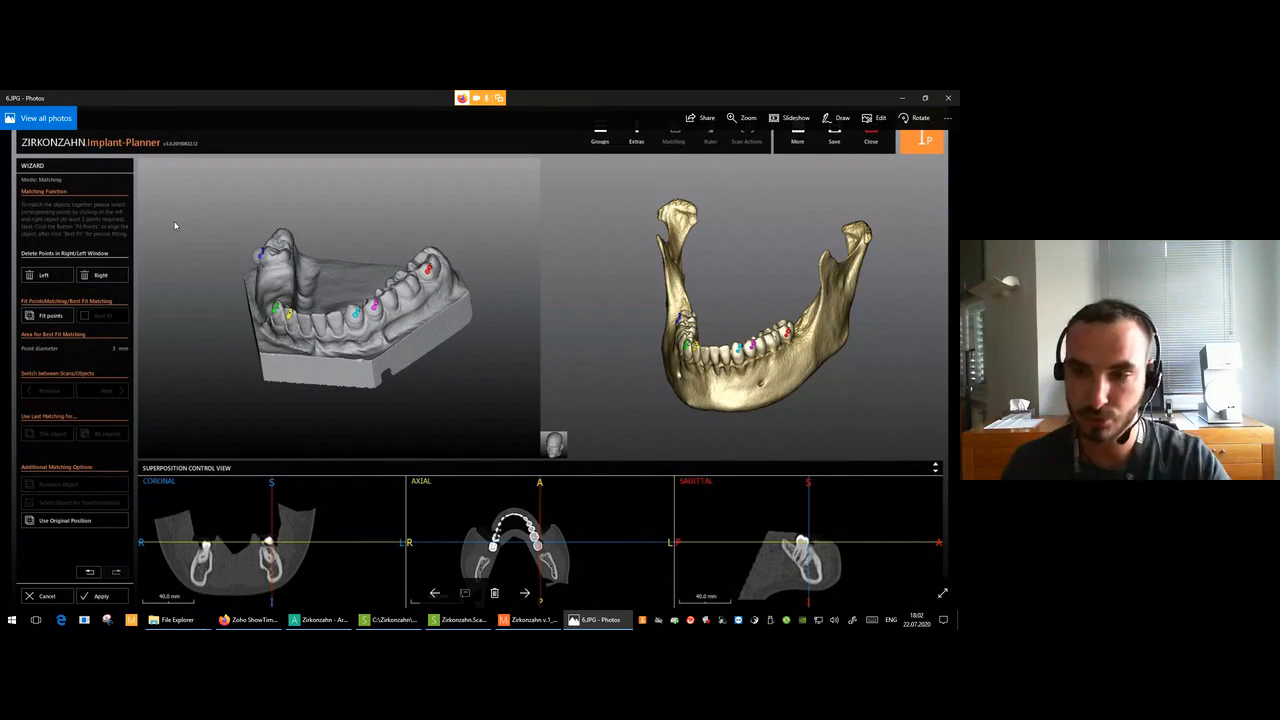
pyautogui.press('Right')
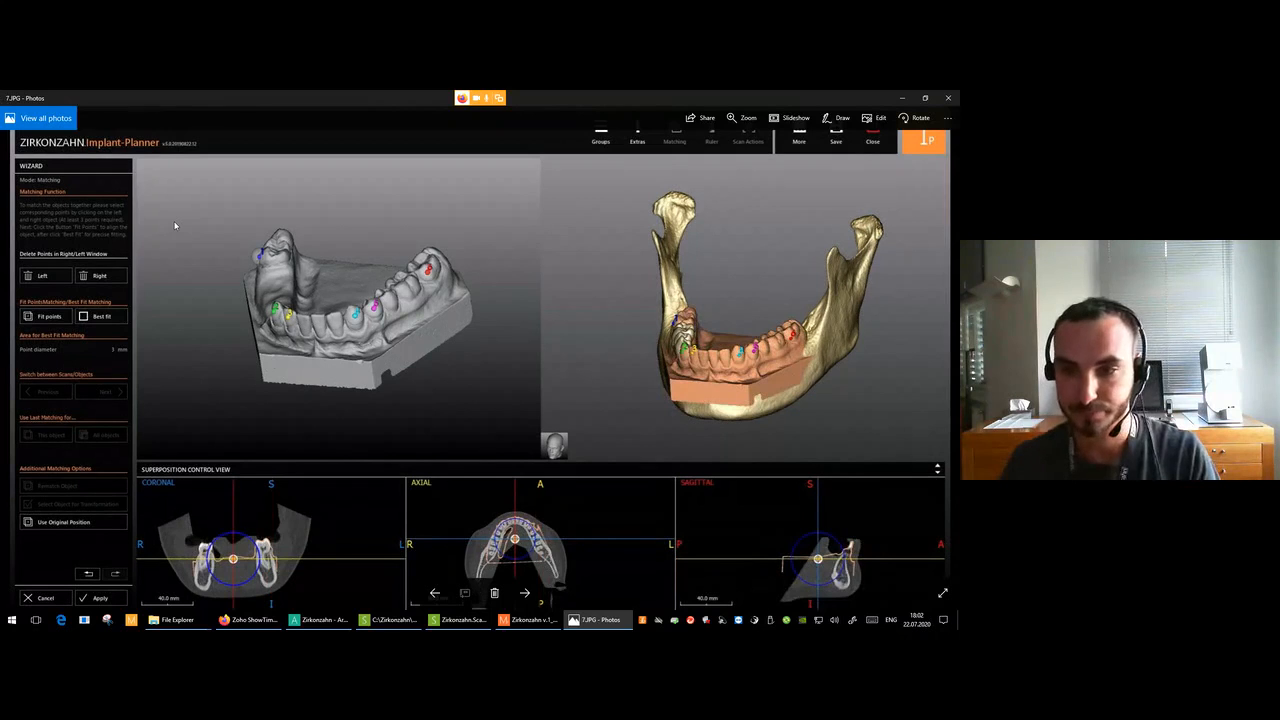
pyautogui.press('Left')
pyautogui.press('Right')
pyautogui.press('Left')
pyautogui.press('Right')
pyautogui.press('Left')
pyautogui.press('Right')
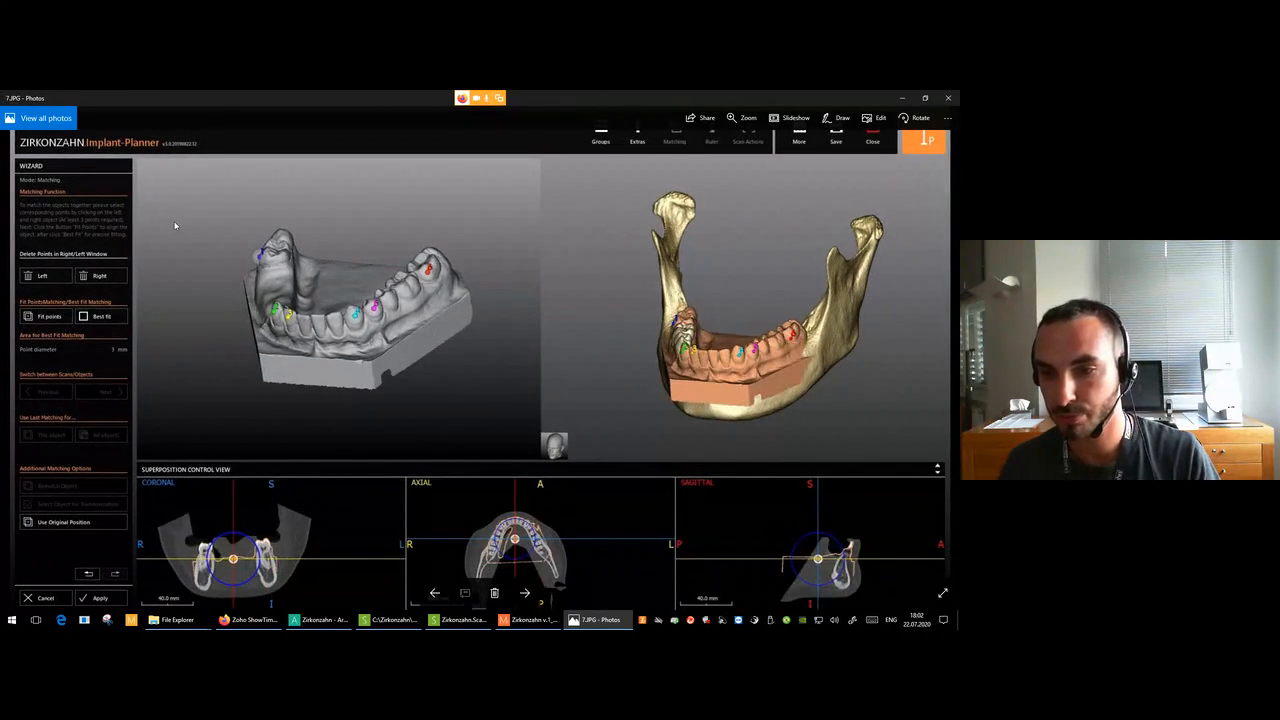
# View screenshots 8 to 11, covering the superposition control view, the brush-marked DICOM teeth and the mandible with and without the scan.
pyautogui.press('Right')
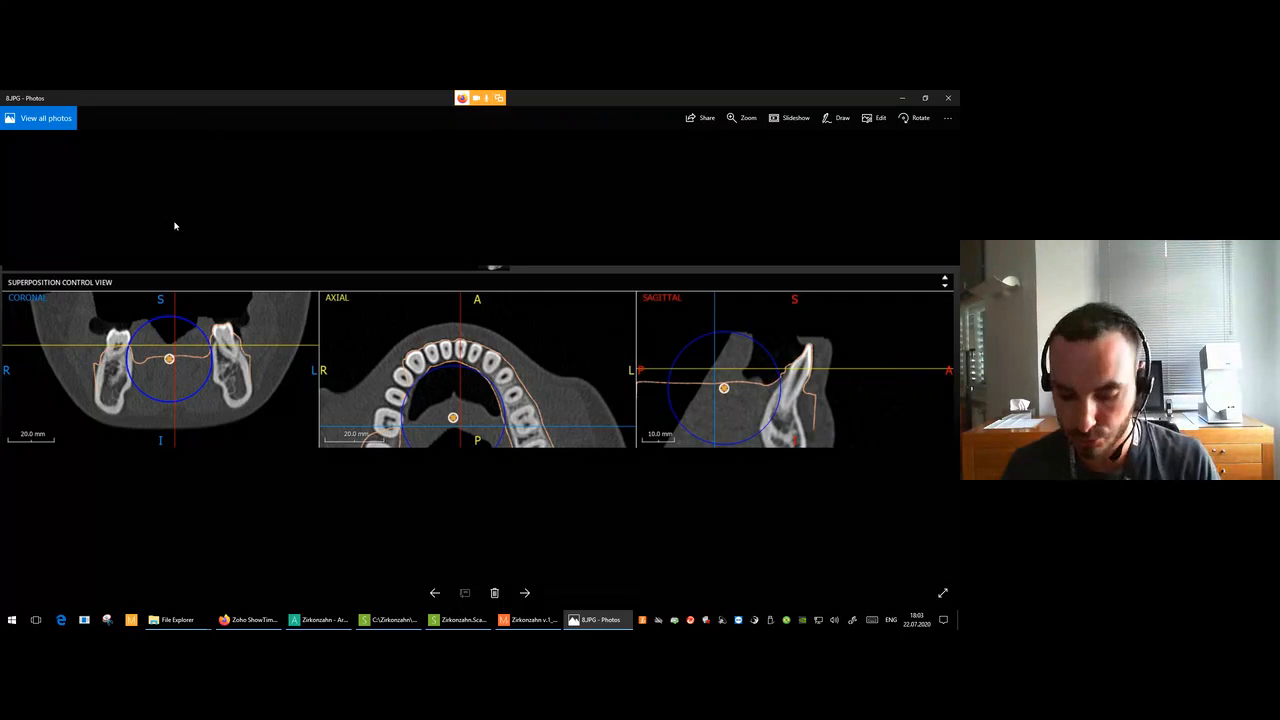
pyautogui.press('Right')
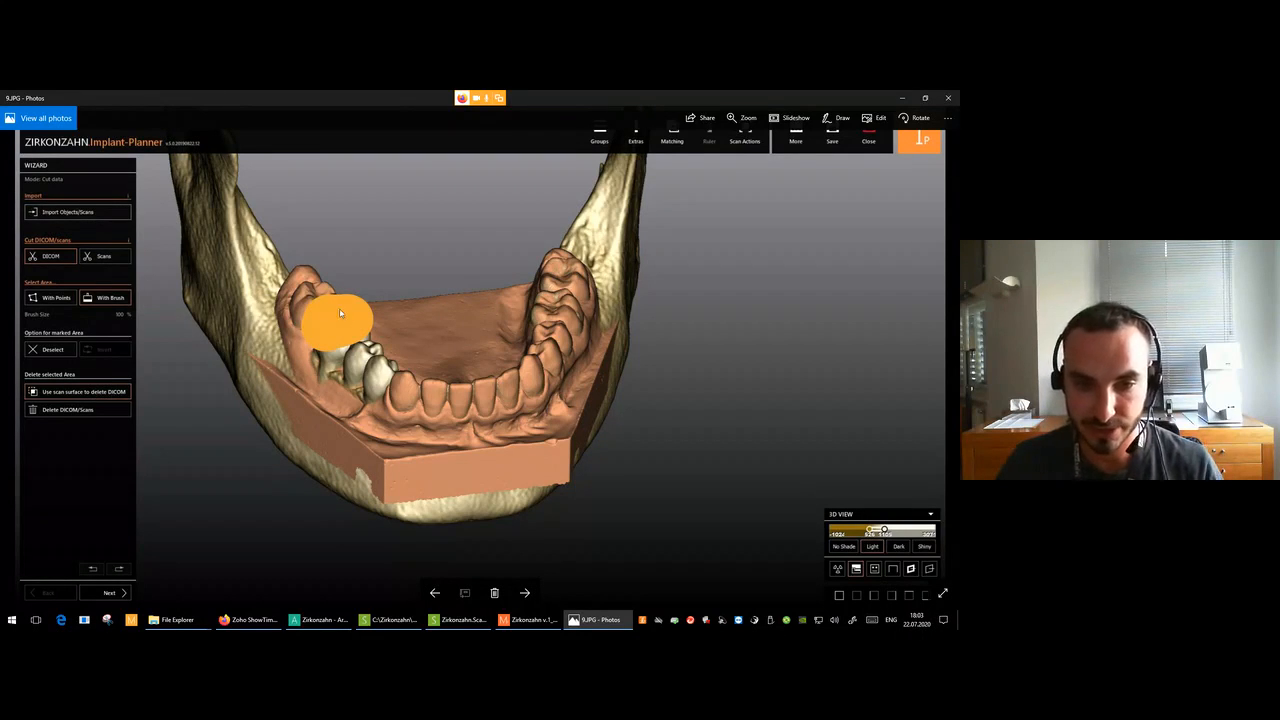
pyautogui.press('Right')
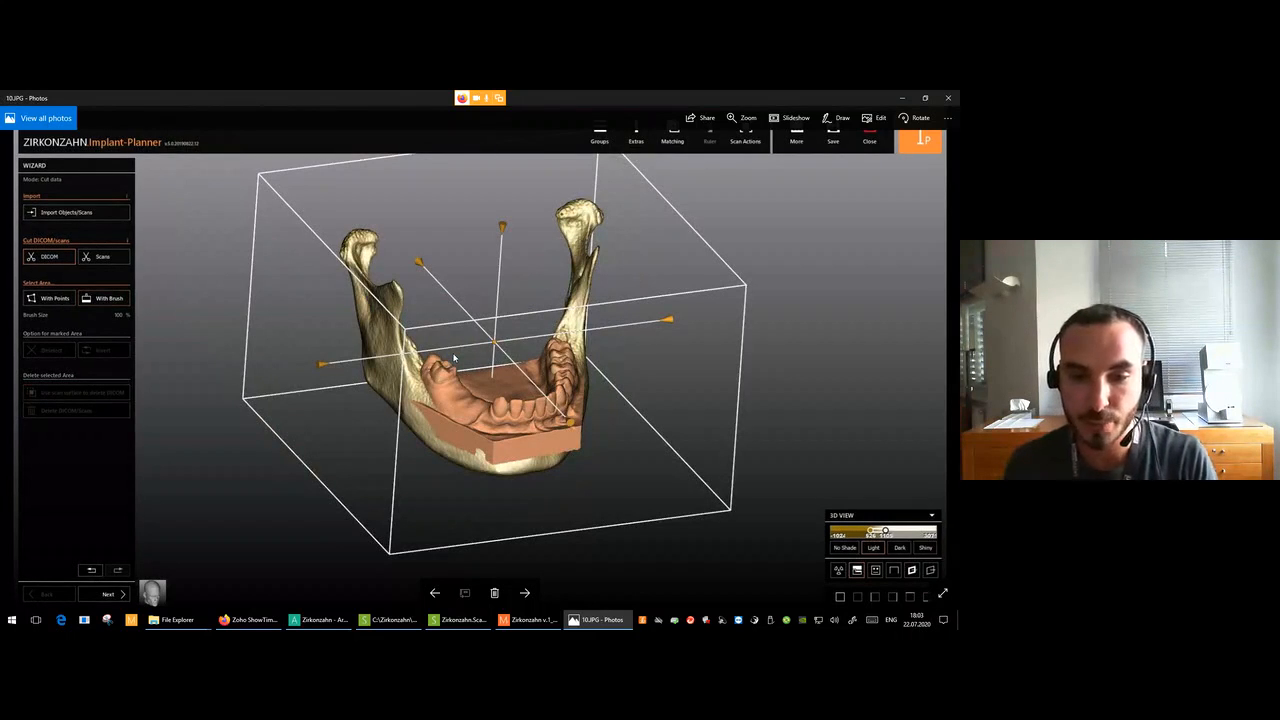
pyautogui.press('Right')
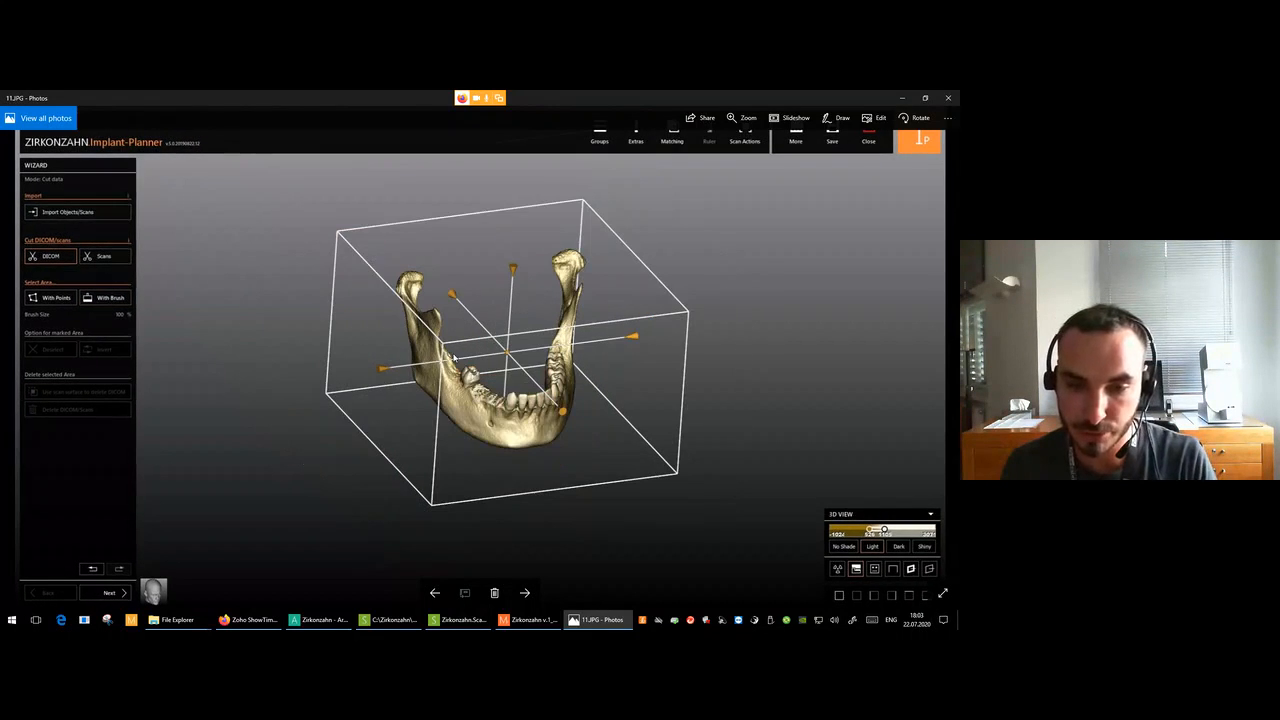
# Go back and forth between screenshots 9, 10 and 11 to compare the DICOM teeth before and after their removal.
pyautogui.press('Left')
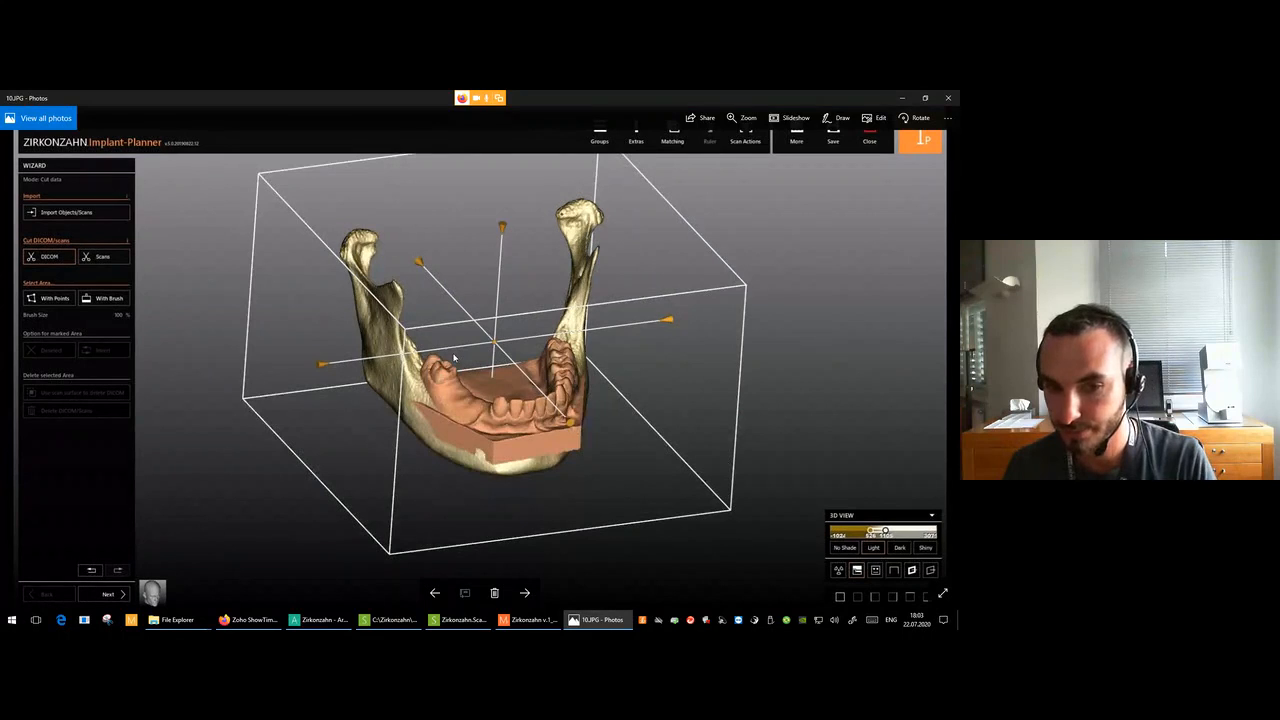
pyautogui.press('Left')
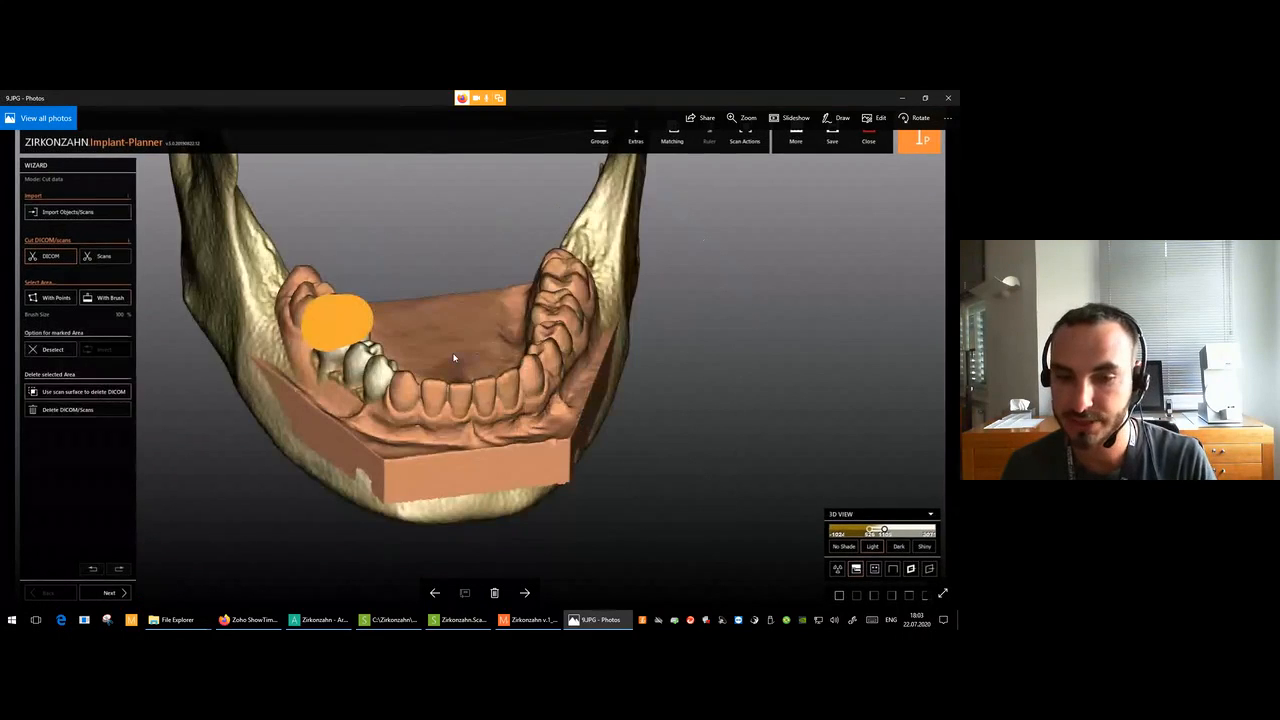
pyautogui.press('Right')
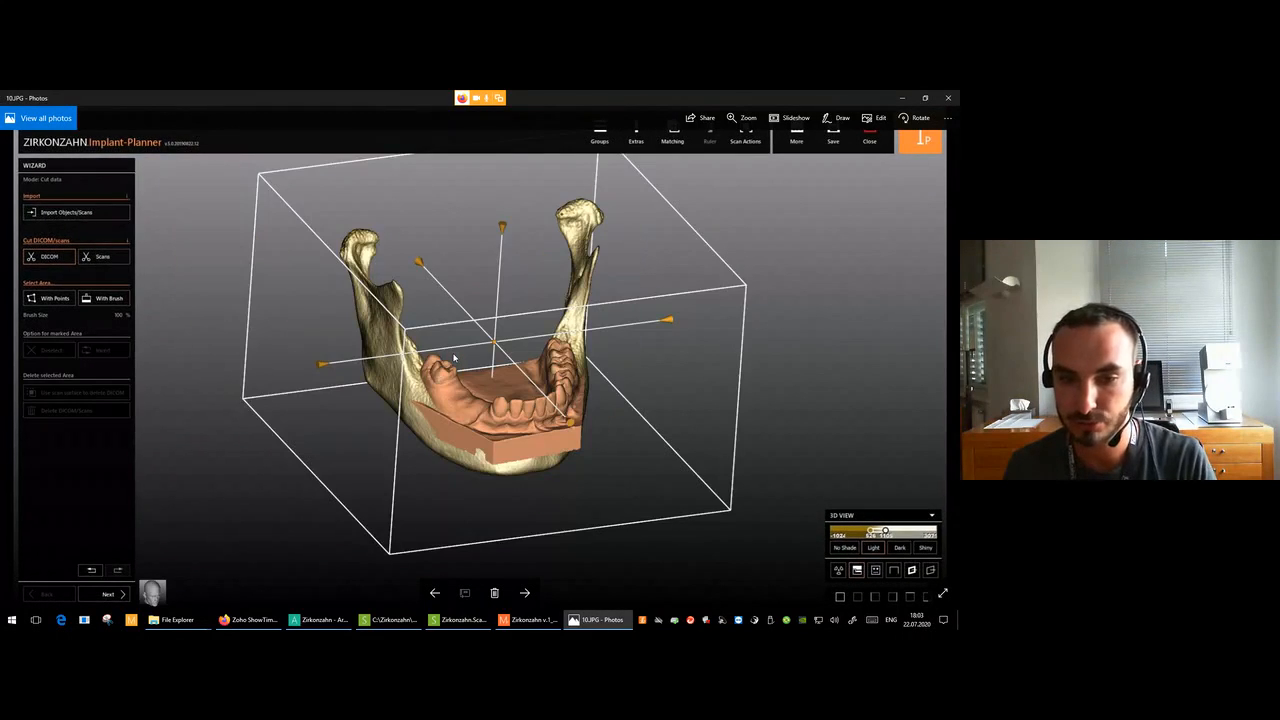
pyautogui.press('Left')
pyautogui.press('Right')
pyautogui.press('Right')
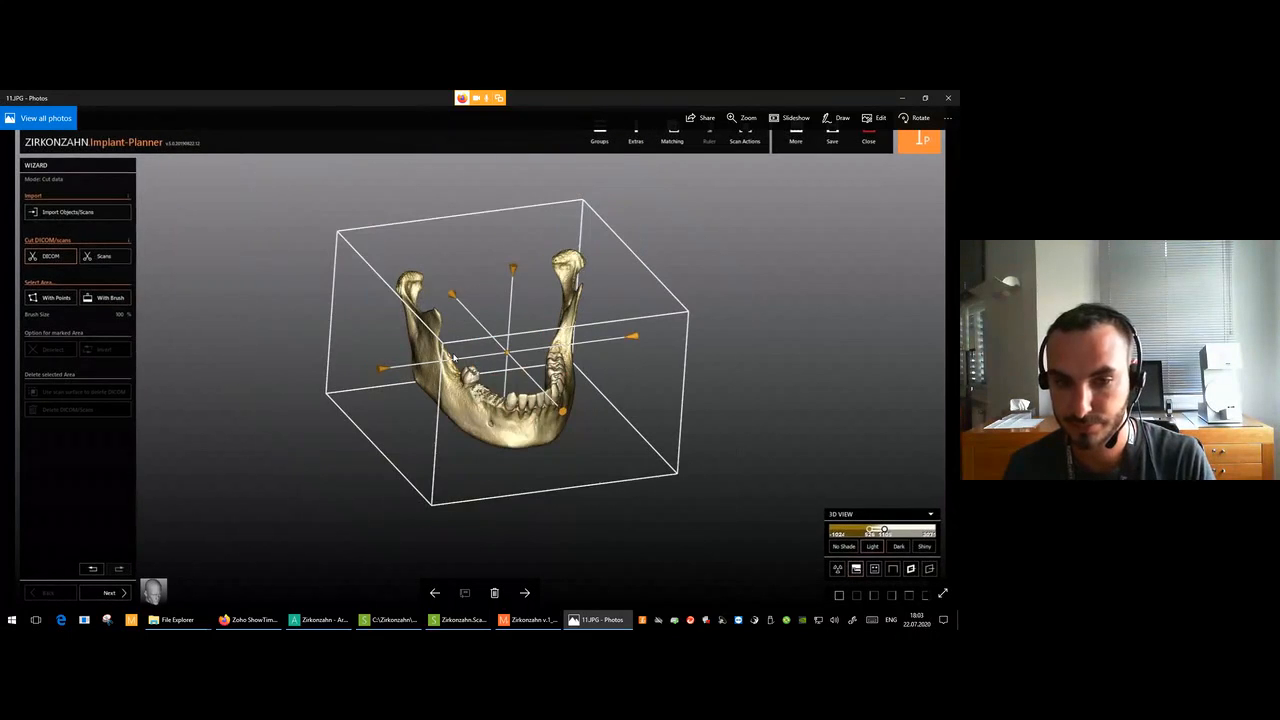
pyautogui.press('Left')
pyautogui.press('Right')
# View screenshots 12 to 15, covering the pano layer, the lower panoramic curve and the implant planning view with nerve canals.
pyautogui.press('Right')
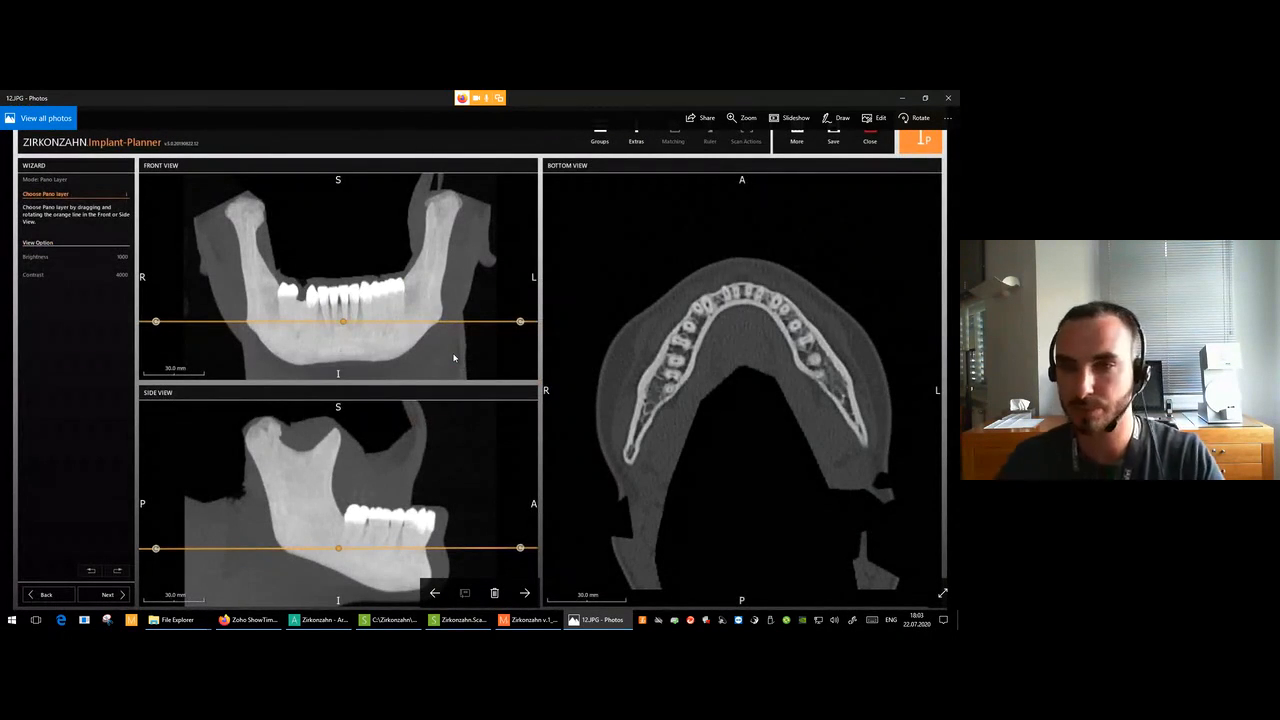
pyautogui.press('Right')
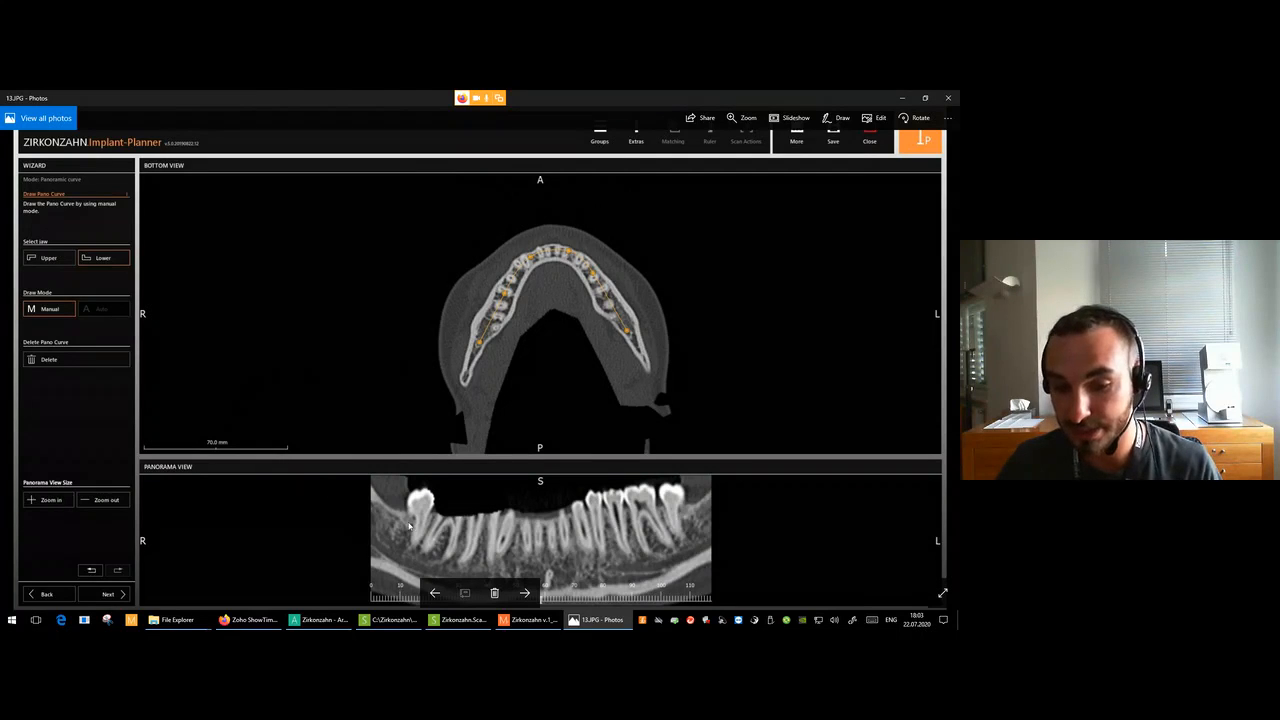
pyautogui.press('Right')
pyautogui.press('Right')
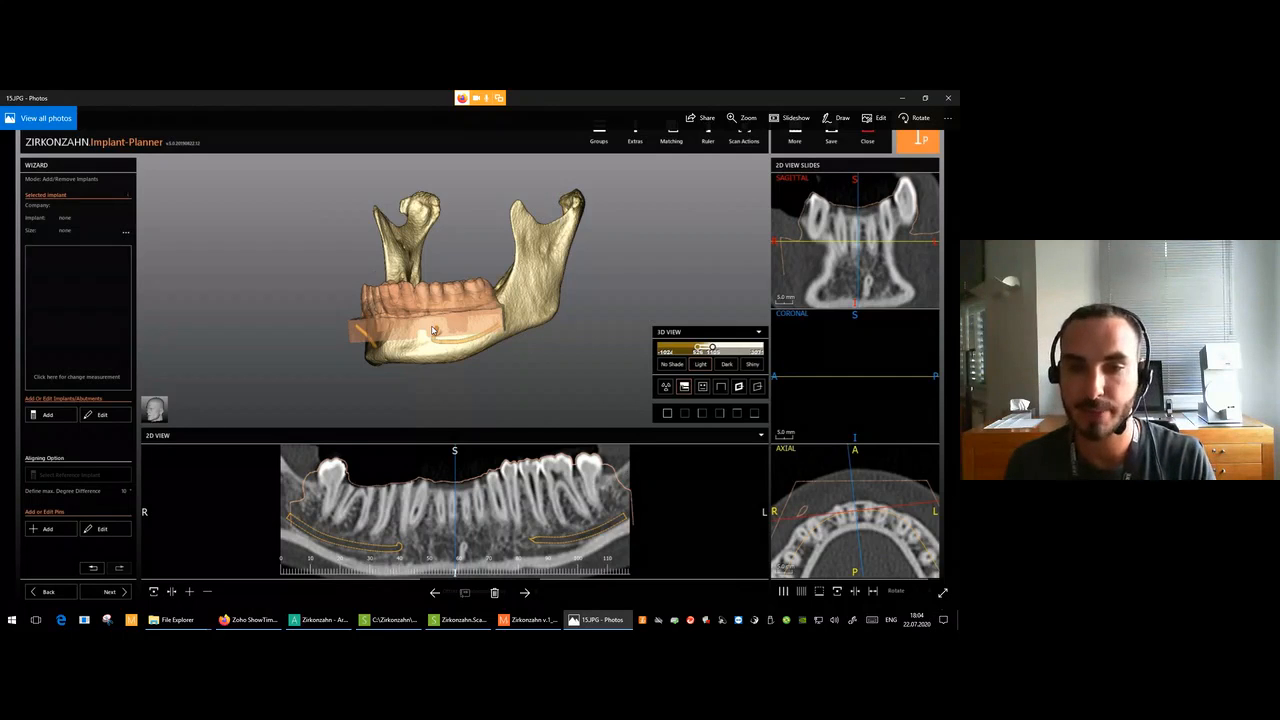
# Compare screenshots 15 and 16 on placing the imported object, check the wax-up in Zirkonzahn.Modifier and return to Photos.
pyautogui.press('Right')
pyautogui.press('Left')
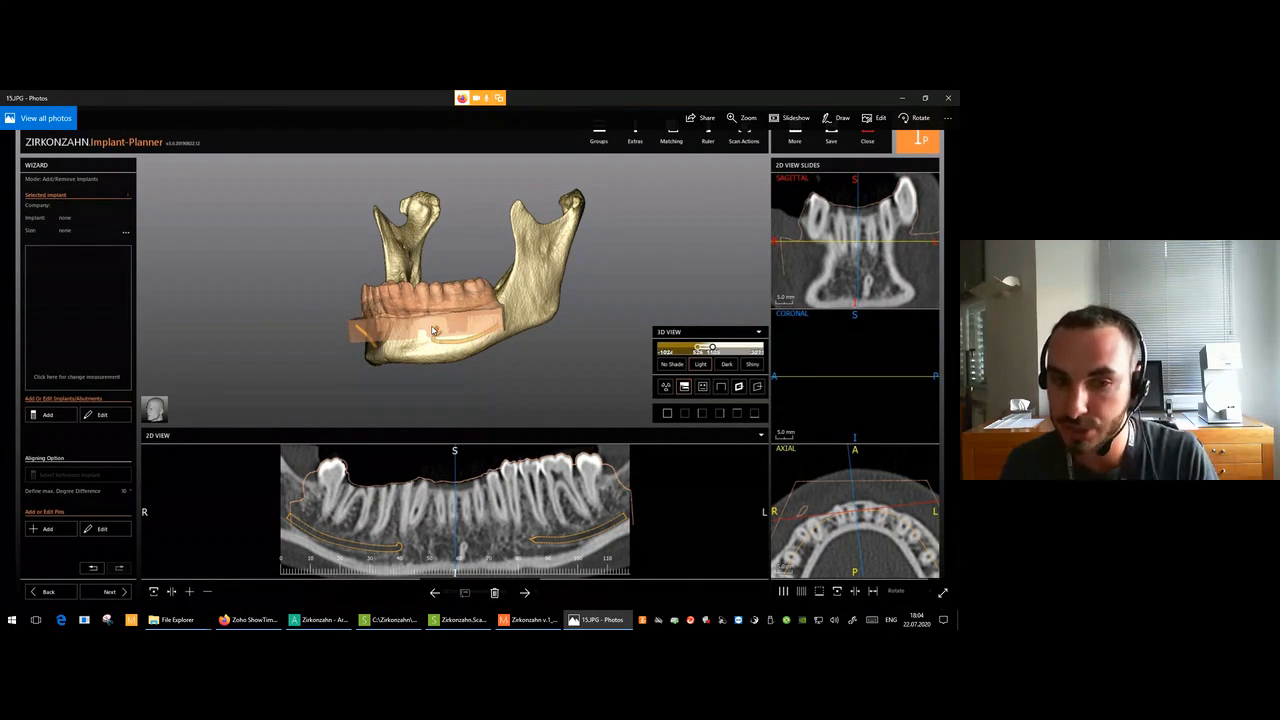
pyautogui.press('Right')
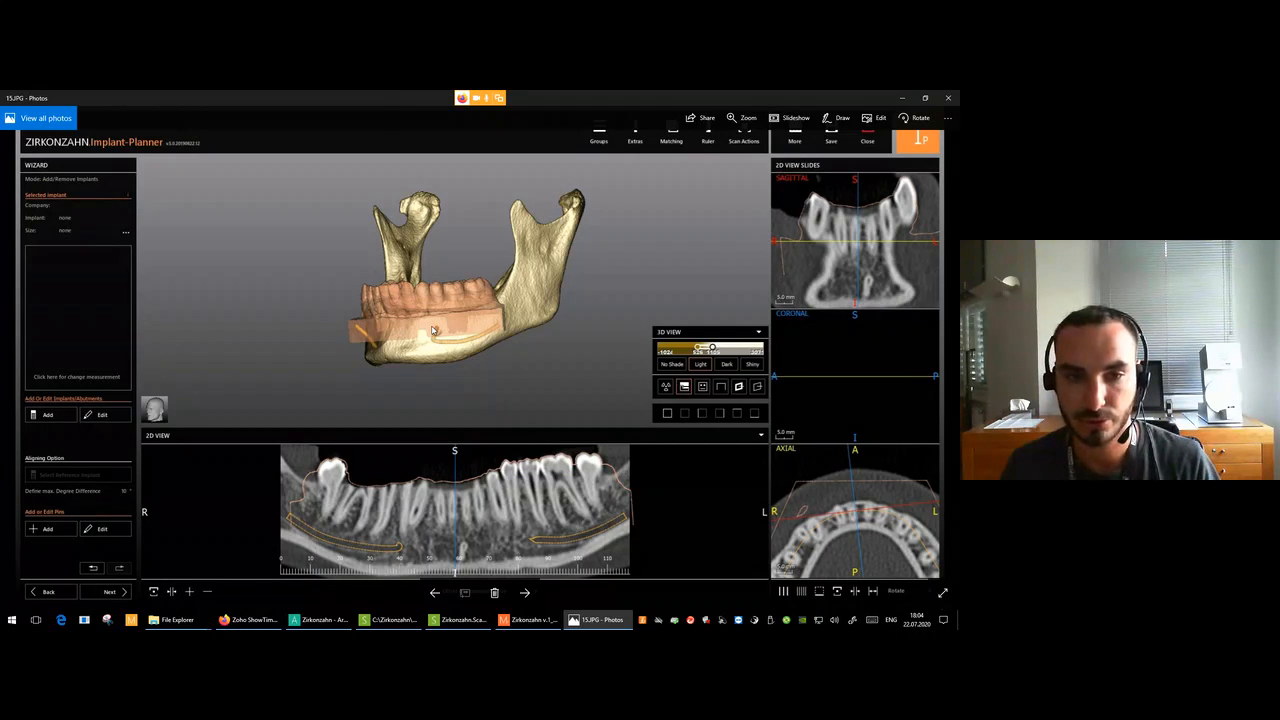
pyautogui.press('Right')
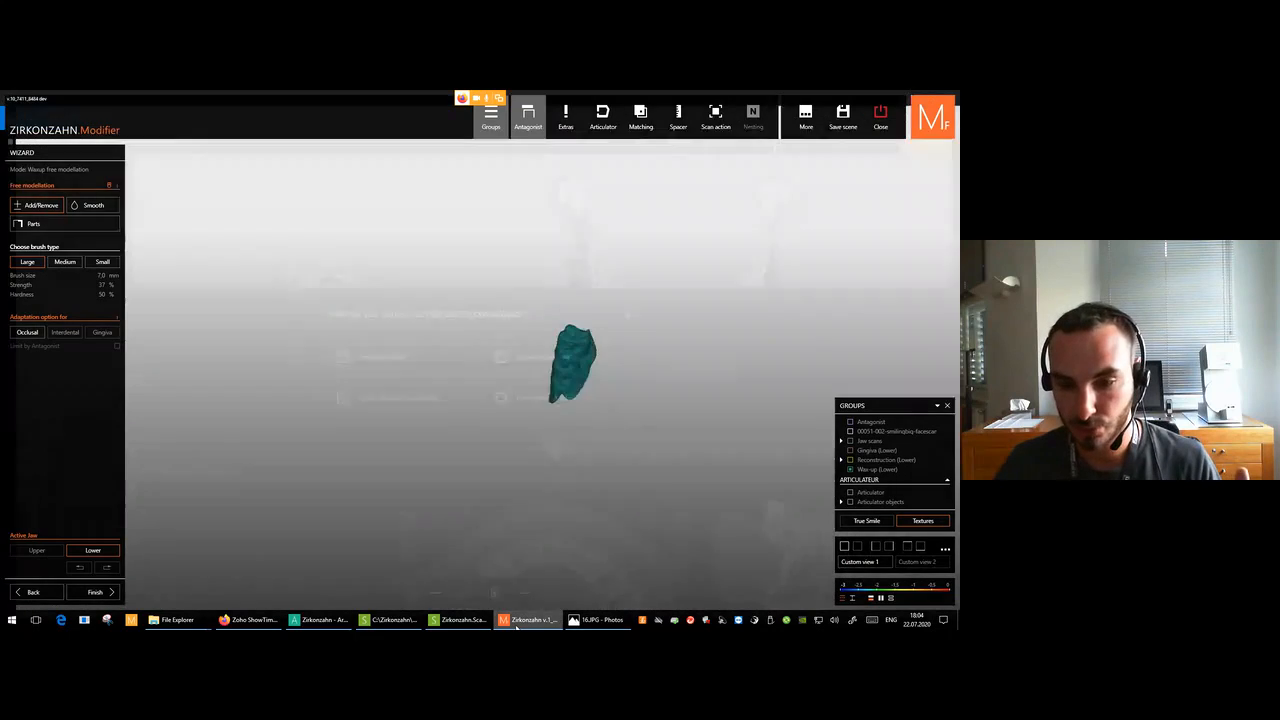
pyautogui.click(530, 620)
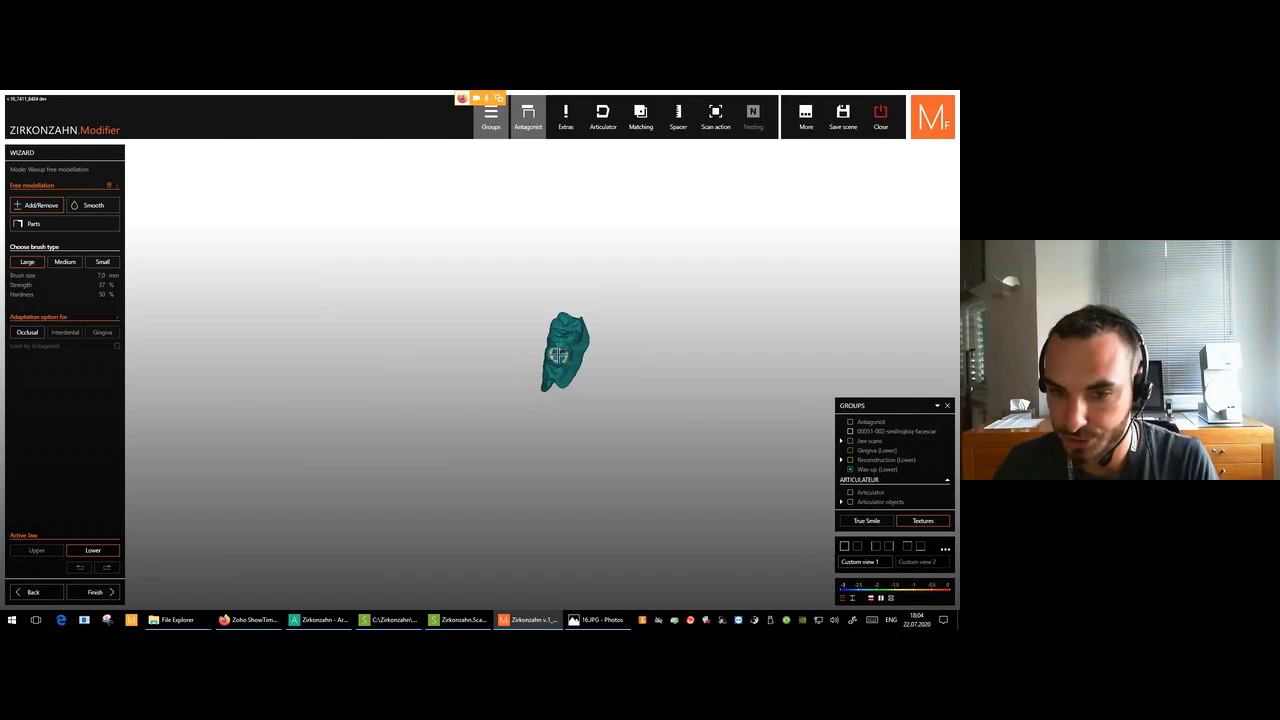
pyautogui.click(600, 620)
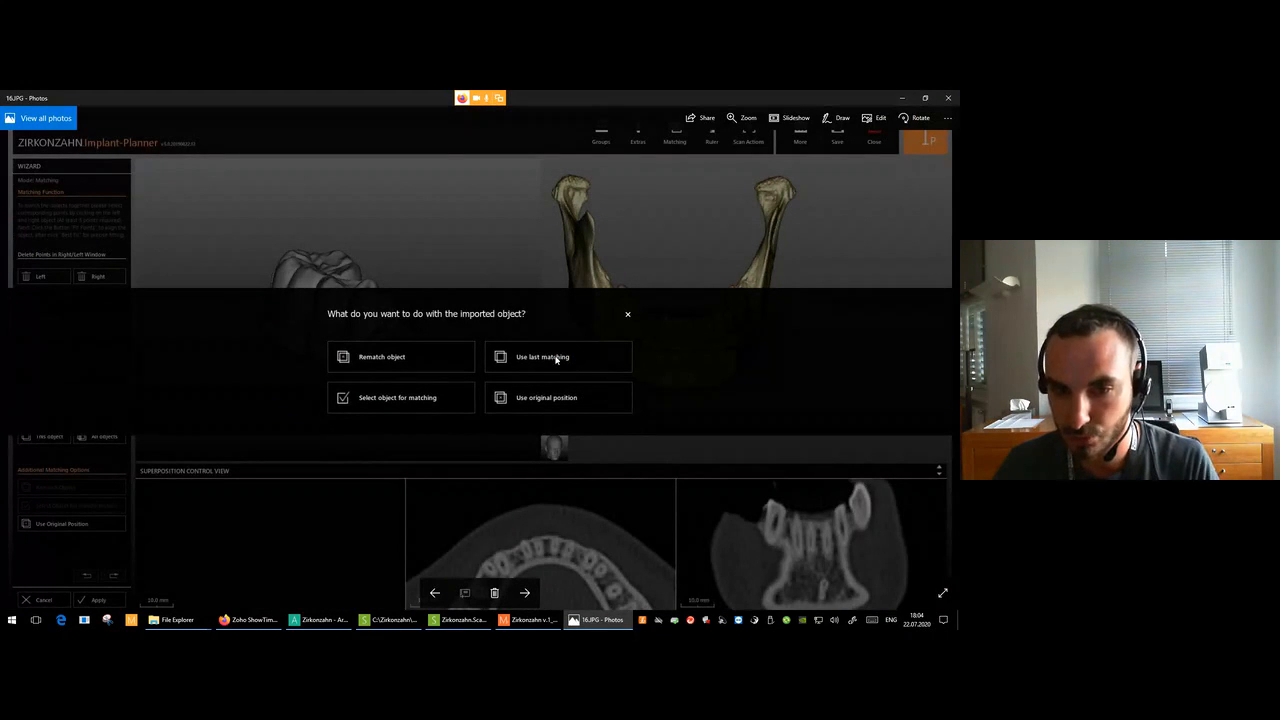
# View screenshots 17 to 19, covering the Setup/Waxup object type, the wax-up on the mandible and the upper jaw file selection.
pyautogui.press('Right')
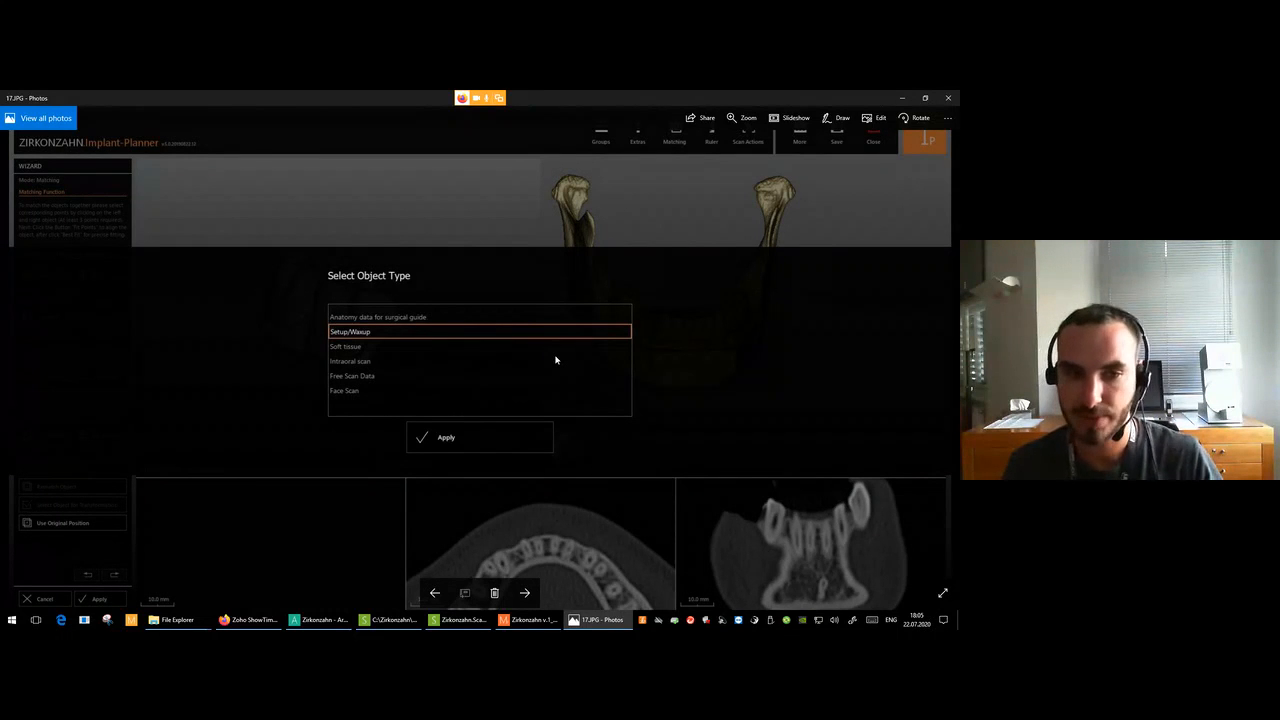
pyautogui.press('Right')
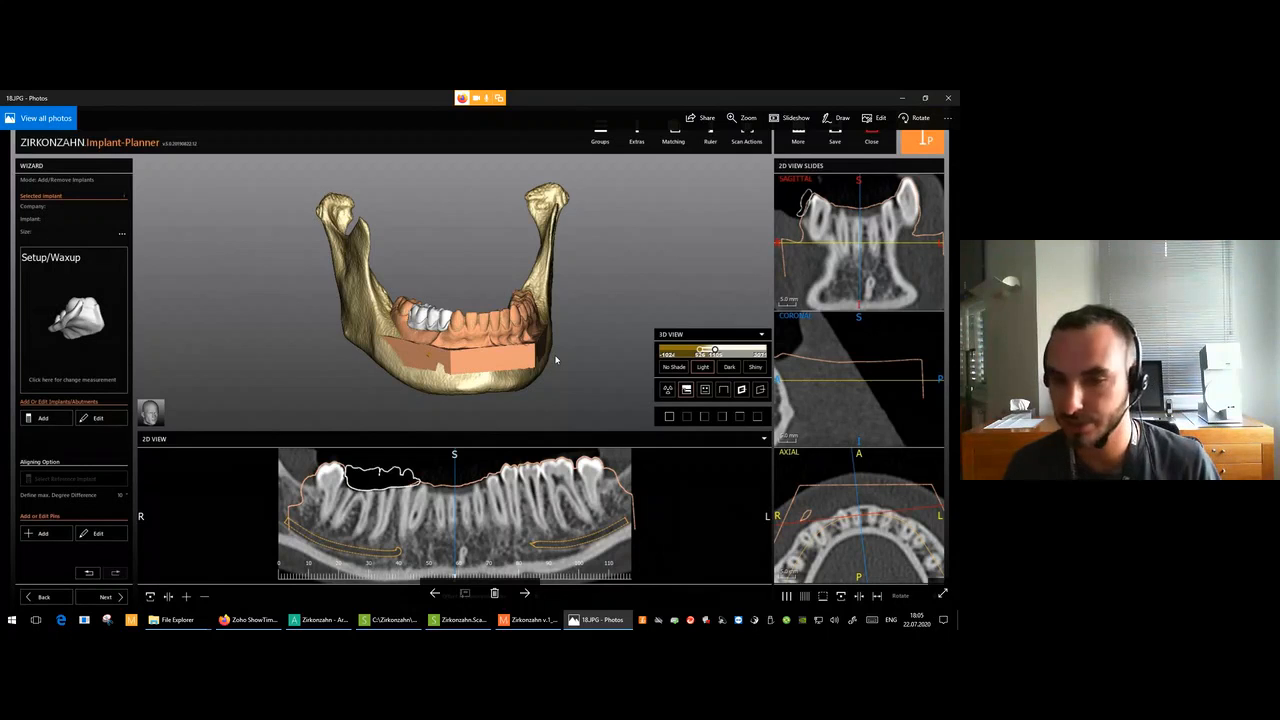
pyautogui.press('Right')
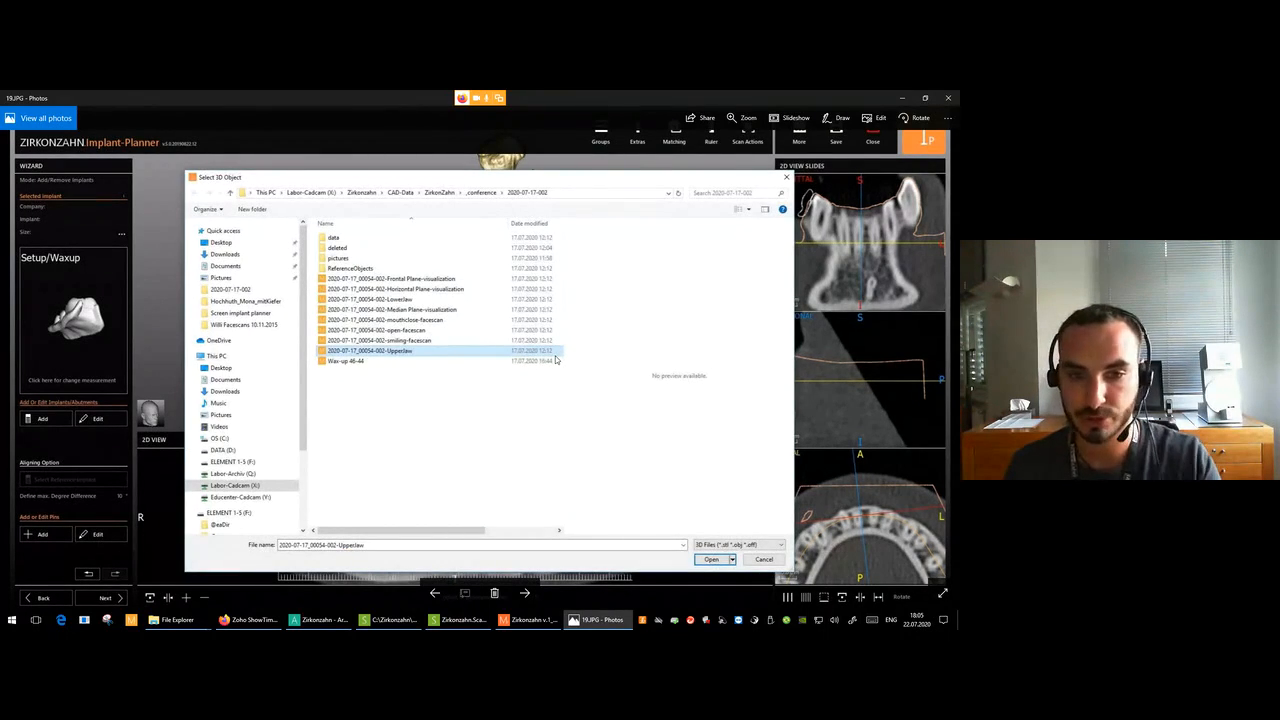
pyautogui.press('Left')
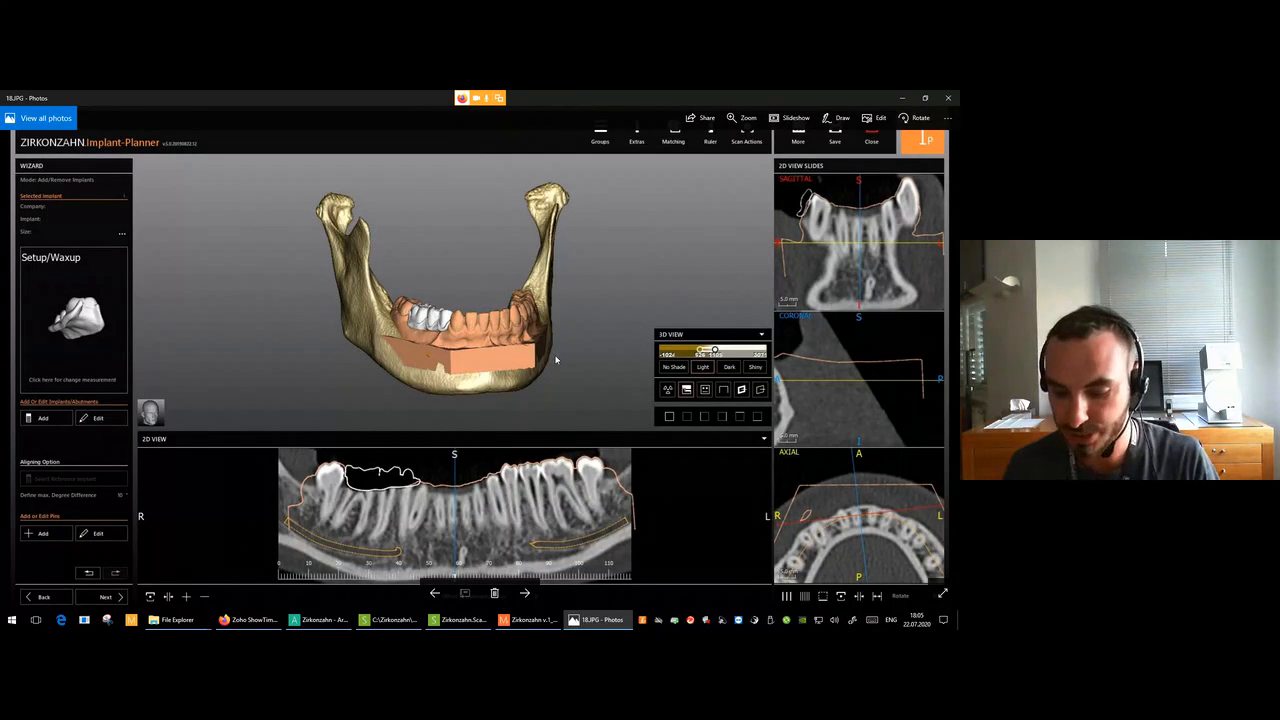
pyautogui.press('Right')
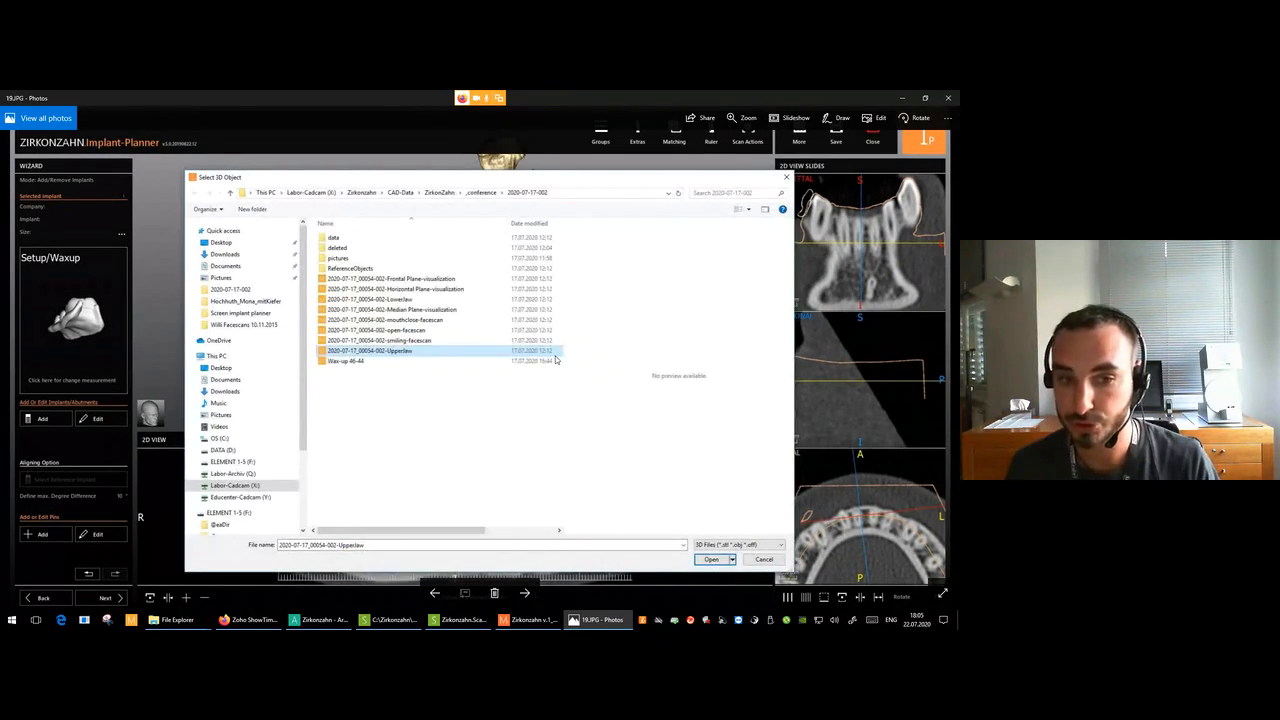
# View screenshots 20 to 25, covering the imported object's matching options, the implant and abutment selection and the implants placed with the wax-up.
pyautogui.press('Right')
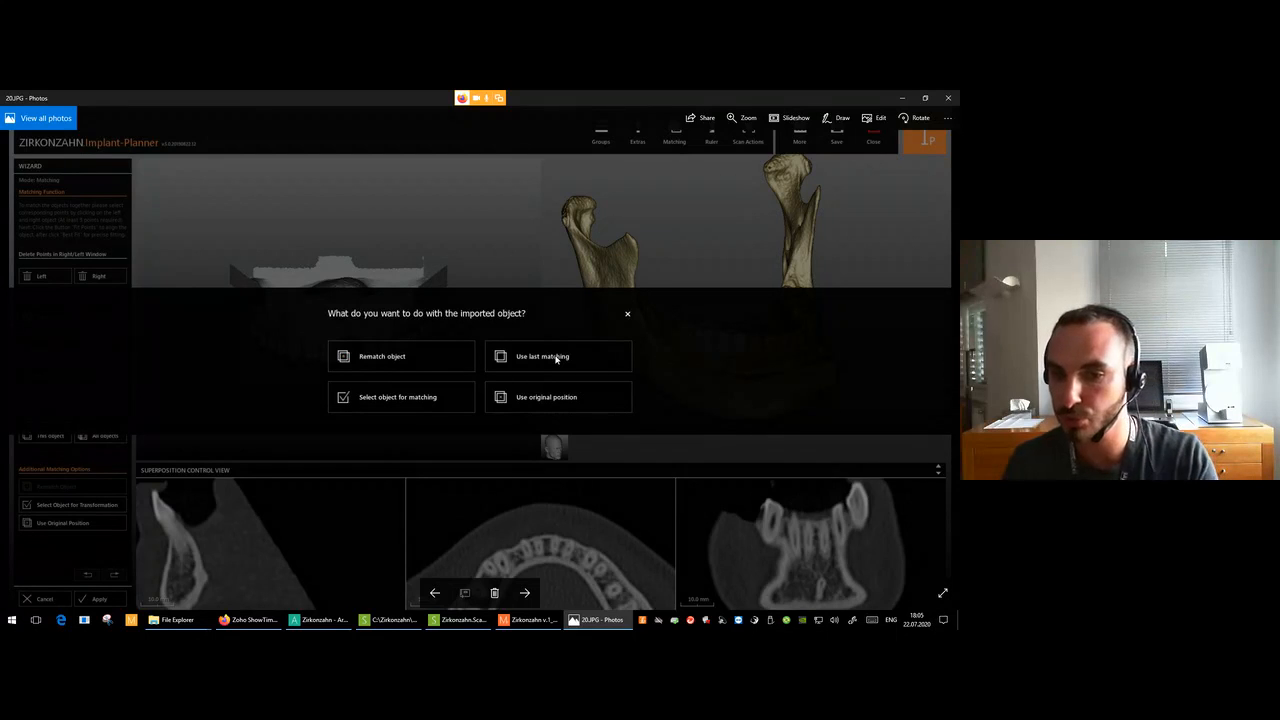
pyautogui.press('Right')
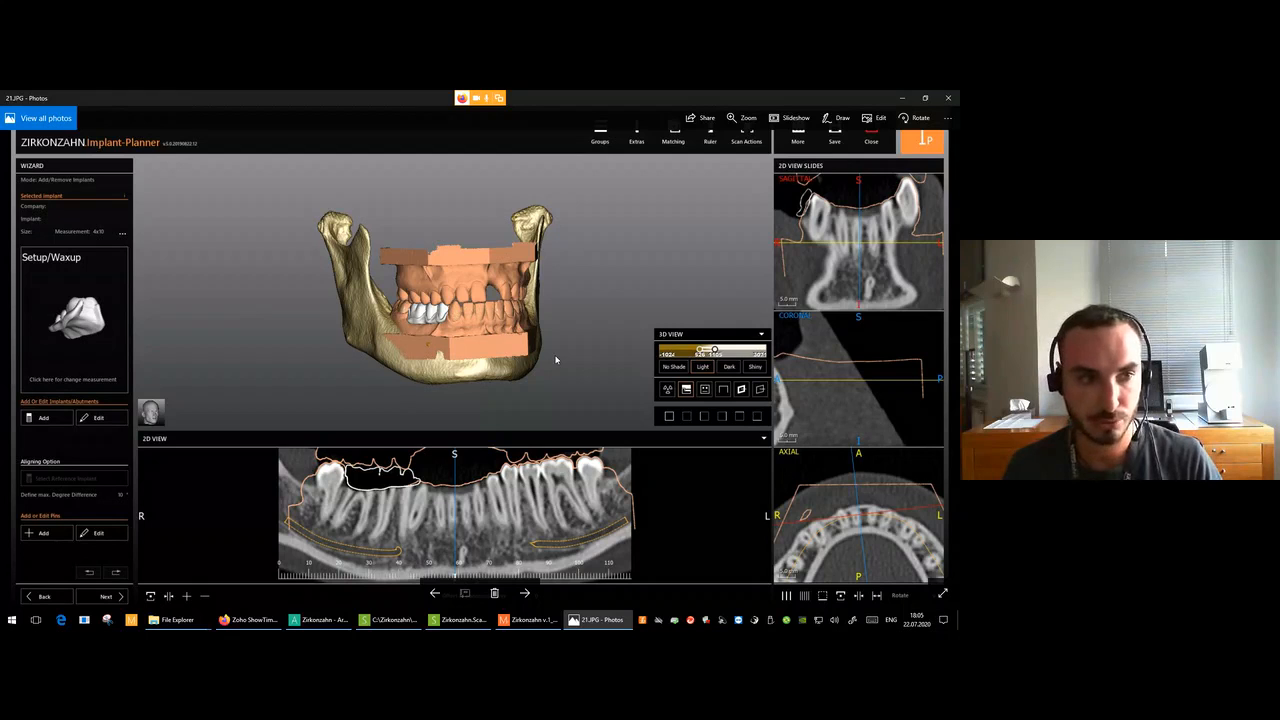
pyautogui.press('Right')
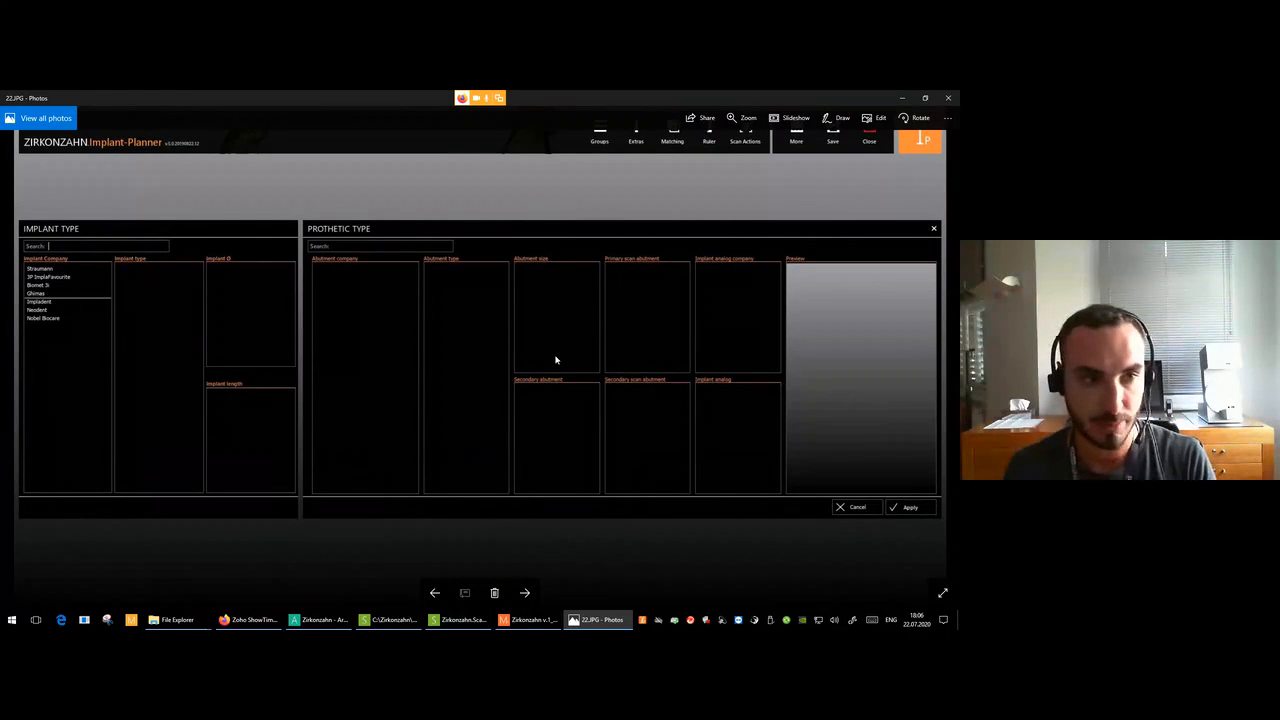
pyautogui.press('Right')
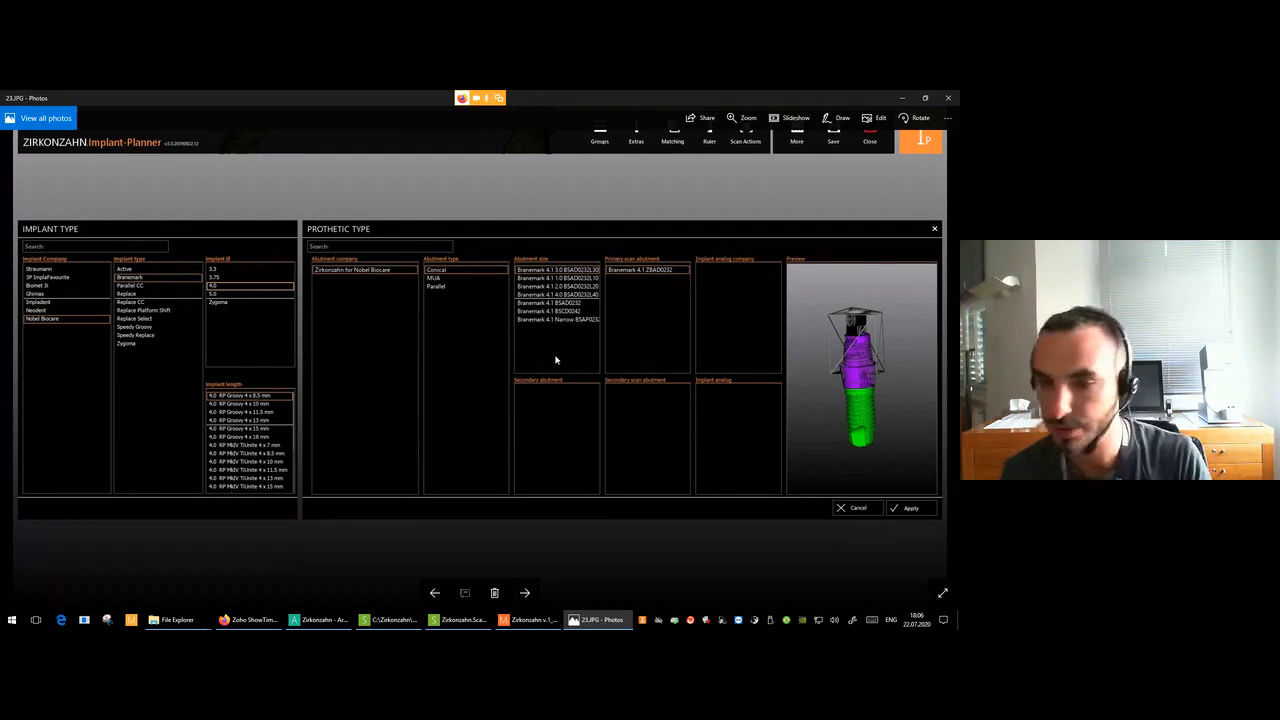
pyautogui.press('Right')
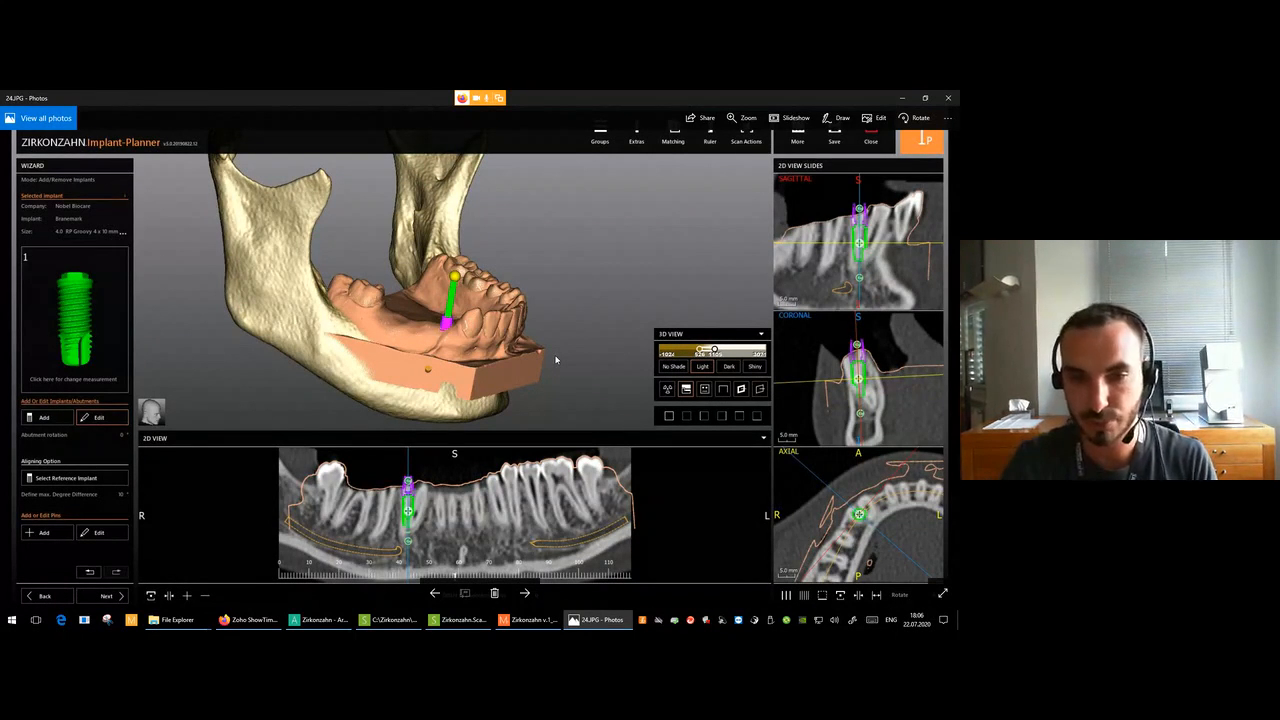
pyautogui.press('Right')
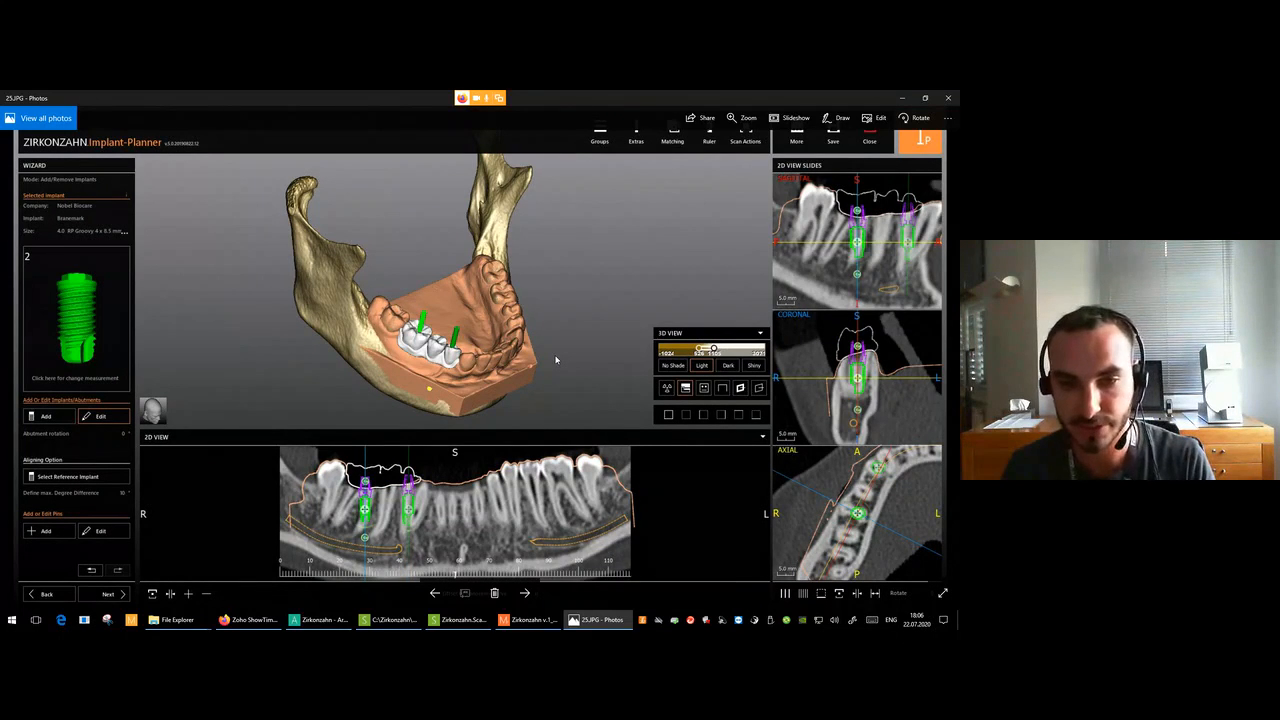
# View screenshots 26 to 30, covering the sleeve library, the placed sleeves and the project export options, and close Photos.
pyautogui.press('Right')
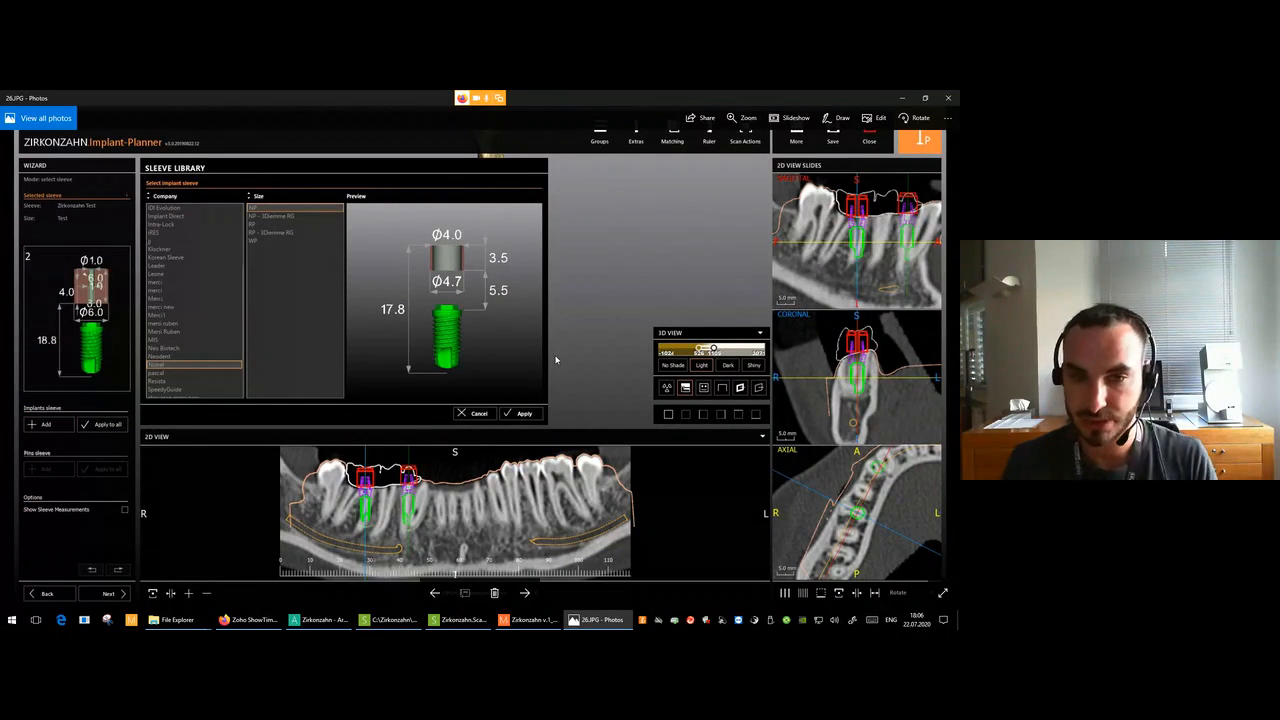
pyautogui.press('Right')
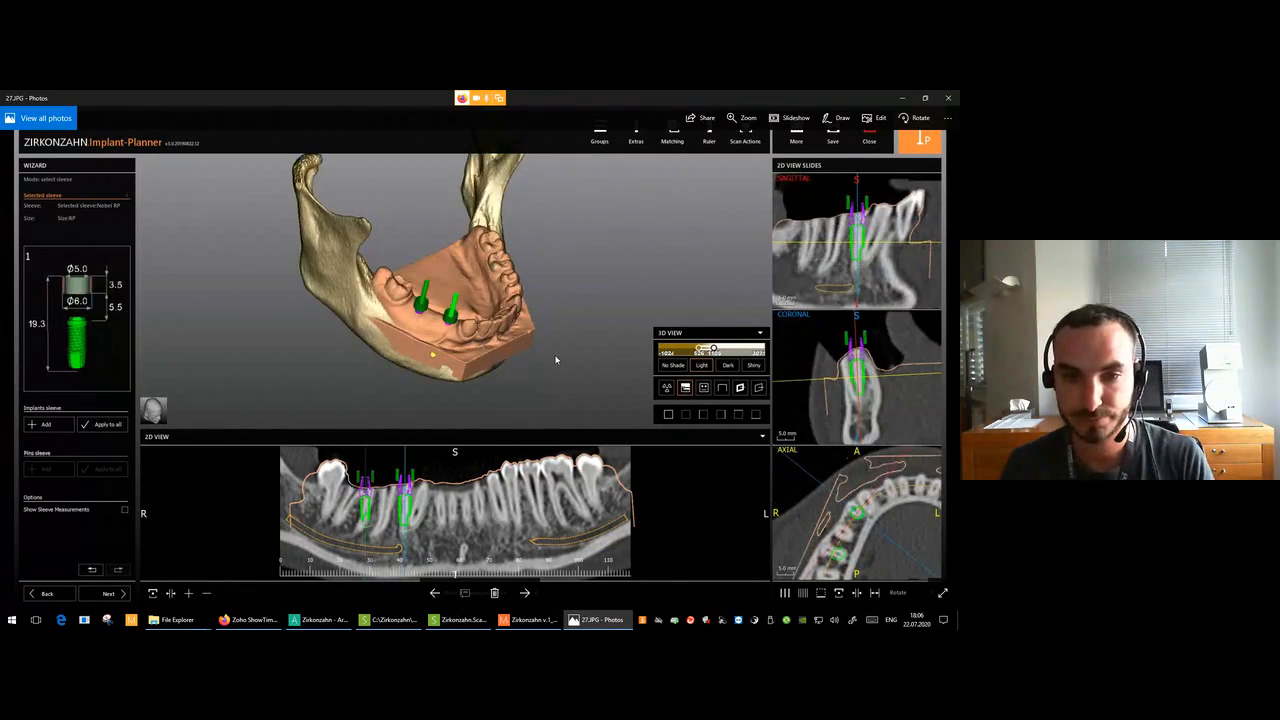
pyautogui.press('Right')
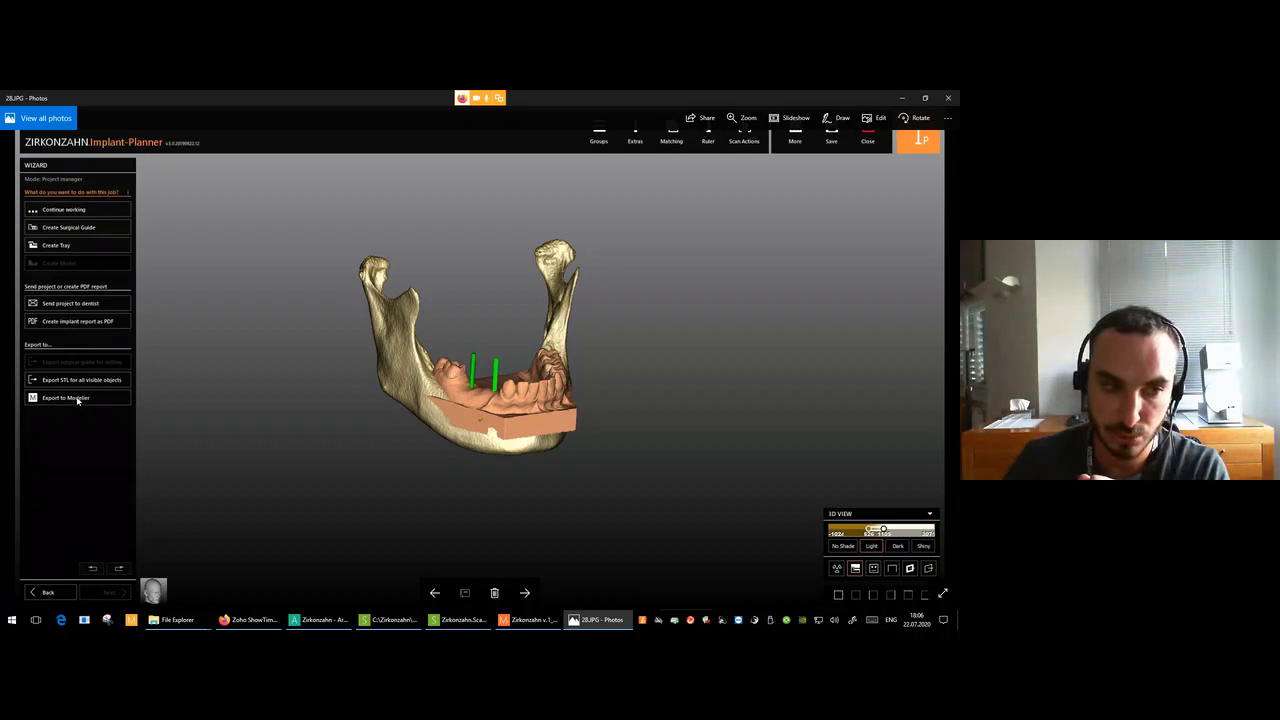
pyautogui.press('Right')
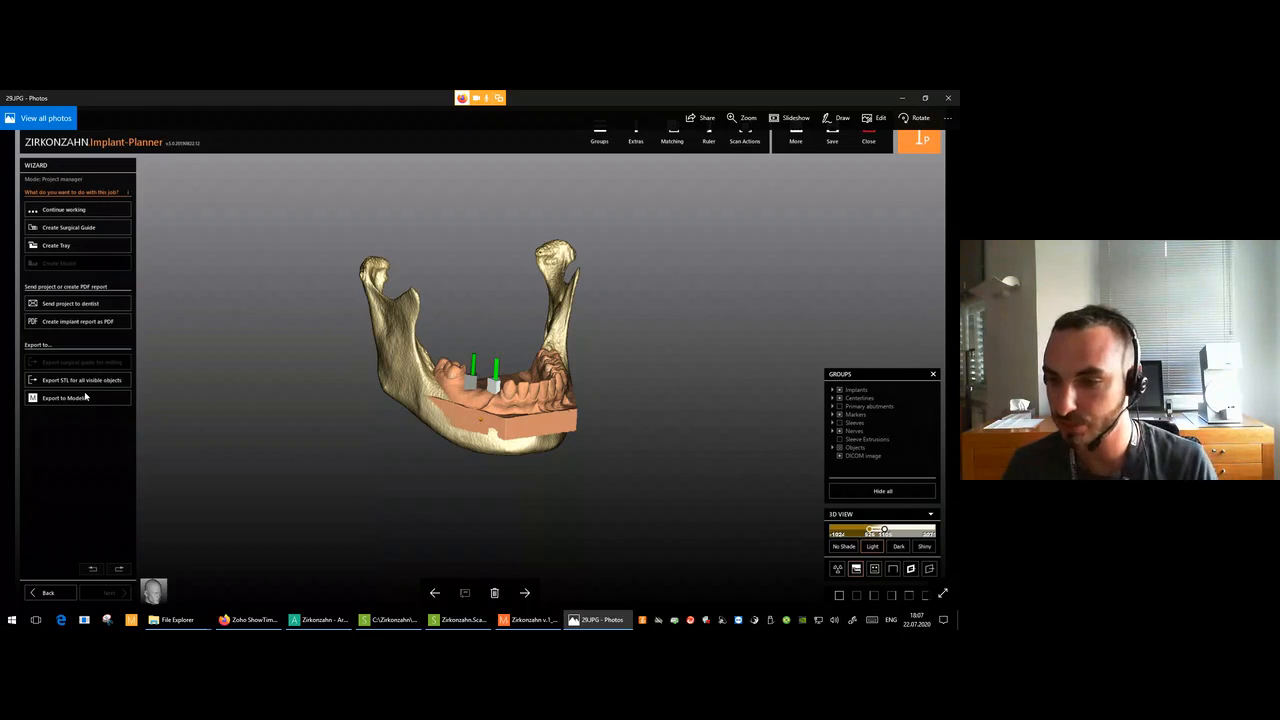
pyautogui.press('Right')
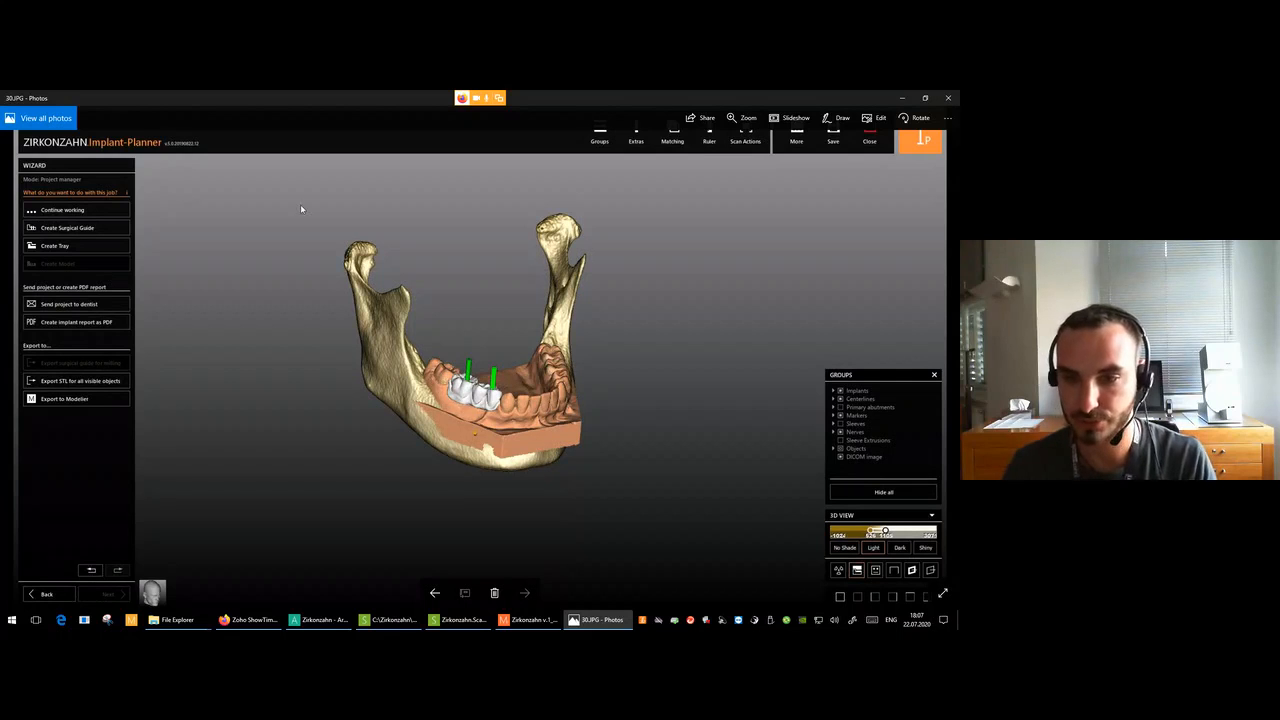
pyautogui.click(950, 100)
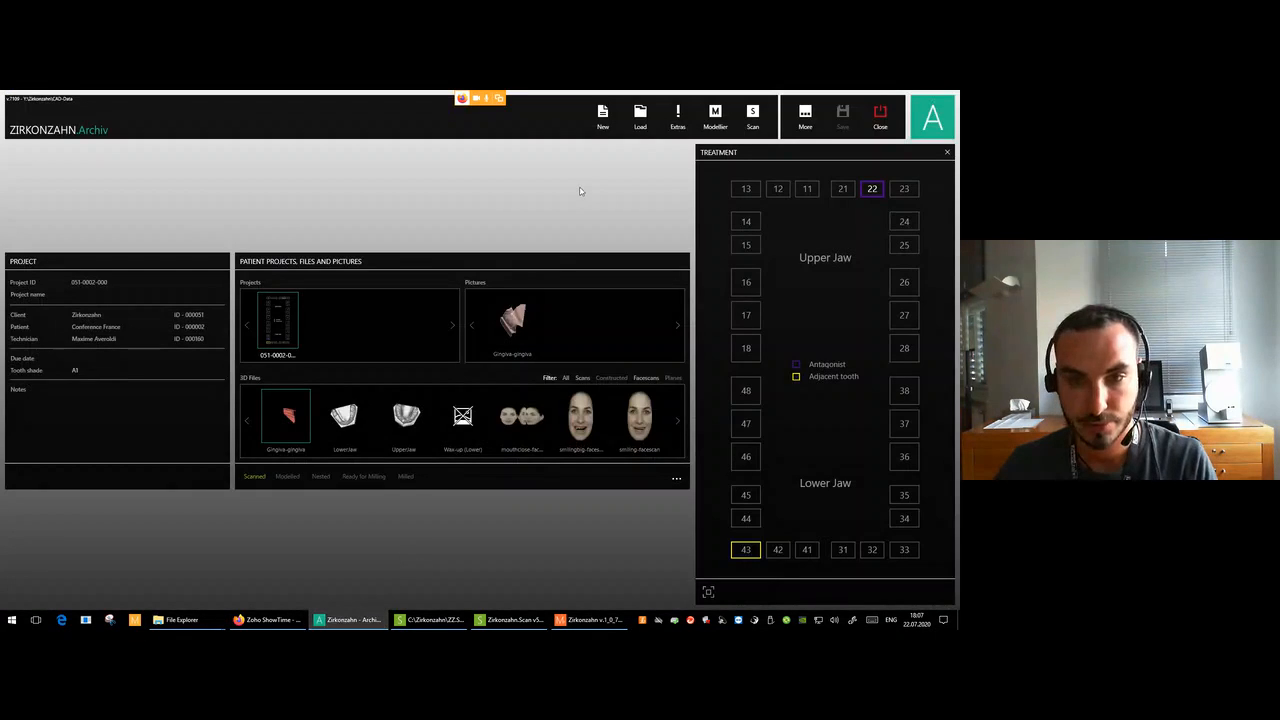
# Load the conference project dated 2020/07/17 in Zirkonzahn.Archiv and check the treatment details of tooth 46.
pyautogui.click(640, 117)
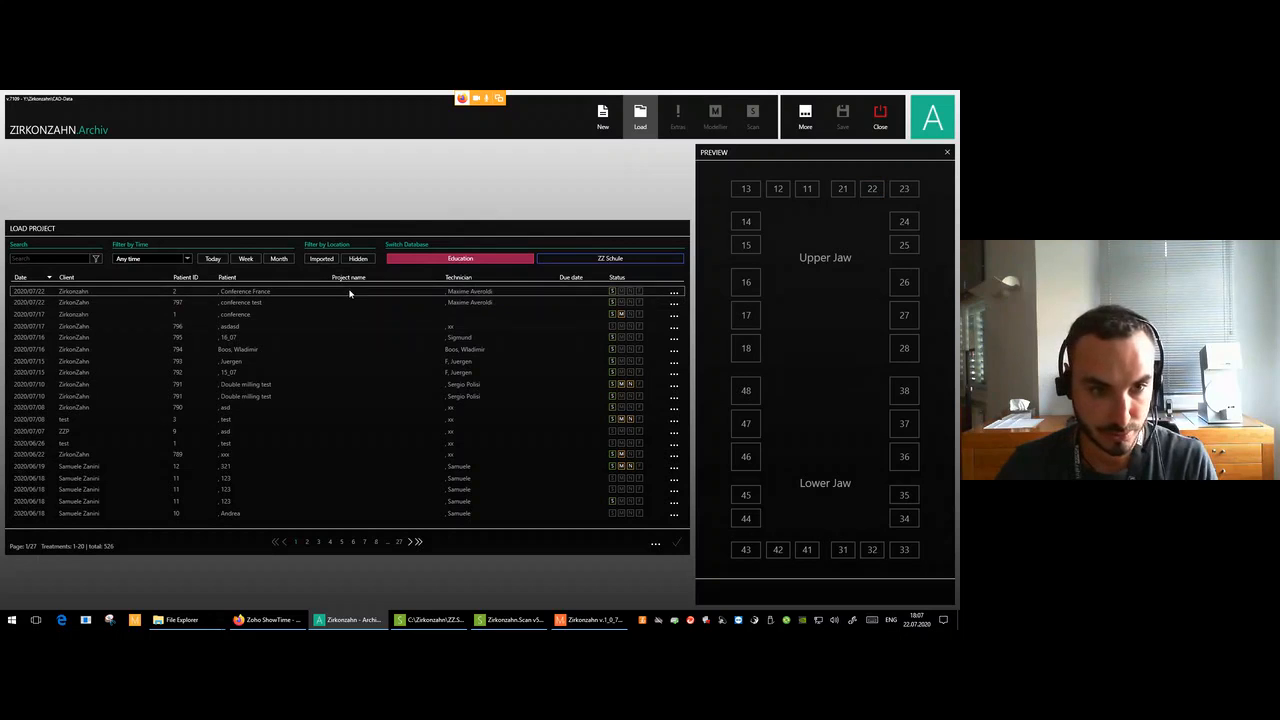
pyautogui.doubleClick(340, 314)
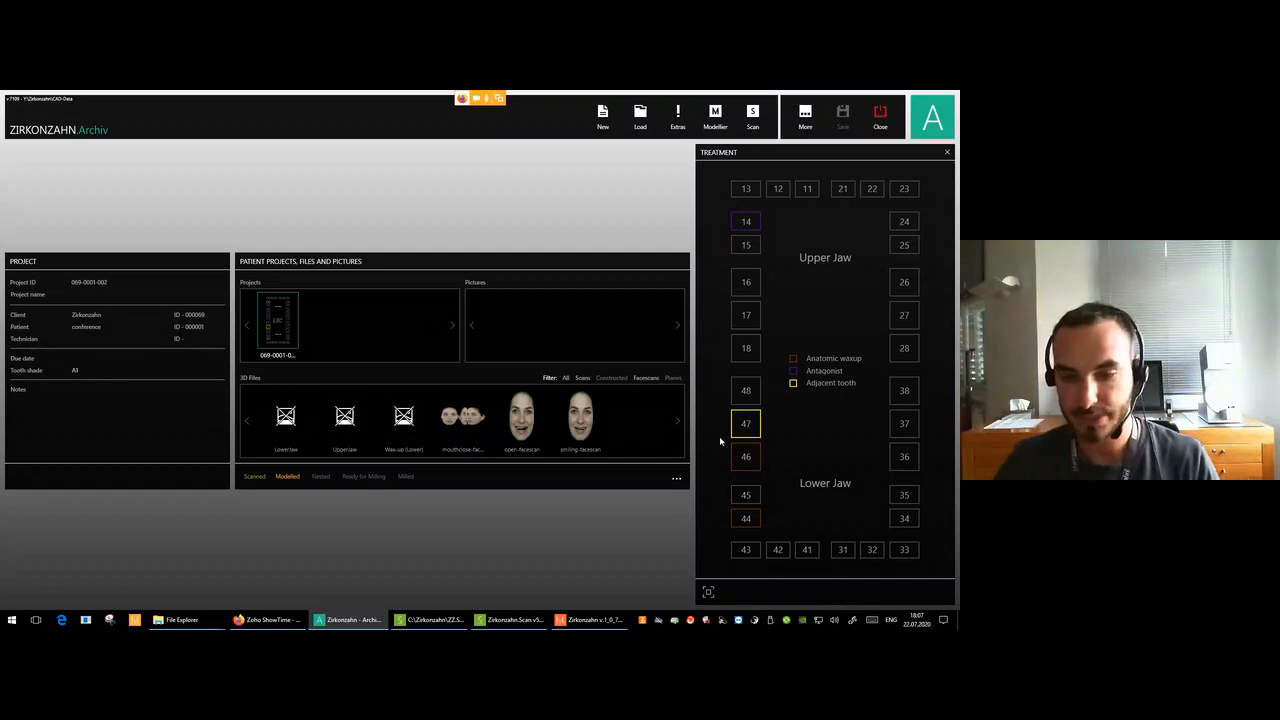
pyautogui.moveTo(745, 459)
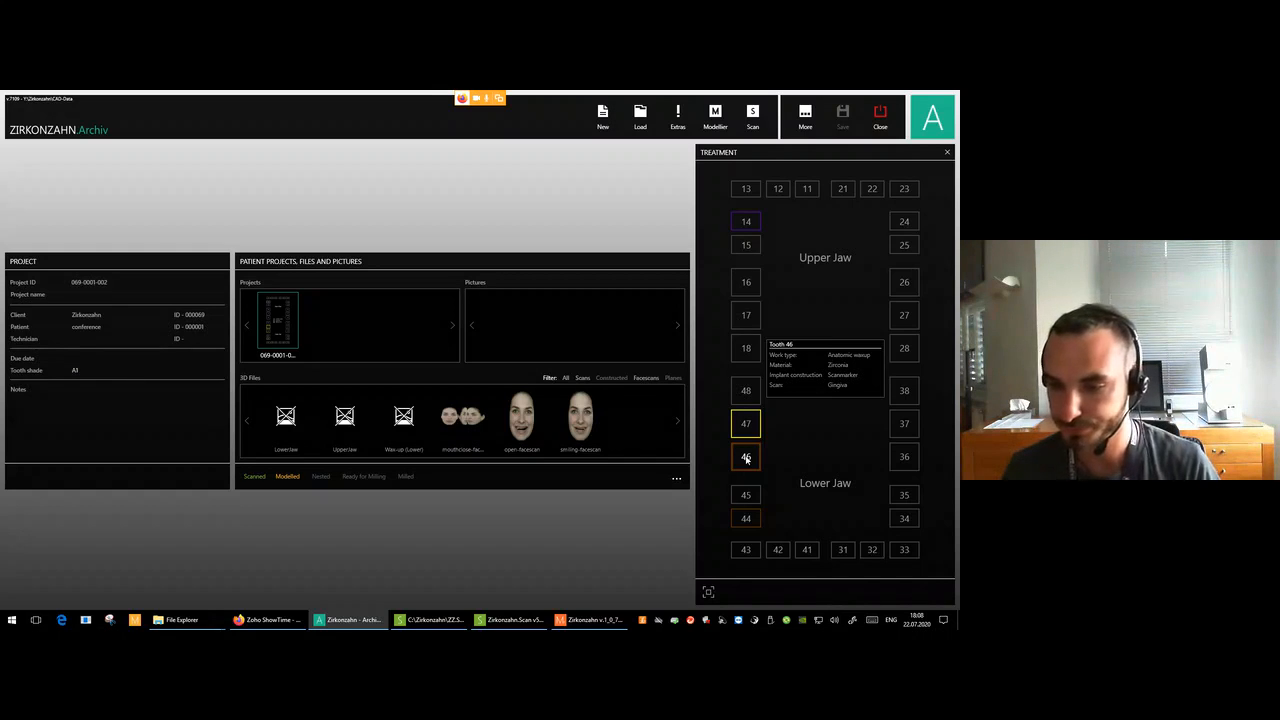
# Set the material of the anatomic wax-ups on teeth 44 and 46 to PMMA and save the project.
pyautogui.click(746, 518)
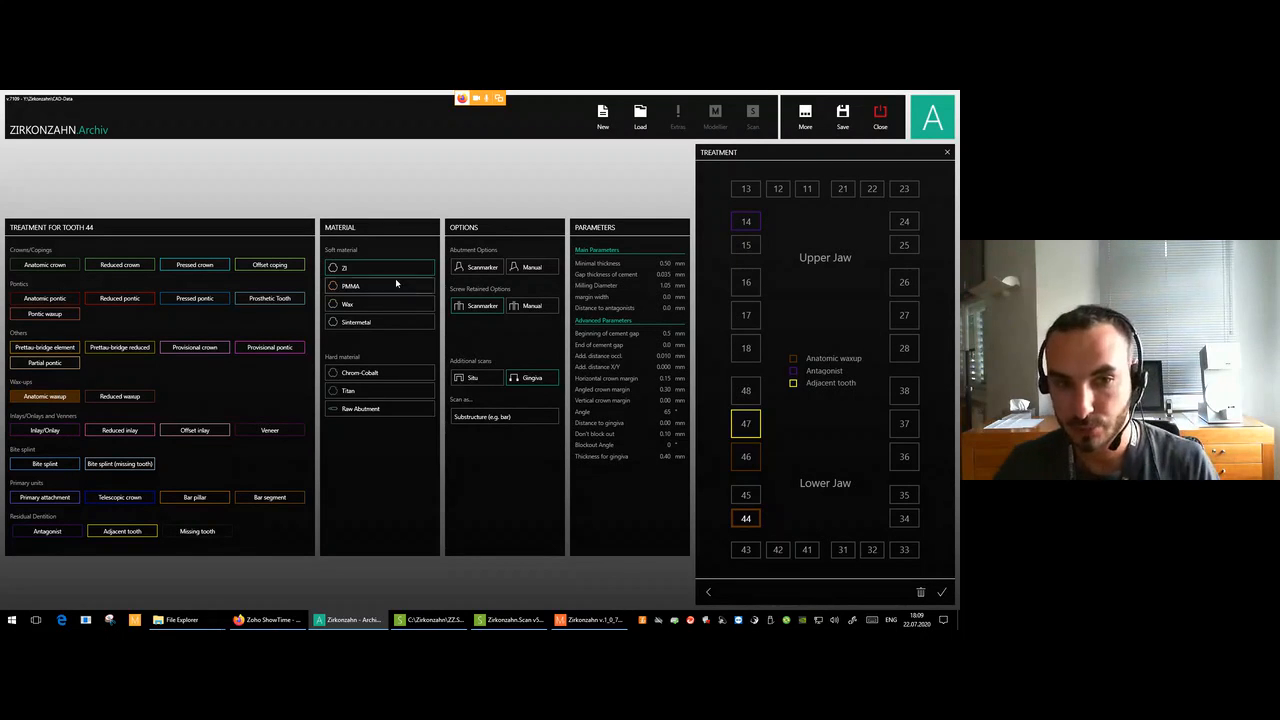
pyautogui.click(351, 287)
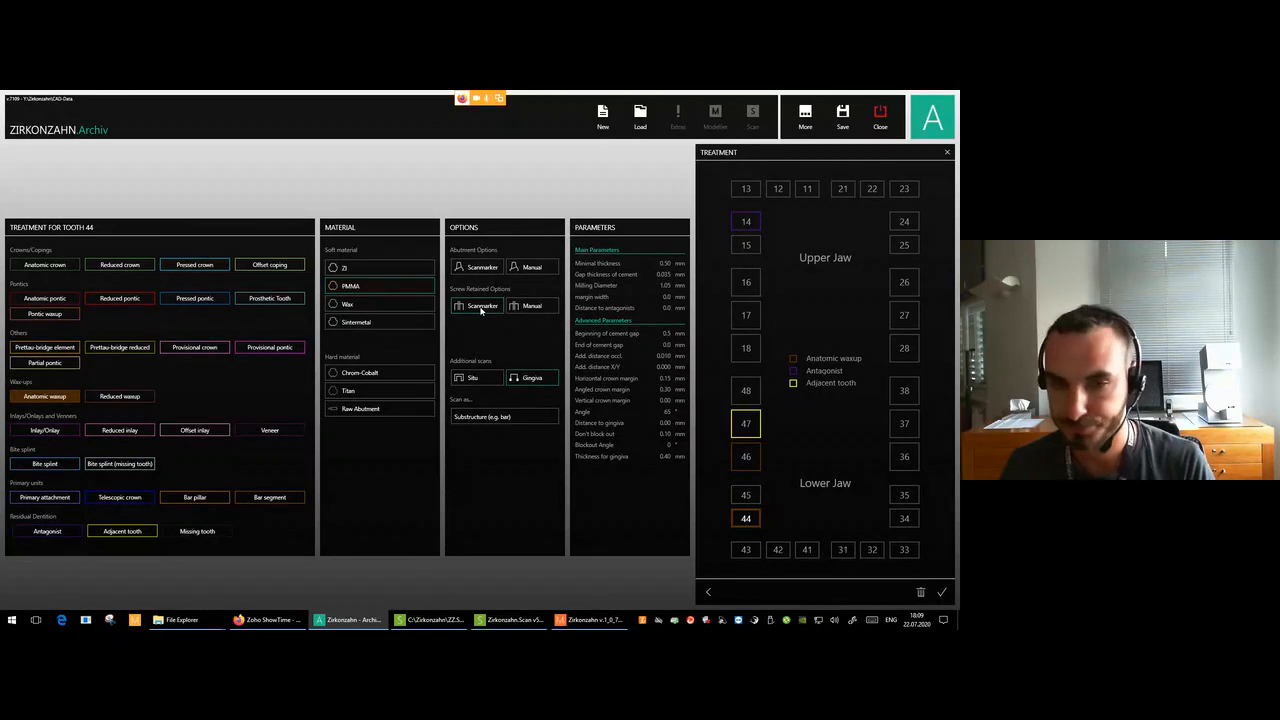
pyautogui.click(749, 460)
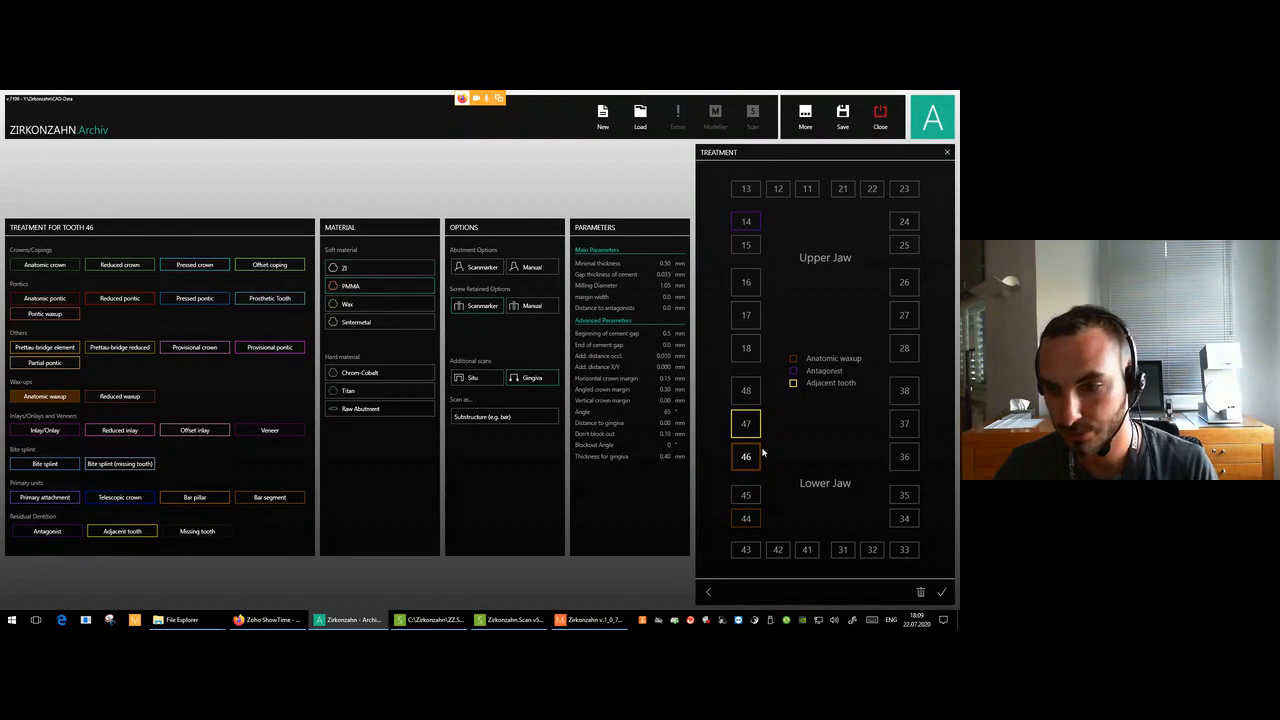
pyautogui.click(941, 592)
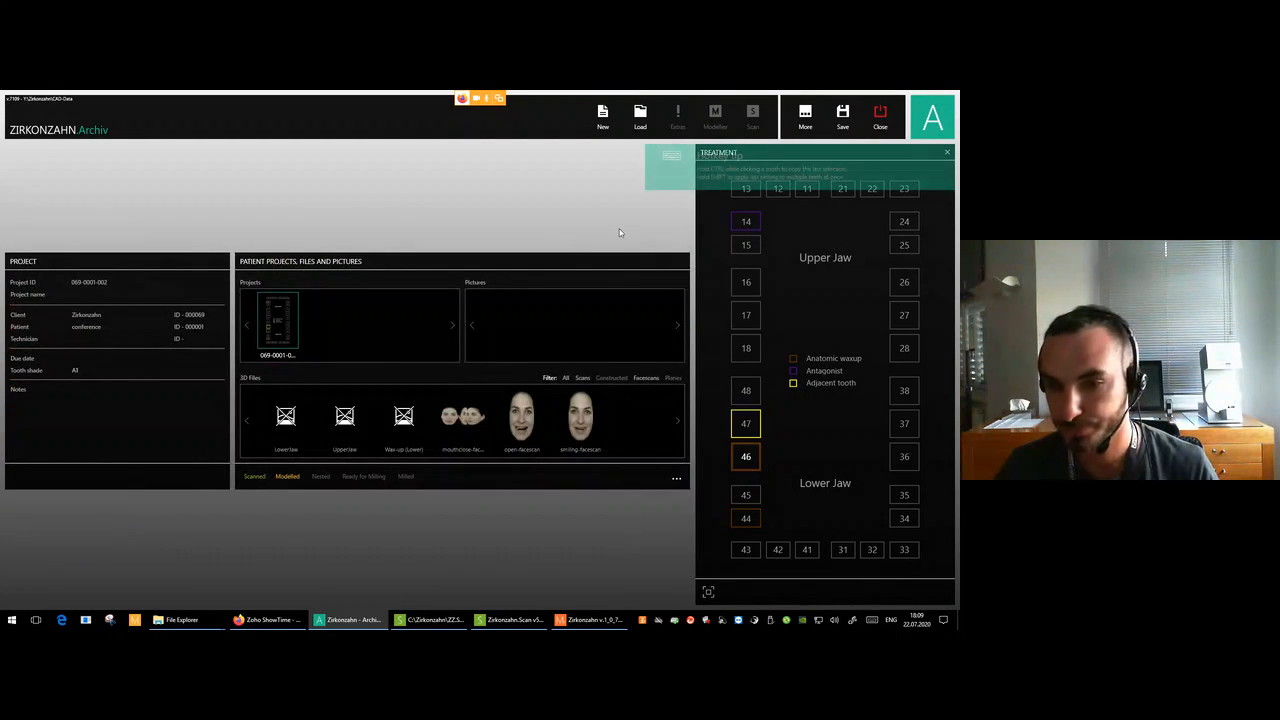
pyautogui.click(843, 125)
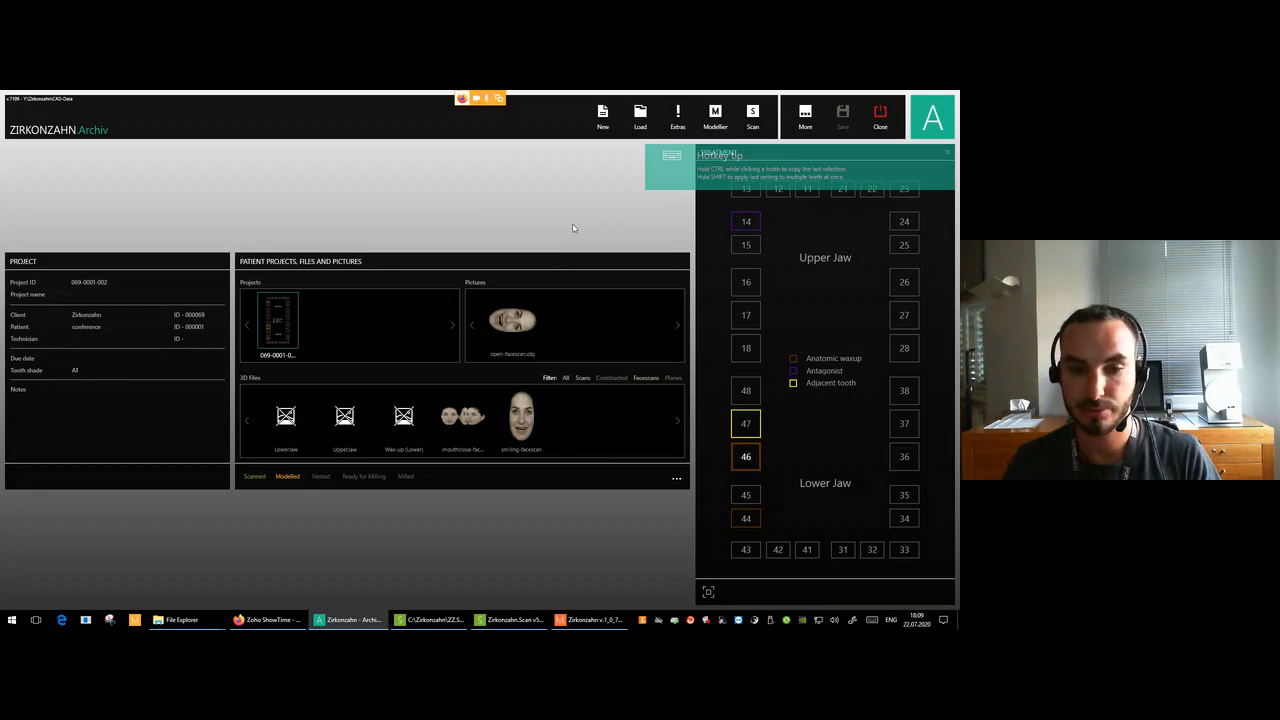
# Open the project in Zirkonzahn.Modellier and move the mandible scan-abutment file dialog clear of the screen edge.
pyautogui.click(715, 128)
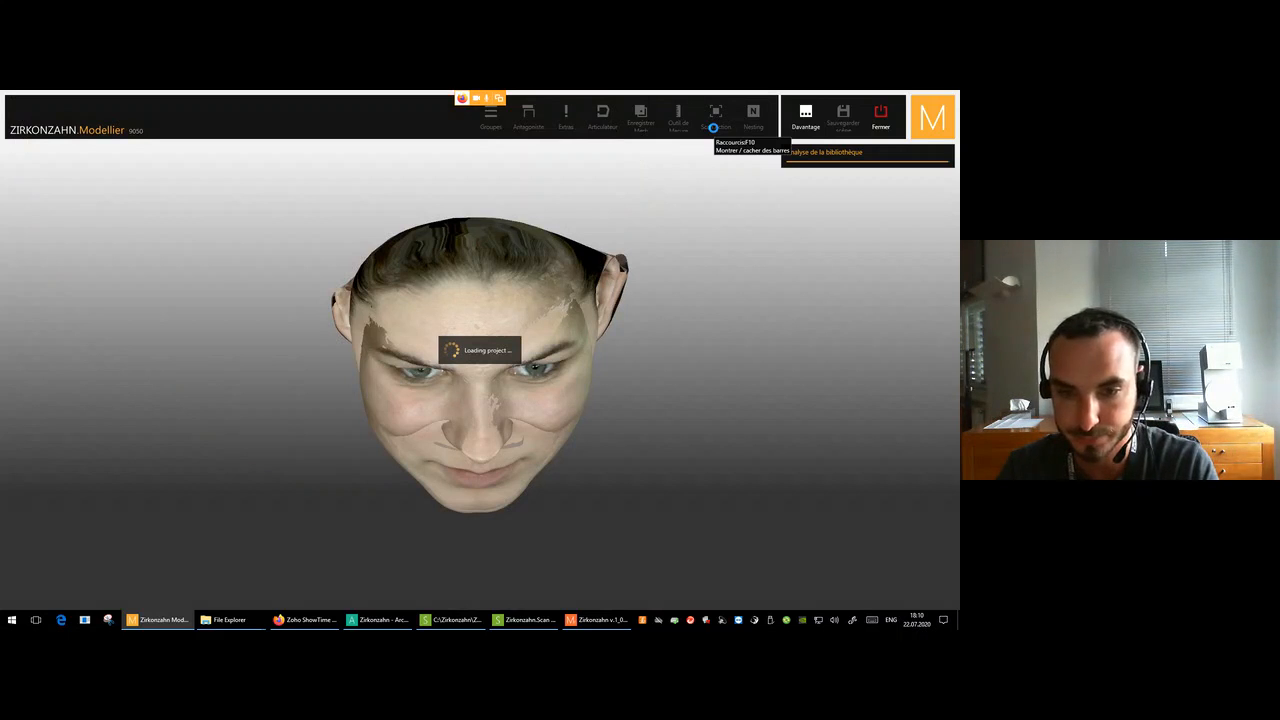
pyautogui.click(713, 127)
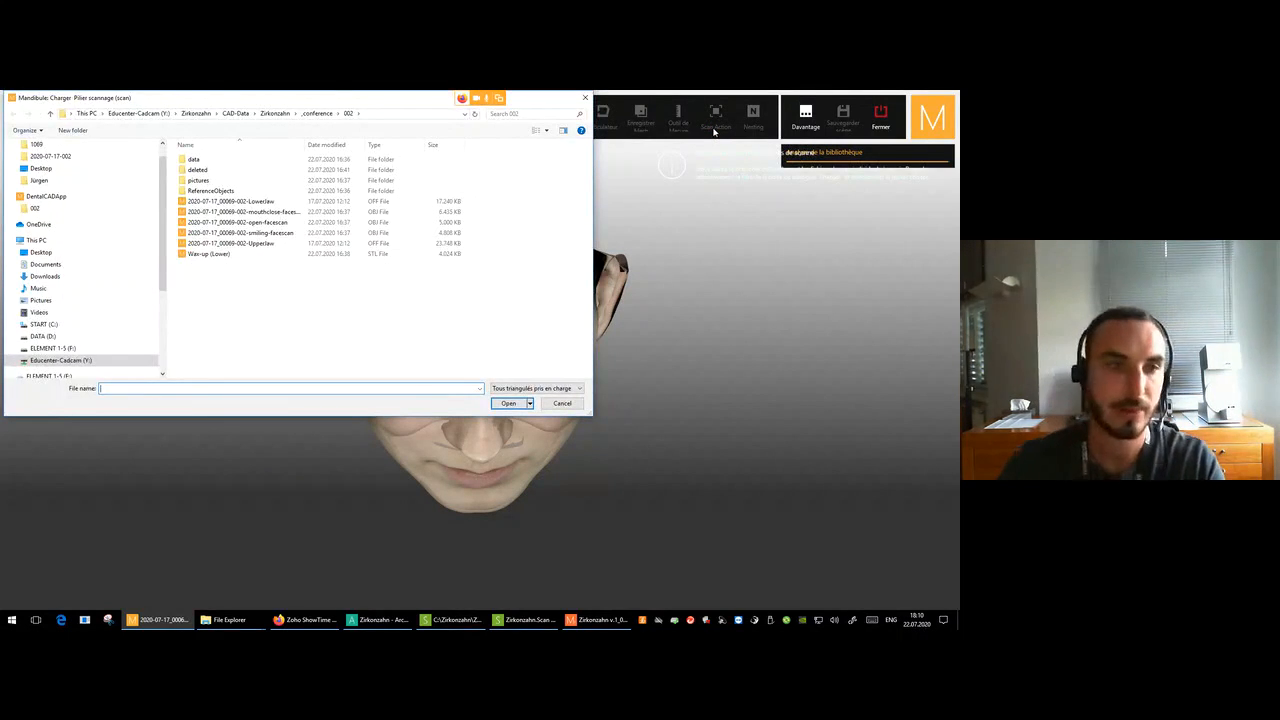
pyautogui.moveTo(268, 98); pyautogui.dragTo(458, 199)
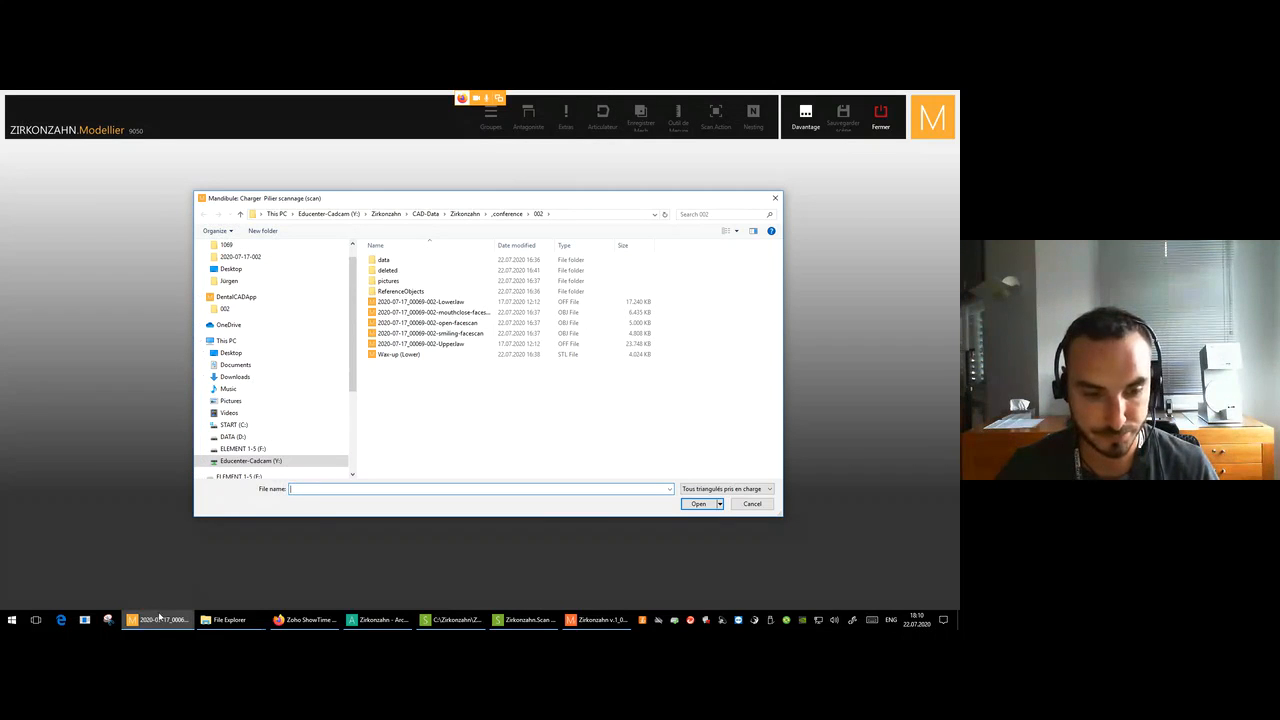
pyautogui.click(236, 622)
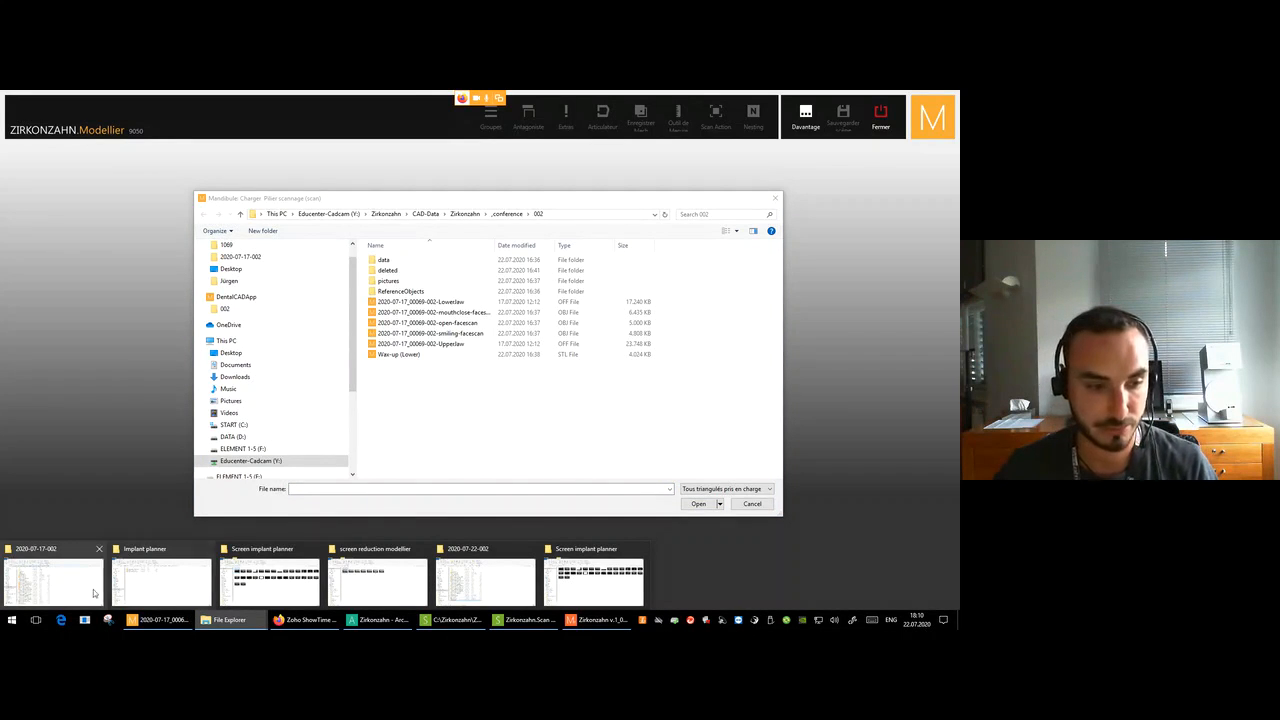
pyautogui.click(53, 580)
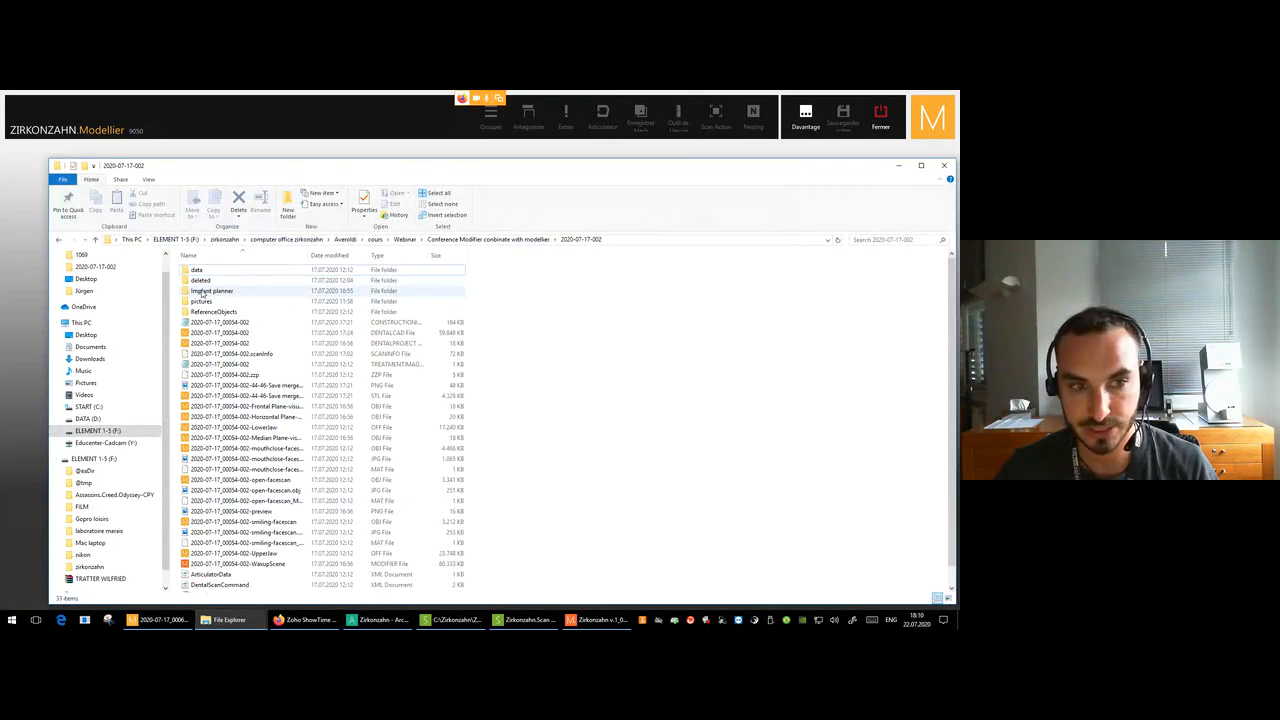
pyautogui.doubleClick(215, 291)
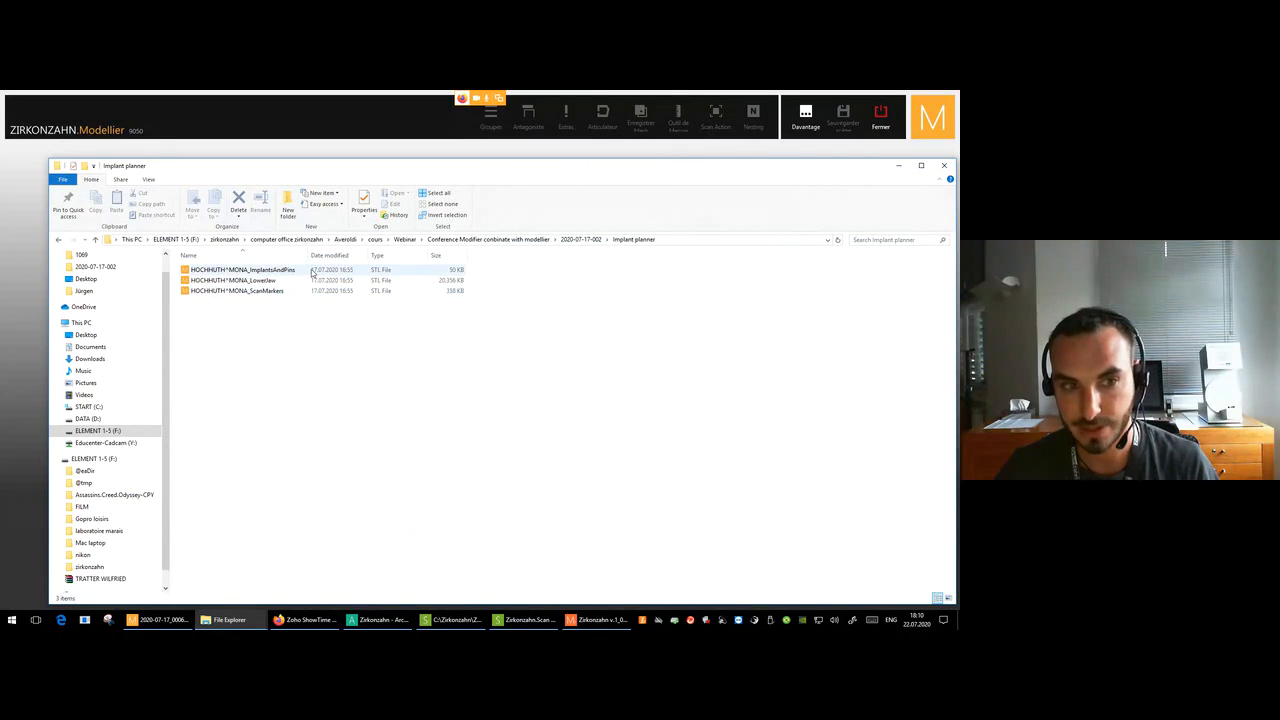
pyautogui.click(268, 296)
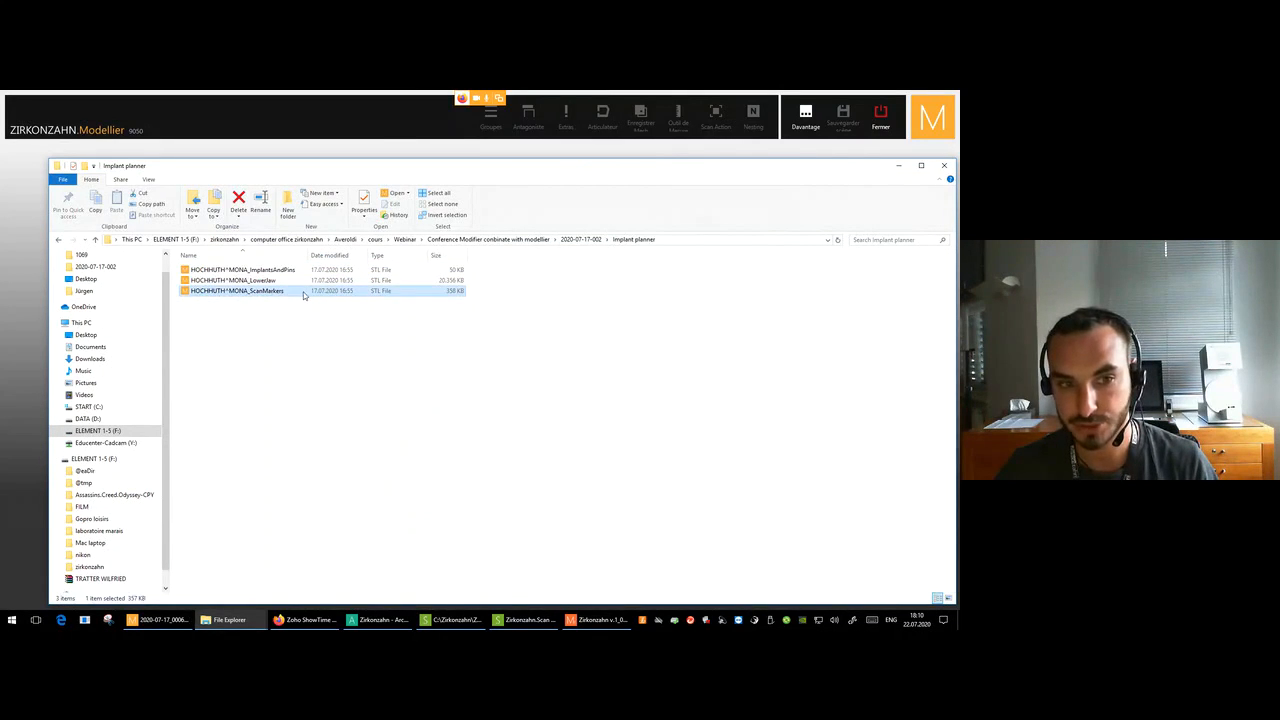
pyautogui.click(683, 242)
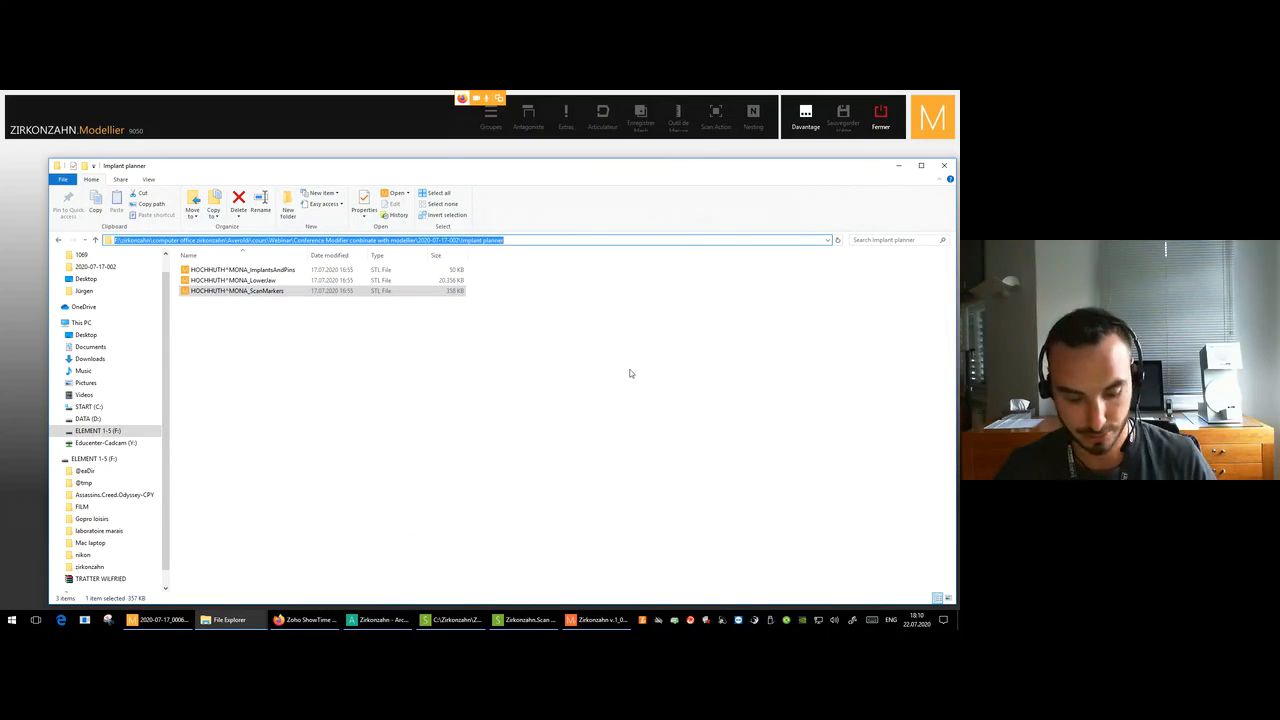
pyautogui.click(898, 166)
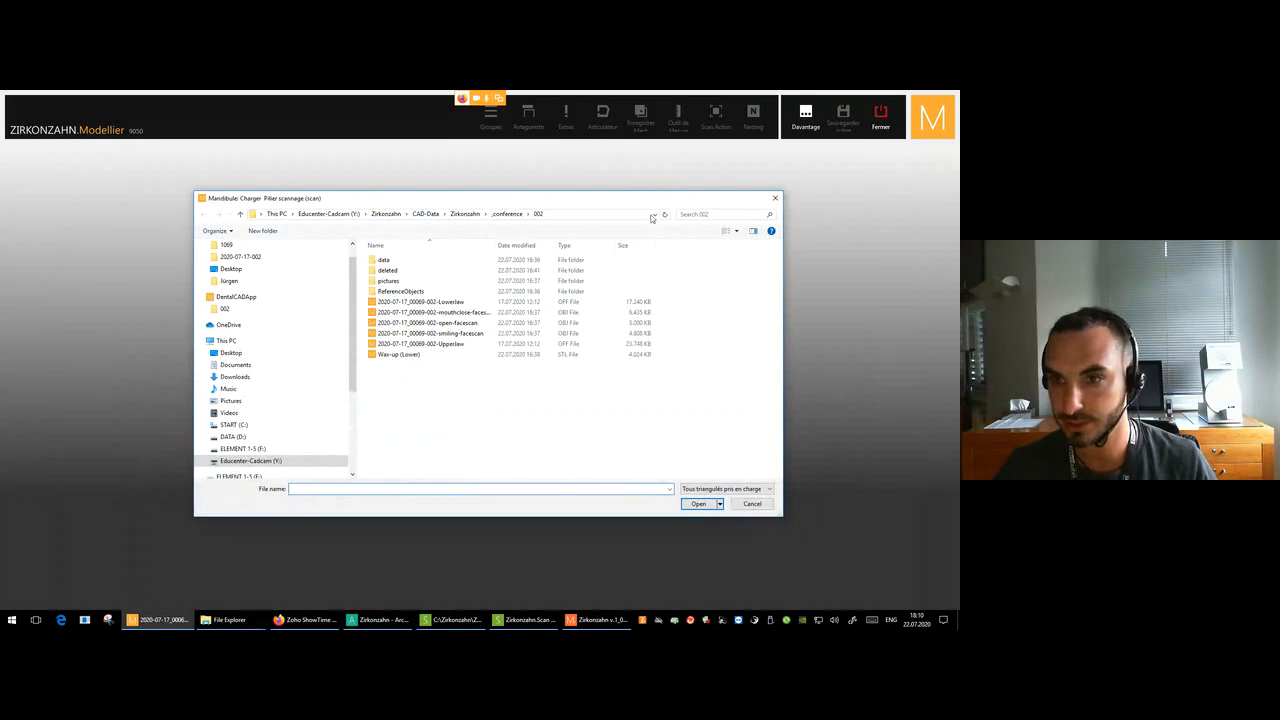
# Go to the copied Implant planner path in Modellier's mandible scan-abutment dialog and load the scan markers STL.
pyautogui.click(578, 216)
pyautogui.hotkey('ctrl', 'c')
pyautogui.press('BackSpace')
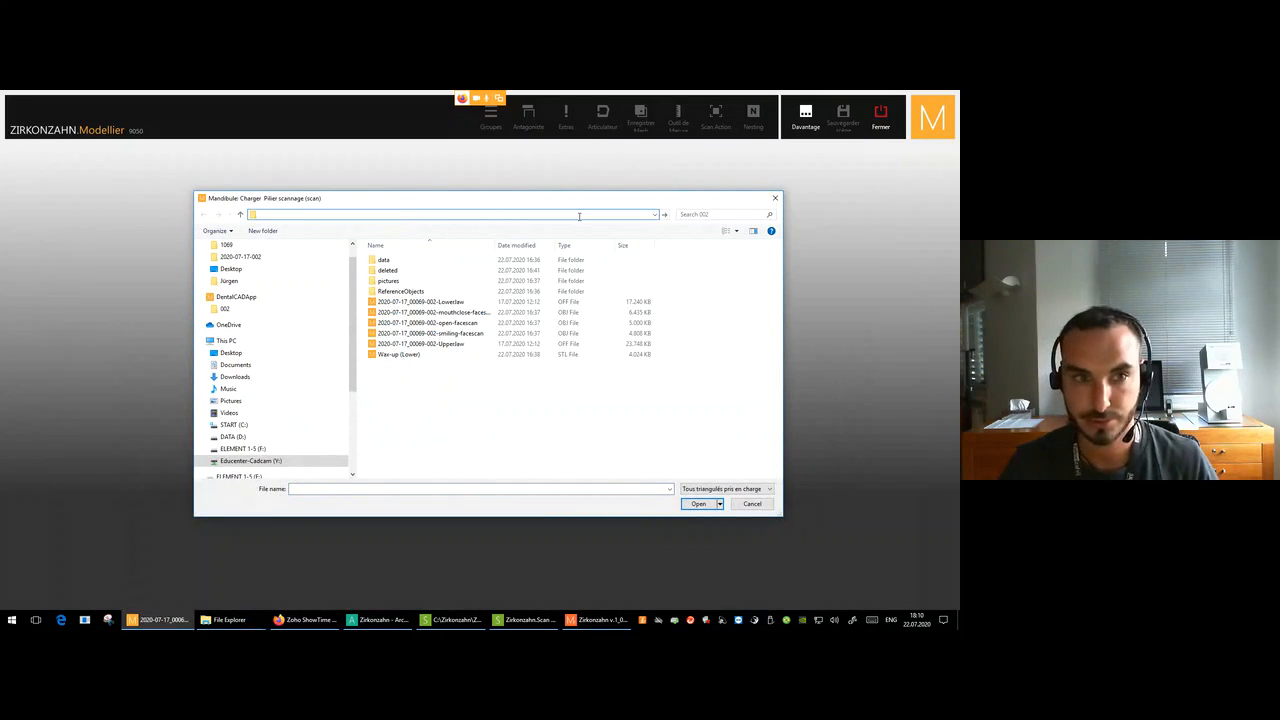
pyautogui.hotkey('ctrl', 'v')
pyautogui.press('Return')
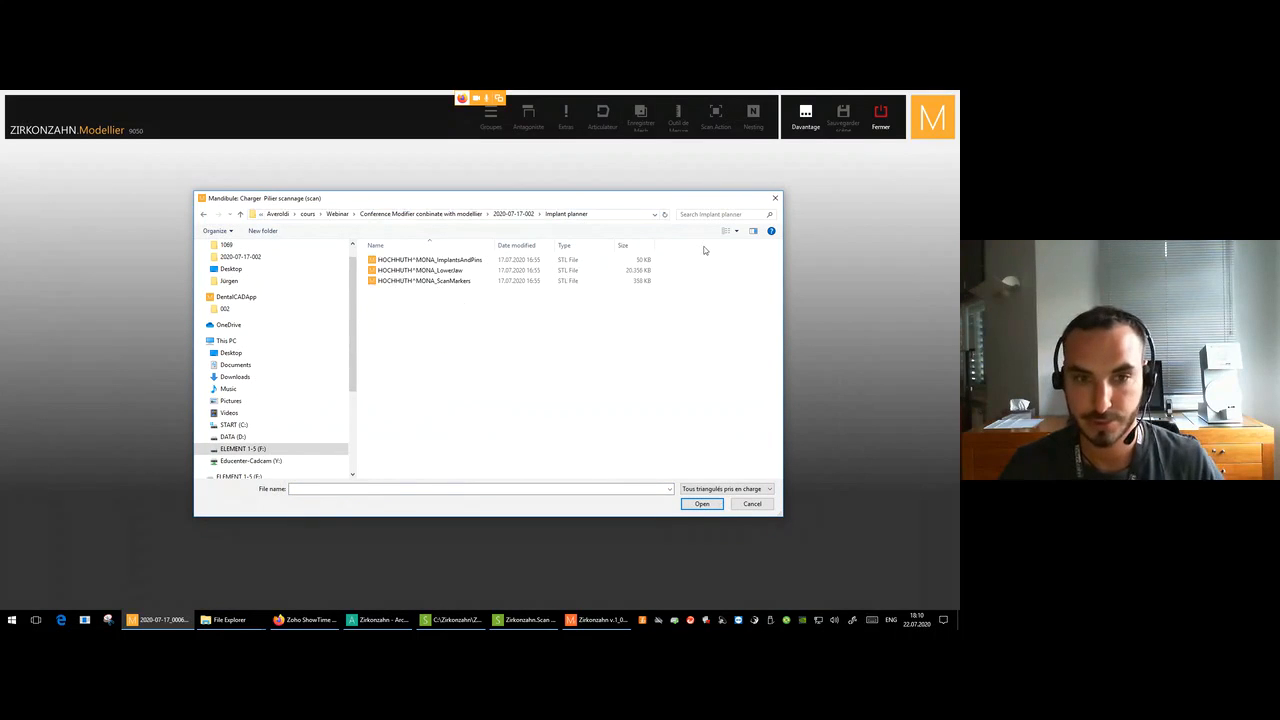
pyautogui.doubleClick(463, 283)
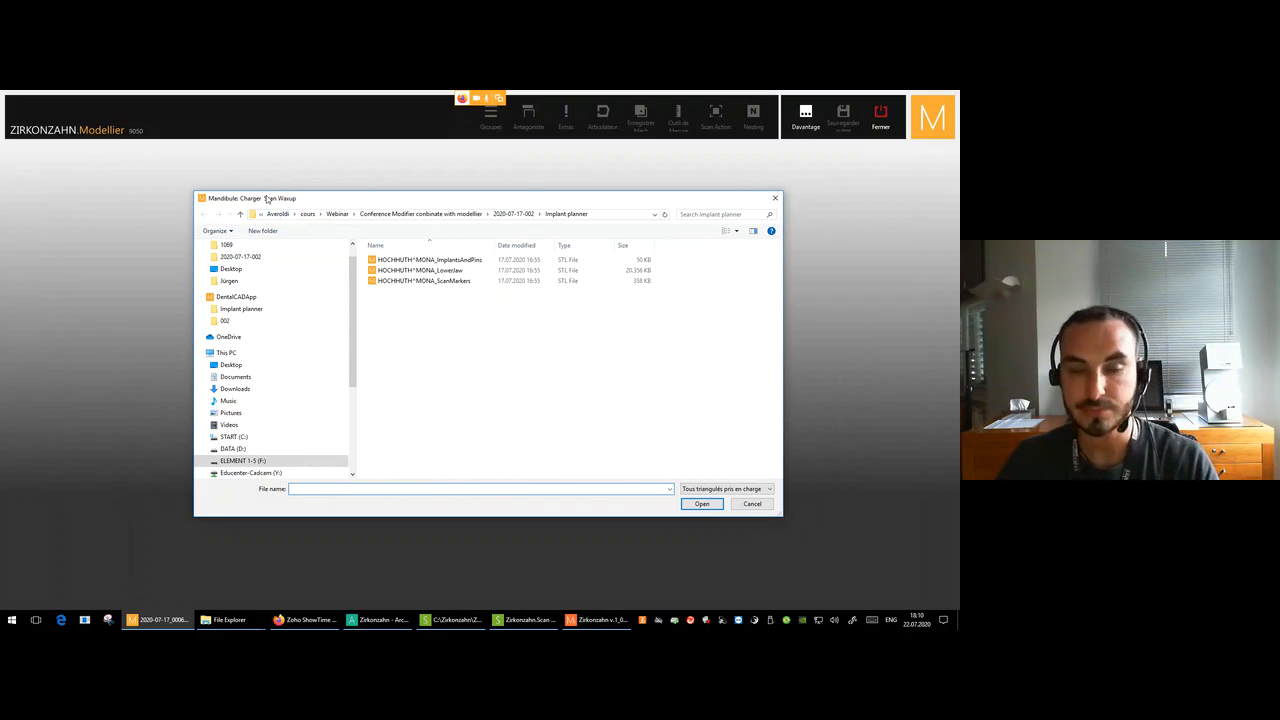
# Open the project's 002 folder from Zirkonzahn.Archiv in File Explorer, locate the Wax-up (Lower) STL and copy the folder path.
pyautogui.click(389, 621)
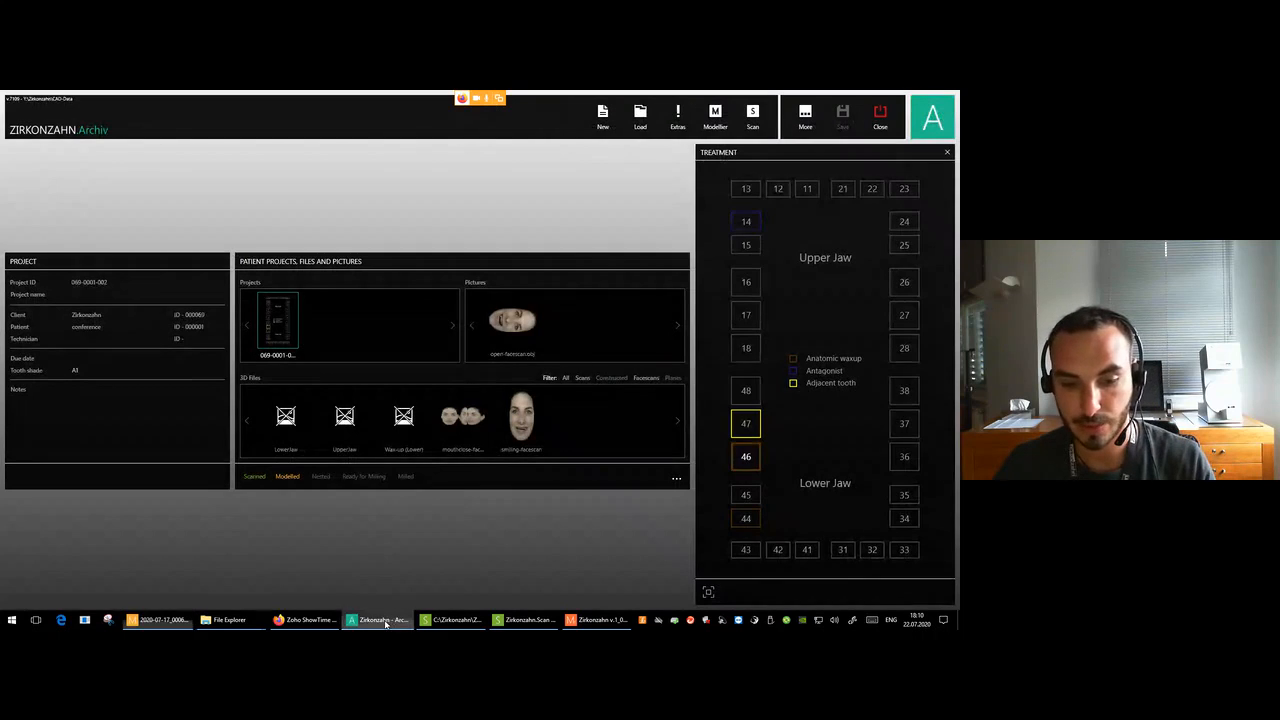
pyautogui.click(676, 479)
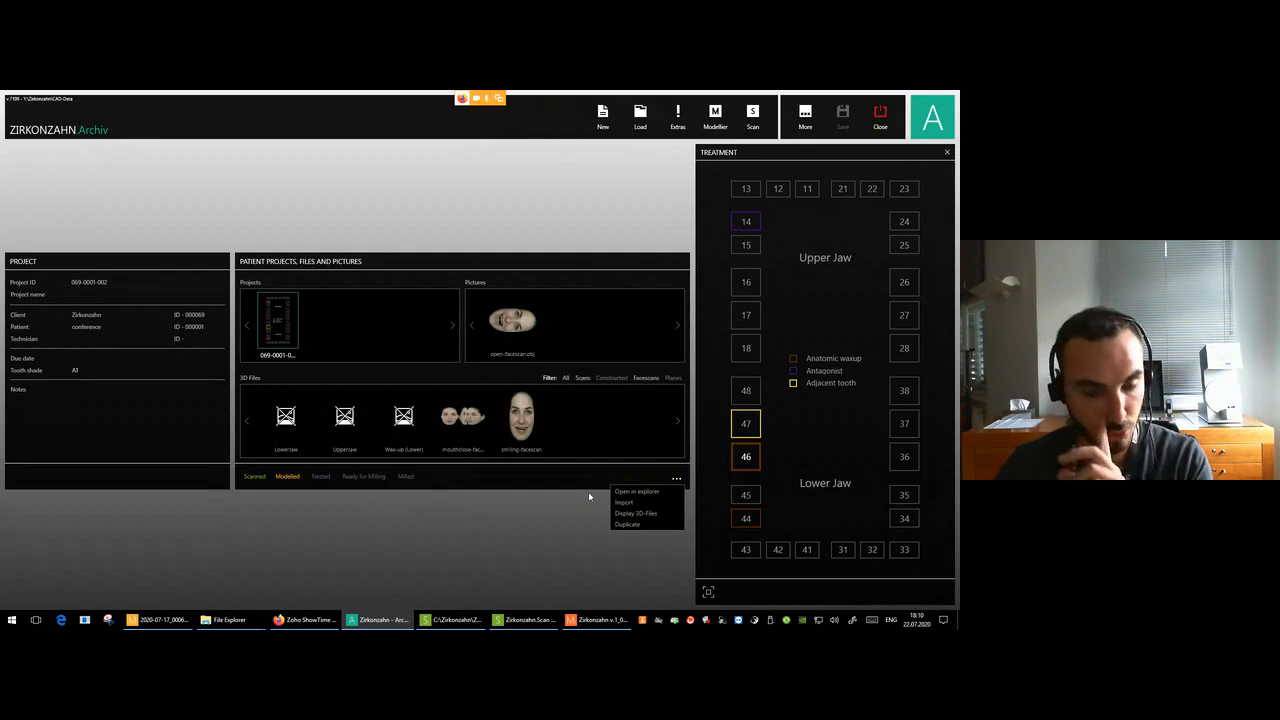
pyautogui.click(577, 529)
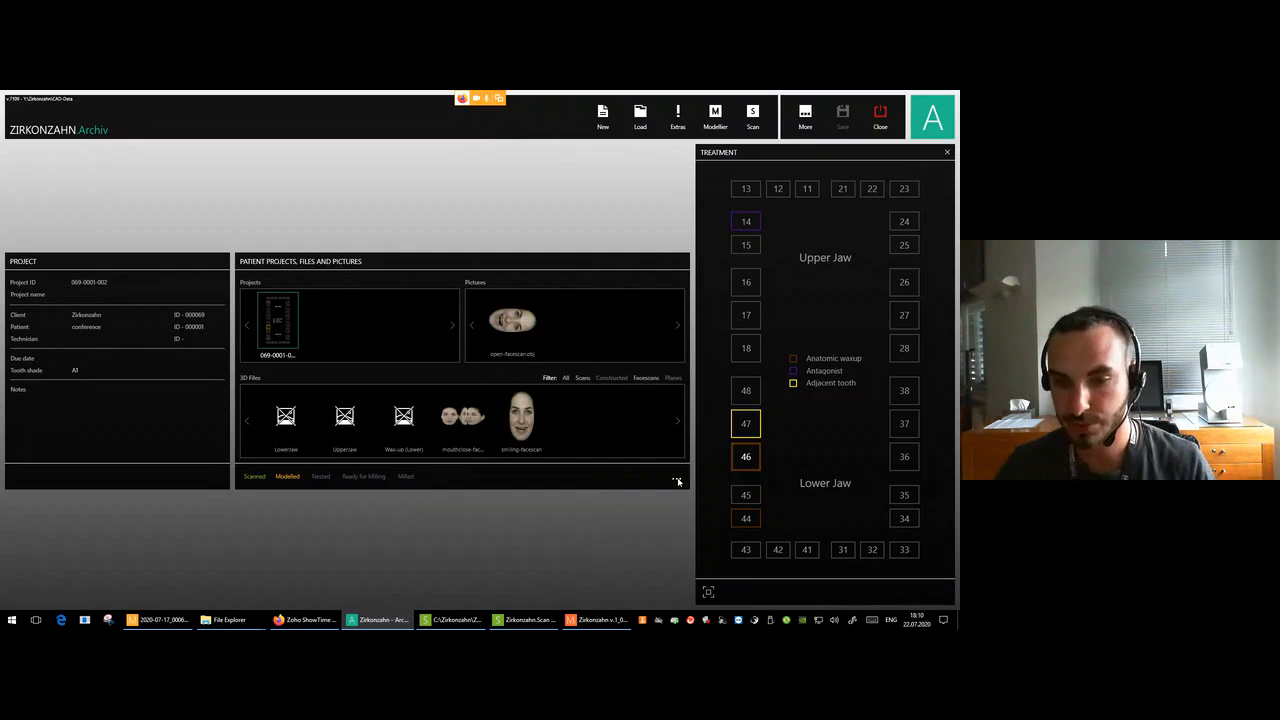
pyautogui.click(678, 482)
pyautogui.click(654, 491)
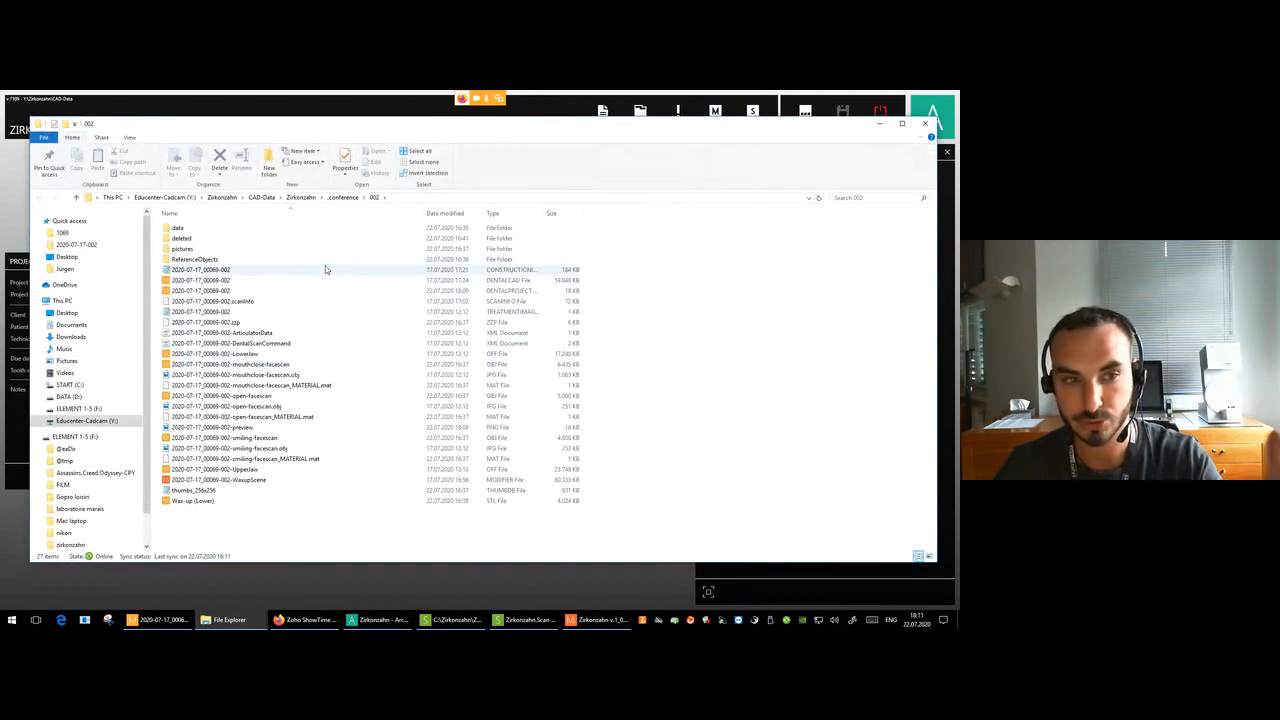
pyautogui.click(195, 503)
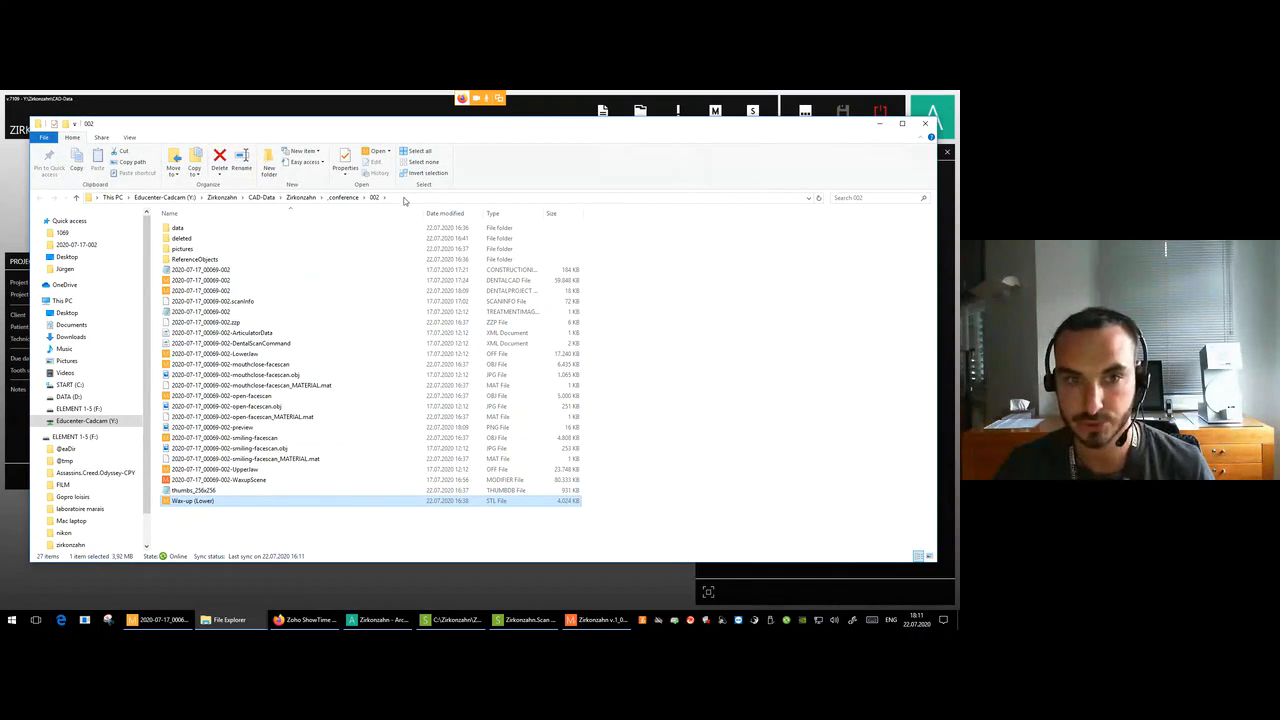
pyautogui.click(200, 198)
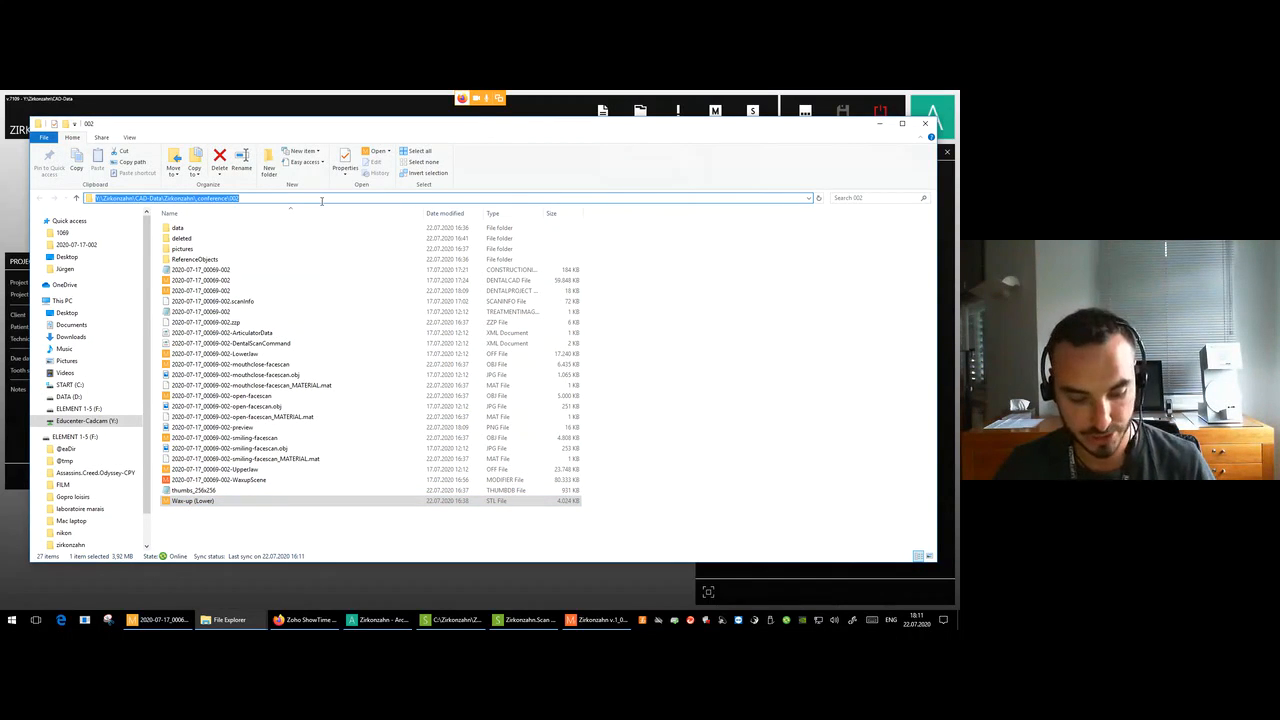
# Load Wax-up (Lower) from the copied 002 folder path as Modellier's mandible wax-up scan, and skip loading a gingiva file.
pyautogui.click(598, 620)
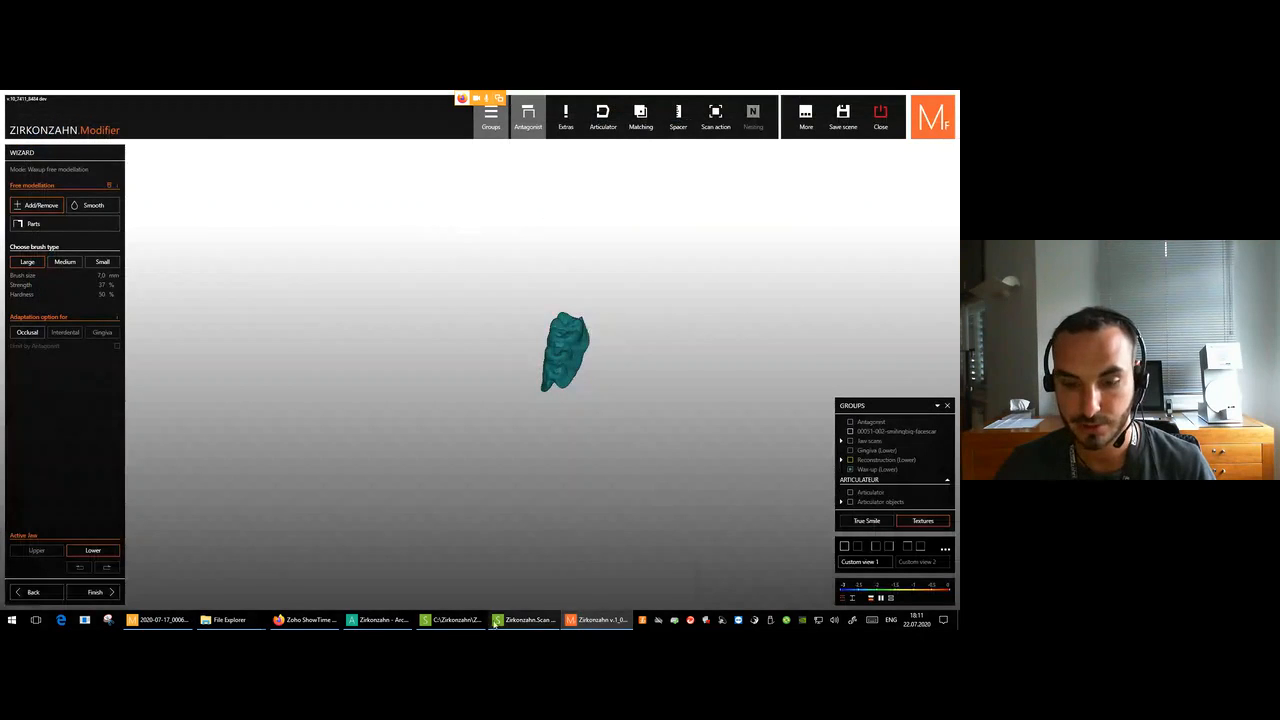
pyautogui.click(158, 620)
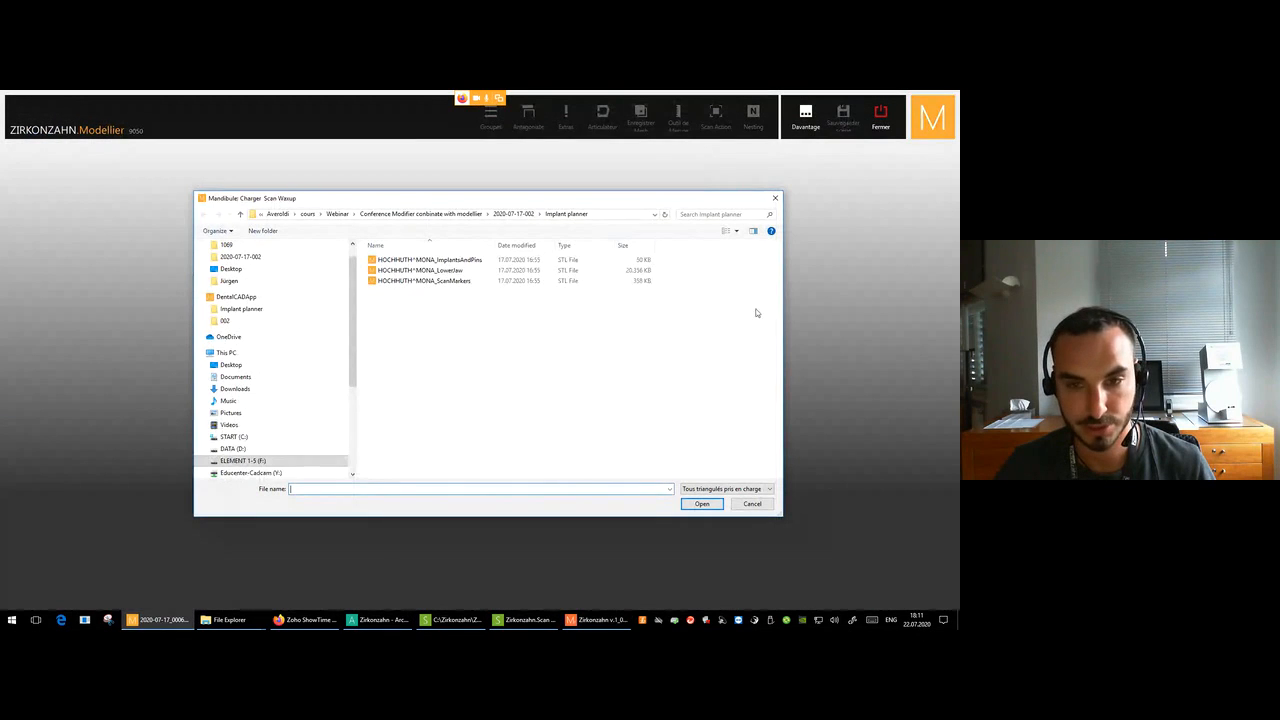
pyautogui.click(606, 214)
pyautogui.hotkey('ctrl', 'v')
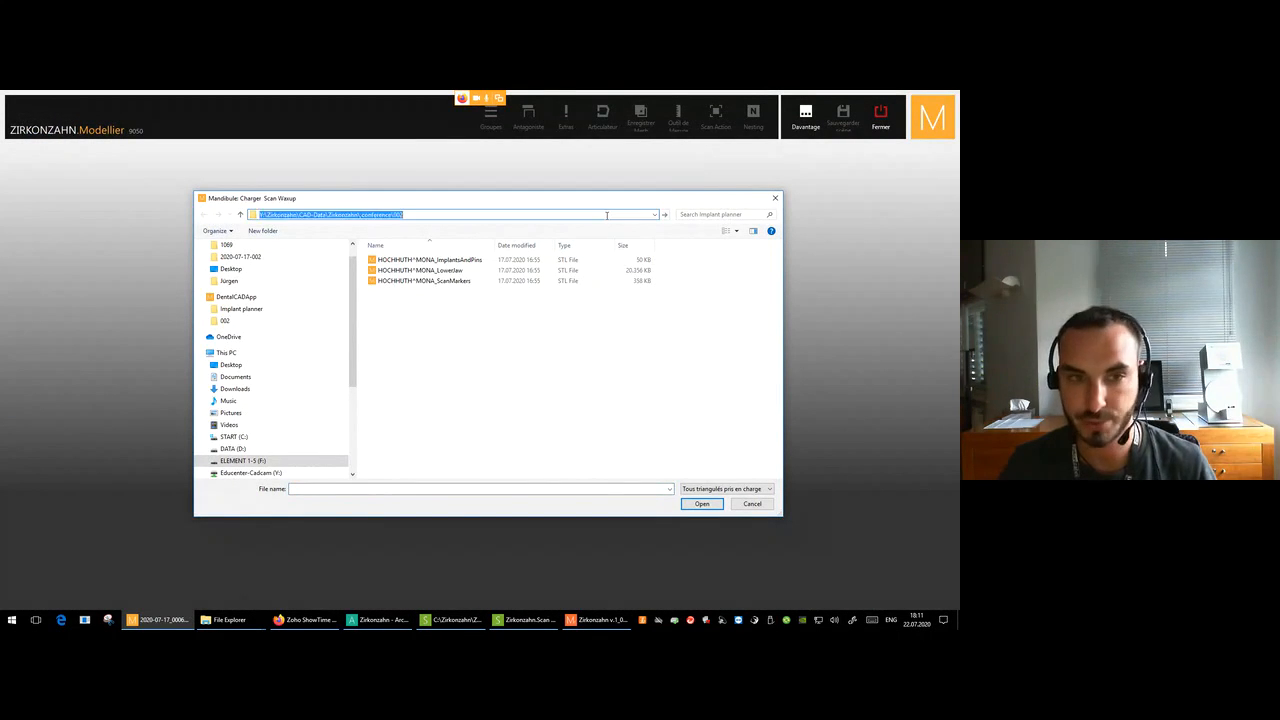
pyautogui.press('Return')
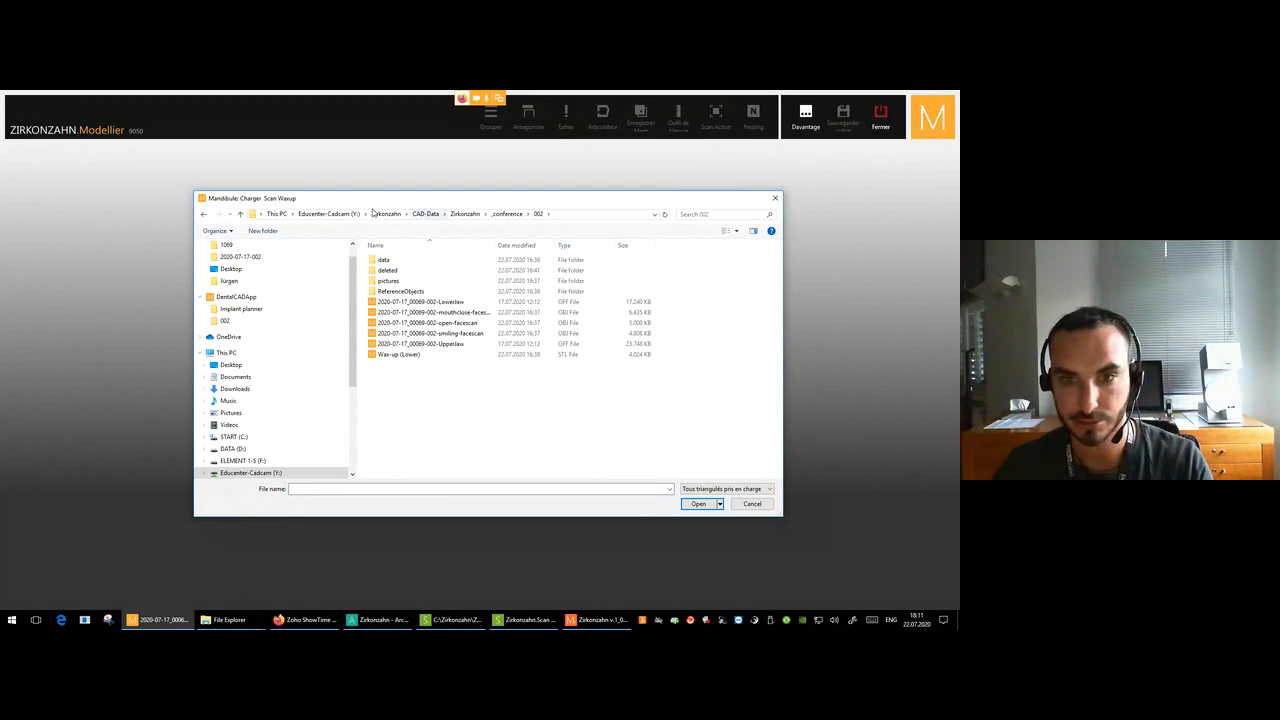
pyautogui.click(412, 356)
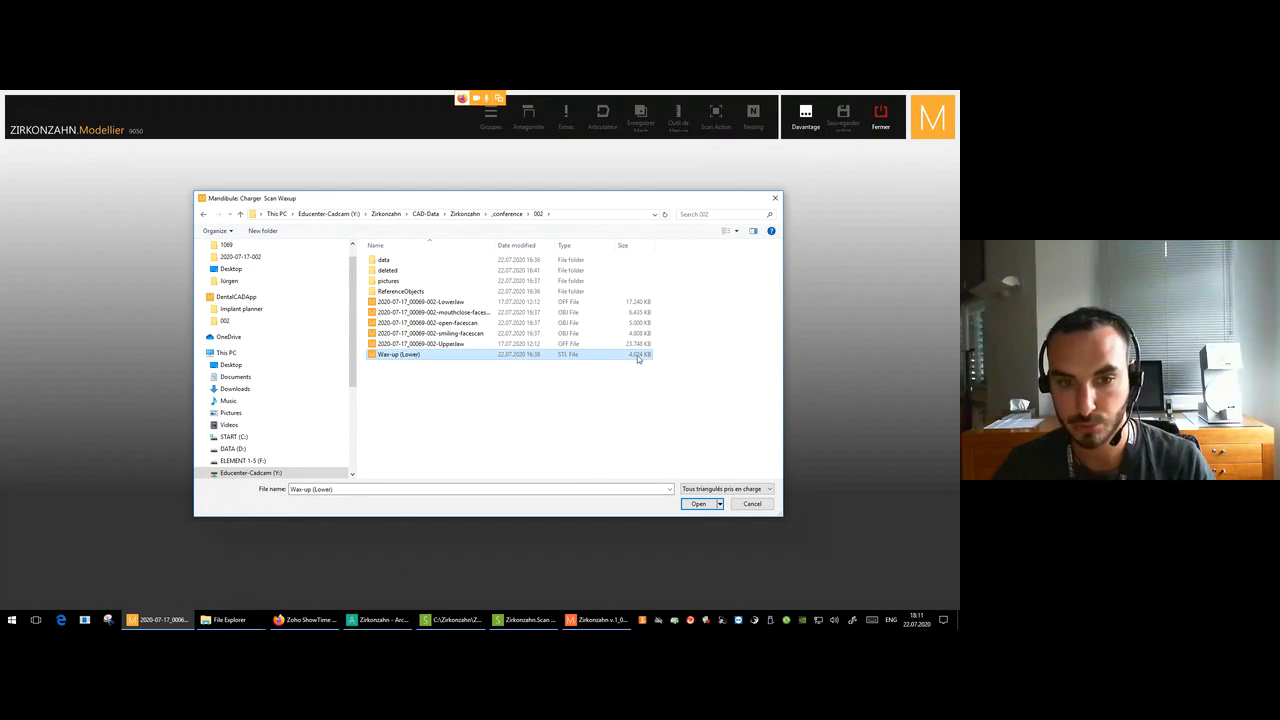
pyautogui.click(699, 504)
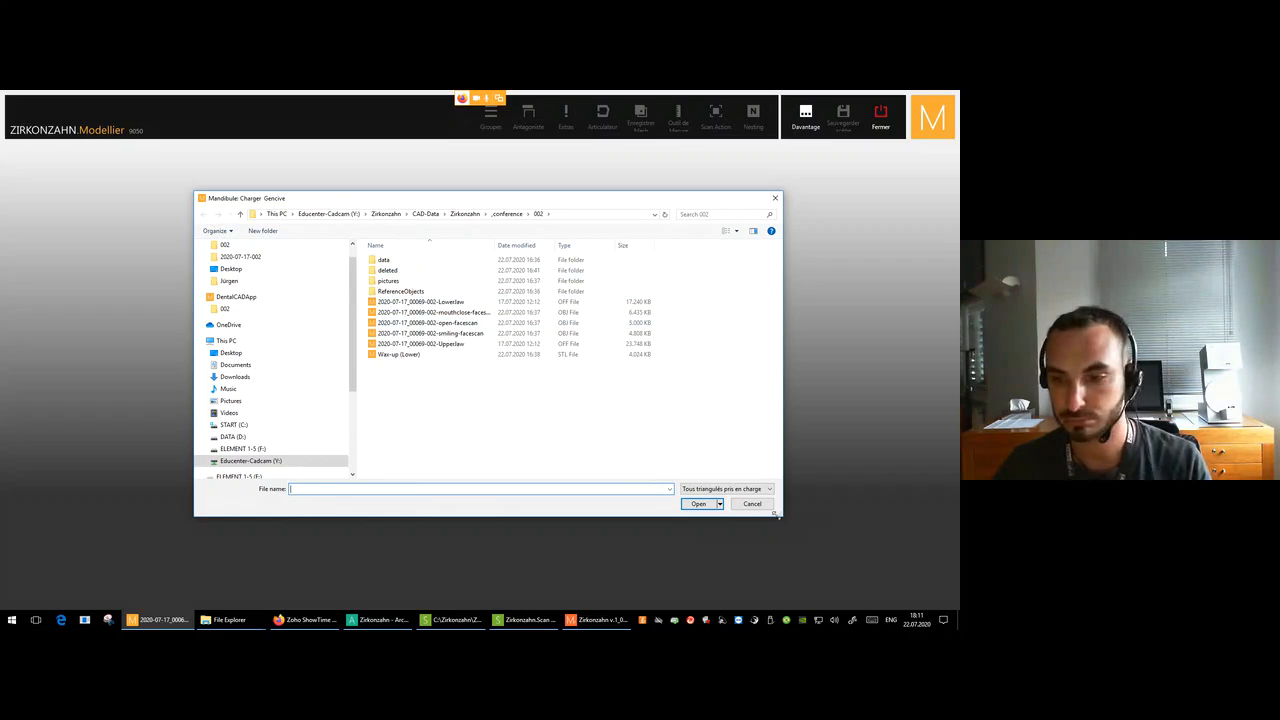
pyautogui.click(752, 504)
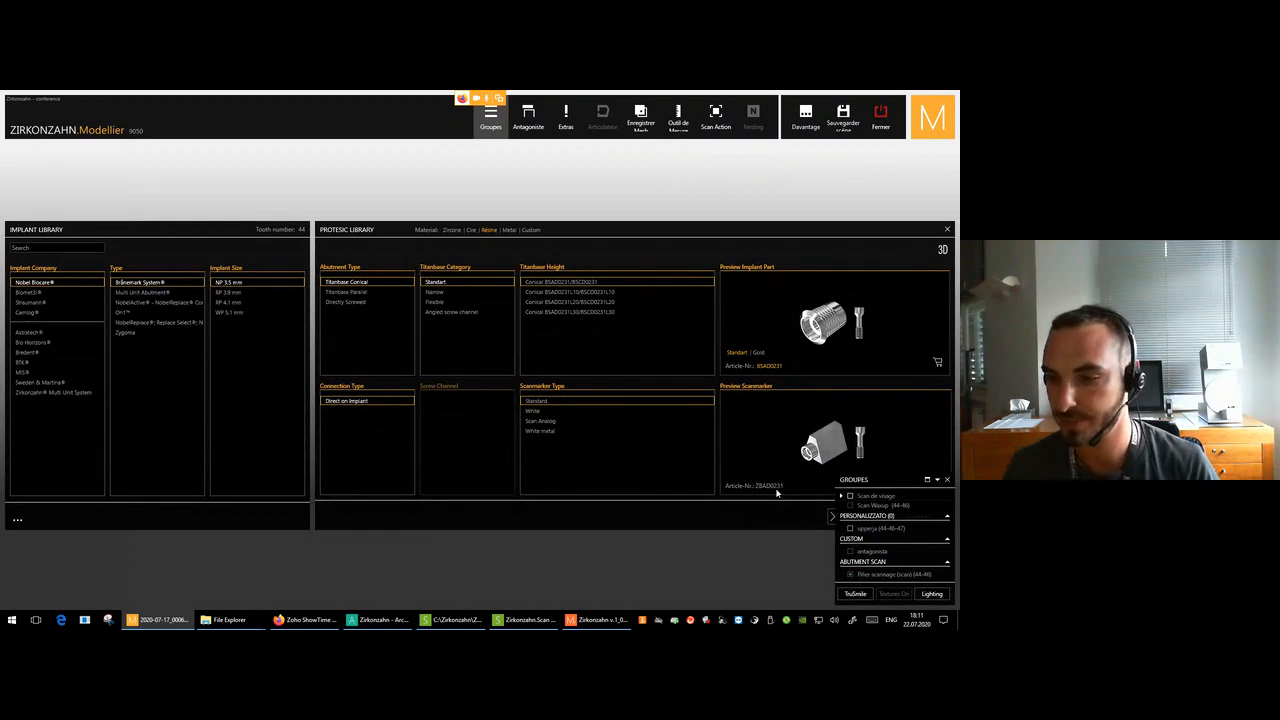
# Select the Nobel Biocare Brånemark System implant in size RP 4.1 mm for tooth 44.
pyautogui.moveTo(886, 482)
pyautogui.mouseDown()
pyautogui.moveTo(854, 314)
pyautogui.moveTo(860, 274)
pyautogui.moveTo(865, 477)
pyautogui.mouseUp()
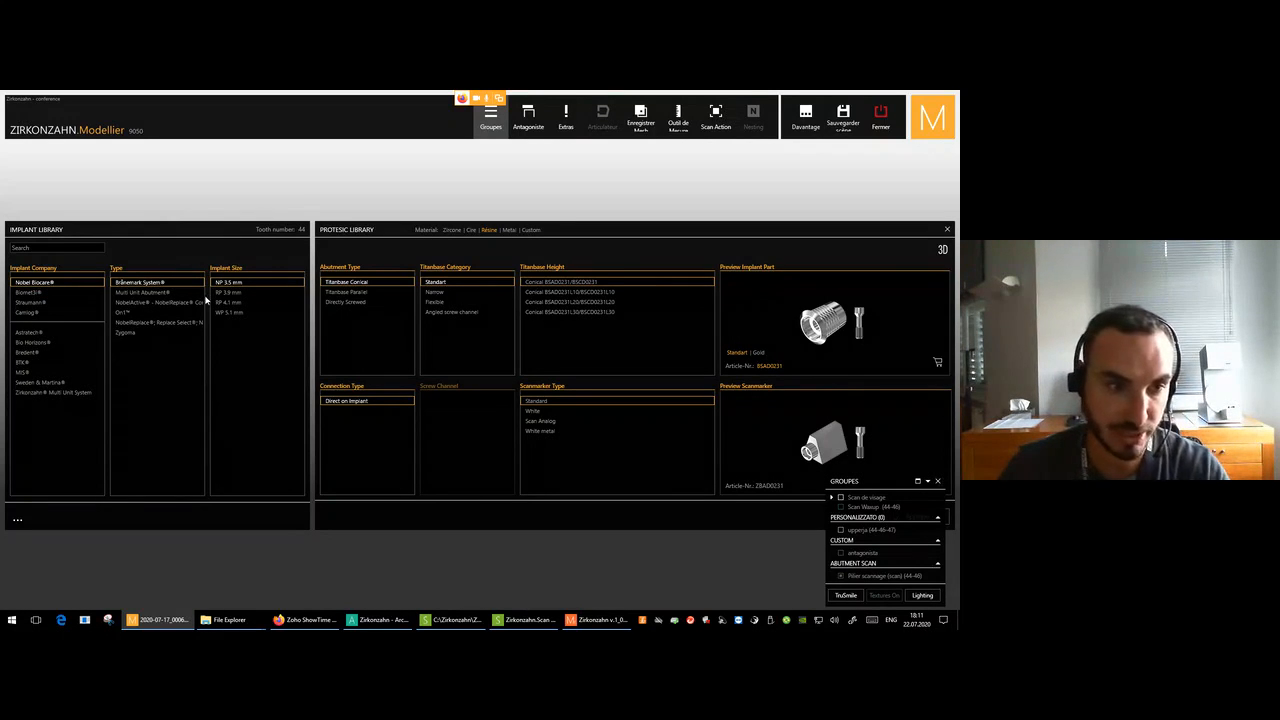
pyautogui.click(167, 286)
pyautogui.click(229, 302)
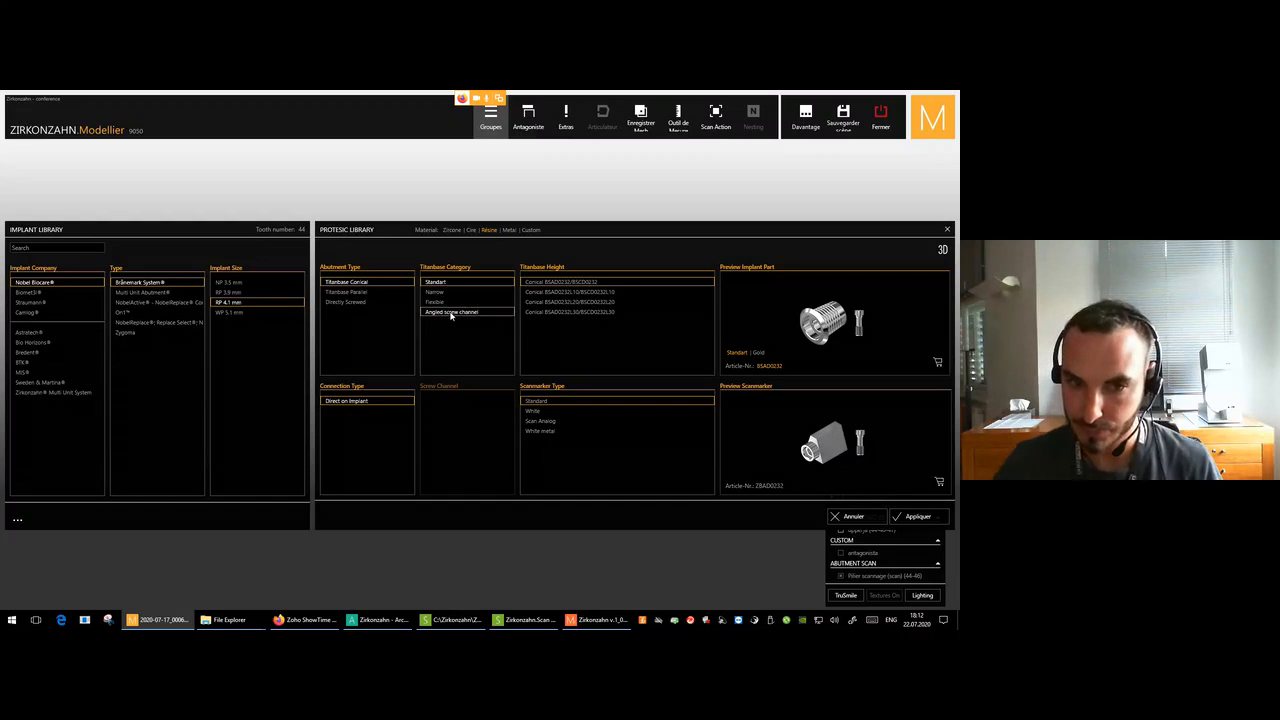
# Compare the previews of the angled screw channel base, the standard conical titanium base heights and the gold version.
pyautogui.click(450, 312)
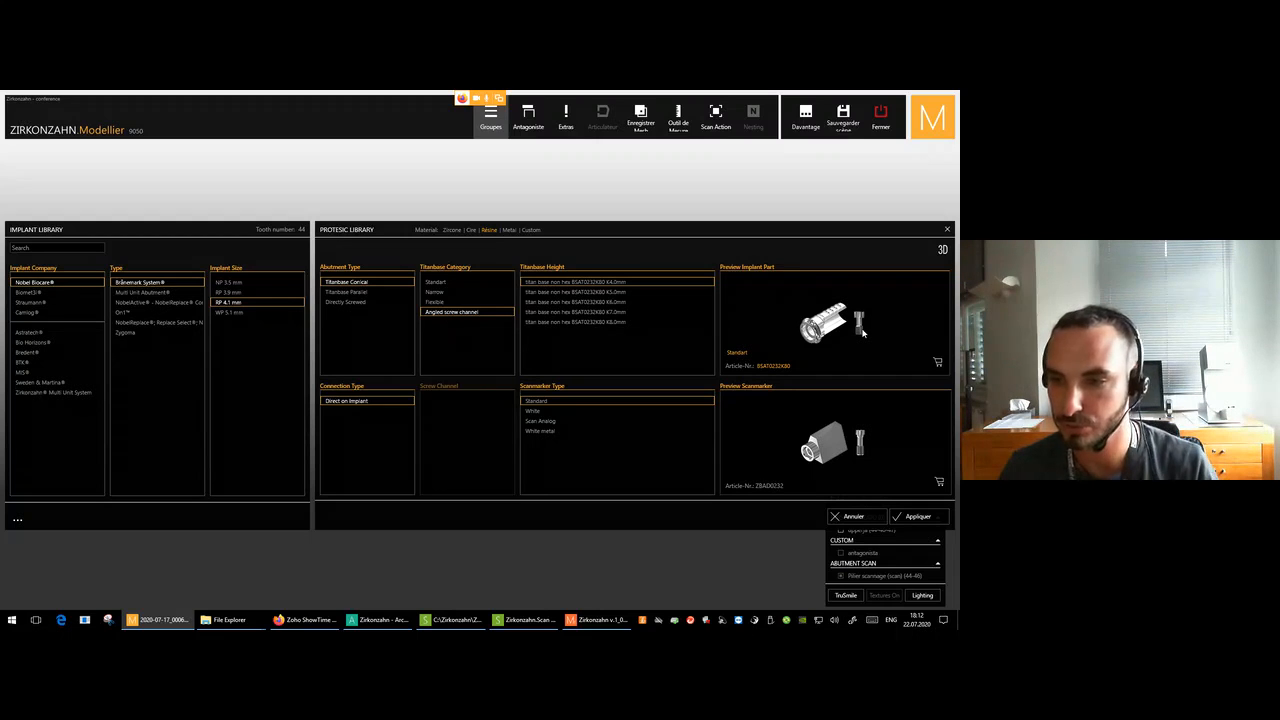
pyautogui.click(450, 282)
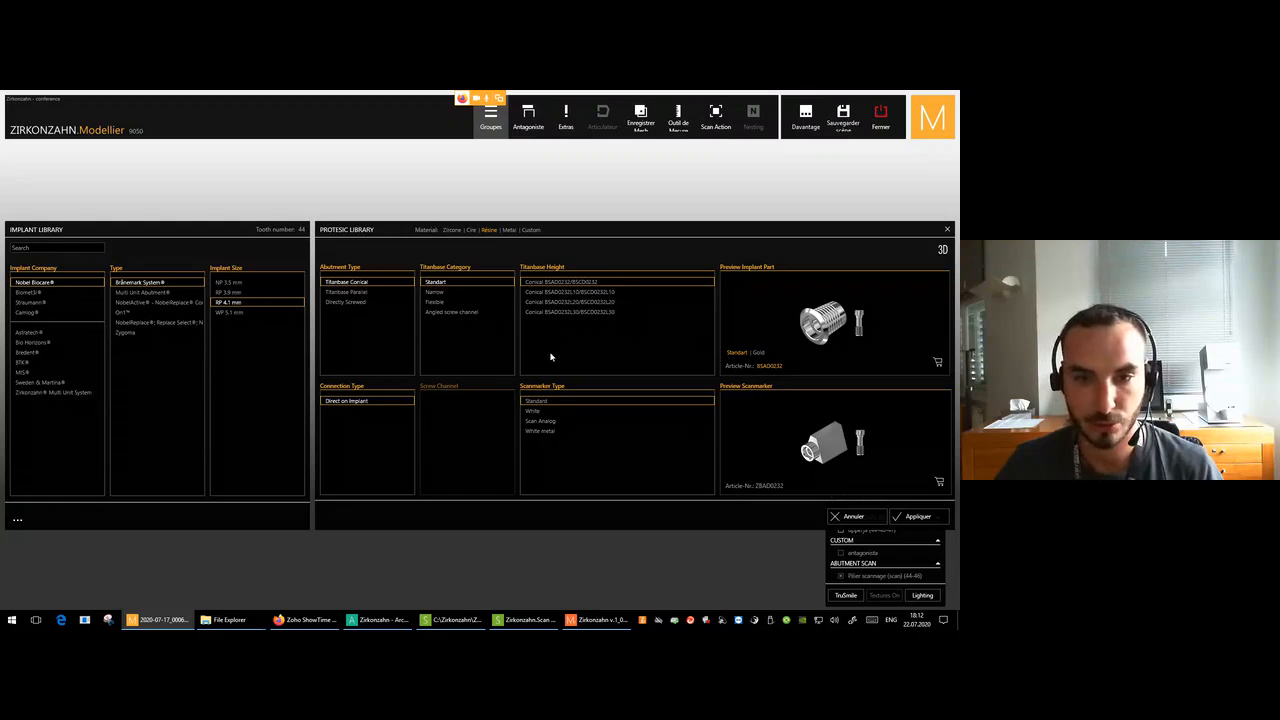
pyautogui.click(590, 291)
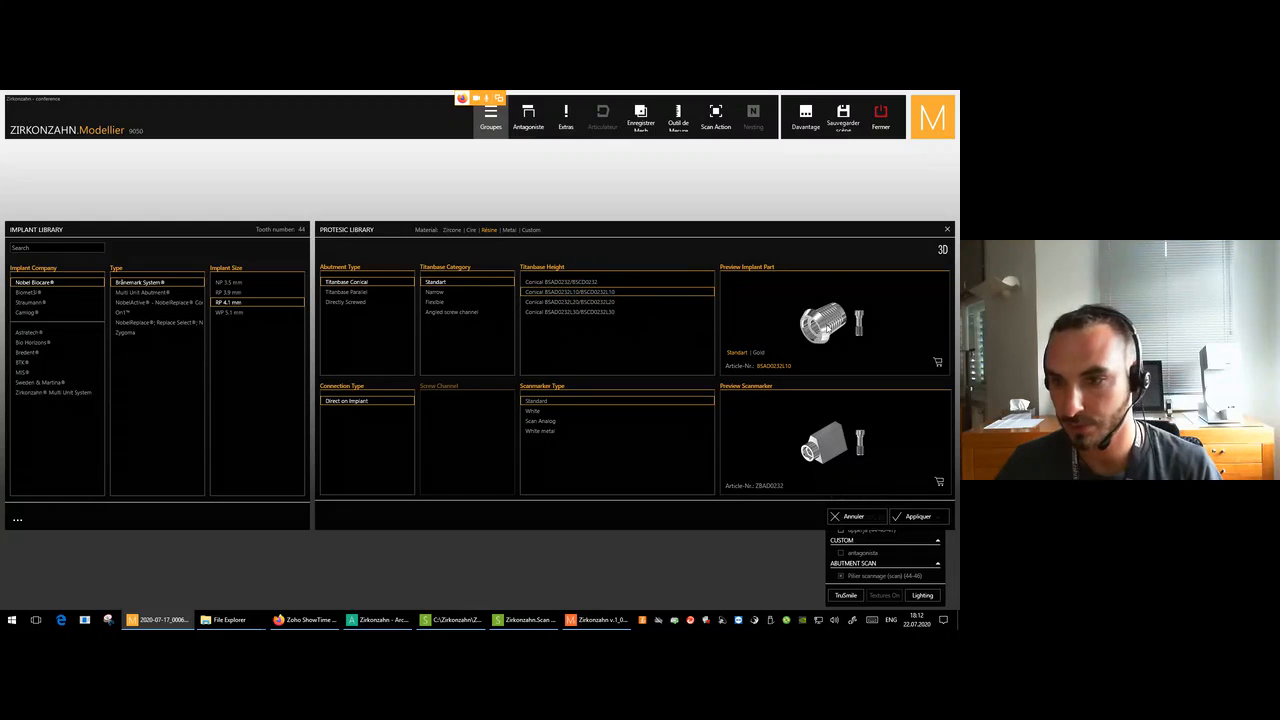
pyautogui.click(586, 311)
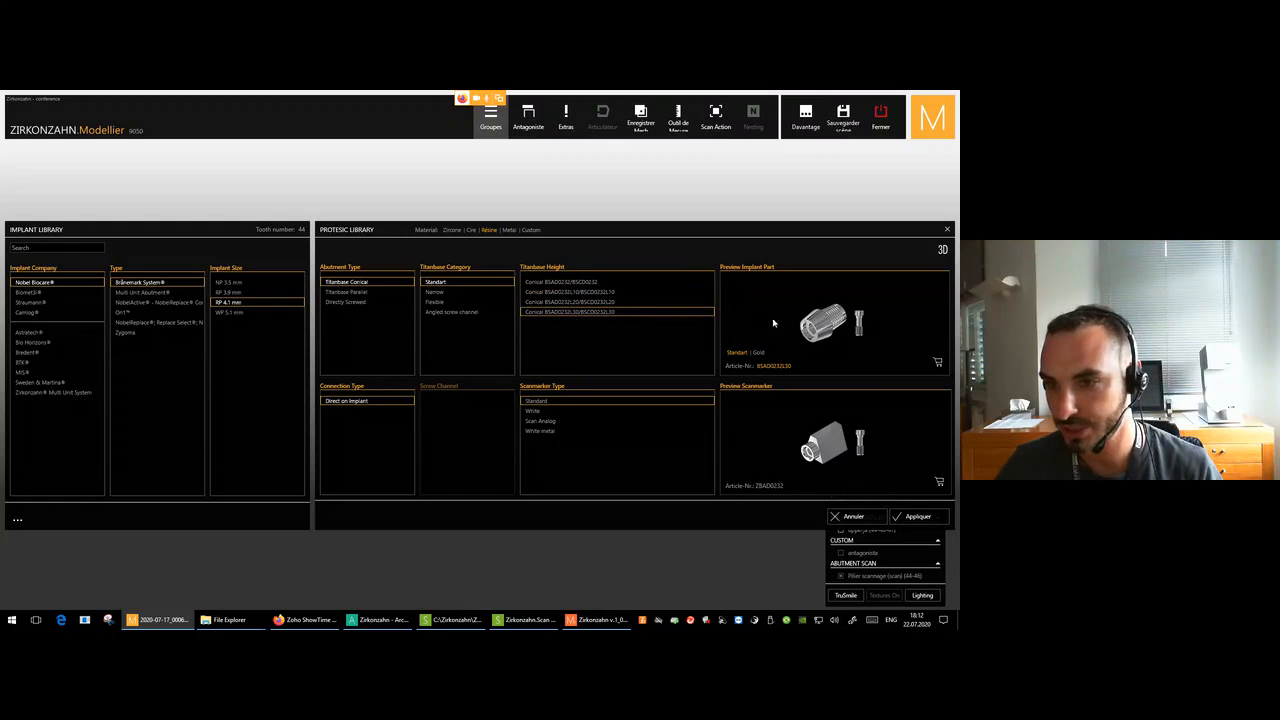
pyautogui.click(662, 302)
pyautogui.click(636, 293)
pyautogui.click(620, 282)
pyautogui.click(623, 293)
pyautogui.click(700, 302)
pyautogui.click(762, 352)
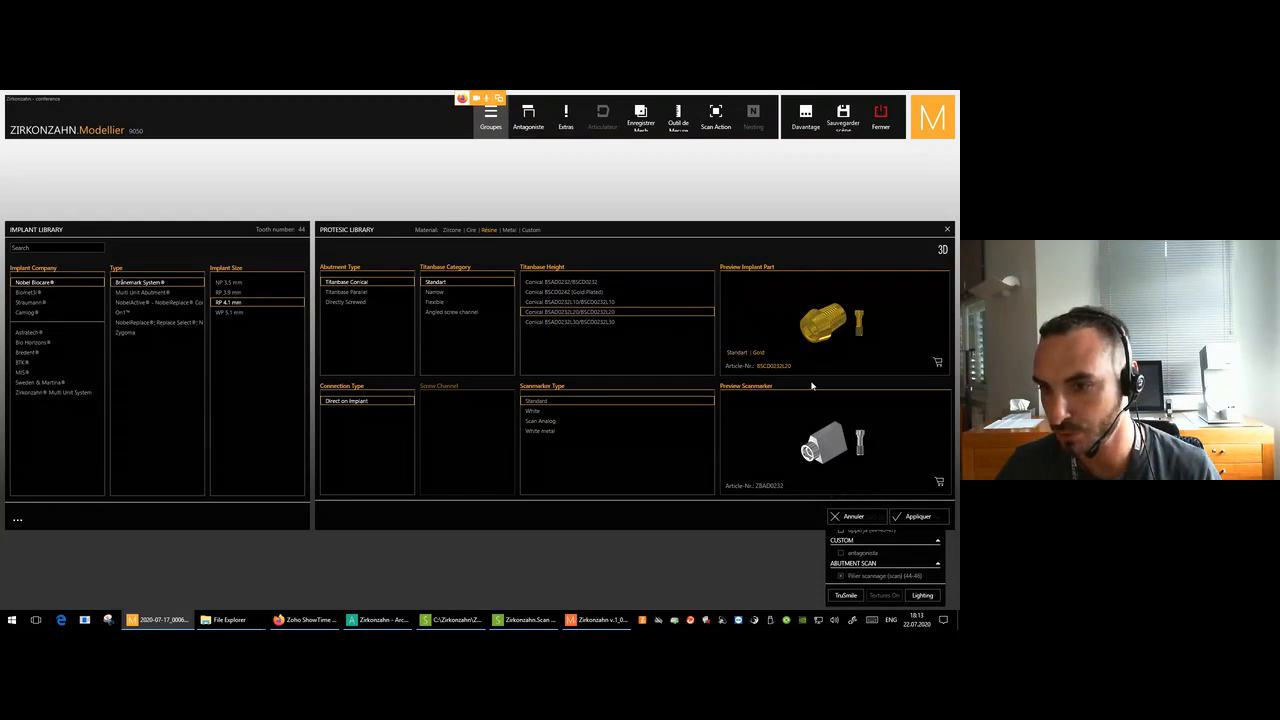
pyautogui.click(731, 352)
pyautogui.click(759, 352)
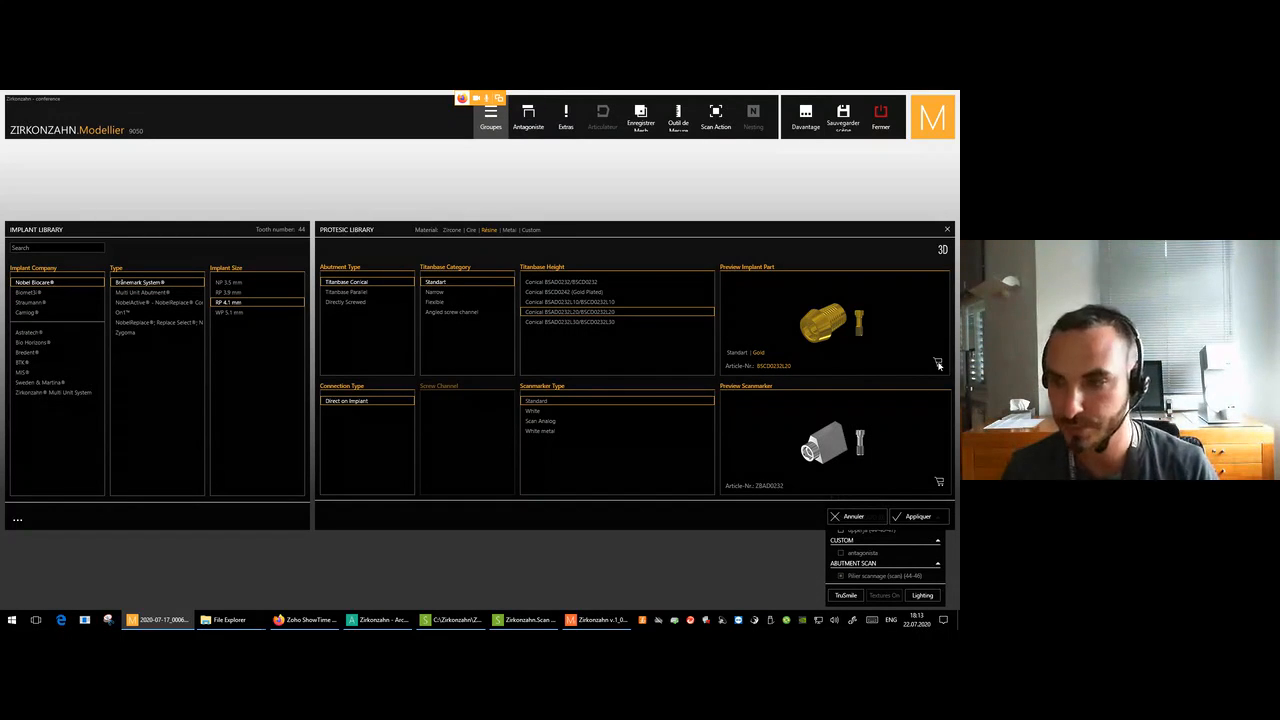
# Choose the Conical BSAD0232/BSCD0232 titanium base in the Standart finish and apply the implant selection for tooth 44.
pyautogui.click(607, 283)
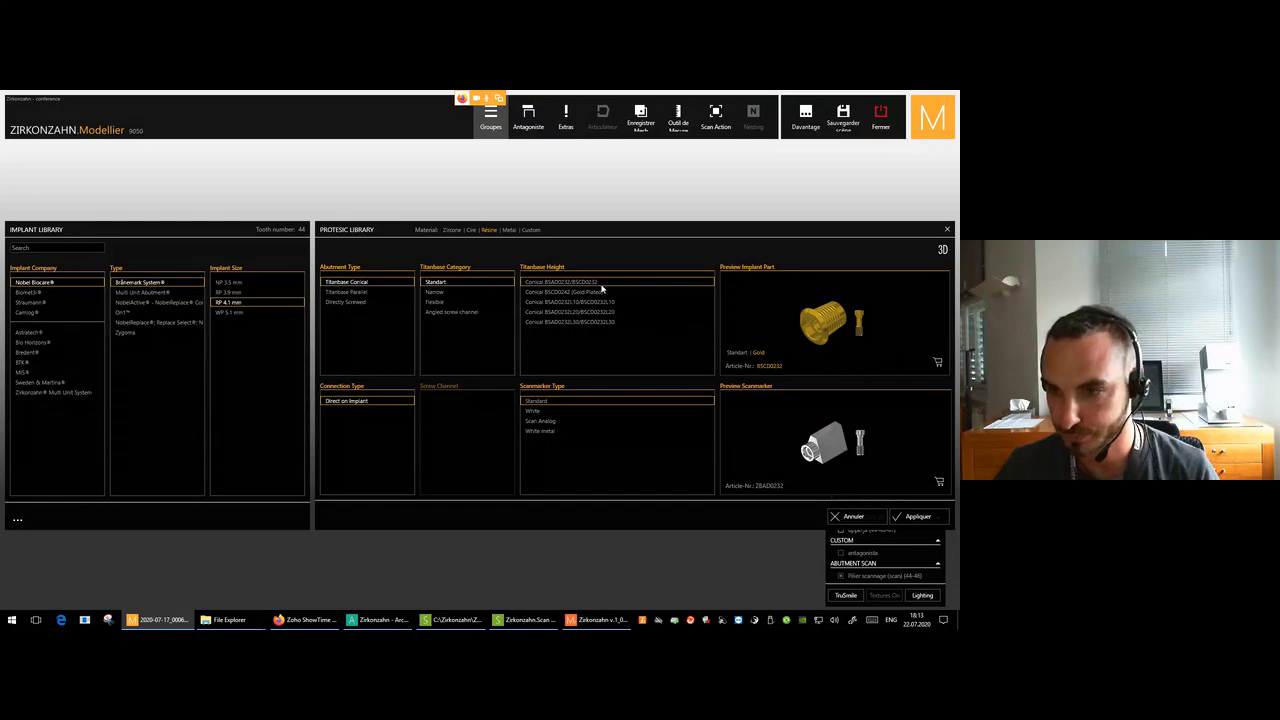
pyautogui.click(734, 354)
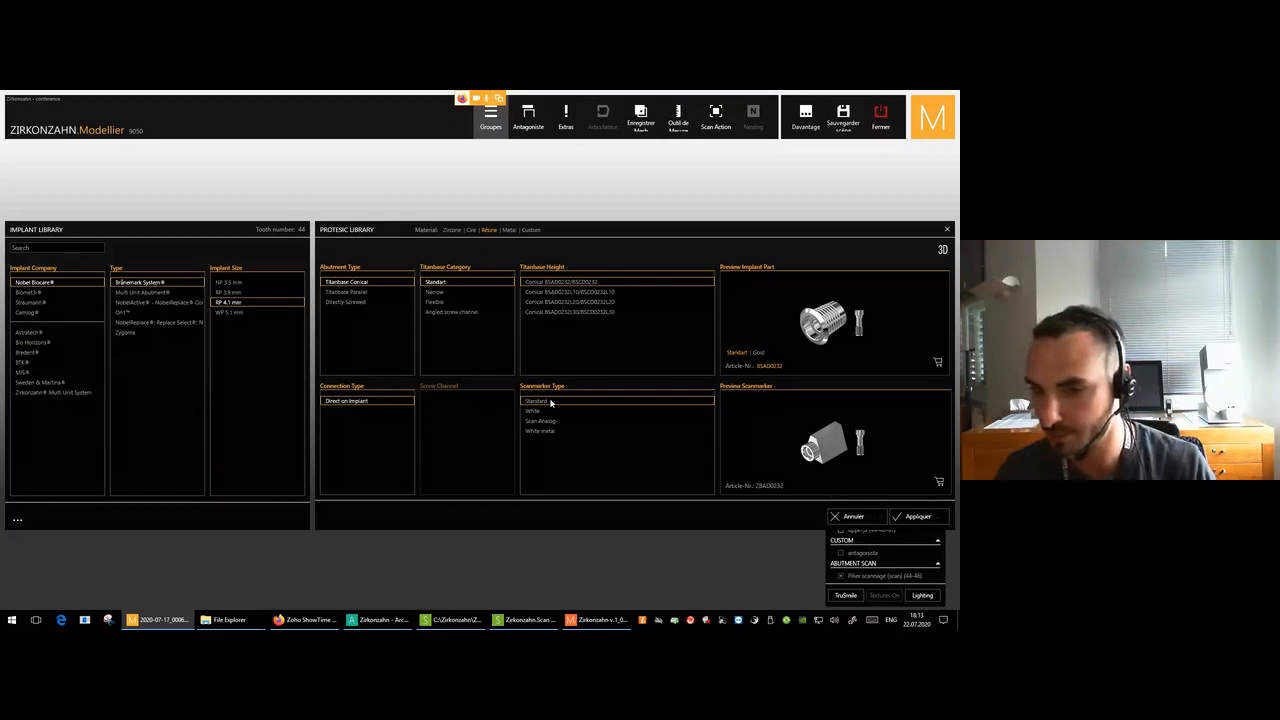
pyautogui.click(918, 516)
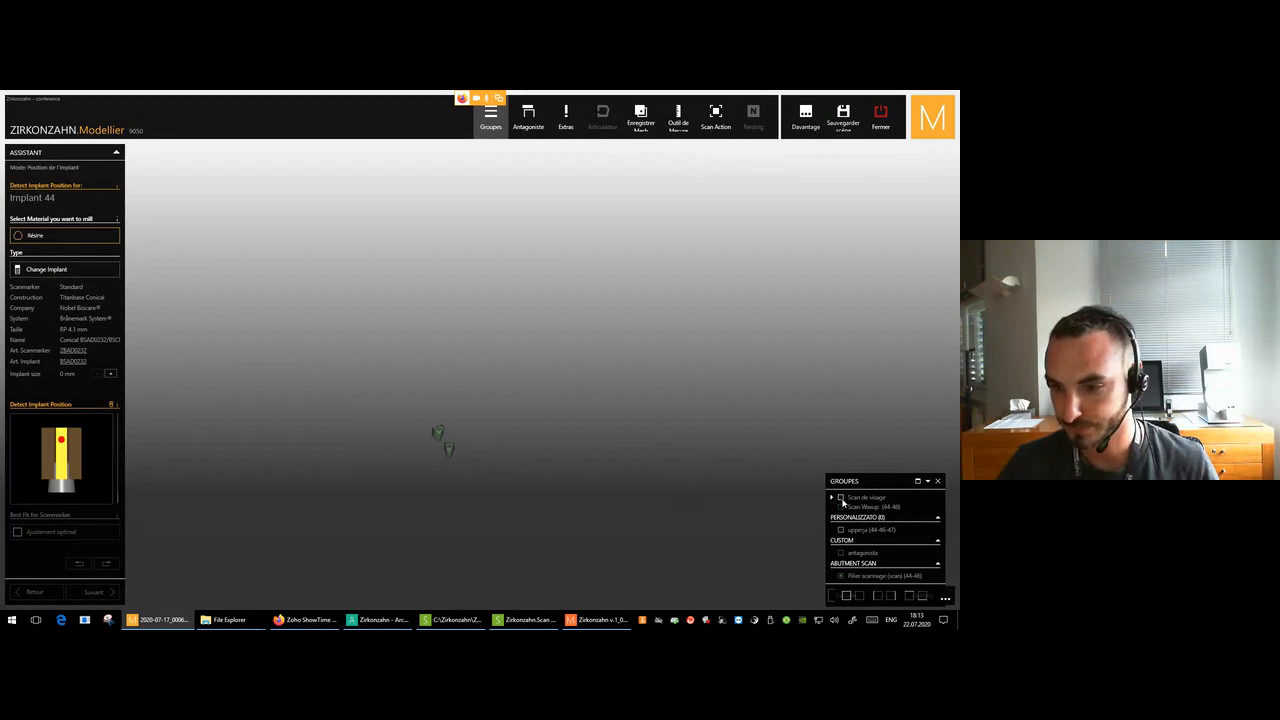
# Show the upperja (44-46-47) model with the scan markers and briefly check the wax-up scan and face scan against it.
pyautogui.click(841, 530)
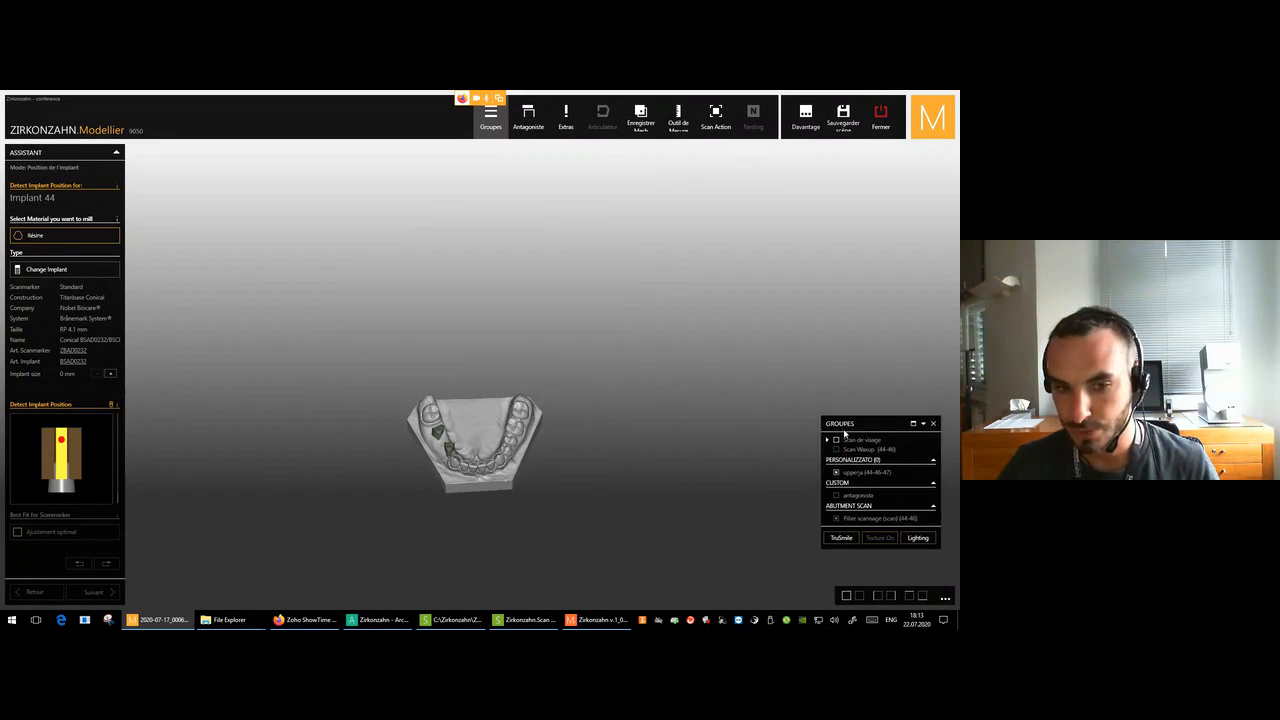
pyautogui.click(837, 450)
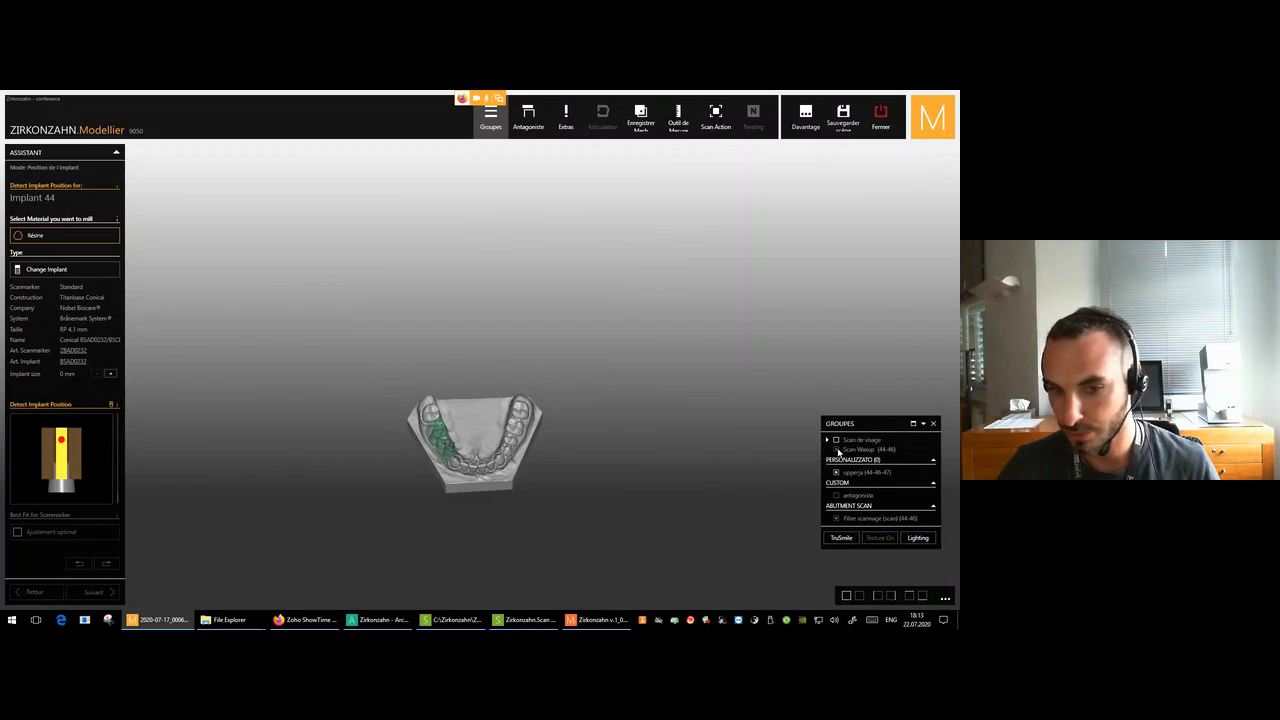
pyautogui.click(838, 451)
pyautogui.moveTo(854, 421); pyautogui.dragTo(842, 334)
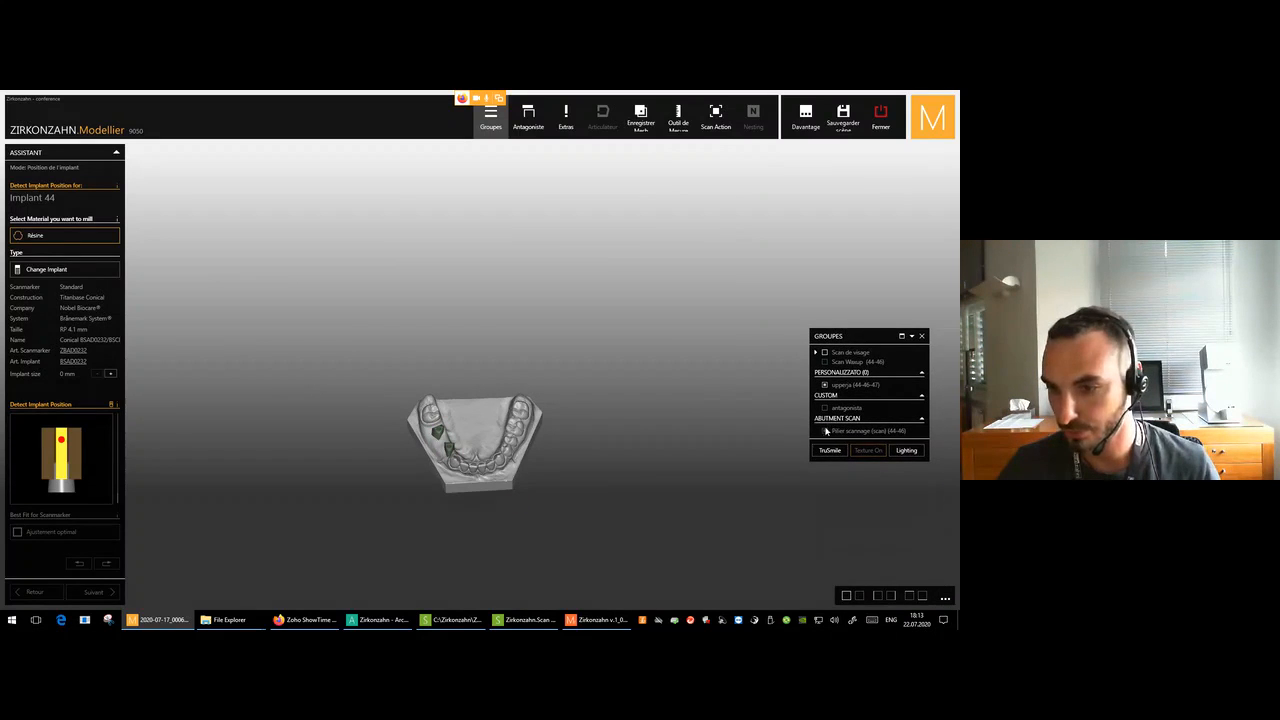
pyautogui.click(824, 353)
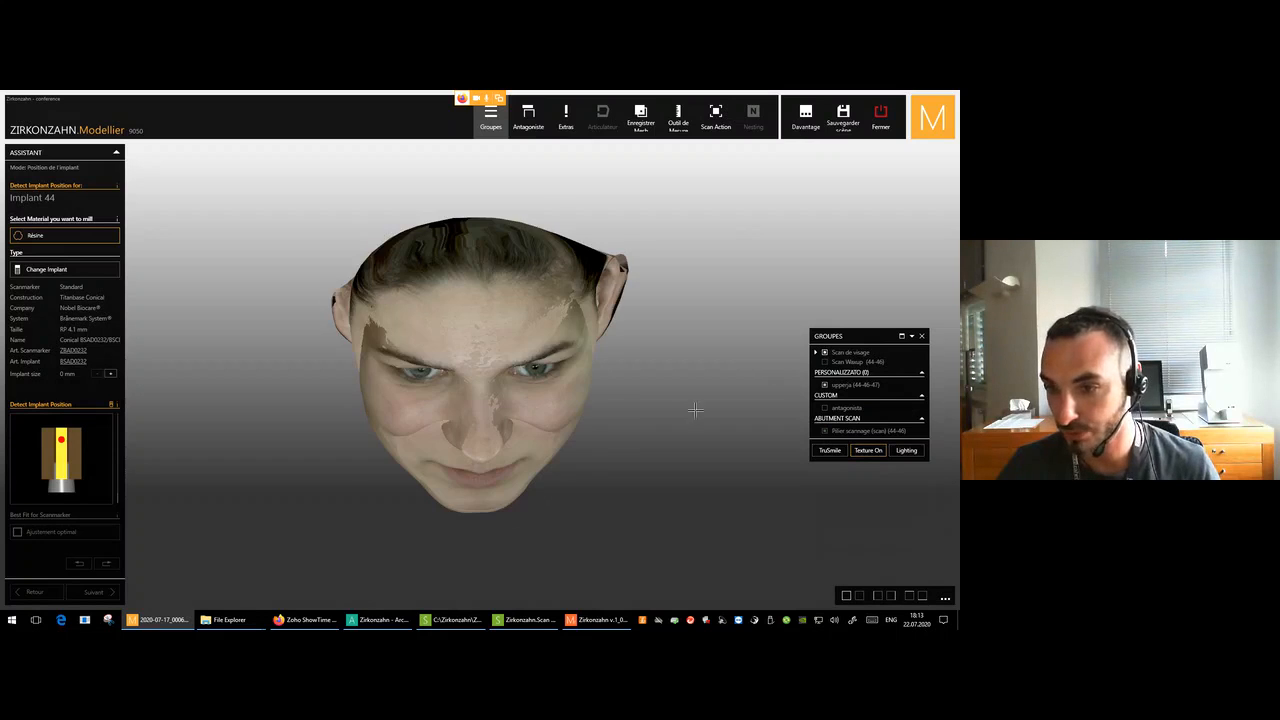
pyautogui.click(824, 353)
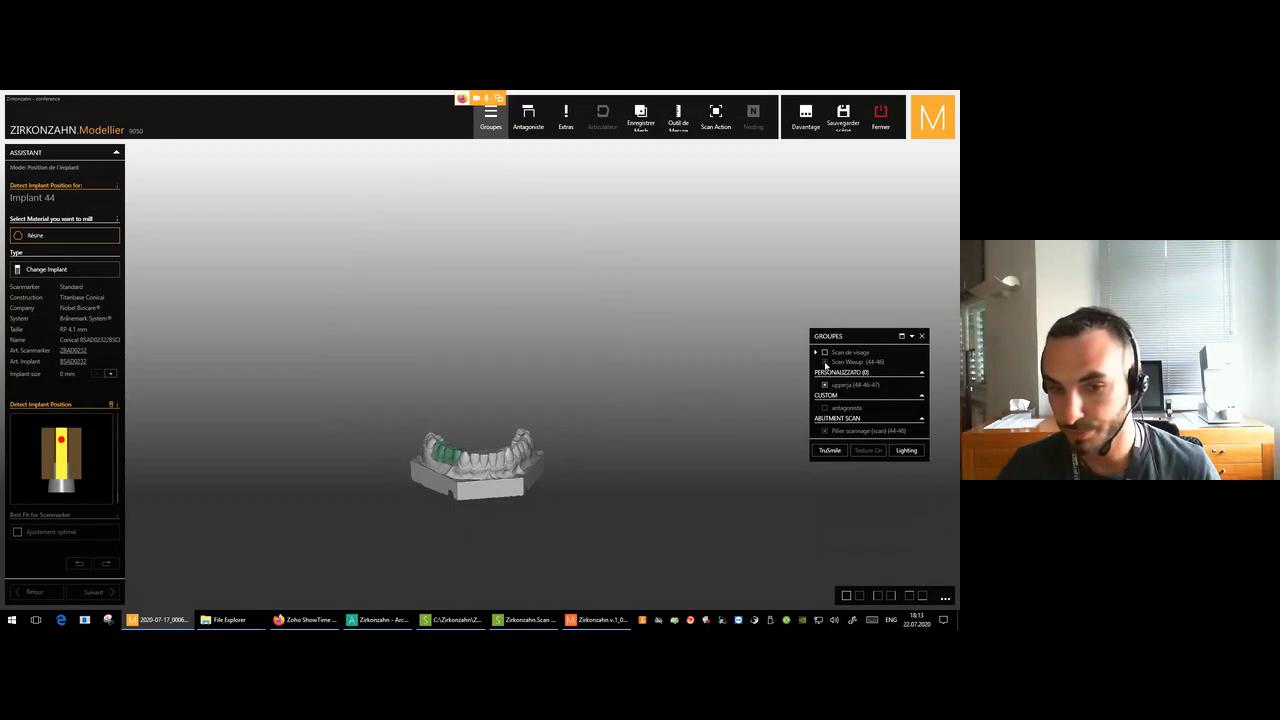
# Inspect the wax-up scan (44-46) on the jaw model, then hide it to examine the scan markers.
pyautogui.click(825, 363)
pyautogui.moveTo(528, 397); pyautogui.dragTo(526, 403, button='right')
pyautogui.middleClick(430, 459)
pyautogui.scroll(4, 457, 468)
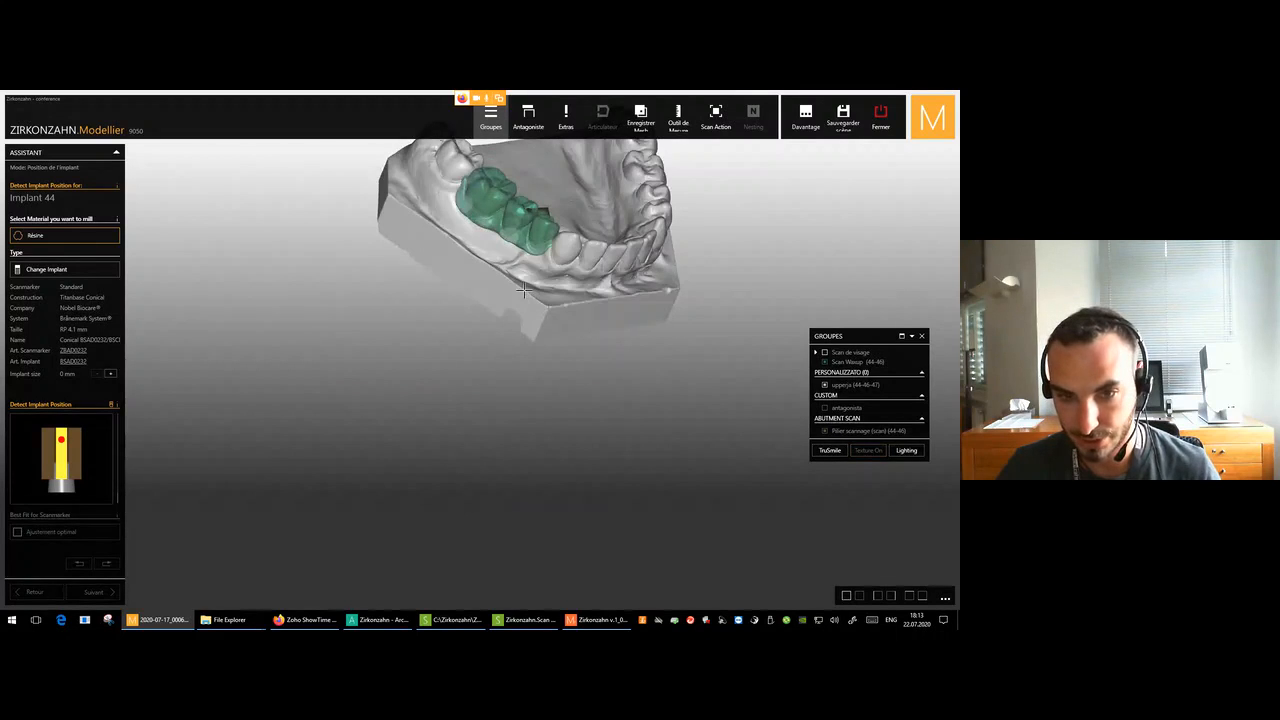
pyautogui.middleClick(529, 237)
pyautogui.moveTo(551, 296); pyautogui.dragTo(551, 290, button='right')
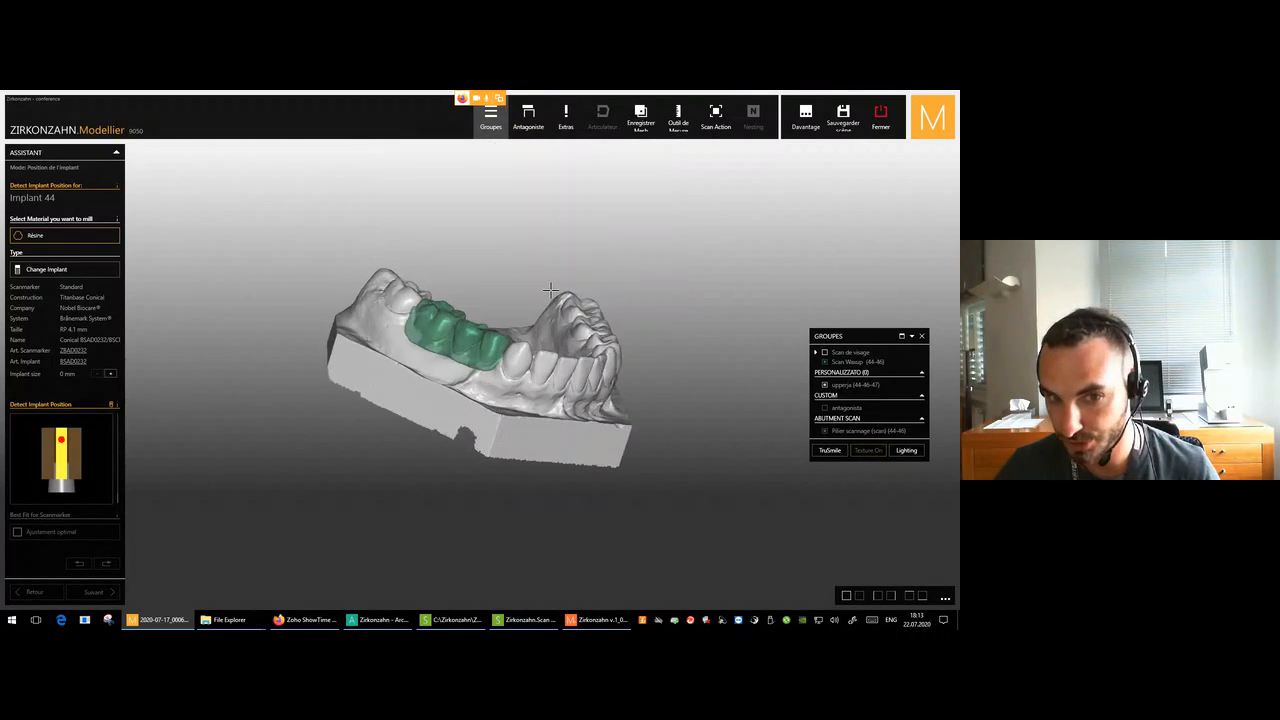
pyautogui.click(825, 363)
pyautogui.moveTo(560, 342); pyautogui.dragTo(555, 362, button='right')
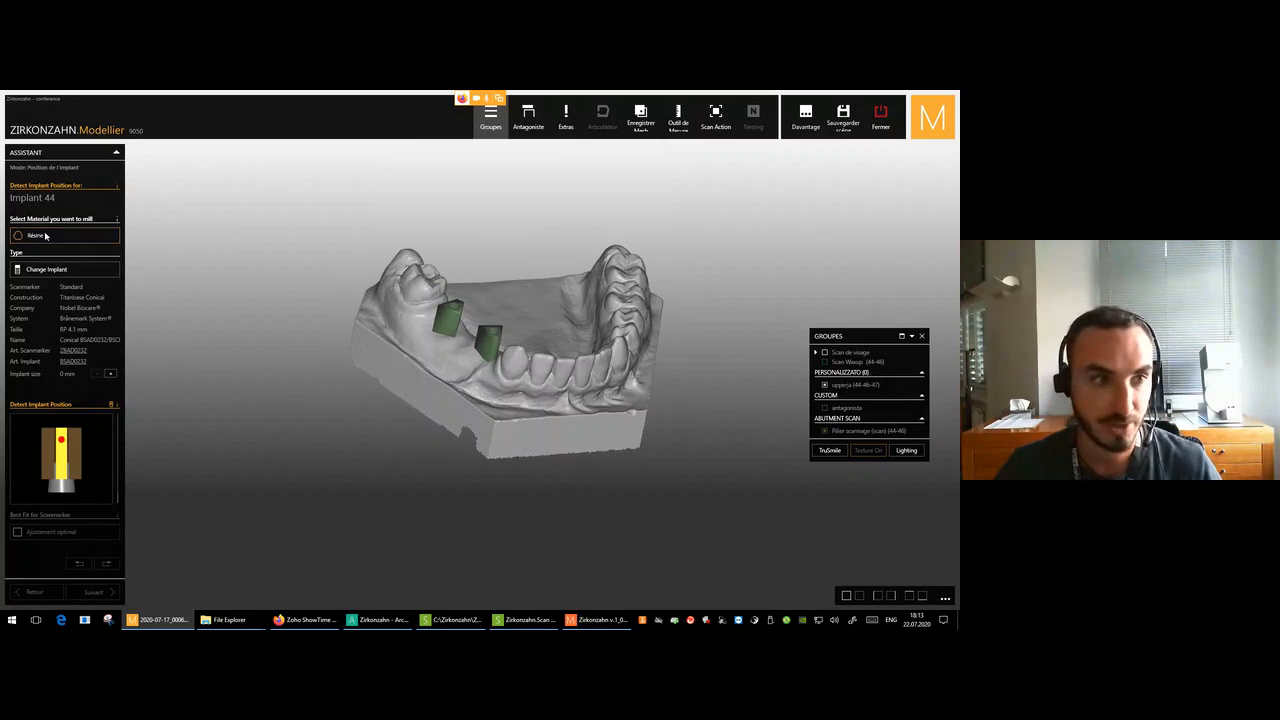
# Detect the position of implant 44 on its scan marker and continue to implant 46.
pyautogui.scroll(5, 492, 346)
pyautogui.click(501, 345)
pyautogui.scroll(-4, 502, 470)
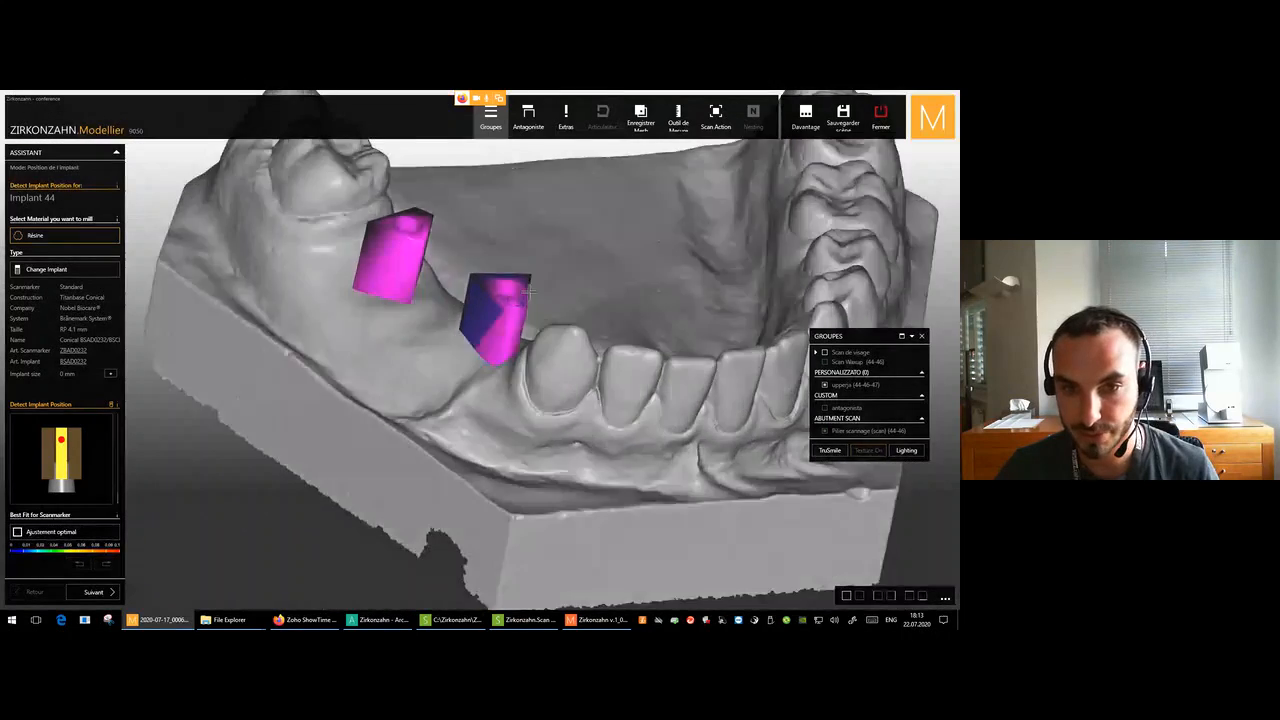
pyautogui.moveTo(502, 470); pyautogui.dragTo(498, 412, button='right')
pyautogui.click(113, 594)
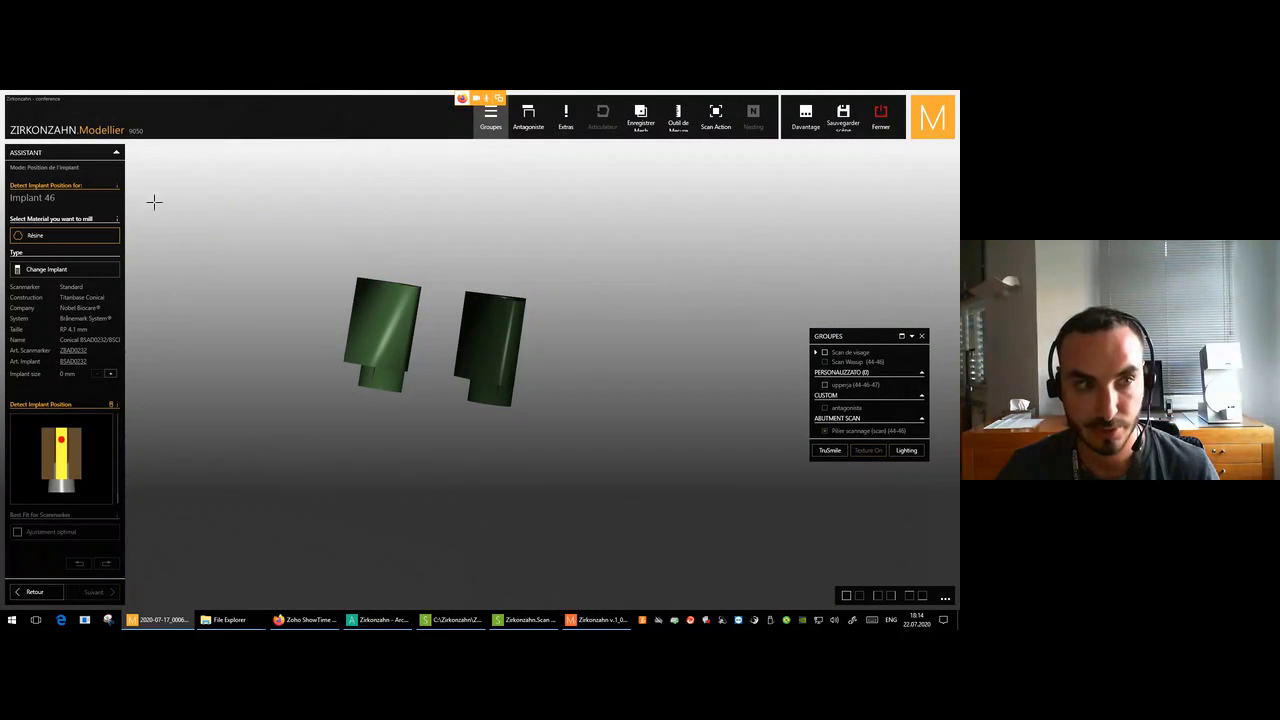
# Detect the position of implant 46 on its scan marker and continue to the emergence profile definition.
pyautogui.moveTo(391, 243); pyautogui.dragTo(395, 250, button='right')
pyautogui.scroll(3, 419, 218)
pyautogui.moveTo(419, 218); pyautogui.dragTo(420, 206, button='middle')
pyautogui.moveTo(420, 206); pyautogui.dragTo(549, 437, button='right')
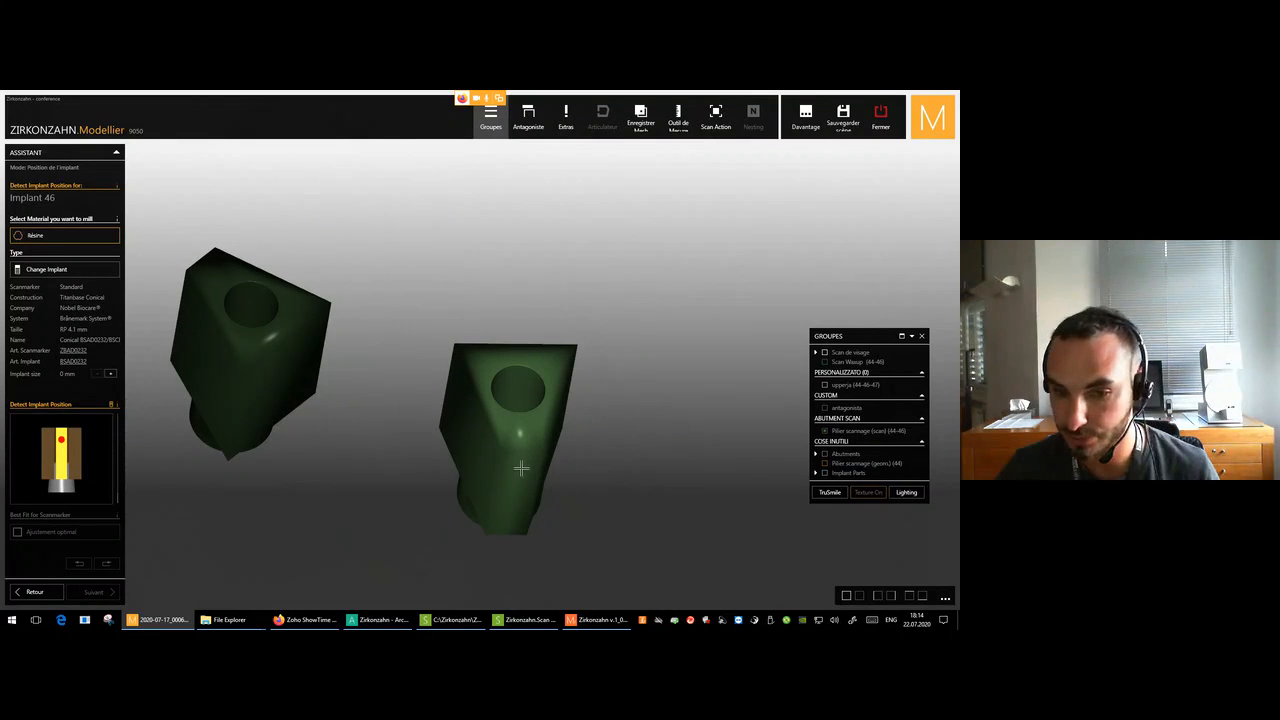
pyautogui.click(517, 466)
pyautogui.moveTo(555, 383); pyautogui.dragTo(567, 365, button='right')
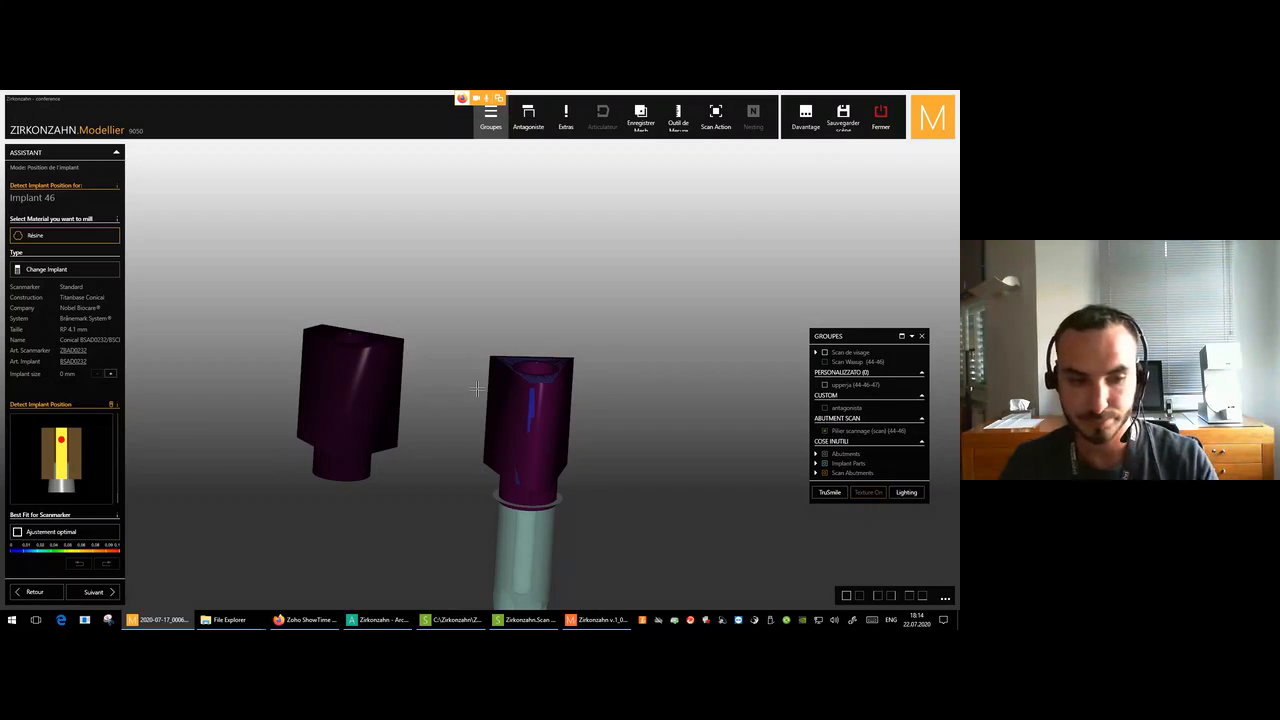
pyautogui.click(105, 593)
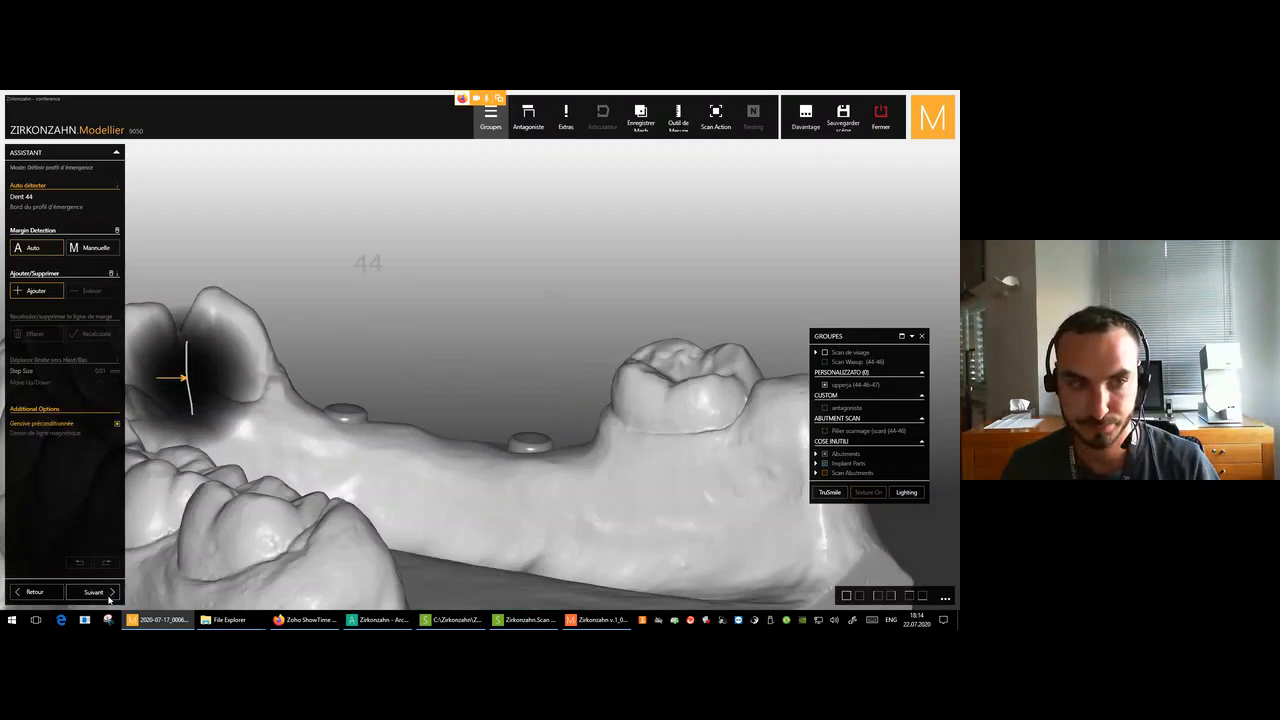
# Check the jaw model and accept the emergence profile stages for teeth 44 and 46 without drawing a margin.
pyautogui.scroll(-2, 336, 447)
pyautogui.moveTo(336, 447); pyautogui.dragTo(478, 402, button='right')
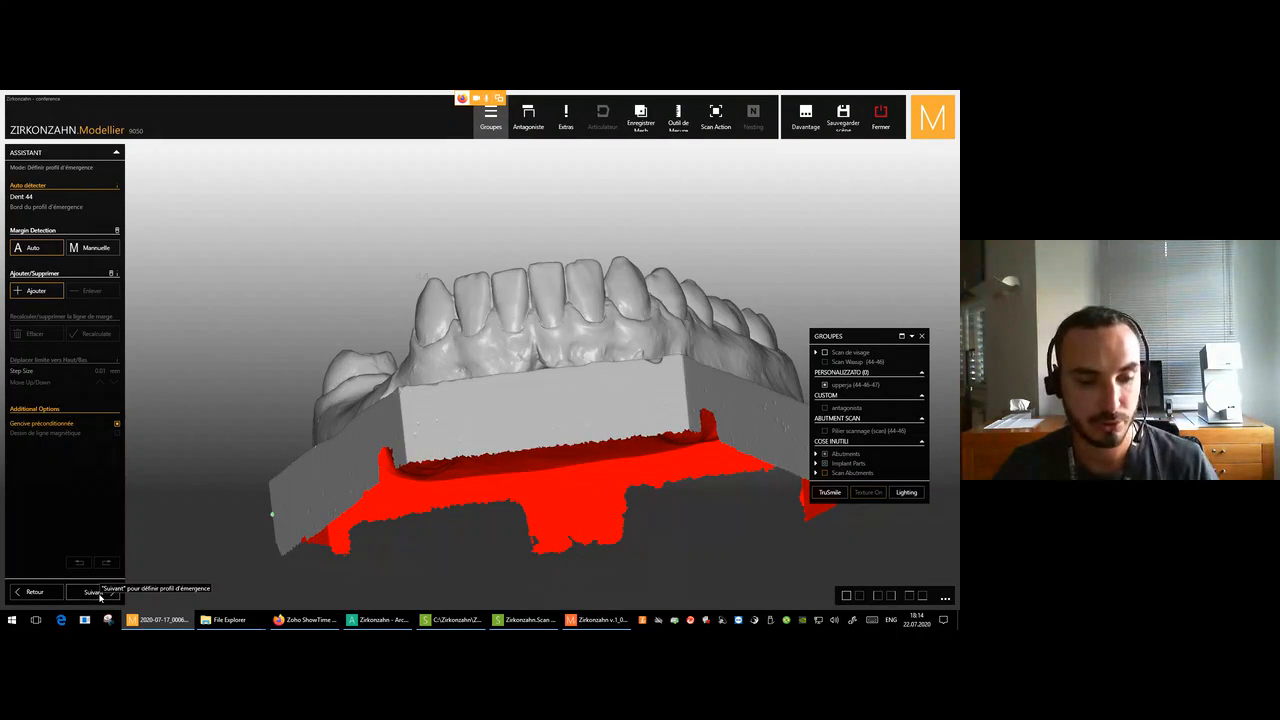
pyautogui.click(93, 593)
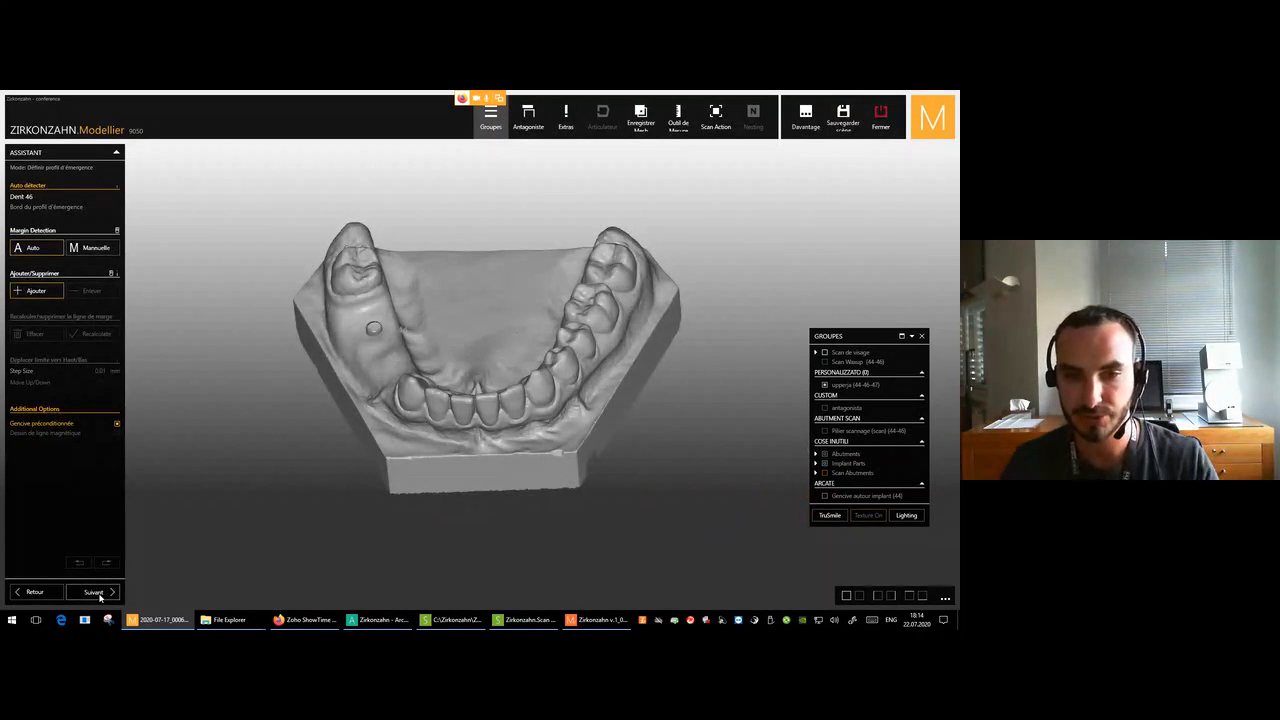
pyautogui.click(99, 594)
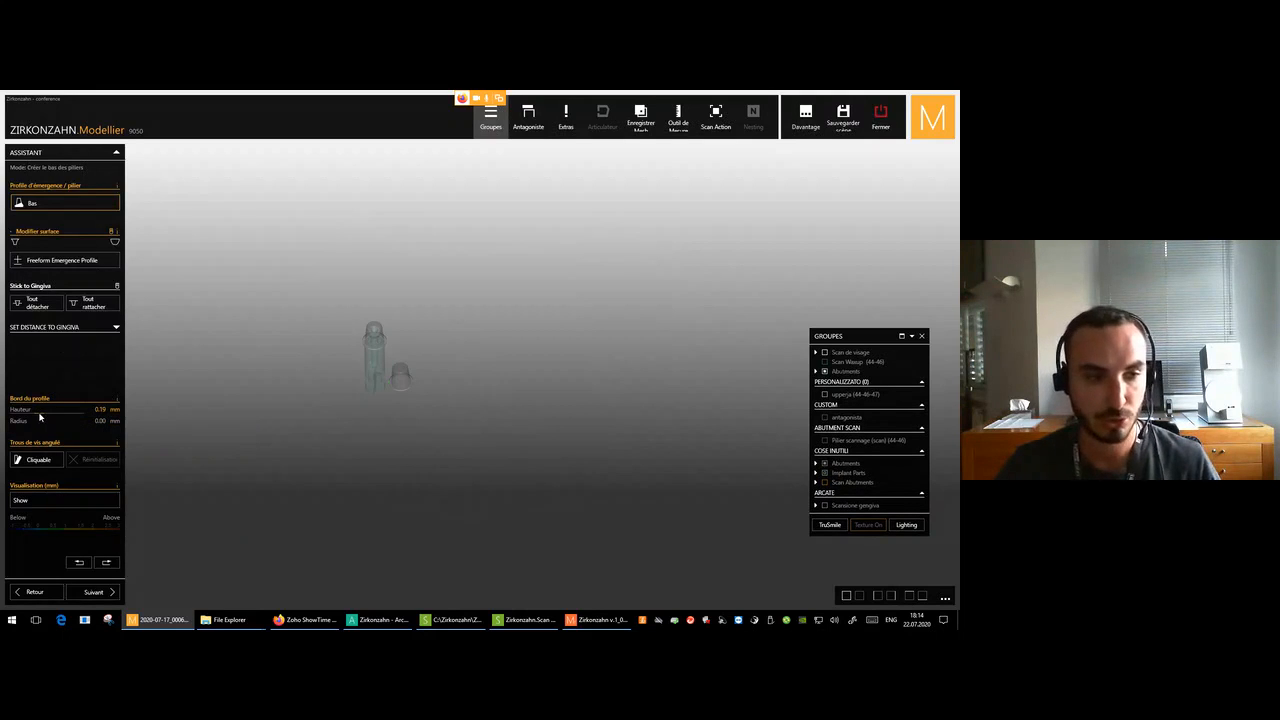
# Set the emergence profile border height of the abutment bases to 0.00 mm and continue to the modelling stage.
pyautogui.scroll(5, 474, 392)
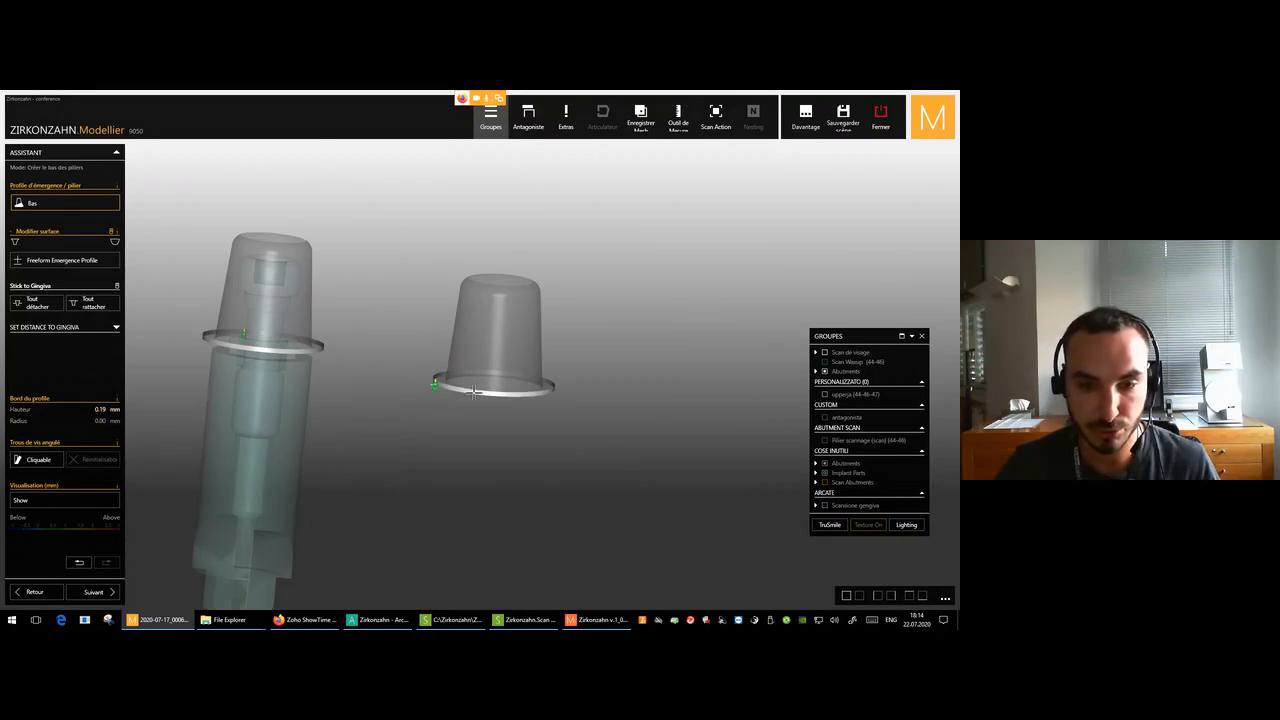
pyautogui.scroll(5, 474, 392)
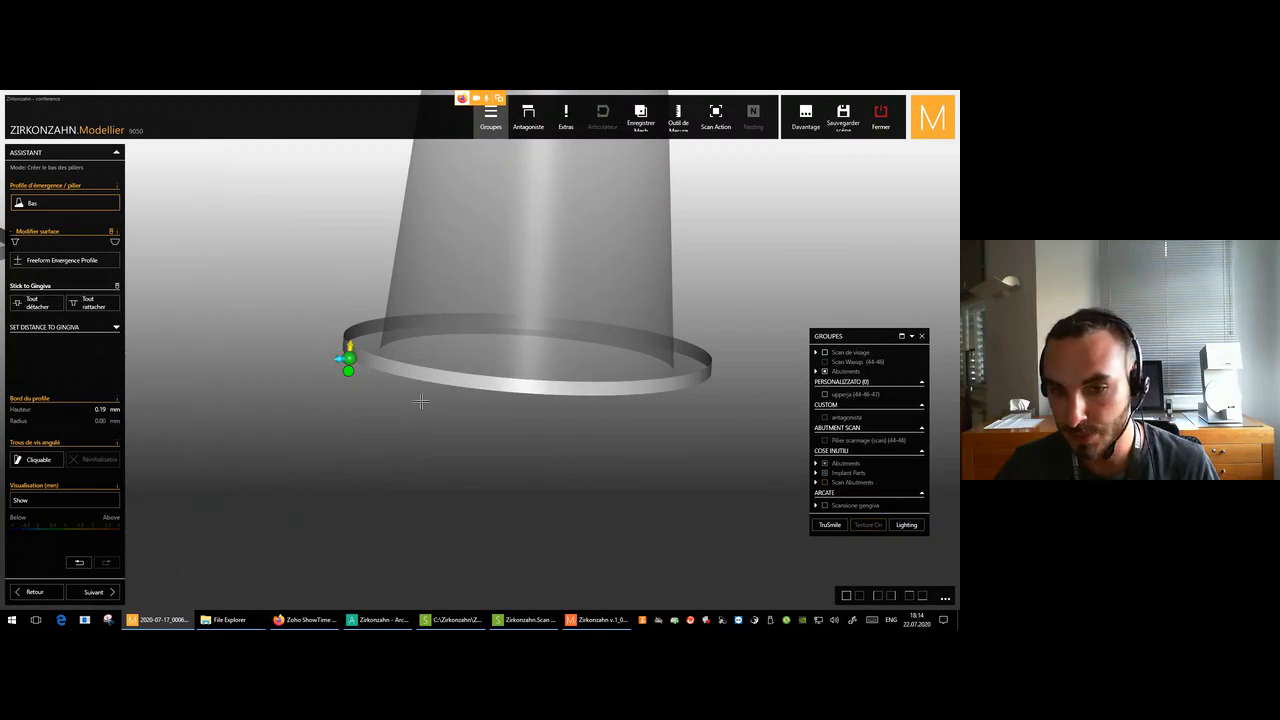
pyautogui.moveTo(67, 414); pyautogui.dragTo(12, 413)
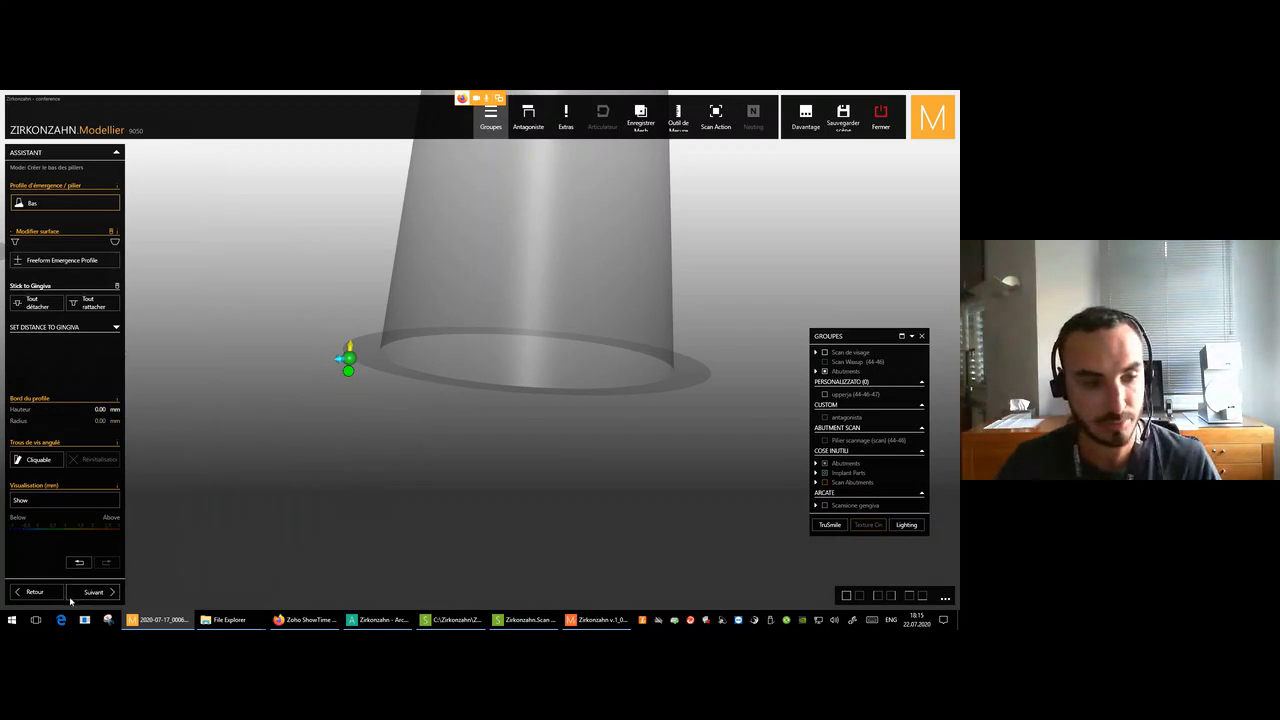
pyautogui.click(87, 596)
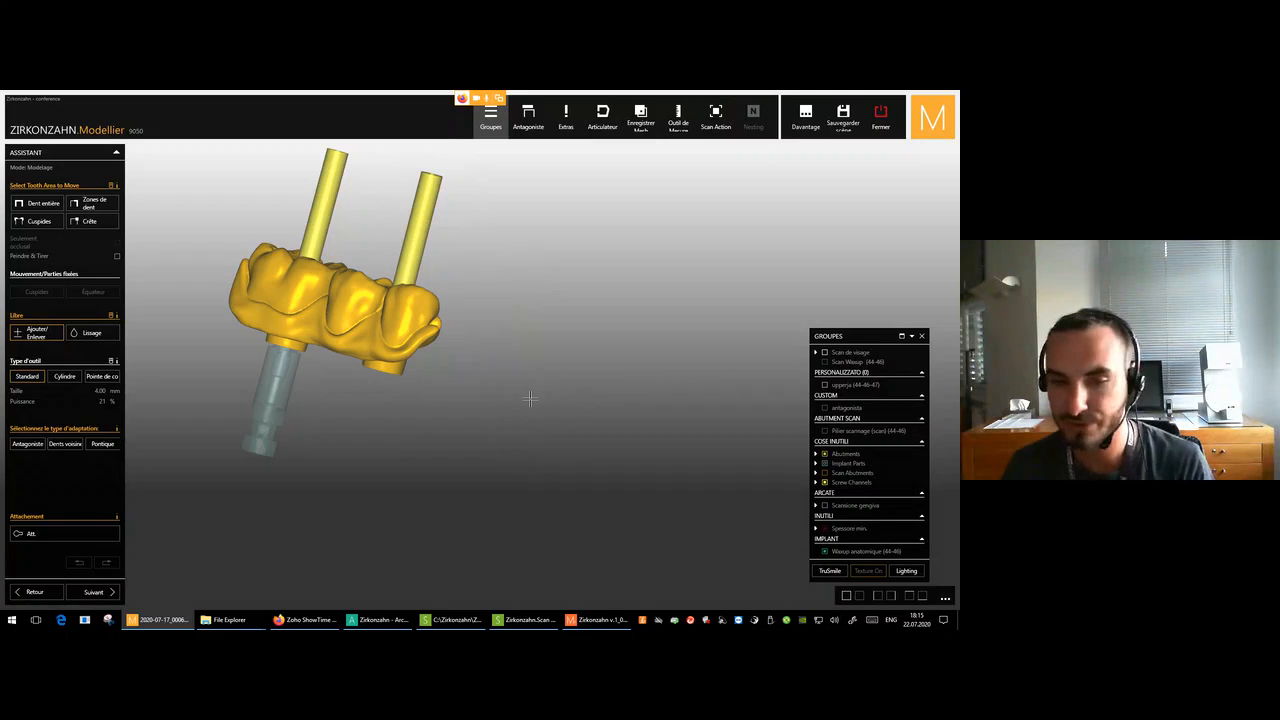
# Examine the anatomic wax-up (44-46) with its screw channels from the occlusal and basal sides, briefly checking the face scan.
pyautogui.scroll(4, 472, 332)
pyautogui.scroll(-4, 445, 366)
pyautogui.moveTo(472, 332); pyautogui.dragTo(610, 342, button='right')
pyautogui.click(826, 352)
pyautogui.click(826, 352)
pyautogui.scroll(-3, 485, 368)
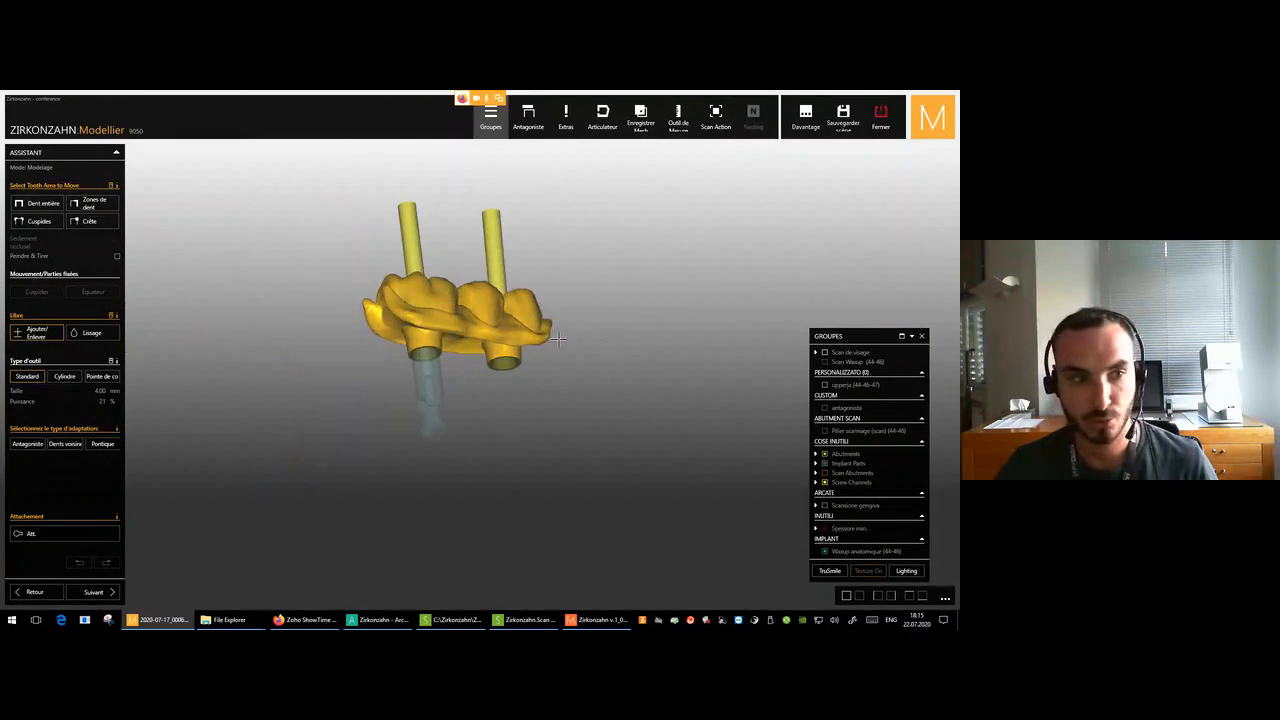
pyautogui.moveTo(460, 340)
pyautogui.mouseDown(button='right')
pyautogui.moveTo(484, 320)
pyautogui.moveTo(447, 339)
pyautogui.mouseUp(button='right')
pyautogui.scroll(4, 484, 320)
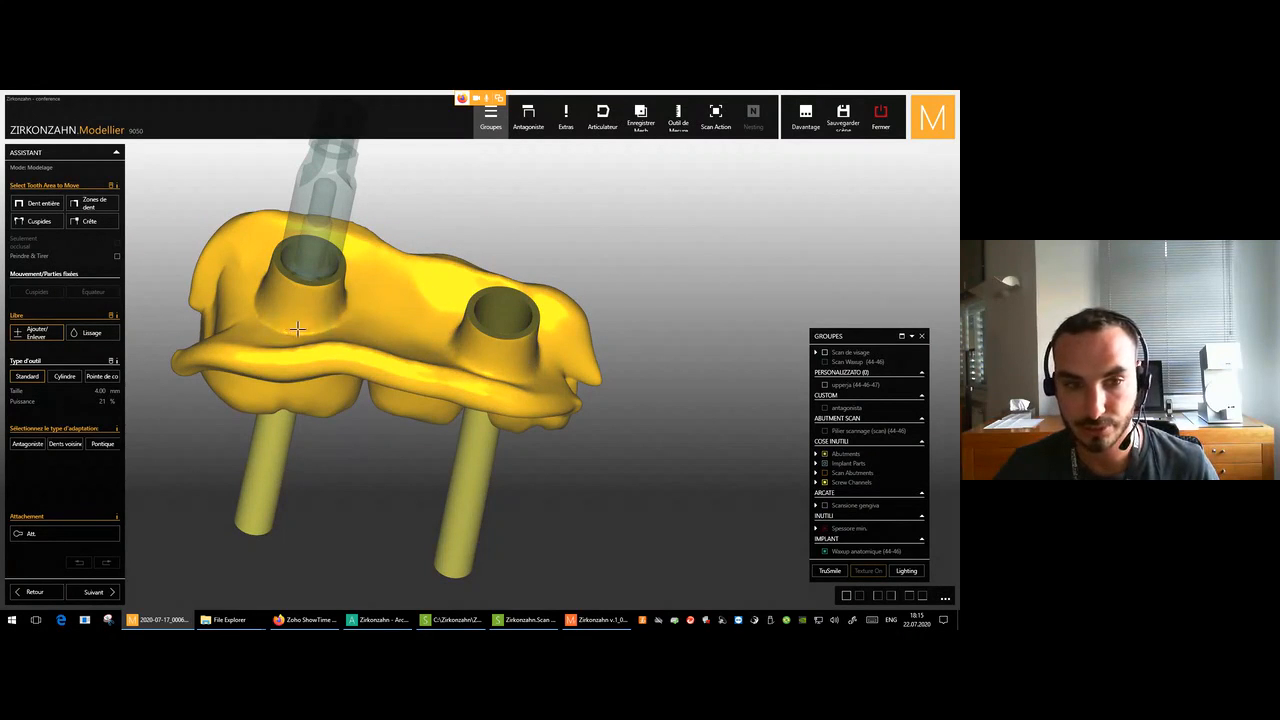
# Smooth the basal surface of the wax-up around the two implant connections with a 4.80 mm cylinder brush.
pyautogui.moveTo(262, 312); pyautogui.dragTo(411, 233, button='right')
pyautogui.scroll(4, 415, 276)
pyautogui.click(92, 333)
pyautogui.moveTo(425, 302); pyautogui.dragTo(443, 271, button='right')
pyautogui.moveTo(492, 262)
pyautogui.mouseDown()
pyautogui.moveTo(511, 246)
pyautogui.moveTo(375, 208)
pyautogui.moveTo(397, 211)
pyautogui.mouseUp()
pyautogui.moveTo(397, 211); pyautogui.dragTo(415, 270, button='right')
pyautogui.keyDown('shift'); pyautogui.scroll(2, 422, 282); pyautogui.keyUp('shift')
pyautogui.moveTo(423, 286)
pyautogui.mouseDown()
pyautogui.moveTo(282, 234)
pyautogui.moveTo(279, 255)
pyautogui.moveTo(305, 238)
pyautogui.moveTo(257, 295)
pyautogui.moveTo(271, 290)
pyautogui.mouseUp()
pyautogui.moveTo(320, 252)
pyautogui.mouseDown()
pyautogui.moveTo(425, 285)
pyautogui.moveTo(340, 235)
pyautogui.moveTo(300, 238)
pyautogui.moveTo(476, 334)
pyautogui.moveTo(560, 355)
pyautogui.moveTo(643, 424)
pyautogui.mouseUp()
pyautogui.moveTo(643, 424)
pyautogui.mouseDown(button='right')
pyautogui.moveTo(627, 422)
pyautogui.moveTo(622, 438)
pyautogui.moveTo(668, 305)
pyautogui.mouseUp(button='right')
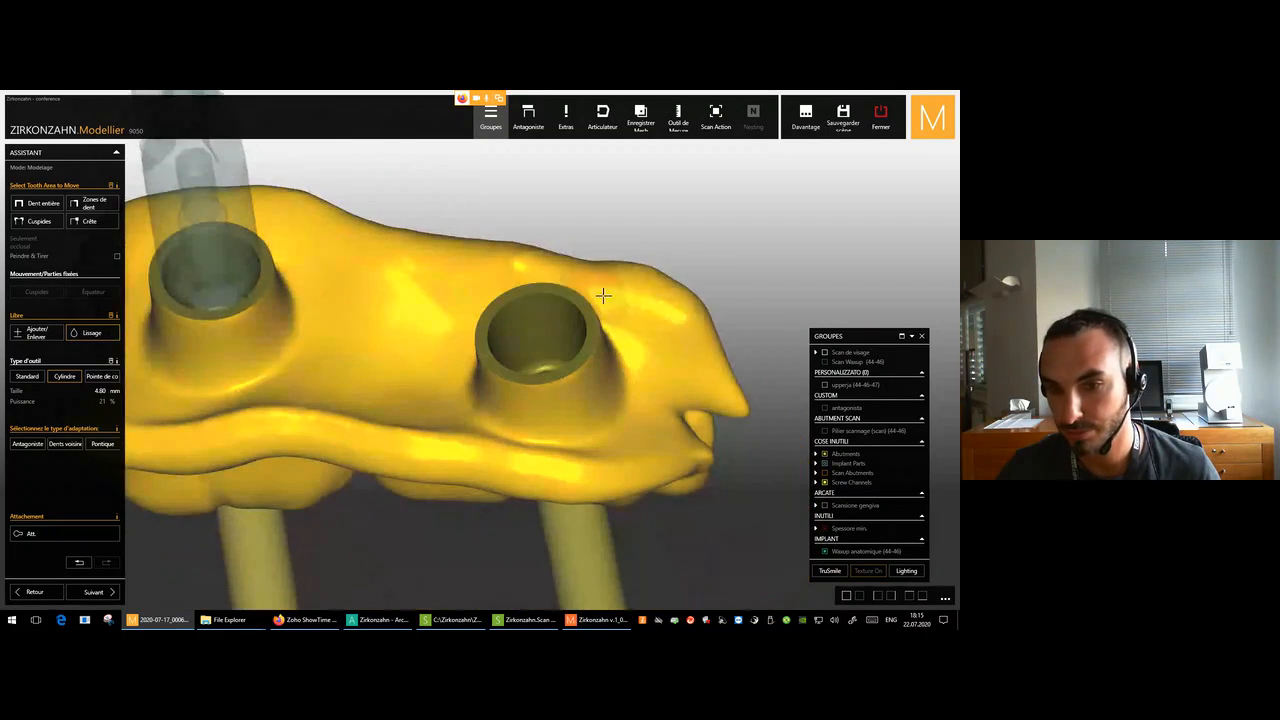
# Smooth the basal surface and outer edge at the tooth 44 end of the wax-up, reducing the brush to 3.10 mm.
pyautogui.moveTo(652, 286)
pyautogui.mouseDown()
pyautogui.moveTo(572, 274)
pyautogui.moveTo(690, 330)
pyautogui.moveTo(700, 348)
pyautogui.moveTo(599, 288)
pyautogui.moveTo(500, 258)
pyautogui.moveTo(640, 290)
pyautogui.moveTo(472, 250)
pyautogui.mouseUp()
pyautogui.moveTo(685, 373)
pyautogui.mouseDown(button='right')
pyautogui.moveTo(688, 420)
pyautogui.moveTo(677, 369)
pyautogui.mouseUp(button='right')
pyautogui.moveTo(366, 216); pyautogui.dragTo(686, 358, button='right')
pyautogui.moveTo(686, 358)
pyautogui.mouseDown()
pyautogui.moveTo(657, 374)
pyautogui.moveTo(659, 434)
pyautogui.moveTo(680, 460)
pyautogui.moveTo(640, 405)
pyautogui.moveTo(678, 493)
pyautogui.mouseUp()
pyautogui.scroll(-5, 678, 493)
pyautogui.moveTo(678, 493); pyautogui.dragTo(519, 404, button='right')
pyautogui.scroll(5, 519, 404)
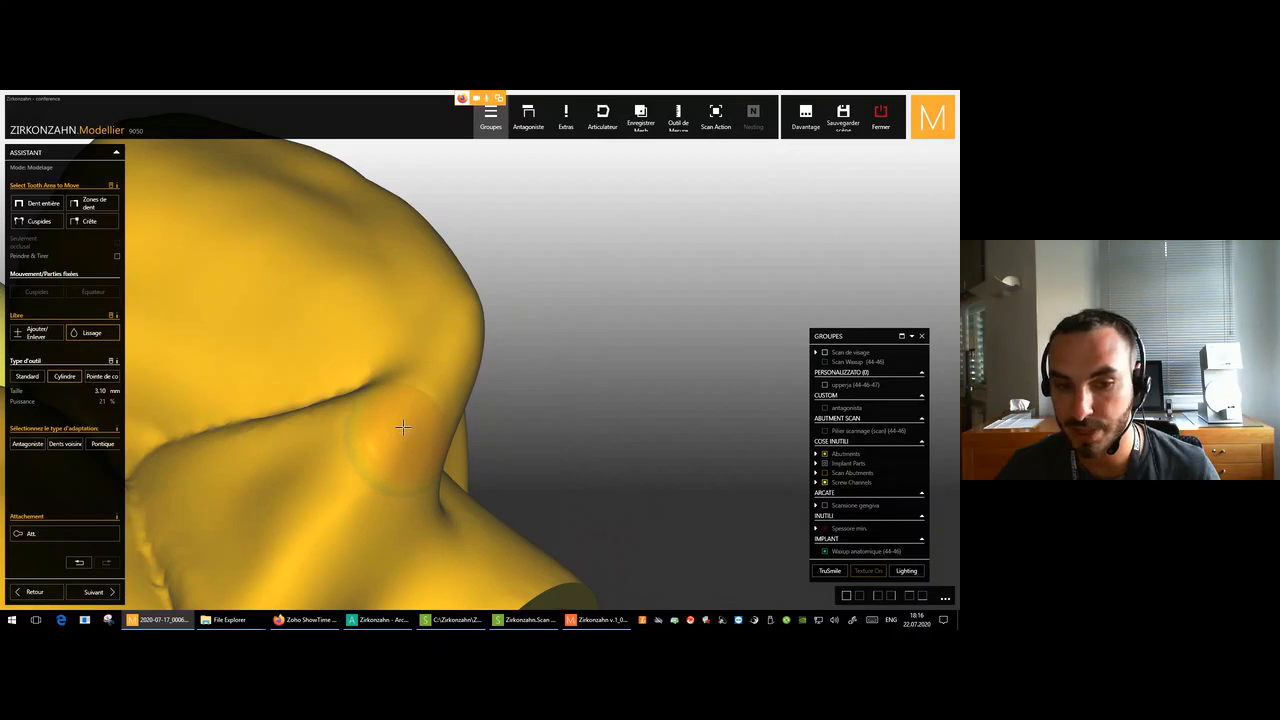
pyautogui.scroll(-5, 385, 450)
pyautogui.moveTo(373, 468); pyautogui.dragTo(525, 321, button='right')
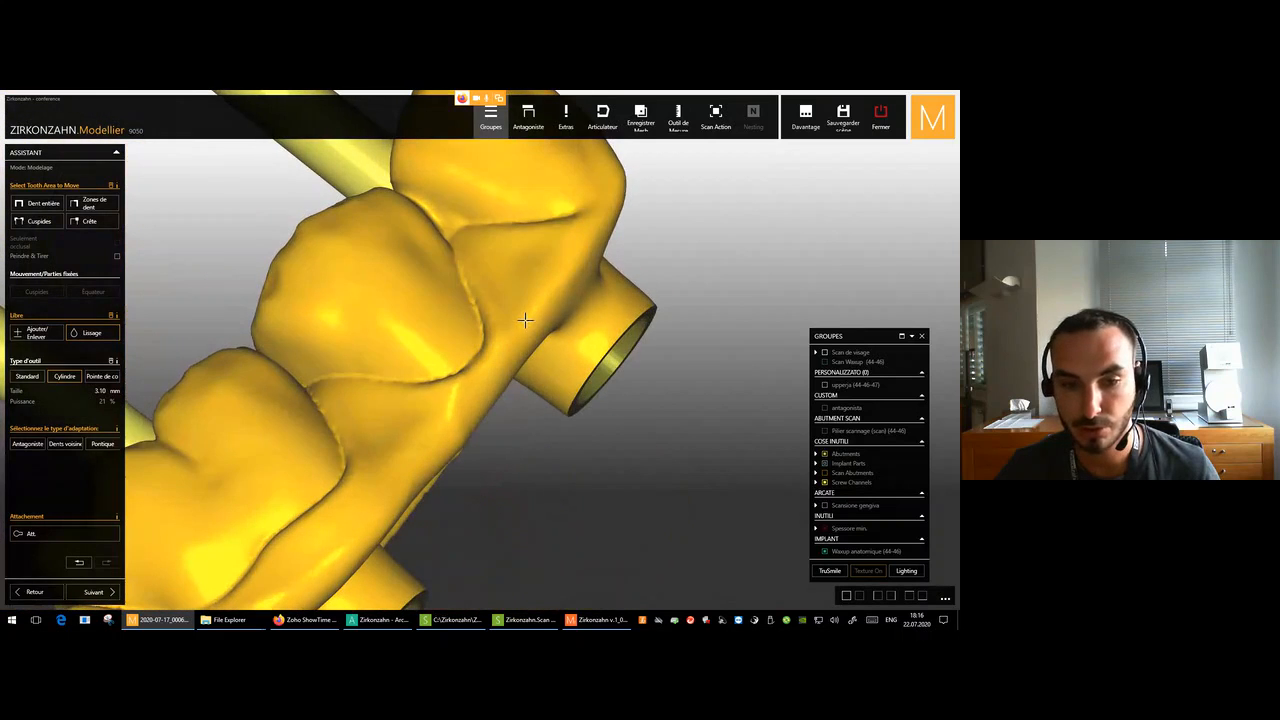
pyautogui.scroll(-3, 448, 432)
pyautogui.moveTo(448, 432); pyautogui.dragTo(454, 356, button='right')
pyautogui.scroll(2, 448, 304)
# Switch to Zirkonzahn.Archiv to review the treatment for tooth 46, glance at the wax-up in Zirkonzahn.Modifier, and return to Modellier.
pyautogui.click(378, 620)
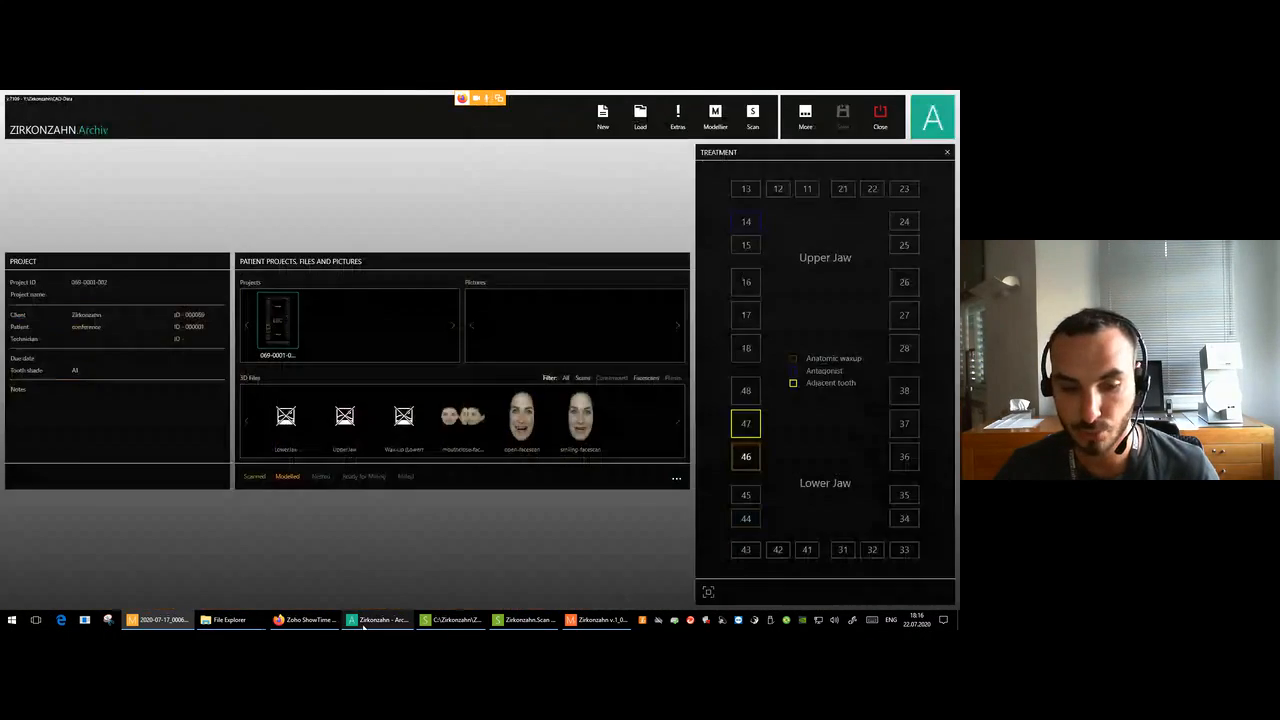
pyautogui.click(755, 455)
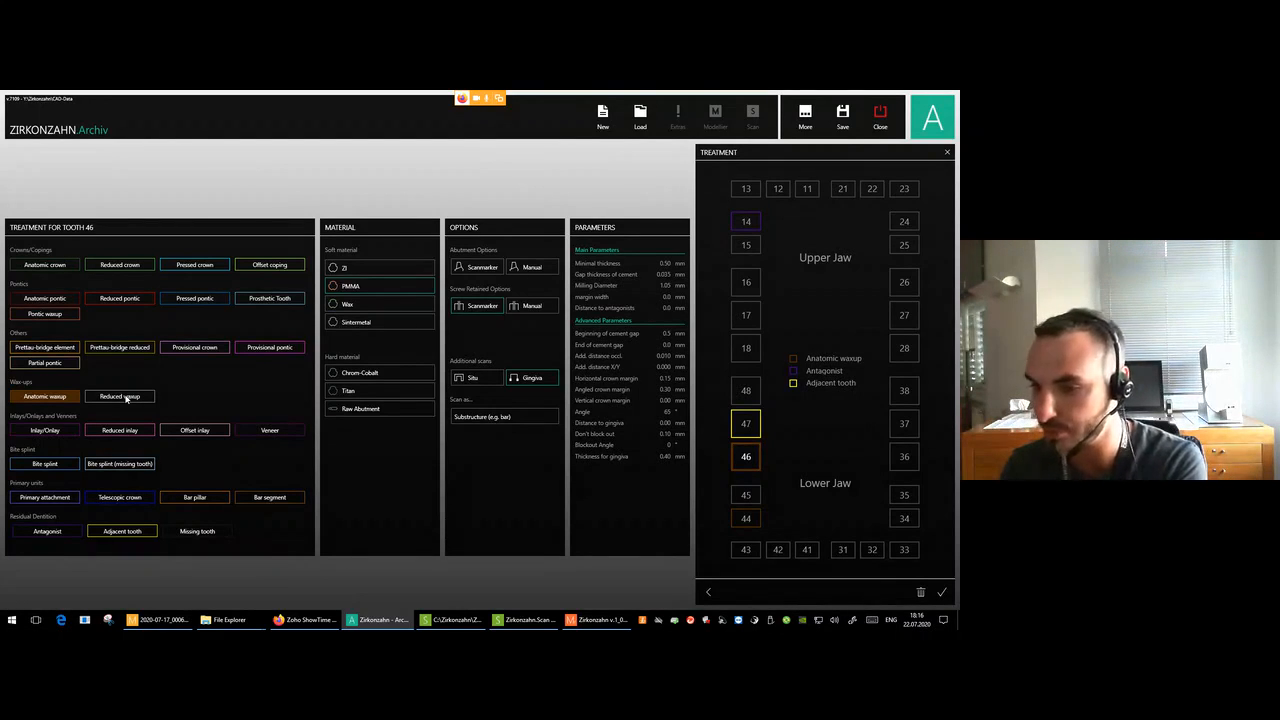
pyautogui.moveTo(593, 625)
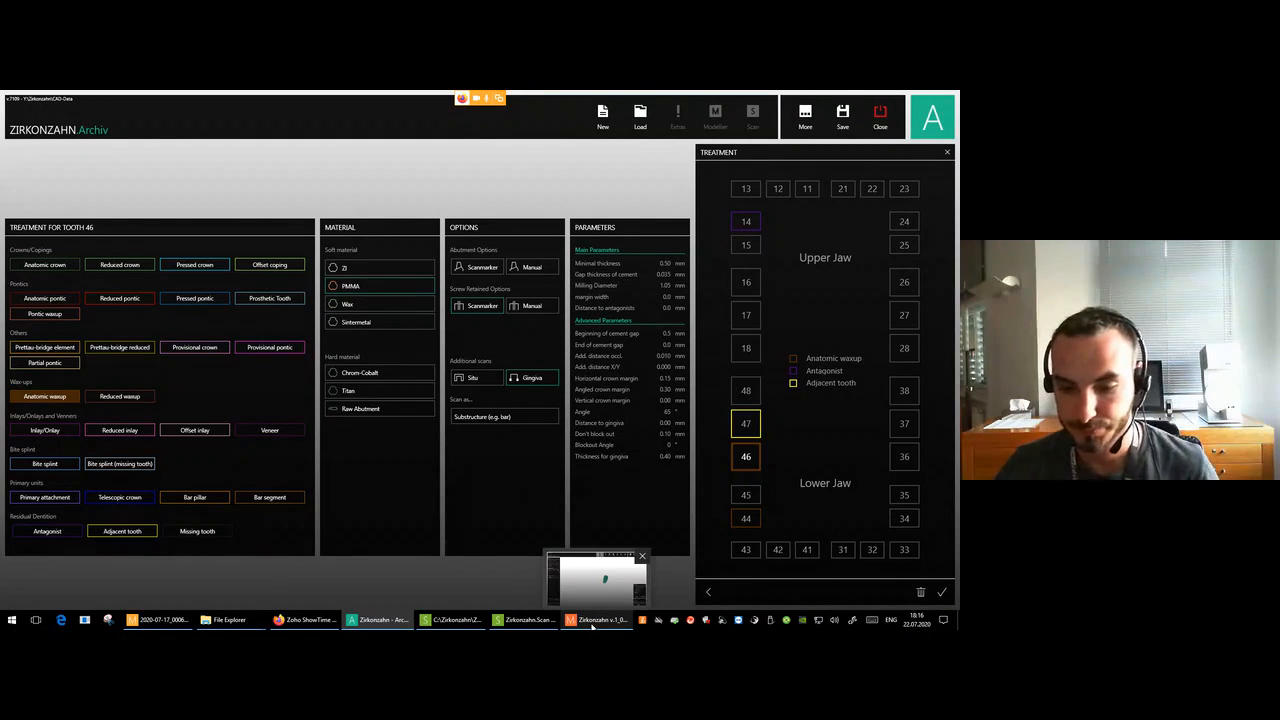
pyautogui.click(593, 622)
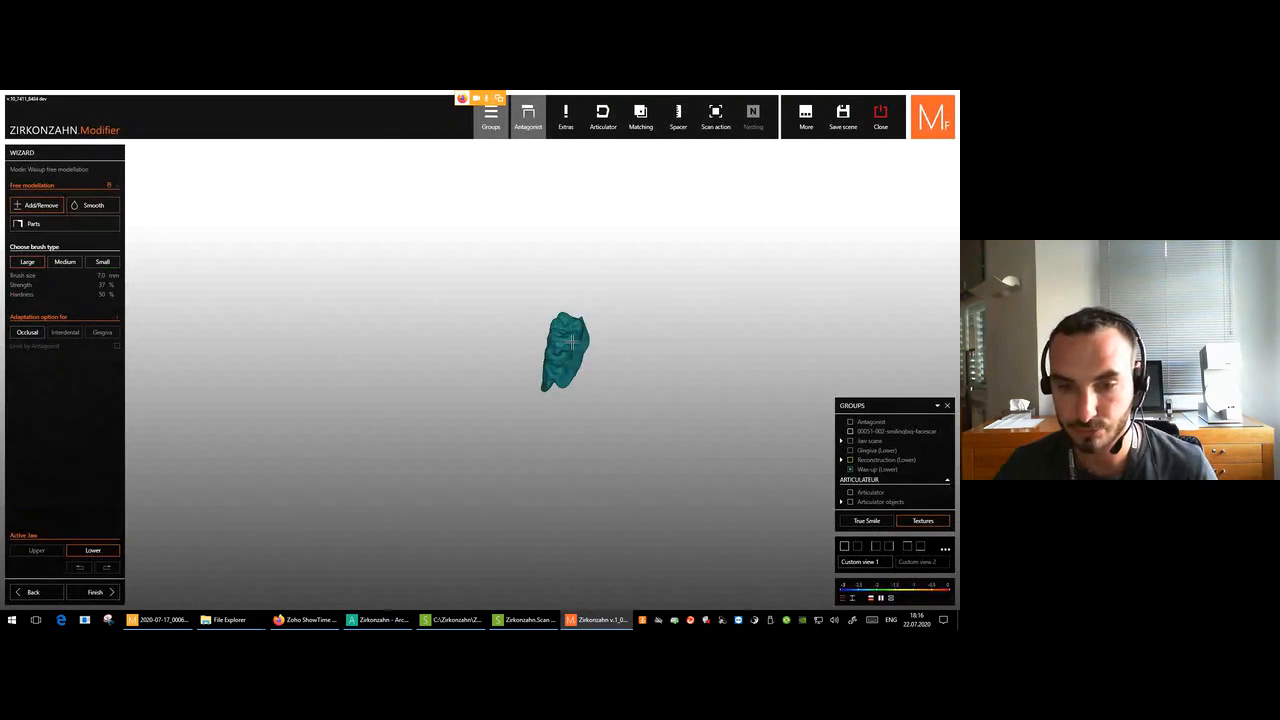
pyautogui.click(157, 620)
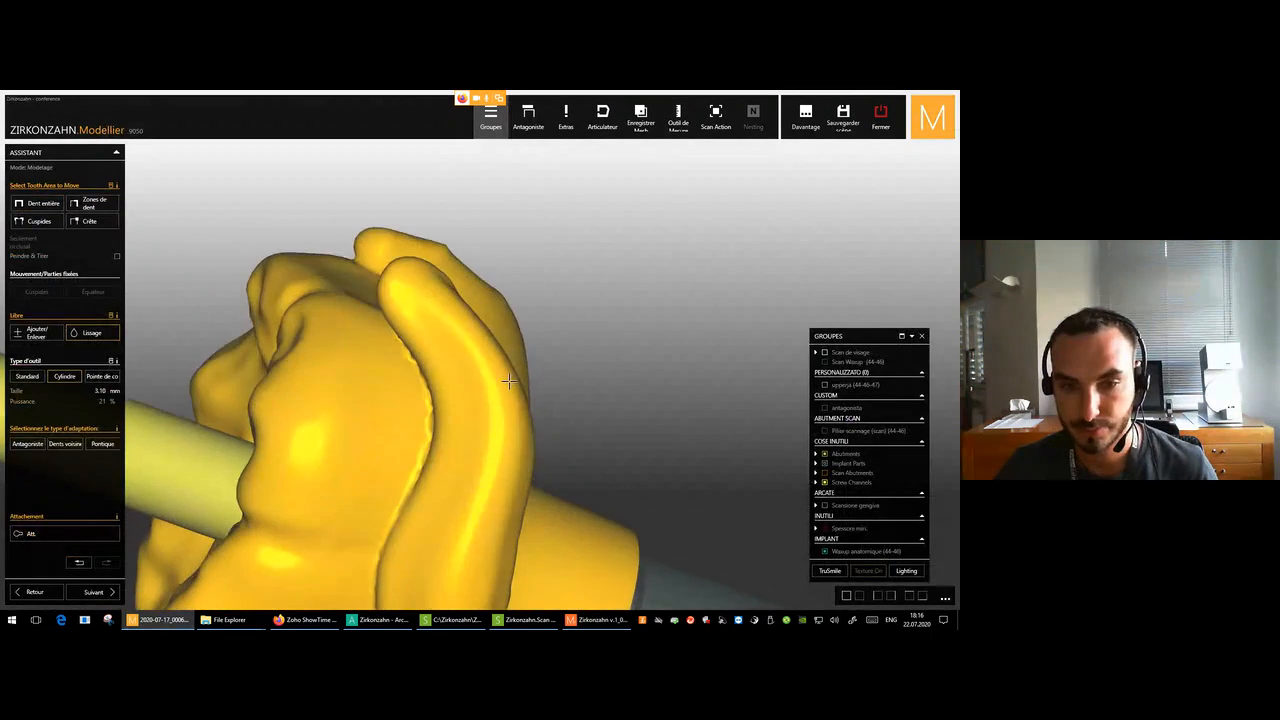
# Smooth the protruding thin edges at the tooth 46 end of the wax-up, enlarging the brush up to 4.90 mm.
pyautogui.moveTo(426, 309)
pyautogui.mouseDown(button='right')
pyautogui.moveTo(434, 294)
pyautogui.moveTo(451, 314)
pyautogui.mouseUp(button='right')
pyautogui.scroll(-5, 434, 294)
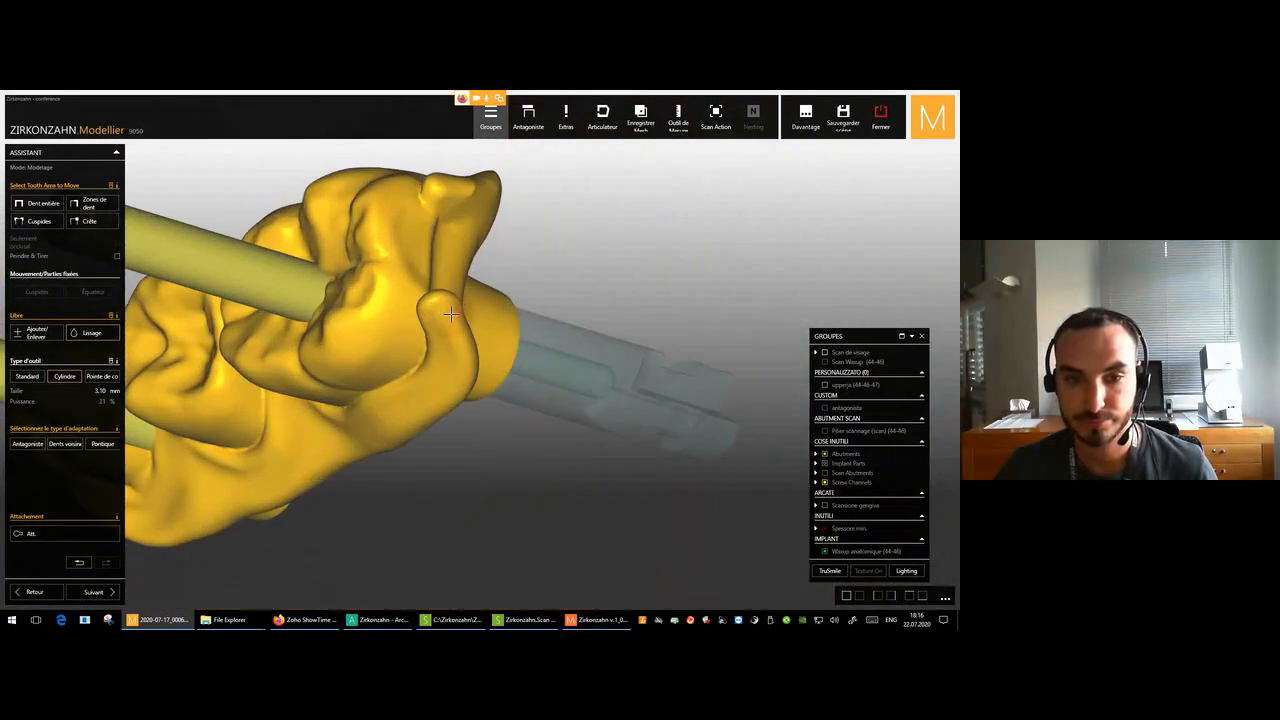
pyautogui.scroll(2, 451, 314)
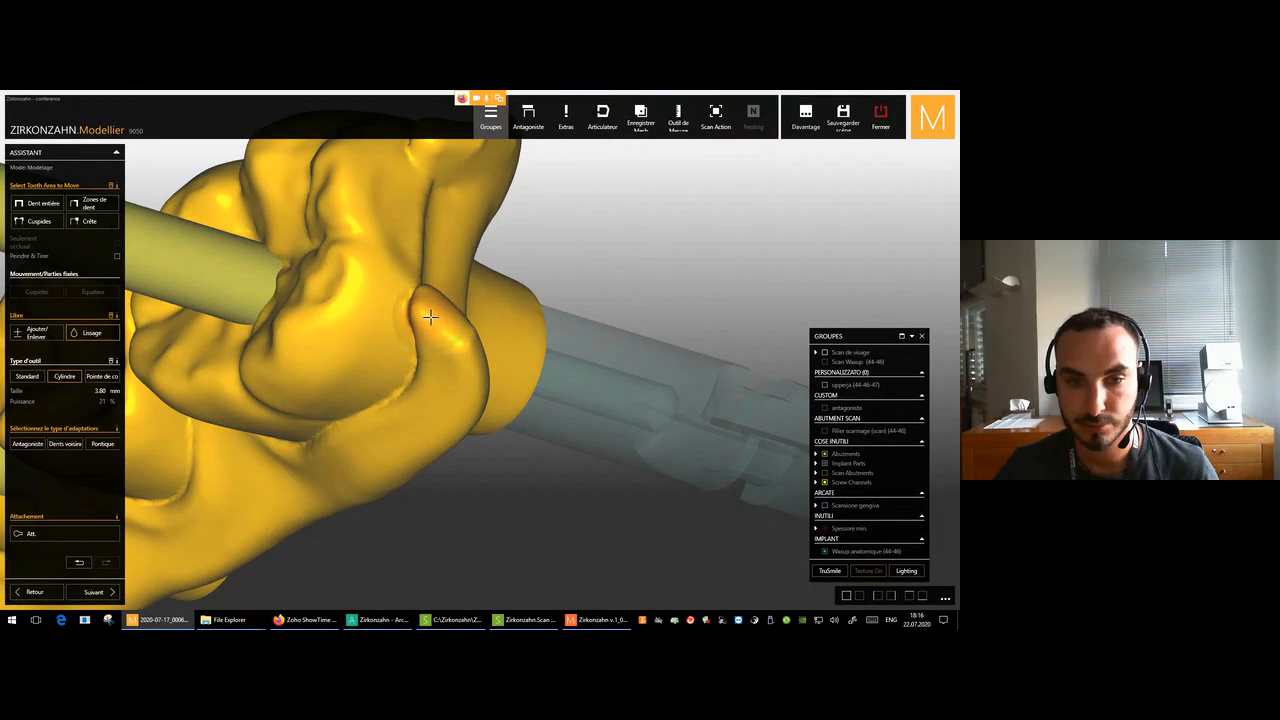
pyautogui.moveTo(444, 320)
pyautogui.mouseDown()
pyautogui.moveTo(472, 368)
pyautogui.moveTo(425, 305)
pyautogui.moveTo(448, 414)
pyautogui.mouseUp()
pyautogui.scroll(-4, 448, 414)
pyautogui.moveTo(448, 414); pyautogui.dragTo(489, 399, button='right')
pyautogui.scroll(3, 490, 400)
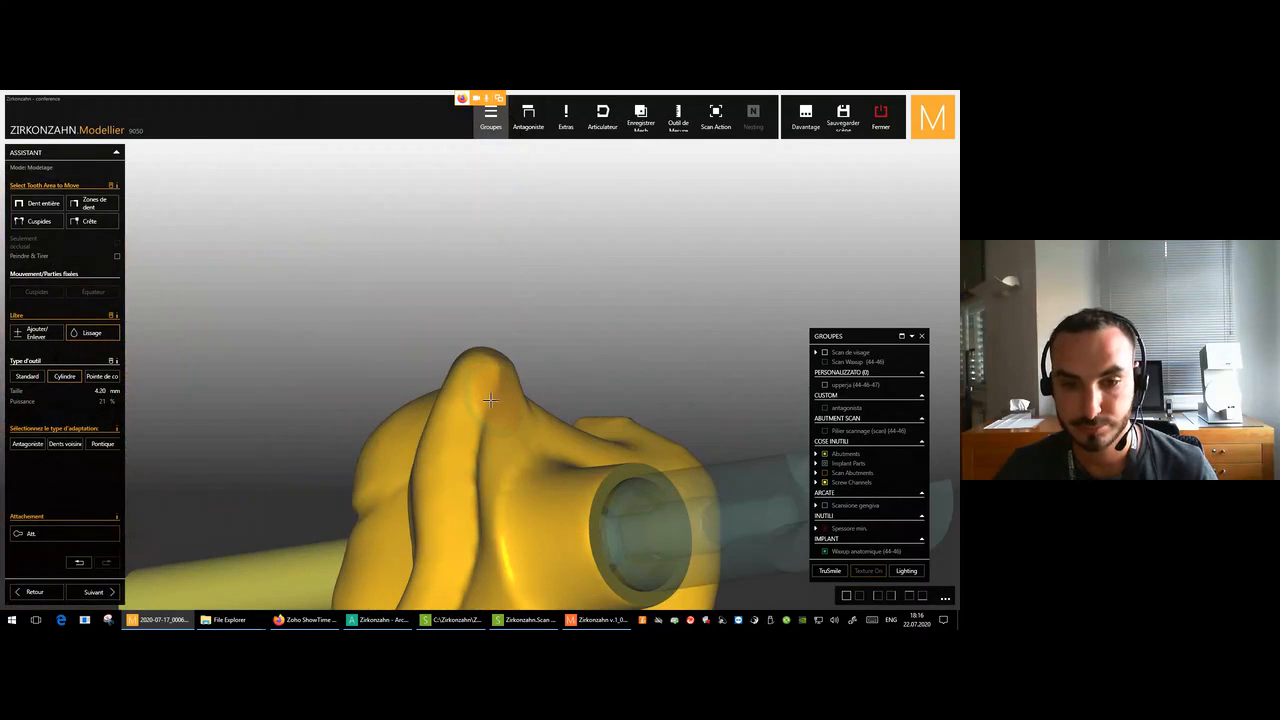
pyautogui.moveTo(507, 385)
pyautogui.mouseDown()
pyautogui.moveTo(468, 495)
pyautogui.moveTo(466, 575)
pyautogui.mouseUp()
pyautogui.moveTo(466, 568); pyautogui.dragTo(470, 505, button='right')
pyautogui.scroll(-5, 470, 501)
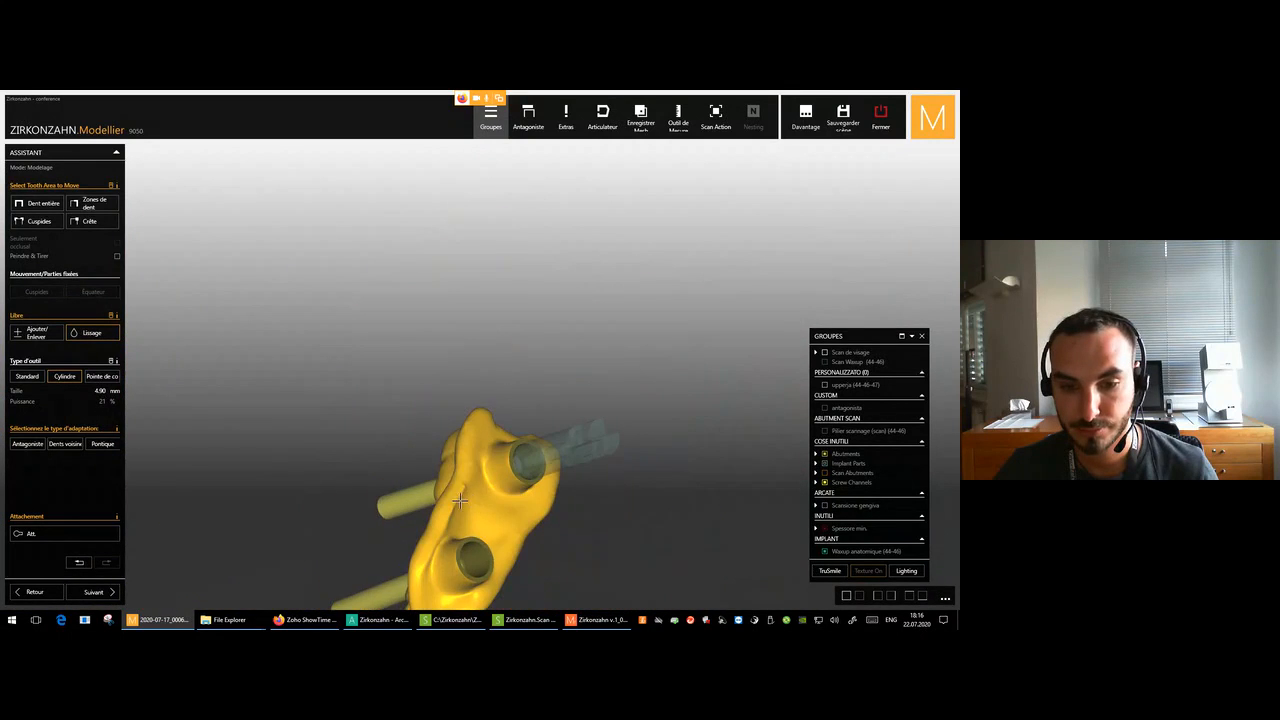
# Inspect the smoothed wax-up from the basal, end and occlusal sides for remaining sharp edges.
pyautogui.middleClick(448, 515)
pyautogui.scroll(4, 449, 490)
pyautogui.moveTo(455, 440); pyautogui.dragTo(460, 390, button='right')
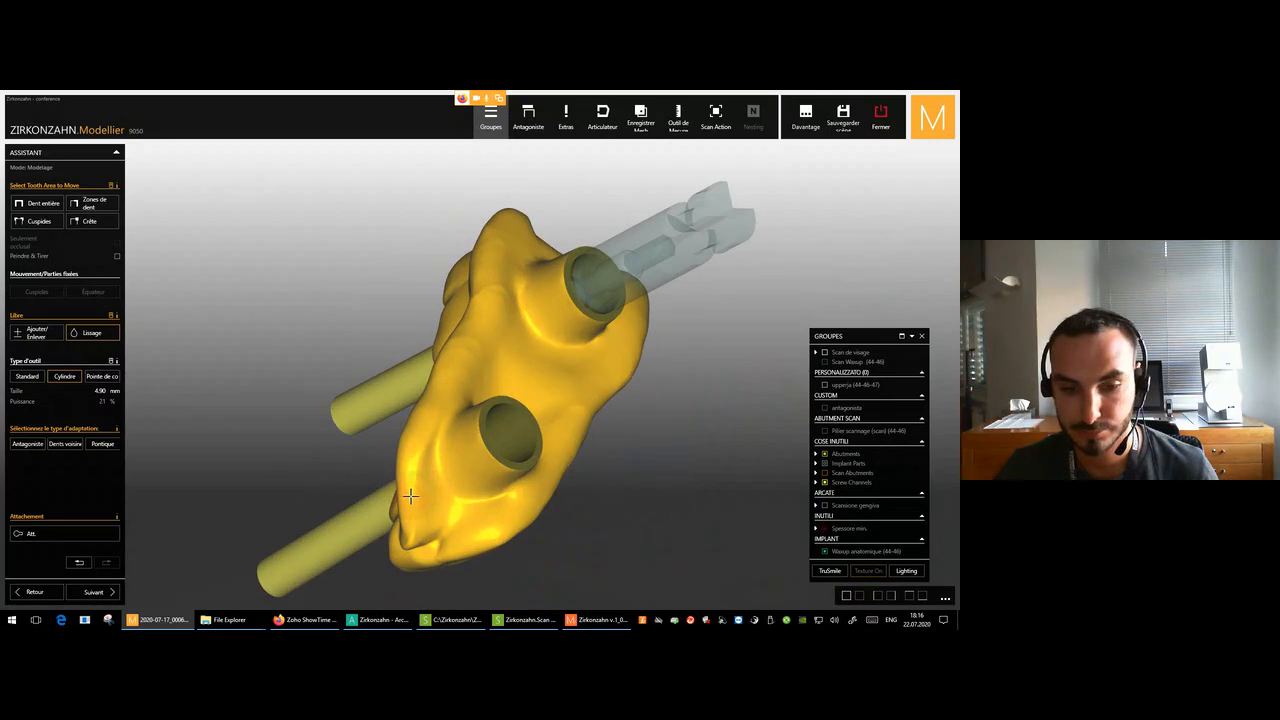
pyautogui.moveTo(410, 495); pyautogui.dragTo(470, 410, button='right')
pyautogui.scroll(4, 478, 396)
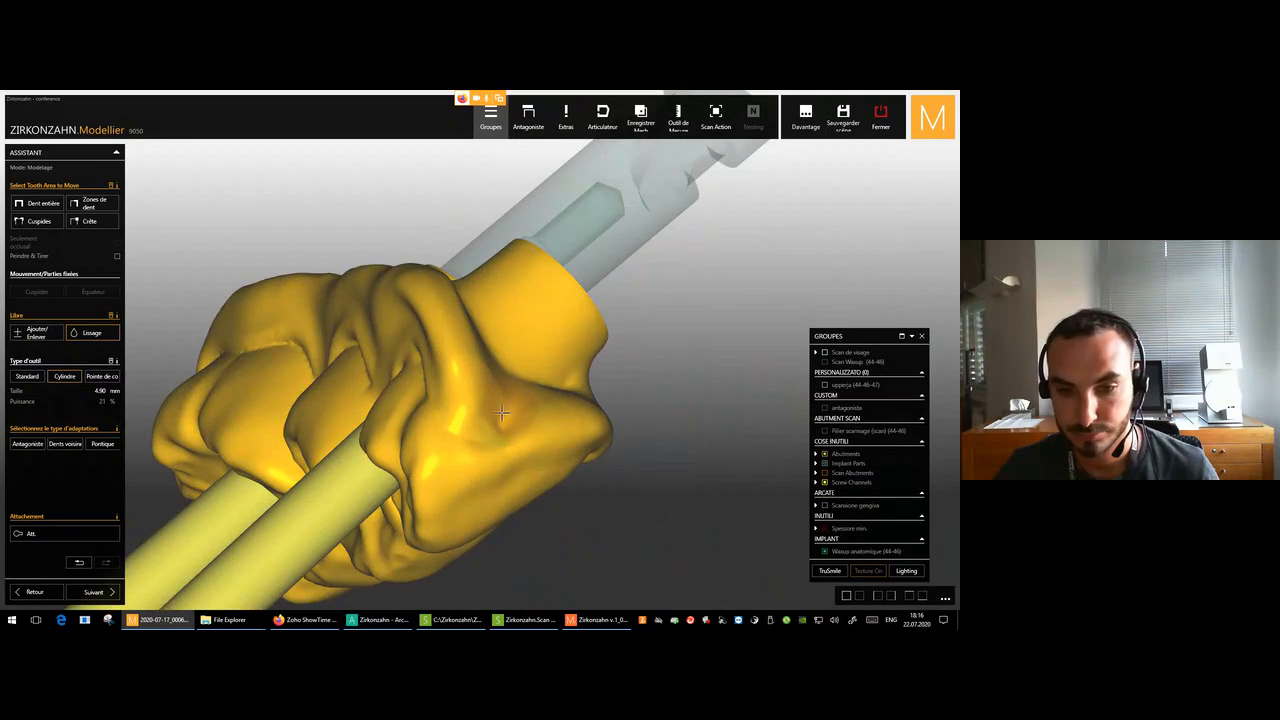
pyautogui.scroll(-4, 511, 398)
pyautogui.moveTo(514, 397); pyautogui.dragTo(614, 365, button='right')
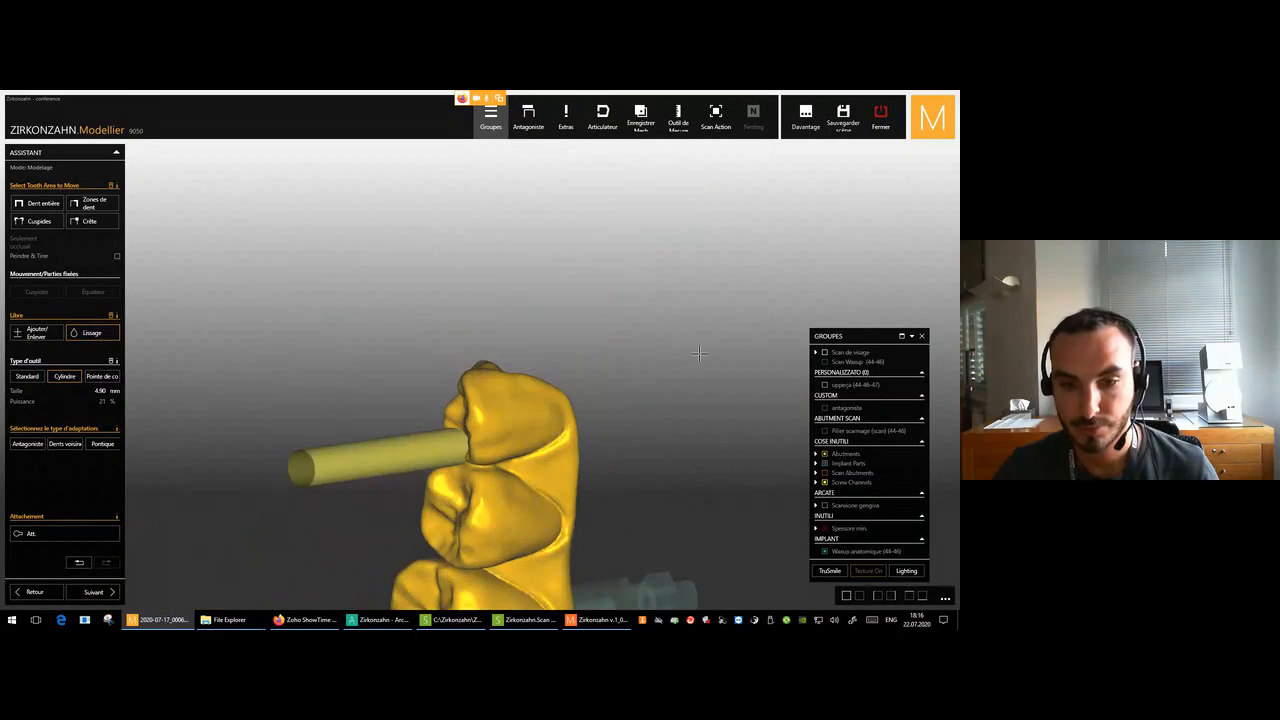
pyautogui.moveTo(709, 385); pyautogui.dragTo(806, 350, button='right')
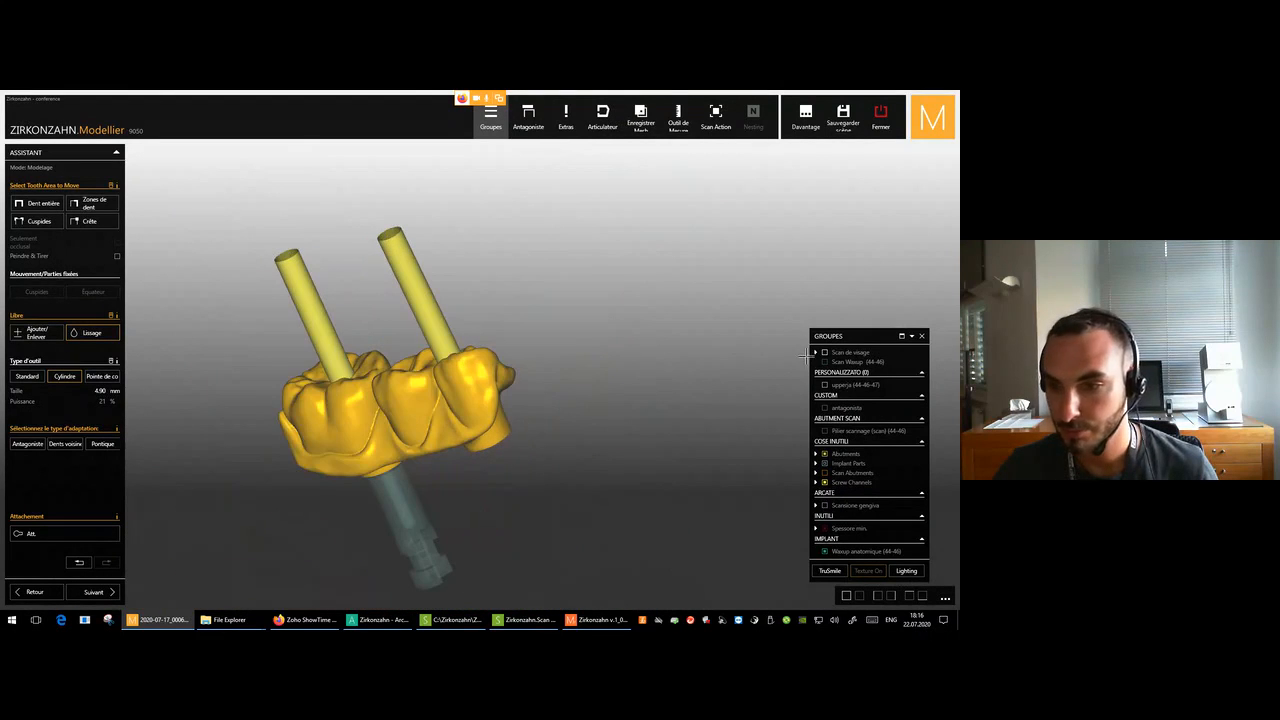
# Show the upperja (44-46-47) model and examine how the wax-up's lower edge sits against the gingiva and neighbouring teeth.
pyautogui.click(825, 386)
pyautogui.moveTo(680, 398); pyautogui.dragTo(458, 416, button='right')
pyautogui.scroll(6, 614, 401)
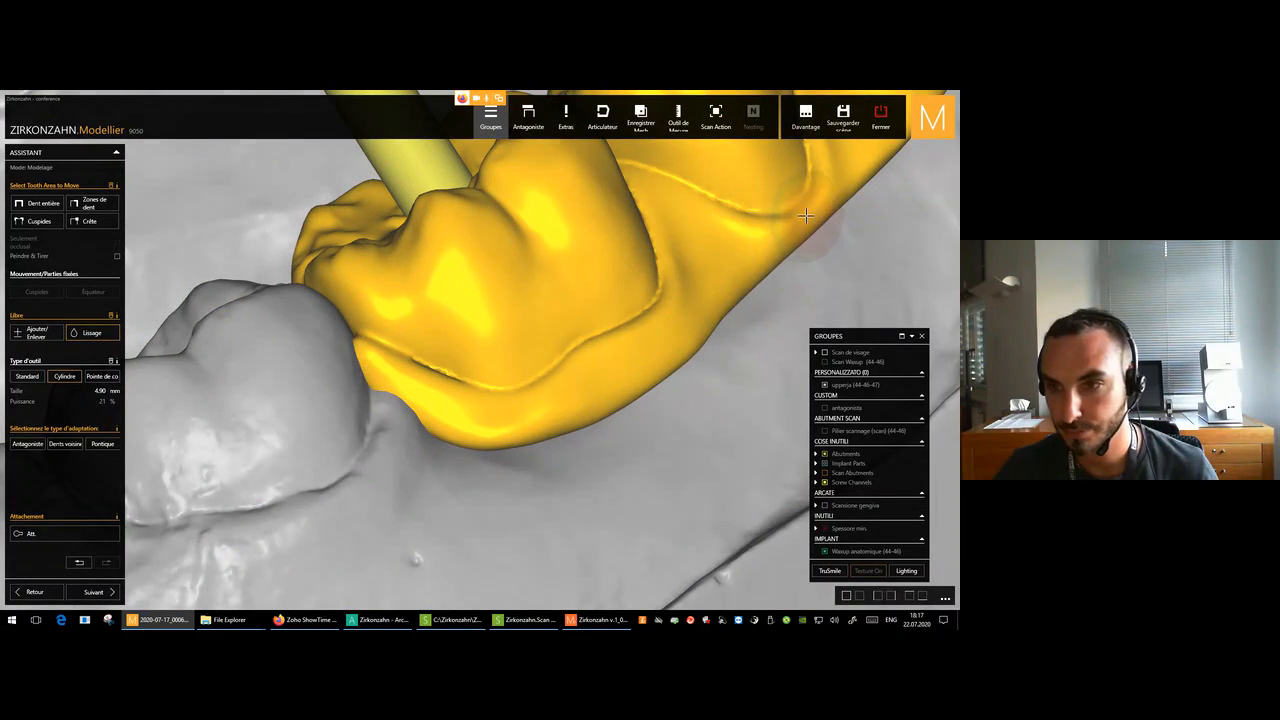
pyautogui.scroll(-4, 808, 217)
pyautogui.moveTo(520, 270); pyautogui.dragTo(526, 384, button='right')
pyautogui.scroll(-3, 671, 186)
pyautogui.moveTo(671, 186); pyautogui.dragTo(590, 300, button='right')
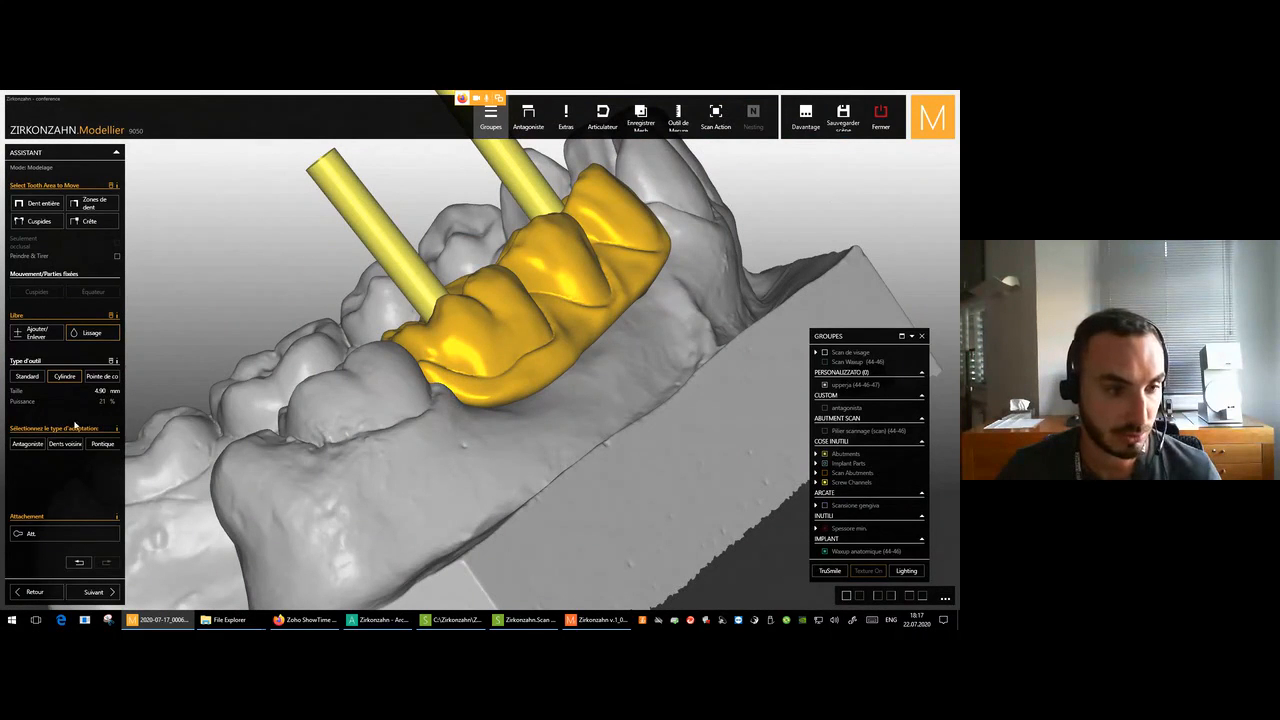
# Adapt the wax-up's basal surface to the gingiva using pontic adaptation with a gingiva value of -0.07 mm.
pyautogui.click(101, 446)
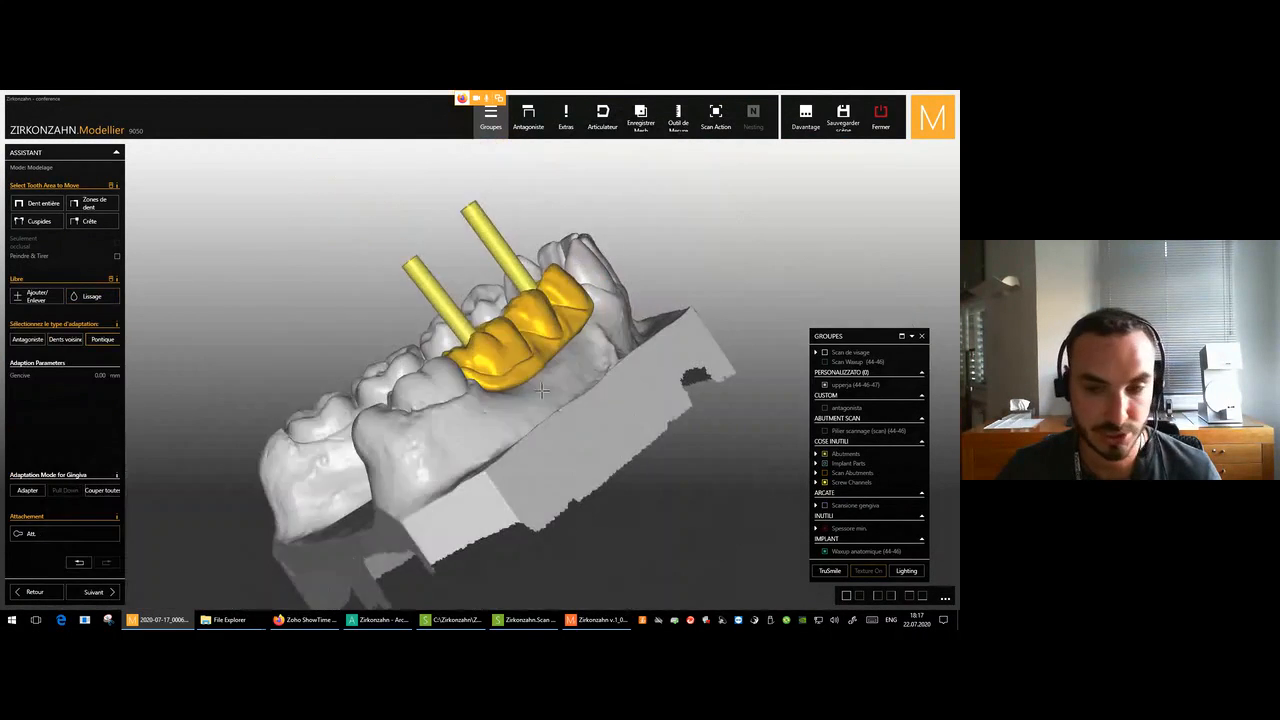
pyautogui.moveTo(536, 359); pyautogui.dragTo(545, 415, button='right')
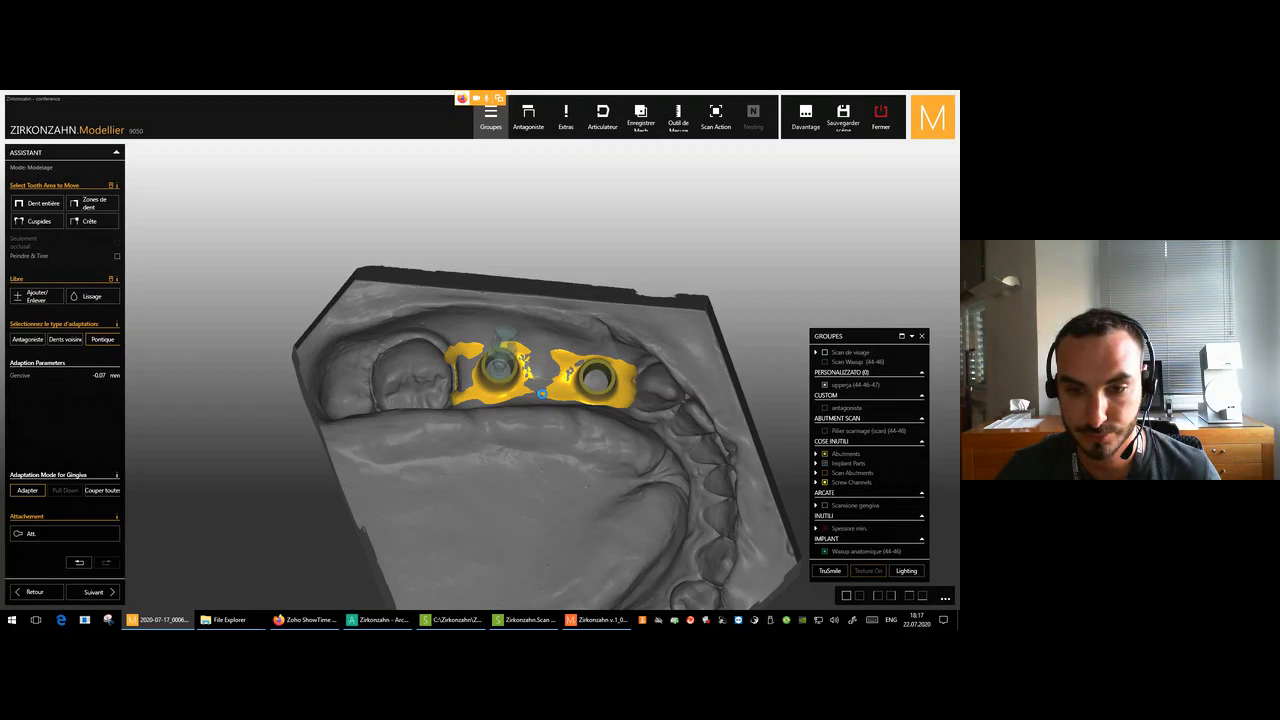
pyautogui.moveTo(542, 393); pyautogui.dragTo(552, 396, button='right')
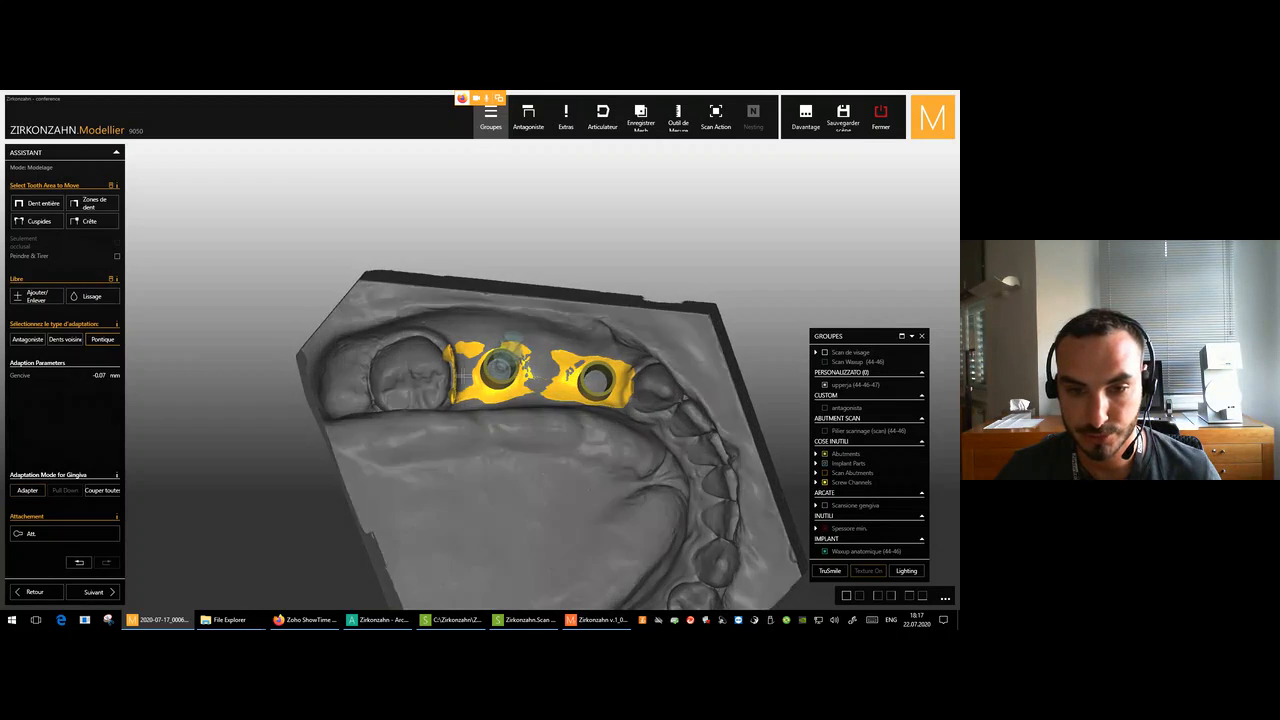
pyautogui.scroll(4, 550, 394)
# Rework the wax-up's lower vestibular edge beneath tooth 44 with the Add/Remove cylinder brush at size 4.90 mm and 21% strength.
pyautogui.click(19, 298)
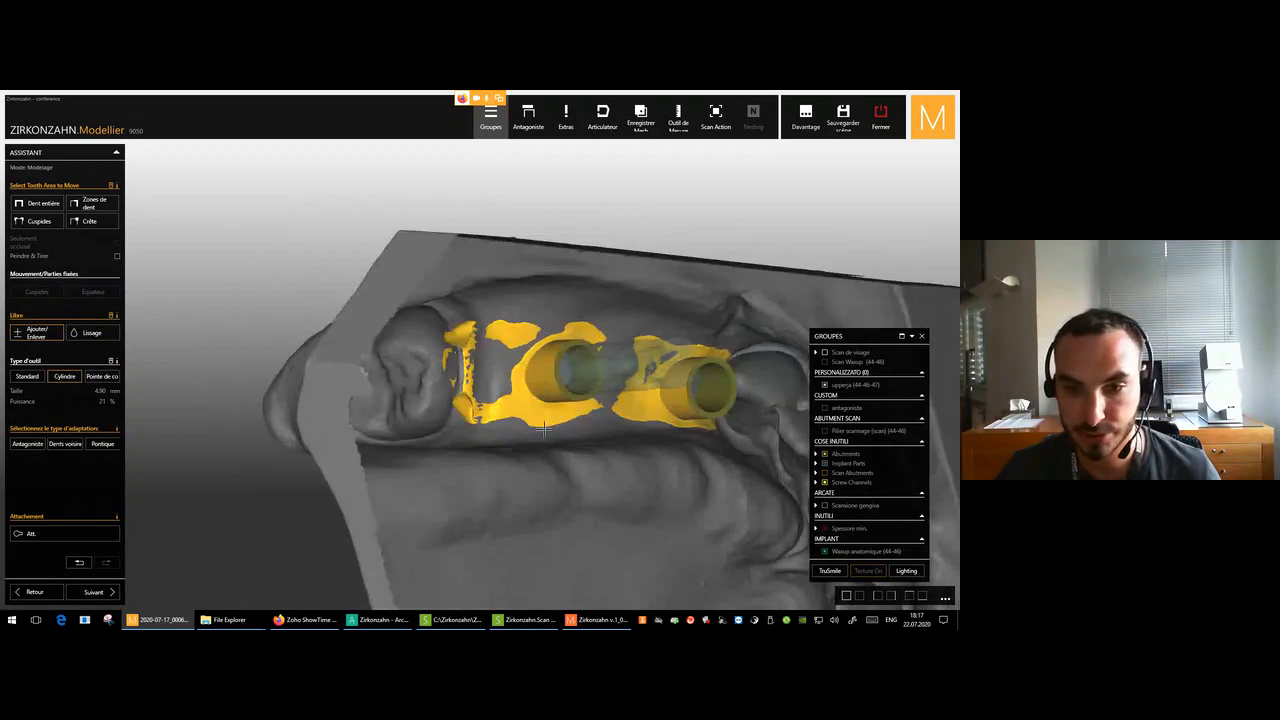
pyautogui.scroll(3, 515, 360)
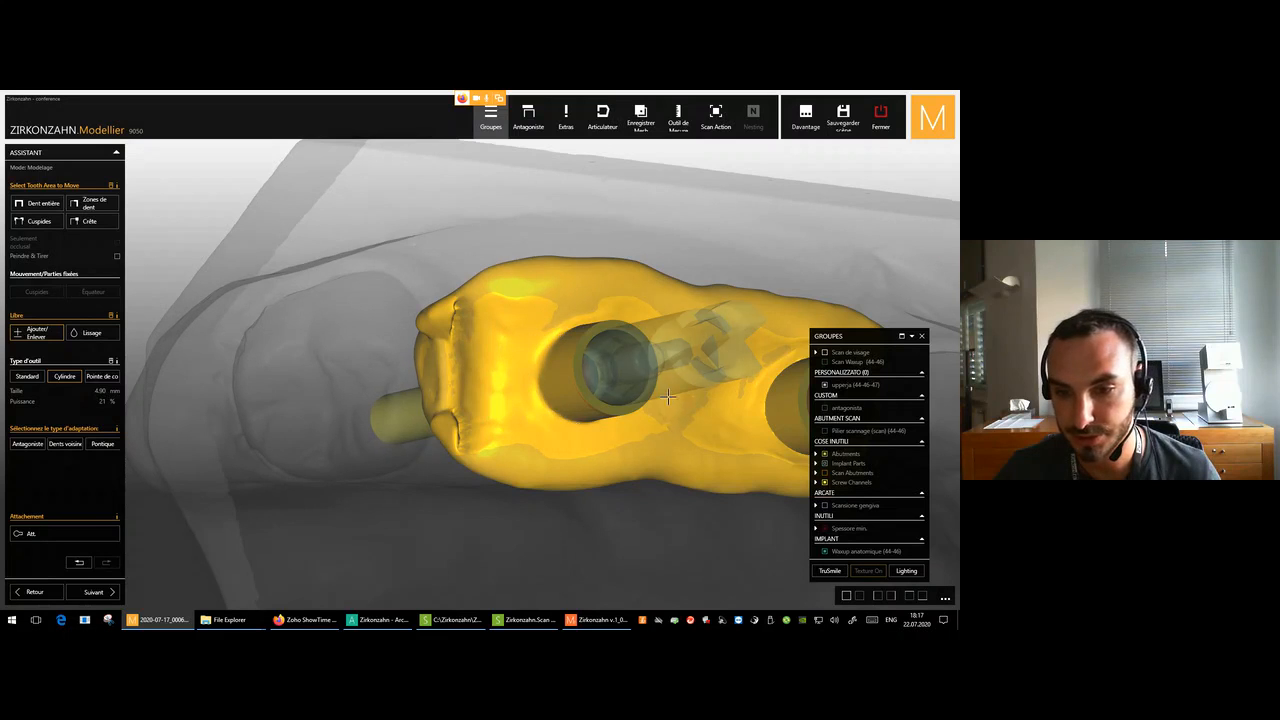
pyautogui.moveTo(673, 391); pyautogui.dragTo(652, 408, button='right')
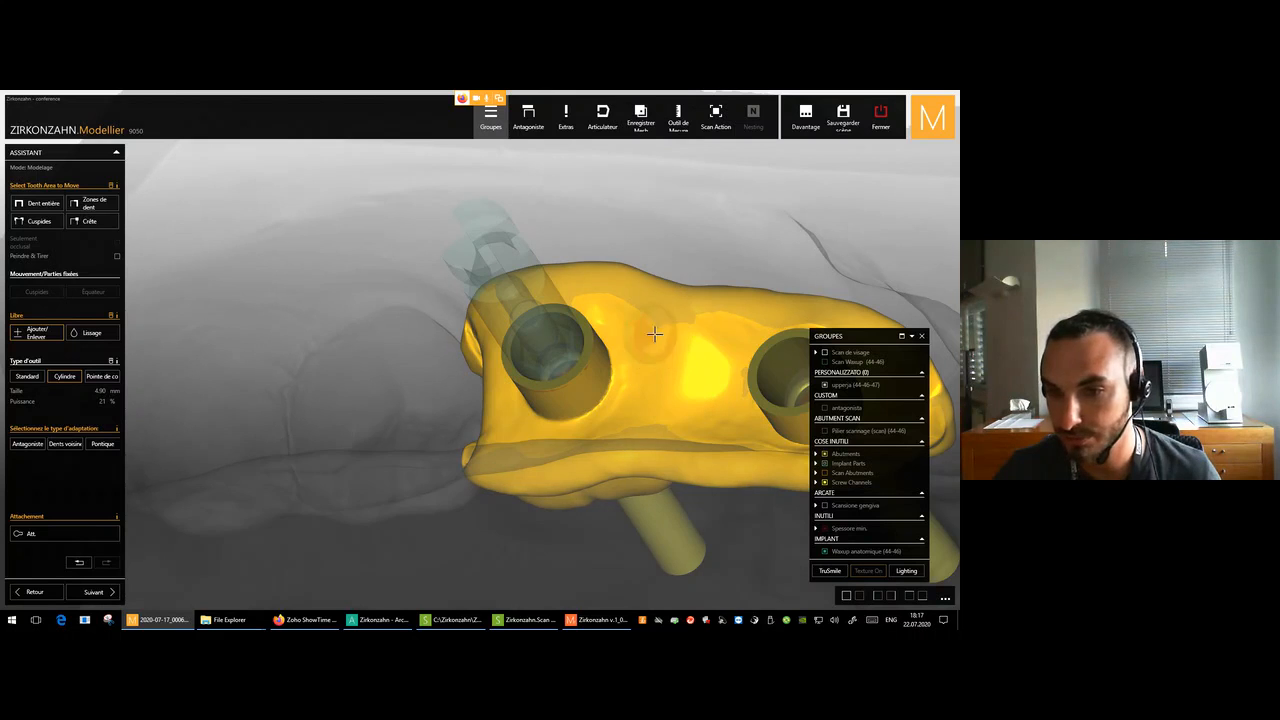
pyautogui.moveTo(734, 371); pyautogui.dragTo(357, 377, button='right')
pyautogui.scroll(-5, 466, 390)
pyautogui.scroll(5, 402, 372)
pyautogui.scroll(3, 370, 373)
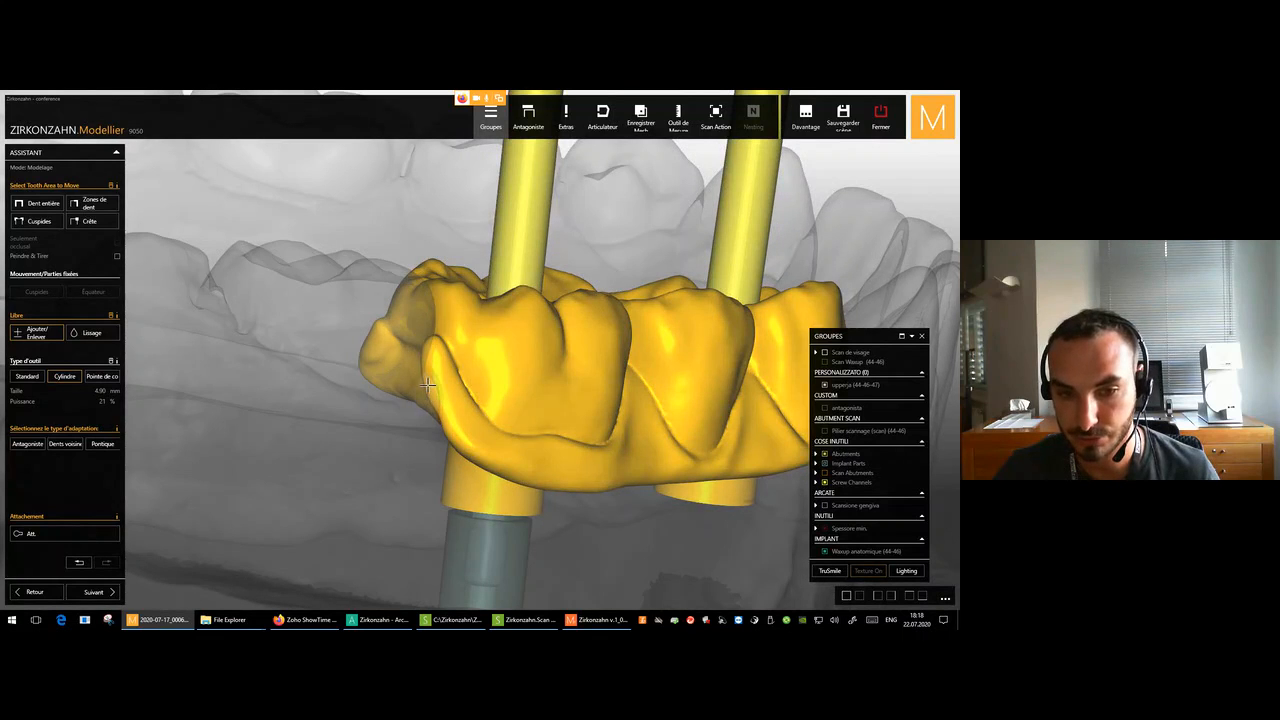
pyautogui.moveTo(427, 383); pyautogui.dragTo(575, 385, button='right')
pyautogui.scroll(4, 652, 341)
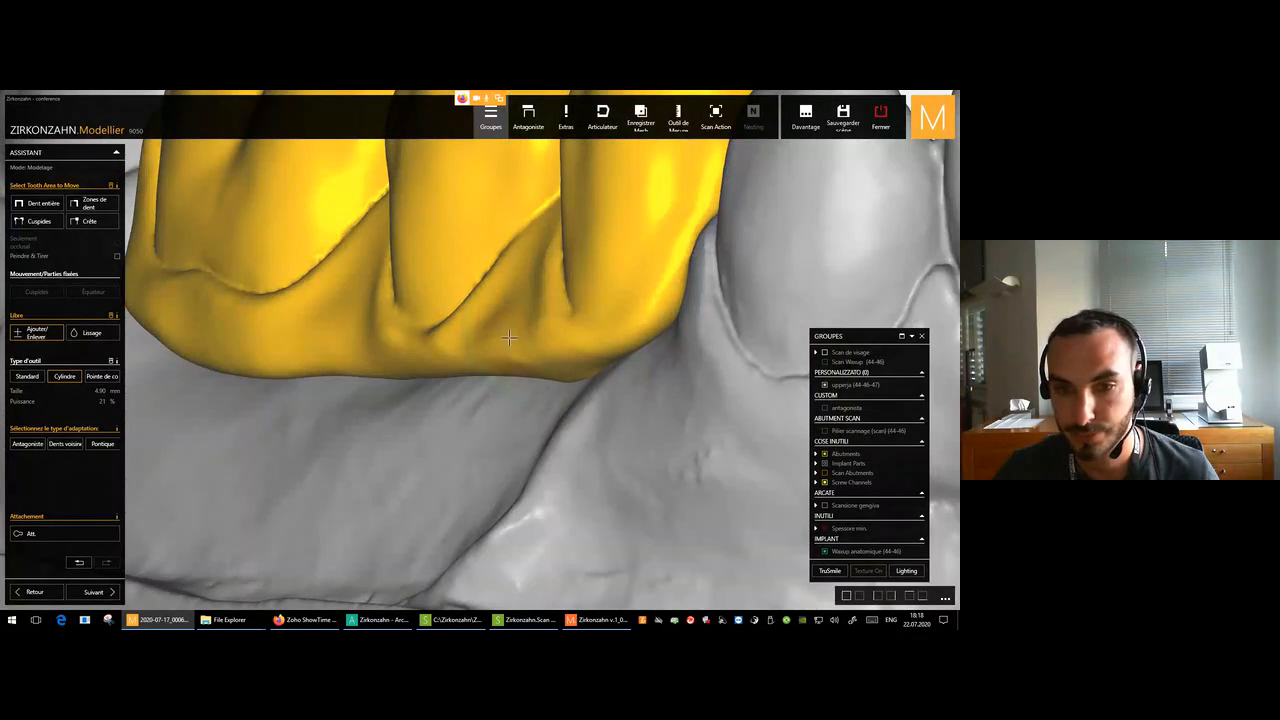
pyautogui.moveTo(514, 346)
pyautogui.mouseDown()
pyautogui.moveTo(524, 328)
pyautogui.moveTo(517, 344)
pyautogui.moveTo(491, 342)
pyautogui.moveTo(528, 336)
pyautogui.mouseUp()
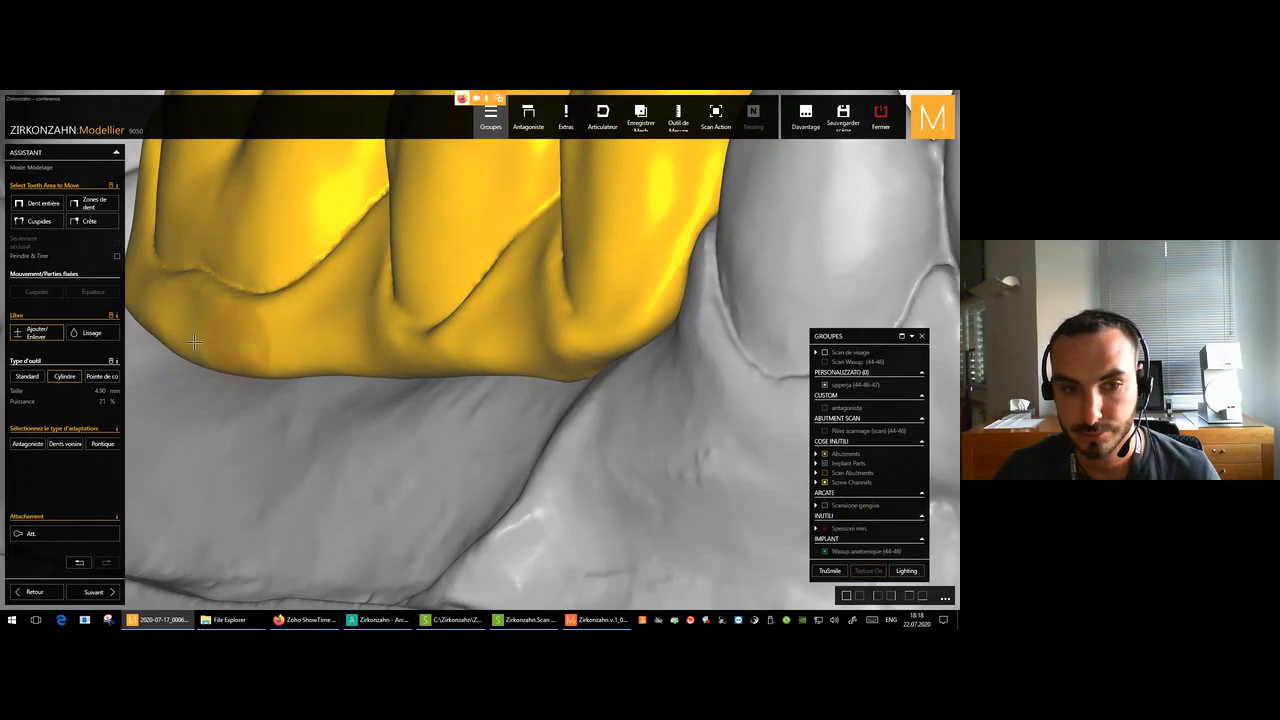
pyautogui.scroll(-6, 336, 350)
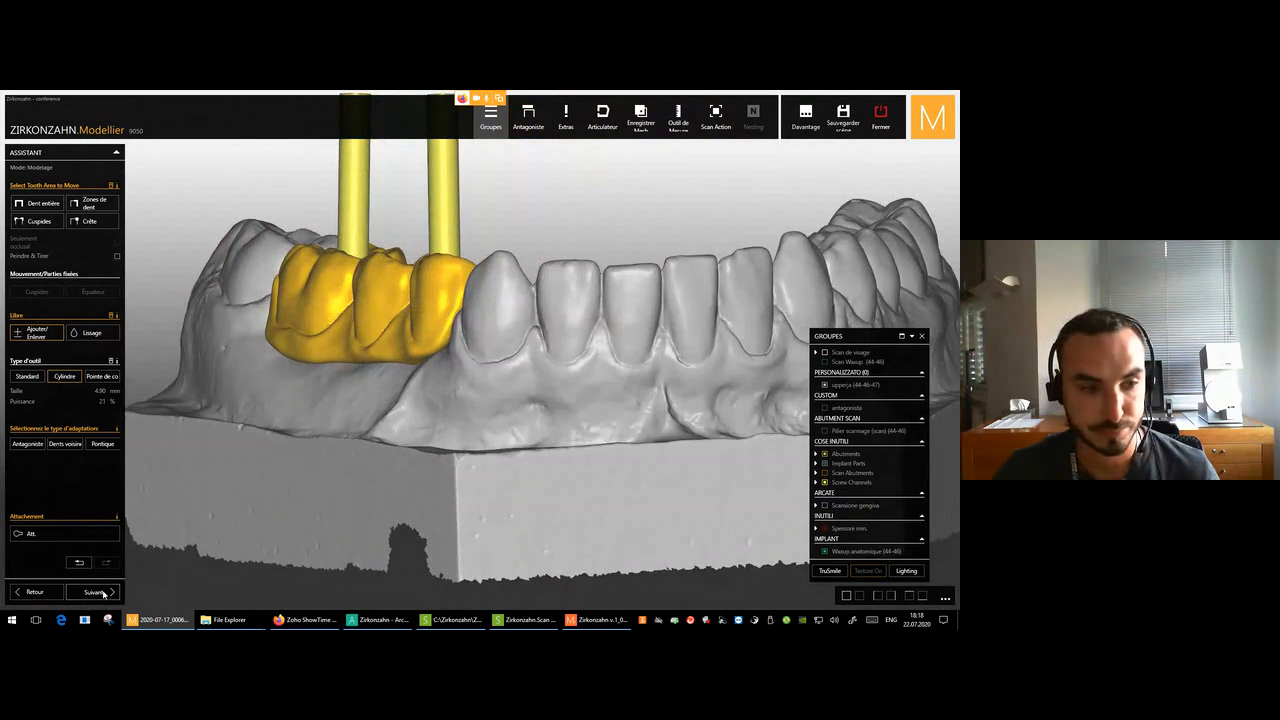
pyautogui.scroll(-4, 342, 455)
pyautogui.moveTo(342, 450); pyautogui.dragTo(356, 463, button='right')
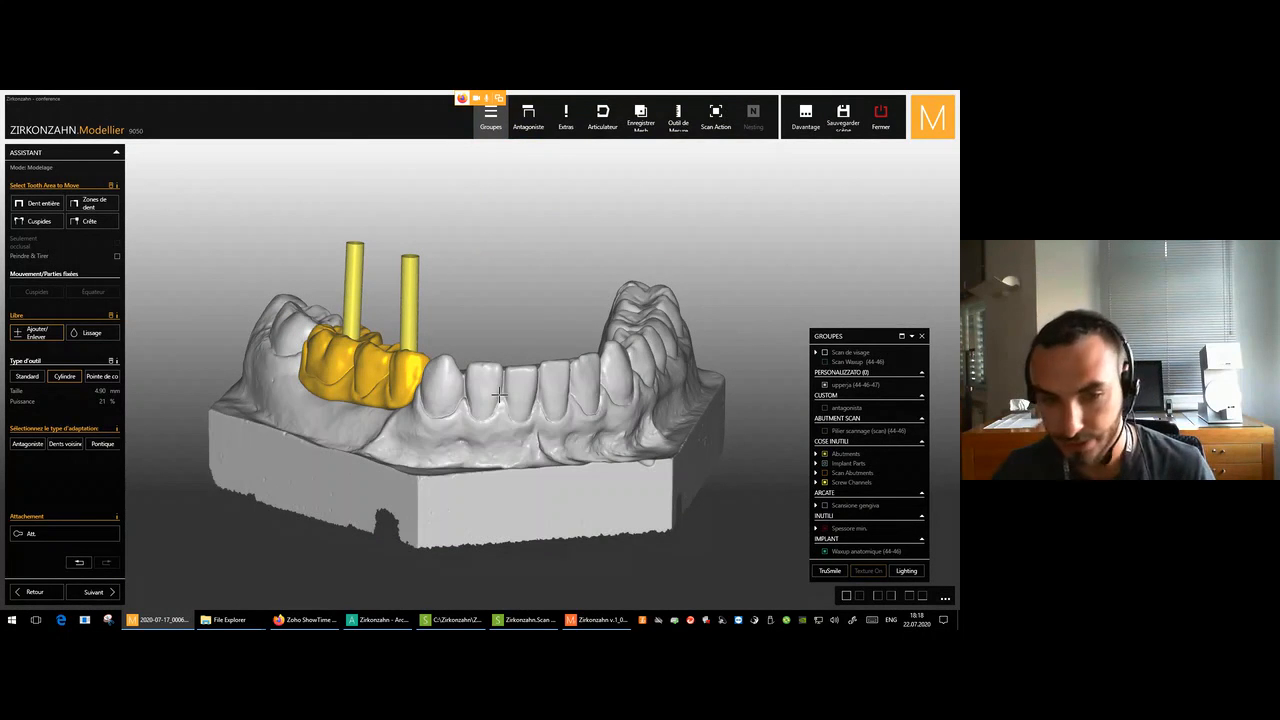
# Switch to Zirkonzahn.Modifier, show the antagonist with the lower wax-up and examine the contact points on its occlusal side.
pyautogui.click(615, 620)
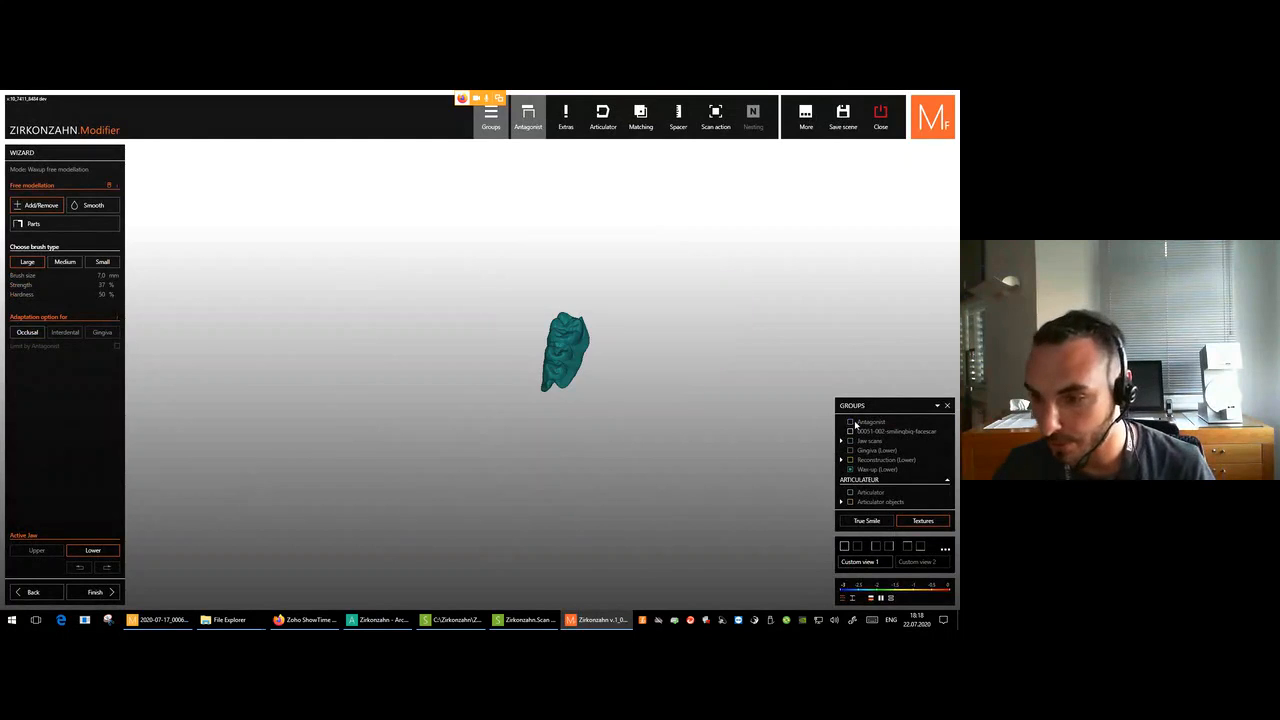
pyautogui.click(850, 423)
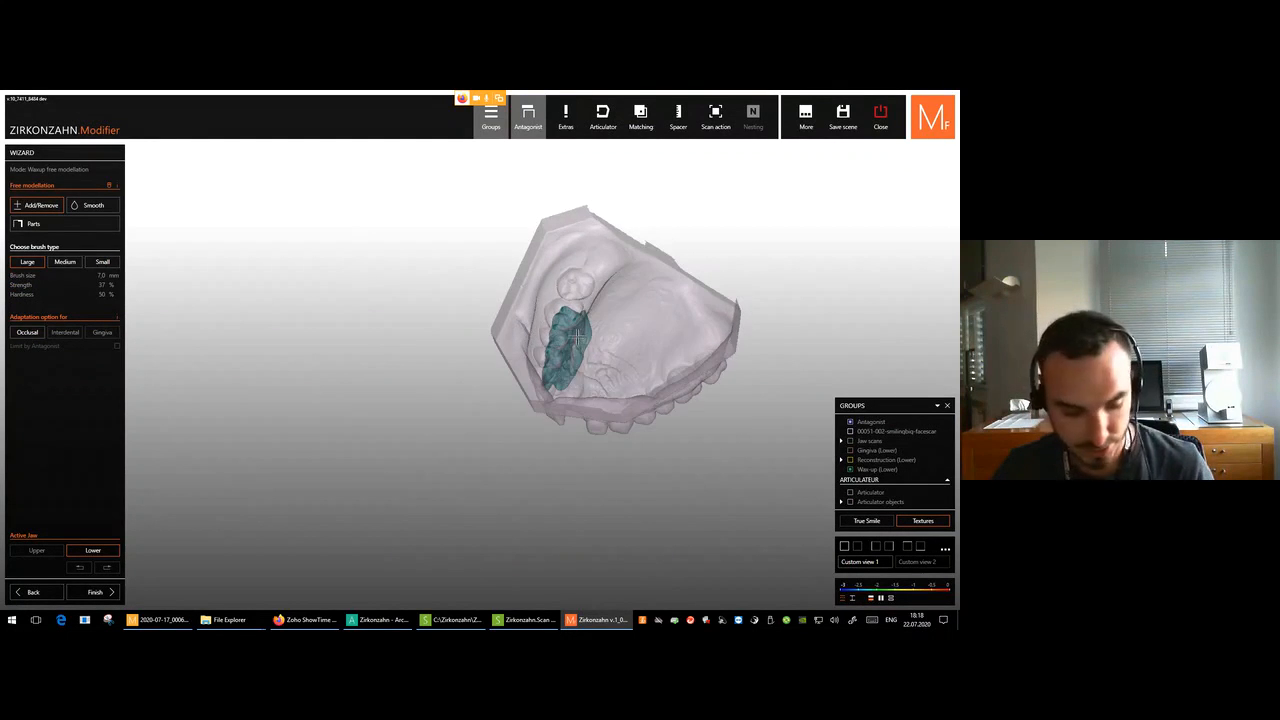
pyautogui.moveTo(577, 337); pyautogui.dragTo(560, 331, button='right')
pyautogui.scroll(5, 560, 331)
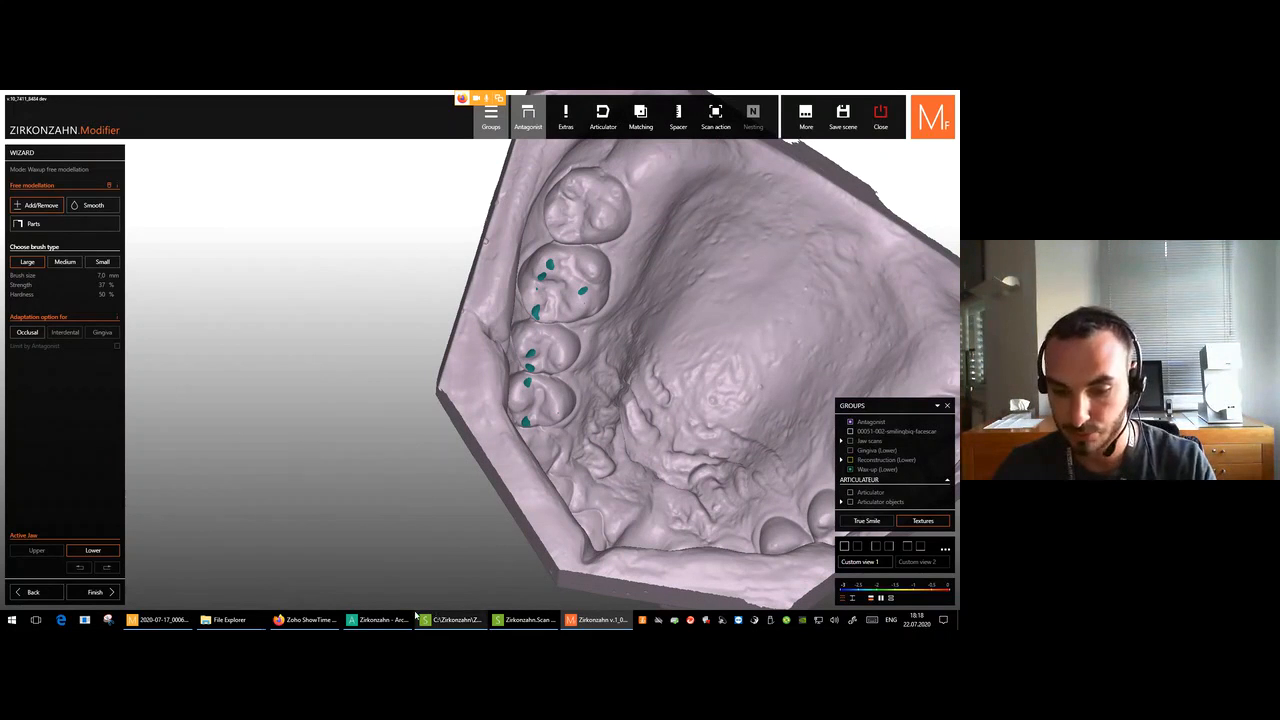
# Return to Zirkonzahn.Modellier, open the antagonist adaptation options and show the antagonist to examine the wax-up's occlusion from the vestibular side.
pyautogui.click(180, 621)
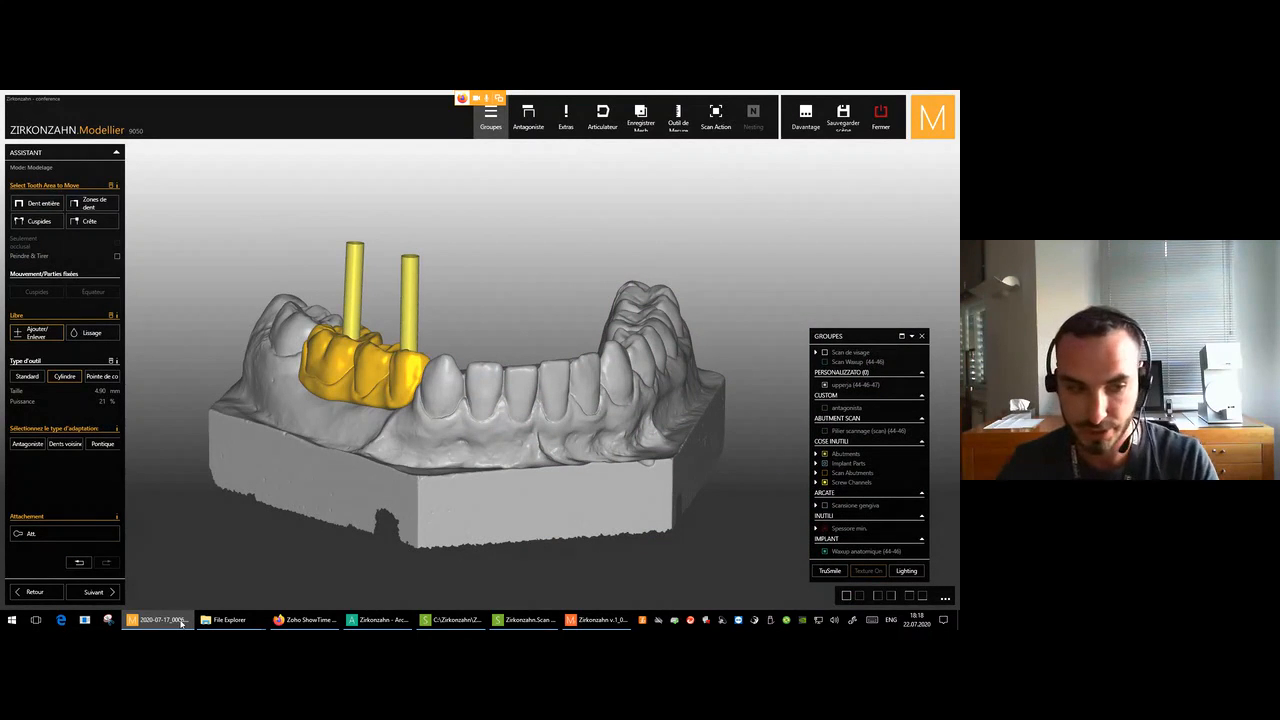
pyautogui.click(33, 448)
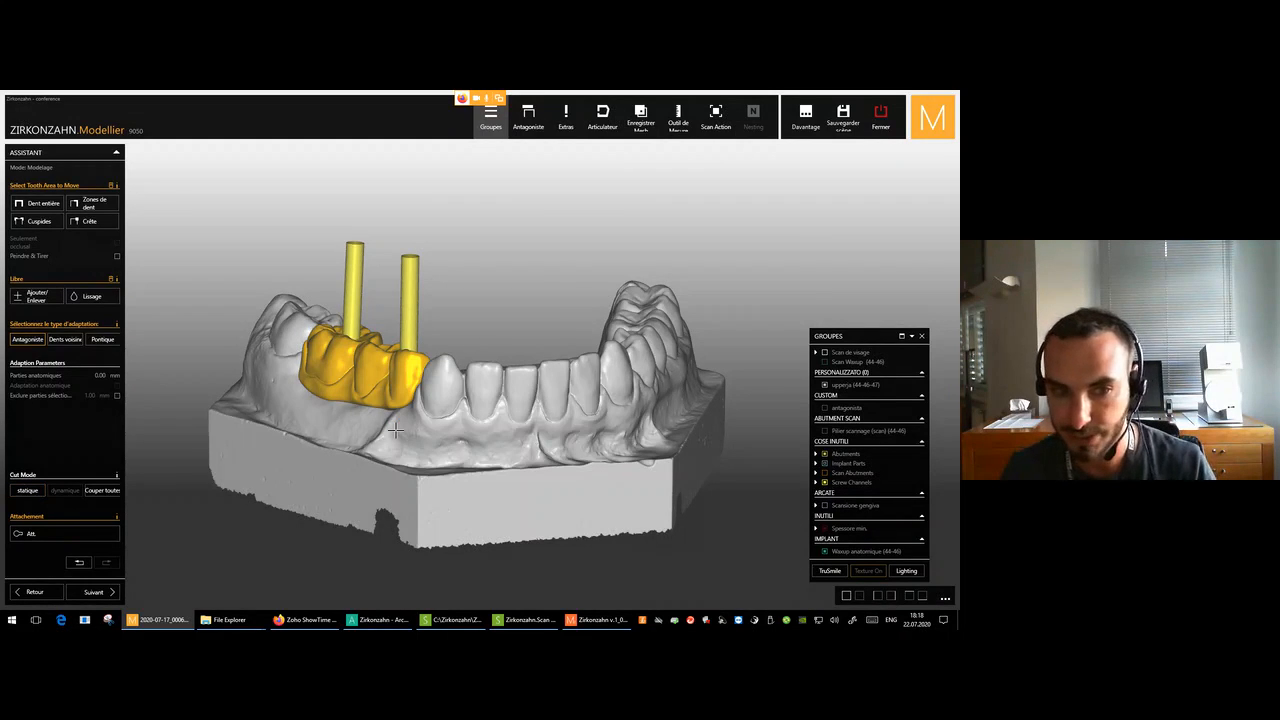
pyautogui.moveTo(481, 307); pyautogui.dragTo(370, 385, button='right')
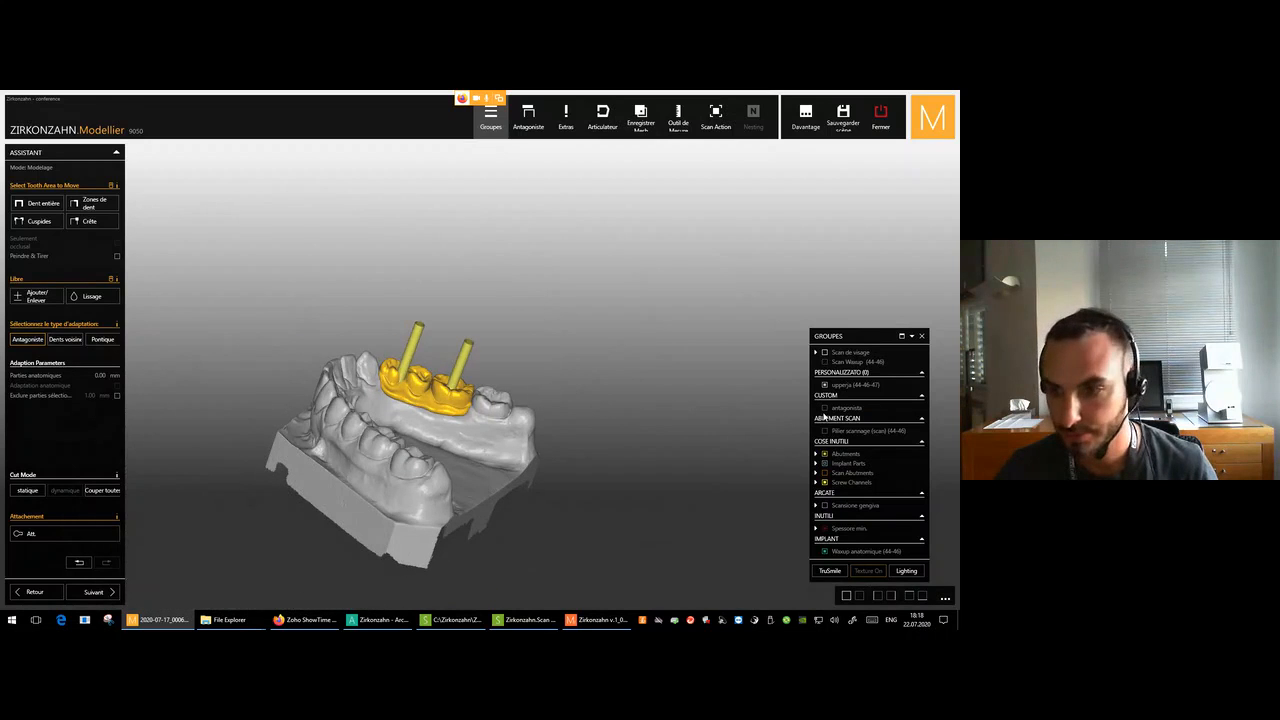
pyautogui.click(825, 409)
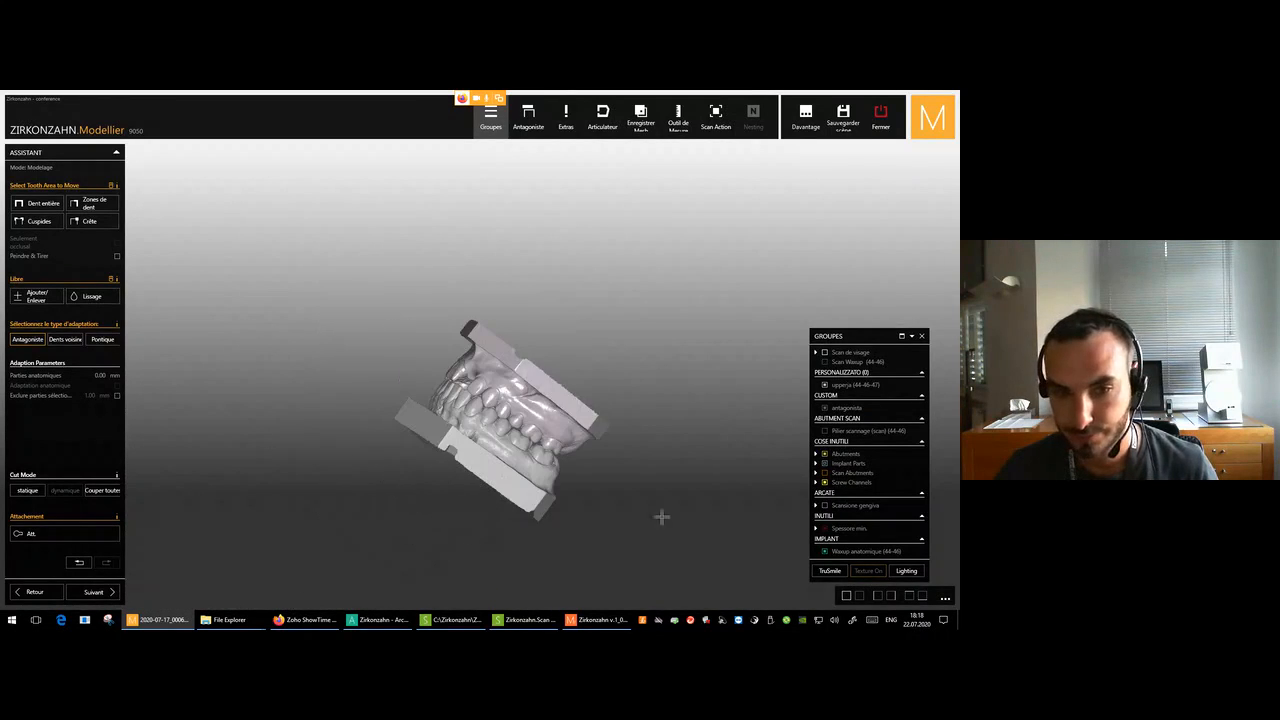
pyautogui.click(847, 596)
pyautogui.moveTo(497, 446); pyautogui.dragTo(469, 396, button='right')
pyautogui.scroll(4, 466, 391)
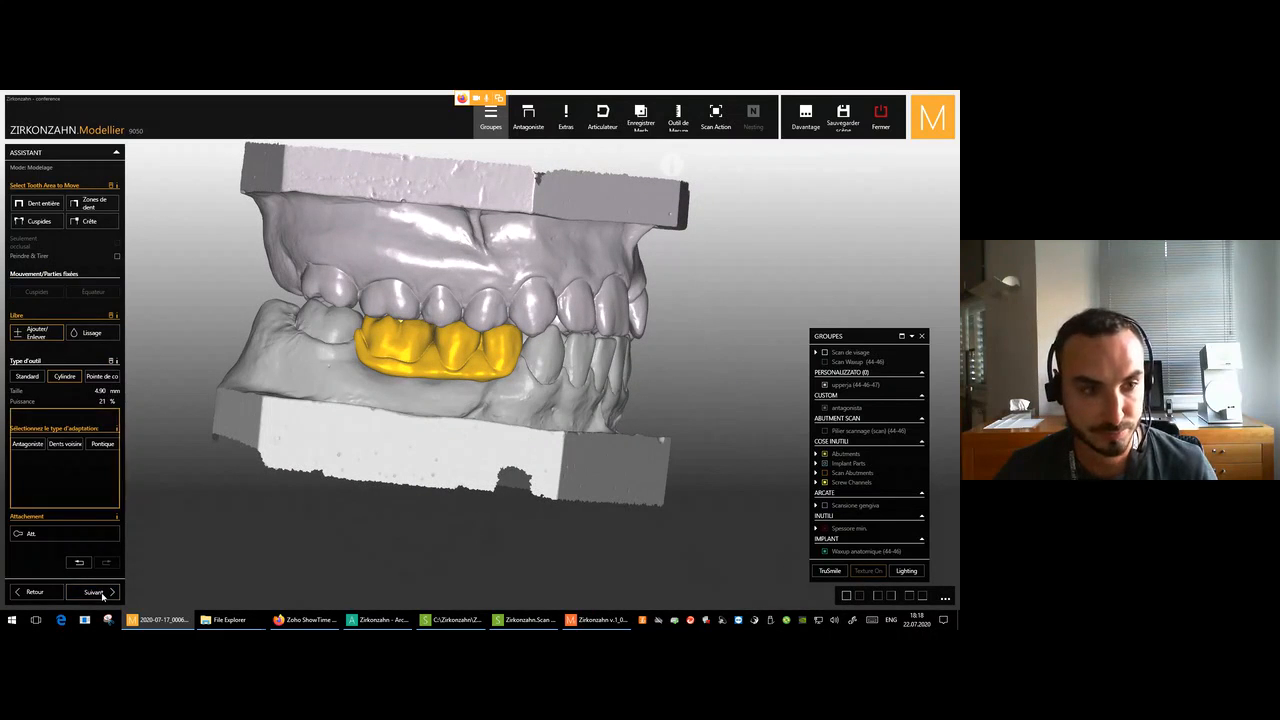
# Finish free modelling, set all screw channels to no protection and merge the 44-46 restoration with its screw holes.
pyautogui.click(100, 592)
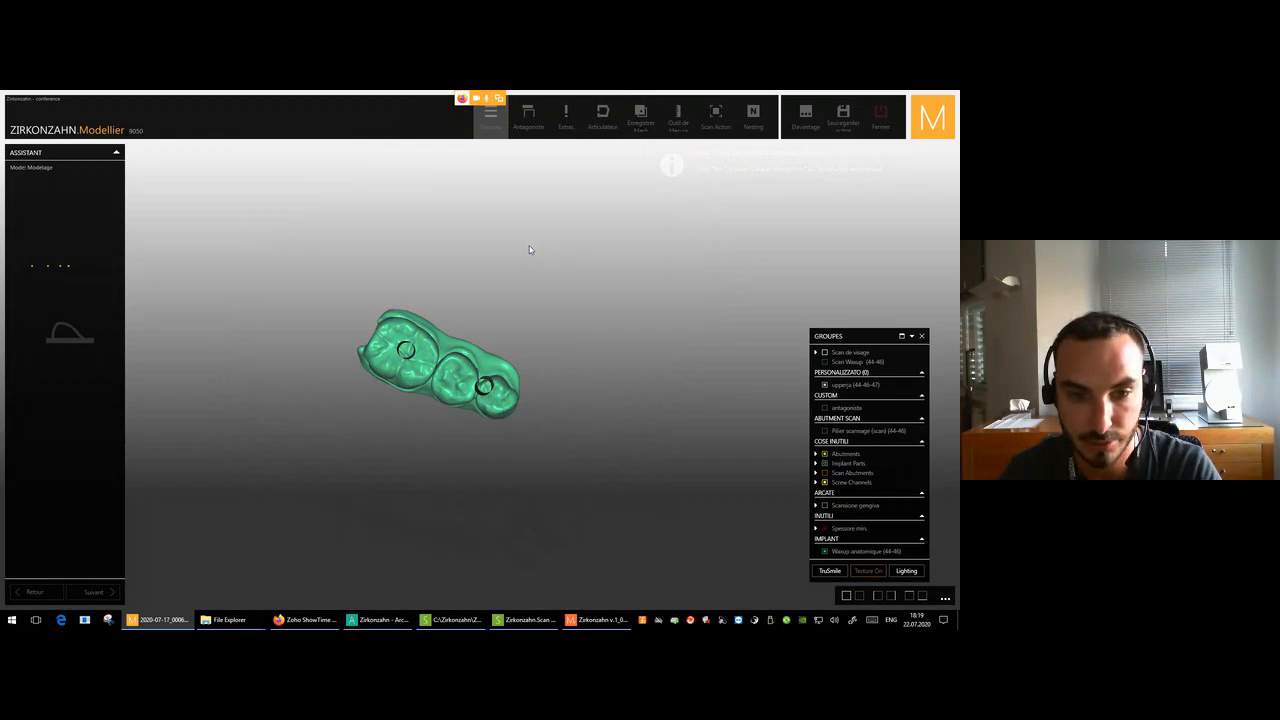
pyautogui.click(100, 292)
pyautogui.click(96, 248)
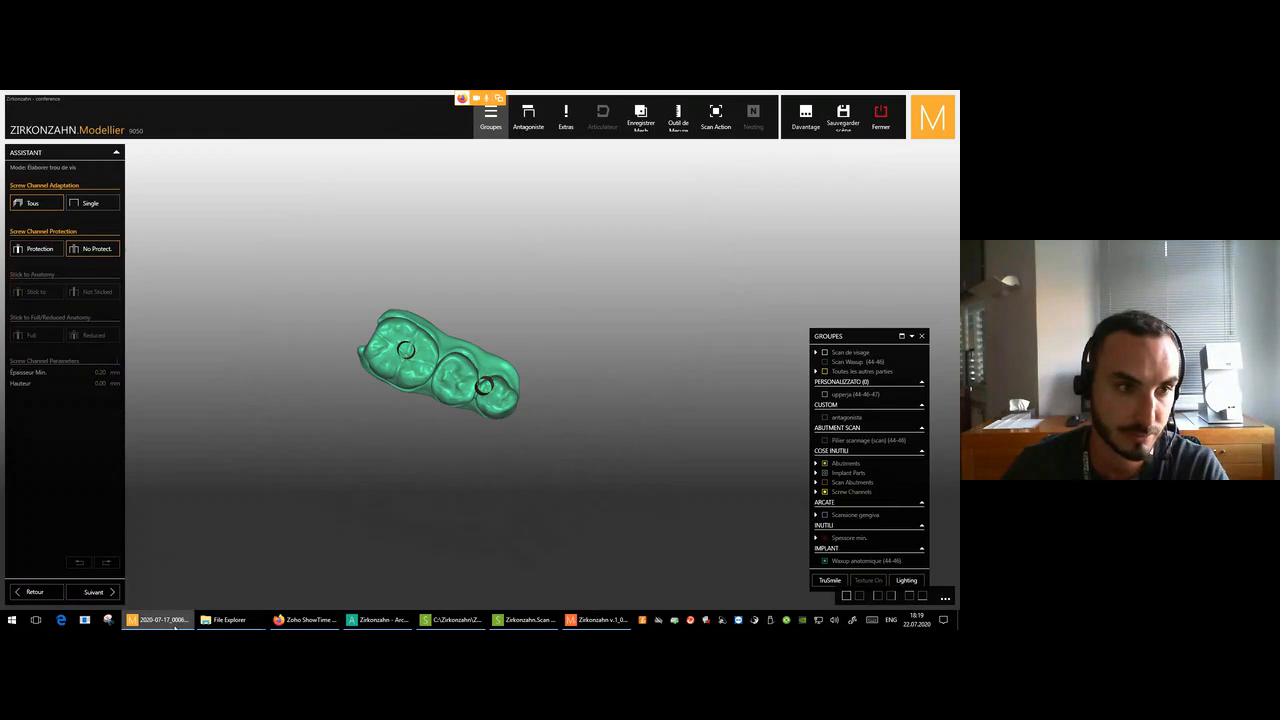
pyautogui.click(114, 591)
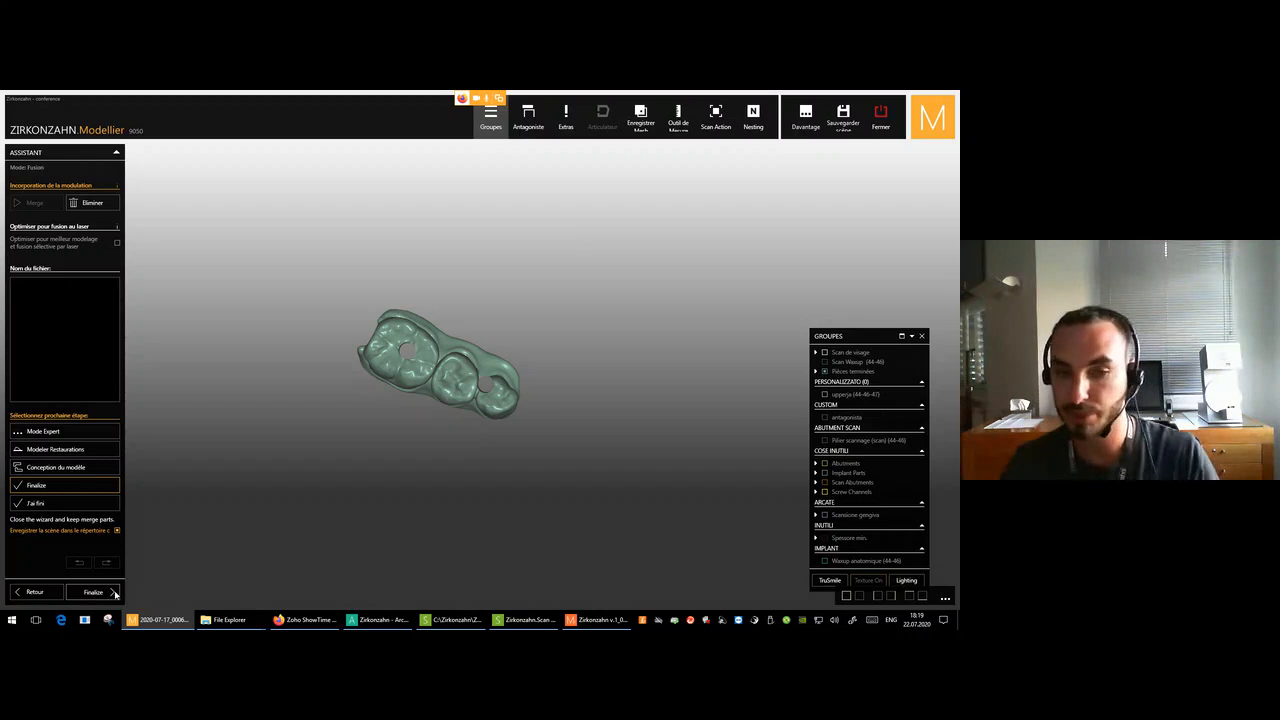
pyautogui.moveTo(386, 418); pyautogui.dragTo(452, 374, button='right')
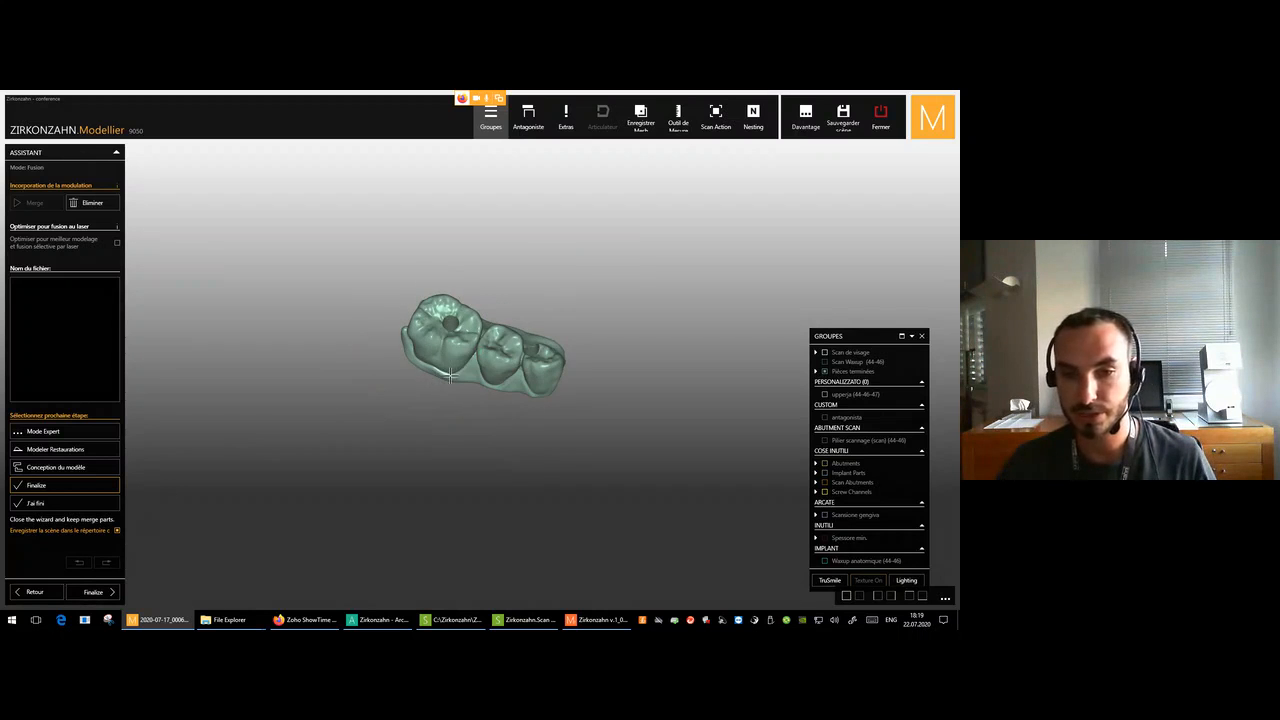
# Switch to Zirkonzahn.Modifier and view the antagonist and lower wax-up from the front.
pyautogui.click(584, 620)
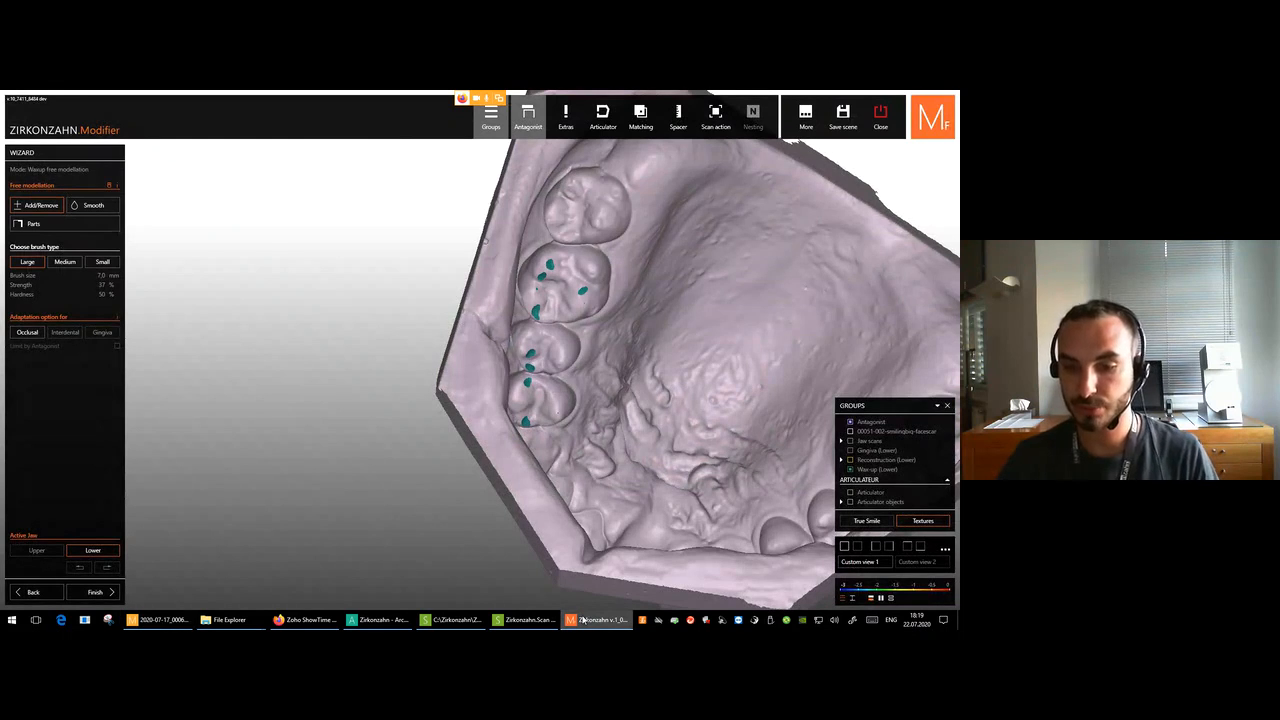
pyautogui.click(596, 622)
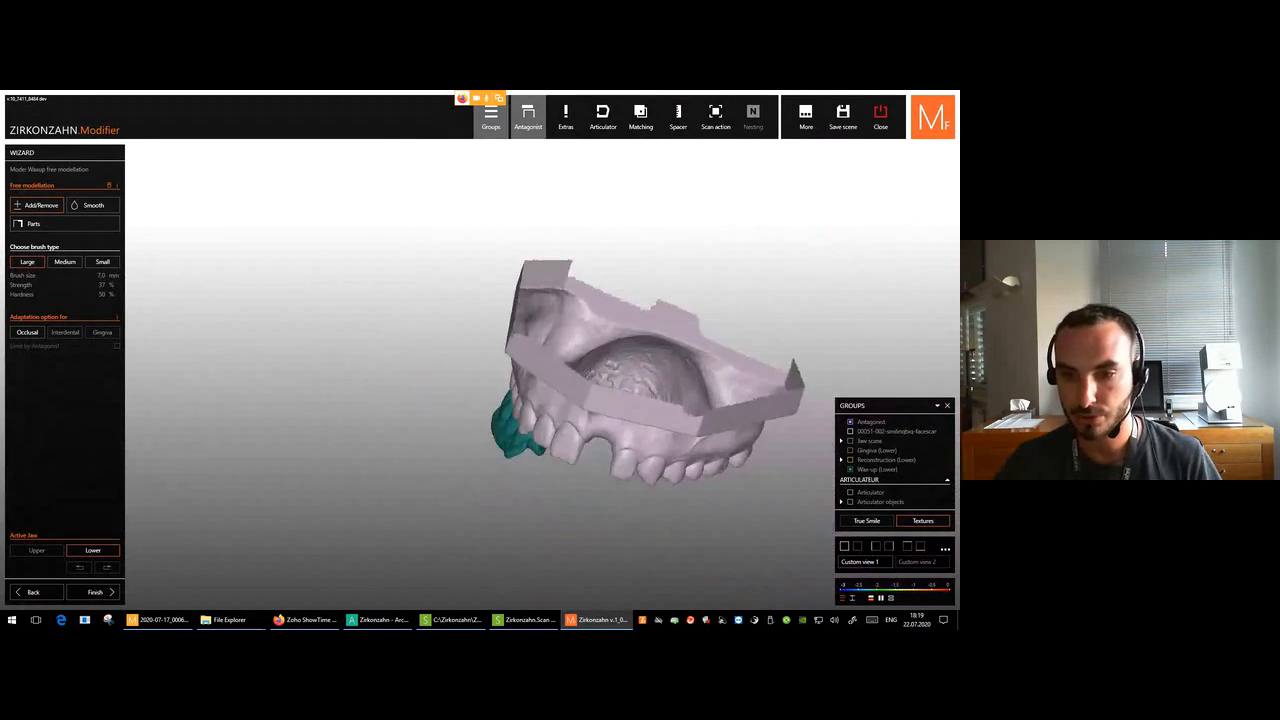
pyautogui.click(845, 547)
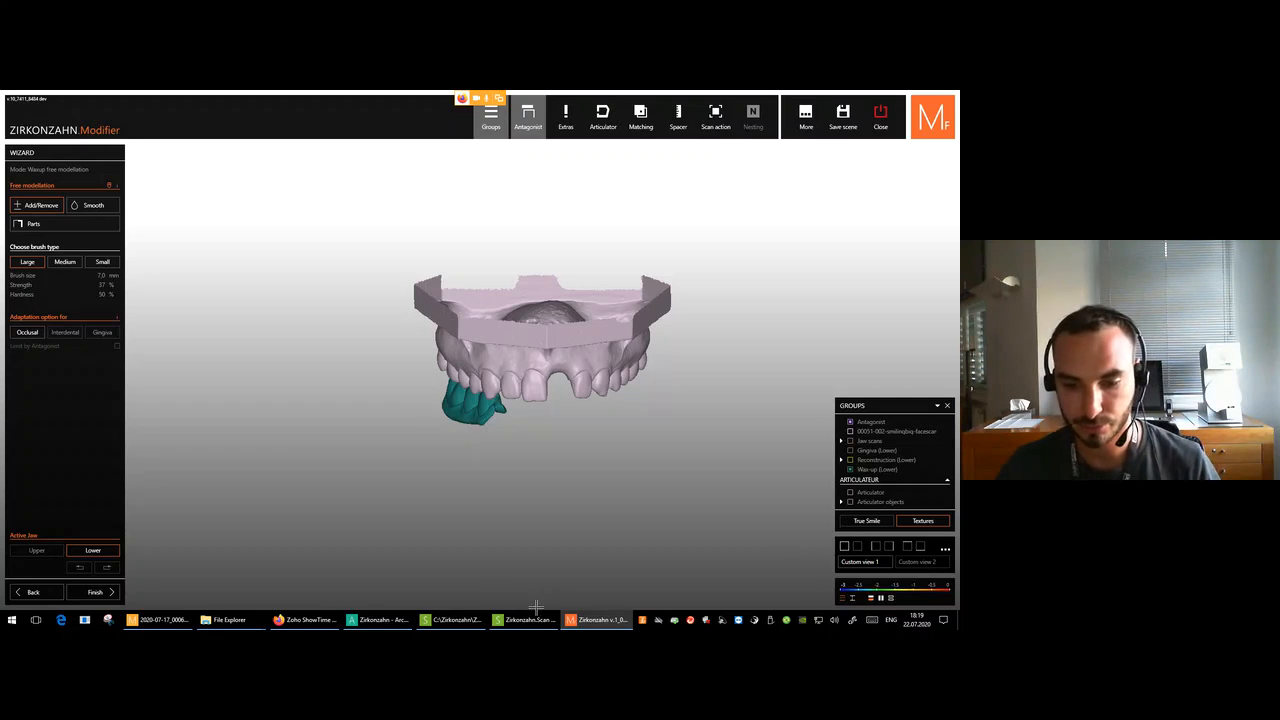
# Return to Zirkonzahn.Modellier and inspect the merged 44-46 restoration from different angles.
pyautogui.moveTo(384, 622)
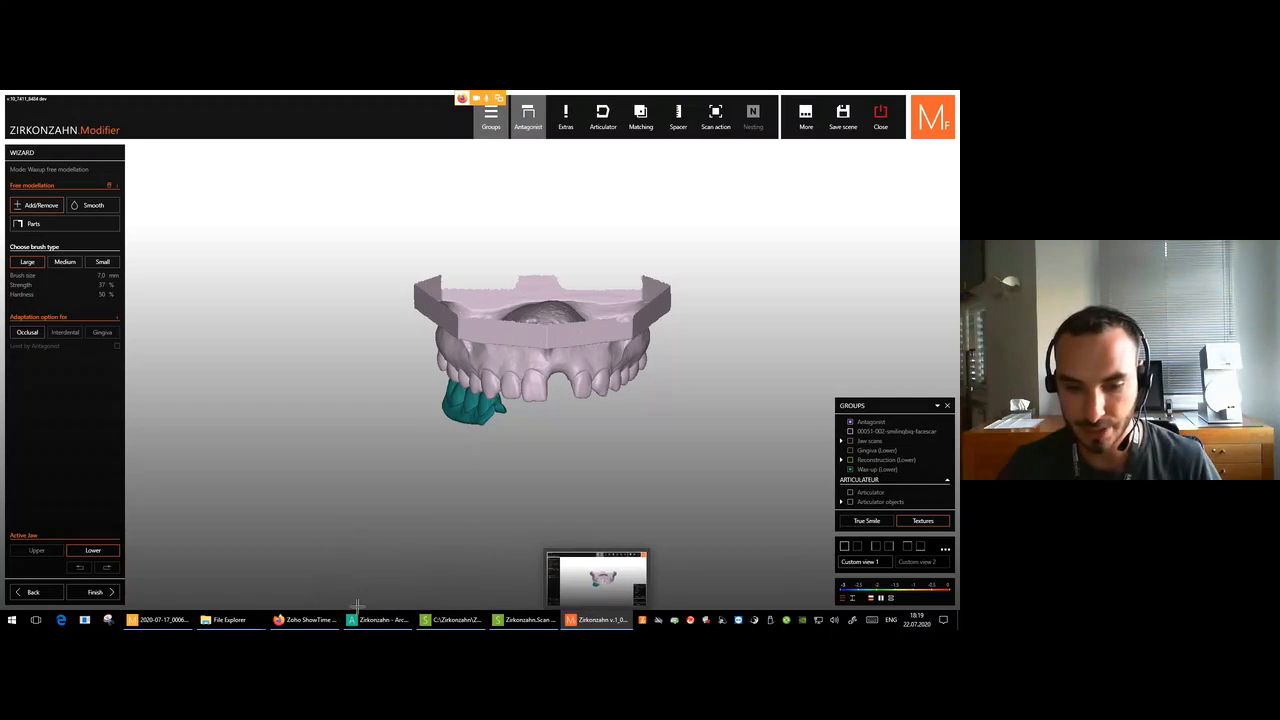
pyautogui.click(160, 620)
pyautogui.moveTo(595, 377)
pyautogui.mouseDown(button='right')
pyautogui.moveTo(594, 350)
pyautogui.moveTo(591, 376)
pyautogui.mouseUp(button='right')
pyautogui.scroll(-3, 591, 376)
pyautogui.moveTo(505, 341); pyautogui.dragTo(596, 328, button='right')
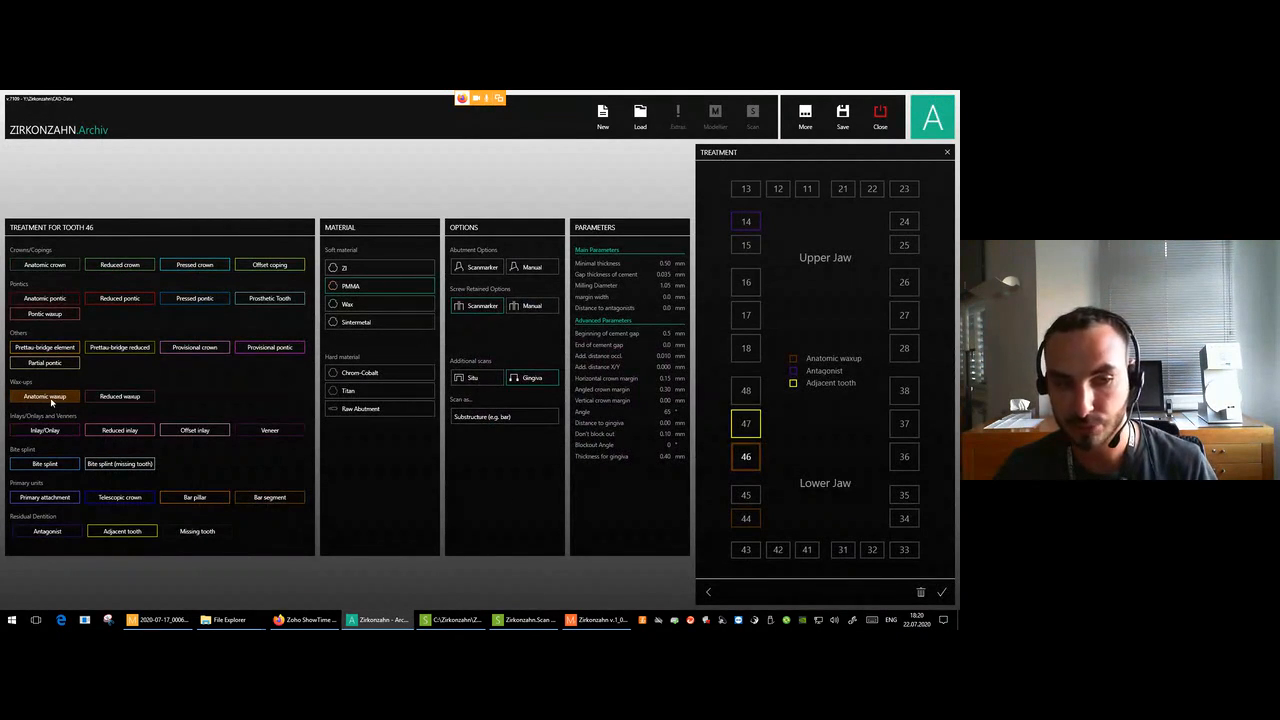
# Clear the program windows from the desktop and open image 1.JPG from the "screen reduction modellier" subfolder of the conference folder.
pyautogui.click(918, 104)
pyautogui.click(880, 124)
pyautogui.click(867, 111)
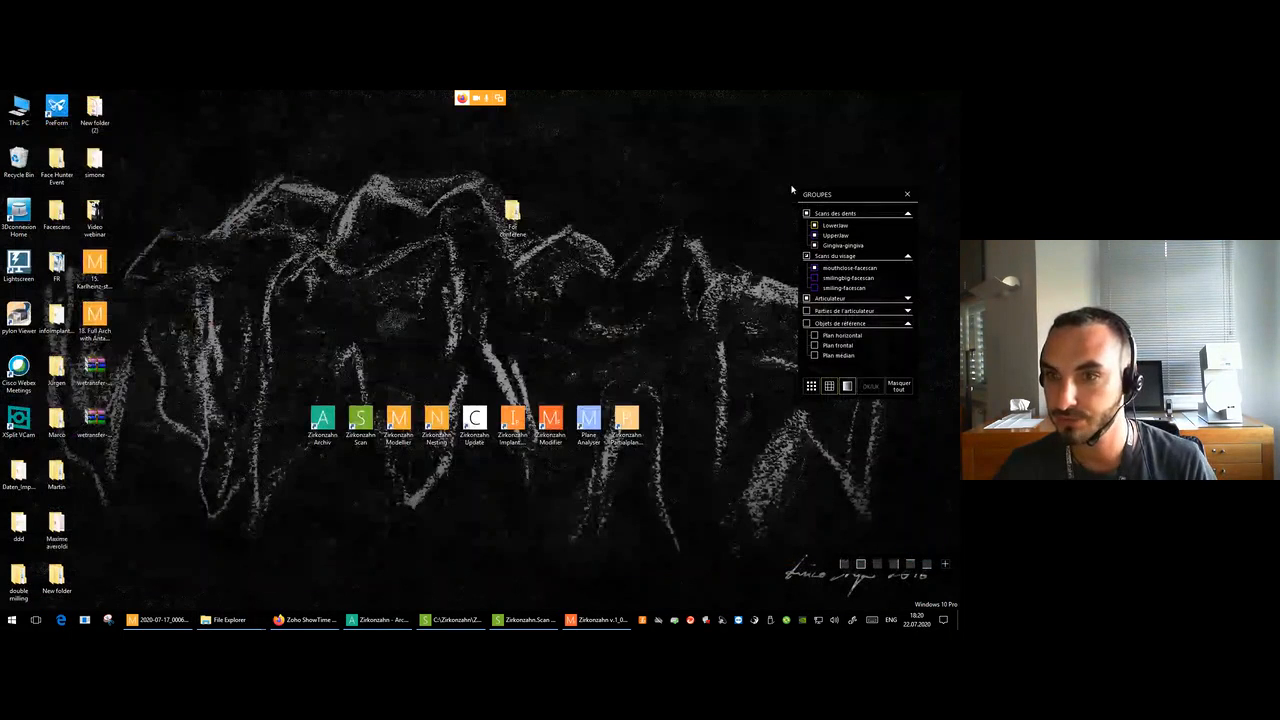
pyautogui.doubleClick(512, 215)
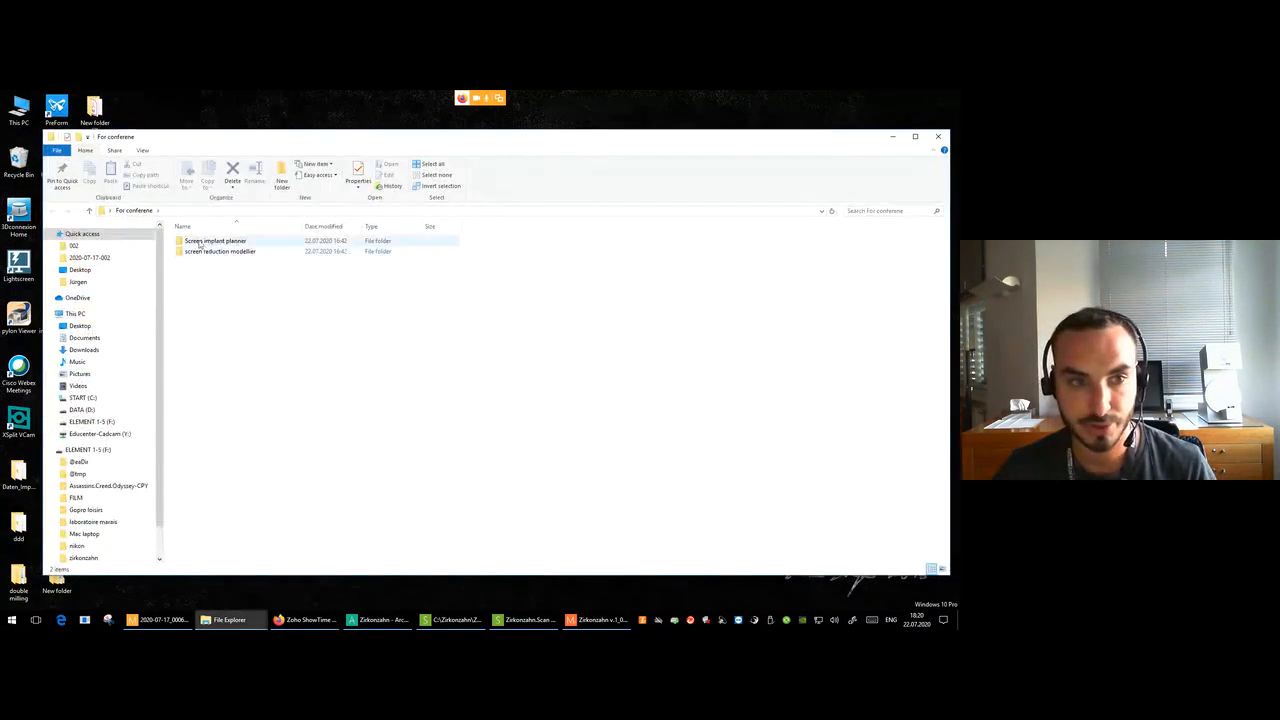
pyautogui.doubleClick(251, 252)
pyautogui.doubleClick(205, 240)
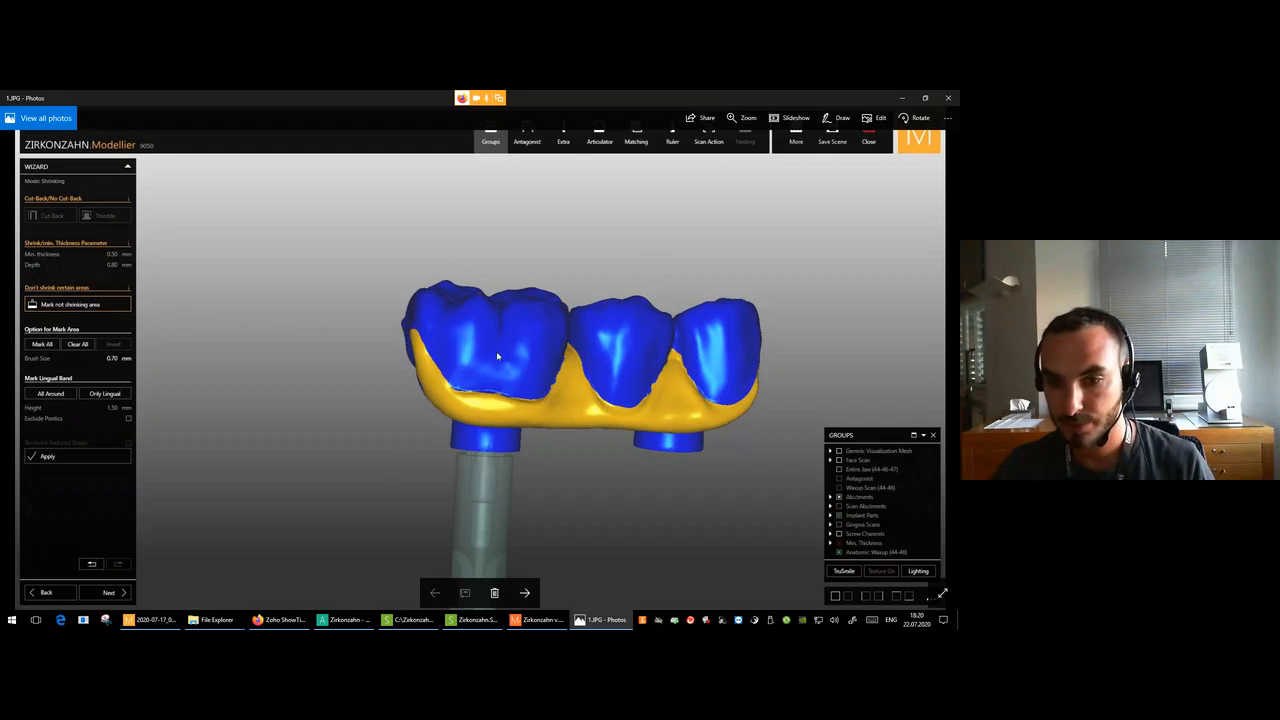
# Review the reduction workflow images 2.JPG to 7.JPG, from marking non-shrinking areas to the merged restoration, and minimize the photo viewer.
pyautogui.press('Right')
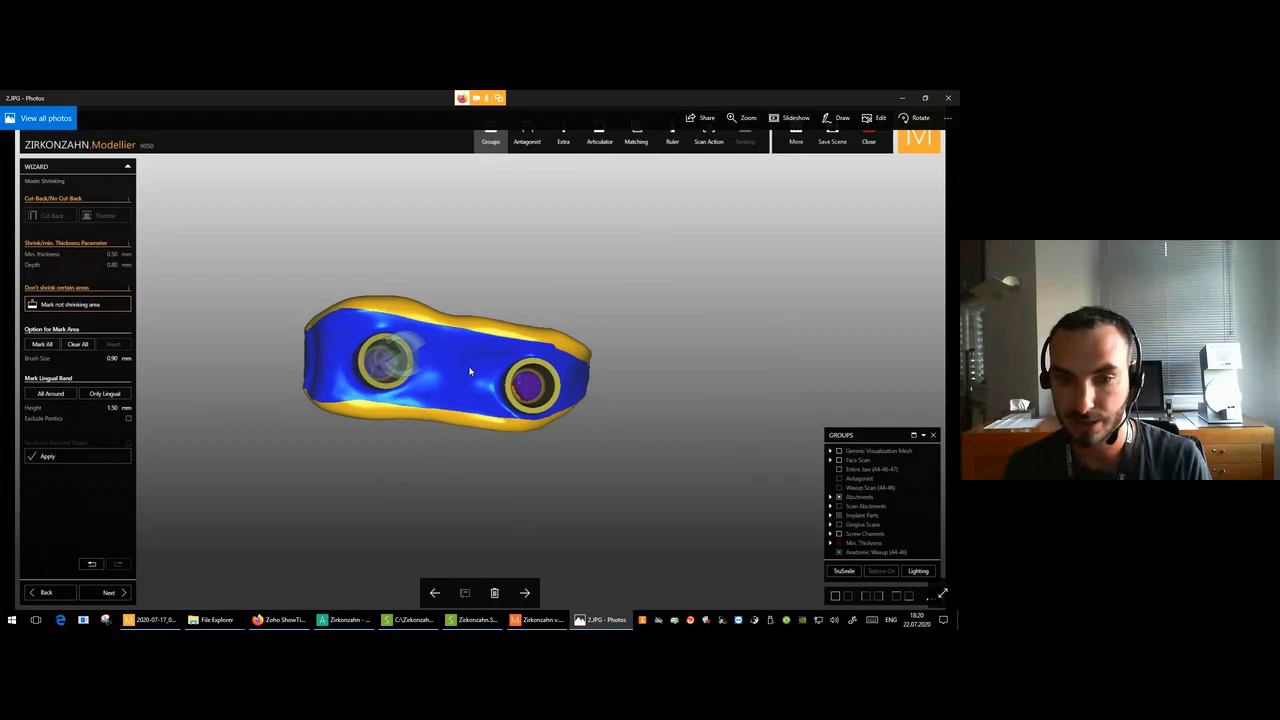
pyautogui.press('Right')
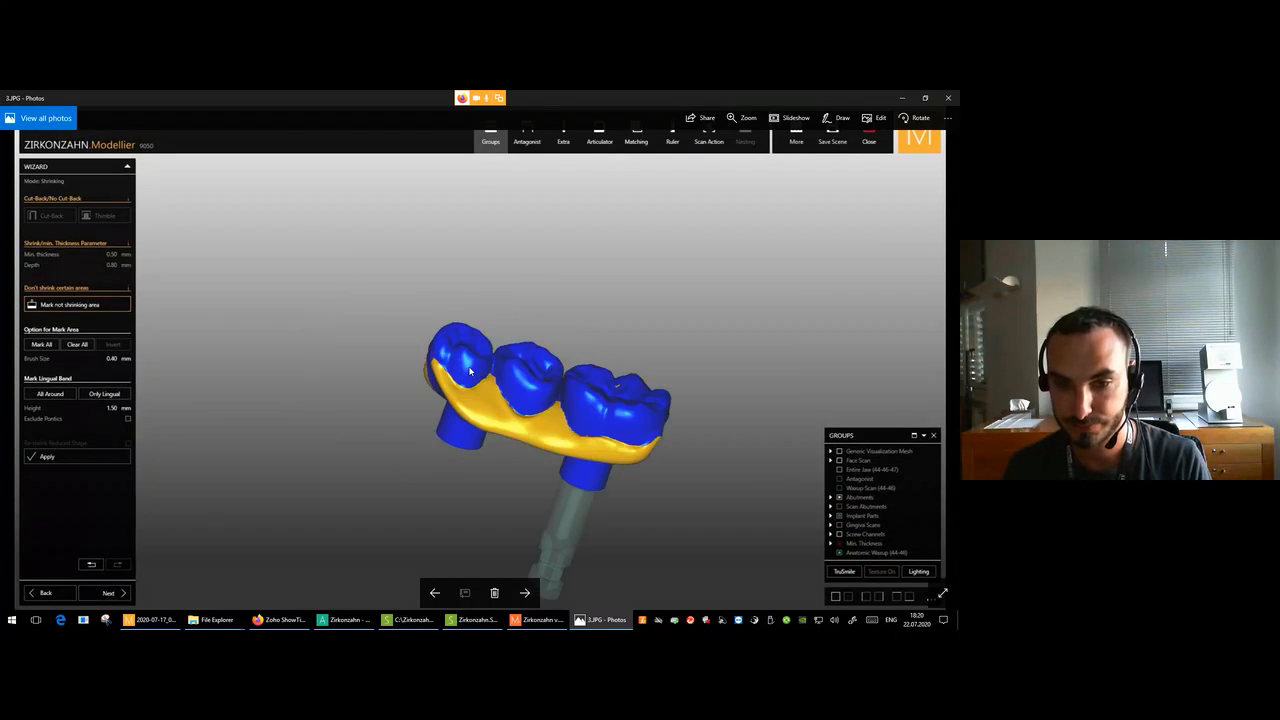
pyautogui.press('Right')
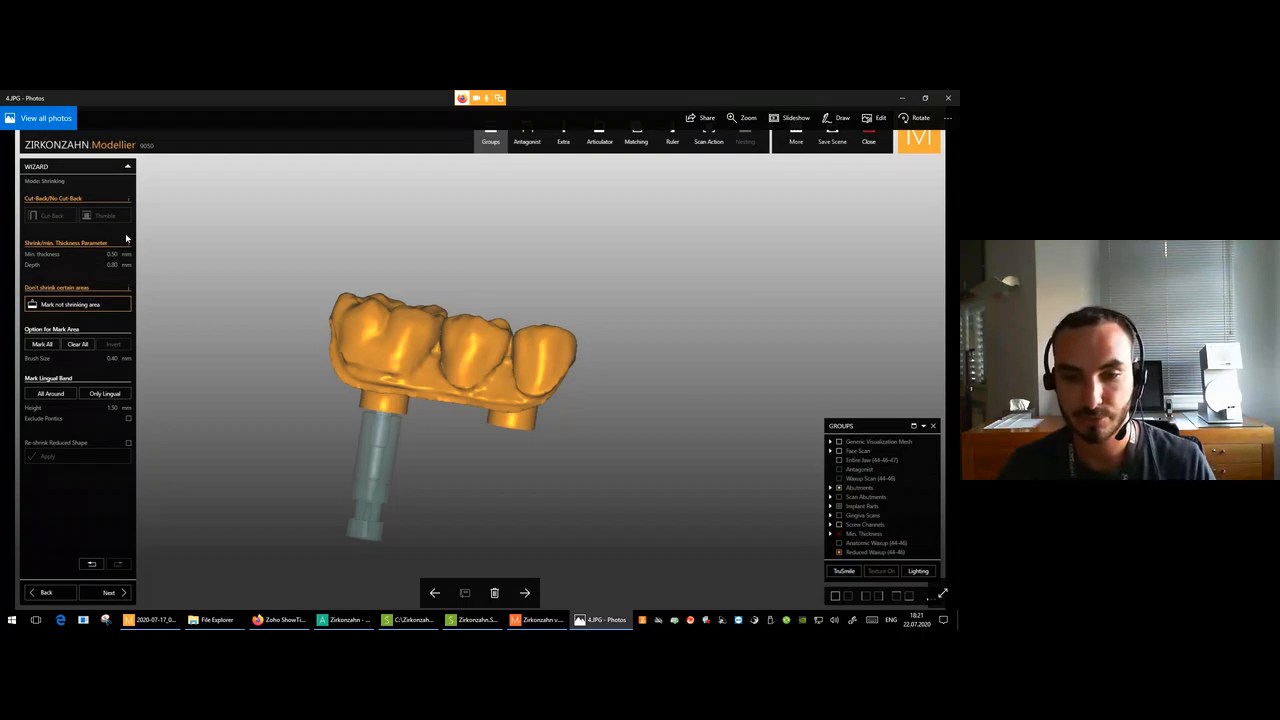
pyautogui.press('Right')
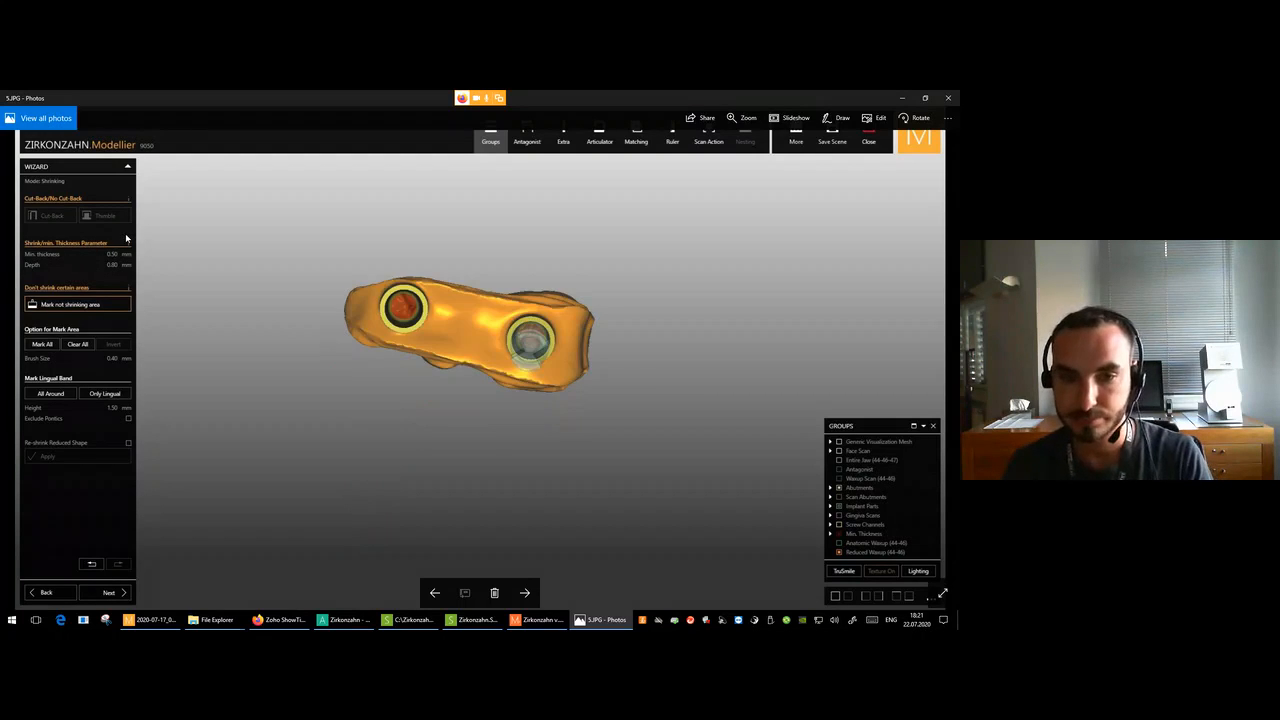
pyautogui.press('Right')
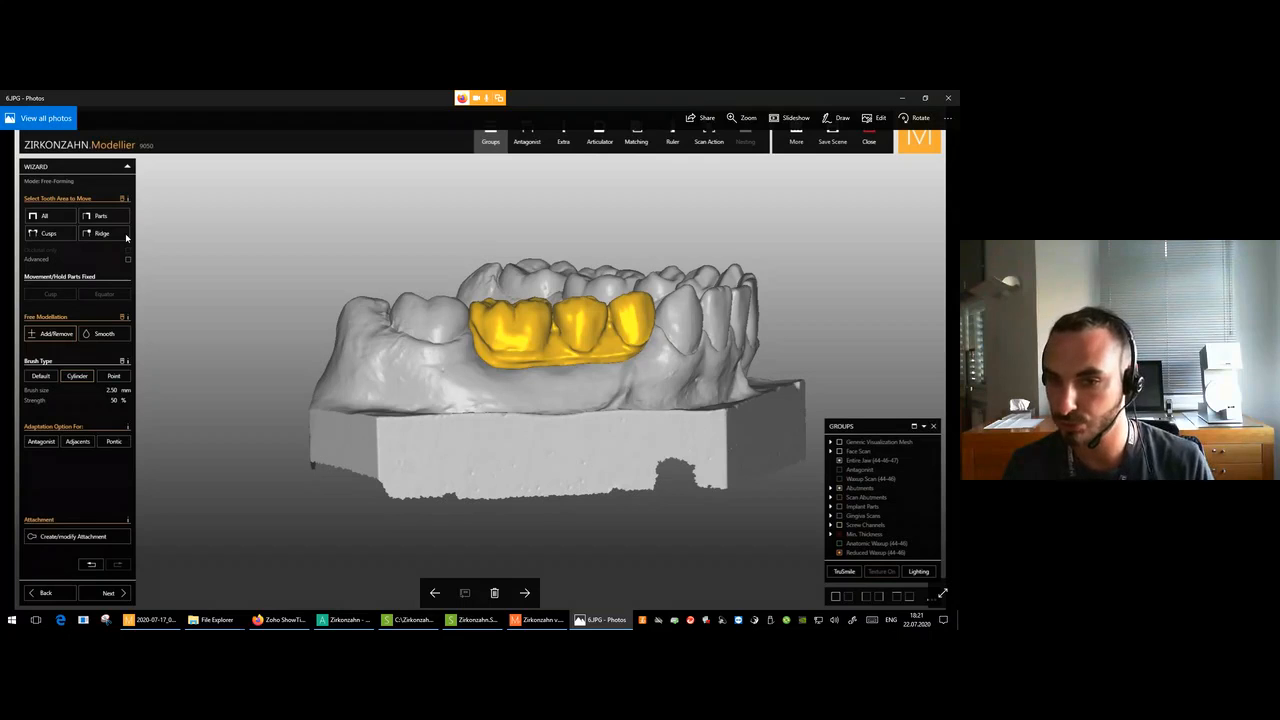
pyautogui.press('Right')
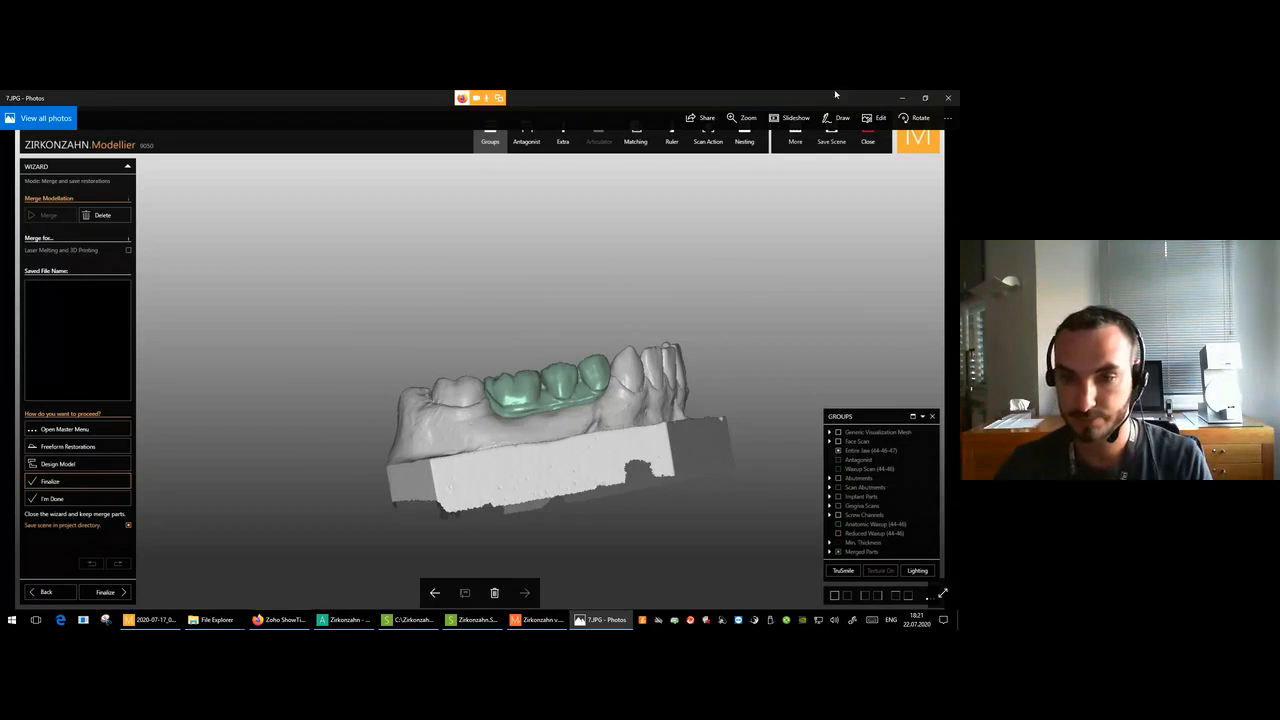
pyautogui.click(901, 97)
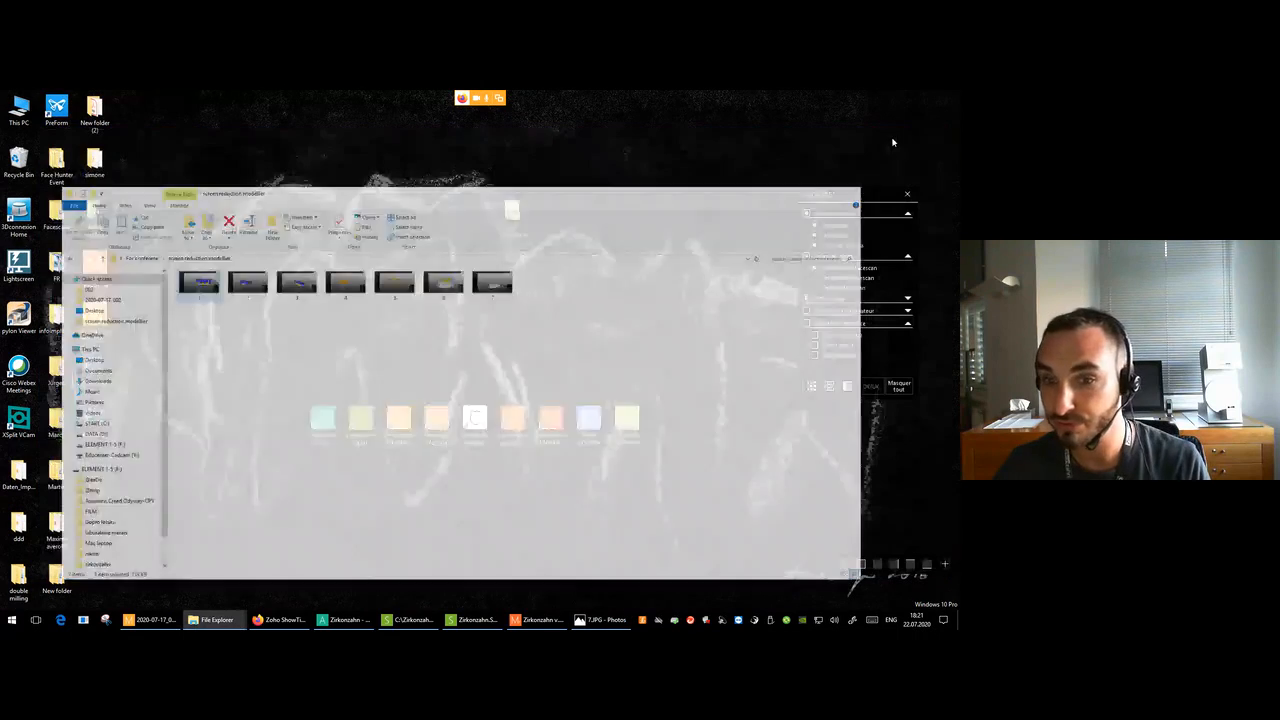
# Minimize the screenshot folder, switch to Zoho ShowTime in Firefox and open the audience questions.
pyautogui.click(892, 136)
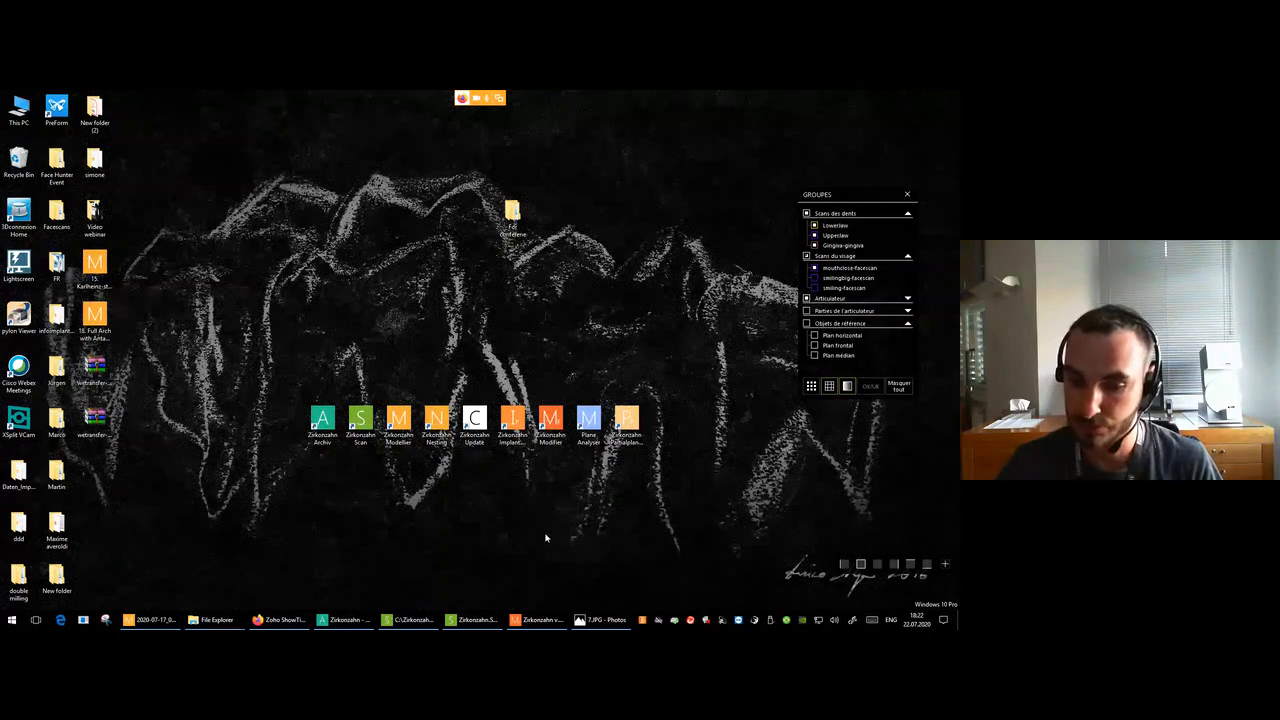
pyautogui.click(272, 620)
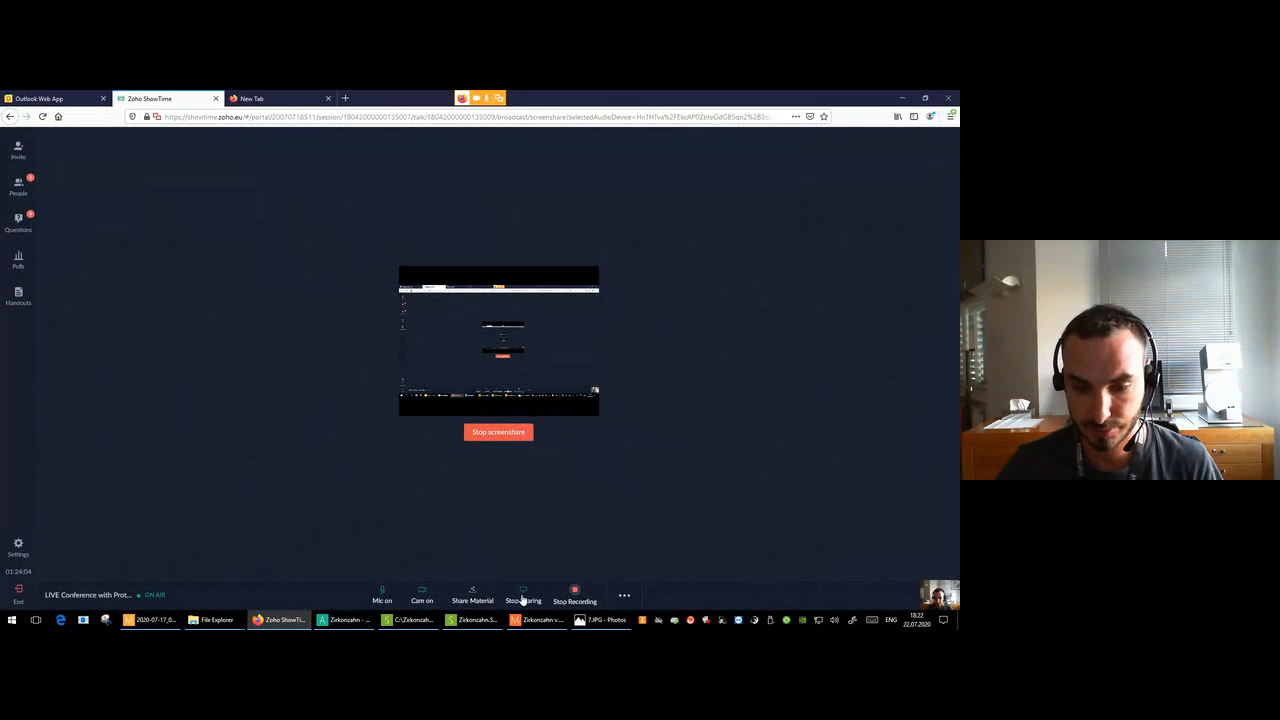
pyautogui.click(473, 596)
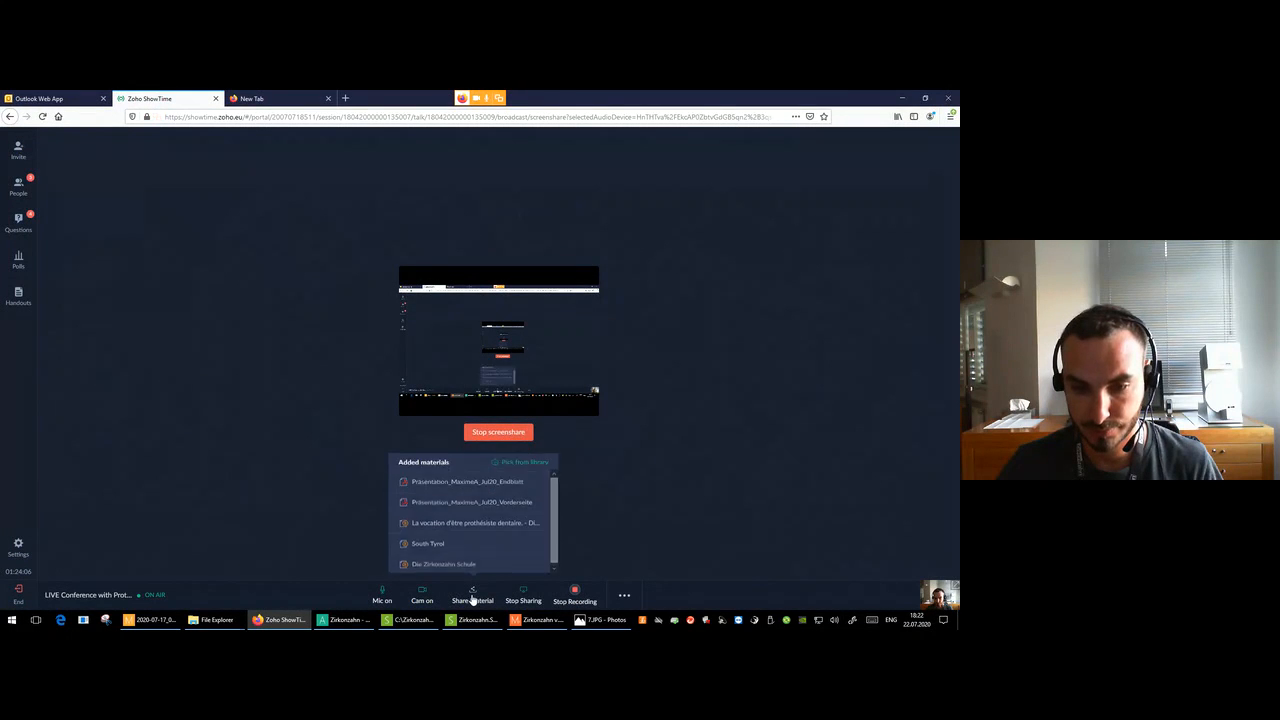
pyautogui.click(132, 381)
pyautogui.click(21, 217)
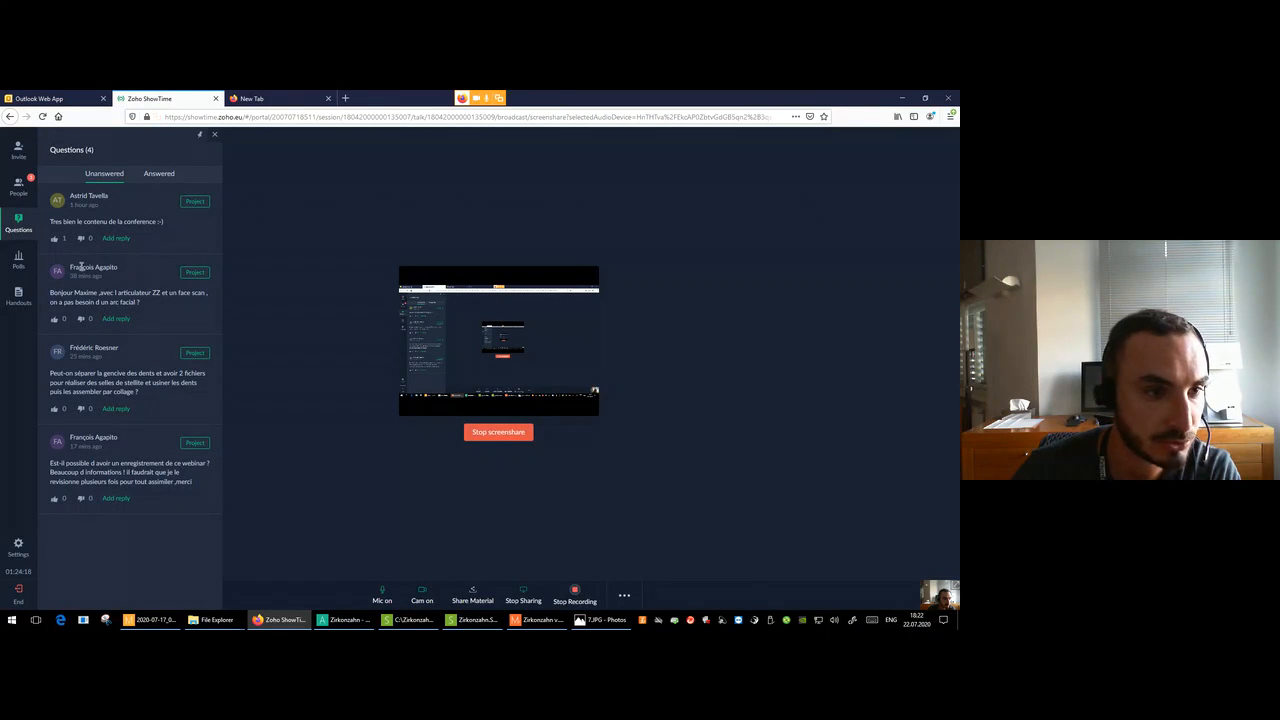
# Read the question asking whether a facebow is needed with the ZZ articulator and a face scan, highlighting its text.
pyautogui.moveTo(65, 293); pyautogui.dragTo(128, 293)
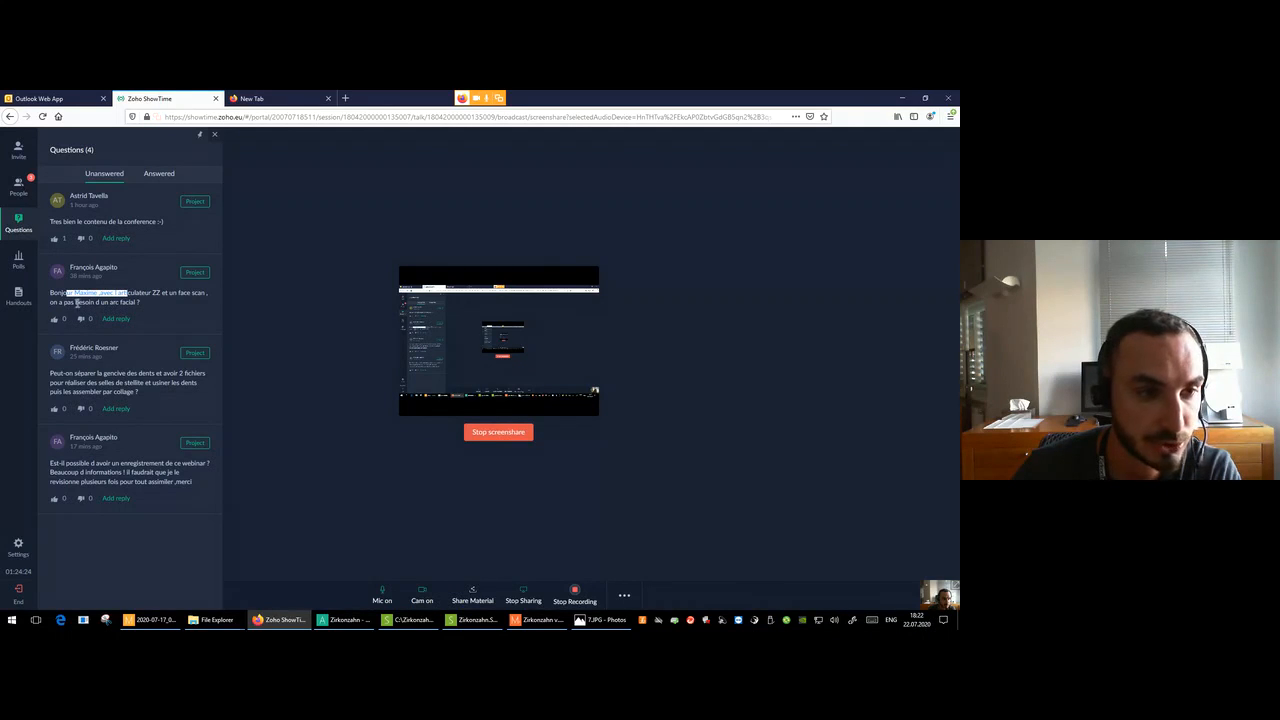
pyautogui.moveTo(140, 302); pyautogui.dragTo(69, 302)
pyautogui.click(100, 302)
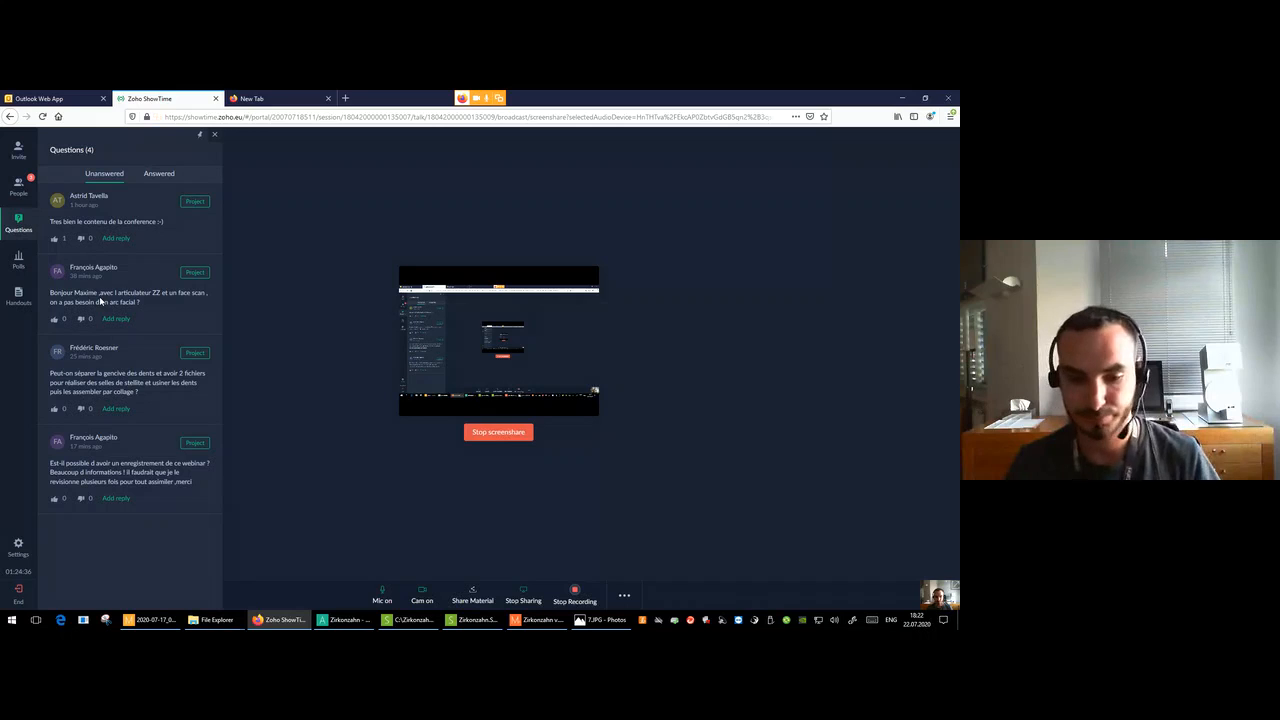
# Browse in File Explorer from drive ELEMENT 1-5 (F:) through zirkonzahn and computer office zirkonzahn to the Facehunter folder inside cours.
pyautogui.click(212, 620)
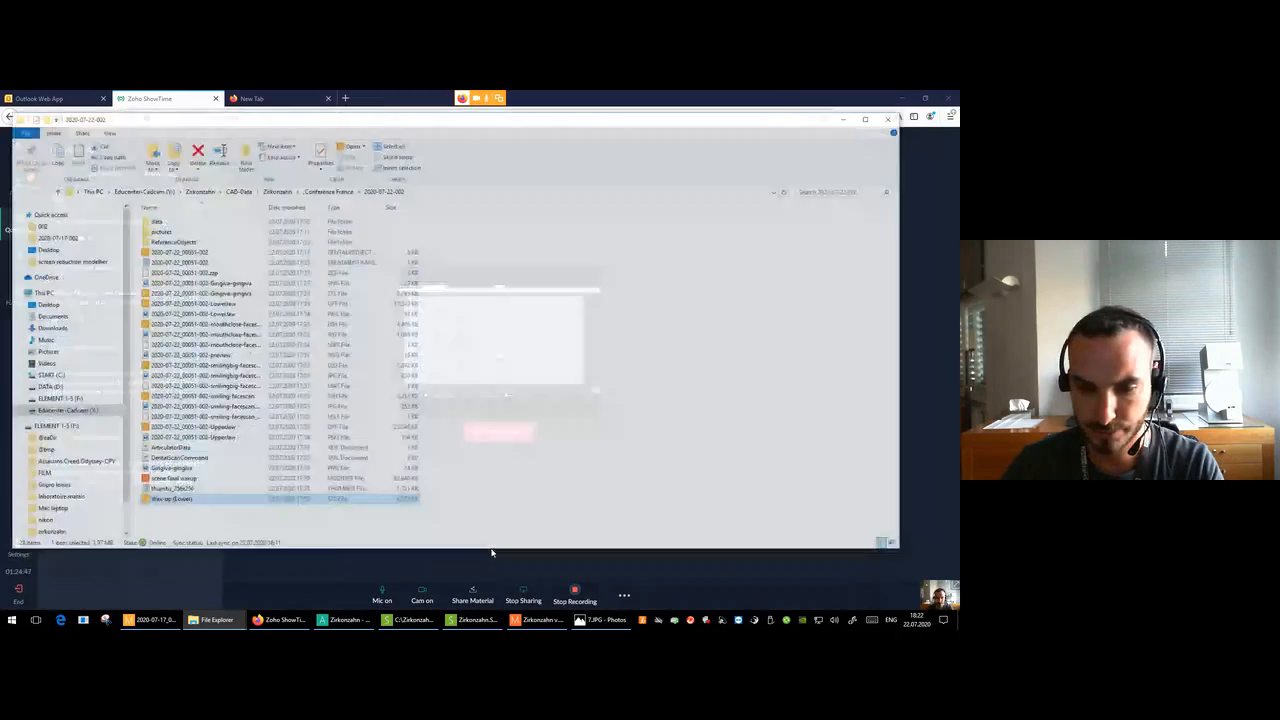
pyautogui.click(491, 565)
pyautogui.click(55, 382)
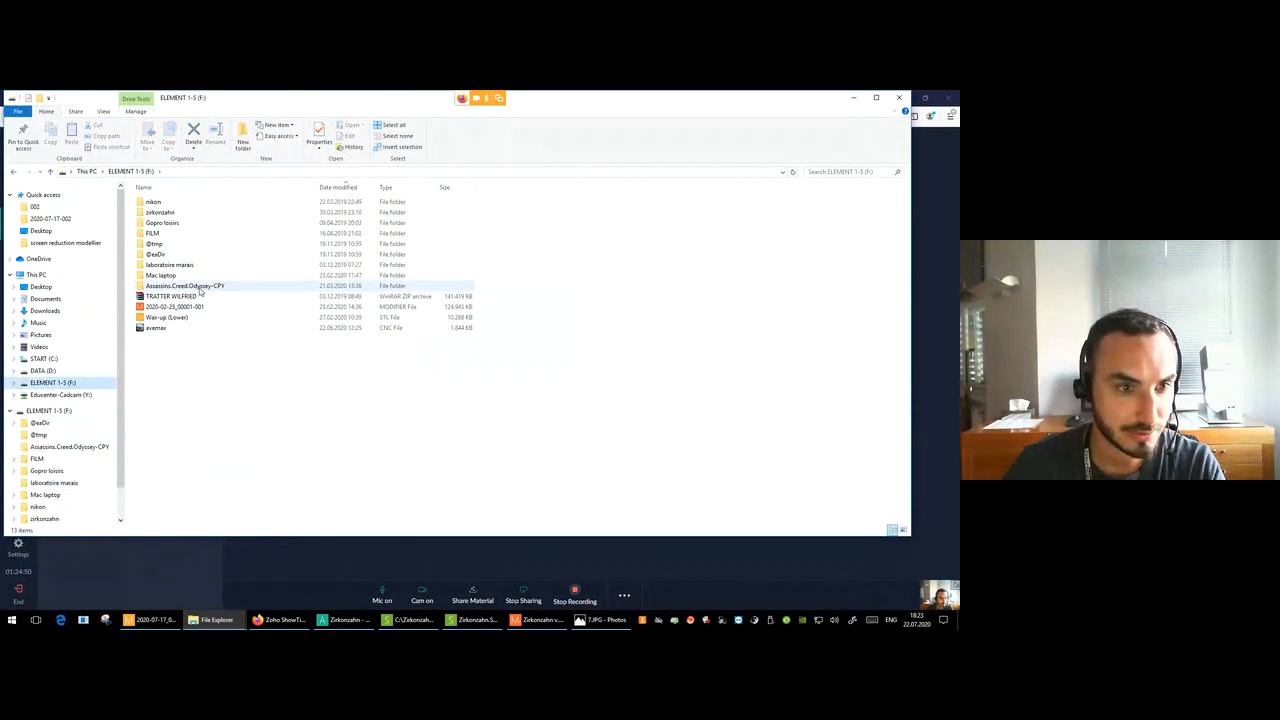
pyautogui.doubleClick(190, 212)
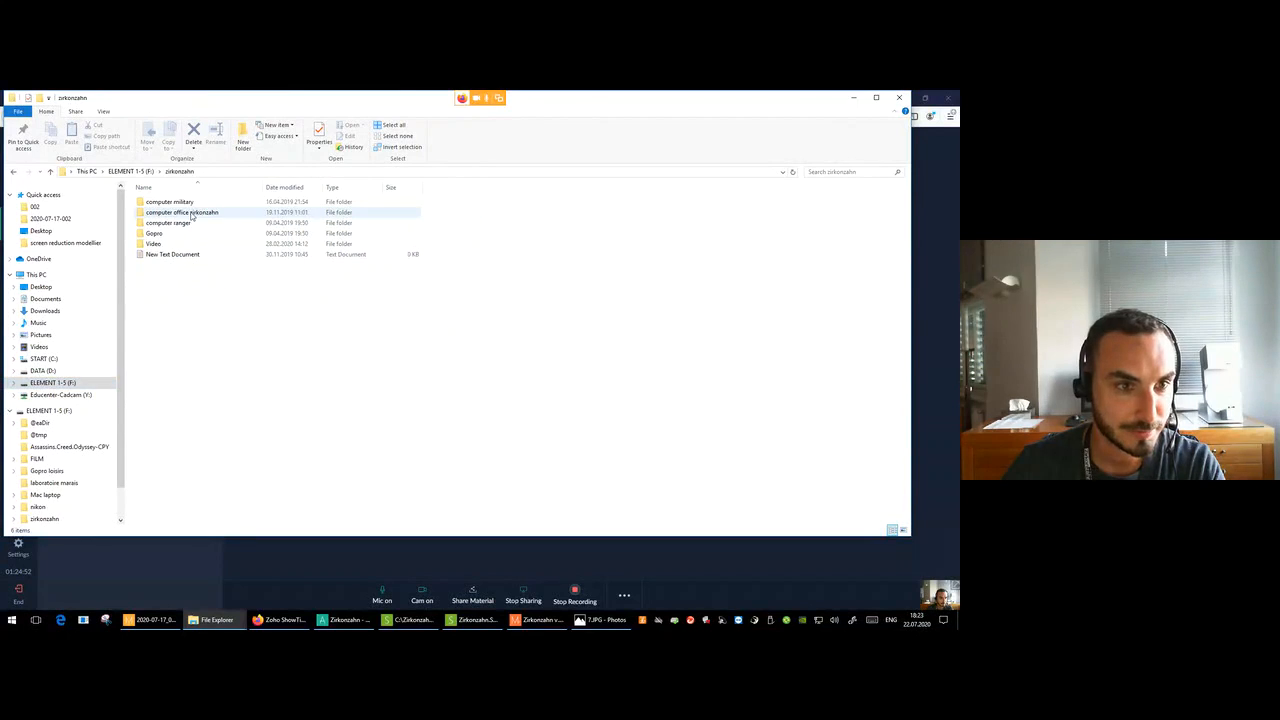
pyautogui.click(197, 213)
pyautogui.doubleClick(197, 213)
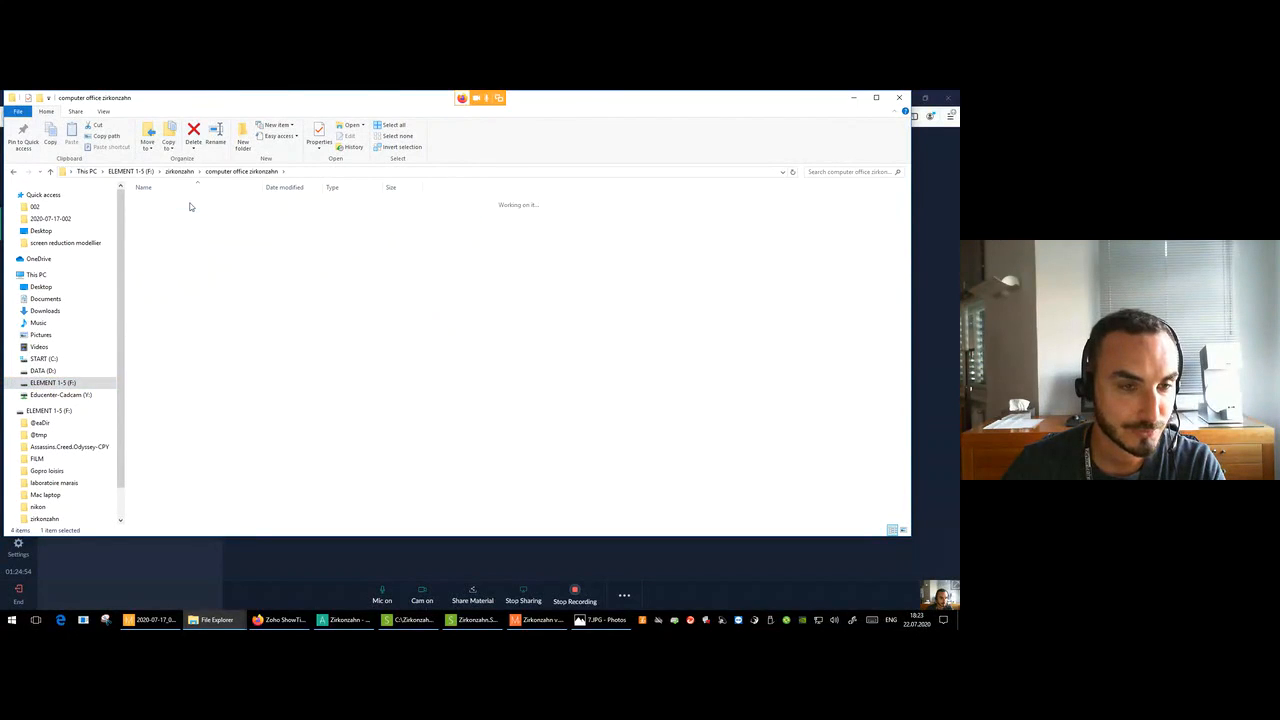
pyautogui.doubleClick(189, 204)
pyautogui.doubleClick(176, 222)
pyautogui.doubleClick(170, 233)
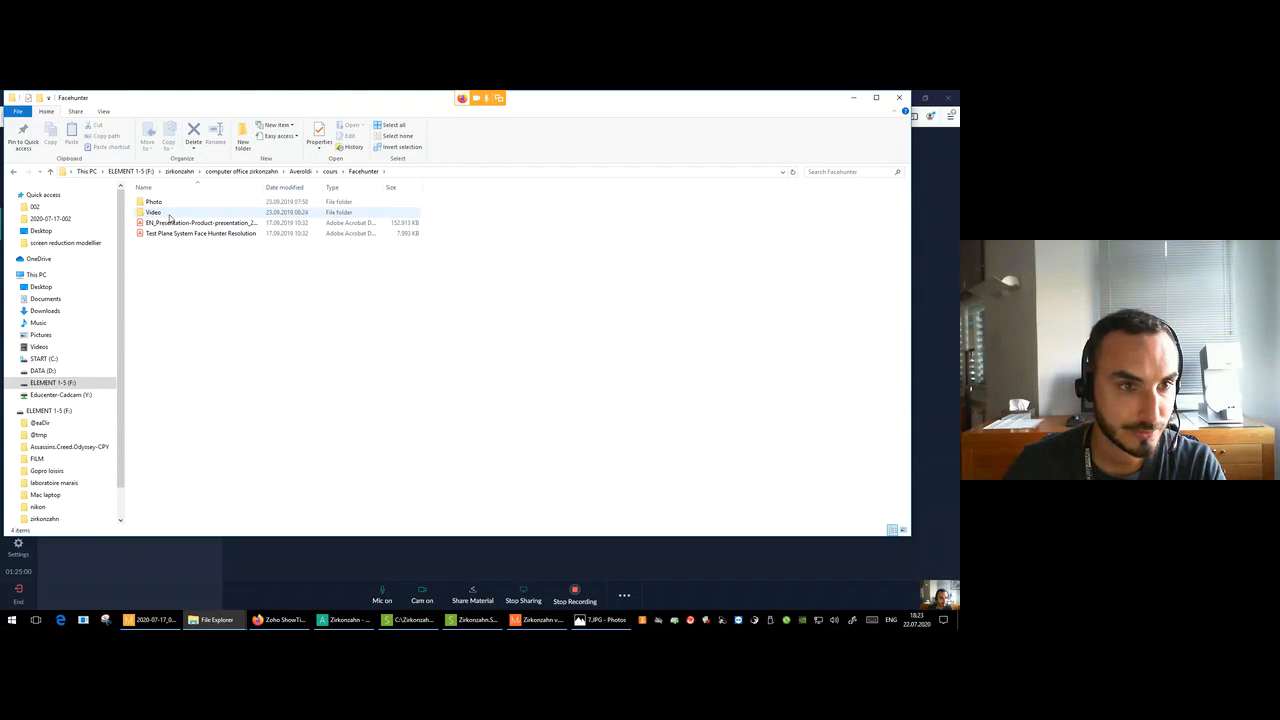
# Open the image ala tragus.PNG from the Photo subfolder to show the articulator and face reference plane.
pyautogui.click(193, 204)
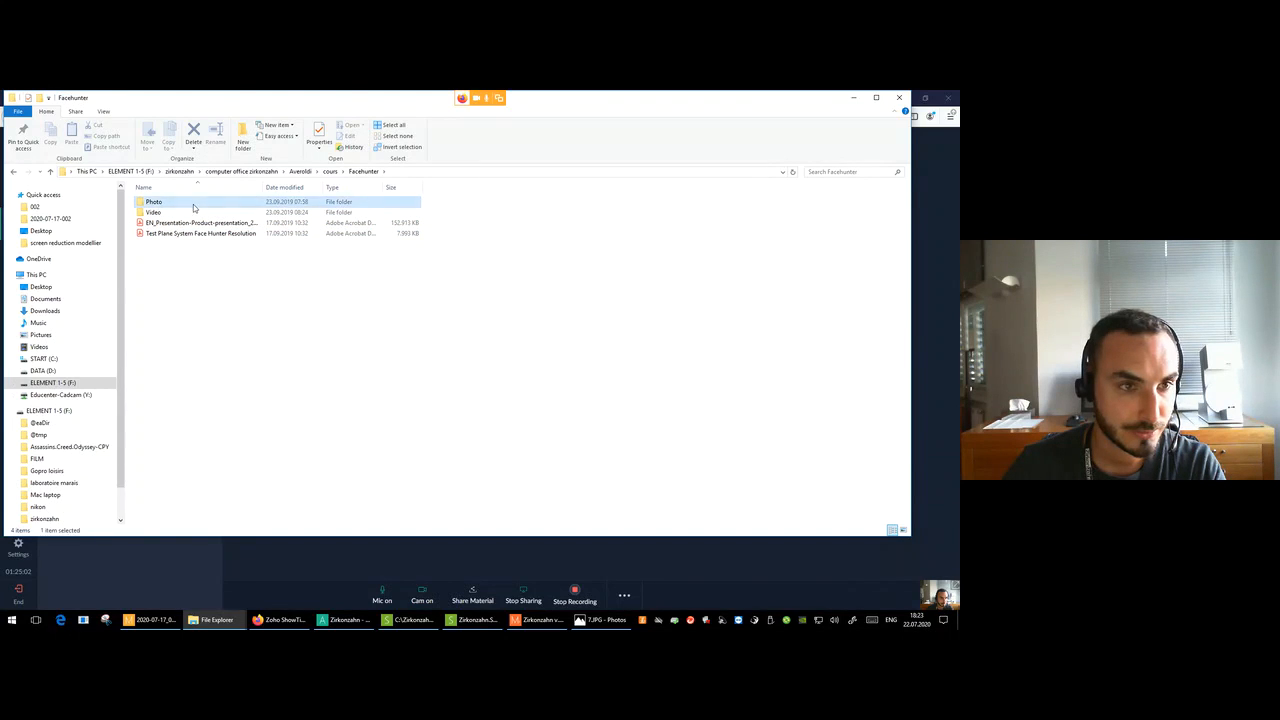
pyautogui.doubleClick(193, 204)
pyautogui.click(165, 198)
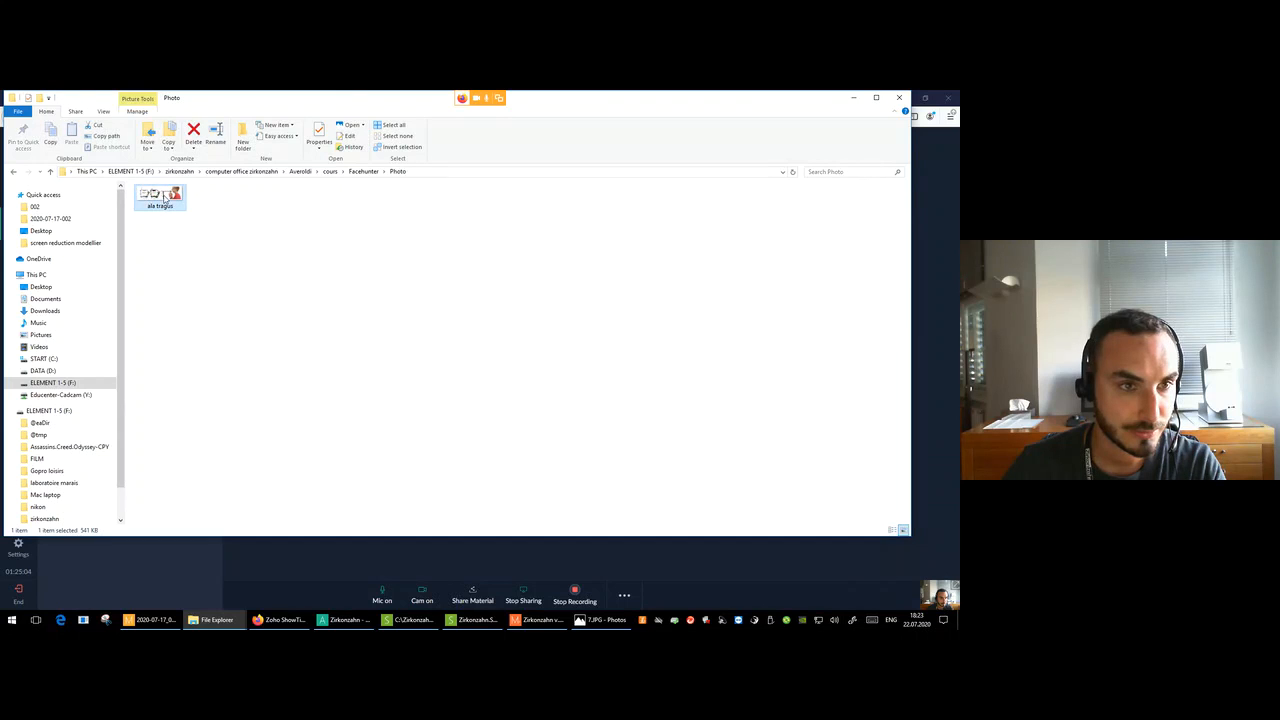
pyautogui.doubleClick(165, 198)
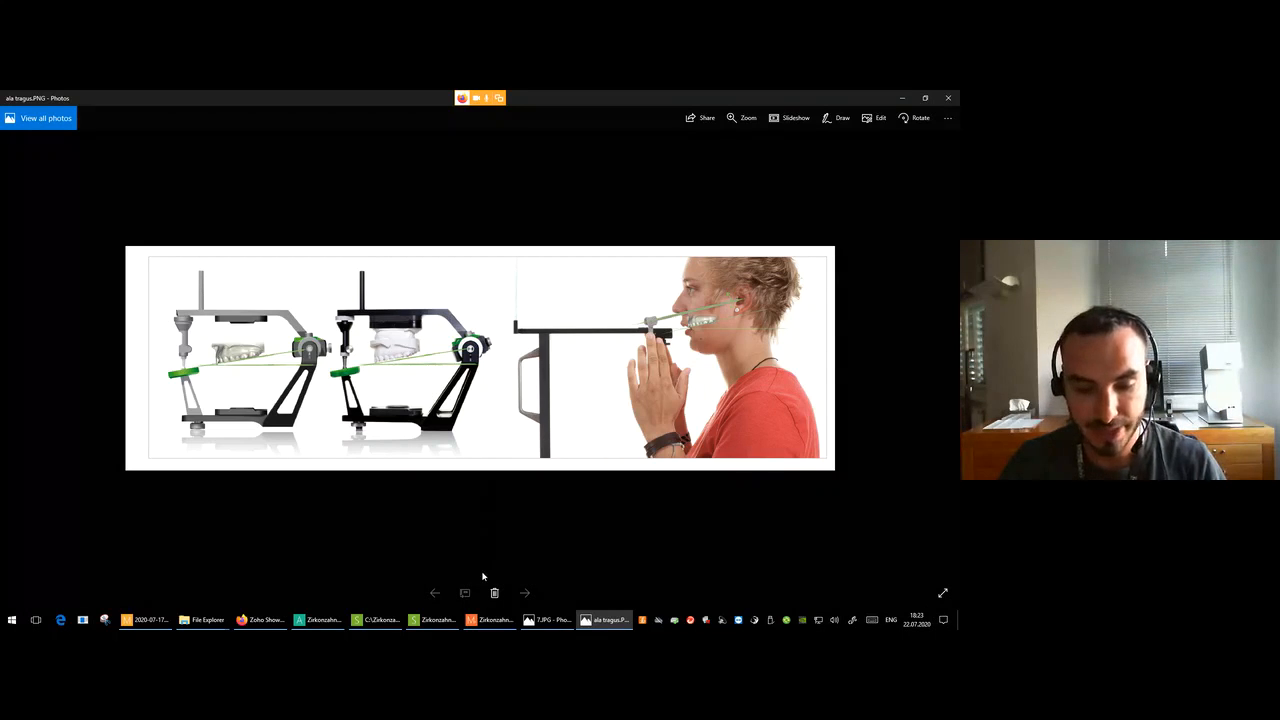
# Minimize the photo viewer, File Explorer and the browser, and move the Plane Analyser desktop shortcut above the other program shortcuts.
pyautogui.click(901, 99)
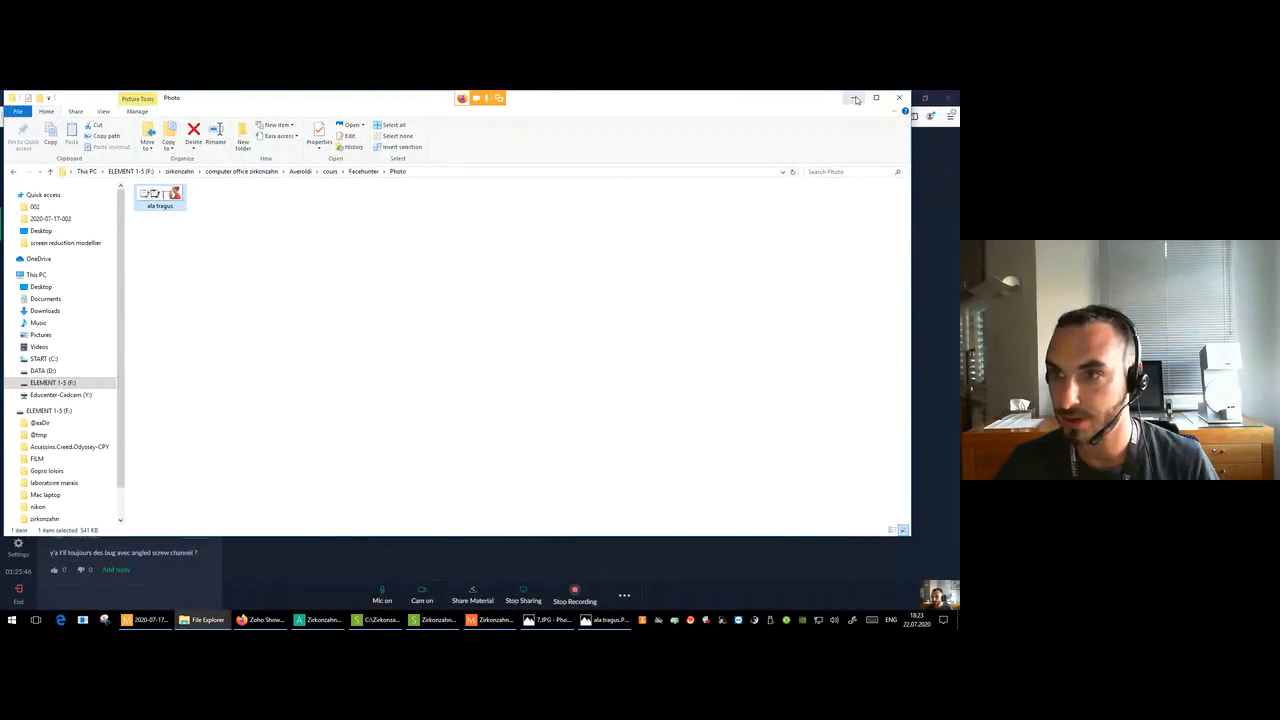
pyautogui.click(855, 99)
pyautogui.click(901, 106)
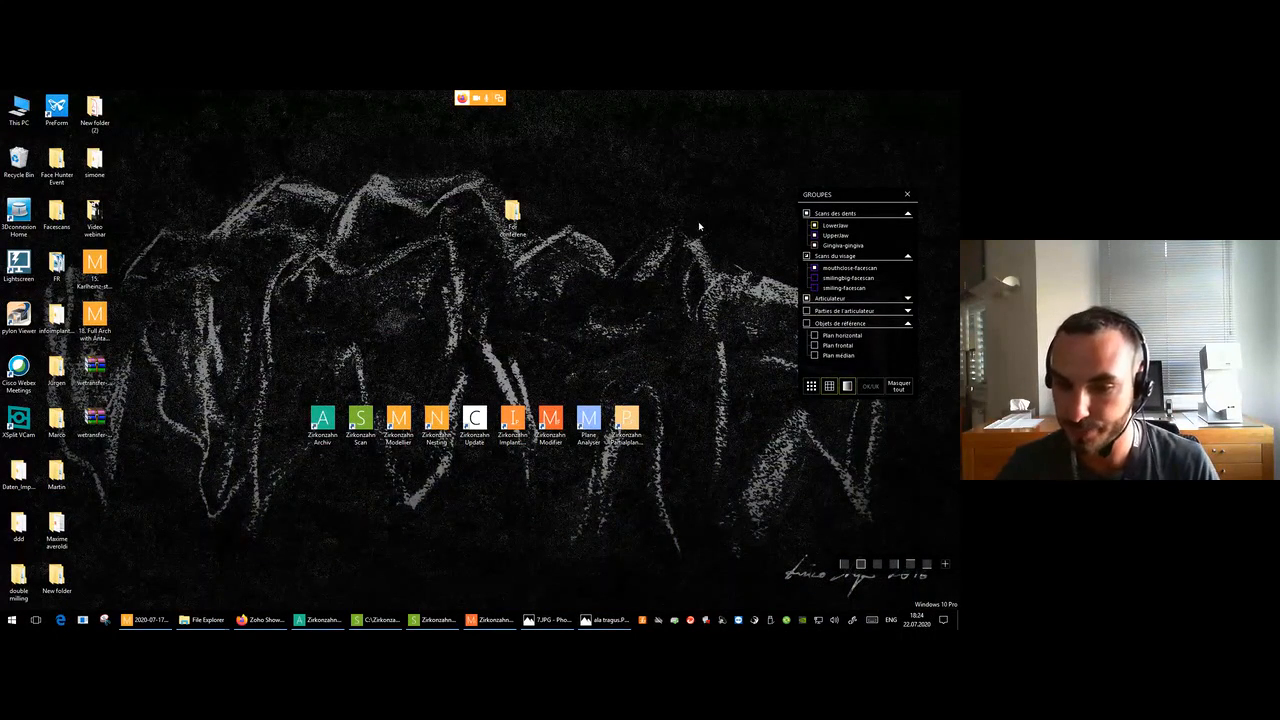
pyautogui.moveTo(588, 420); pyautogui.dragTo(588, 352)
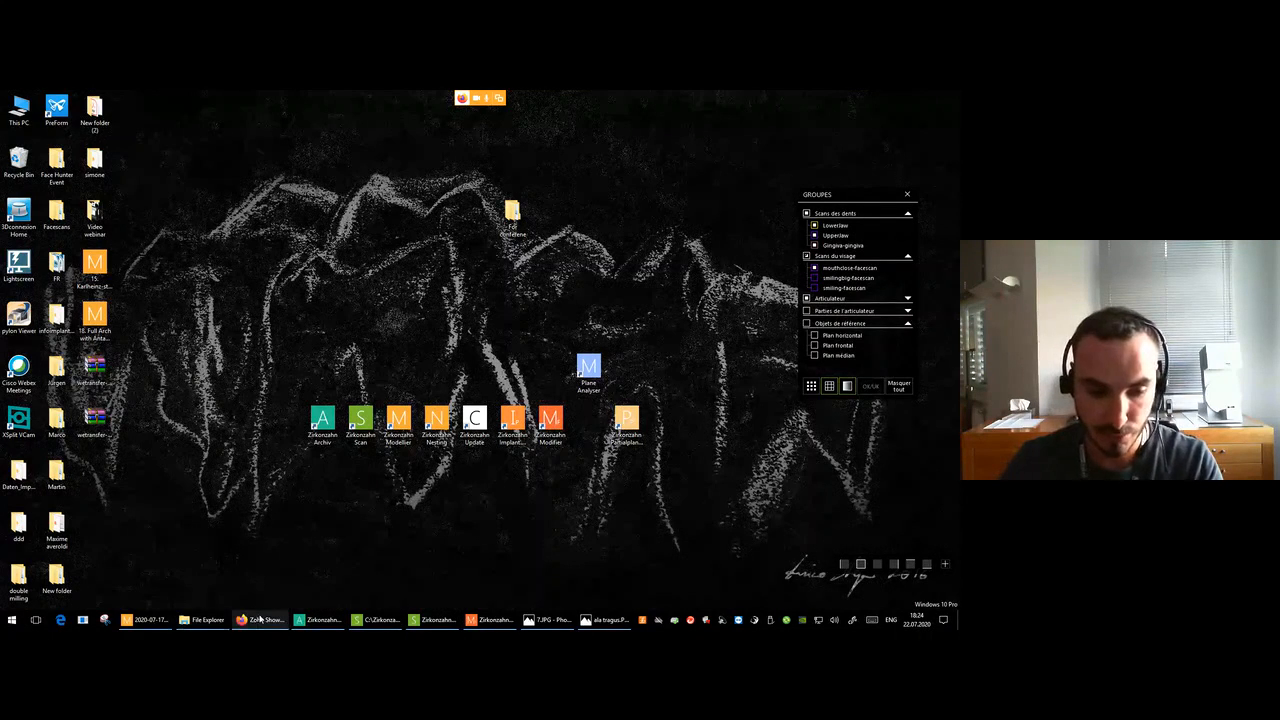
# Return to Zoho ShowTime and highlight the question about separating the gingiva from the teeth into two files.
pyautogui.moveTo(258, 620)
pyautogui.click(262, 580)
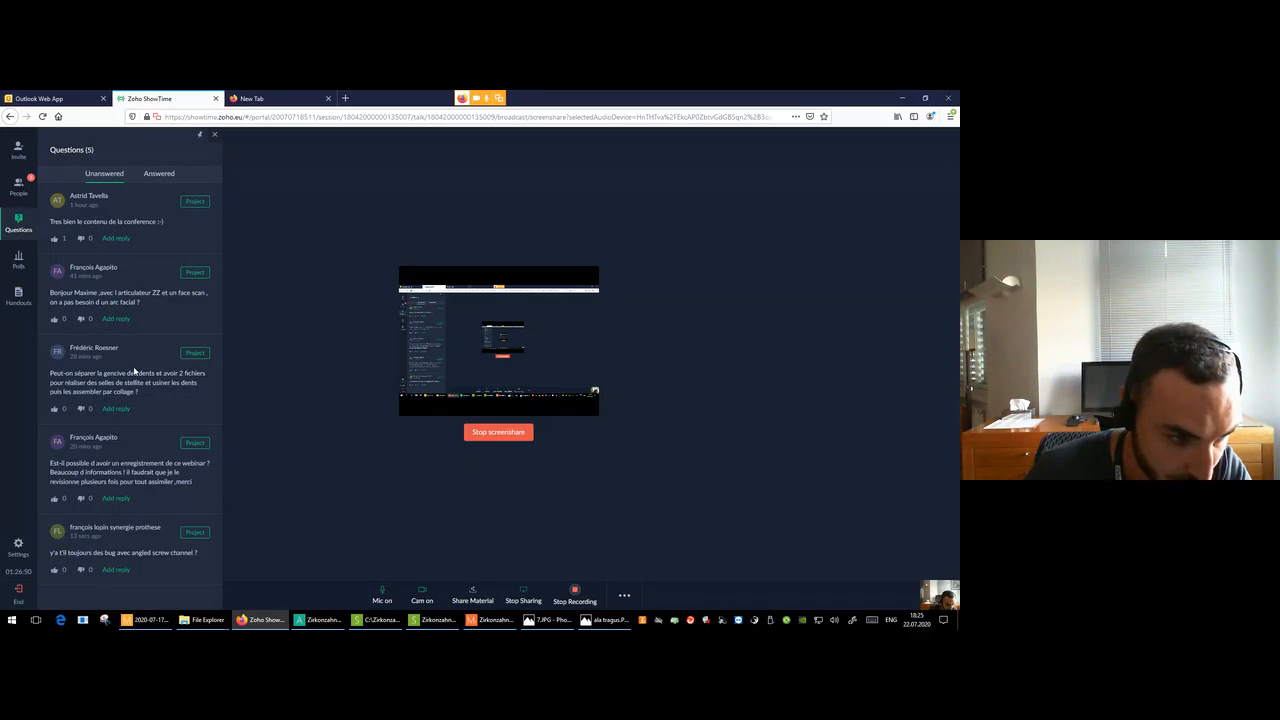
pyautogui.moveTo(139, 389); pyautogui.dragTo(51, 373)
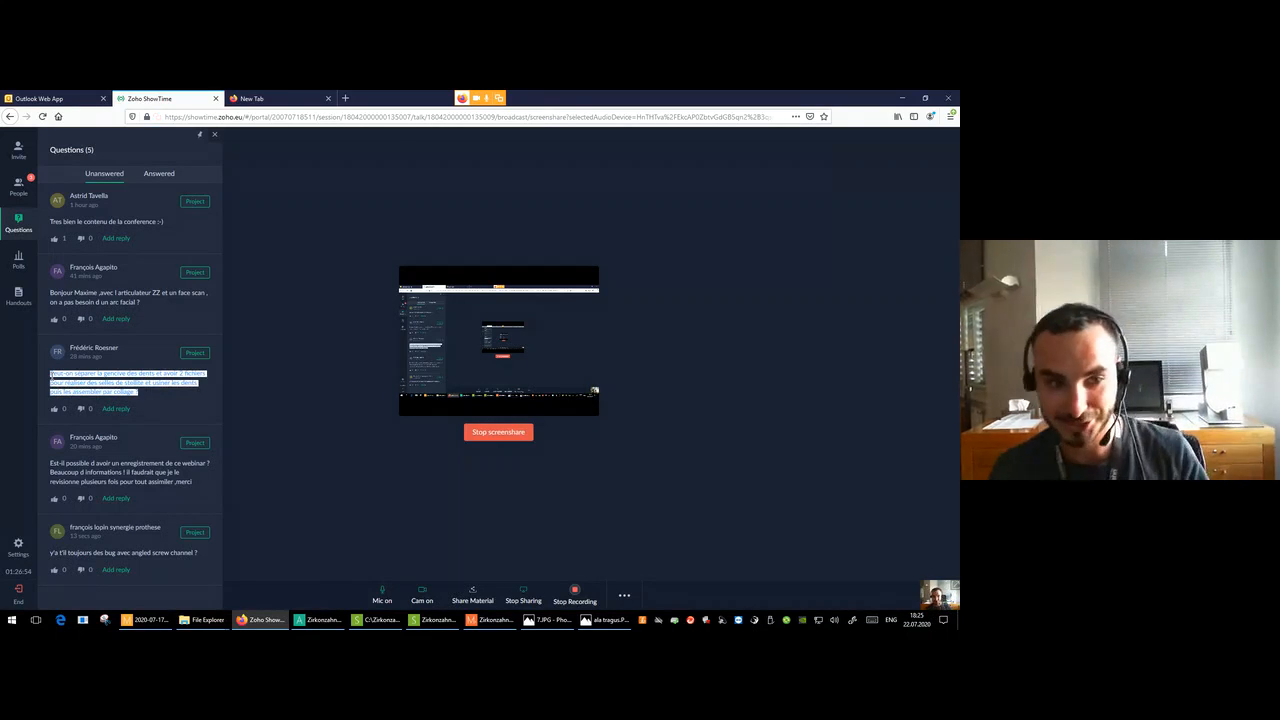
pyautogui.click(150, 394)
pyautogui.moveTo(150, 394); pyautogui.dragTo(45, 380)
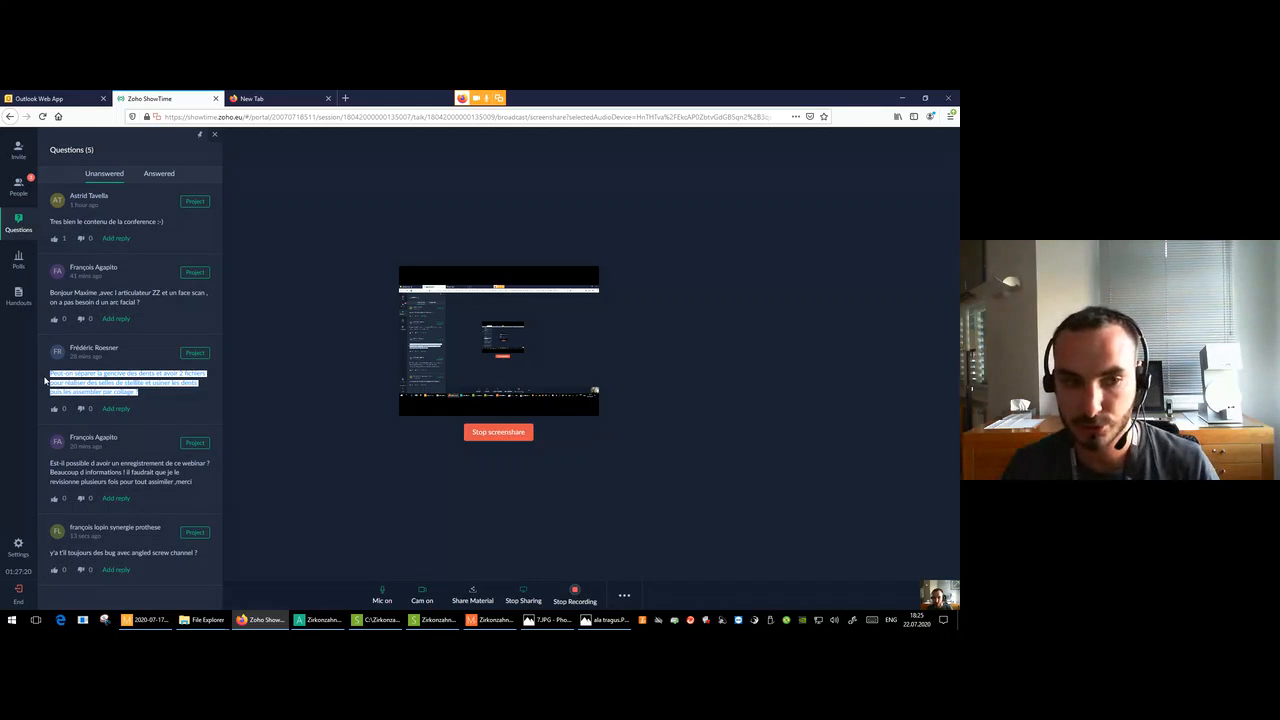
# Switch to Zirkonzahn.Modifier, hide the lower wax-up and view the antagonist from the occlusal side.
pyautogui.click(490, 620)
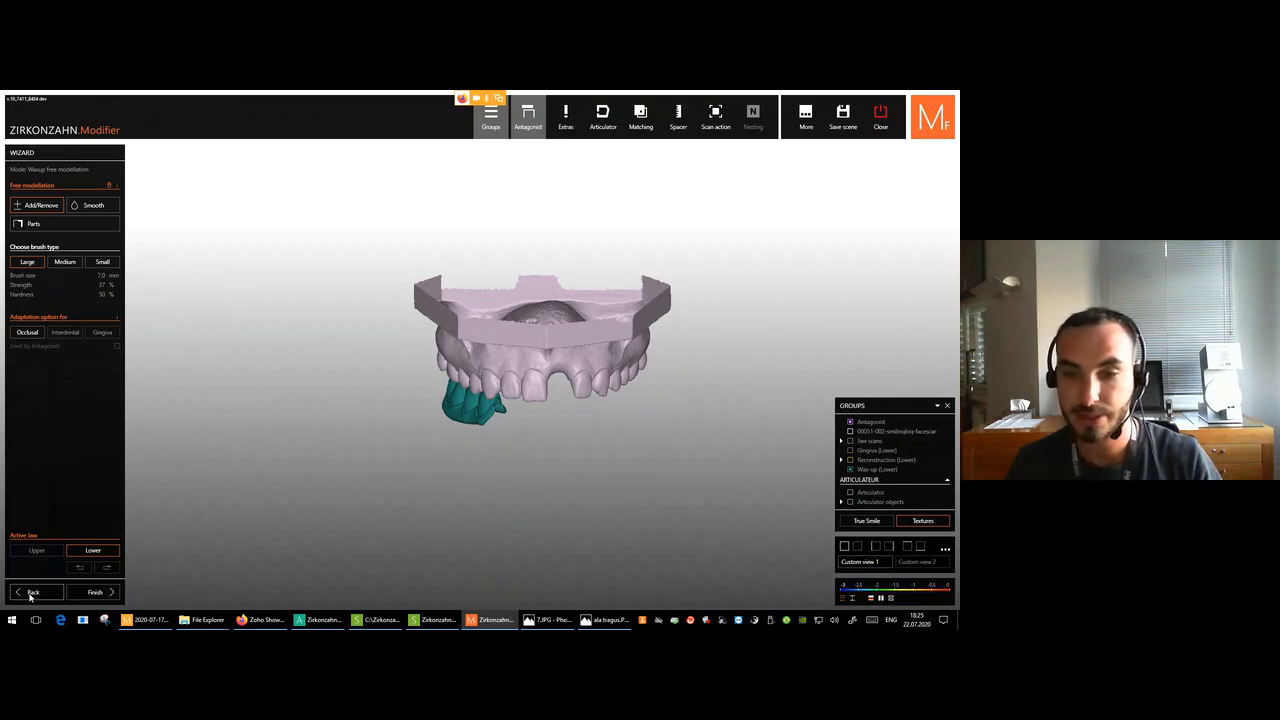
pyautogui.press('w')
pyautogui.press('w')
pyautogui.press('w')
pyautogui.moveTo(486, 409); pyautogui.dragTo(489, 375, button='right')
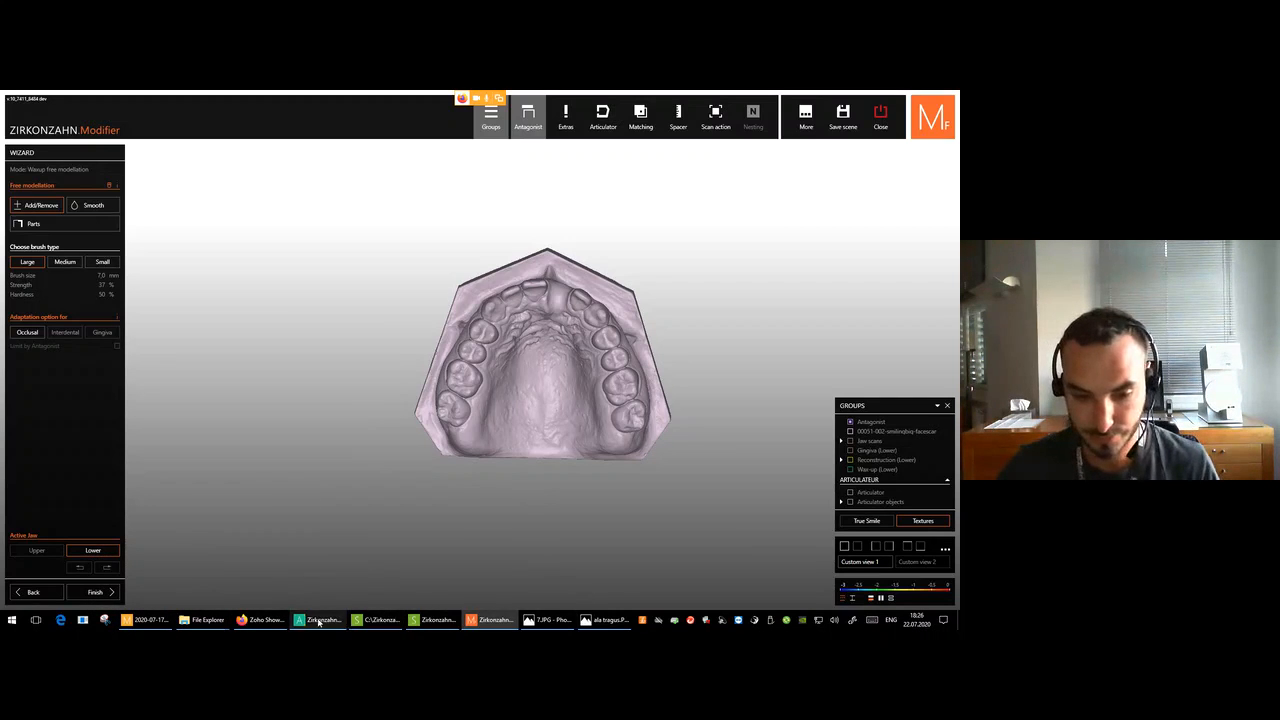
# Return to Zoho ShowTime and highlight the question about bugs with the angled screw channel.
pyautogui.click(262, 620)
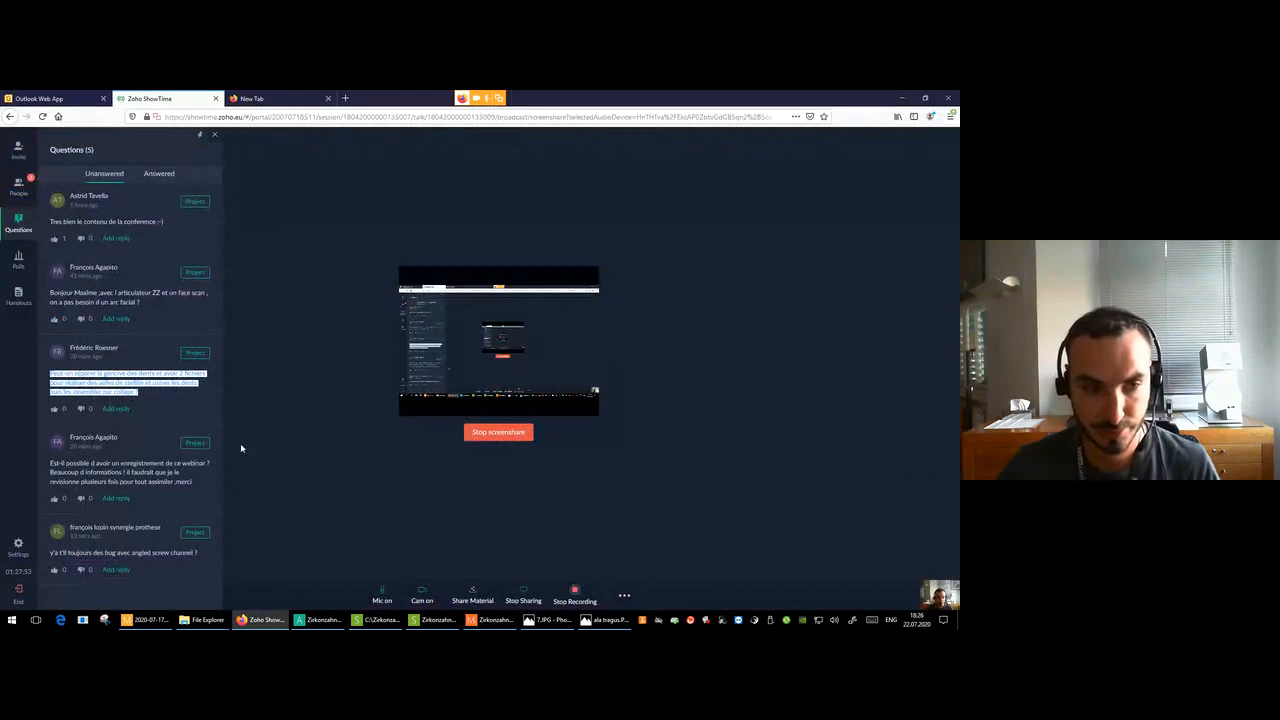
pyautogui.click(185, 392)
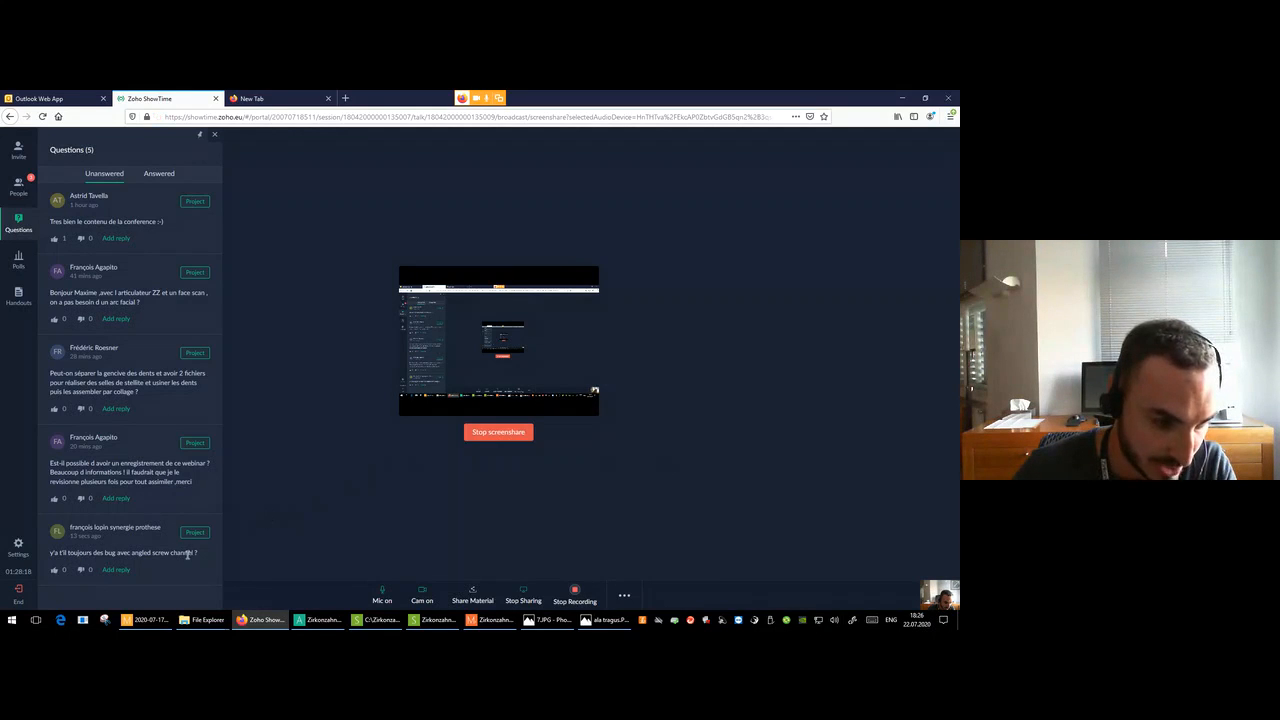
pyautogui.moveTo(200, 552); pyautogui.dragTo(69, 553)
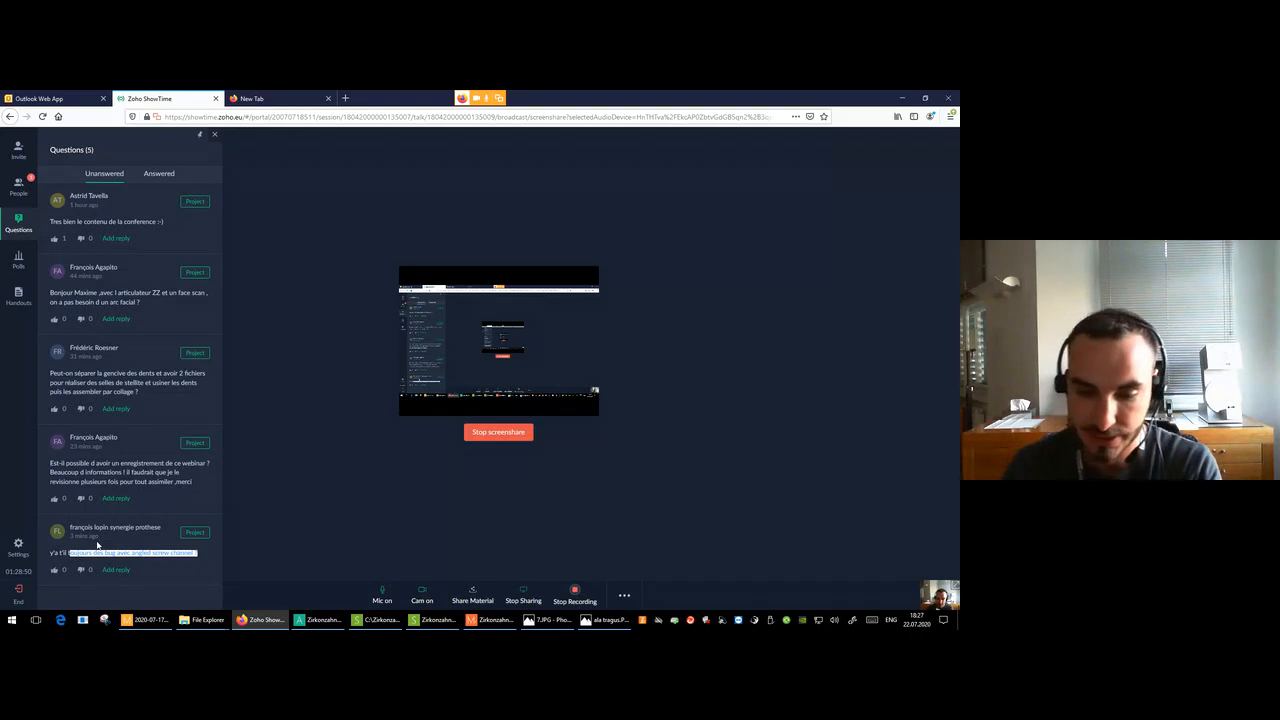
# Switch to Zirkonzahn.Modellier, show the jaw scan upperja (44-46-47) and hide the finished parts.
pyautogui.click(148, 620)
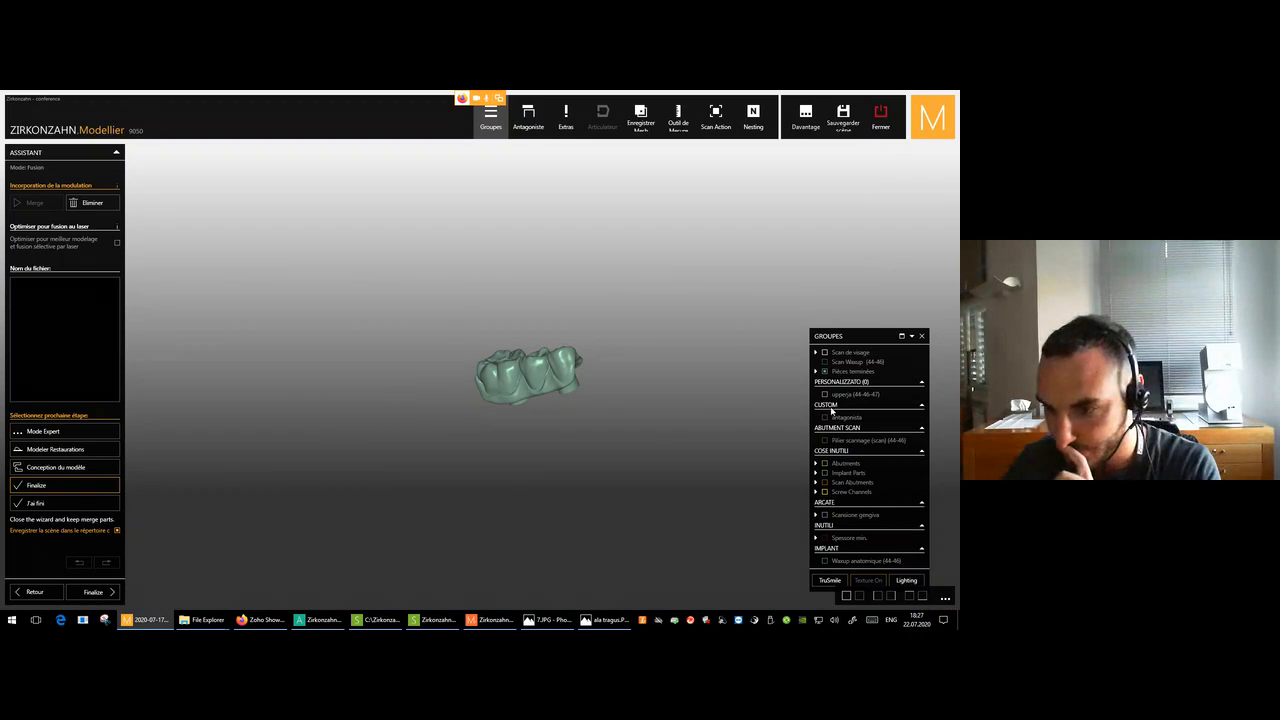
pyautogui.click(825, 395)
pyautogui.click(825, 396)
pyautogui.click(825, 395)
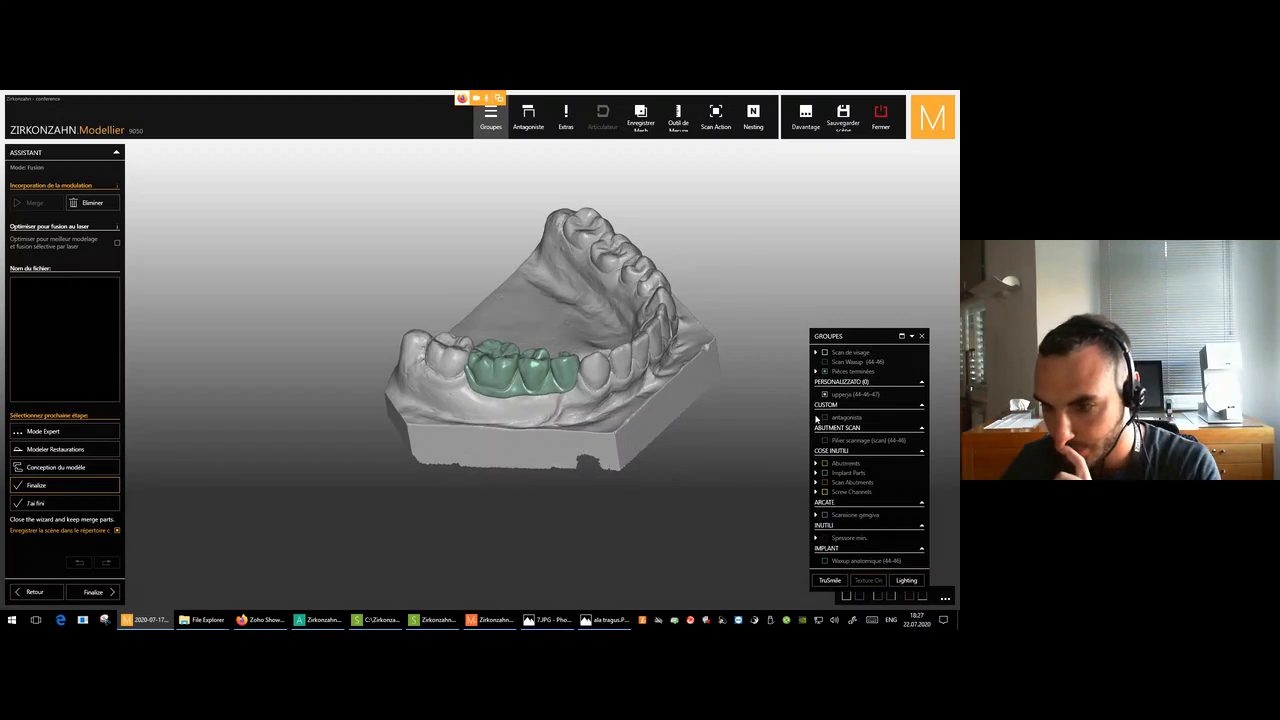
pyautogui.click(825, 492)
pyautogui.click(825, 492)
pyautogui.click(825, 372)
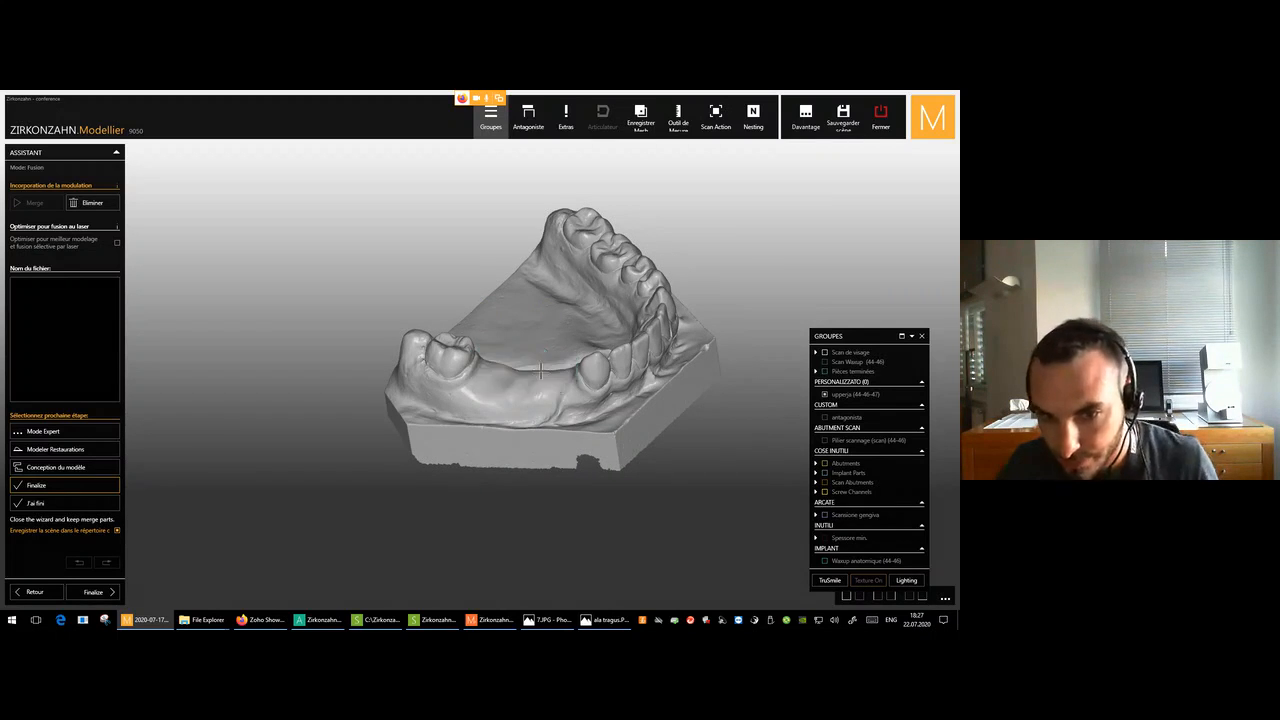
# Show the screw channels and the scan abutments on the jaw scan.
pyautogui.click(825, 483)
pyautogui.click(825, 483)
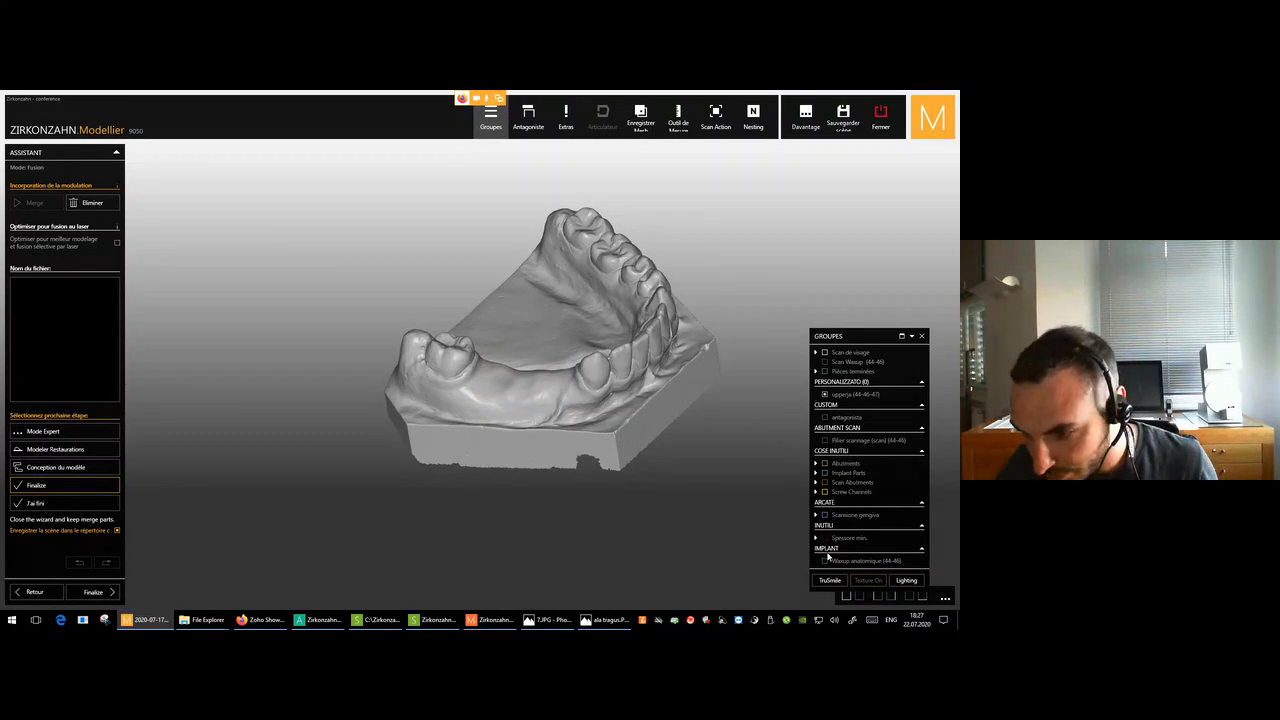
pyautogui.click(825, 492)
pyautogui.click(826, 483)
pyautogui.click(826, 483)
pyautogui.click(826, 483)
# Examine the two screw channels and scan abutments up close from the buccal side of the jaw.
pyautogui.moveTo(602, 408); pyautogui.dragTo(539, 397, button='right')
pyautogui.moveTo(498, 333); pyautogui.dragTo(480, 336, button='right')
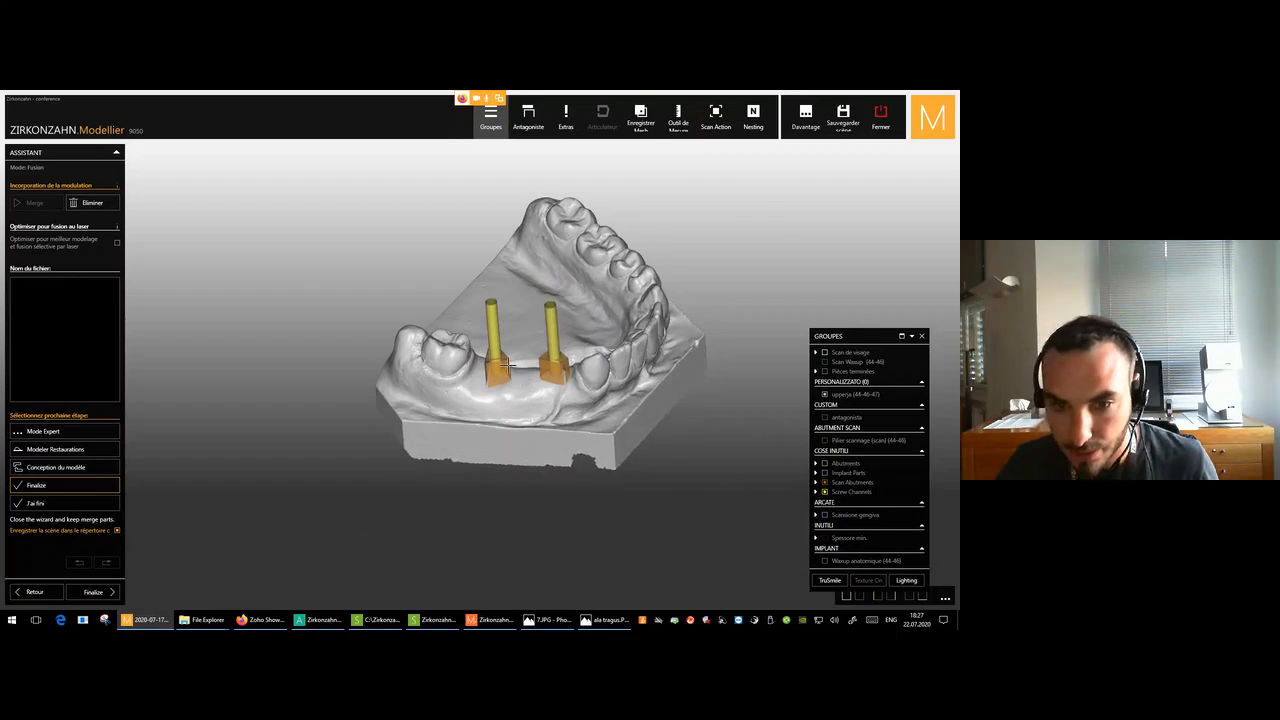
pyautogui.scroll(4, 484, 340)
pyautogui.moveTo(560, 392); pyautogui.dragTo(668, 353, button='right')
pyautogui.scroll(5, 653, 372)
pyautogui.scroll(-5, 653, 372)
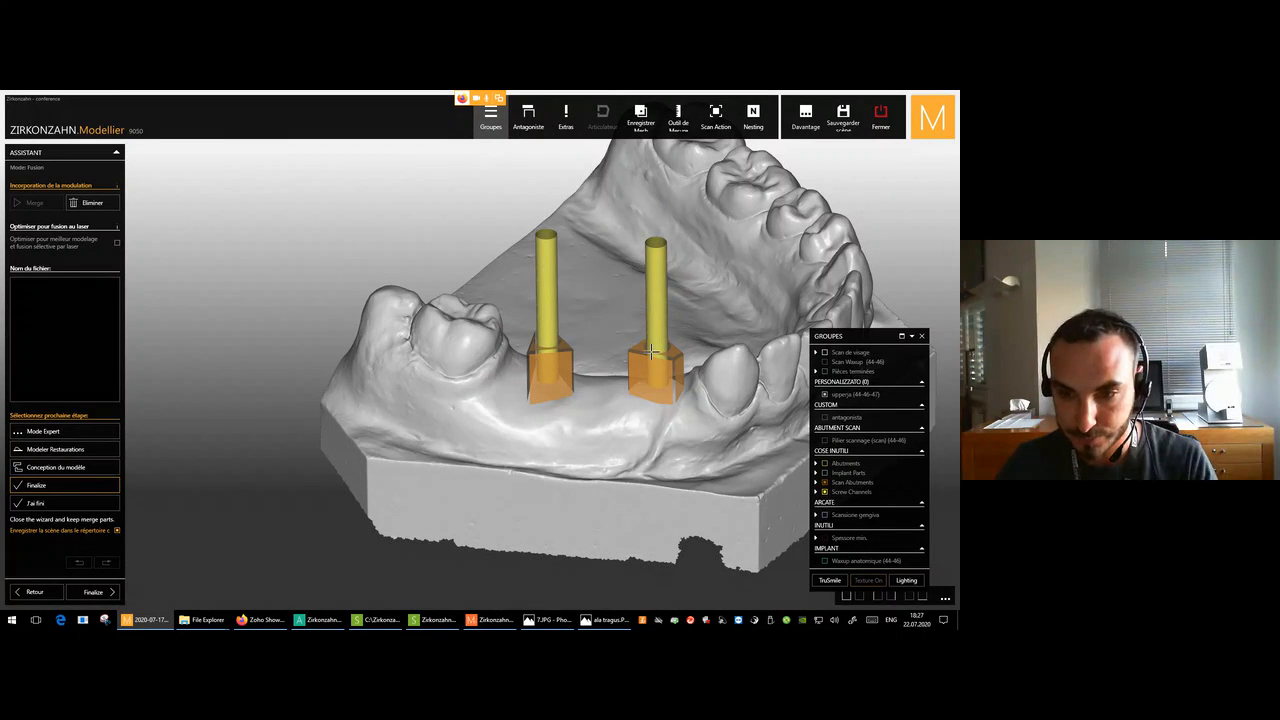
pyautogui.scroll(-2, 656, 379)
pyautogui.moveTo(656, 383); pyautogui.dragTo(457, 382, button='middle')
pyautogui.scroll(4, 456, 381)
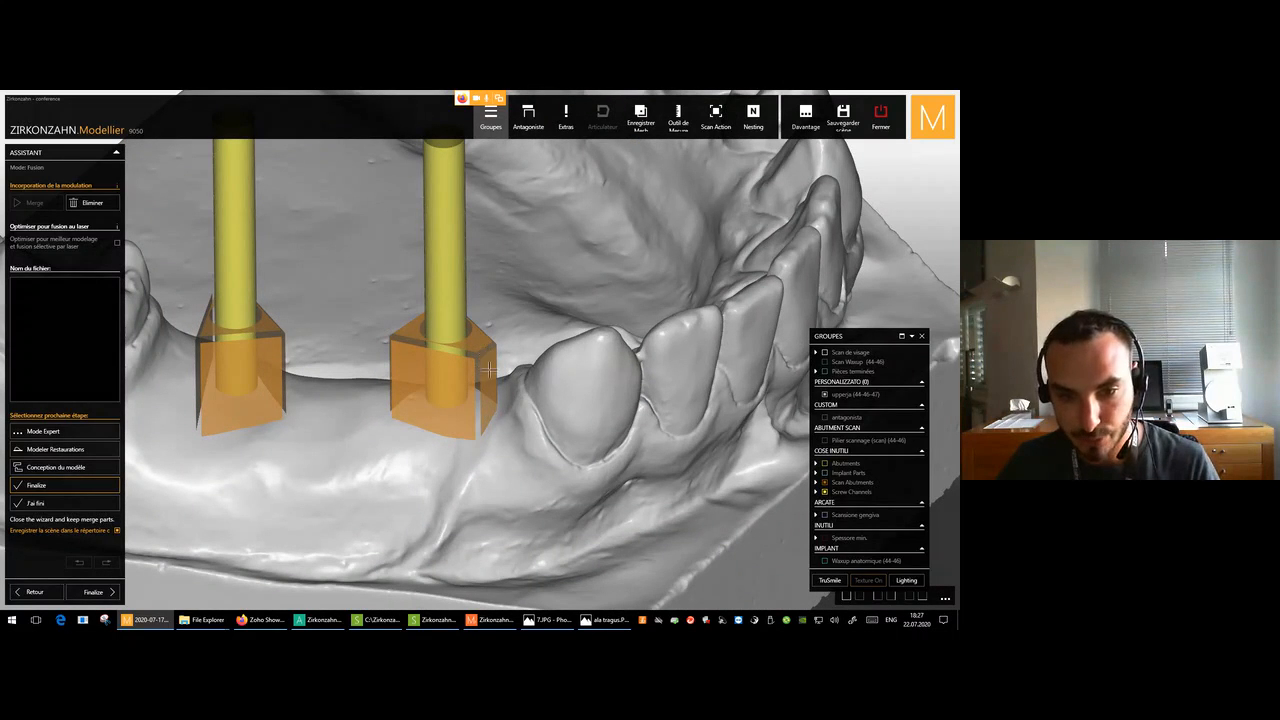
pyautogui.scroll(-3, 487, 353)
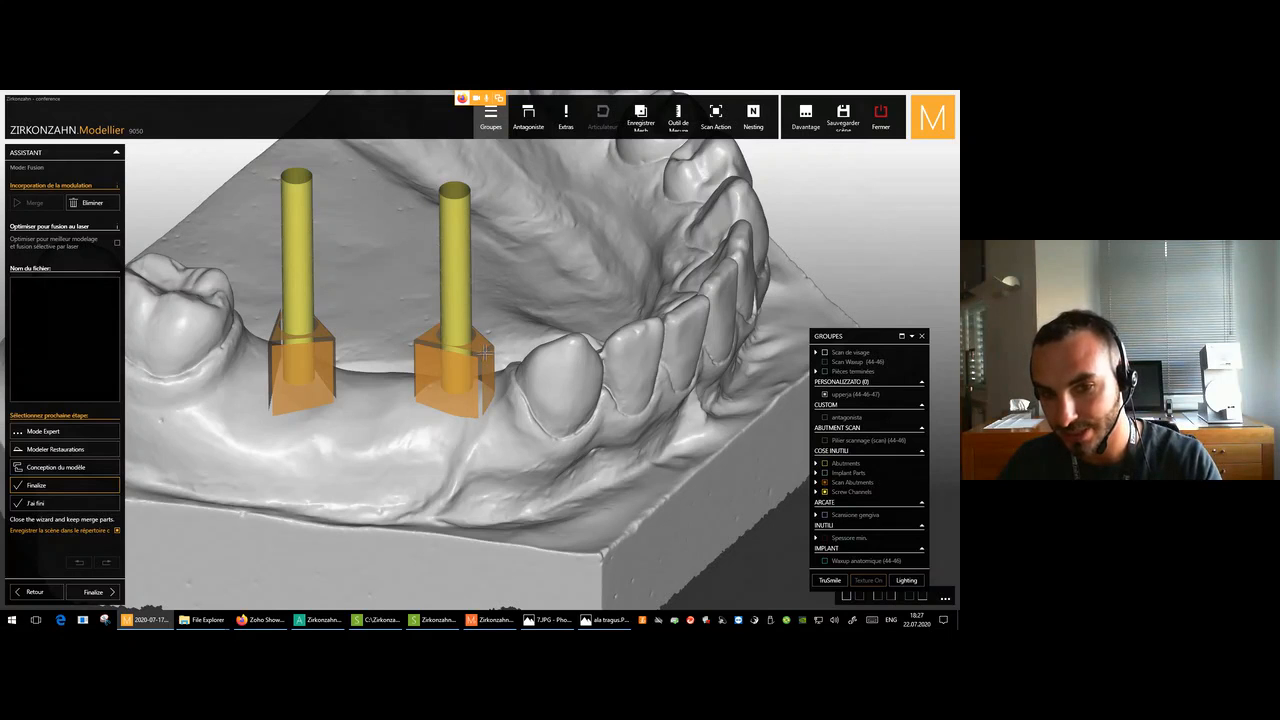
pyautogui.scroll(-4, 431, 348)
# Examine the inclination of the screw channels relative to the scan abutments from the occlusal side and from behind.
pyautogui.moveTo(436, 368); pyautogui.dragTo(460, 336, button='right')
pyautogui.scroll(-3, 458, 340)
pyautogui.scroll(5, 460, 336)
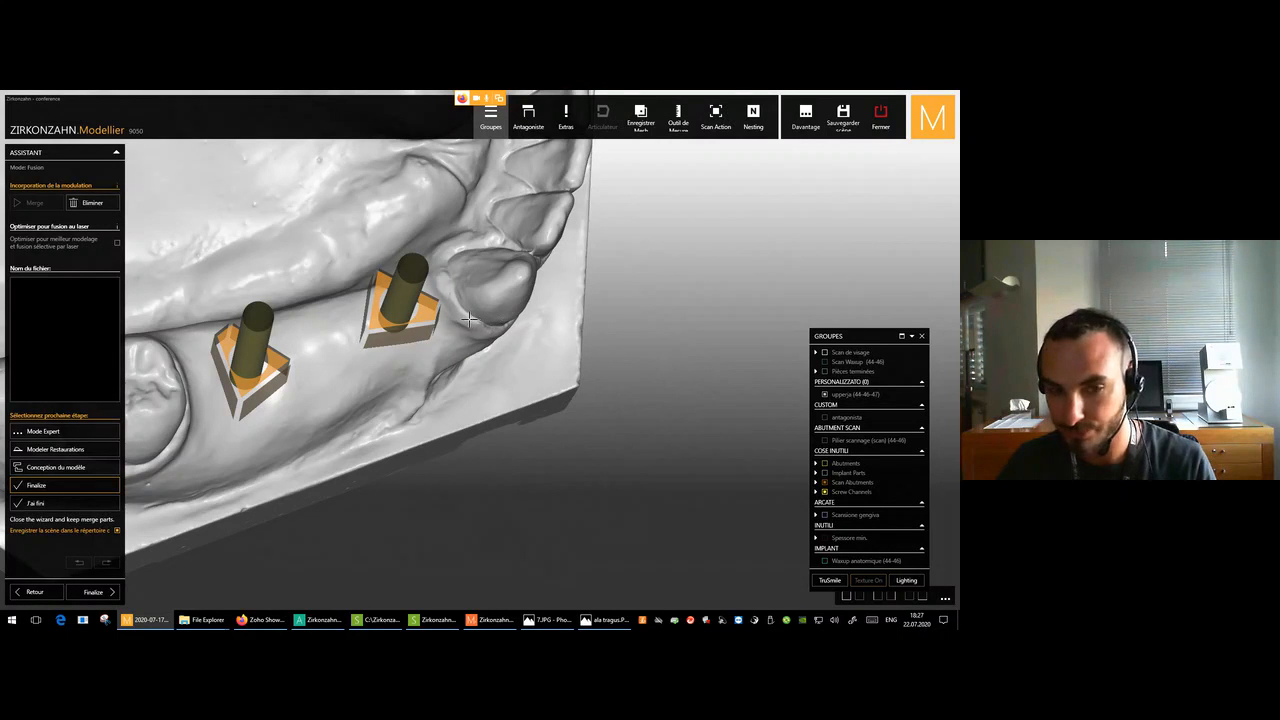
pyautogui.scroll(-3, 473, 320)
pyautogui.middleClick(352, 352)
pyautogui.moveTo(343, 347); pyautogui.dragTo(414, 303, button='right')
pyautogui.scroll(3, 459, 367)
pyautogui.moveTo(459, 367); pyautogui.dragTo(472, 328, button='right')
pyautogui.scroll(-2, 473, 327)
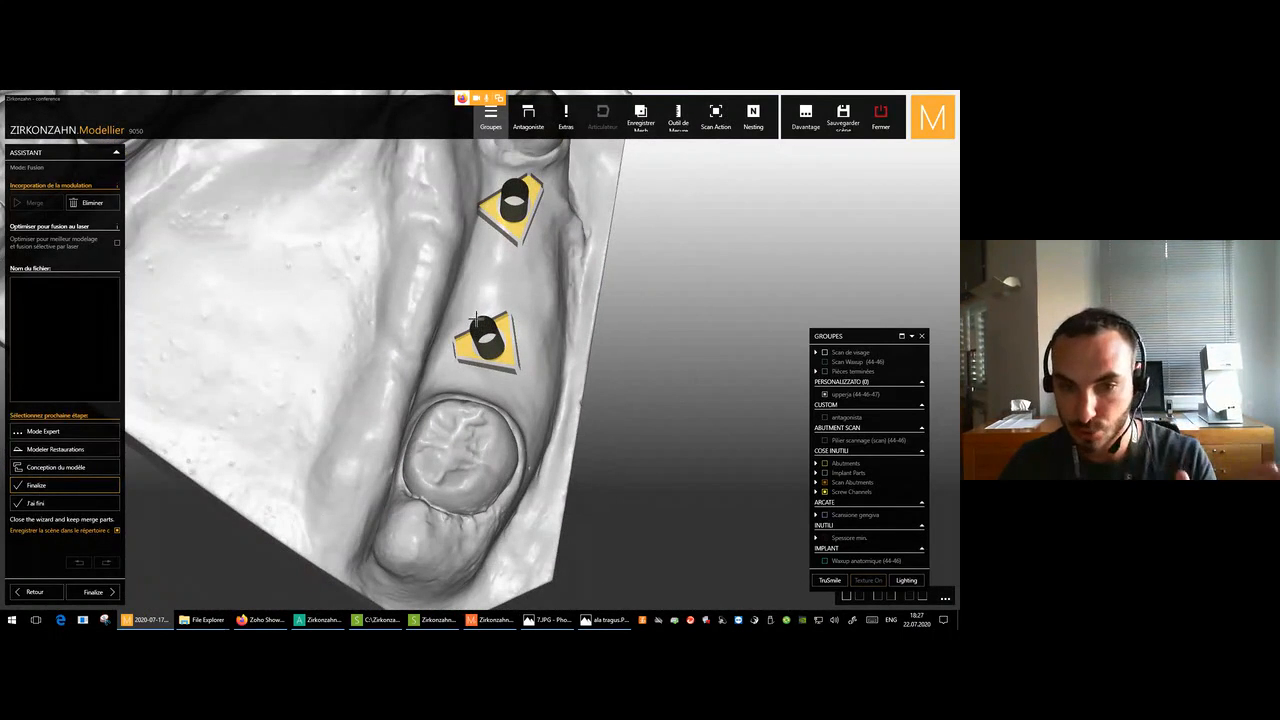
pyautogui.moveTo(476, 322); pyautogui.dragTo(484, 347, button='right')
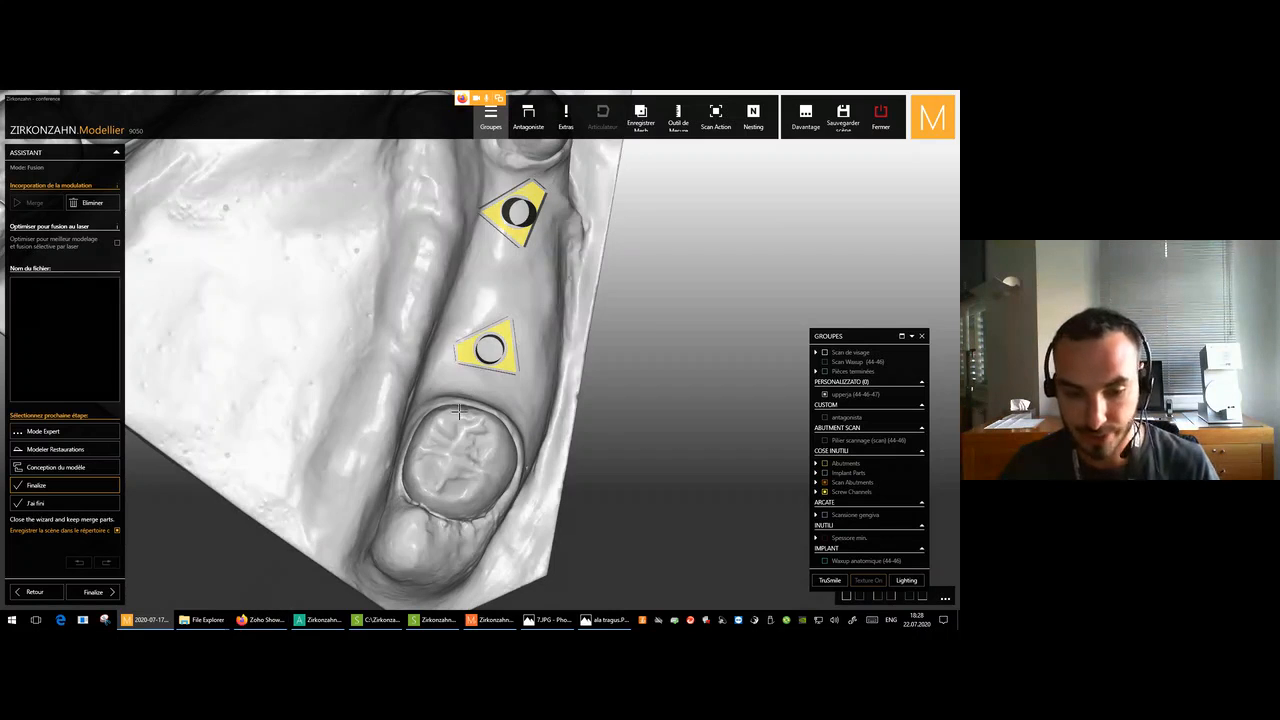
pyautogui.scroll(-3, 459, 411)
pyautogui.moveTo(459, 411); pyautogui.dragTo(466, 332, button='right')
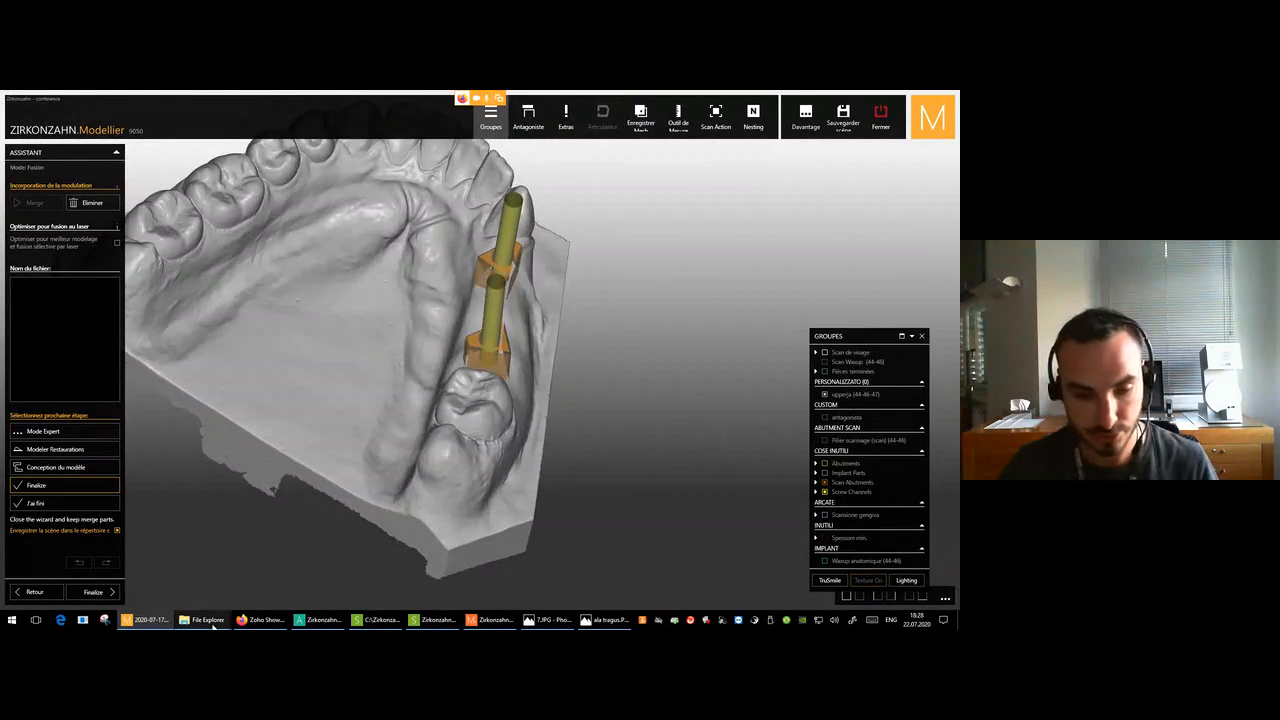
# Return to the audience questions in Zoho ShowTime.
pyautogui.click(261, 620)
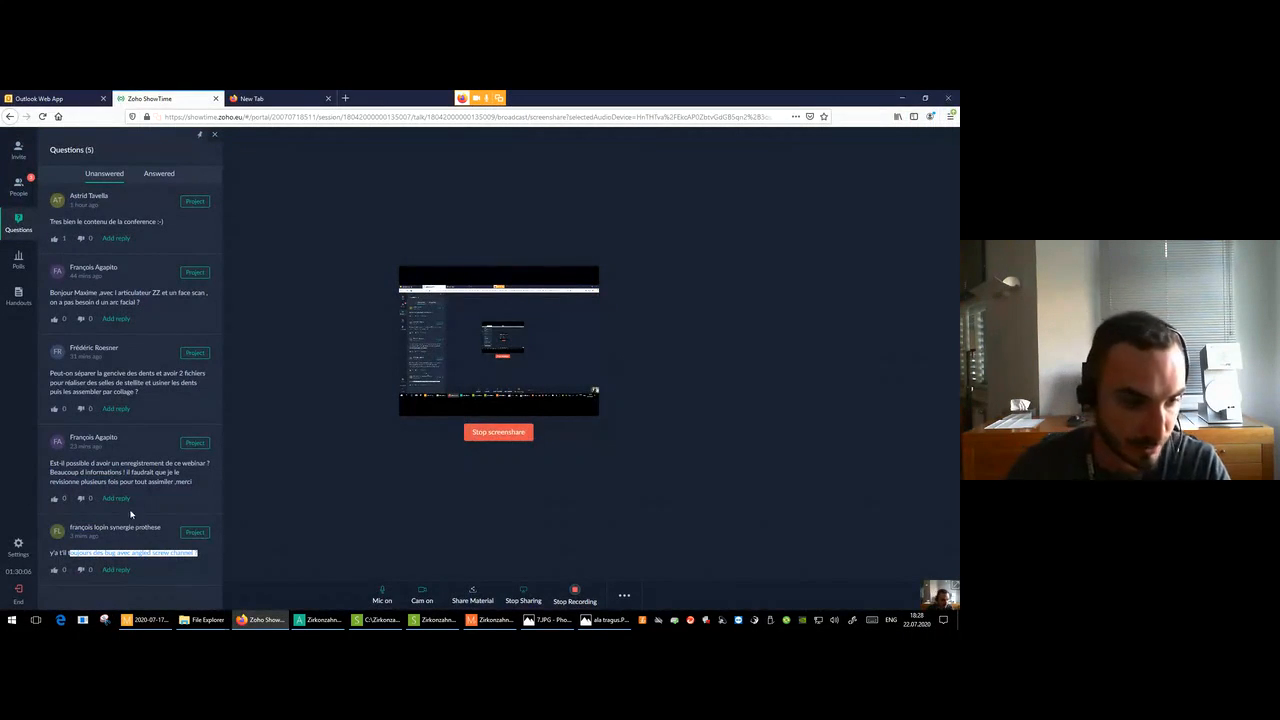